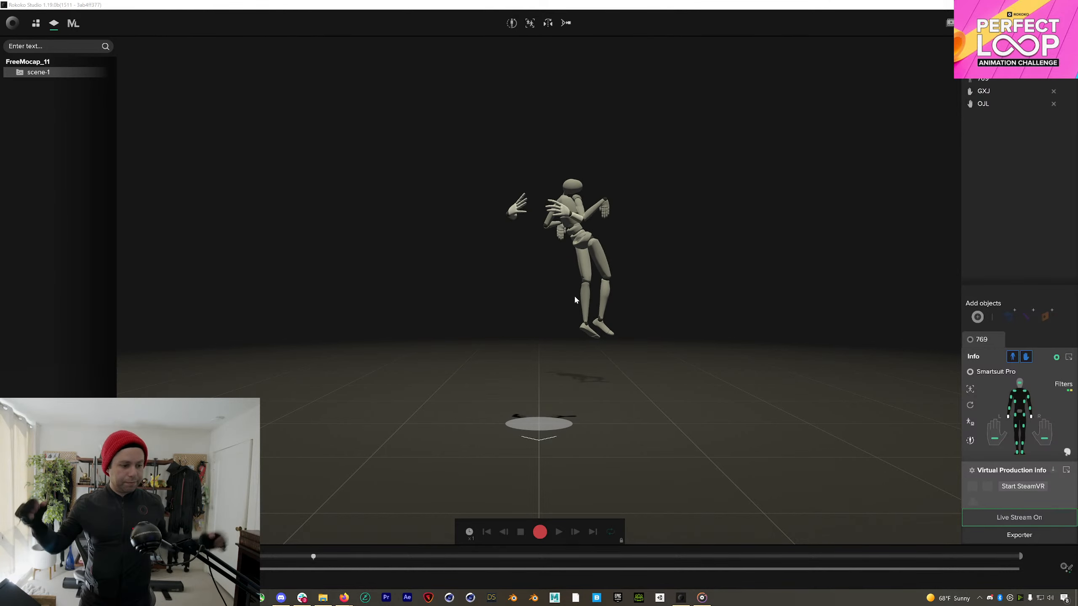
Step: Pair the 769 suit and its gloves with a new actor and calibrate the actor's pose
left_click(978, 318)
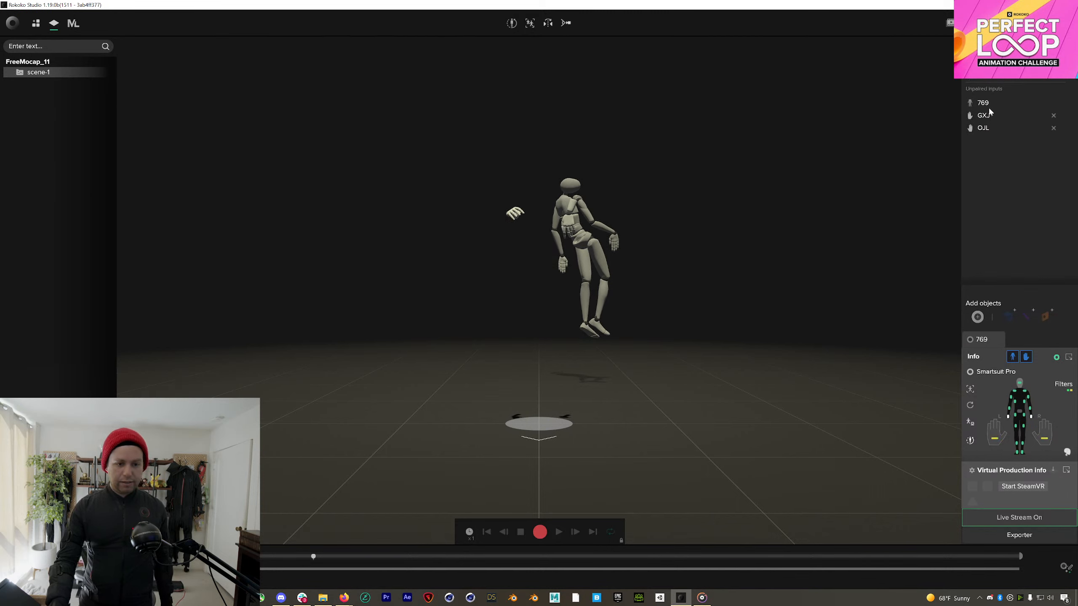
left_click_drag(985, 106, 987, 73)
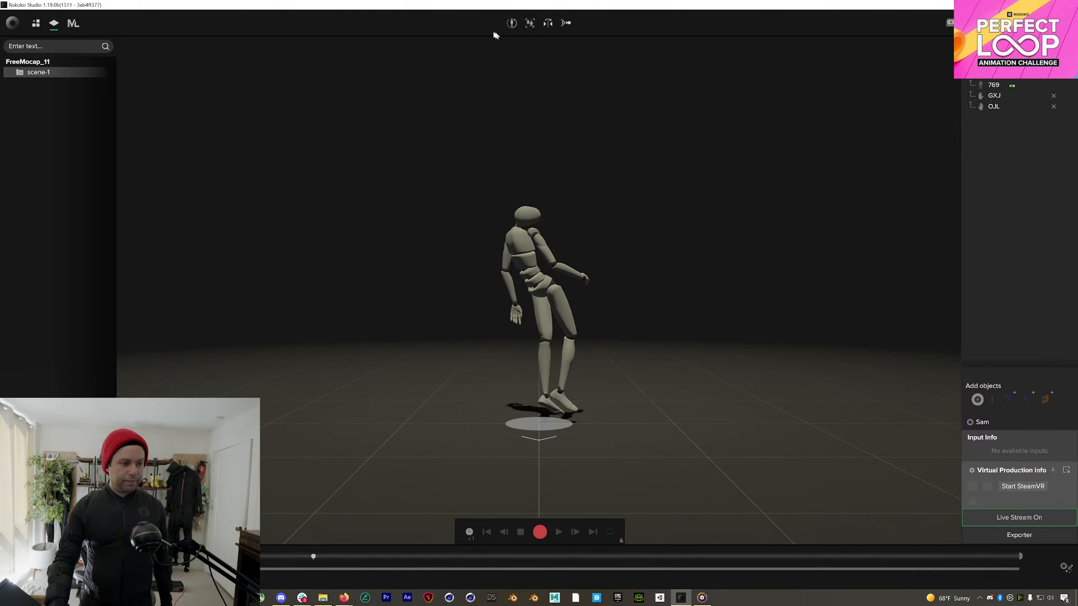
left_click(511, 23)
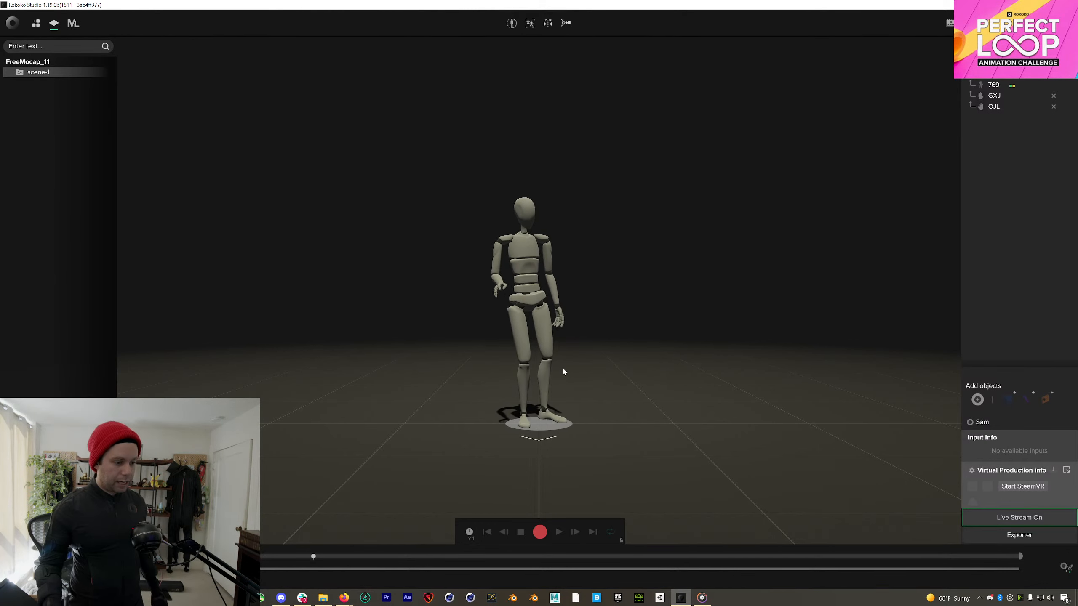
Step: Record a first take of about 17 seconds of the actor's live motion in scene-1
left_click(541, 532)
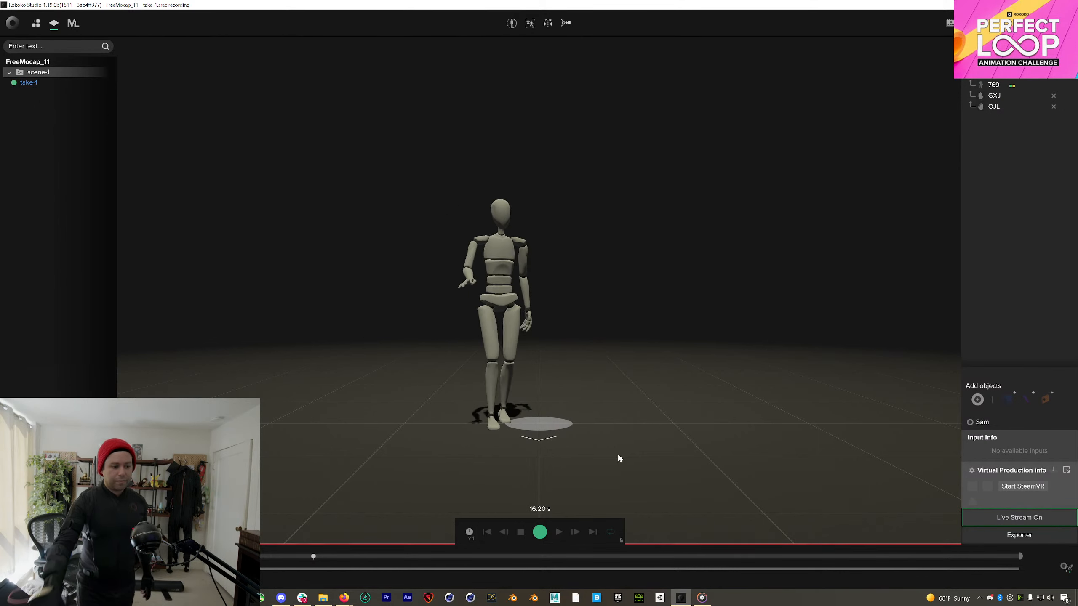
left_click(539, 532)
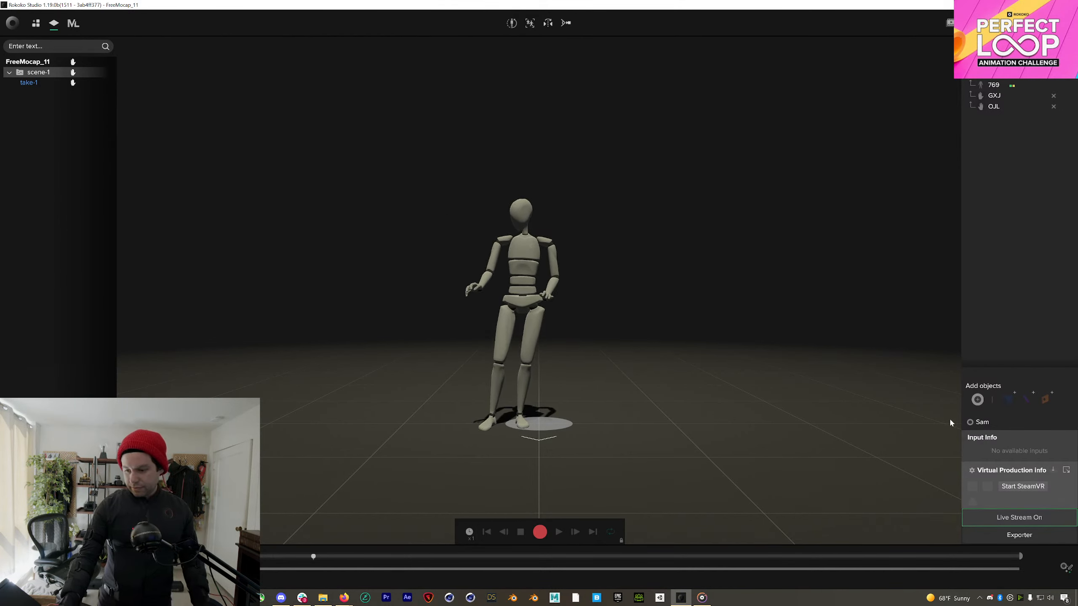
left_click(977, 400)
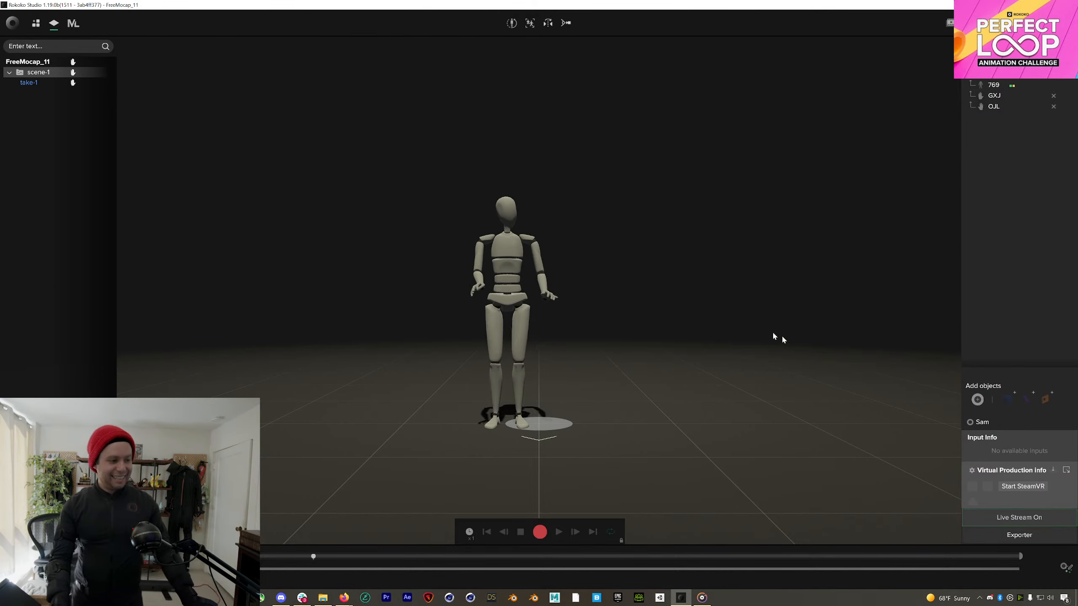
Step: Play back take-1, scrub to about 8.5 s and return to the live scene
double_click(31, 81)
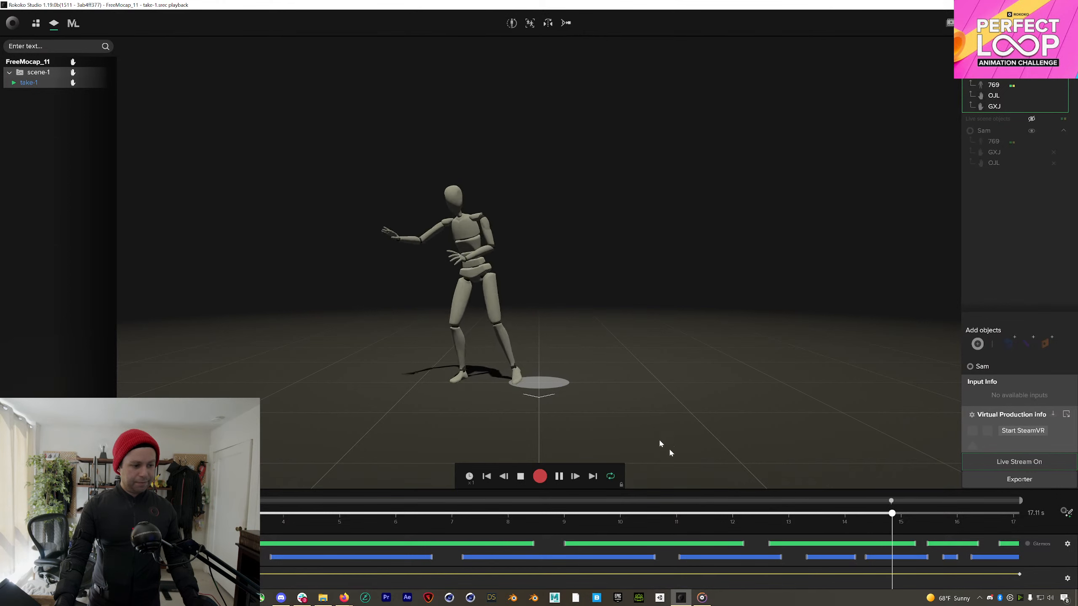
left_click_drag(783, 510, 536, 509)
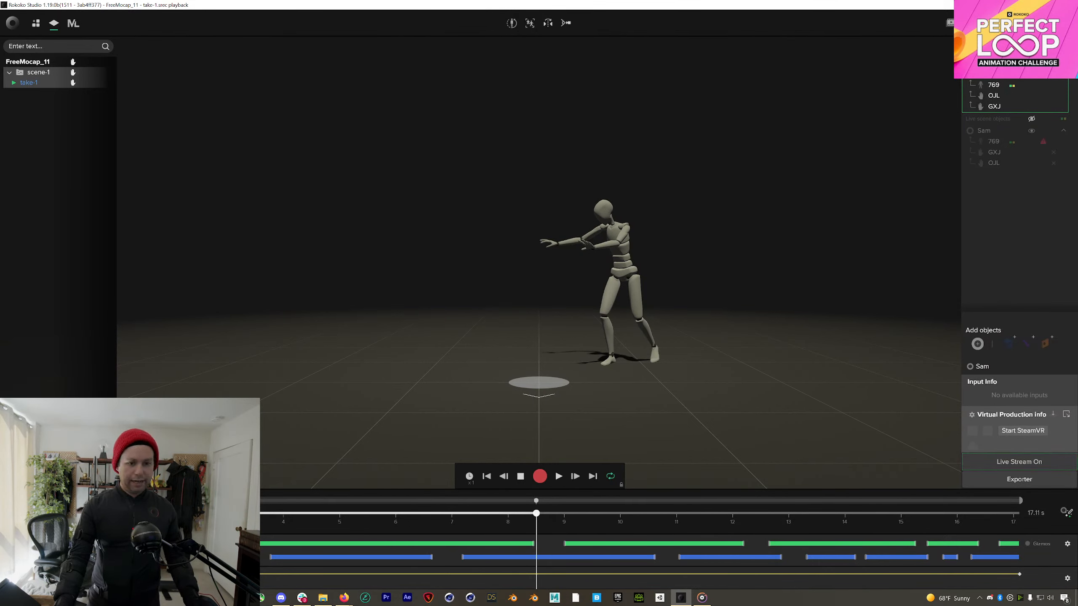
left_click(1061, 50)
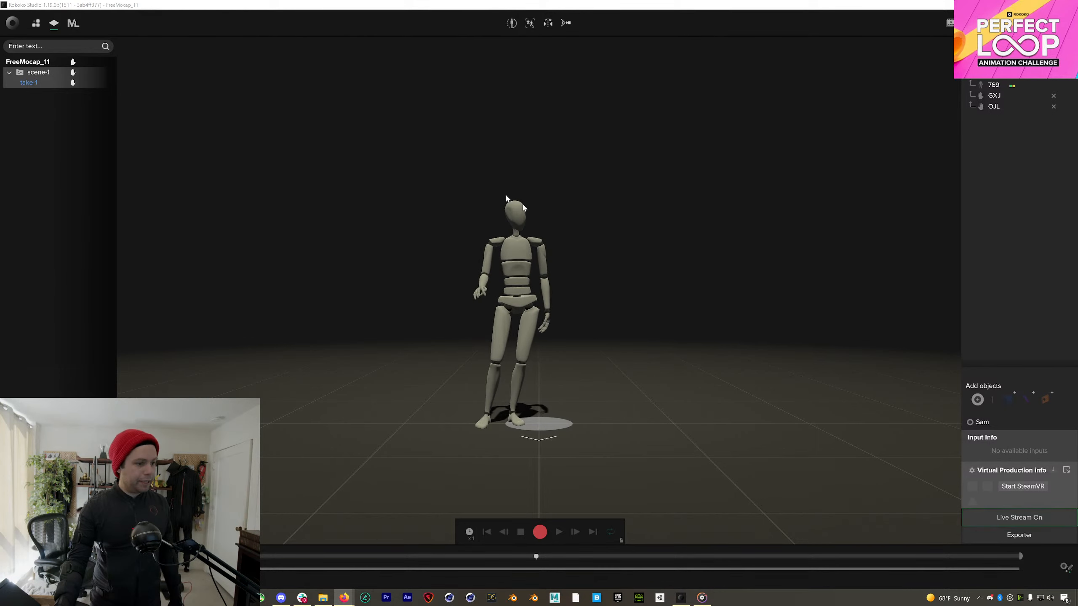
Step: Recalibrate the actor's pose and record a second take in scene-1
left_click(512, 23)
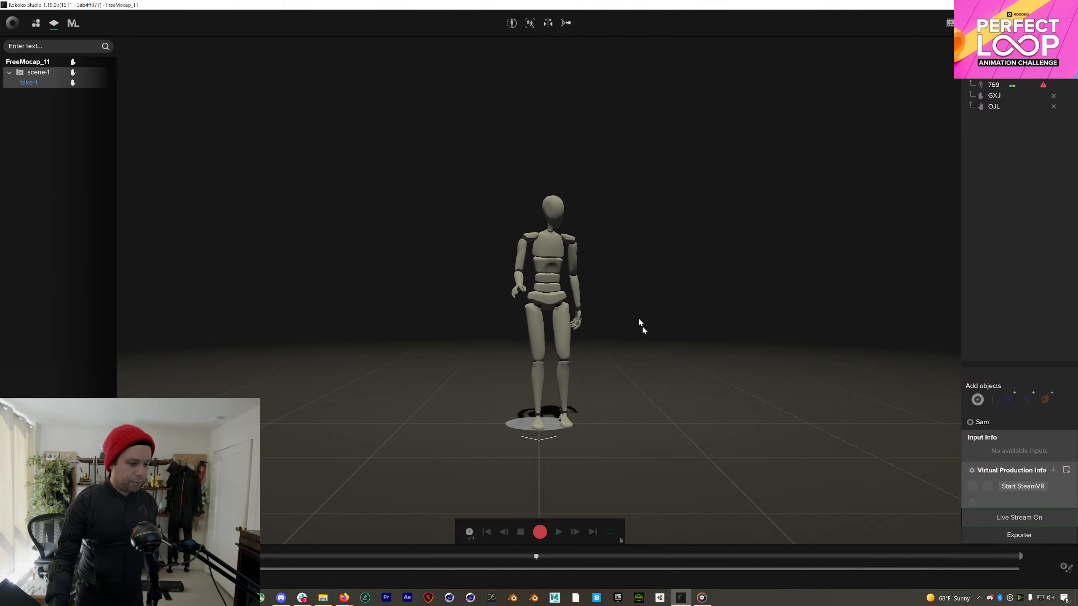
left_click(540, 536)
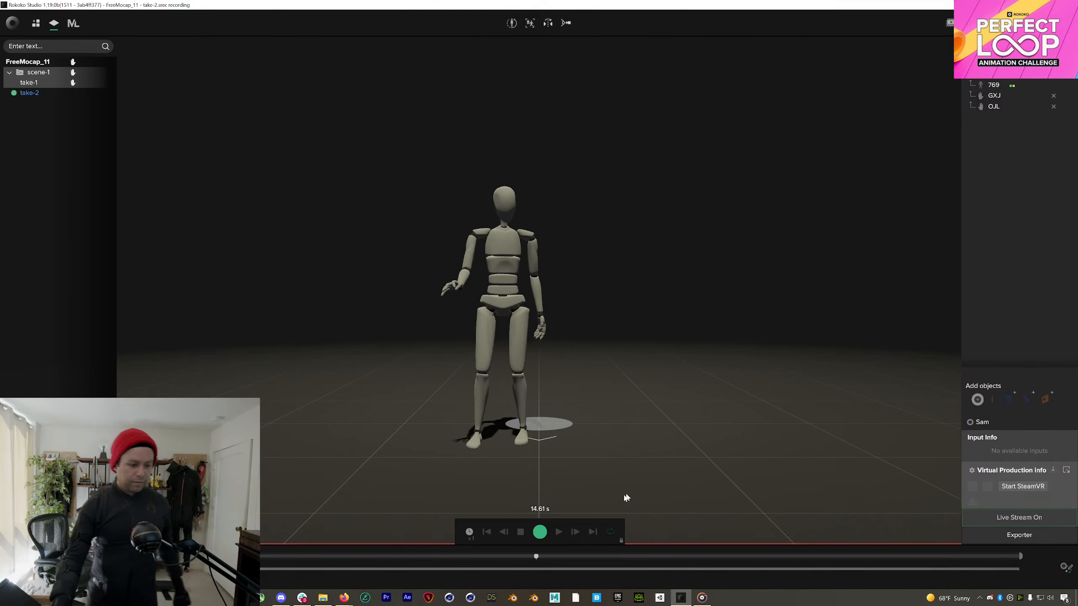
left_click(541, 532)
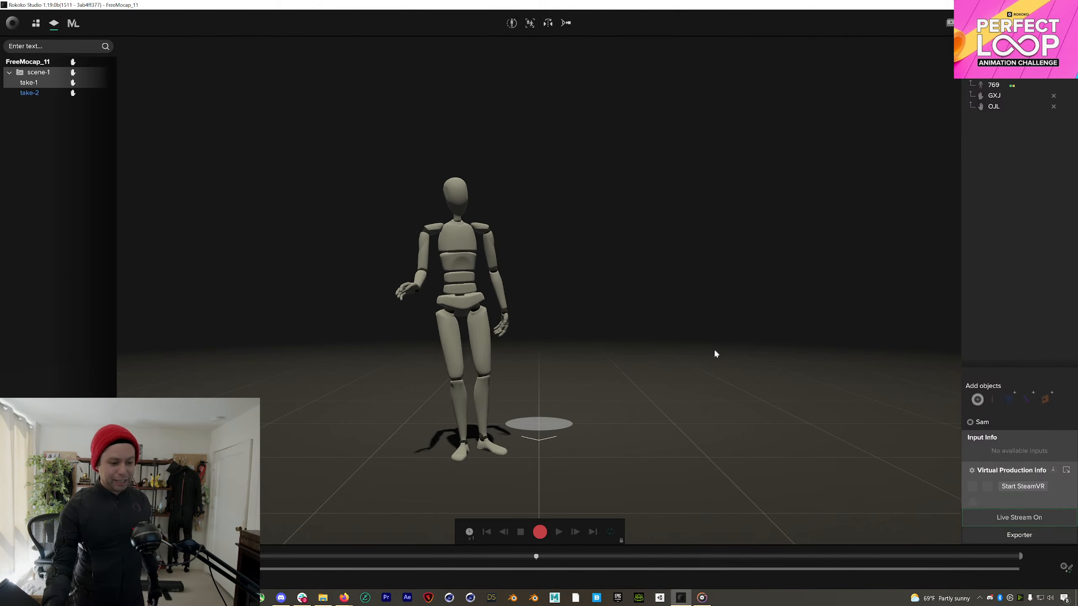
Step: Enable the Treadmill filter for the actor's live suit input
left_click(1054, 64)
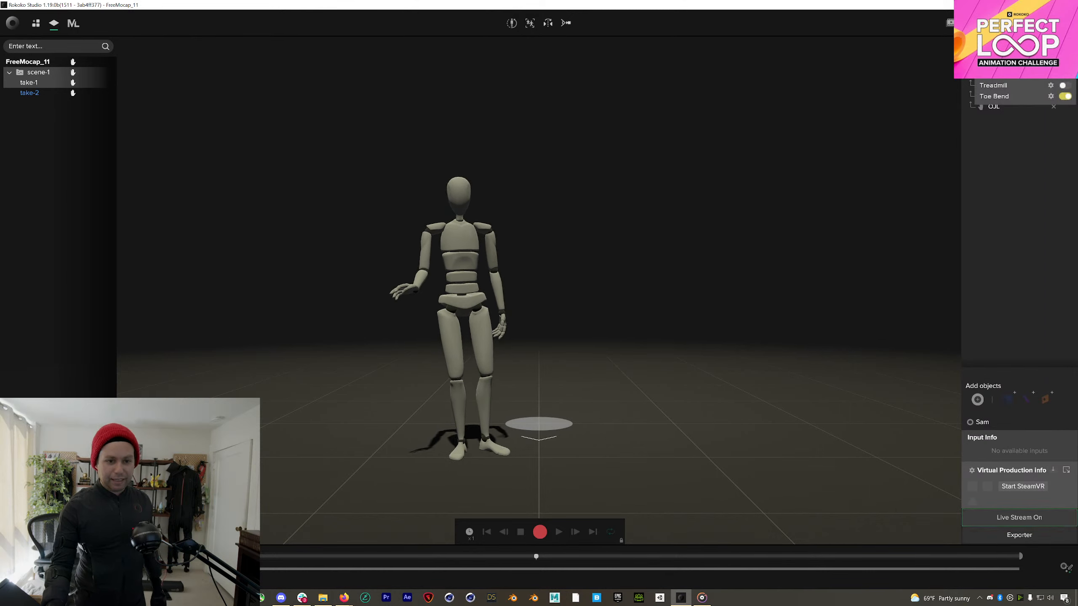
left_click(883, 102)
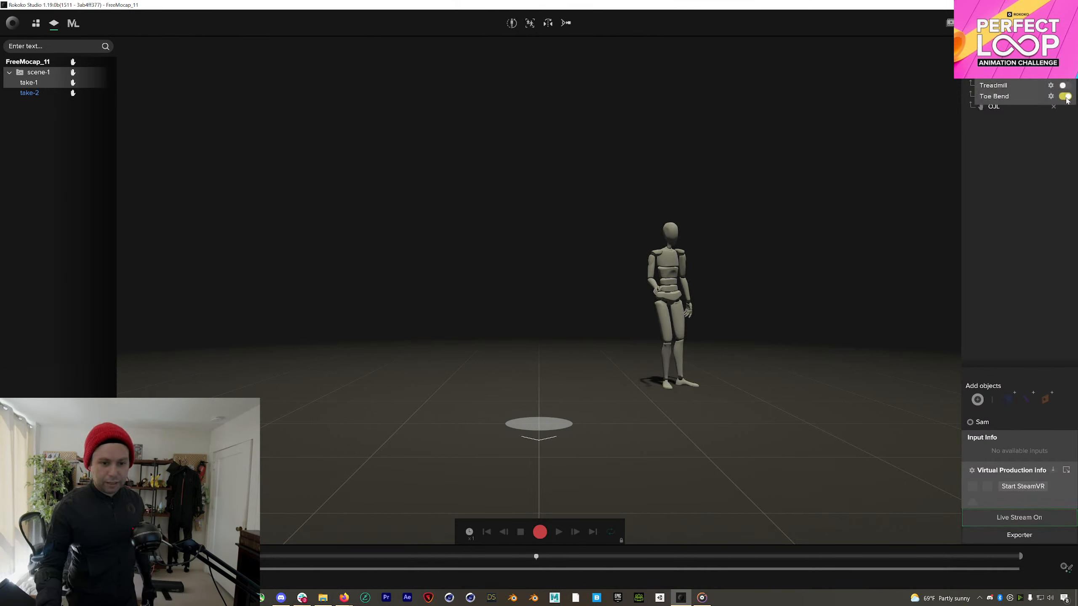
left_click(1066, 85)
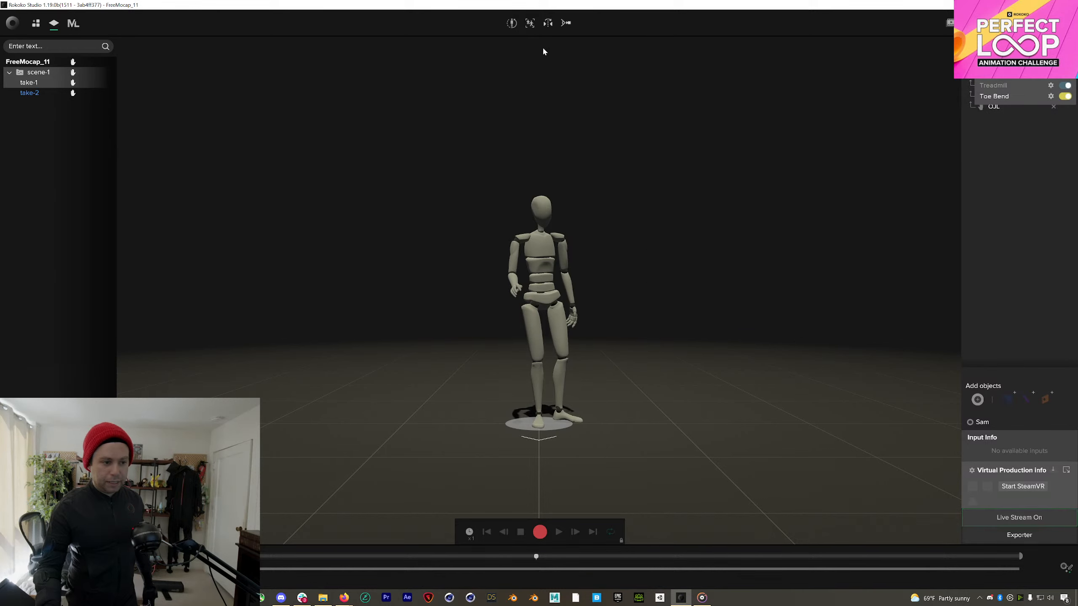
Step: Recalibrate the actor's pose with the treadmill filter on and record a third take of about 31 seconds
left_click(514, 24)
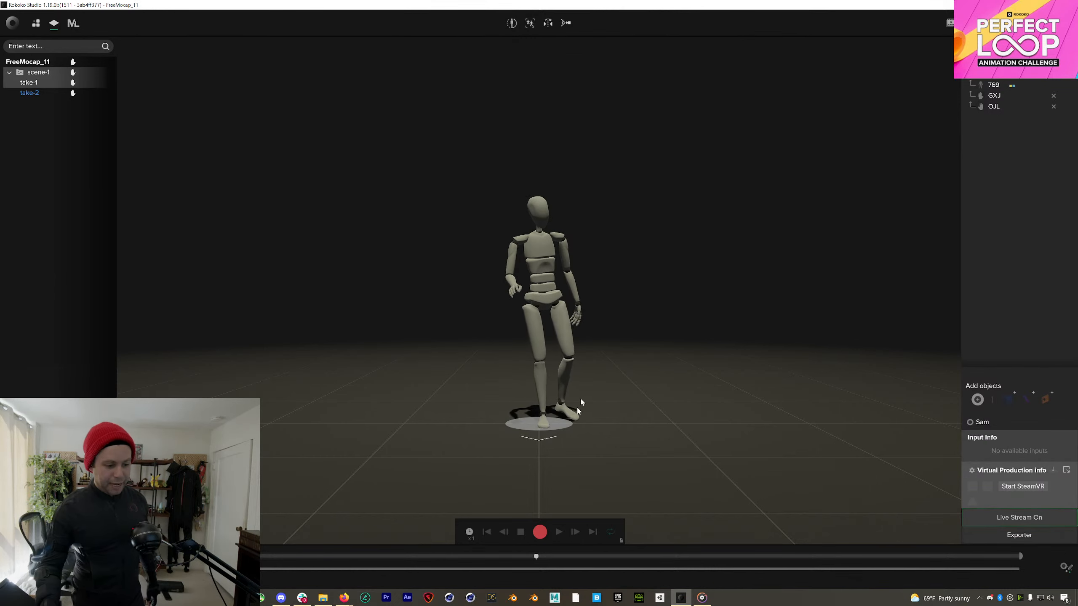
left_click(541, 533)
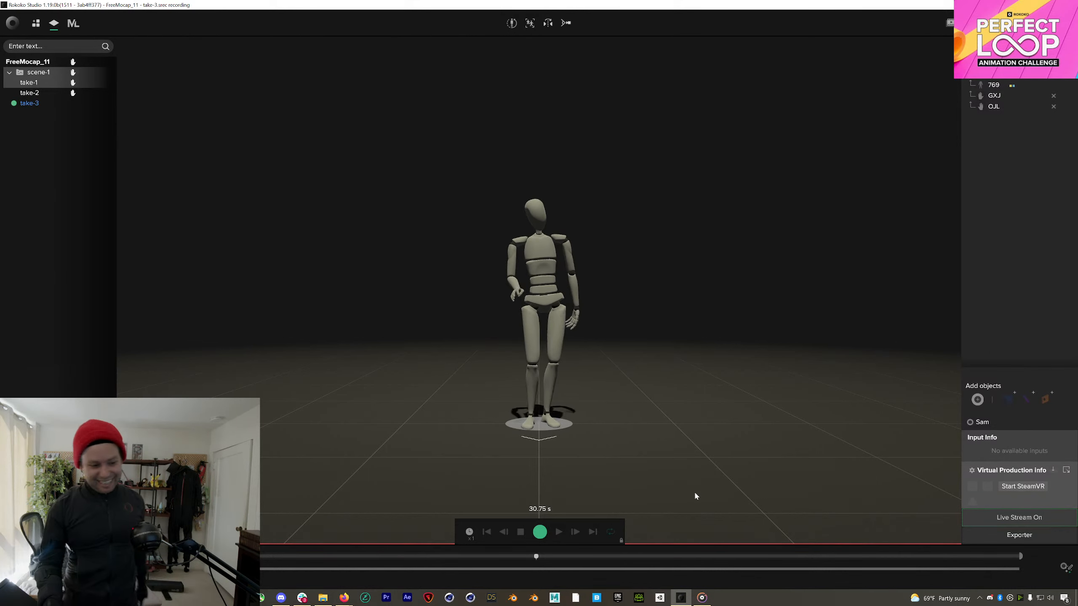
left_click(535, 536)
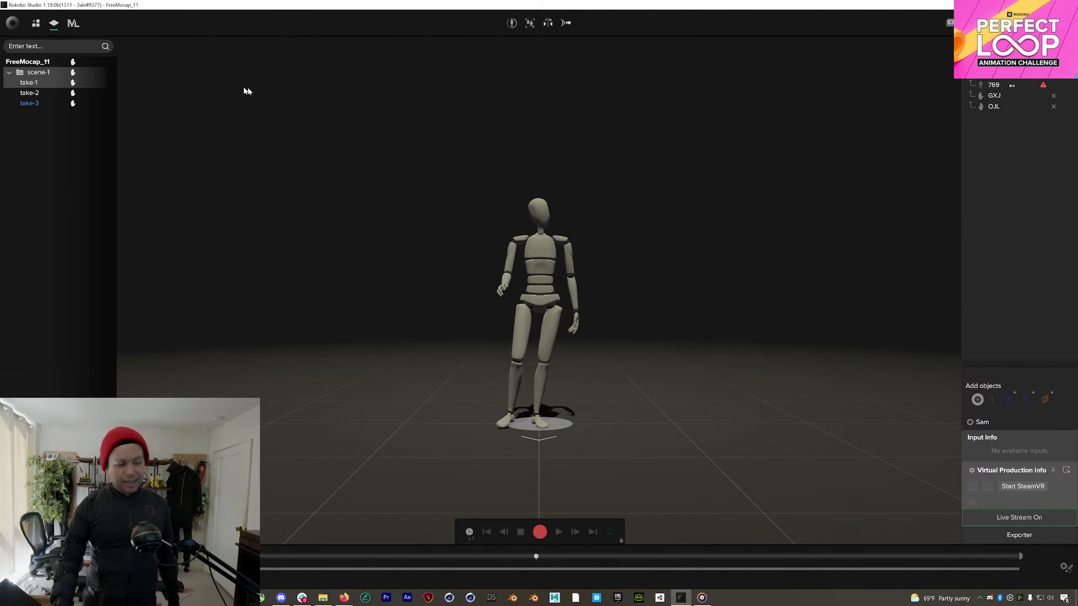
Step: Open take-3 for playback and turn off its Toe Bend filter
double_click(43, 103)
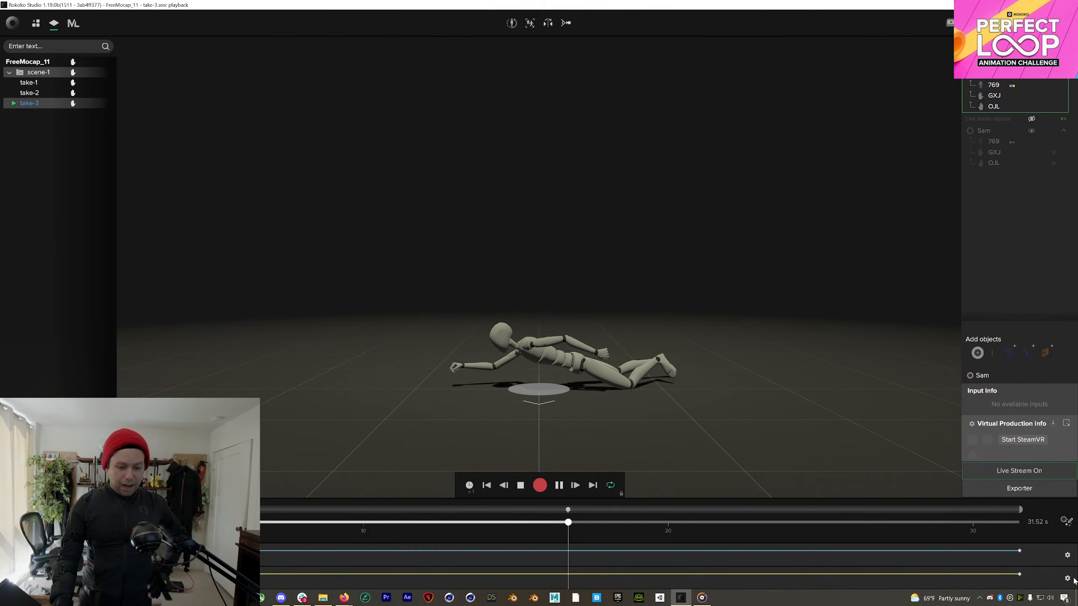
left_click(1068, 555)
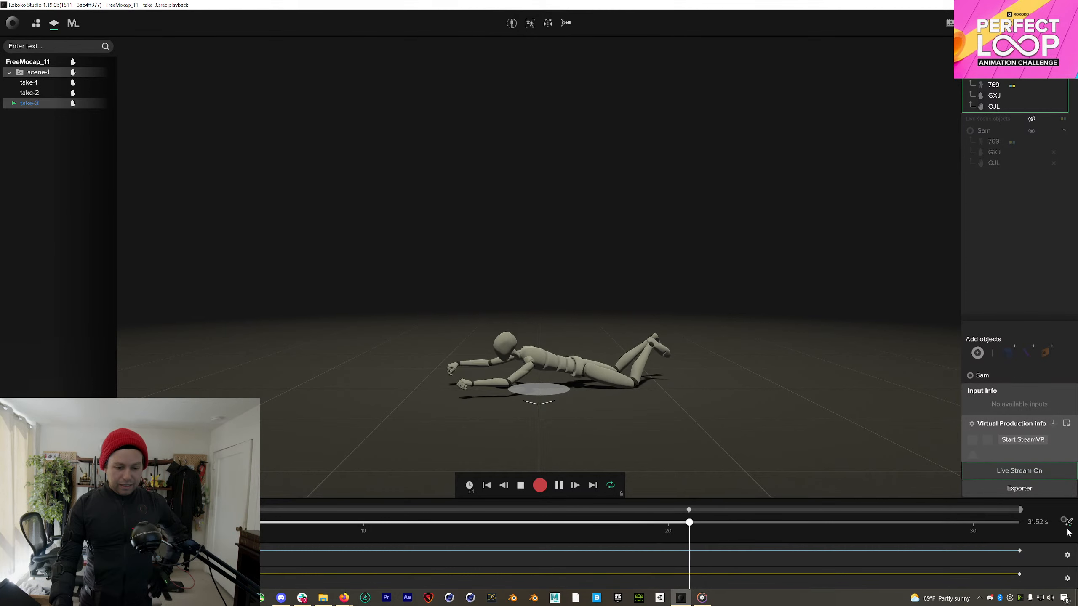
left_click(1067, 578)
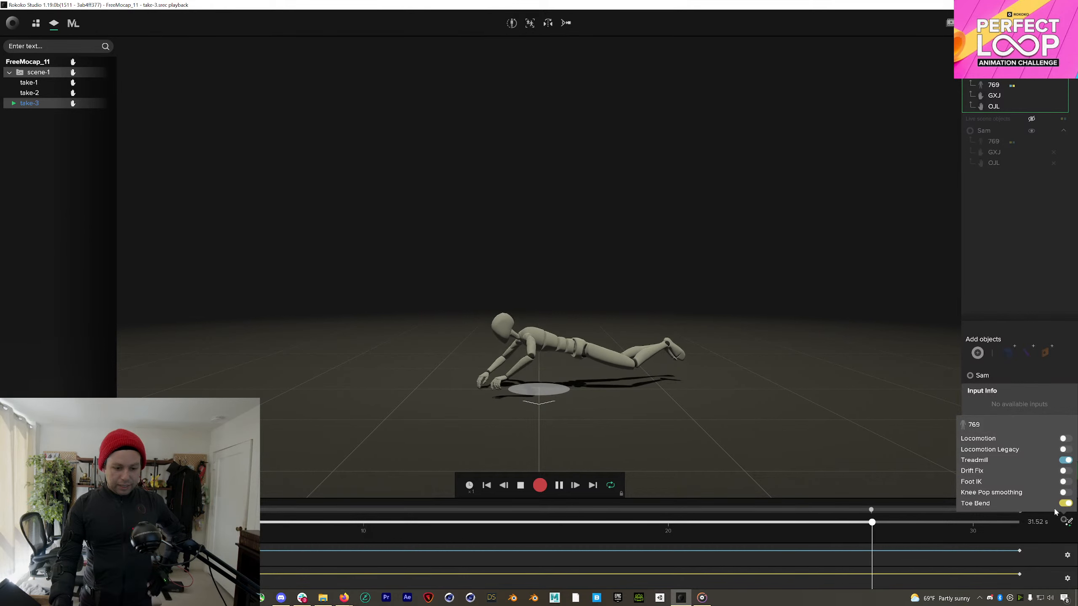
left_click(1066, 503)
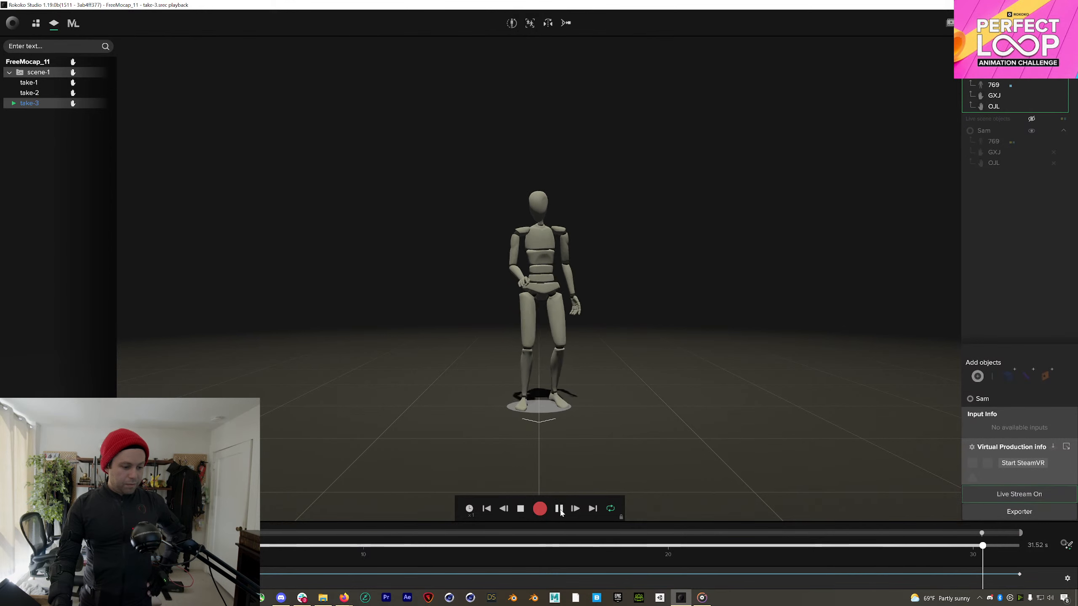
Step: Play and scrub through take-3 to review the crawling motion on the floor
left_click(569, 547)
left_click_drag(568, 546, 429, 545)
left_click(558, 509)
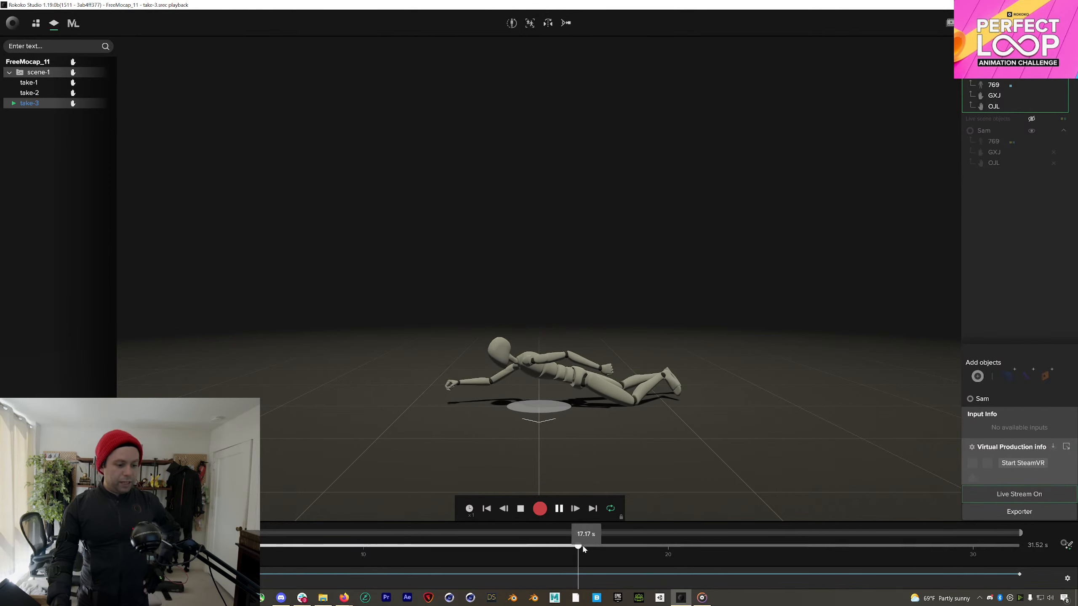
left_click_drag(581, 544, 331, 536)
Step: Mark a segment on take-3's timeline from about 8.3 s to about 26 s
left_click_drag(317, 546, 746, 546)
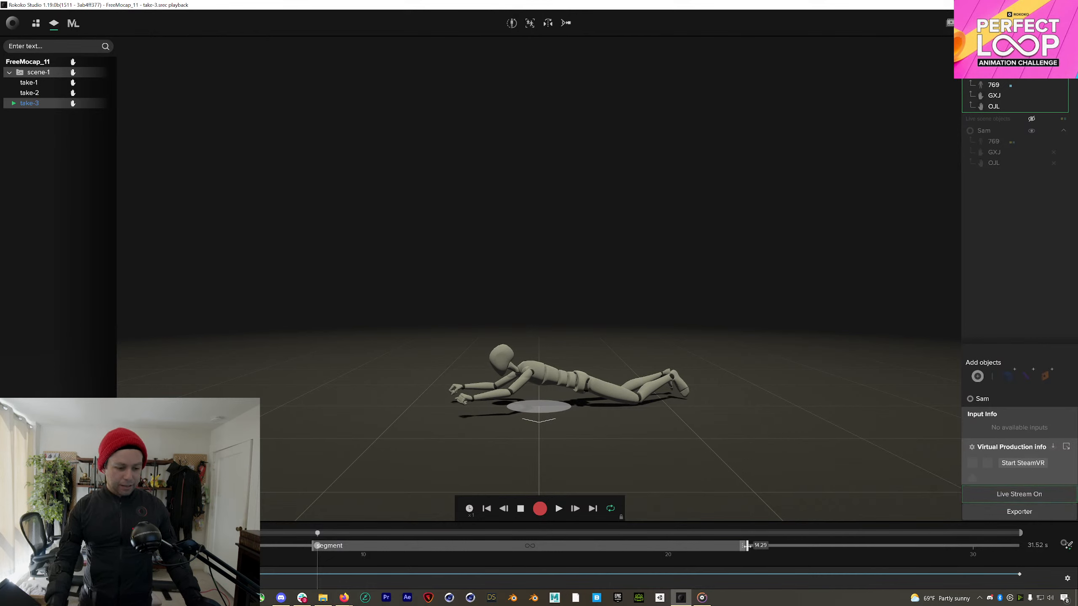
left_click_drag(764, 547, 855, 552)
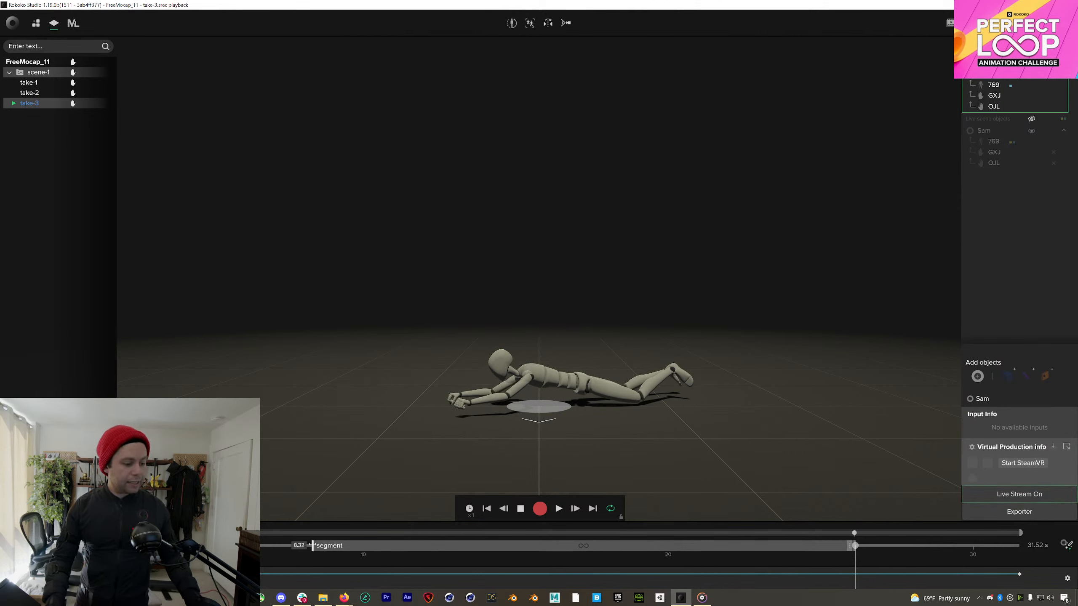
left_click_drag(311, 547, 313, 548)
Step: Make the take-3 segment loopable with the default options and process the changes
left_click(853, 546)
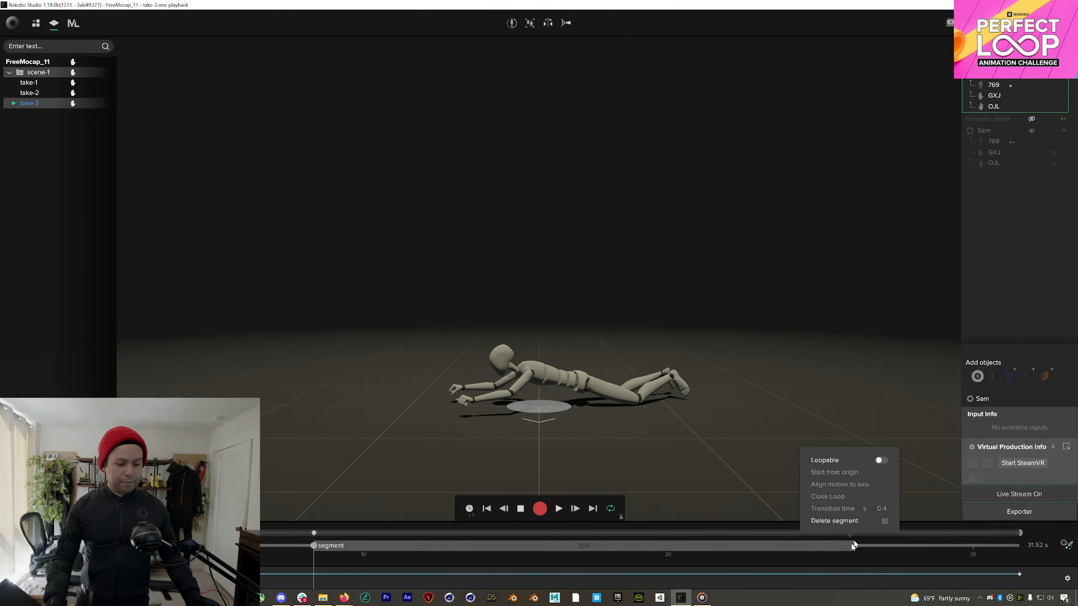
left_click(881, 460)
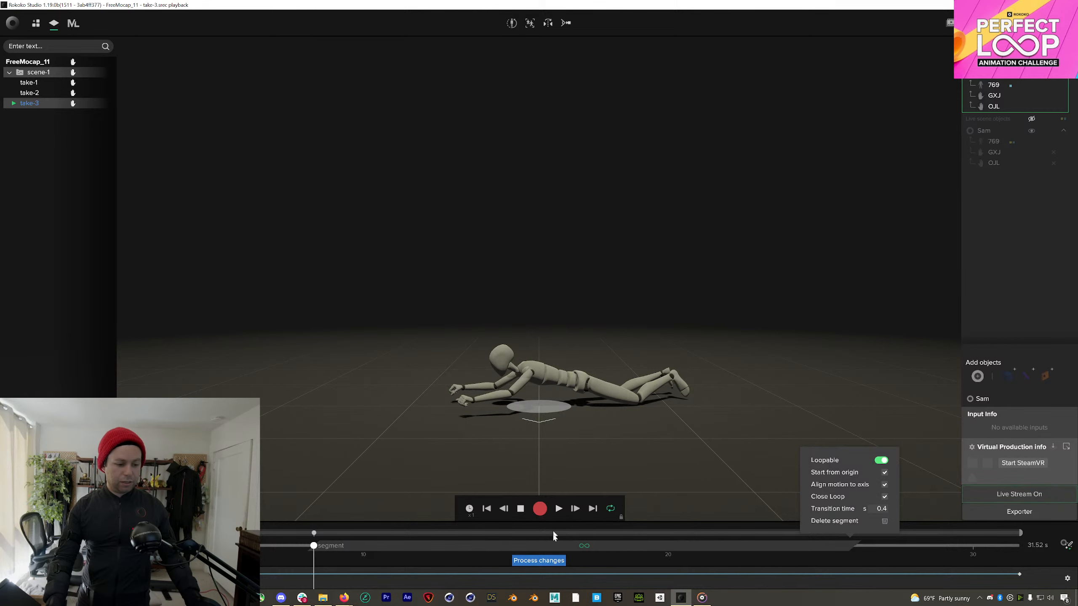
left_click(539, 561)
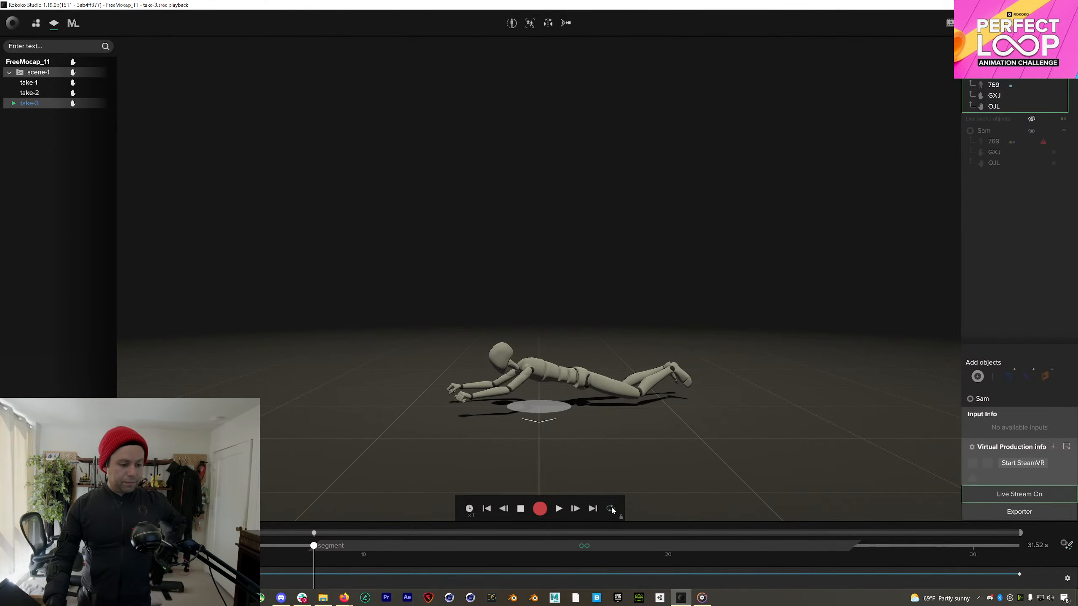
Step: Turn on looped playback and play take-3 around and past the end of the segment to check the loop
left_click(611, 509)
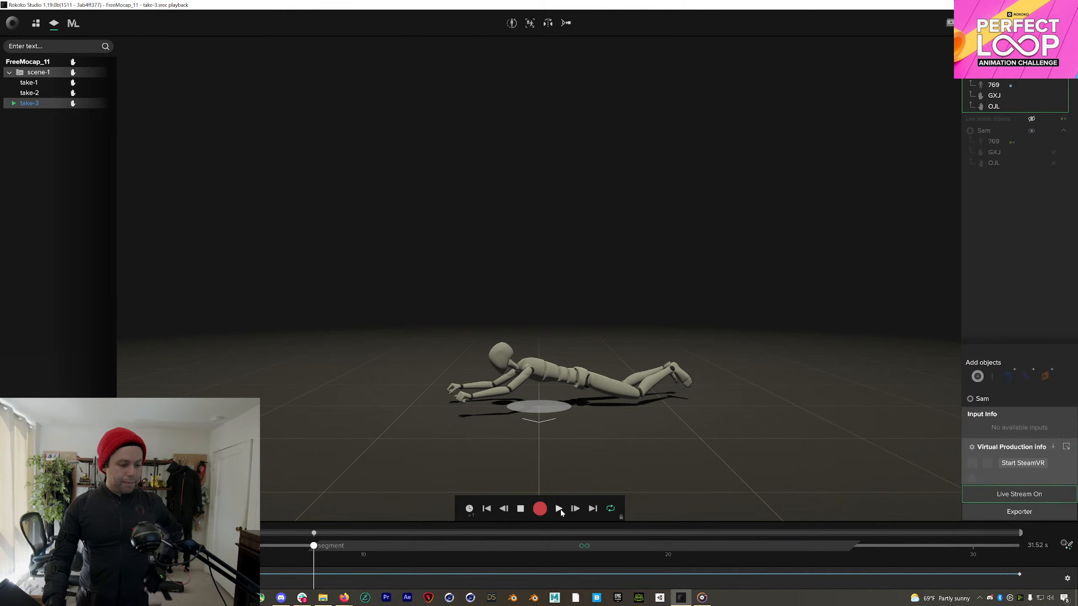
left_click(559, 510)
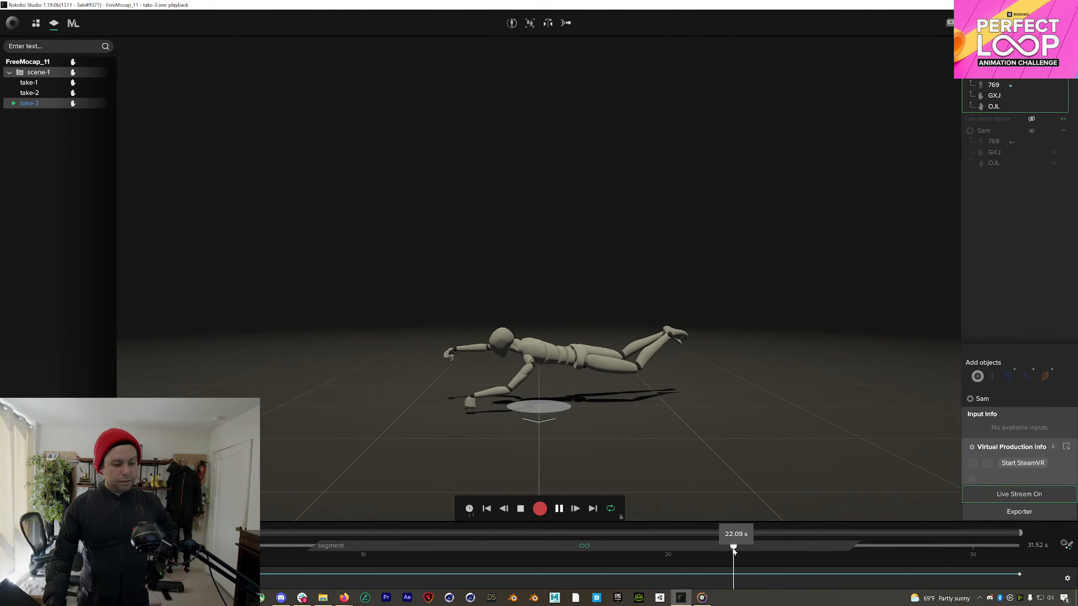
mouse_move(733, 551)
left_mouse_down()
mouse_move(664, 545)
mouse_move(880, 545)
mouse_move(751, 545)
left_mouse_up()
left_click(558, 508)
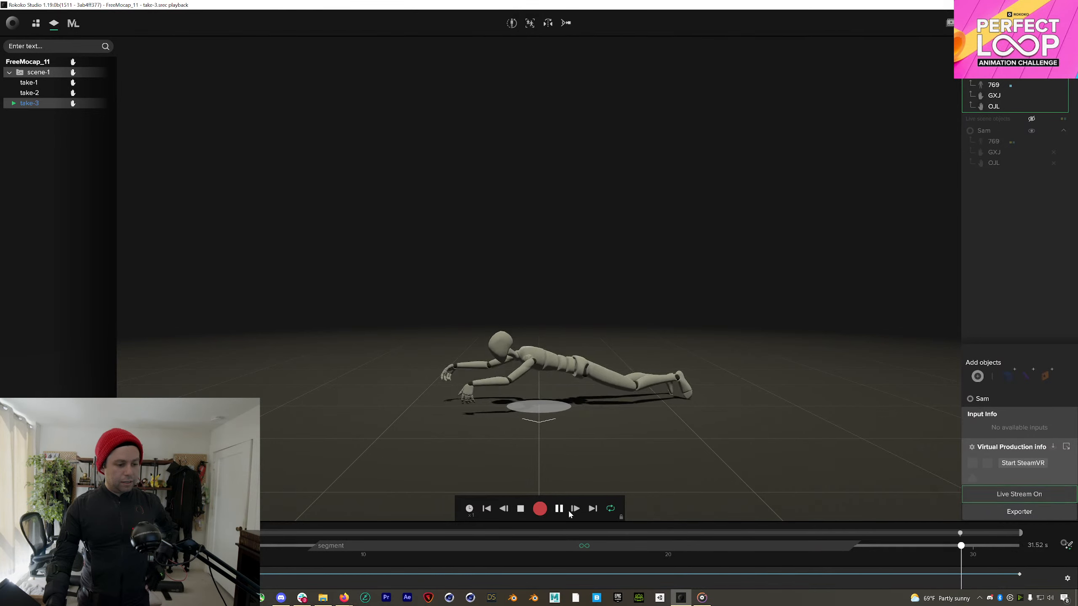
left_click(558, 508)
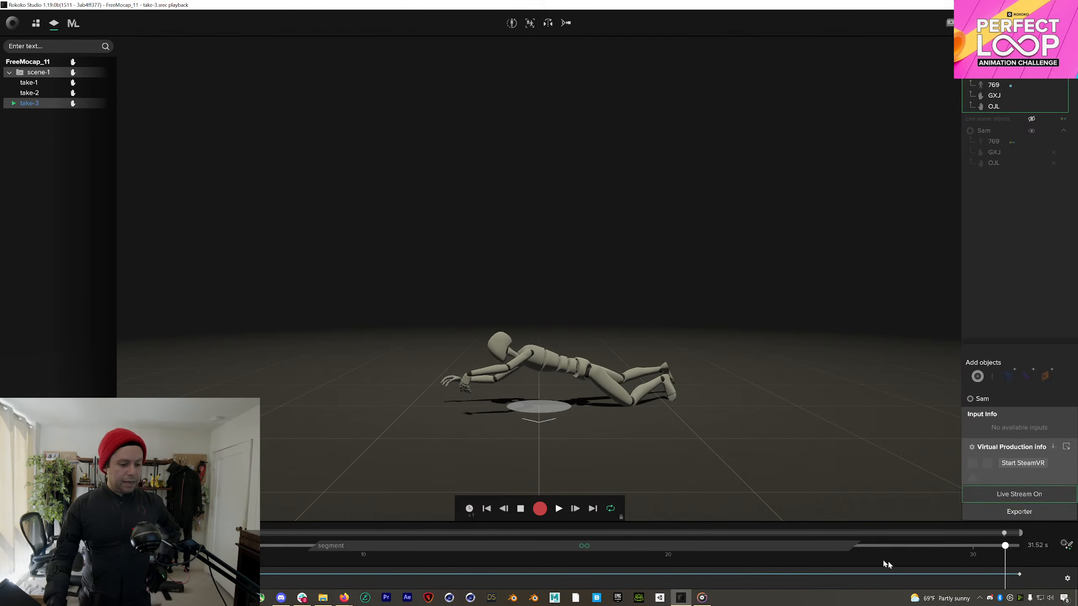
Step: Delete the loopable segment from take-3's timeline
left_click(851, 547)
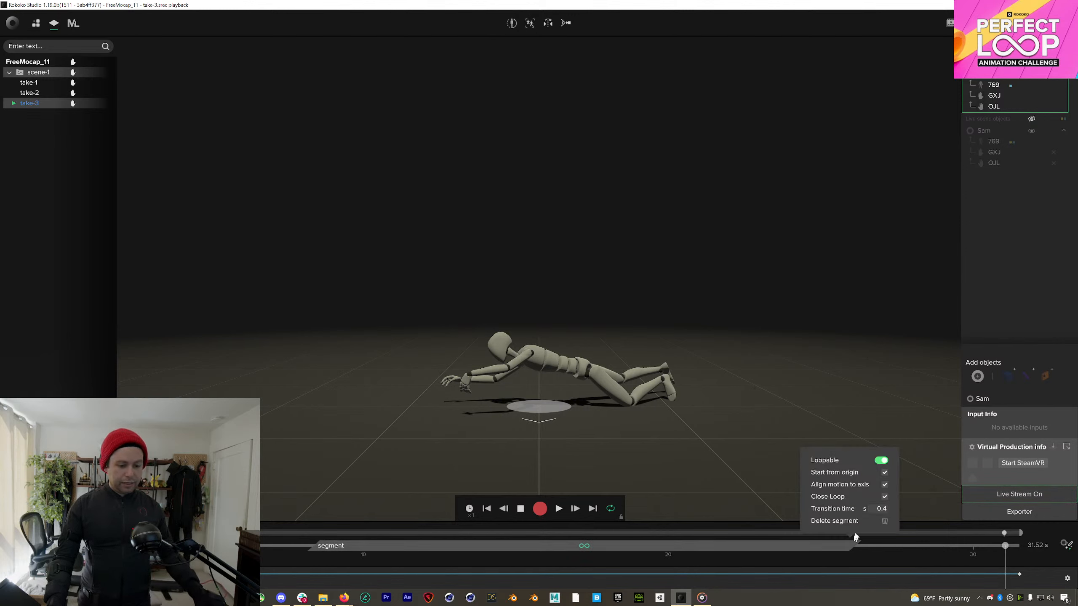
left_click(883, 522)
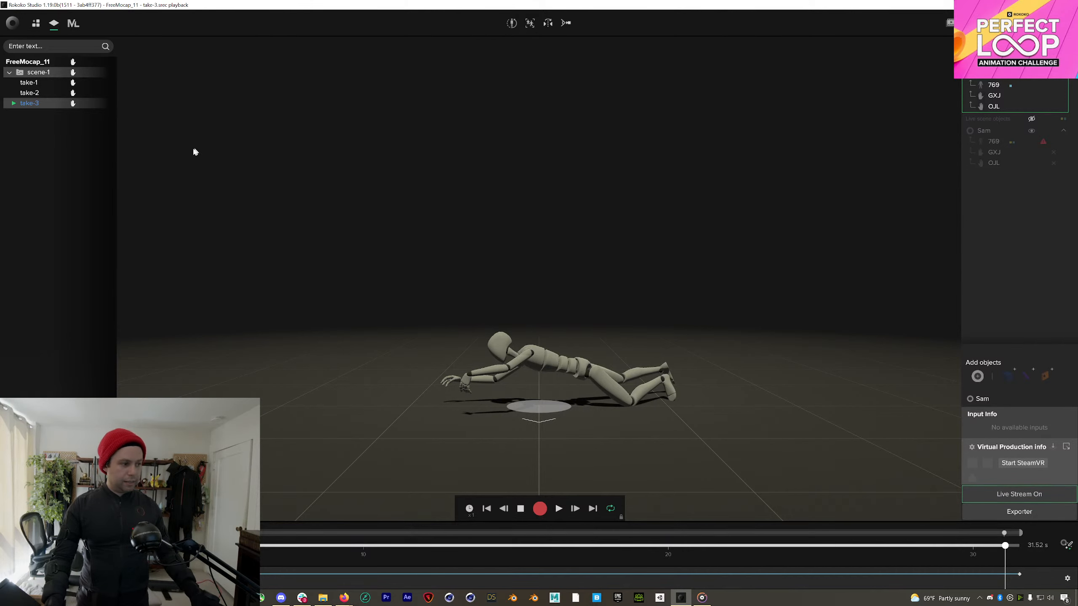
Step: Check which filters are active on take-3 and return to the live view
left_click(1067, 545)
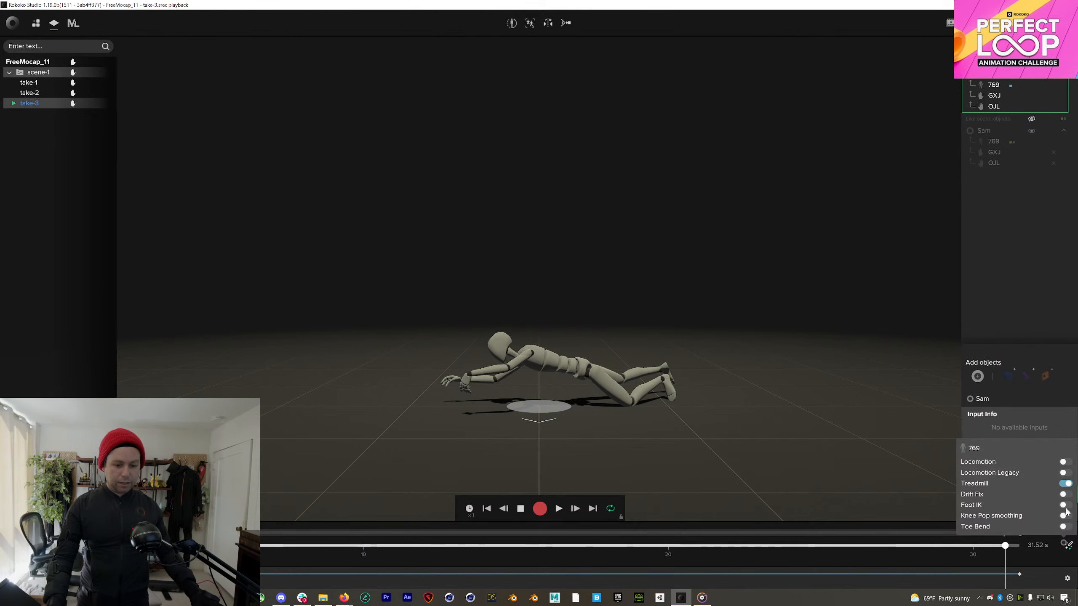
left_click(566, 379)
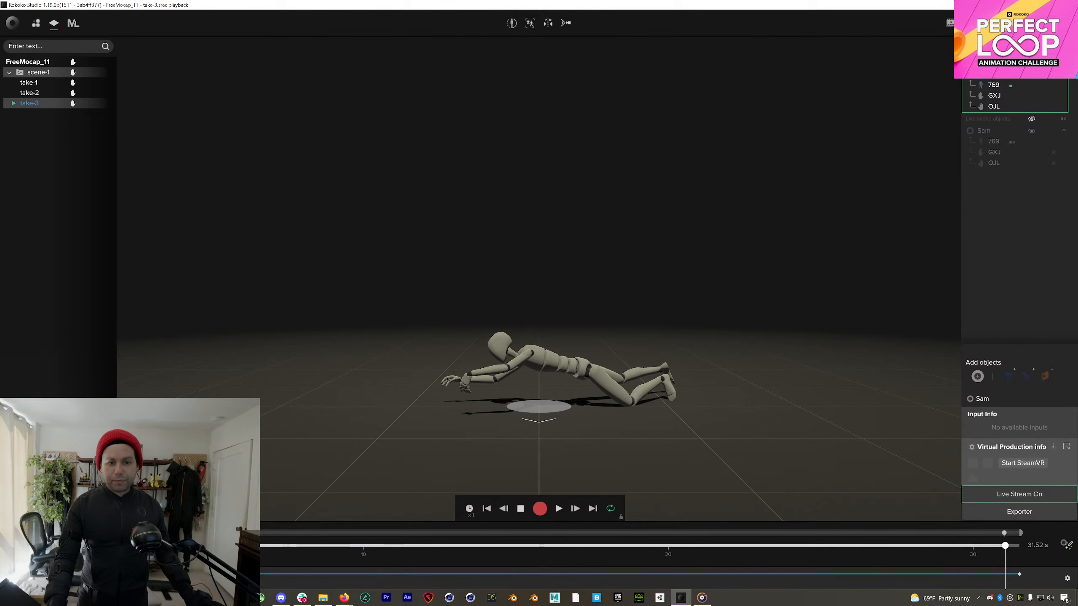
left_click(1034, 64)
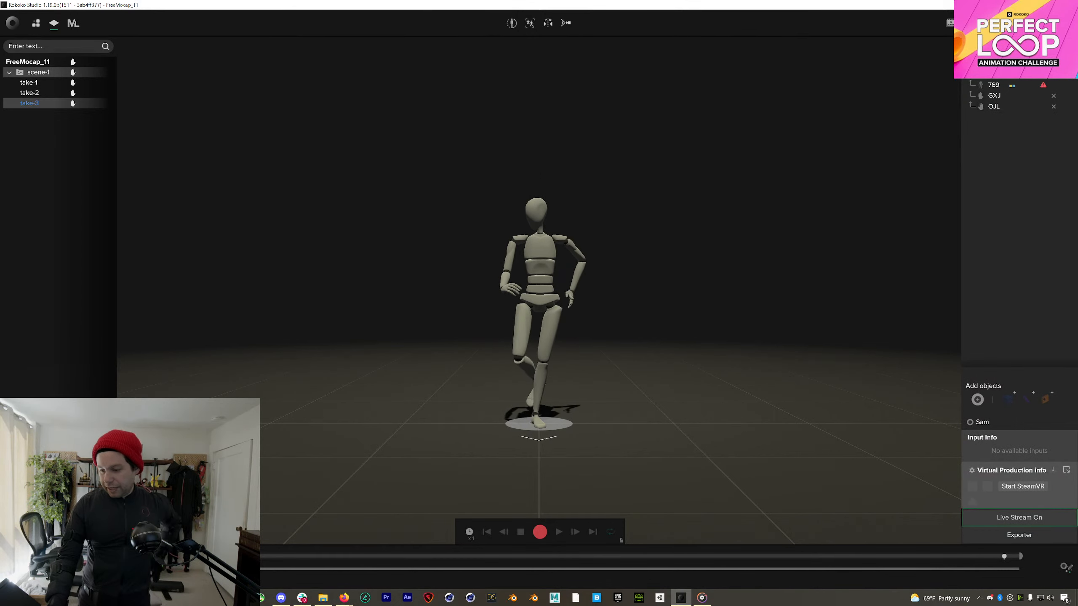
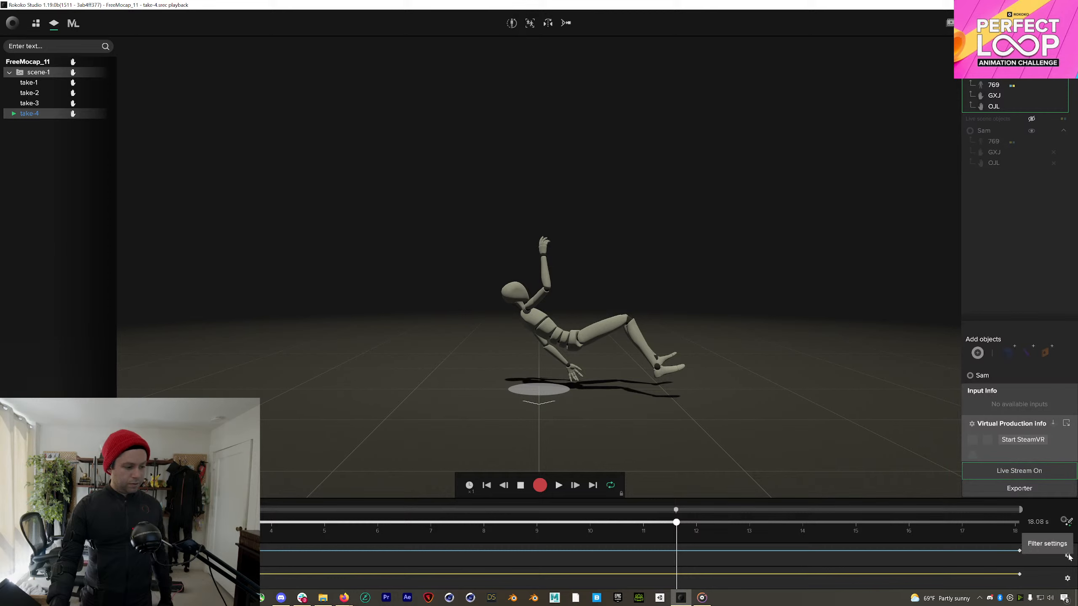
Step: Inspect the settings of take-4's filter tracks and scrub the take back to about 9.7 s
left_click(1069, 556)
left_click(1070, 560)
left_click(1068, 579)
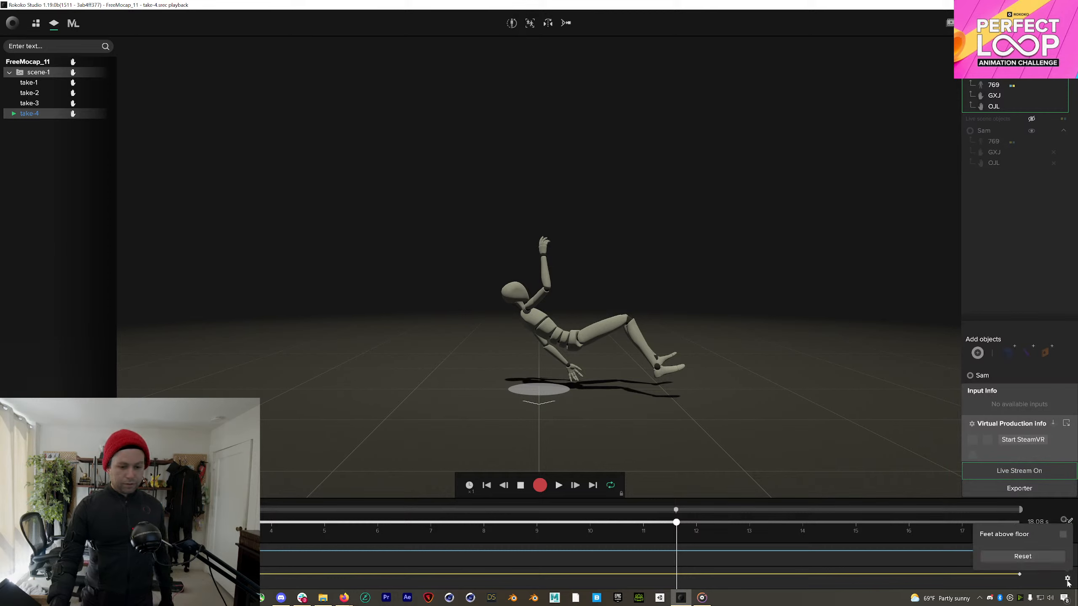
left_click(1067, 579)
left_click_drag(685, 521, 574, 463)
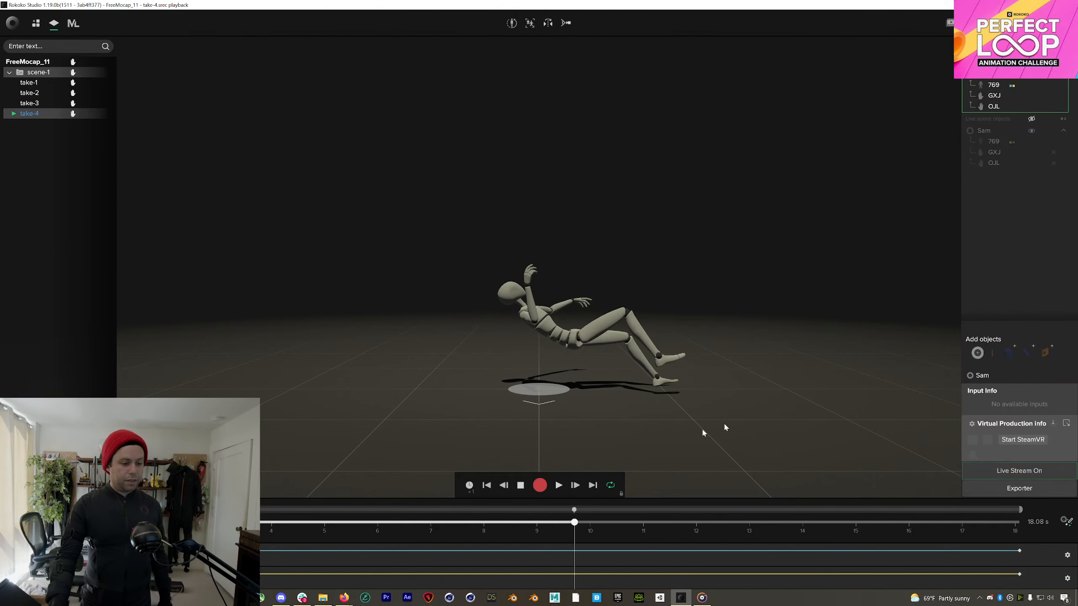
Step: Try the Locomotion filter on take-4, process the changes, and switch the take back to the Treadmill filter
left_click(1073, 521)
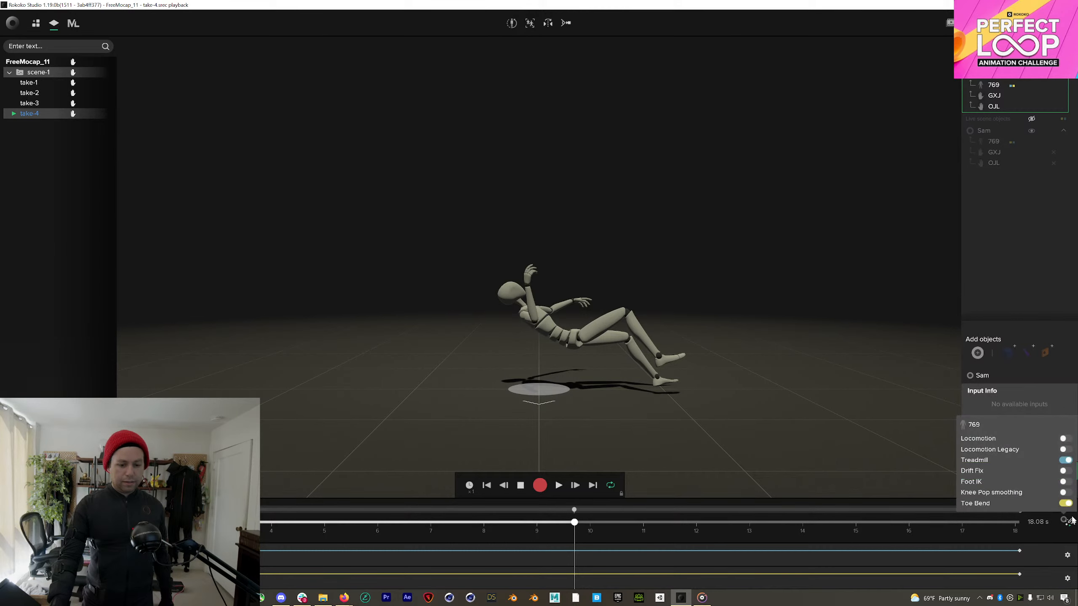
left_click(1064, 439)
left_click(539, 528)
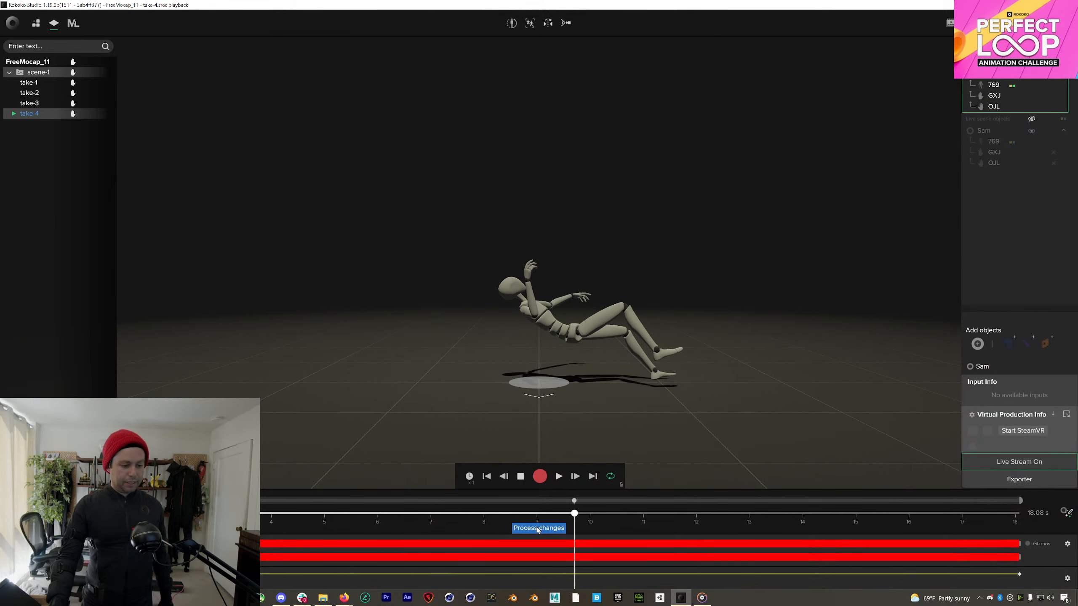
left_click(543, 528)
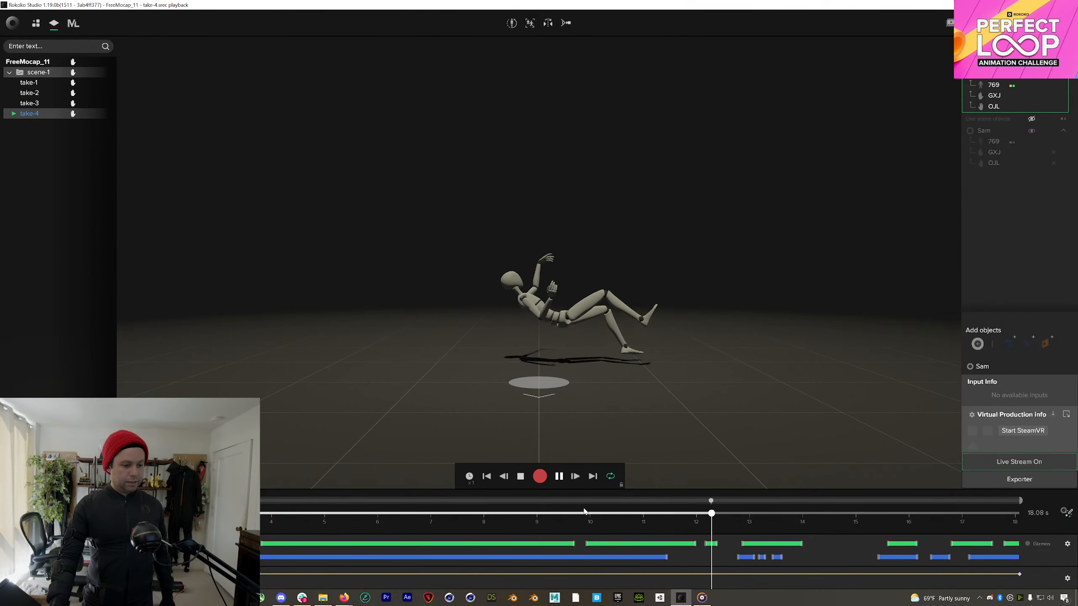
left_click(1069, 512)
left_click(1065, 459)
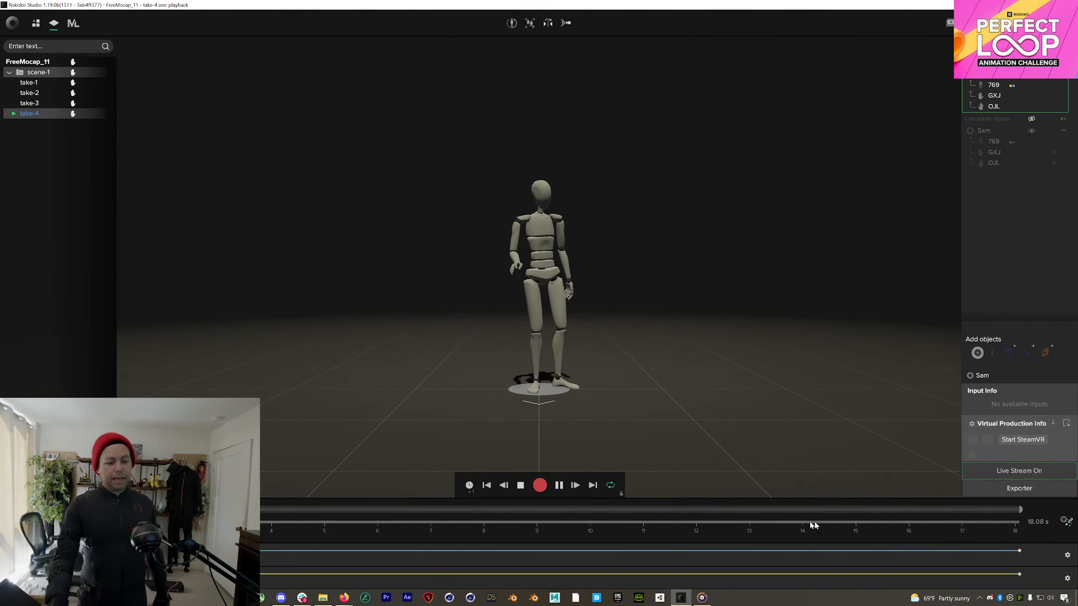
Step: Scrub take-4 back to about 5.7 s to review the motion and return to the live view
left_click_drag(724, 521, 586, 509)
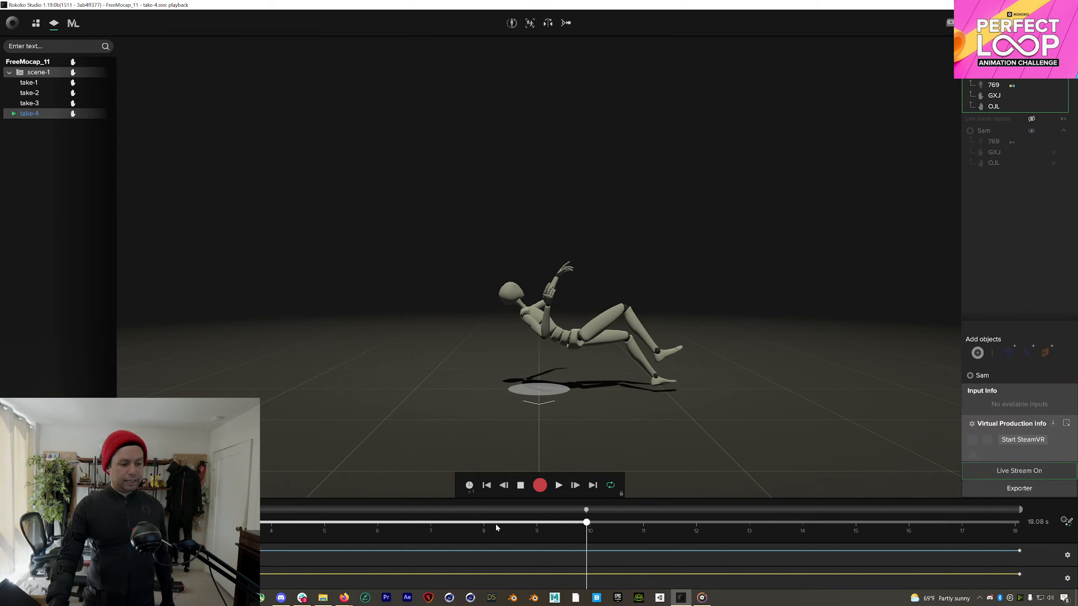
left_click_drag(496, 526, 360, 522)
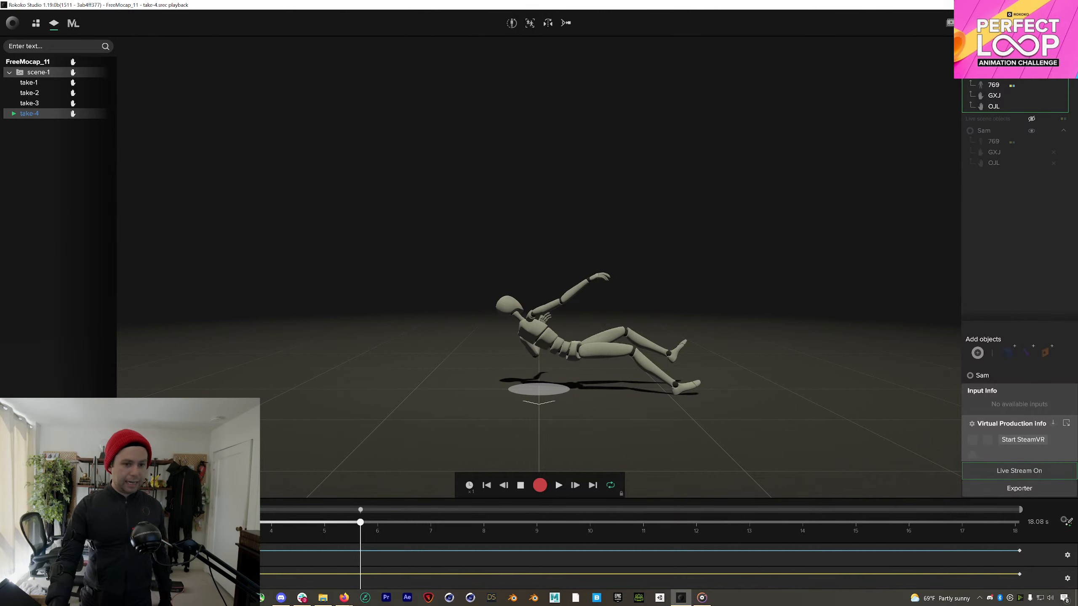
key("Escape")
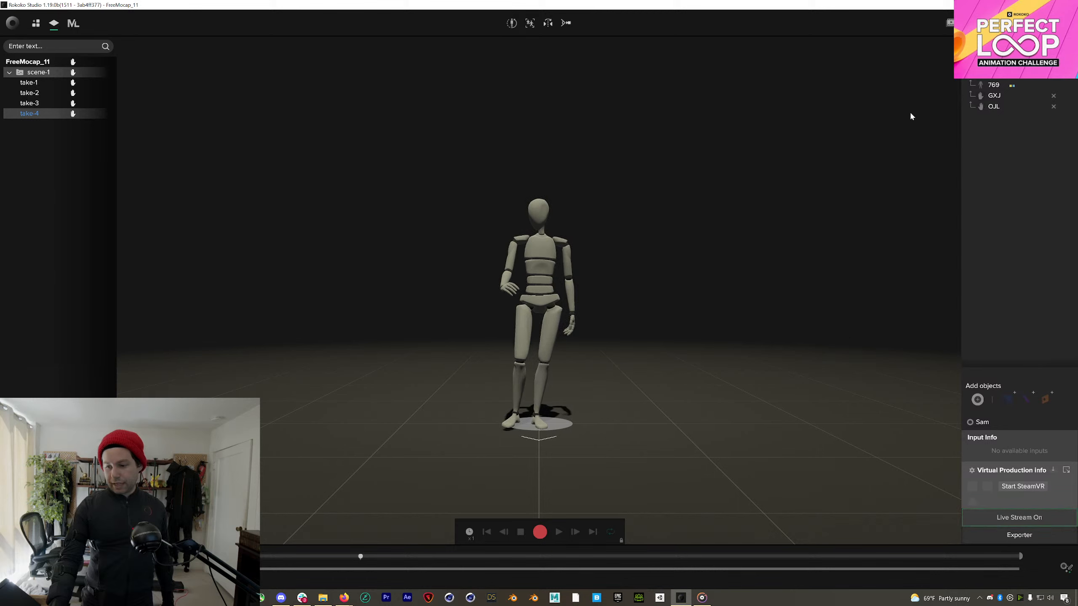
Step: Record a new take with freshly calibrated inputs and the suit's live Treadmill filter switched off
left_click(513, 24)
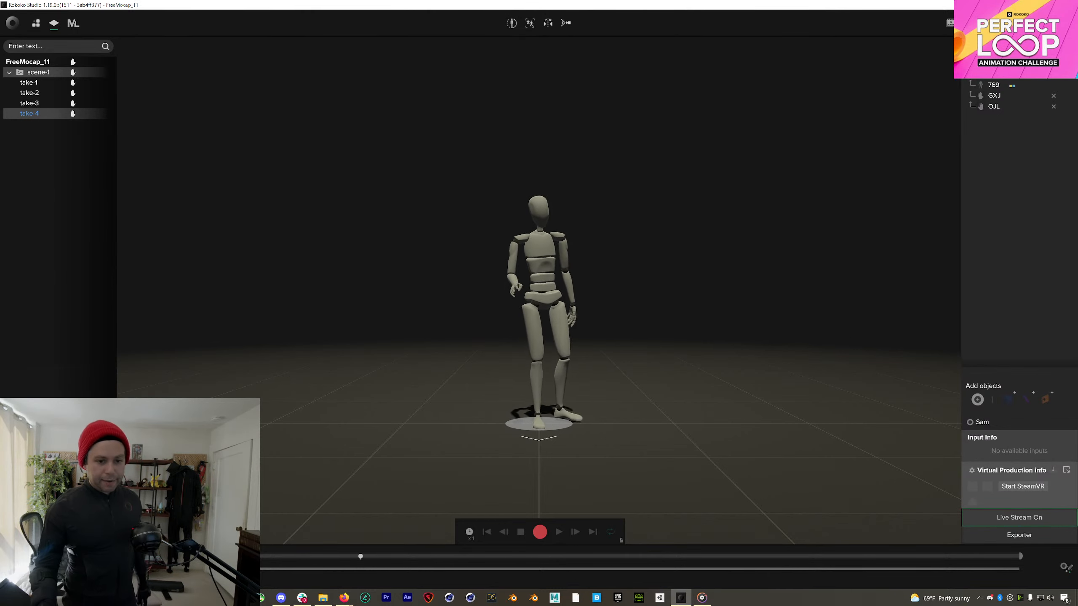
left_click(1012, 86)
left_click(1065, 85)
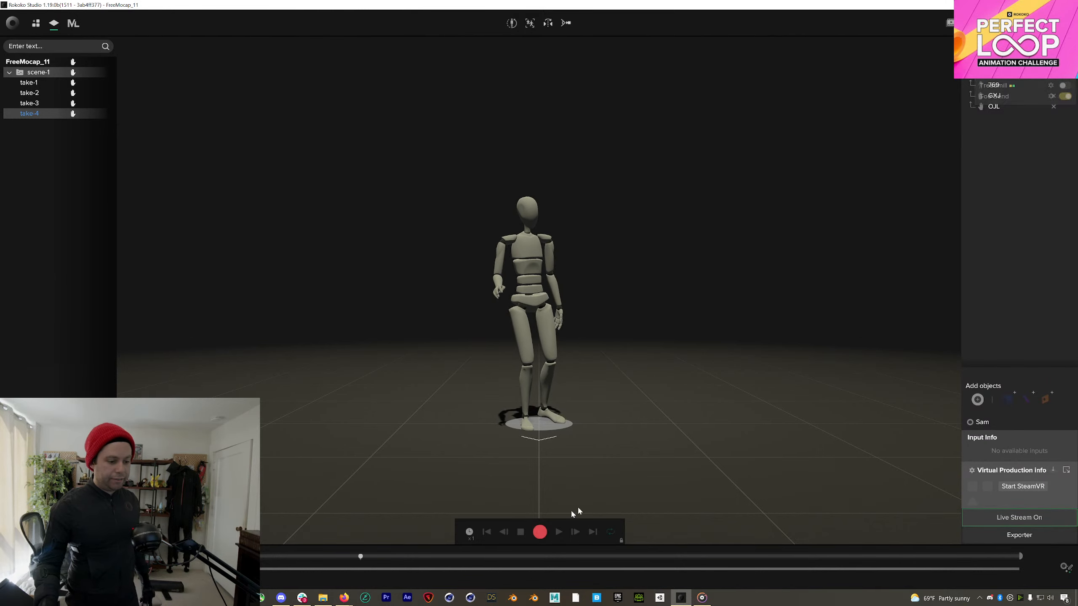
left_click(540, 534)
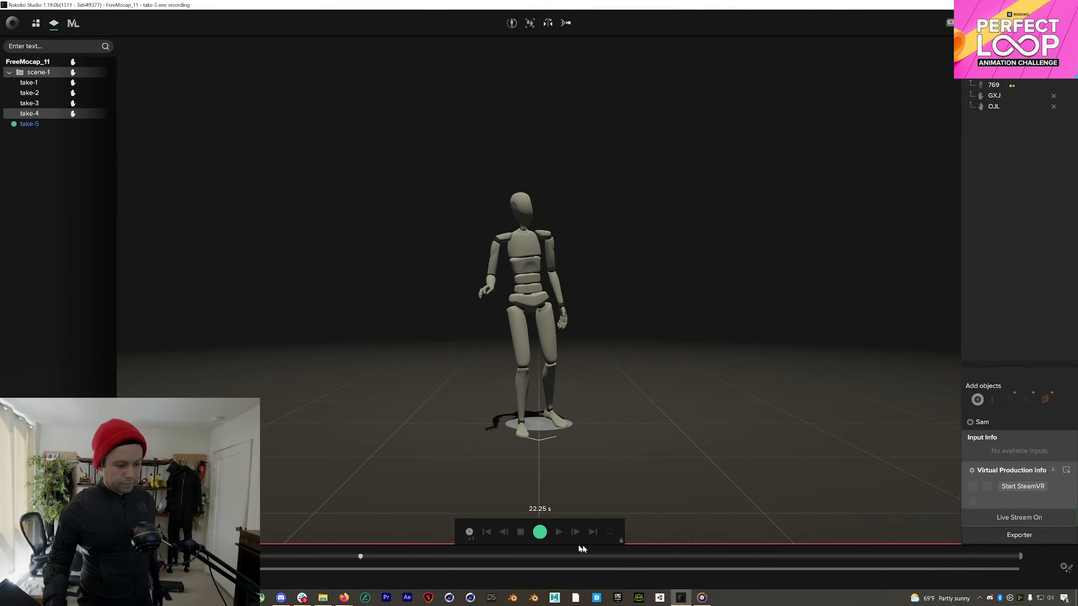
left_click(540, 533)
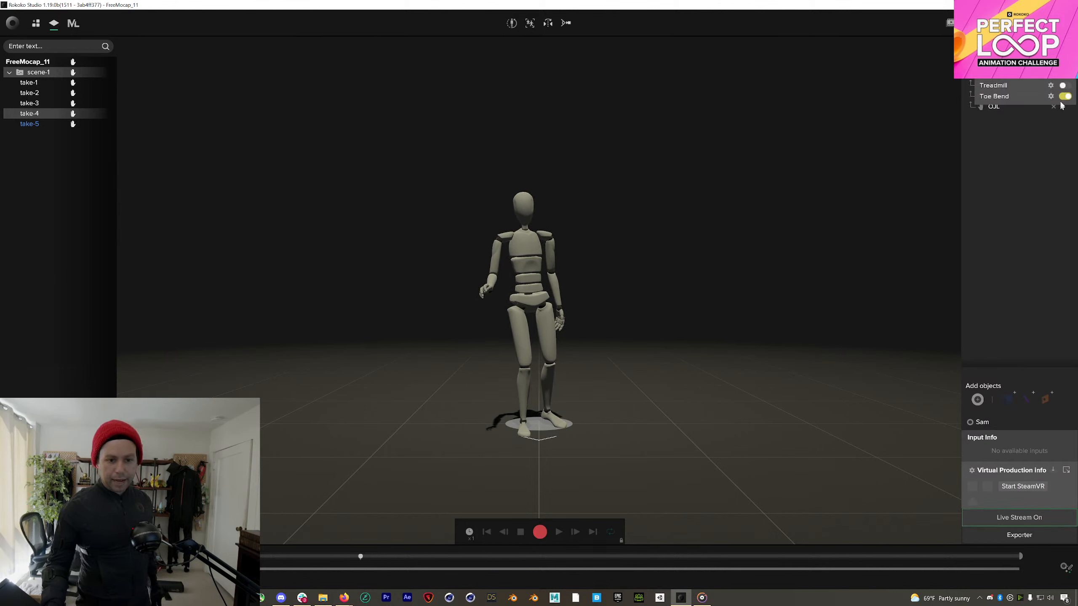
Step: Turn the suit's live Treadmill filter back on and record a new take of about 30 s
left_click(1066, 85)
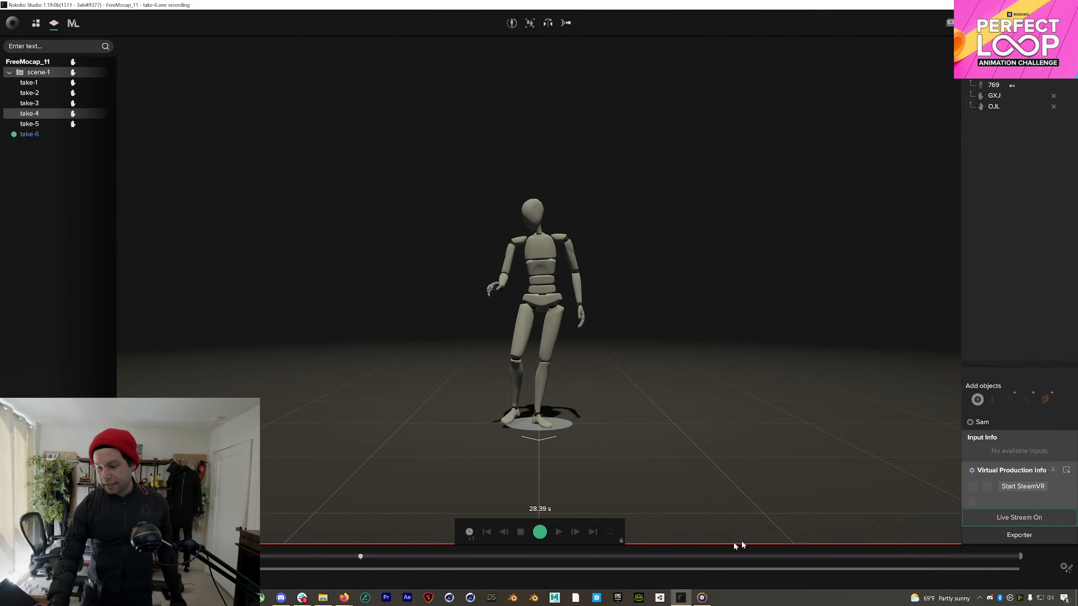
left_click(540, 533)
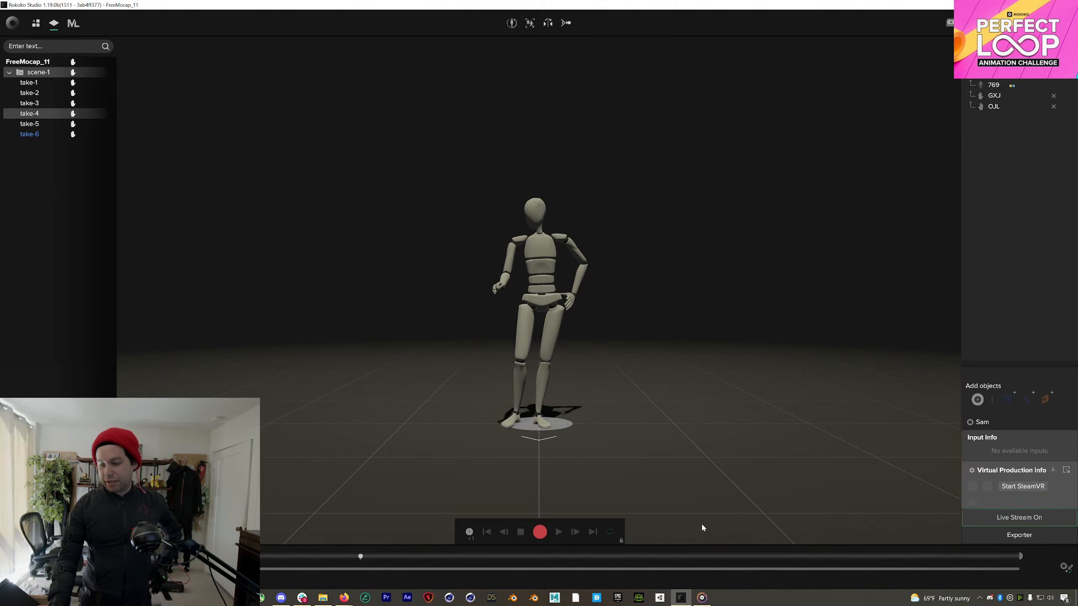
Step: Open take-6 for playback, scrub it to about 15.5 s, and return to the live view
left_click(39, 135)
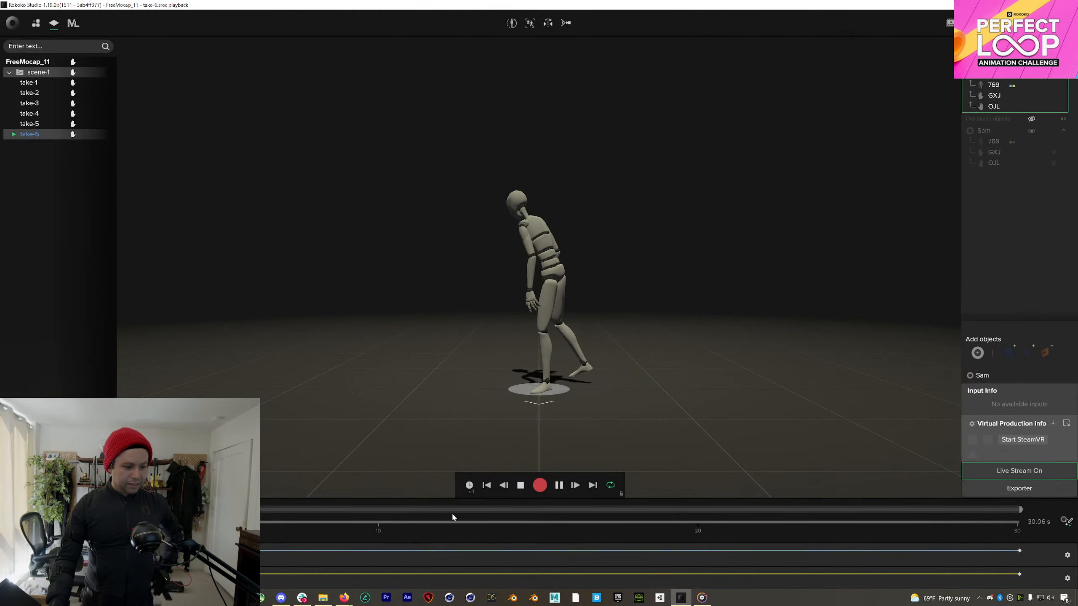
left_click_drag(451, 520, 554, 536)
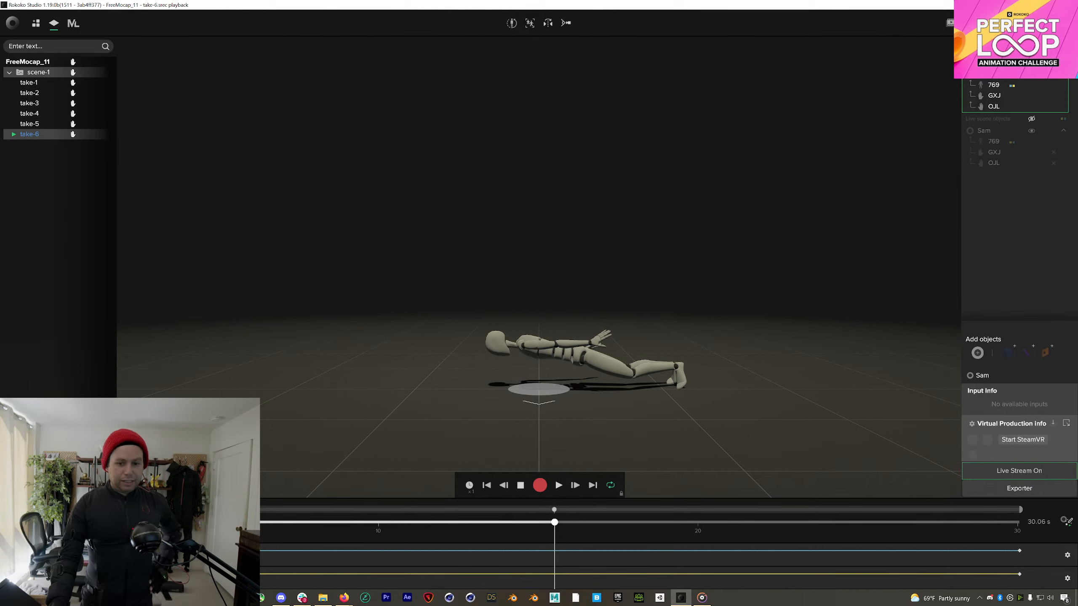
left_click(1063, 63)
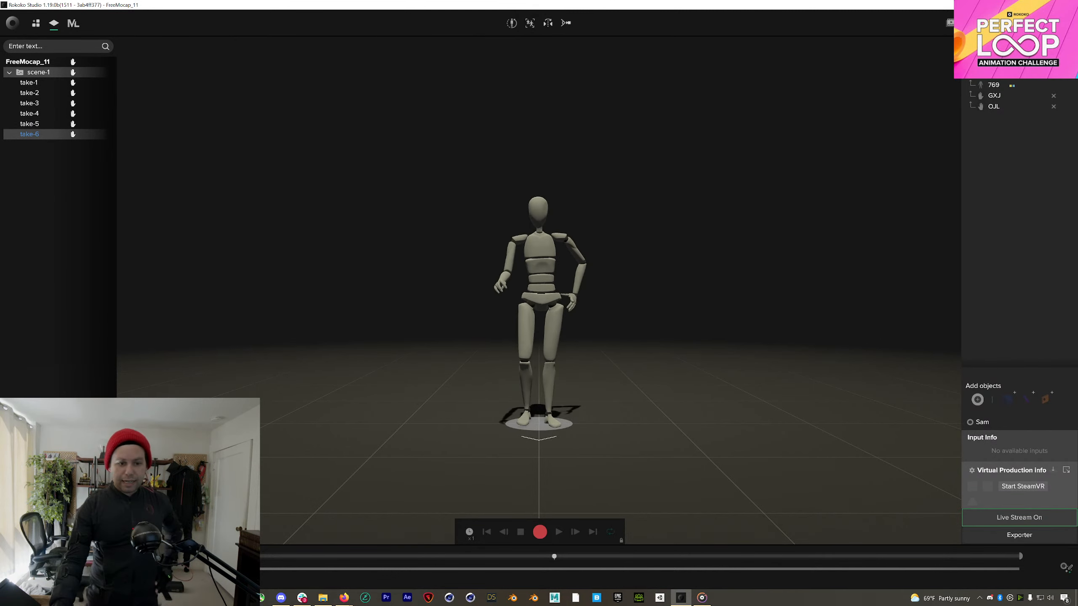
Step: Switch the suit's live filter to Locomotion (2.0) and perform the calibration pose on all live inputs
left_click(1050, 72)
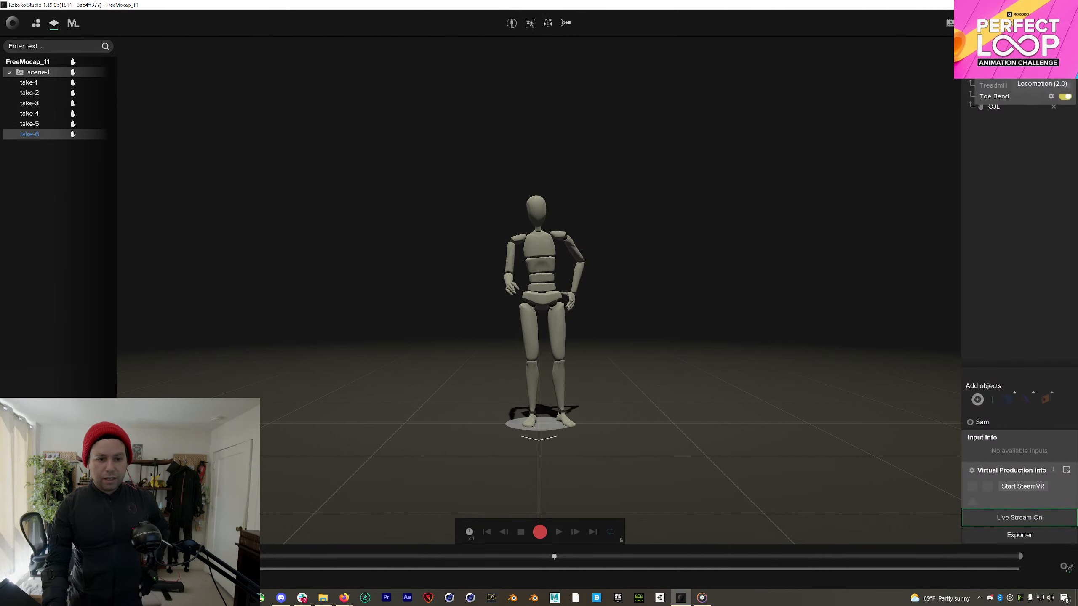
left_click(998, 155)
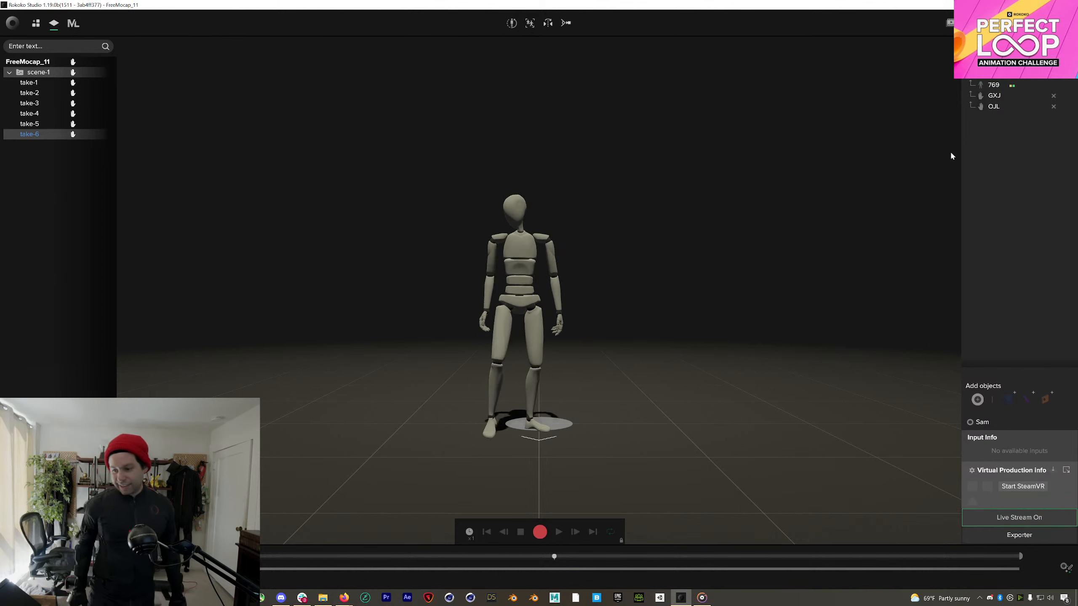
left_click(511, 23)
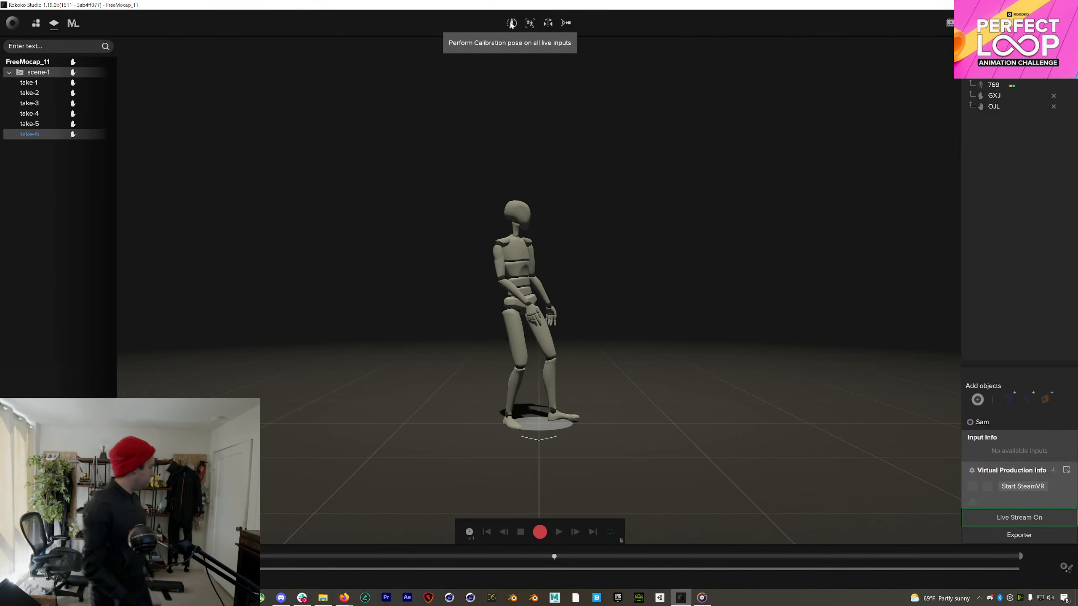
Step: Record a take of a few seconds and delete it from scene-1
left_click(538, 536)
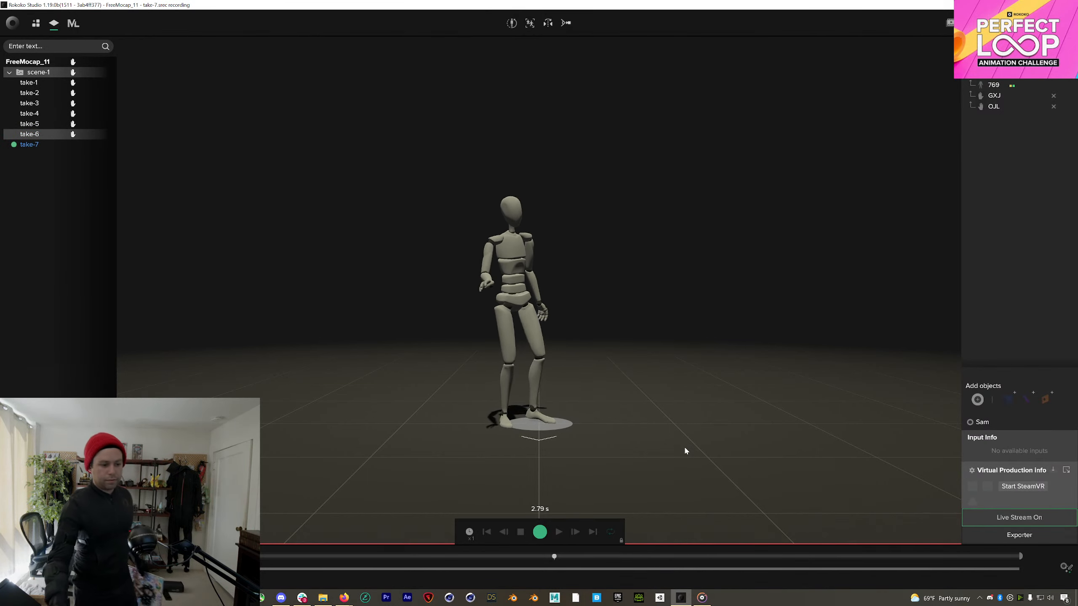
left_click(540, 533)
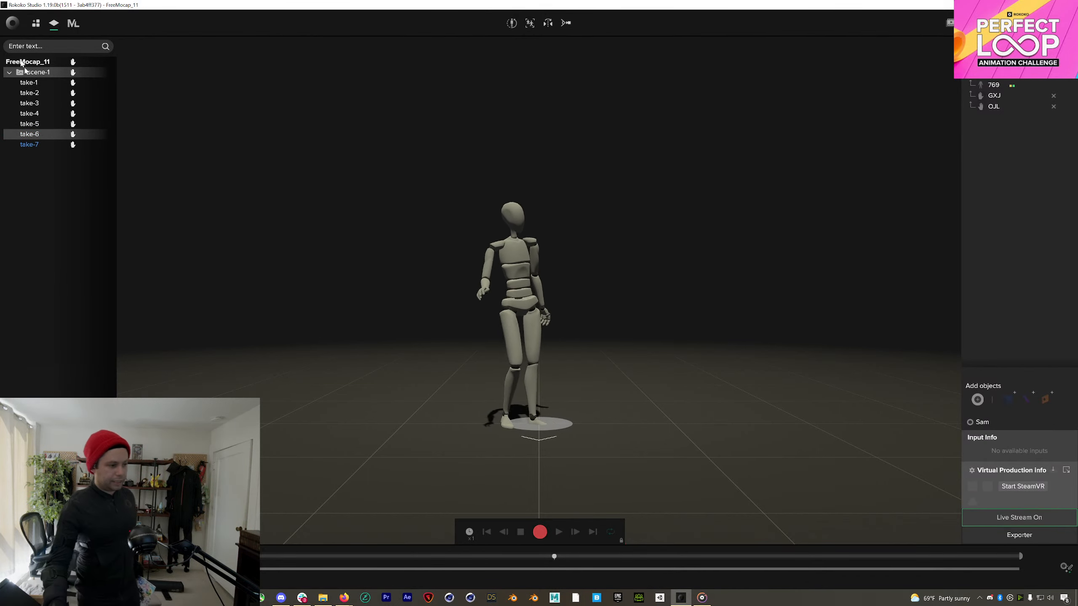
right_click(54, 147)
left_click(72, 220)
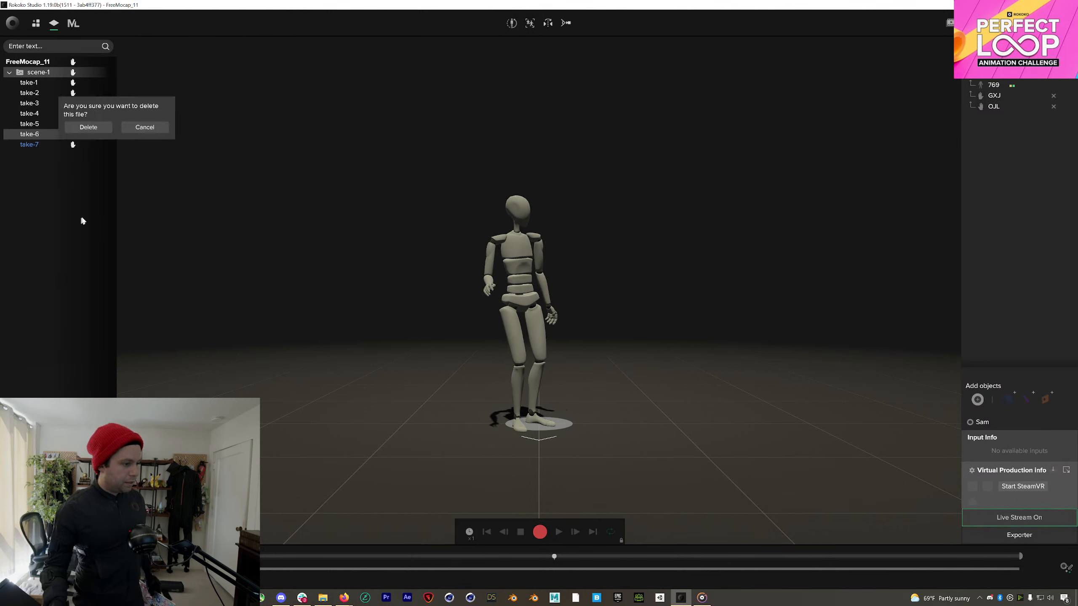
left_click(103, 132)
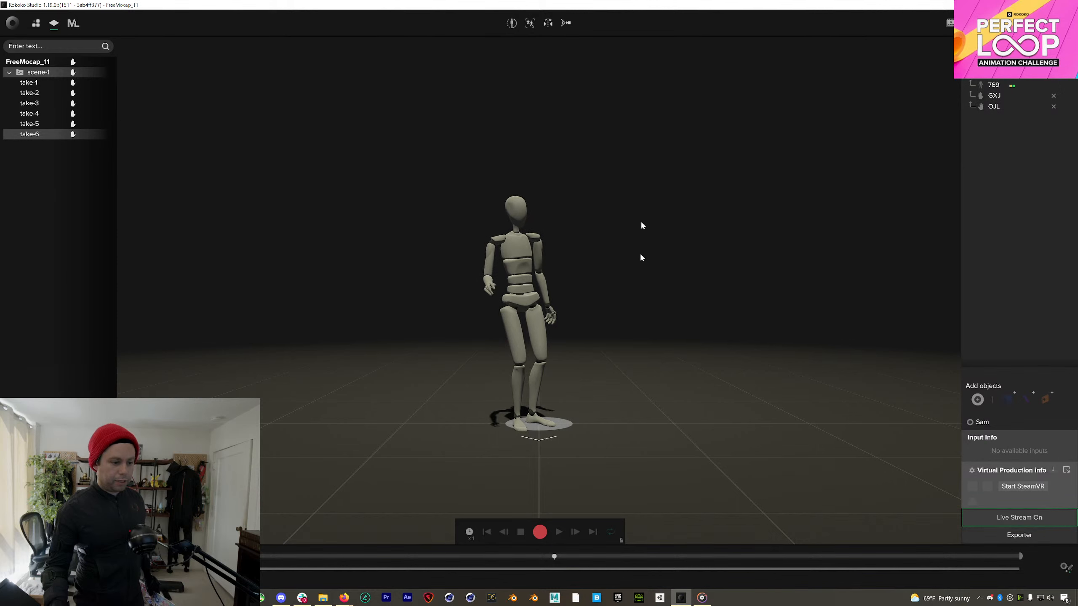
Step: Record take-7 in scene-1 for at least 45 s
left_click(539, 532)
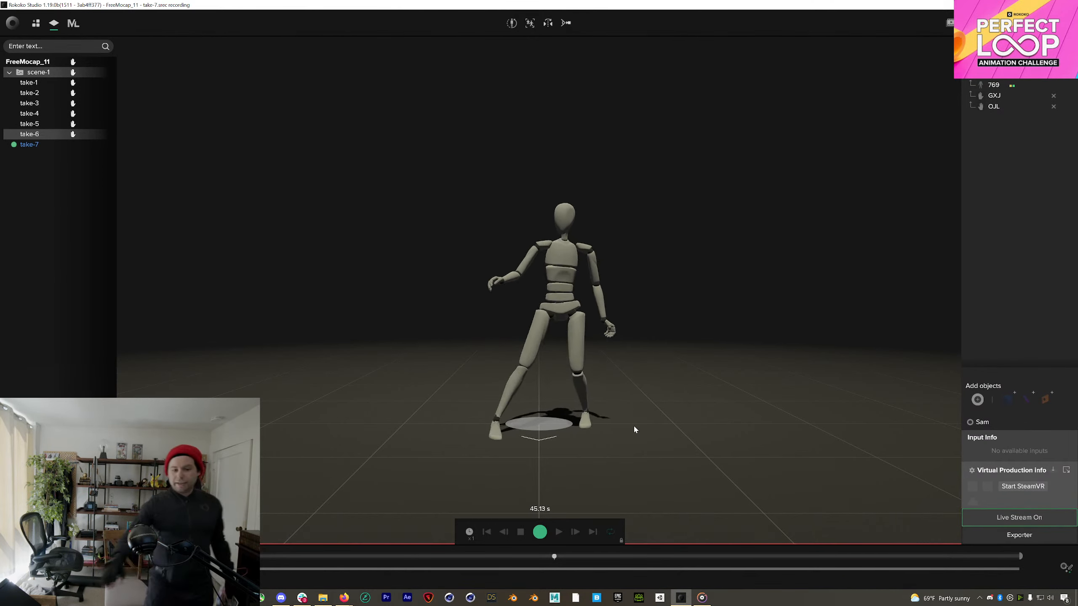
left_click(539, 532)
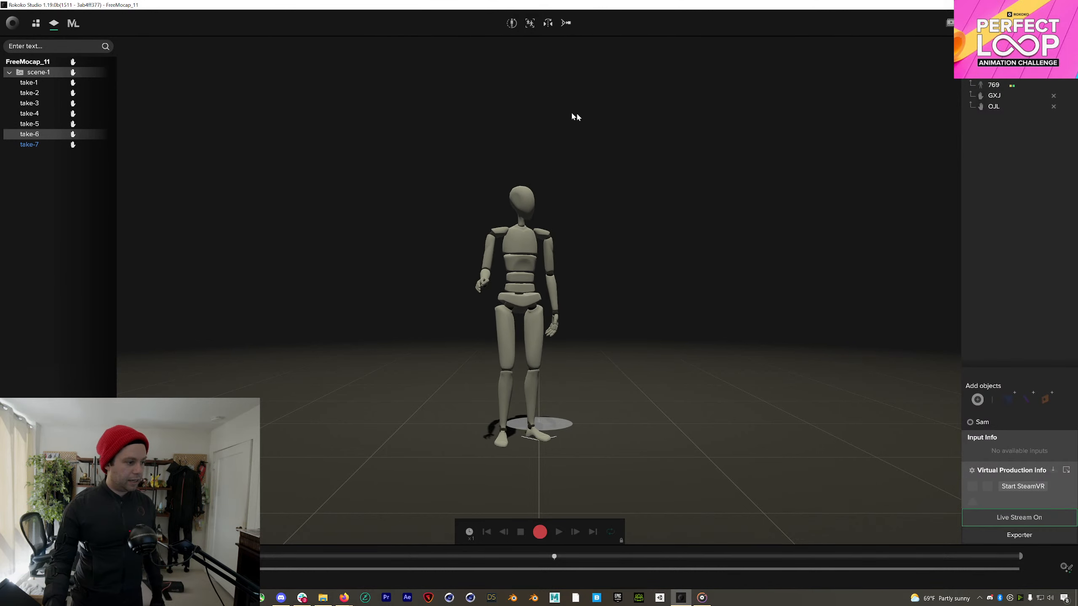
Step: Perform the calibration pose on all live inputs and record a take of about 40 s
left_click(511, 23)
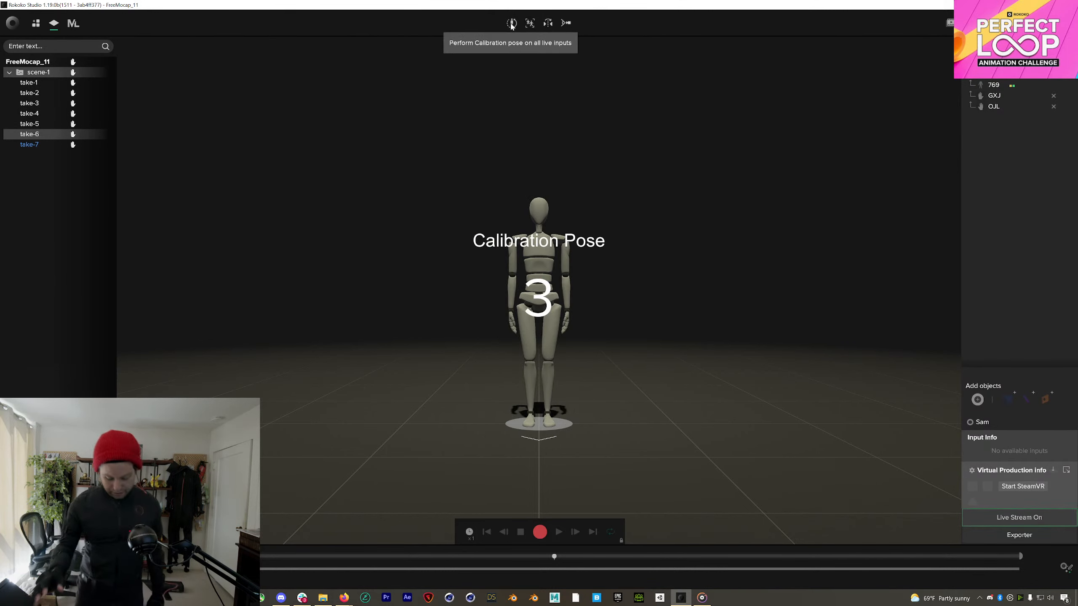
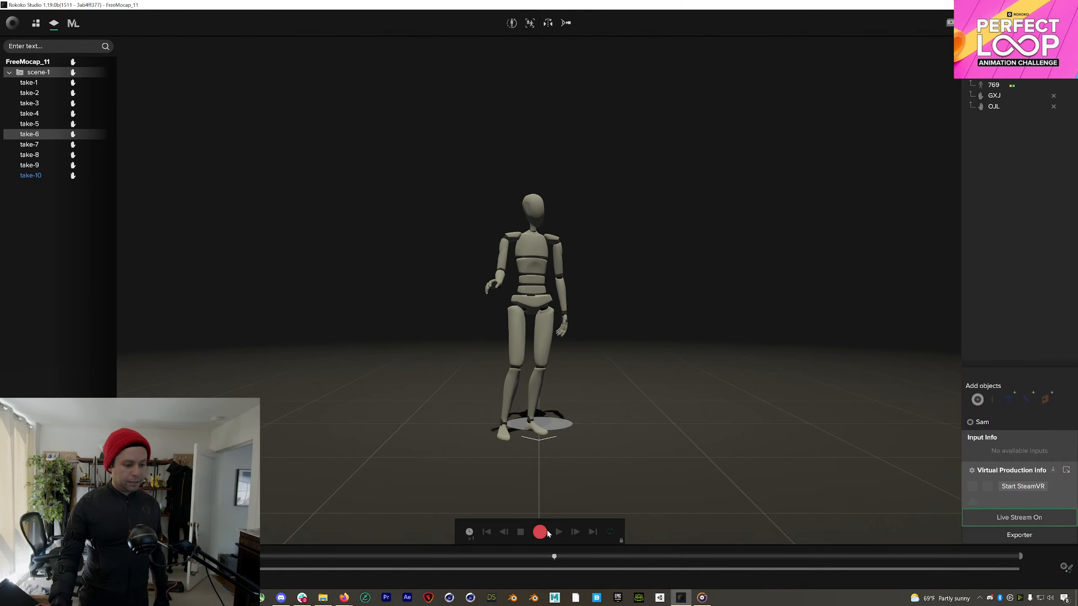
left_click(539, 532)
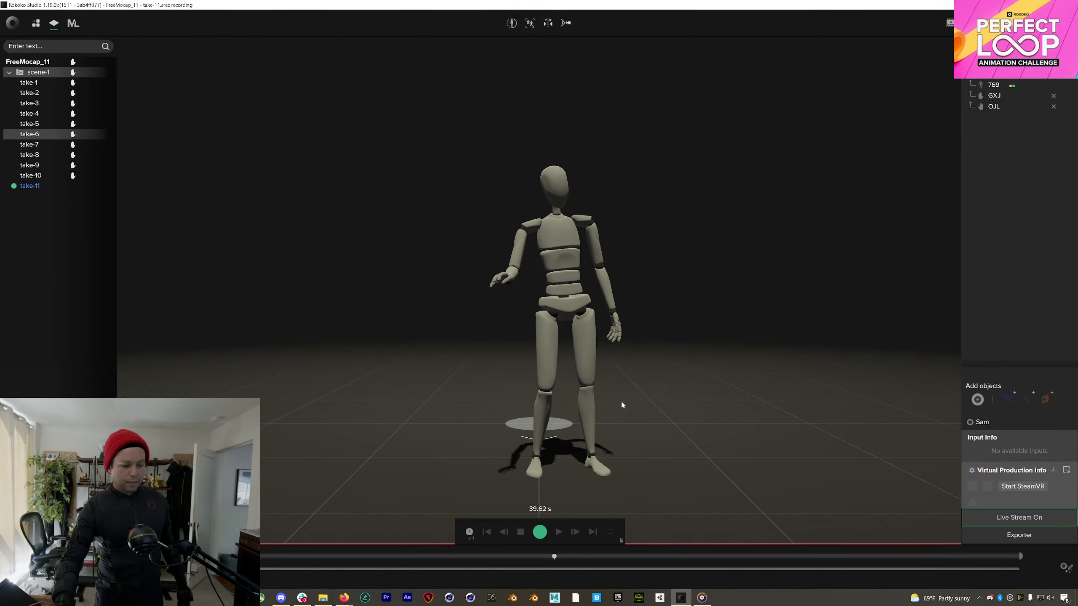
left_click(540, 533)
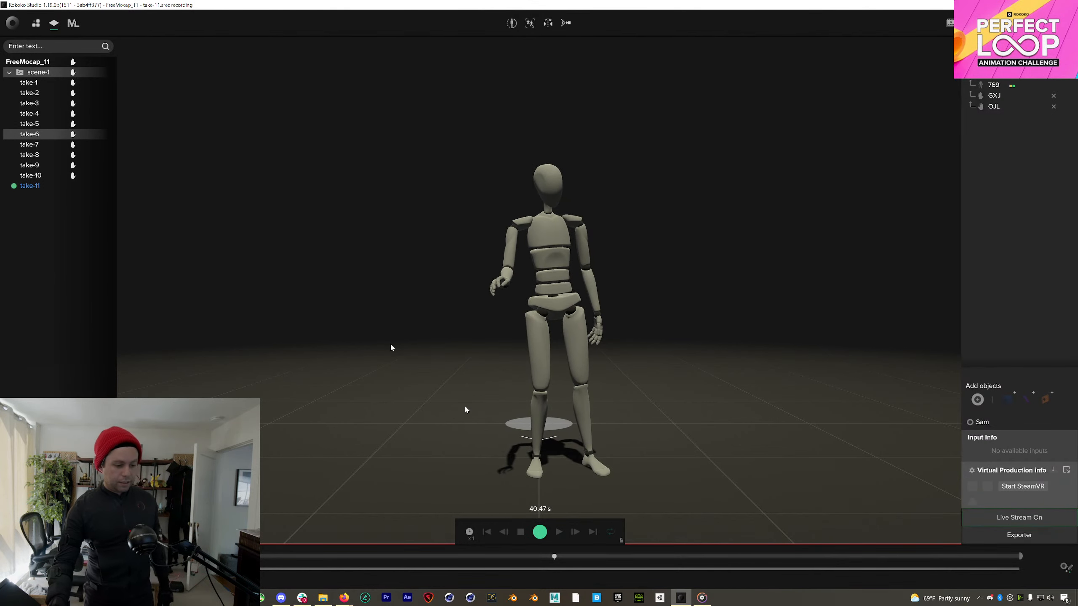
Step: Play back take-11, scrub through it to about 21 s to review the motion, and close the take
double_click(28, 186)
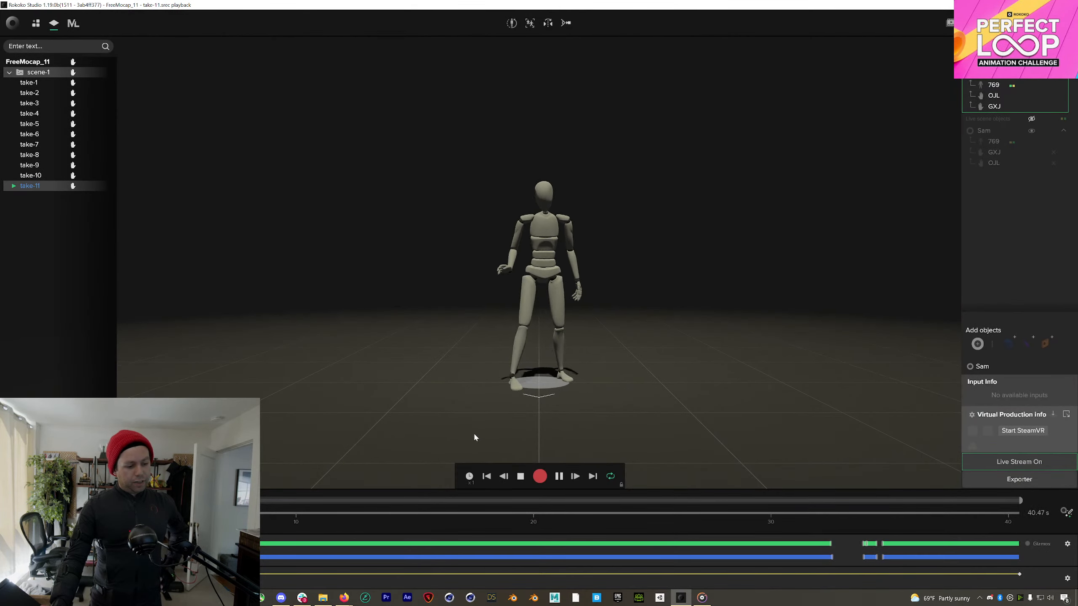
left_click_drag(287, 516, 566, 513)
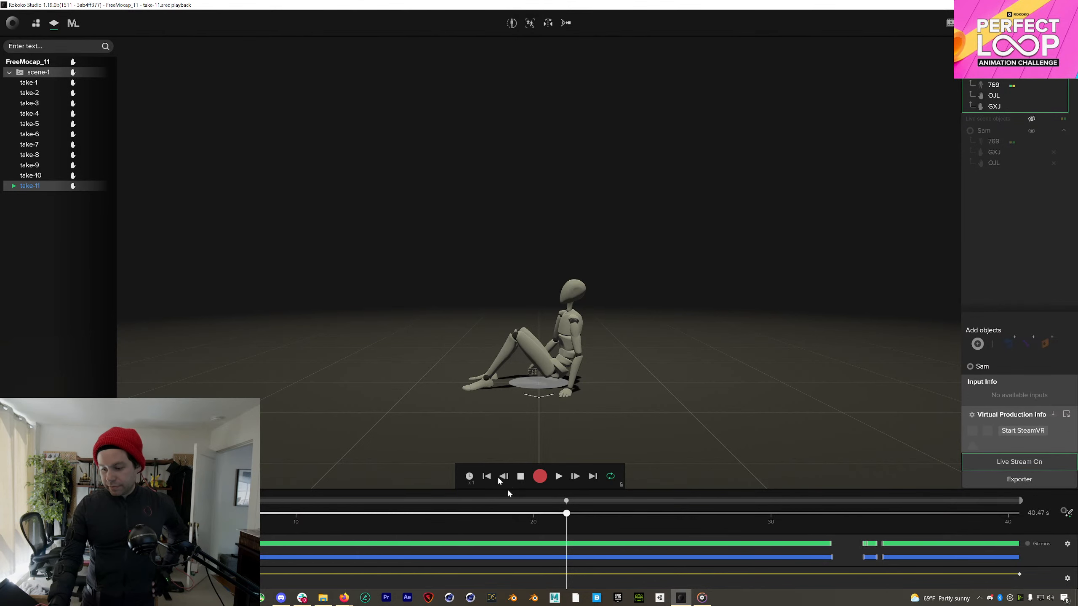
left_click(1063, 62)
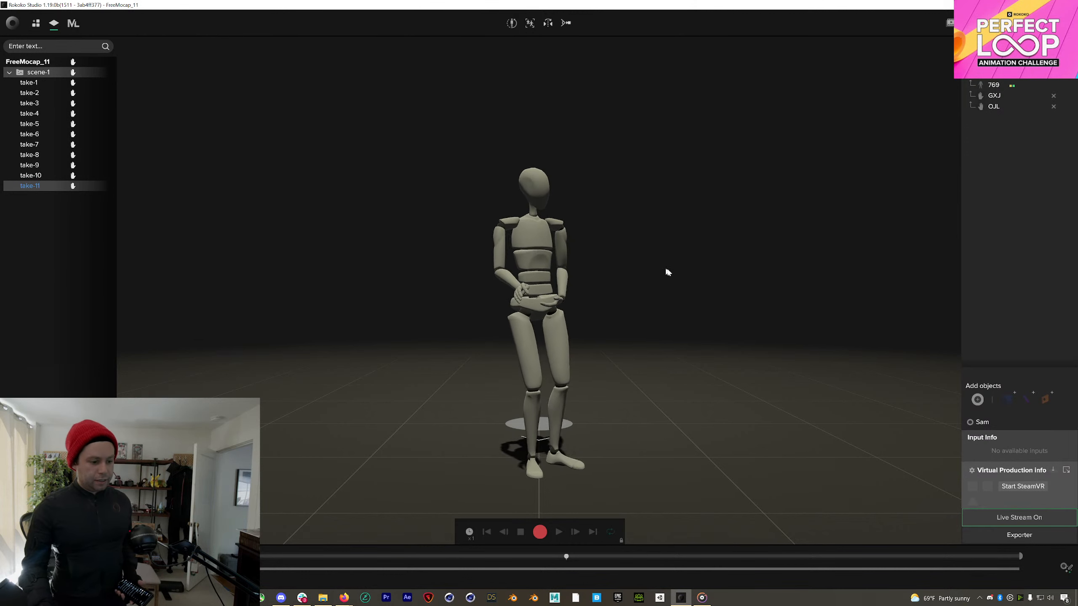
Step: Perform the calibration pose on all live inputs and record a new take of at least 25 s in scene-1
left_click(512, 22)
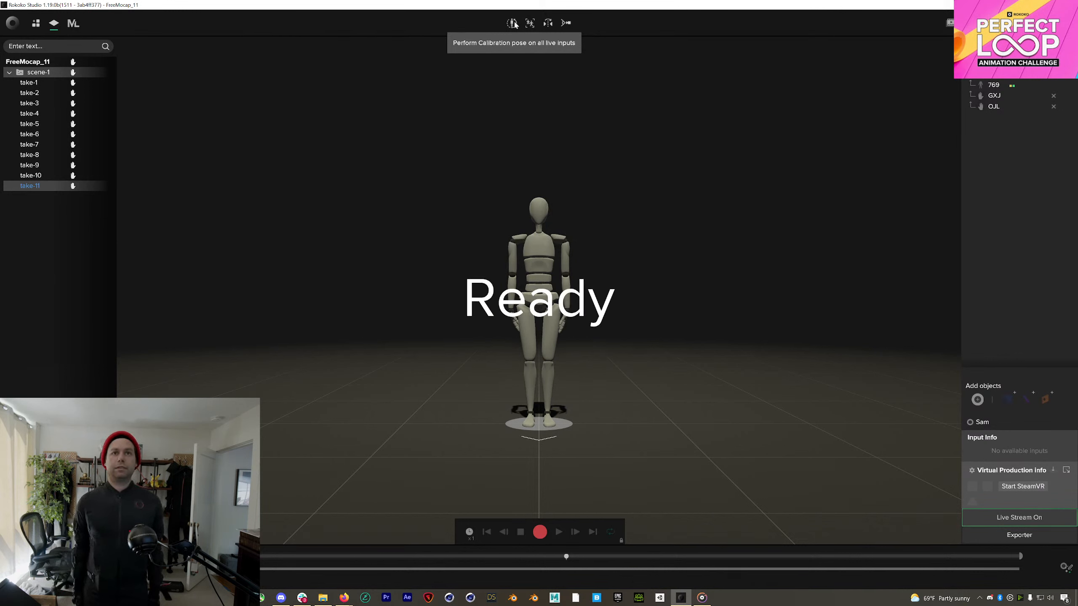
left_click(540, 532)
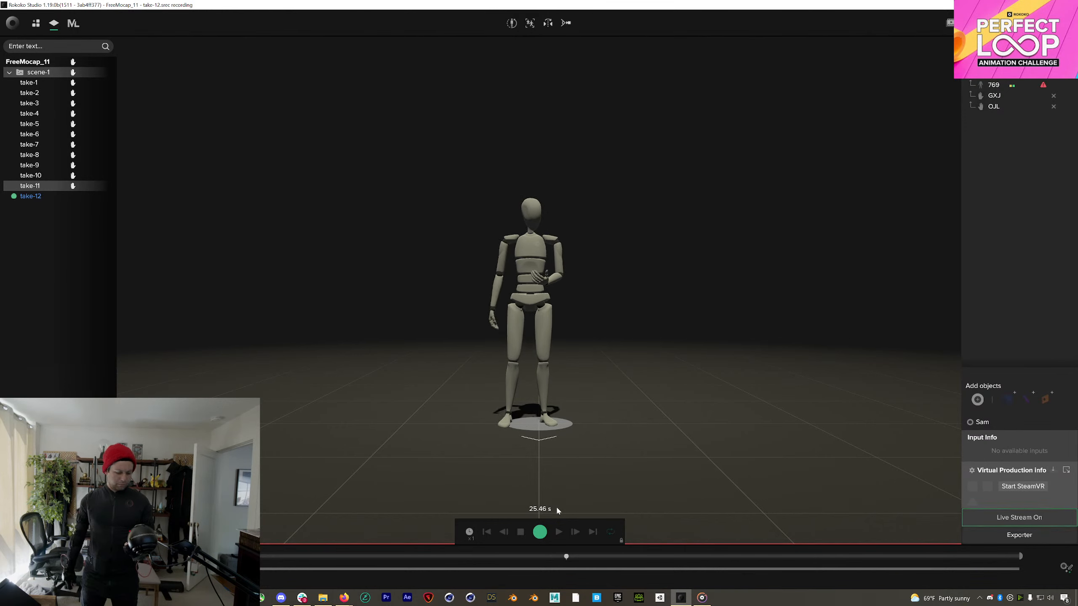
left_click(540, 532)
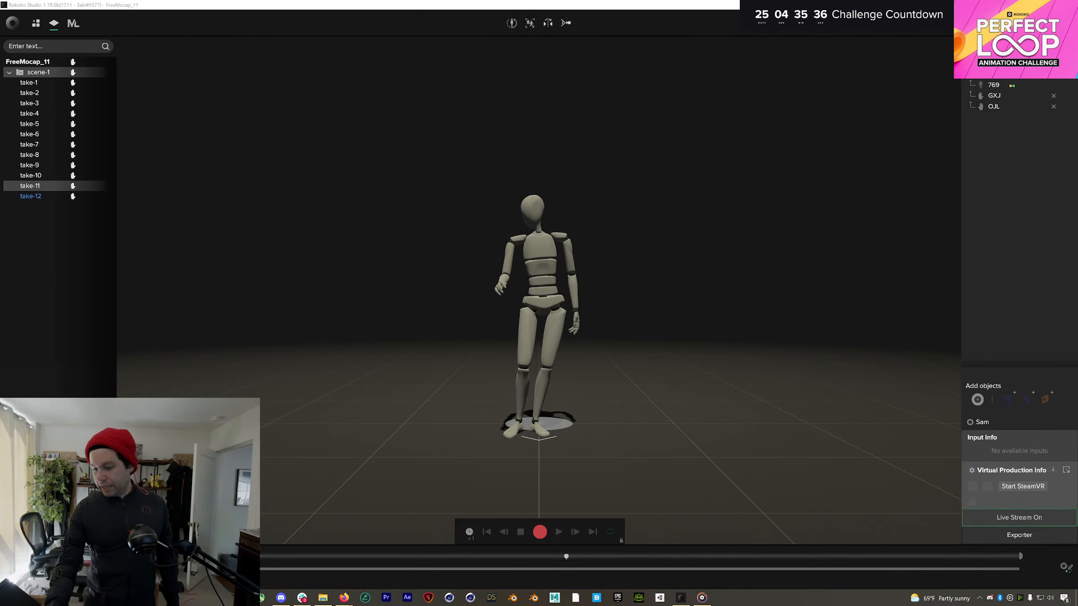
Step: Recalibrate all live inputs with the calibration pose and record another take of about 26 s in scene-1
left_click(510, 23)
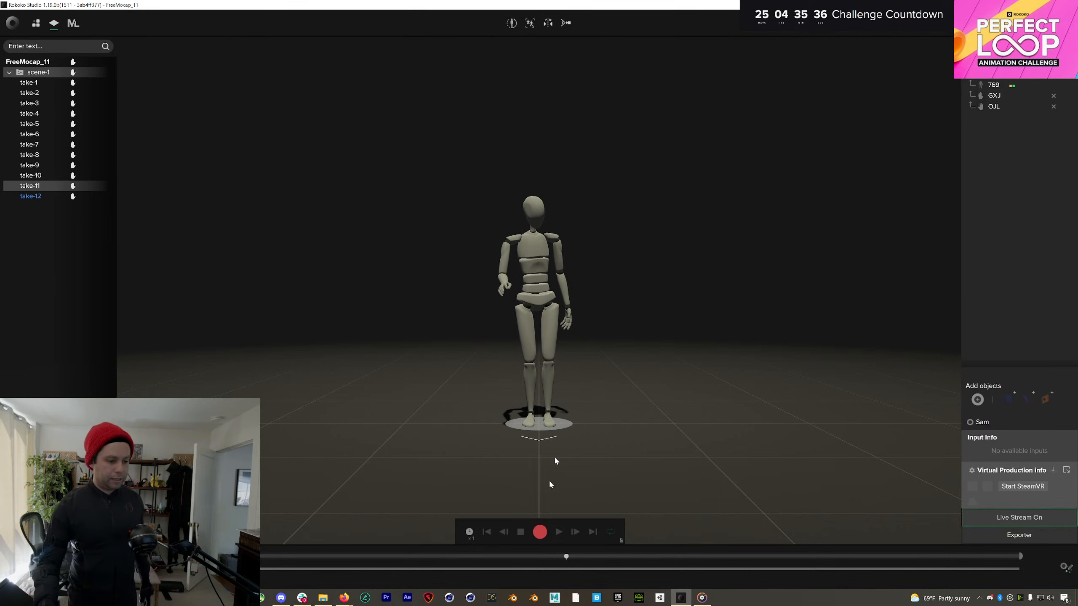
left_click(539, 532)
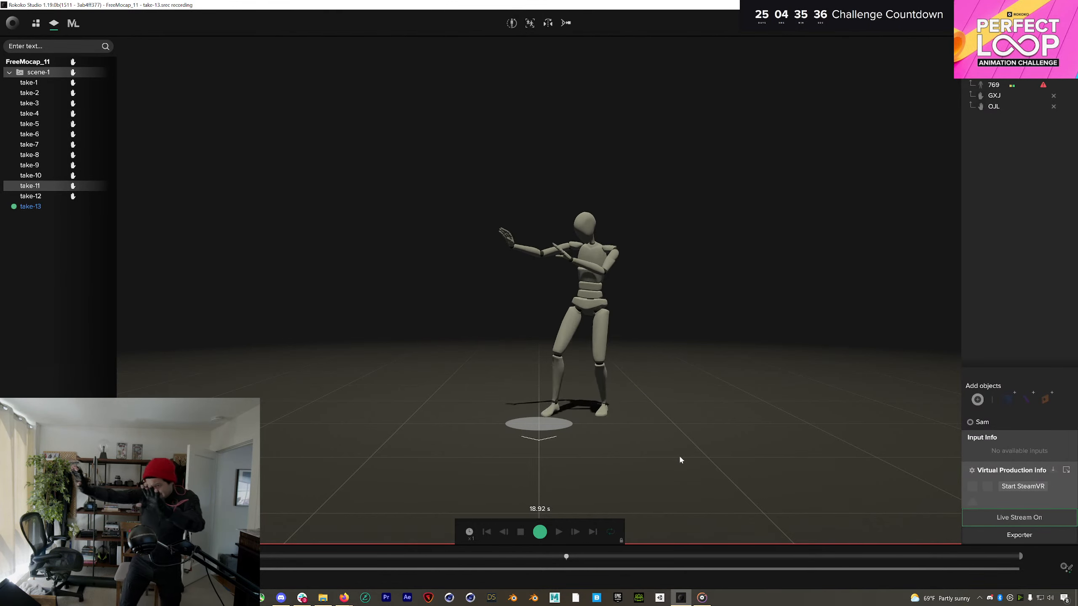
left_click(539, 532)
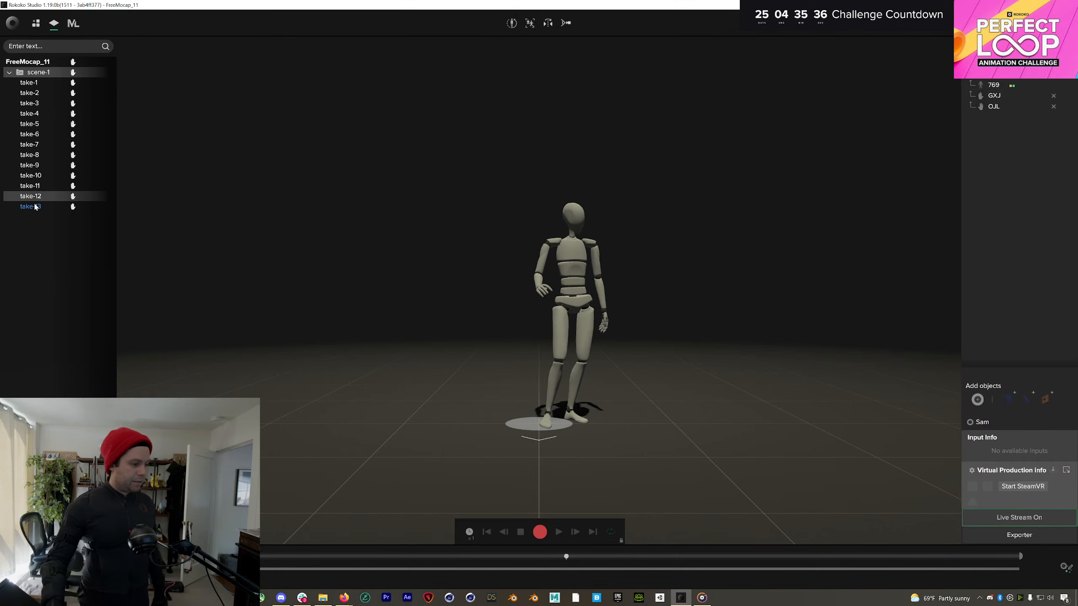
Step: Play back take-13 and scrub to about 8 s to examine the sideways movement
left_click(35, 205)
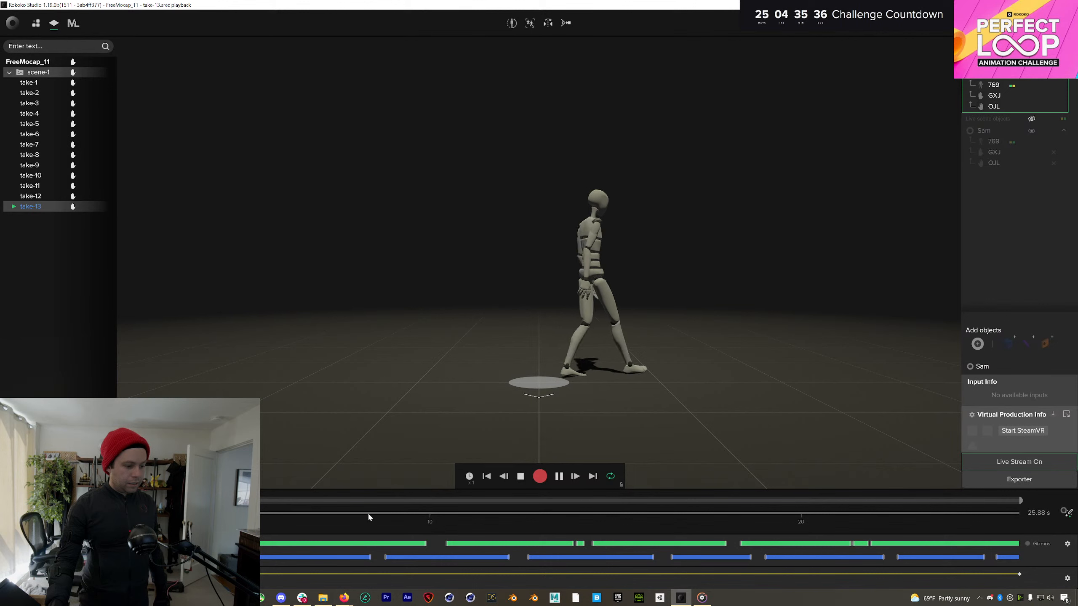
mouse_move(369, 516)
left_mouse_down()
mouse_move(702, 514)
mouse_move(363, 513)
left_mouse_up()
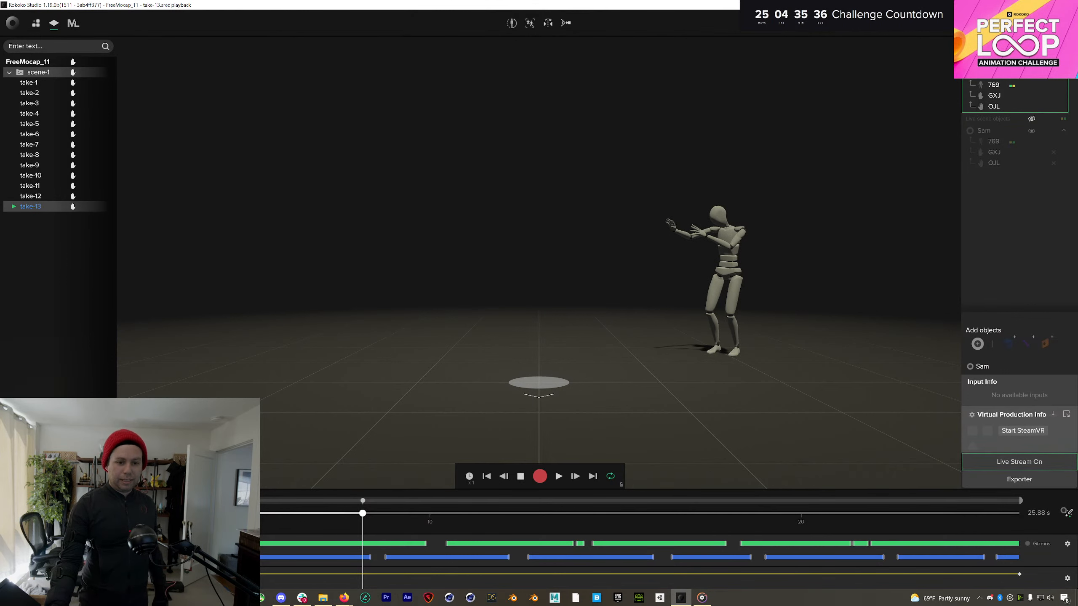
Step: Return to the live view, perform the calibration pose on all live inputs, and record a take of about 24 s
left_click(512, 23)
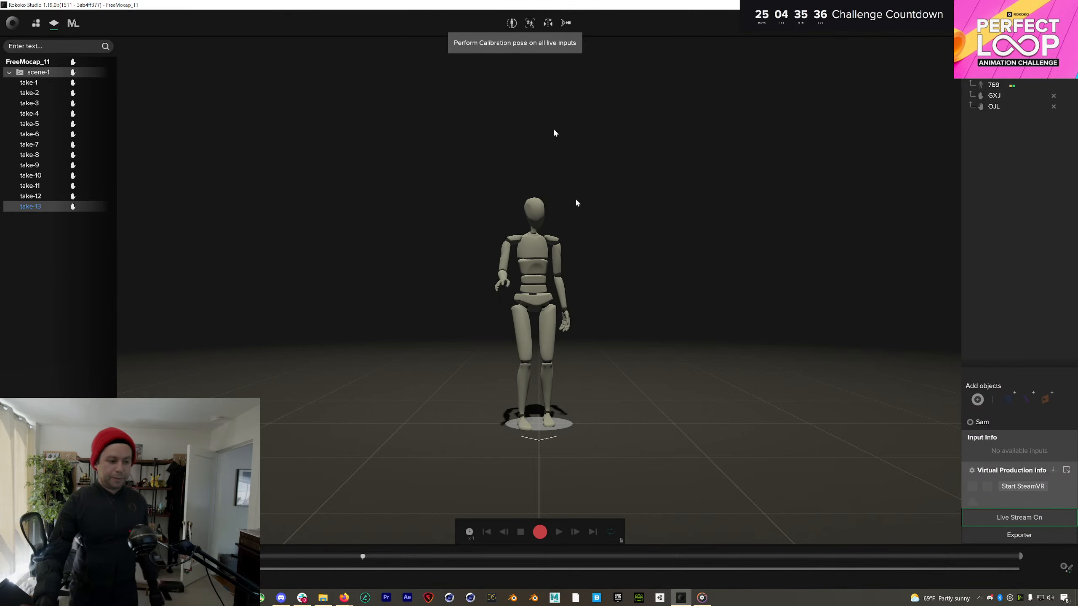
left_click(545, 536)
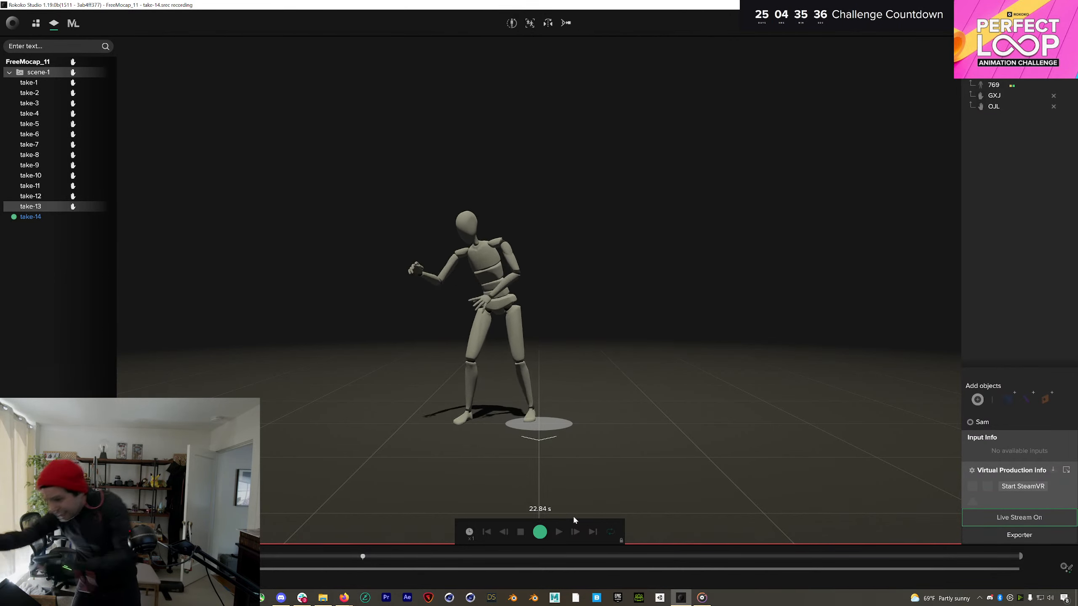
left_click(535, 533)
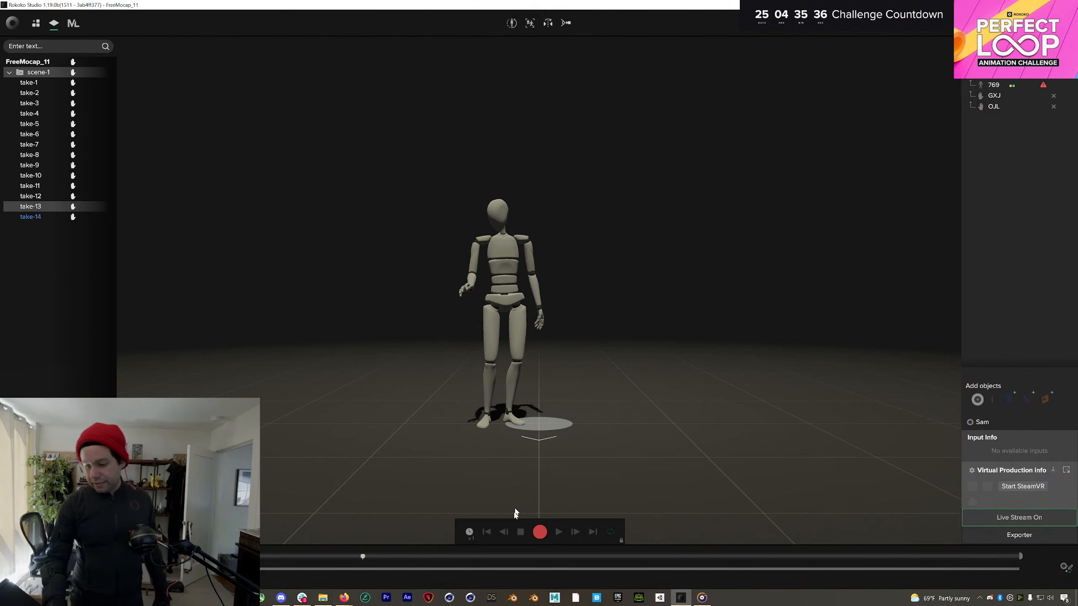
Step: Play back take-14, scrub forward to about 16 s to review the motion, and close the take
left_click(56, 217)
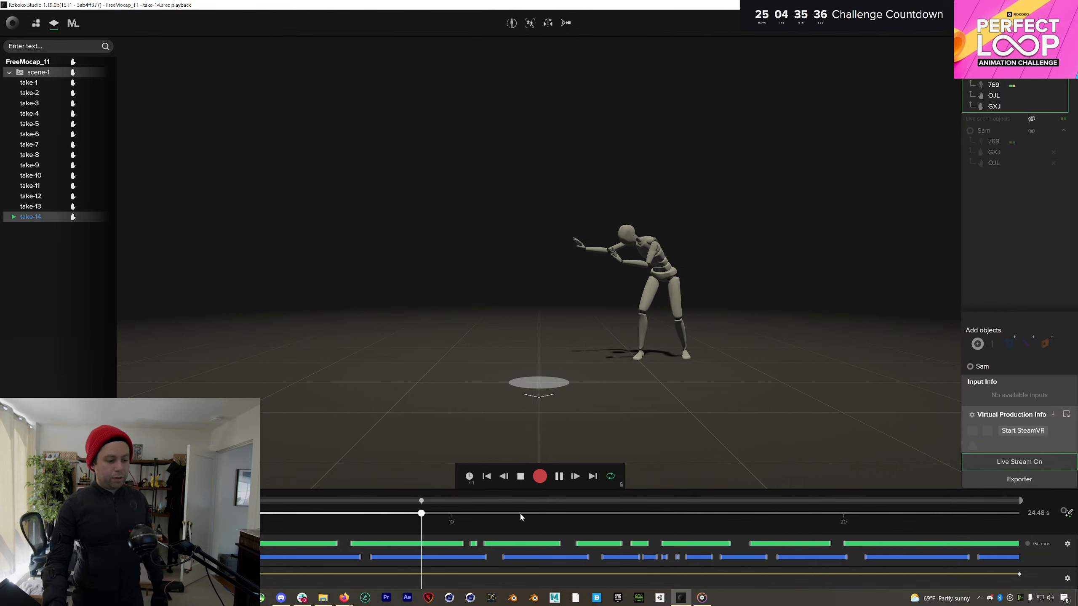
left_click_drag(520, 513, 684, 516)
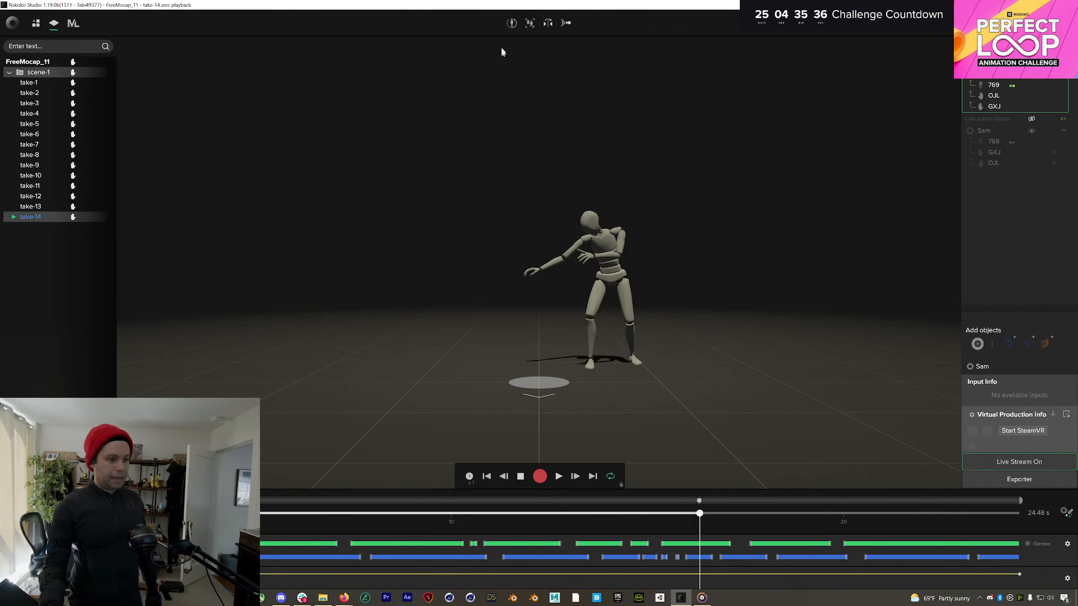
key("Escape")
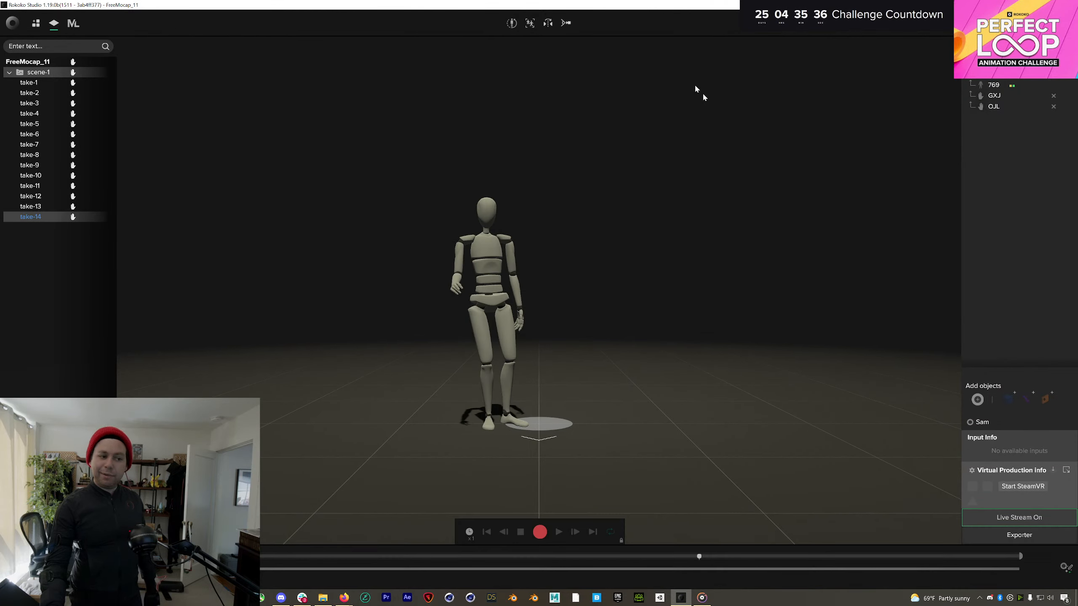
Step: Perform the calibration pose on all live inputs and record a take of about 35 s in scene-1
left_click(514, 23)
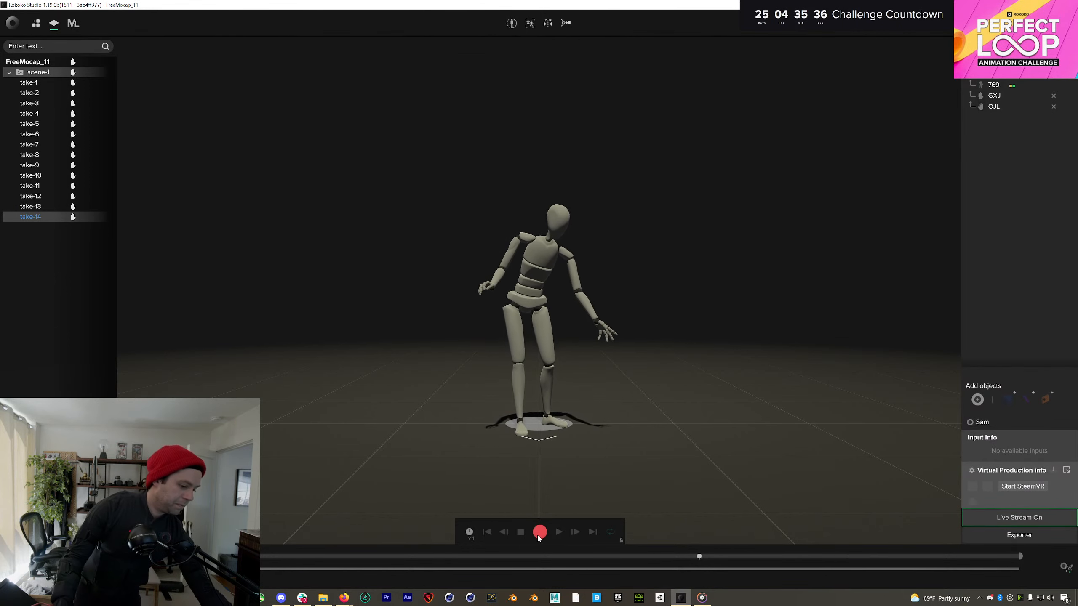
left_click(539, 535)
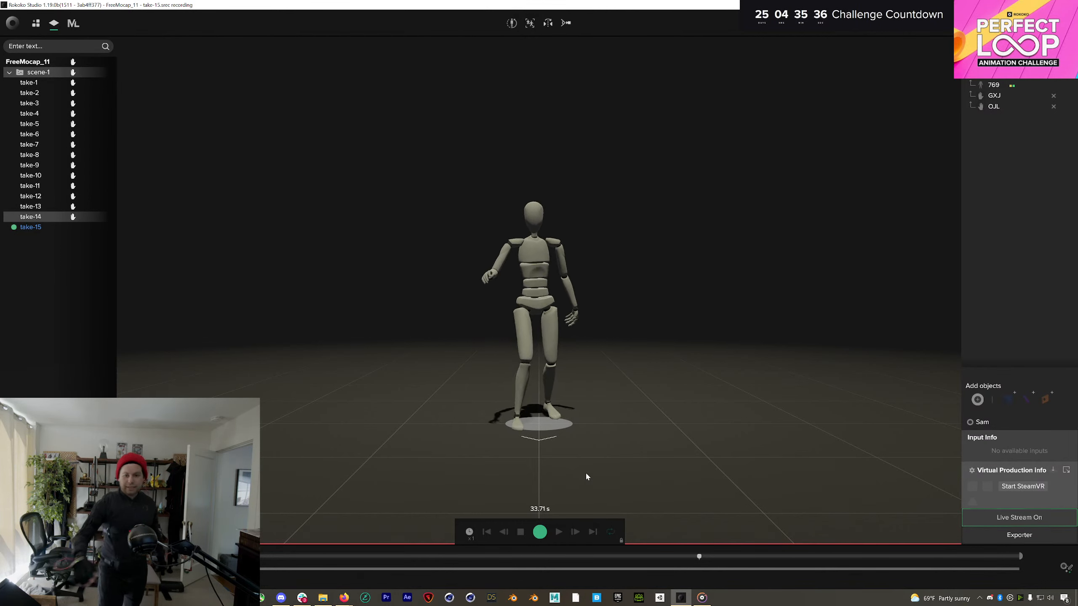
left_click(549, 532)
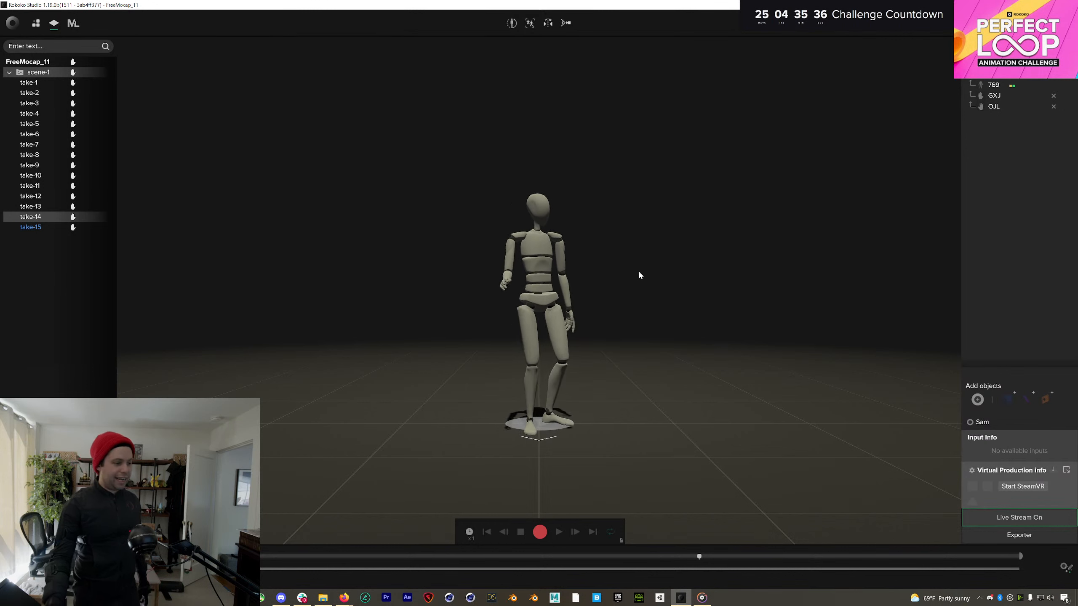
Step: Play back take-15, scrub back to just before 10 s to review the performance, and close the take
double_click(28, 228)
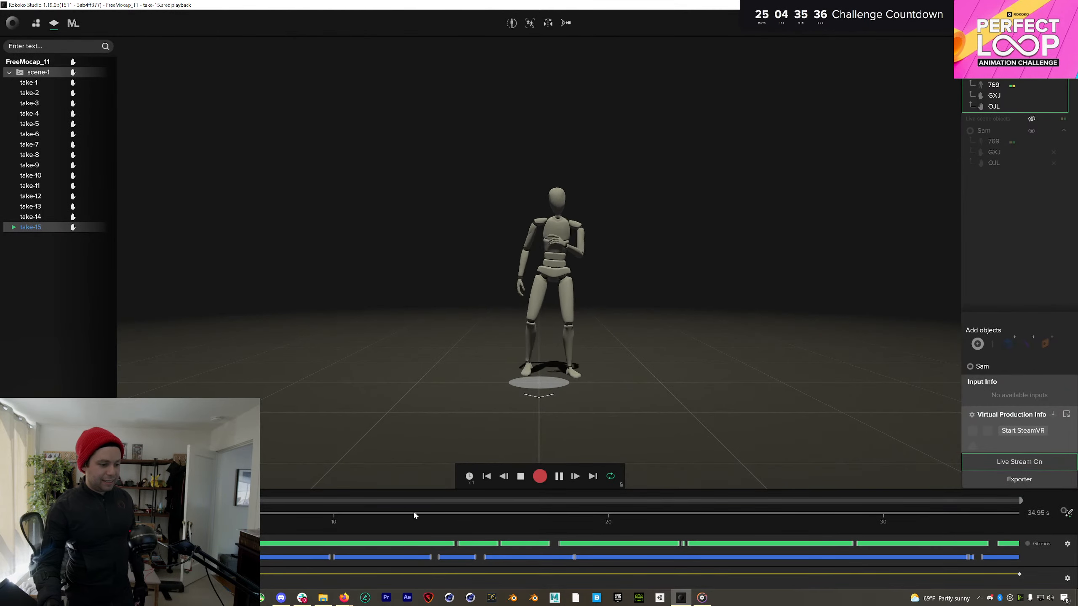
left_click(609, 515)
left_click_drag(628, 519, 325, 513)
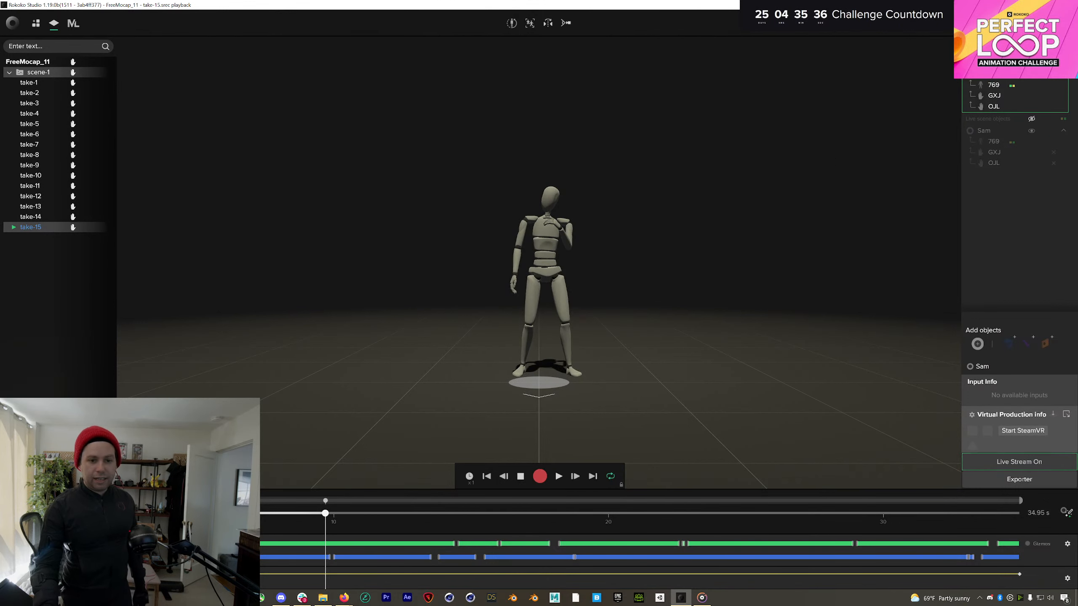
key("Escape")
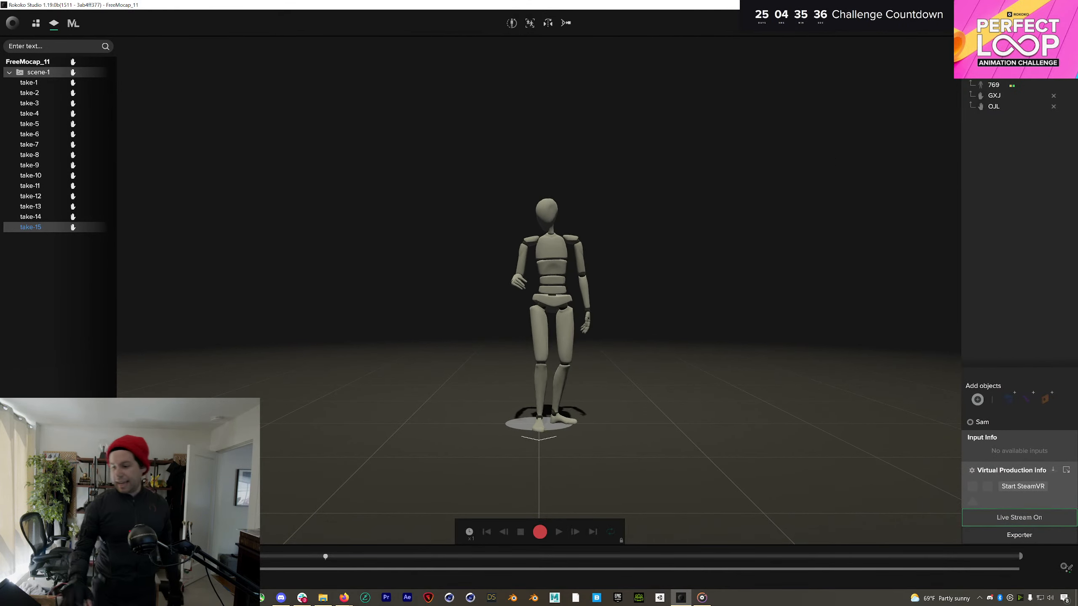
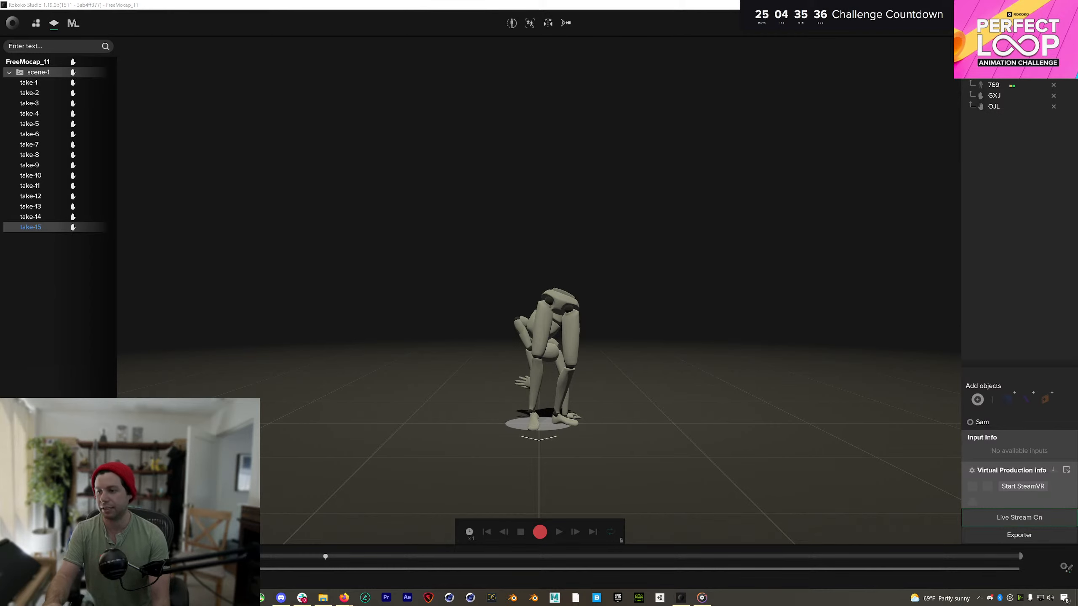
Step: Open take-3 and scrub between about 7 s and 16 s to examine the crawling motion for matching loop poses
left_click(47, 104)
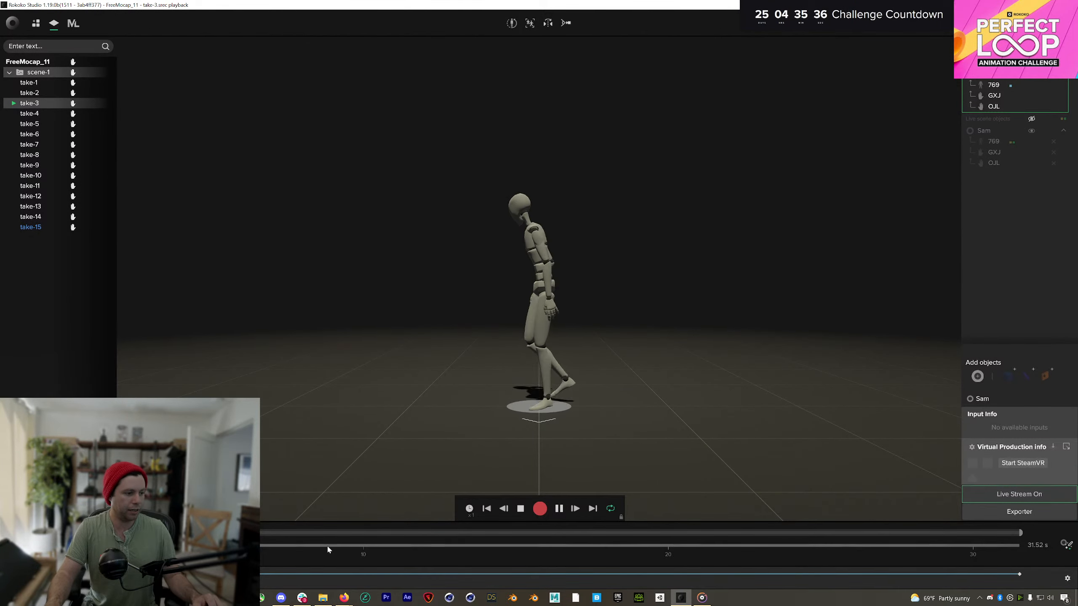
left_click_drag(327, 546, 285, 546)
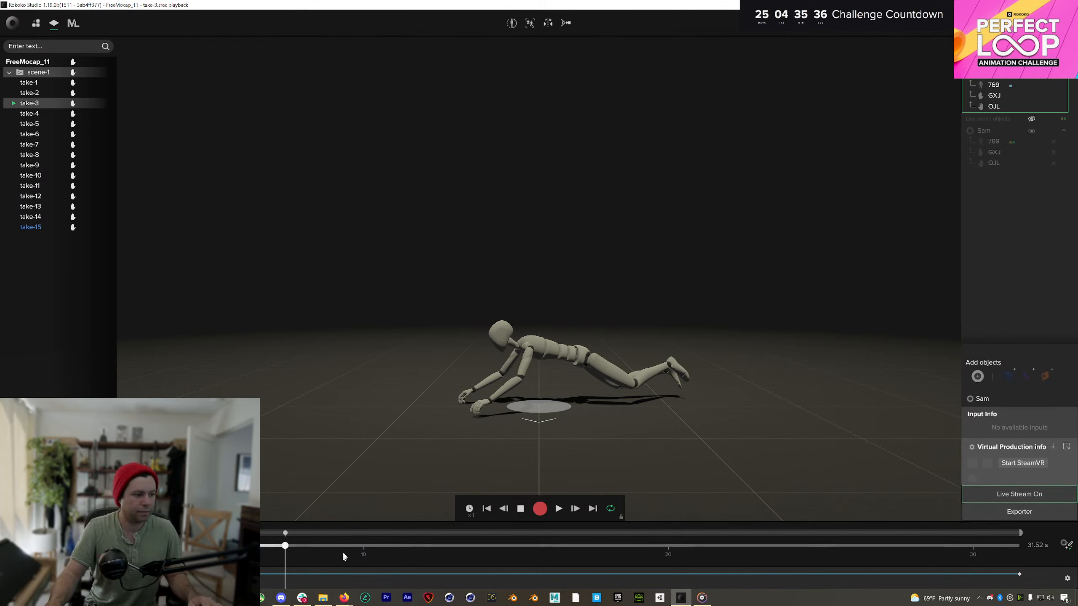
left_click_drag(343, 548, 451, 548)
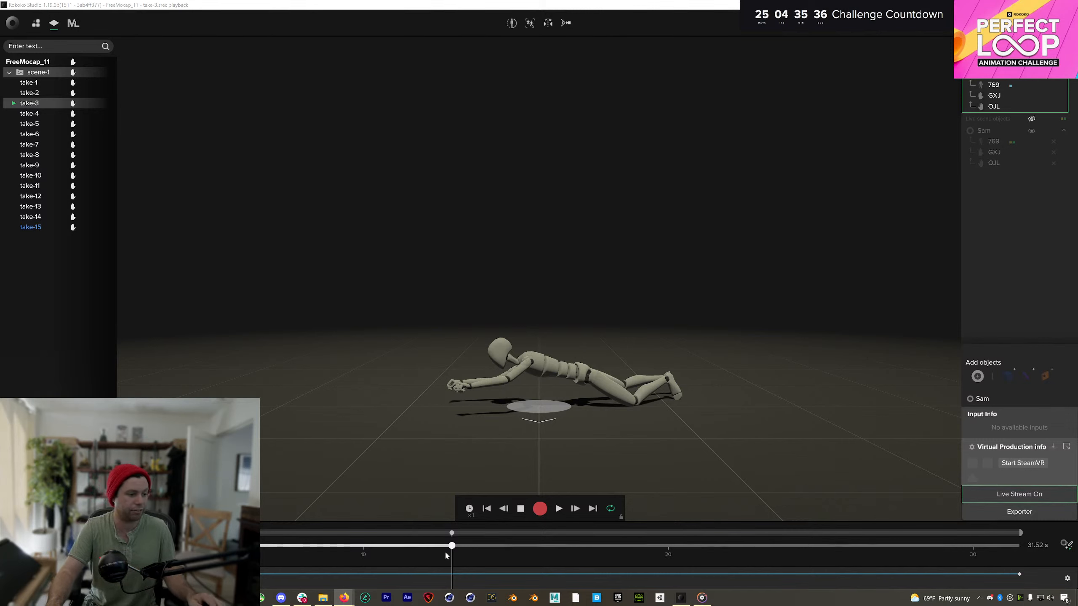
left_click_drag(370, 550, 445, 555)
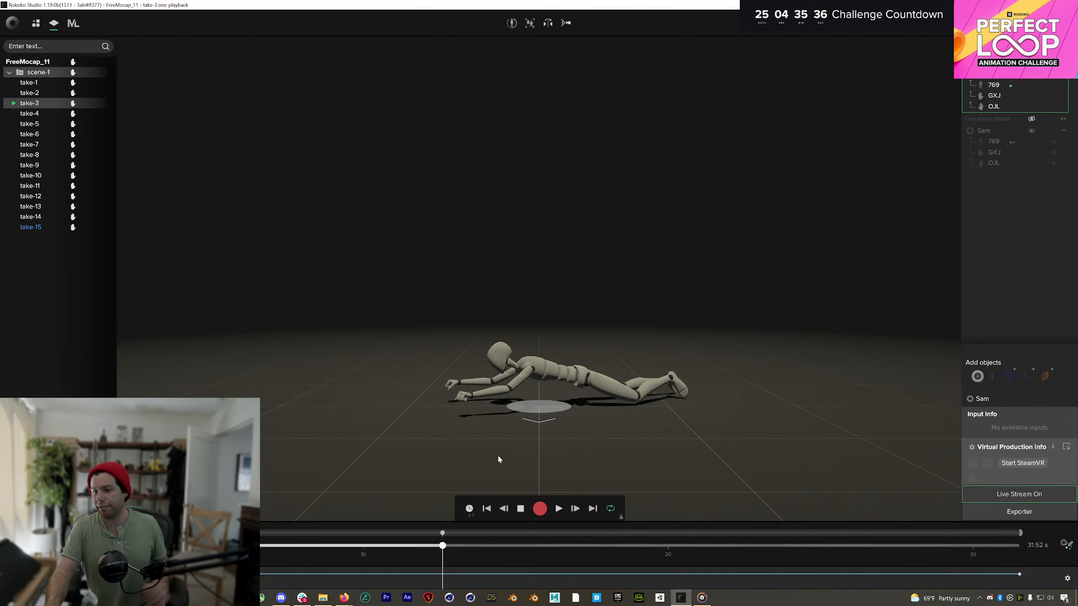
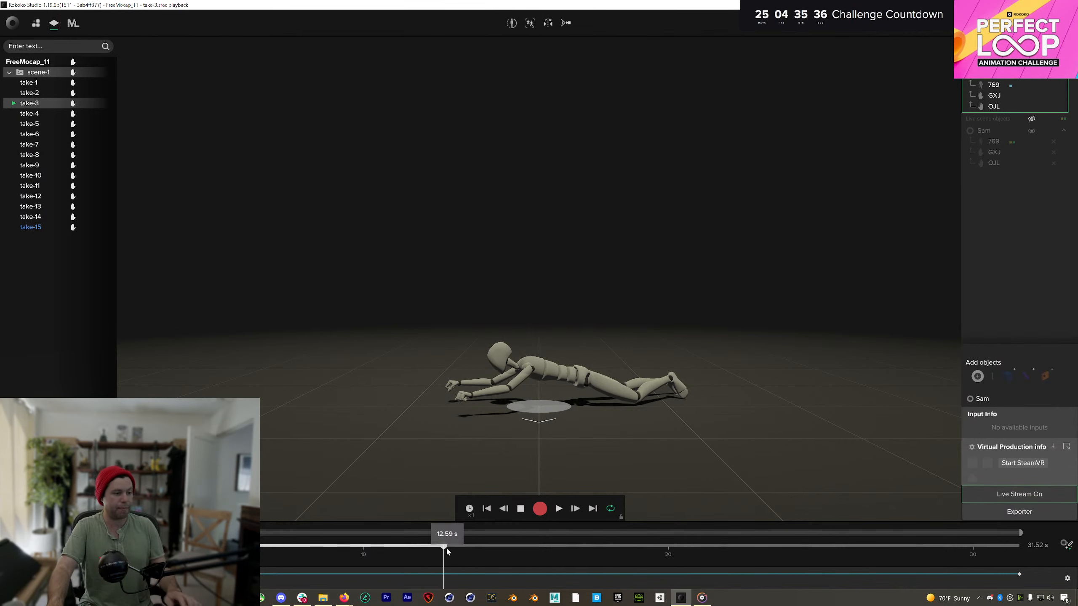
mouse_move(442, 546)
left_mouse_down()
mouse_move(817, 547)
mouse_move(255, 546)
mouse_move(322, 588)
mouse_move(367, 575)
mouse_move(584, 579)
mouse_move(316, 582)
mouse_move(338, 580)
left_mouse_up()
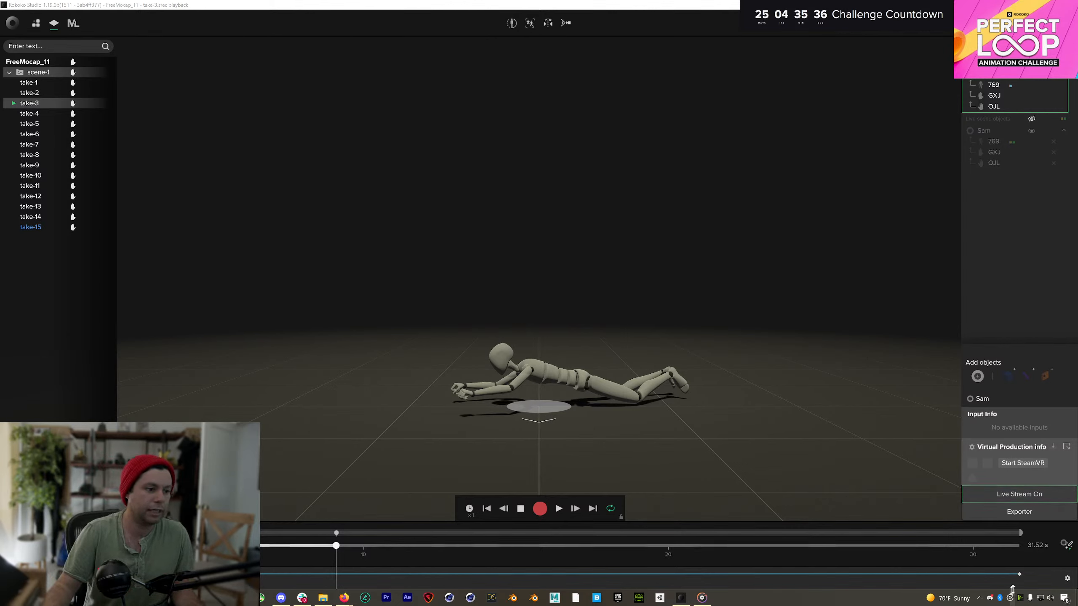
left_click_drag(337, 546, 557, 526)
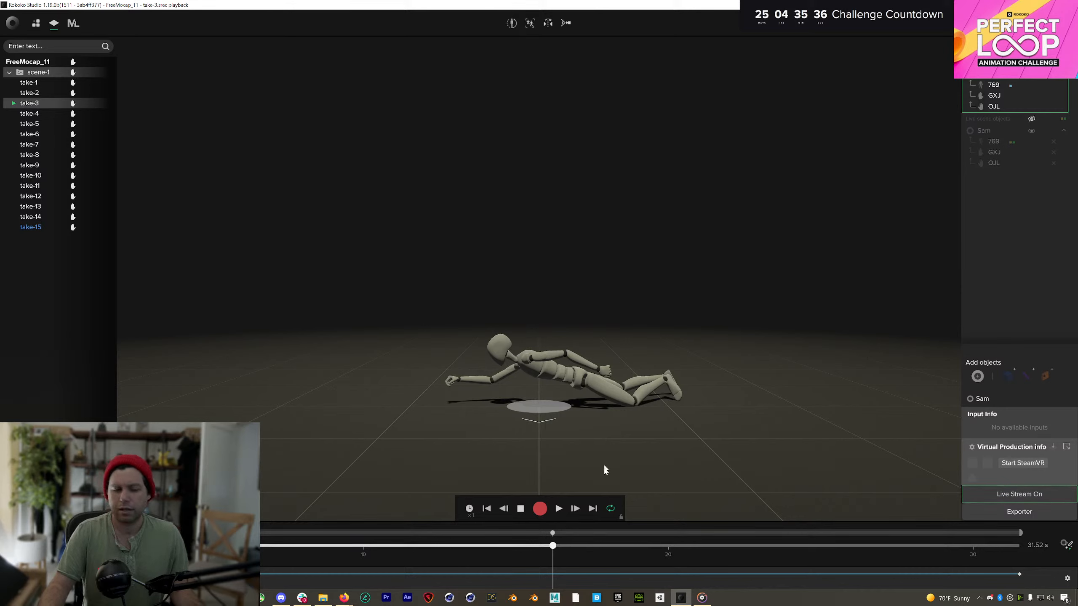
mouse_move(552, 546)
left_mouse_down()
mouse_move(533, 548)
mouse_move(613, 531)
mouse_move(541, 534)
left_mouse_up()
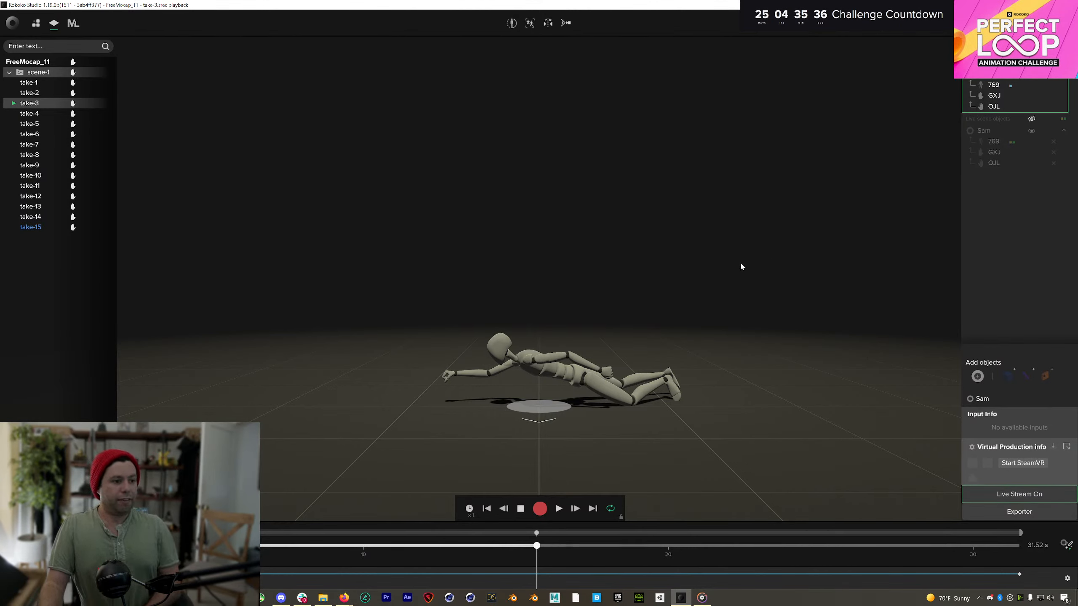
mouse_move(537, 546)
left_mouse_down()
mouse_move(267, 547)
mouse_move(960, 509)
mouse_move(397, 536)
mouse_move(548, 536)
left_mouse_up()
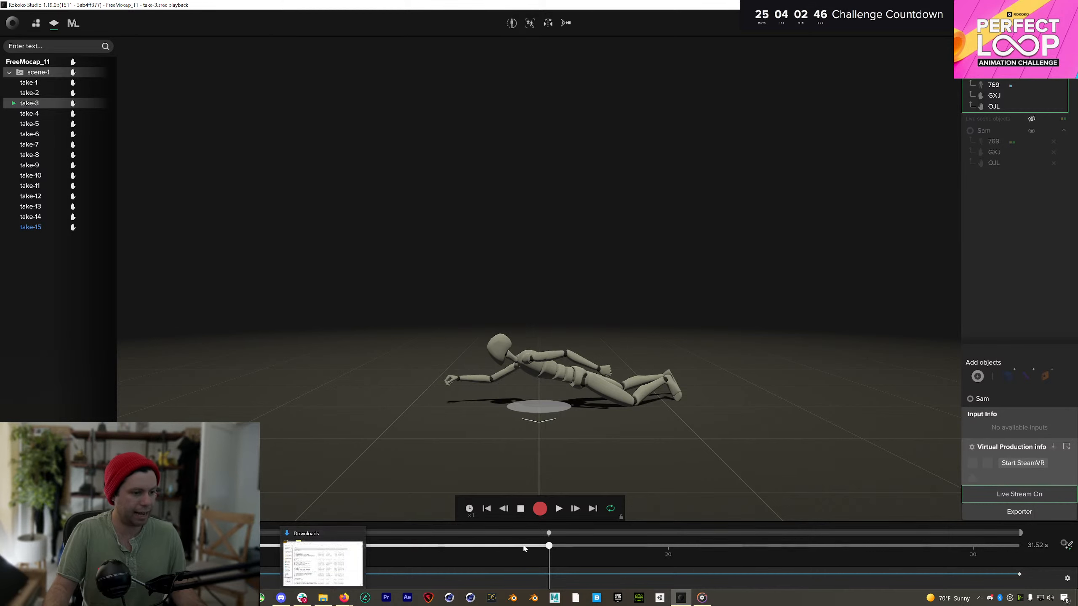
left_click_drag(392, 546, 446, 548)
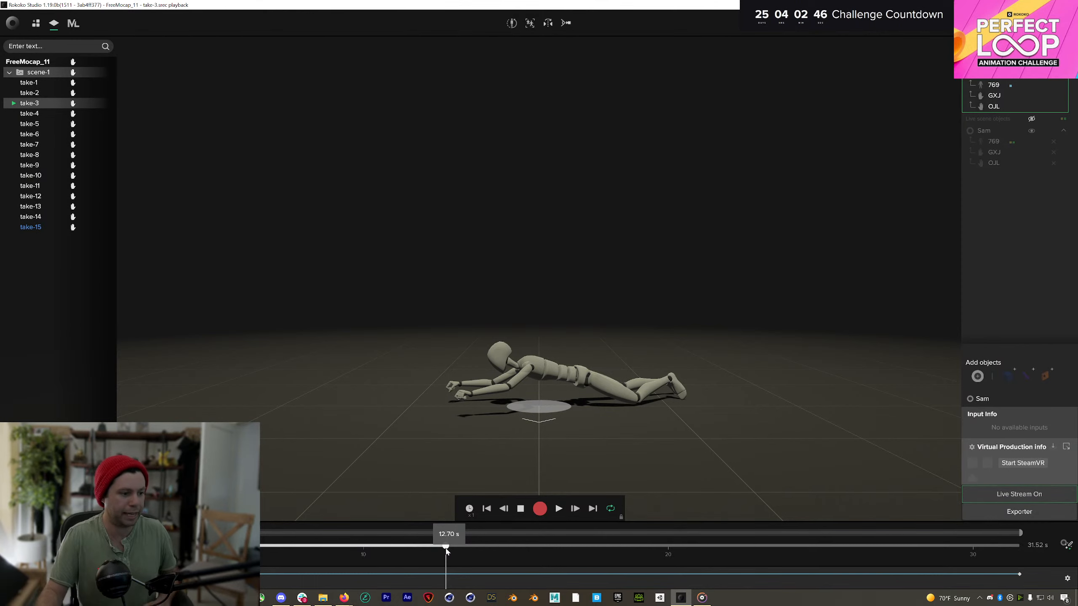
left_click_drag(446, 547, 389, 565)
Step: Rename take-3 as Superman_Flying and scrub it between about 11 s and 15 s to recheck the loop poses
right_click(26, 103)
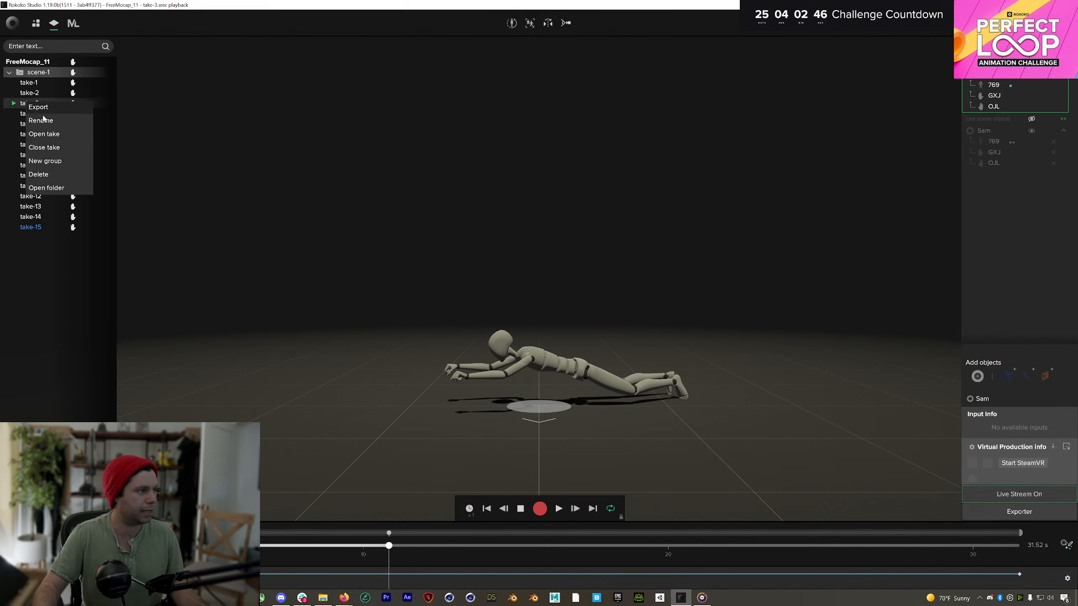
left_click(41, 120)
type("erman_Flying")
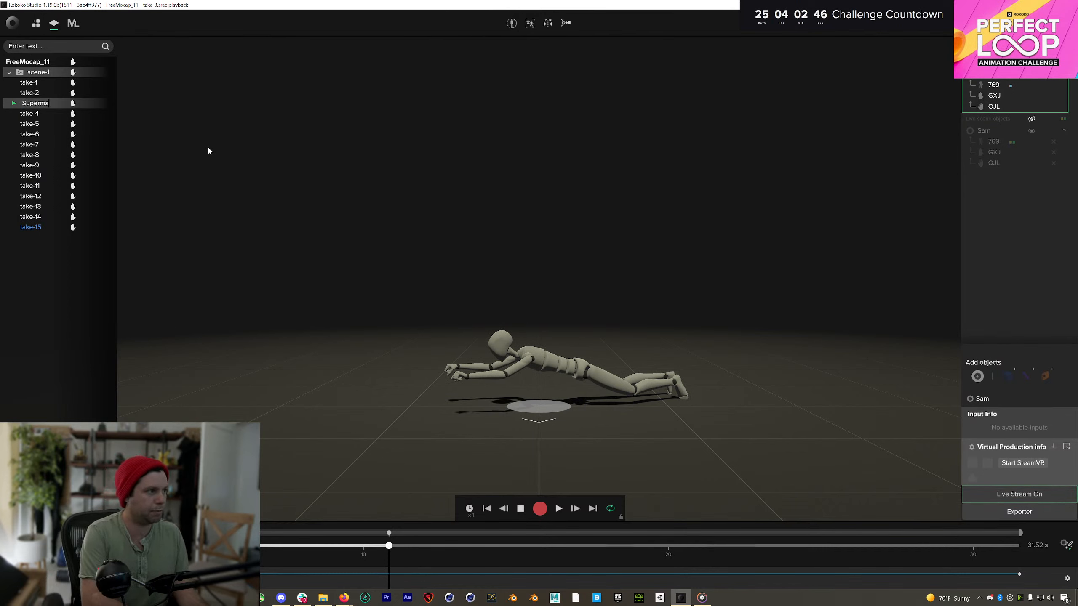
key("Return")
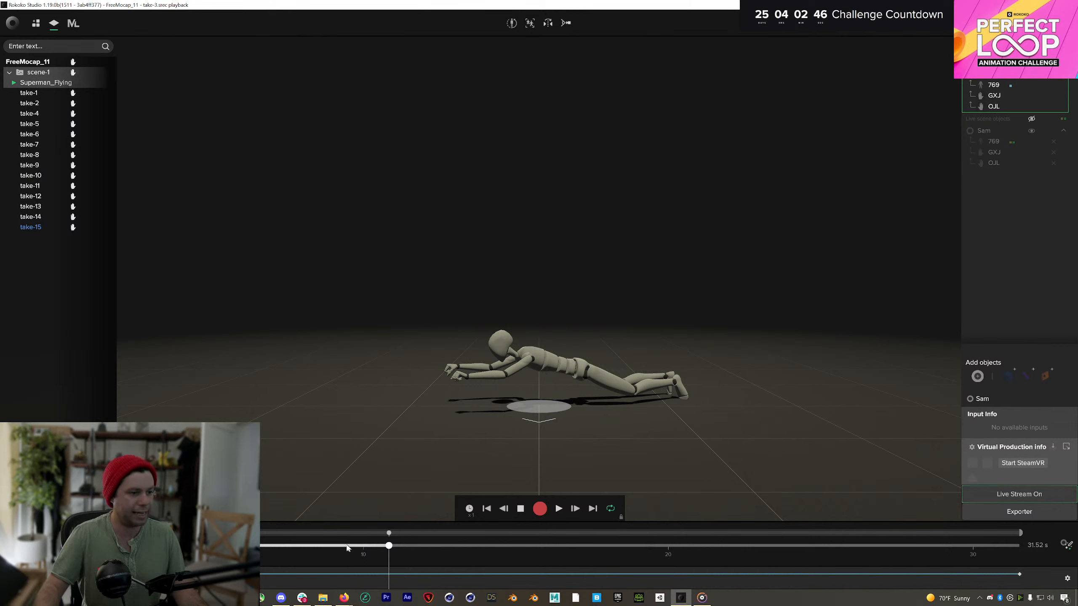
left_click_drag(376, 549, 506, 534)
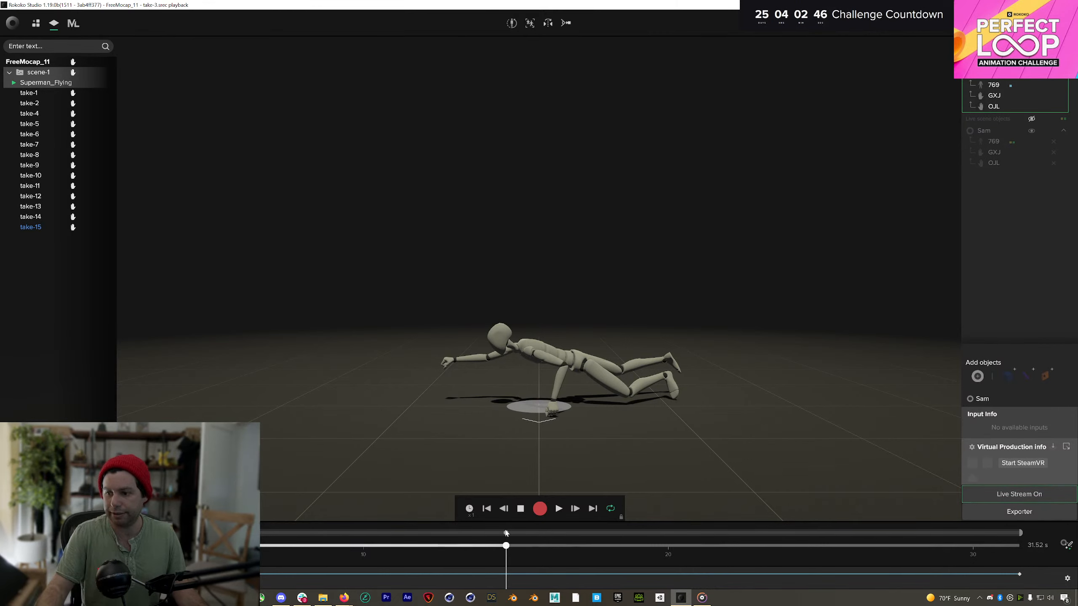
left_click_drag(507, 534, 413, 534)
Step: Export the Superman_Flying take as a binary FBX with face data excluded, the Maya HumanIK skeleton and 100 FPS
right_click(42, 83)
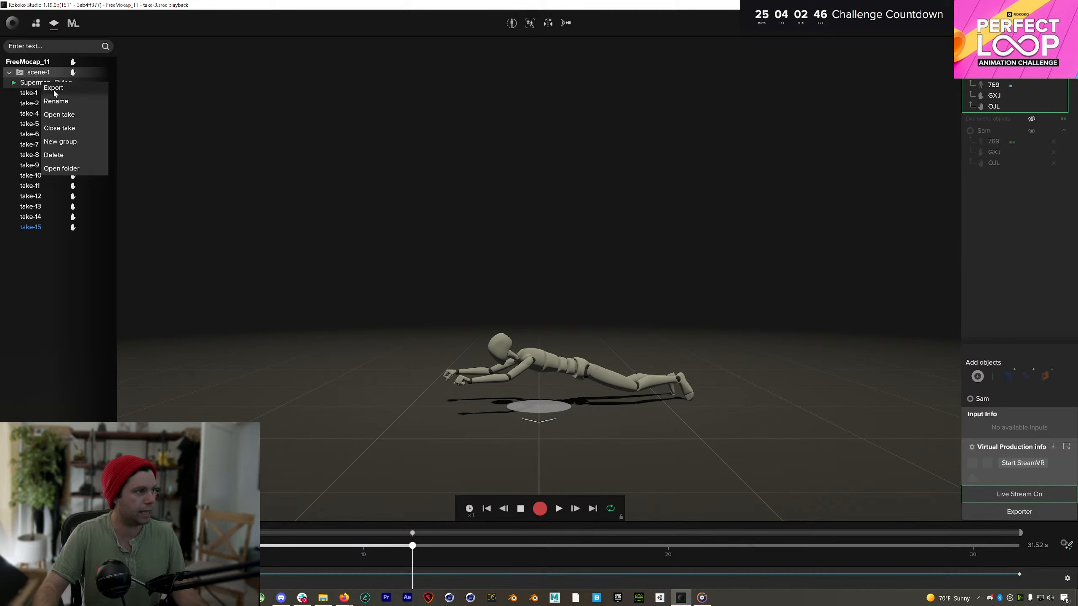
left_click(58, 93)
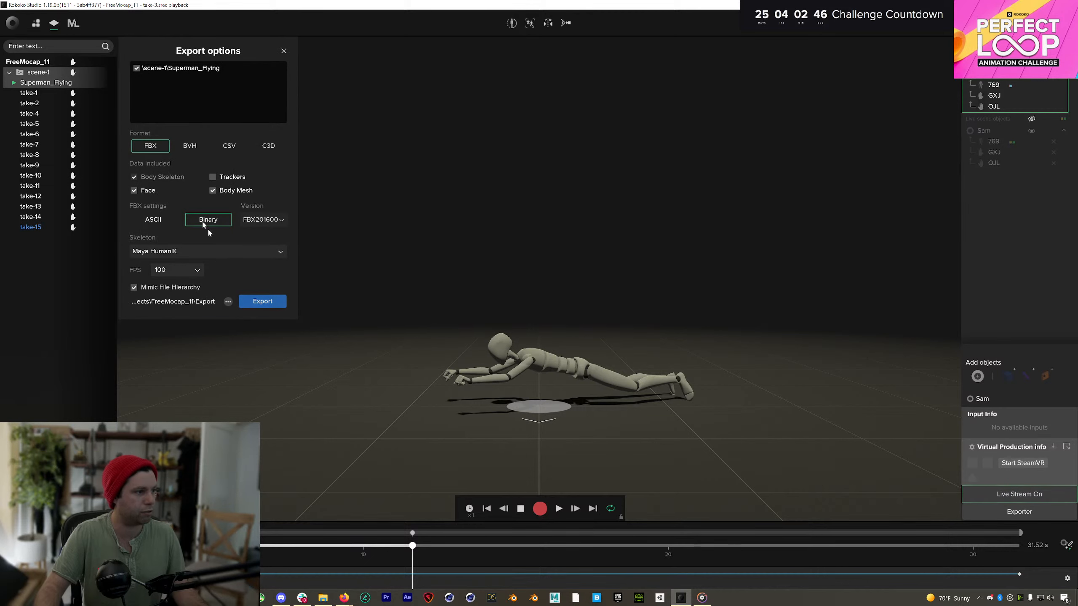
left_click(213, 190)
left_click(260, 301)
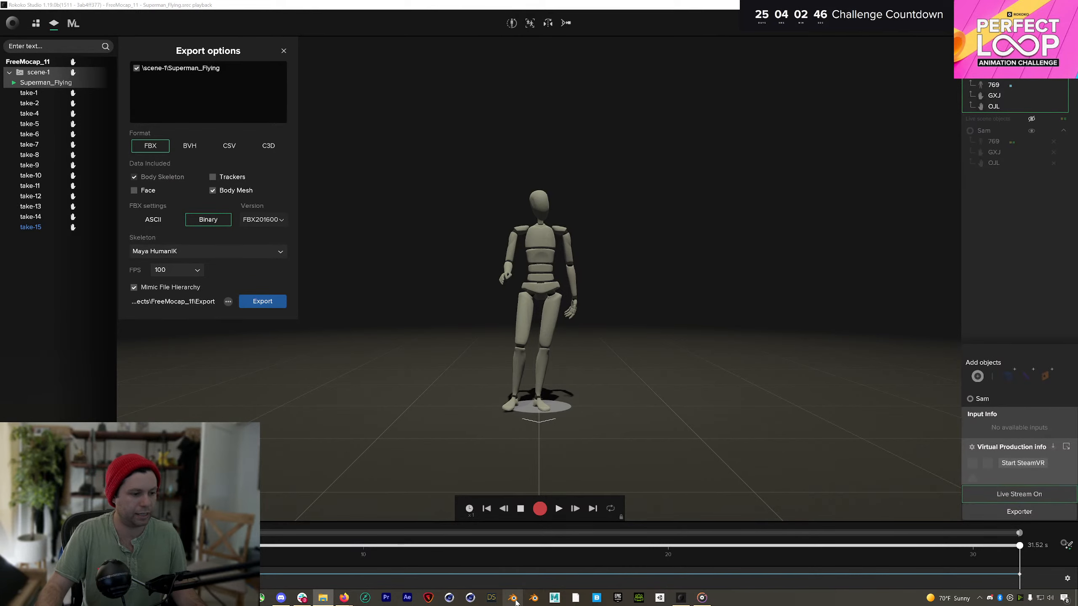
left_click(534, 597)
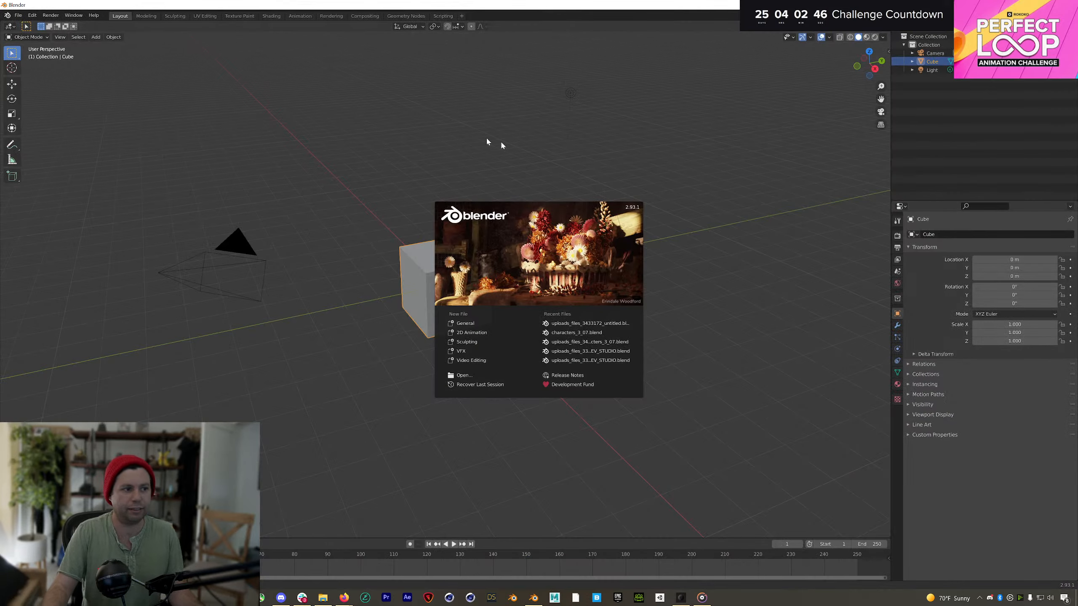
left_click(573, 132)
key("a")
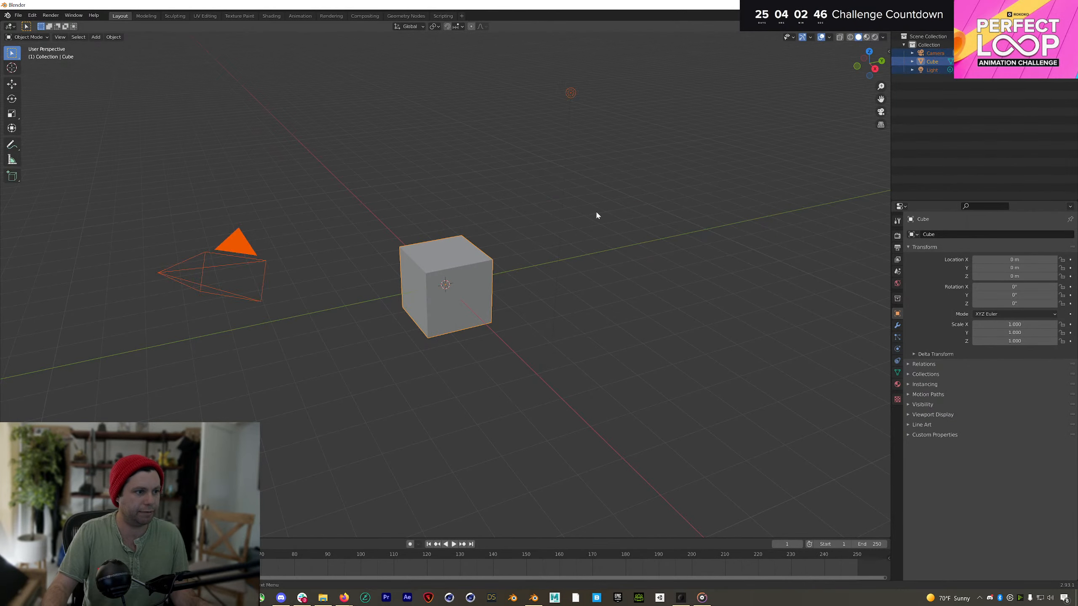
key("Delete")
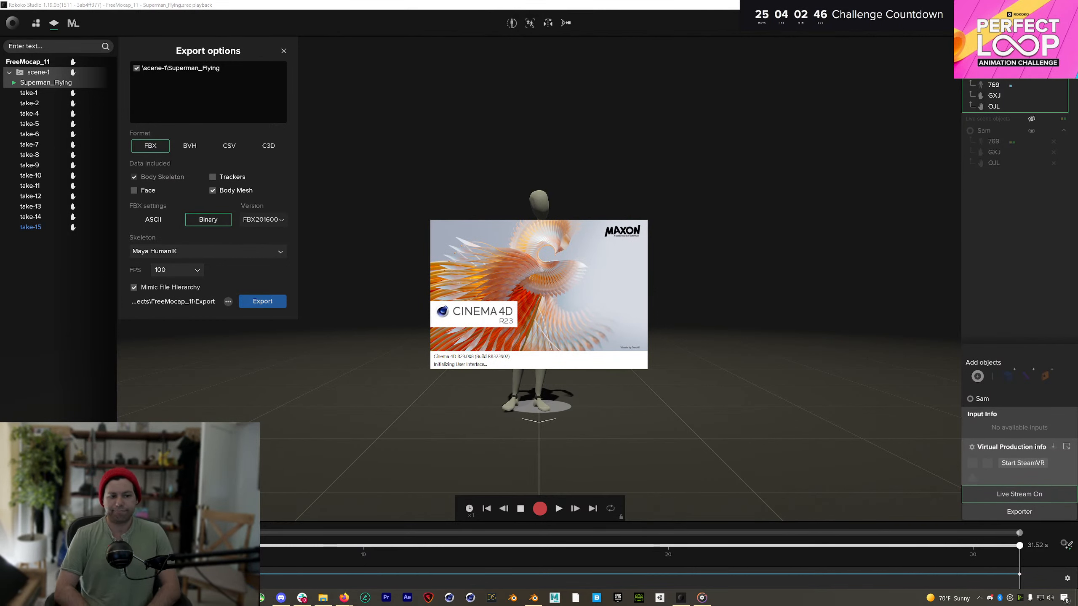
right_click(534, 599)
left_click(534, 583)
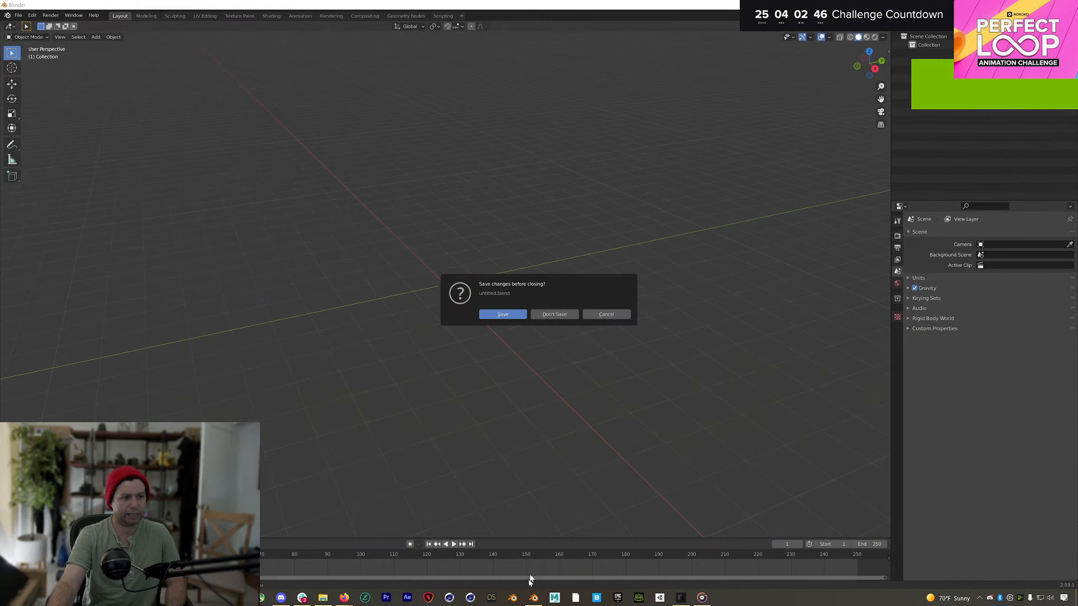
left_click(554, 314)
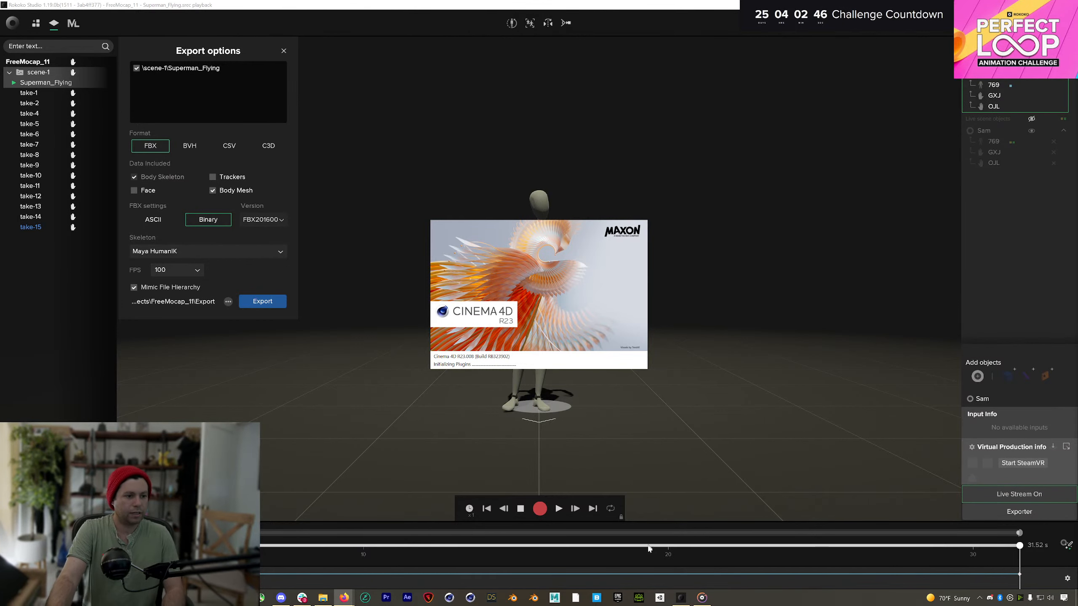
Step: Scrub the Superman_Flying take to about 14 s, switch to Cinema 4D and dismiss the Quick Start dialog
left_click(486, 546)
left_click_drag(450, 542, 487, 546)
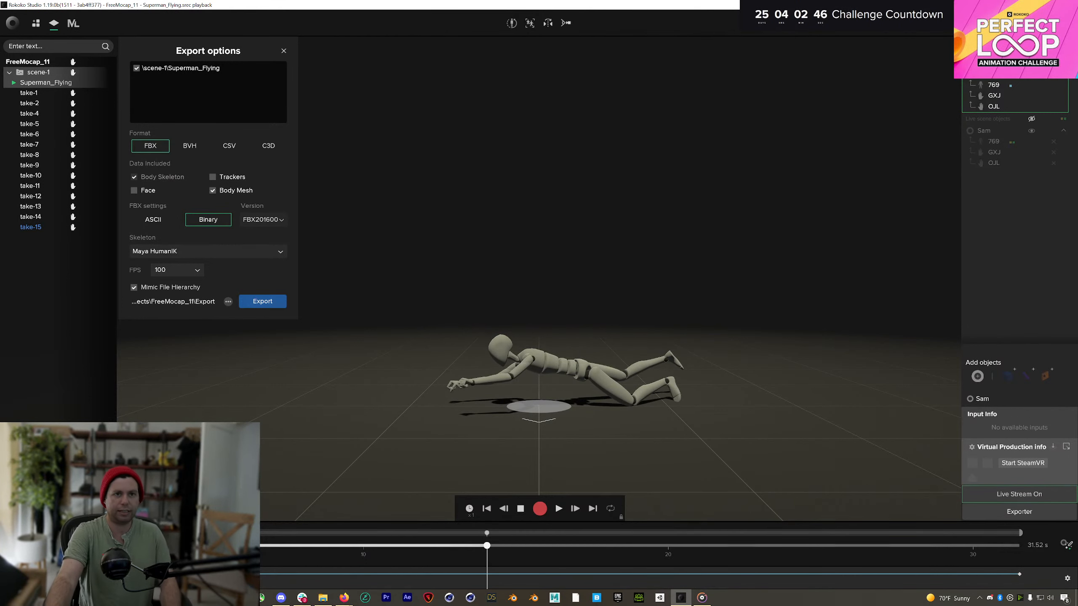
left_click(1029, 5)
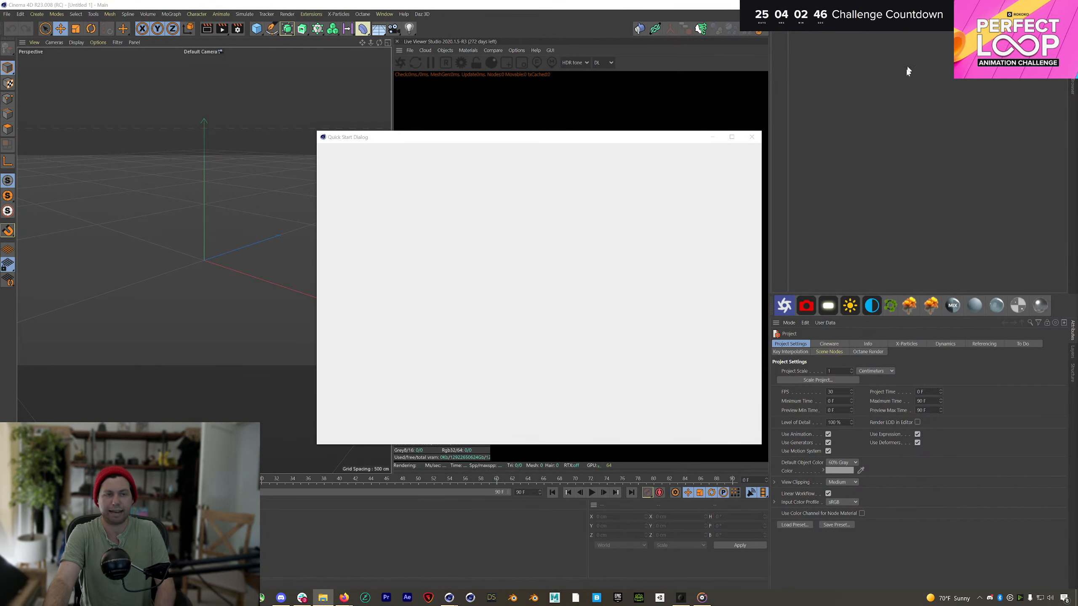
left_click(752, 139)
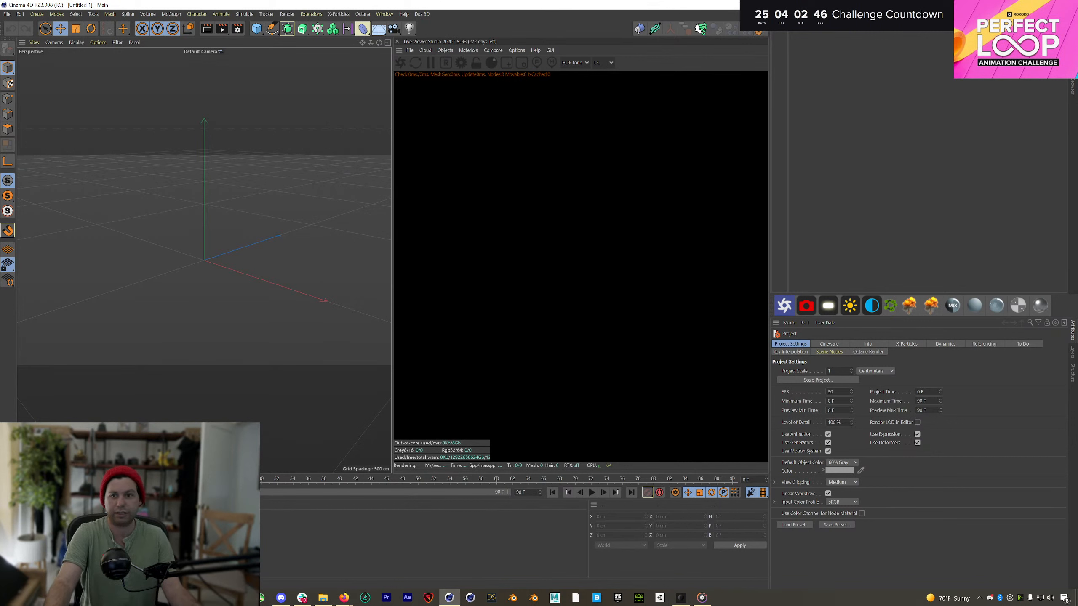
Step: Import the character file c_1.fbx from the file browser, keeping the default FBX import settings
left_click_drag(1077, 300, 690, 300)
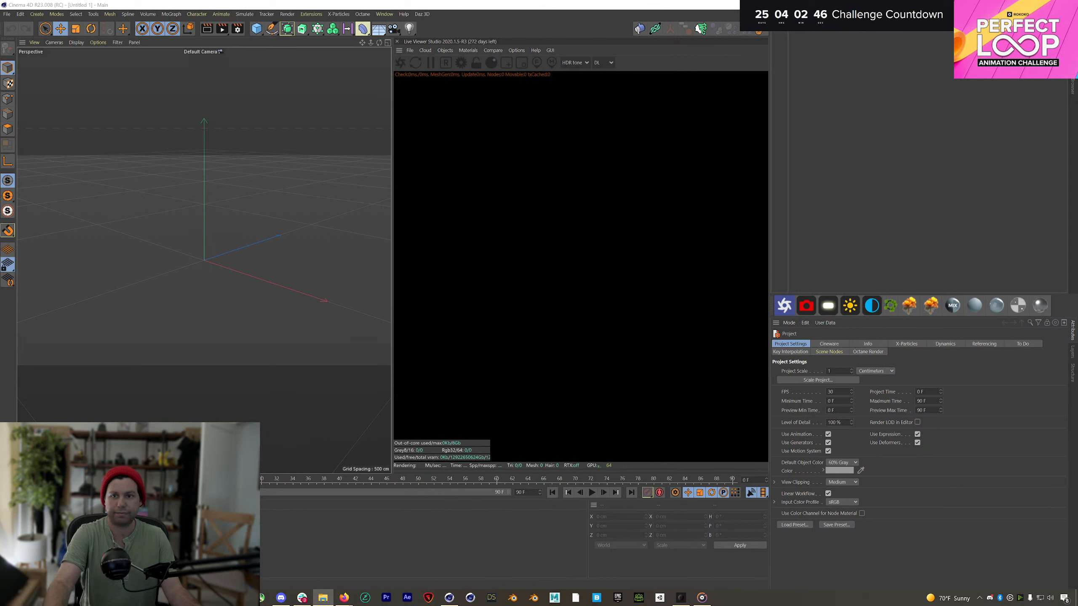
left_click_drag(1077, 312, 140, 280)
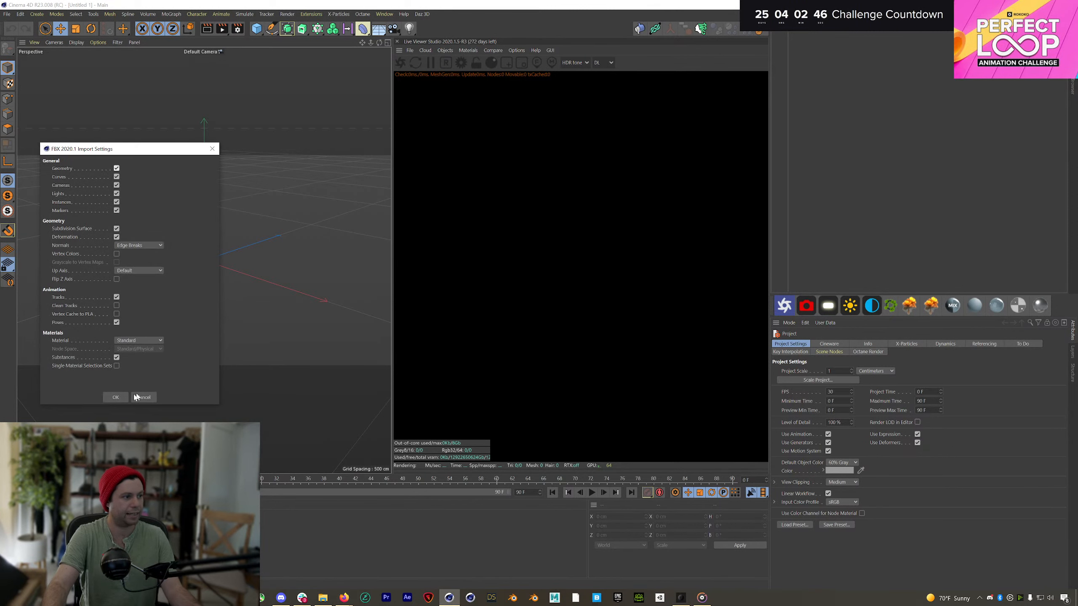
left_click(116, 398)
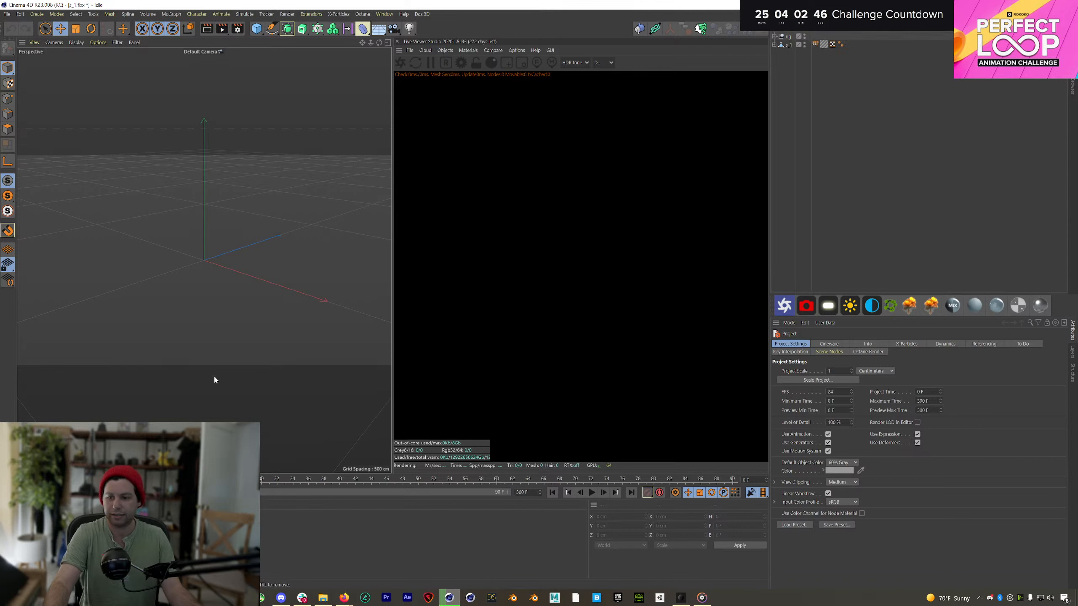
Step: Examine the imported c_1 character and its skeleton from the front, both close up and at full height
right_click_drag(205, 208, 297, 198, "alt")
left_click_drag(211, 290, 270, 264, "alt")
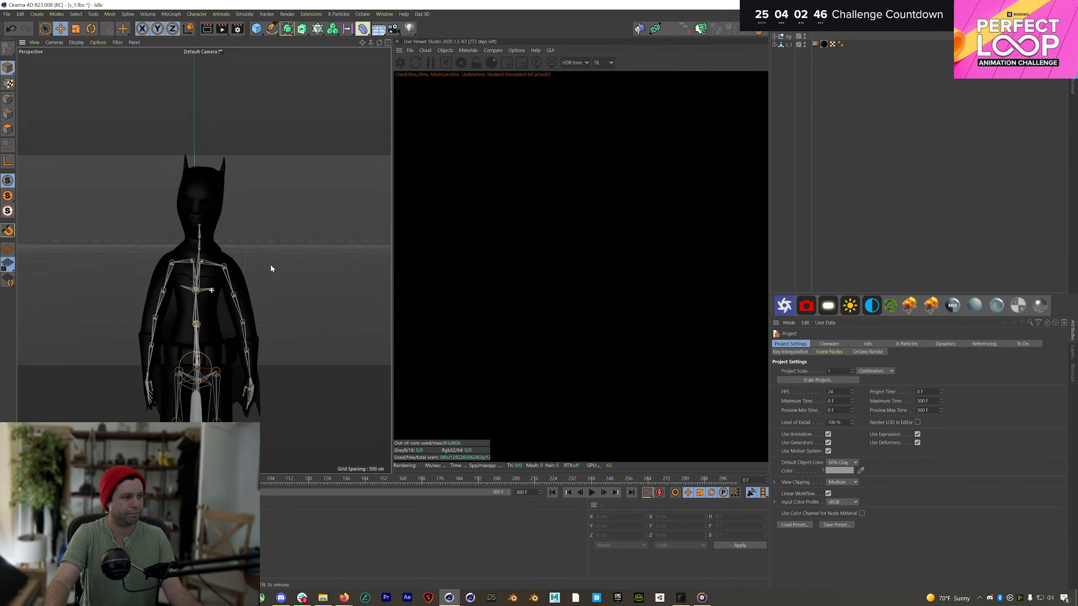
middle_click_drag(183, 292, 219, 245, "alt")
right_click_drag(244, 256, 231, 268, "alt")
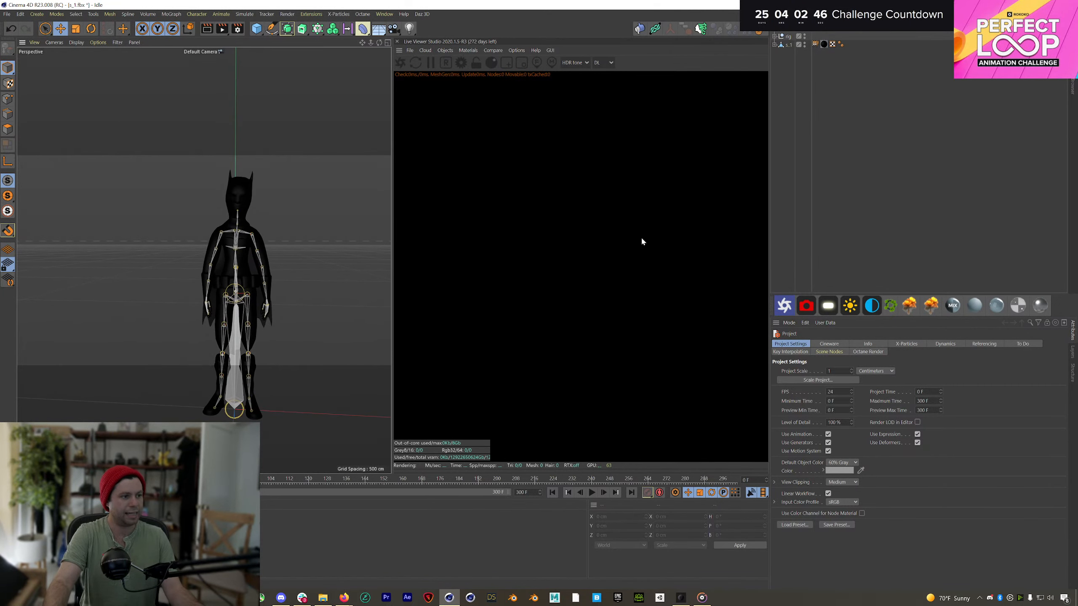
left_click_drag(227, 327, 314, 336, "alt")
scroll(304, 335, "up", 5)
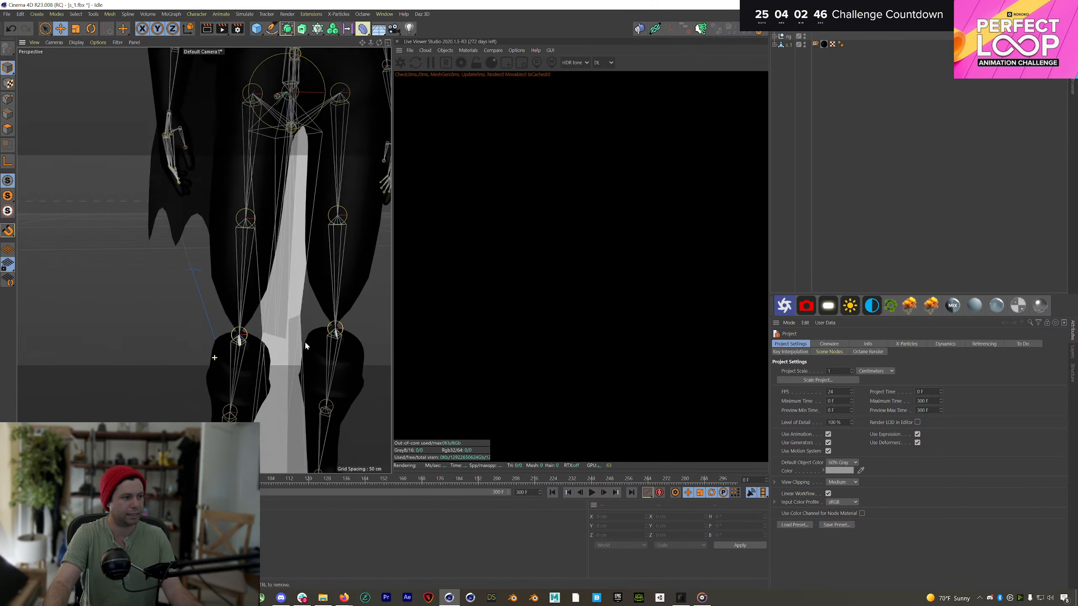
scroll(302, 340, "down", 6)
scroll(270, 350, "up", 8)
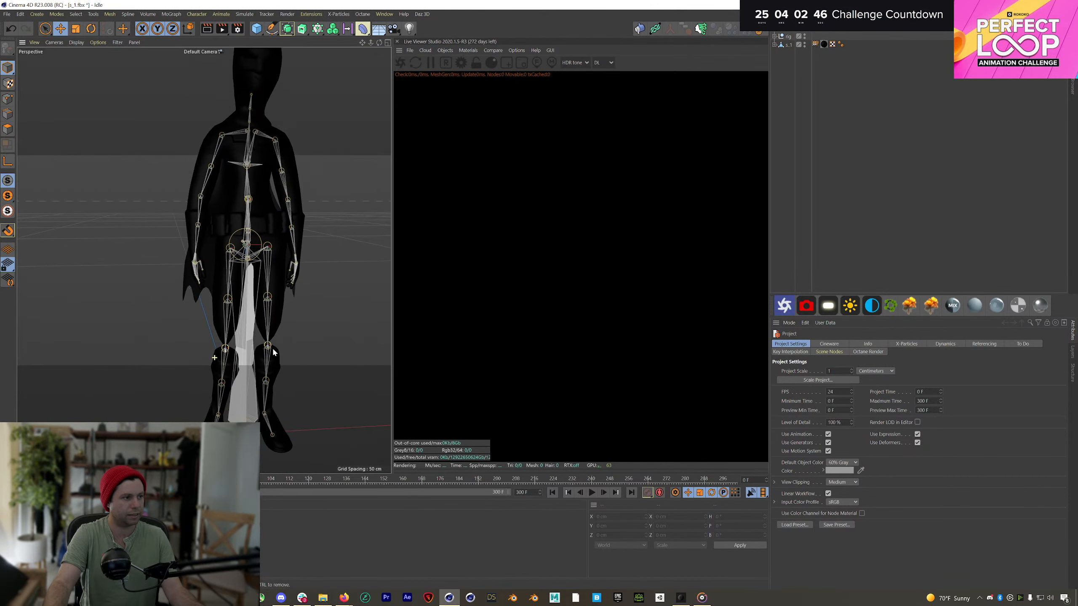
Step: Render the c_1 character in the Octane Live Viewer and open the settings of its characters_1 material
left_click(400, 63)
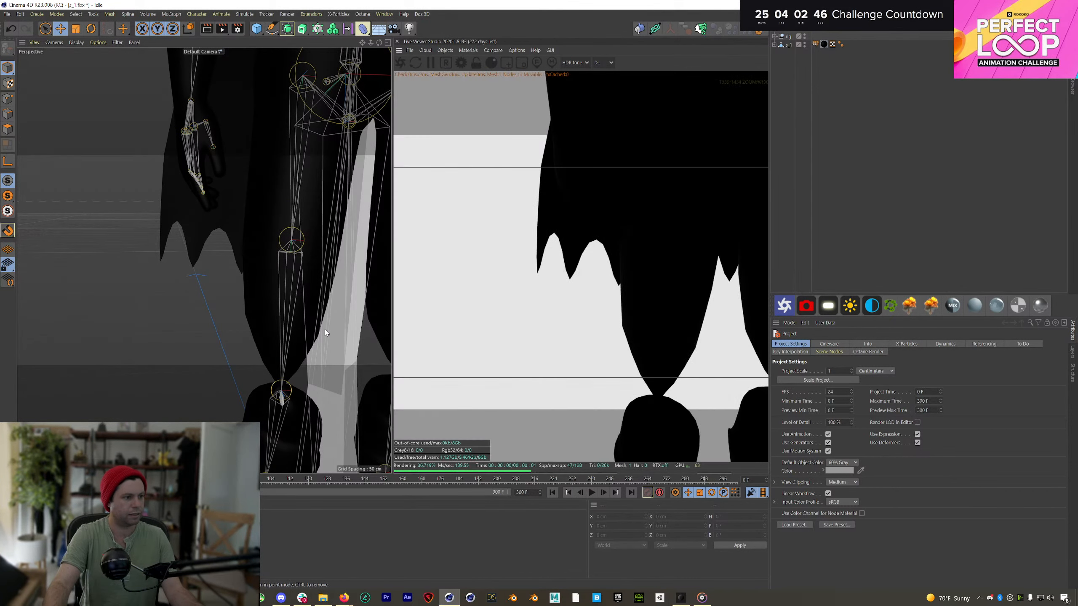
scroll(325, 329, "down", 6)
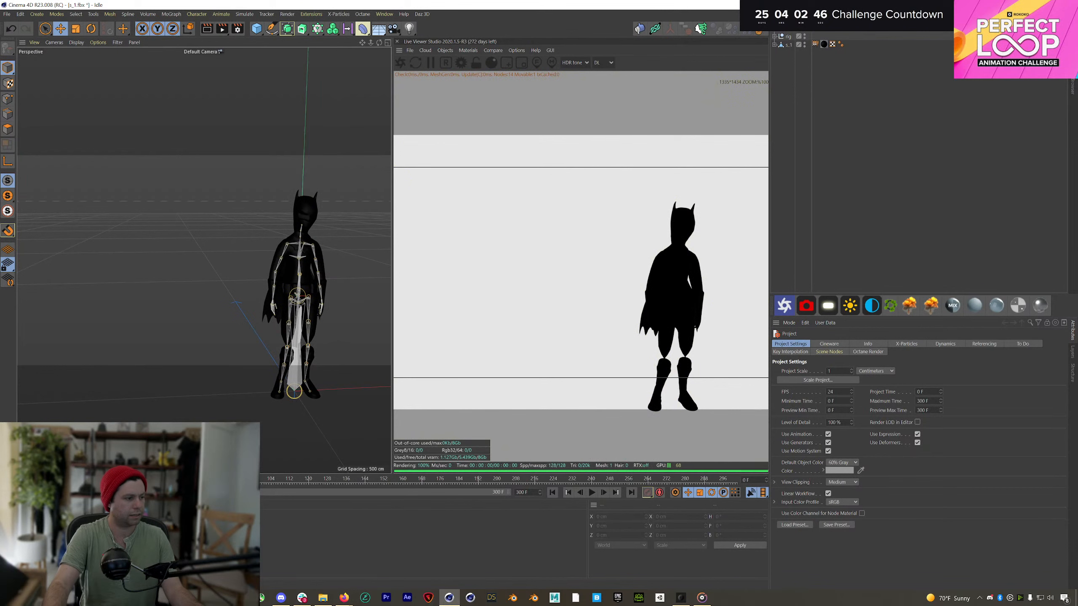
double_click(19, 531)
left_click(401, 57)
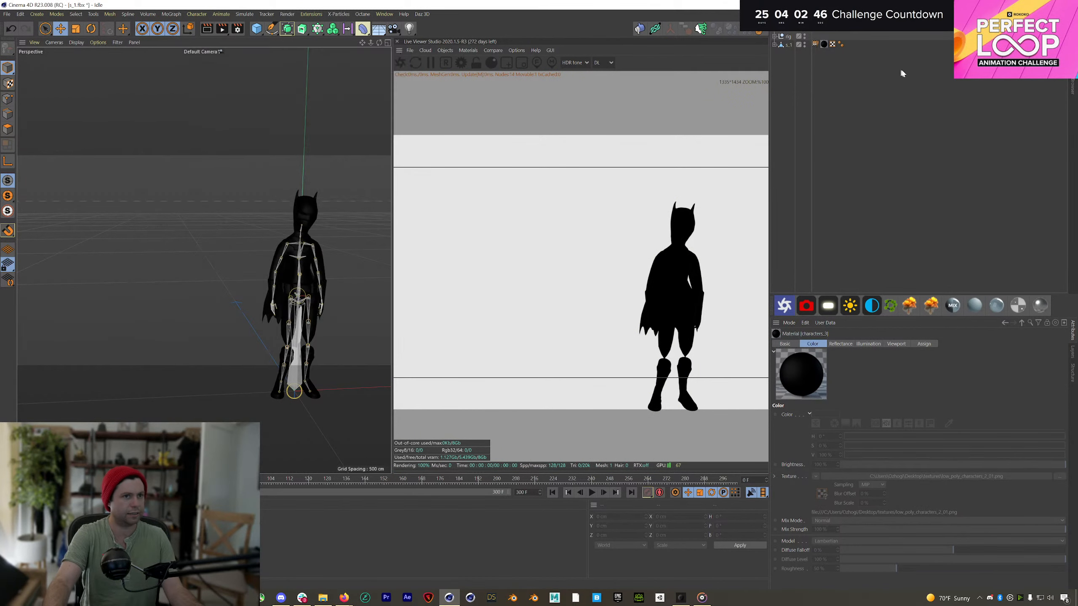
Step: Delete the c_1 character's mesh and rig, and import the character file c_2.fbx with the default settings
left_click_drag(799, 67, 773, 35)
key("Delete")
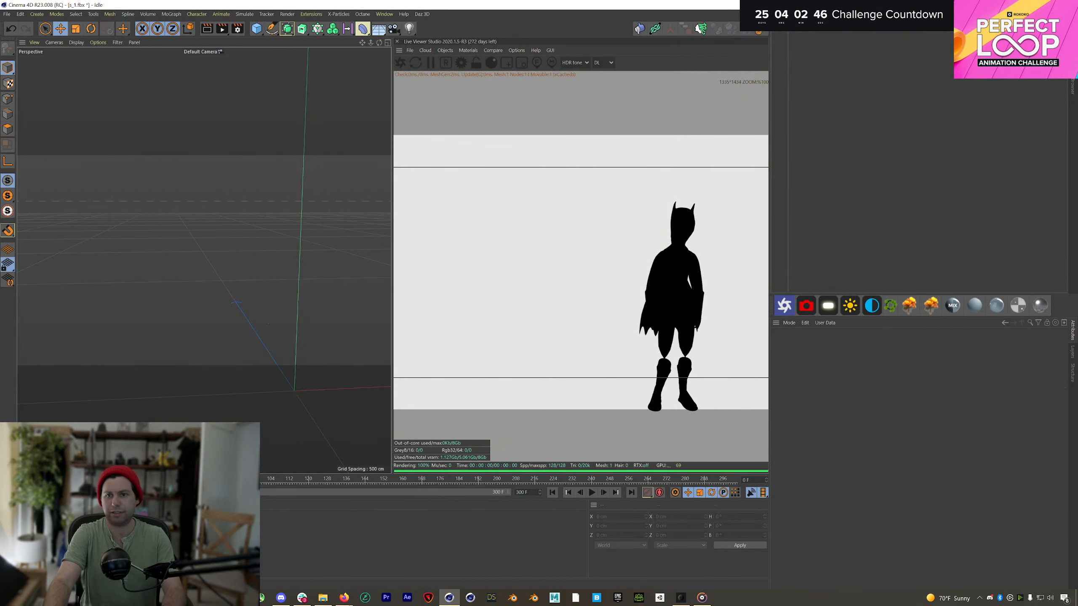
left_click_drag(740, 204, 316, 235)
left_click(262, 364)
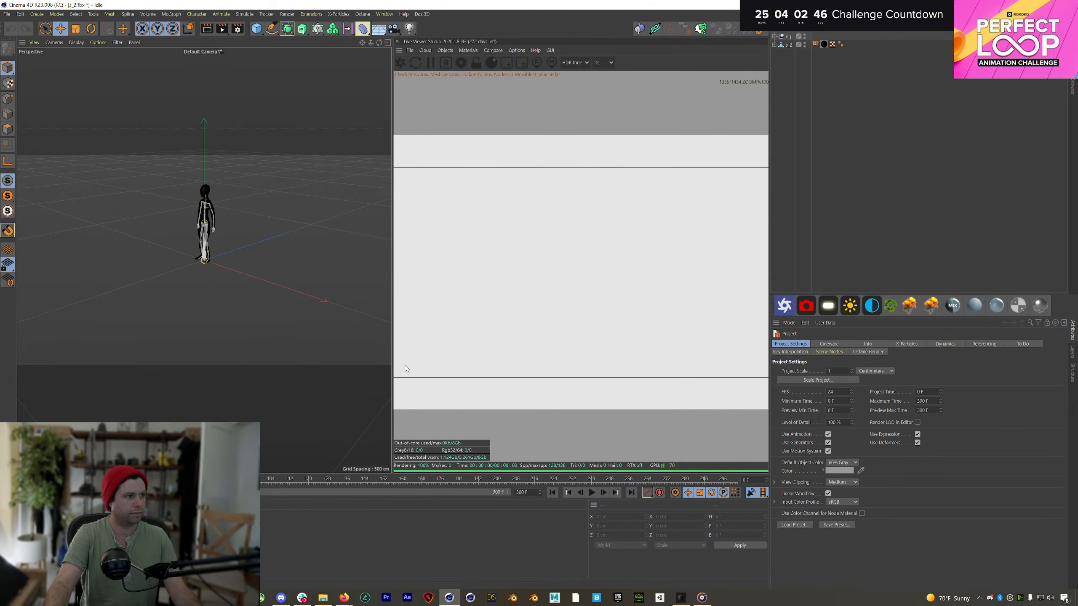
right_click_drag(203, 200, 275, 187, "alt")
left_click_drag(202, 192, 261, 187, "alt")
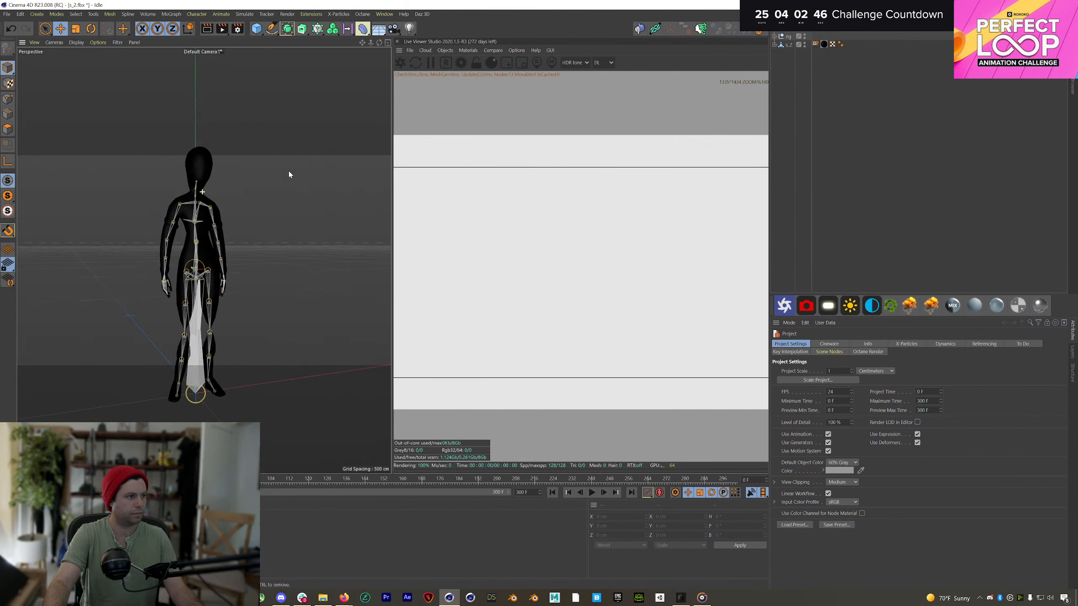
Step: Delete the c_2 character's mesh and rig, and import the character file c_3.fbx with the default settings
left_click_drag(798, 74, 786, 30)
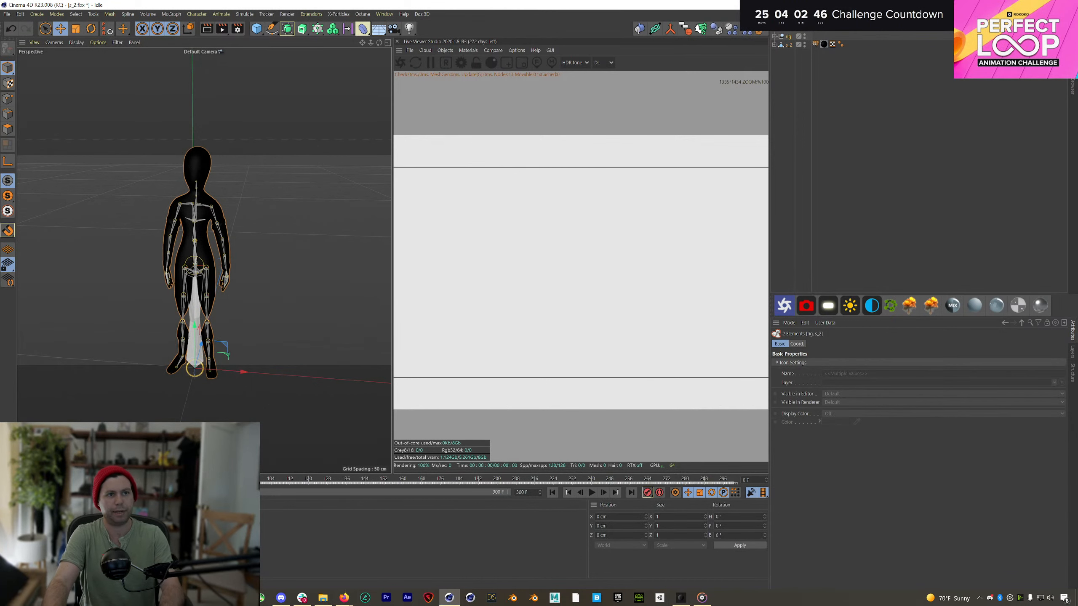
key("Delete")
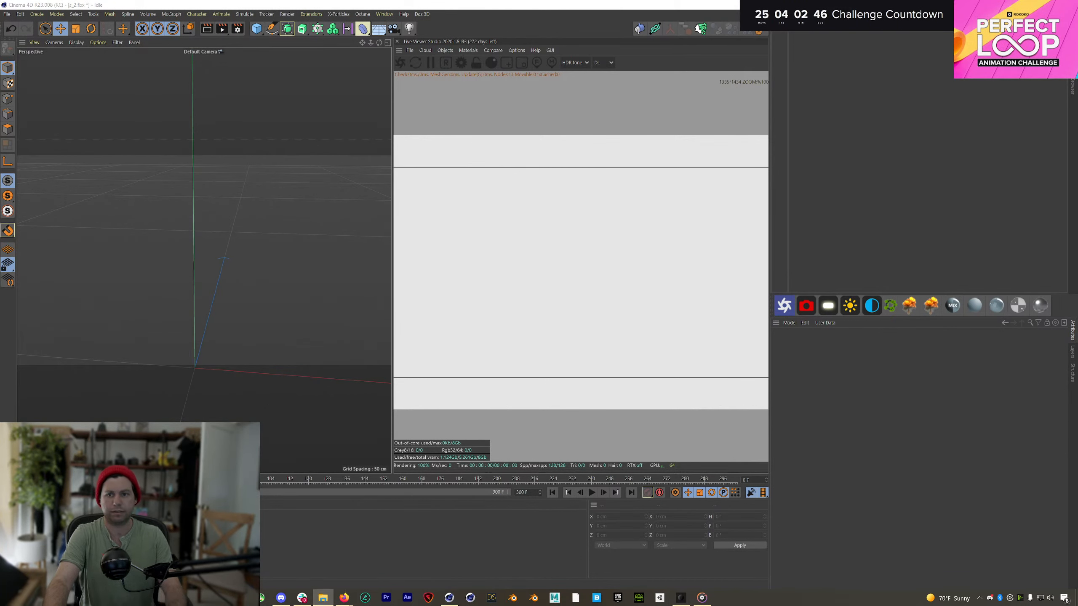
left_click_drag(1077, 293, 151, 279)
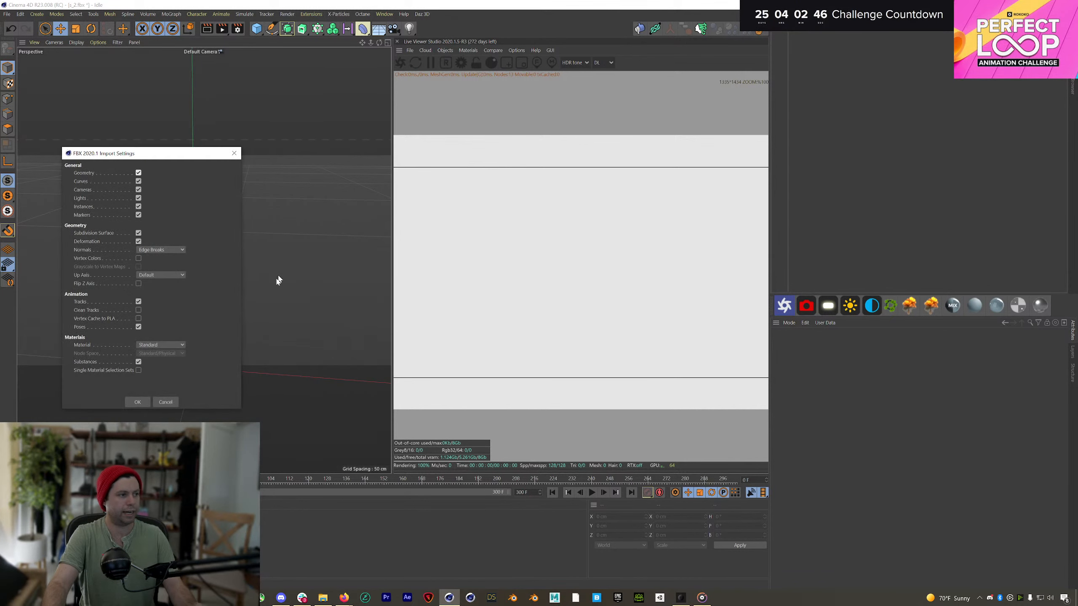
left_click(147, 403)
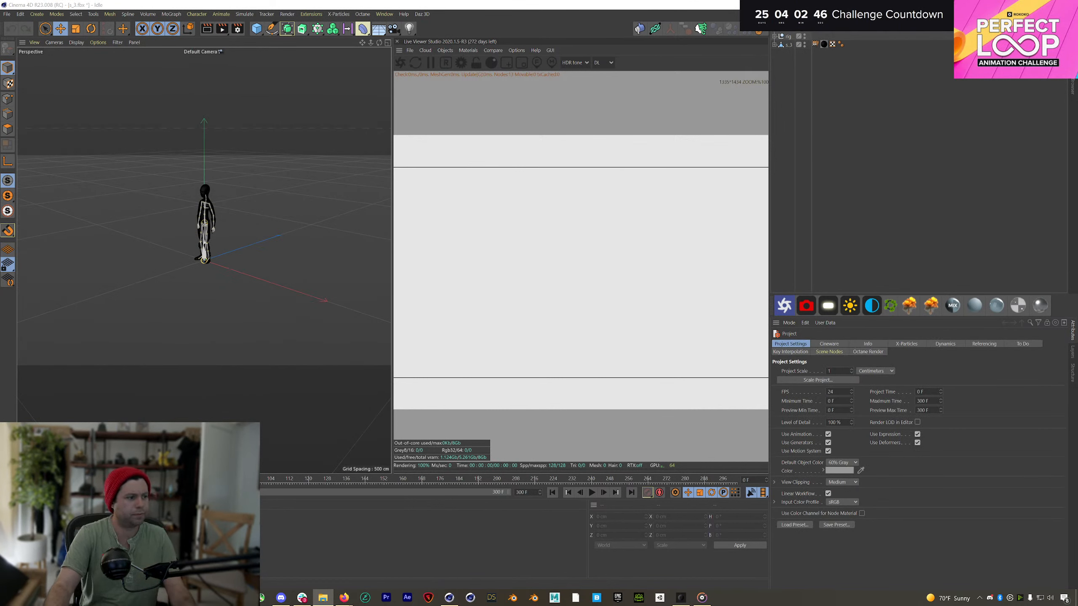
Step: Inspect the c_3 character and its skeleton from the front, and widen the name column of the object list
key("alt+Tab")
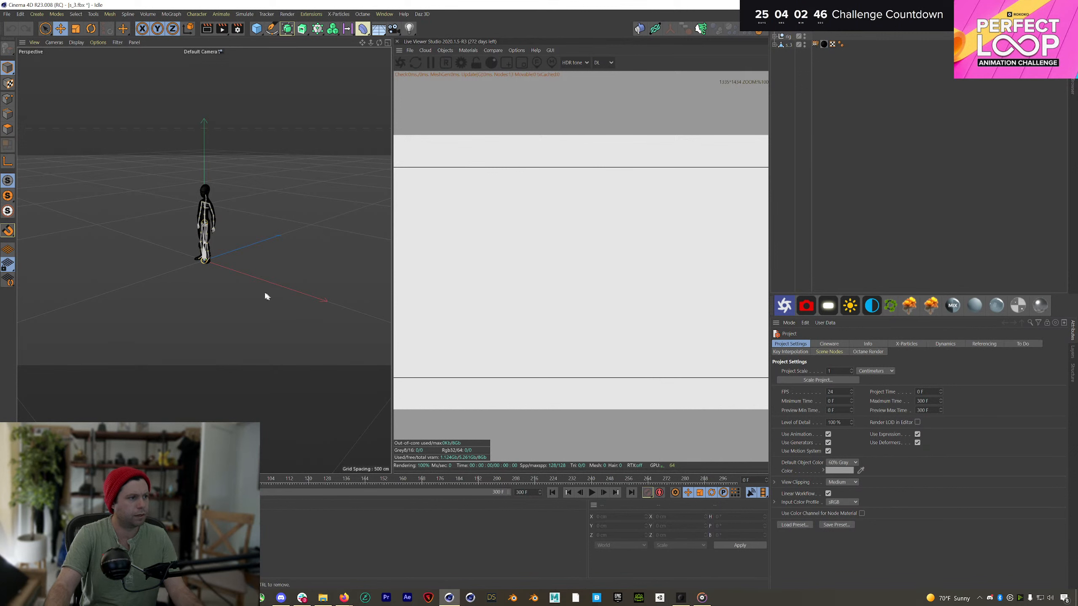
right_click_drag(203, 216, 290, 165, "alt")
mouse_move(245, 209)
left_mouse_down("alt")
mouse_move(272, 197)
mouse_move(265, 212)
left_mouse_up("alt")
right_click_drag(265, 212, 319, 233, "alt")
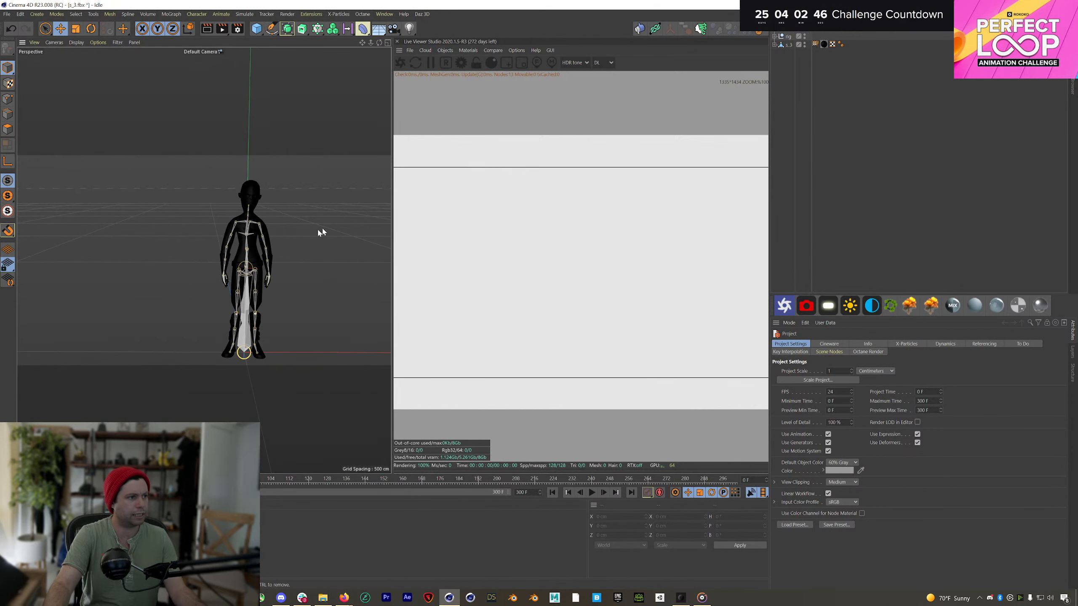
left_click_drag(812, 87, 851, 63)
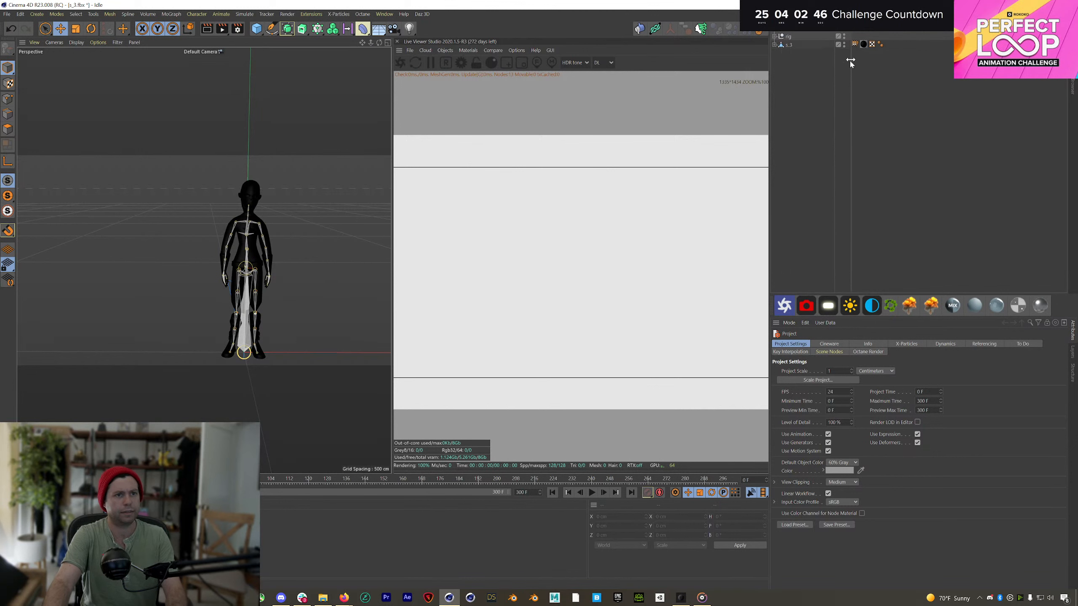
Step: Delete the current character's mesh and rig, and import the character file s_4.fbx with the default settings
key("ctrl+a")
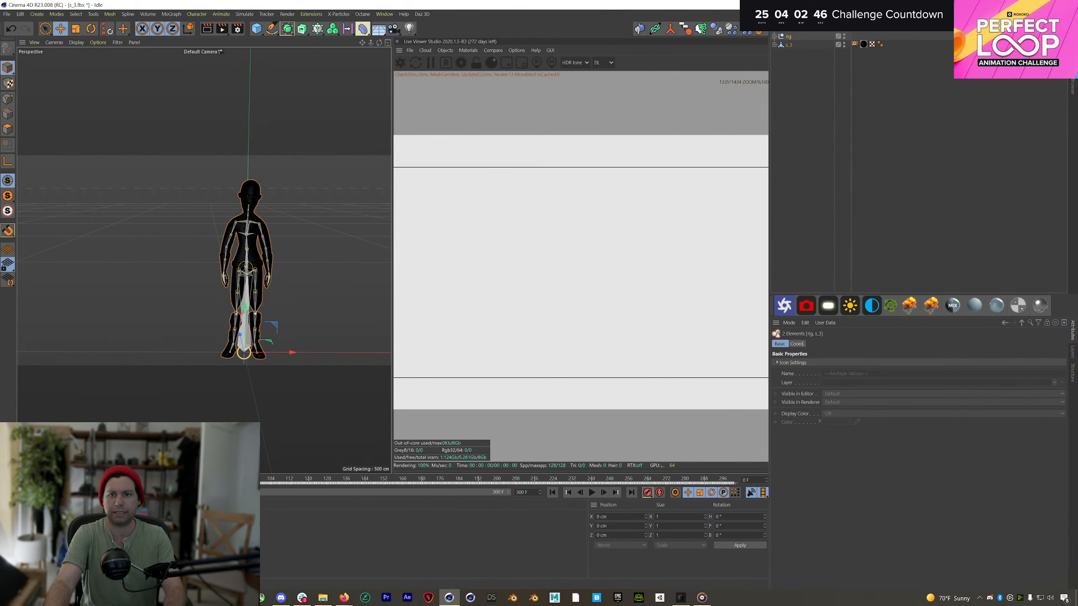
key("Delete")
left_click_drag(258, 250, 257, 253)
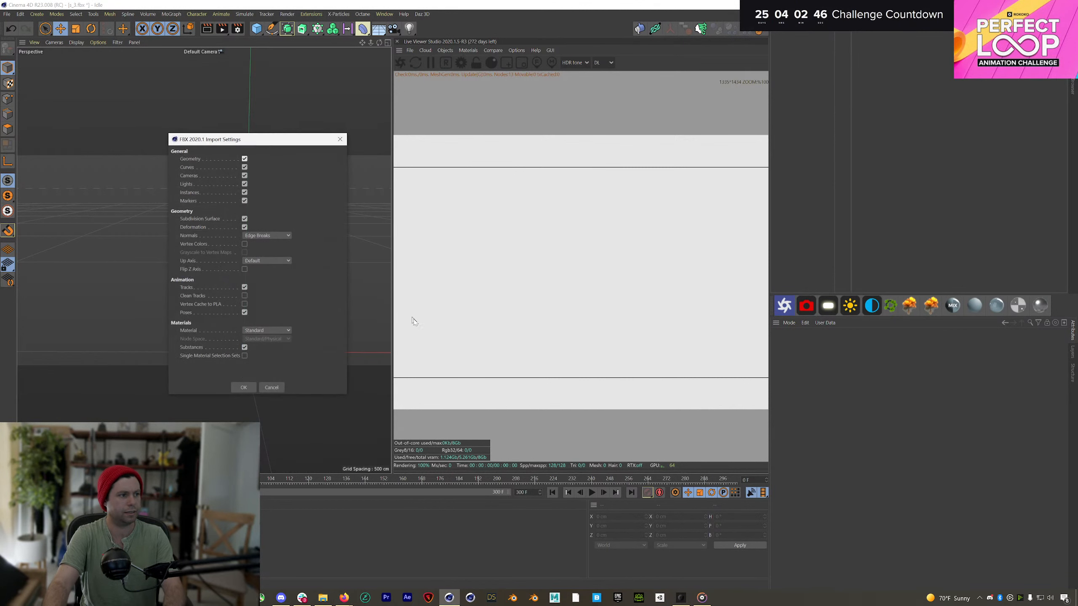
left_click(245, 388)
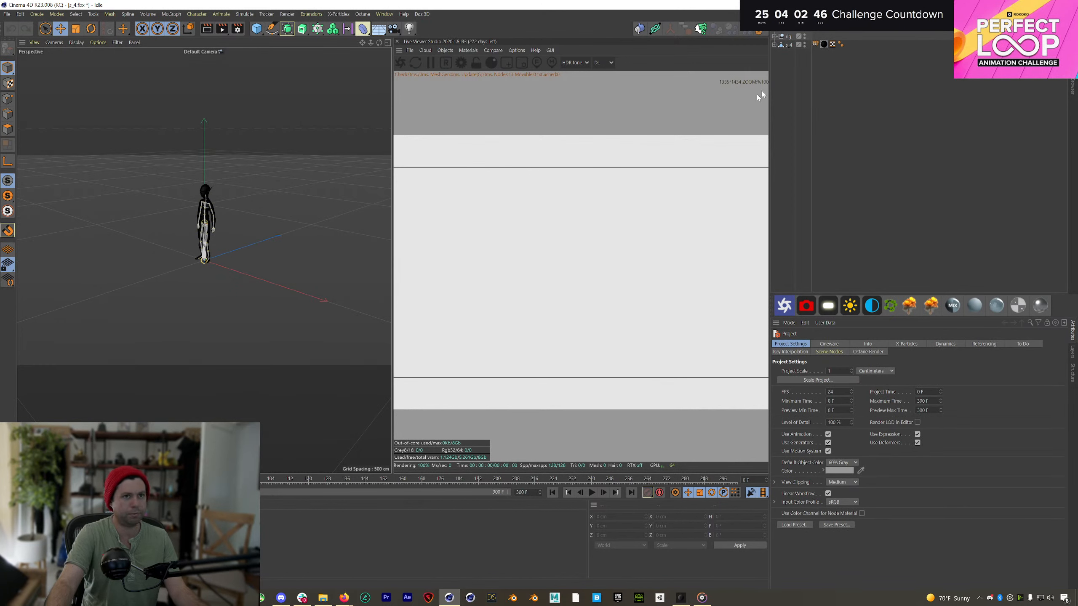
Step: Delete the s_4 character's mesh and rig, and import the character file s_5.fbx with the default settings
key("ctrl+a")
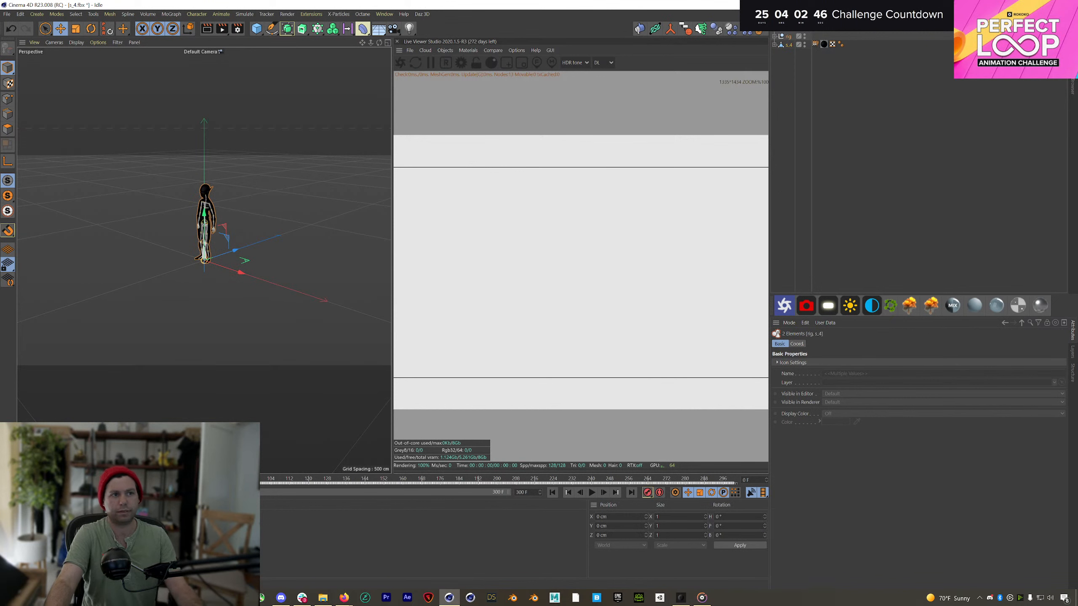
key("Delete")
left_click_drag(863, 280, 245, 253)
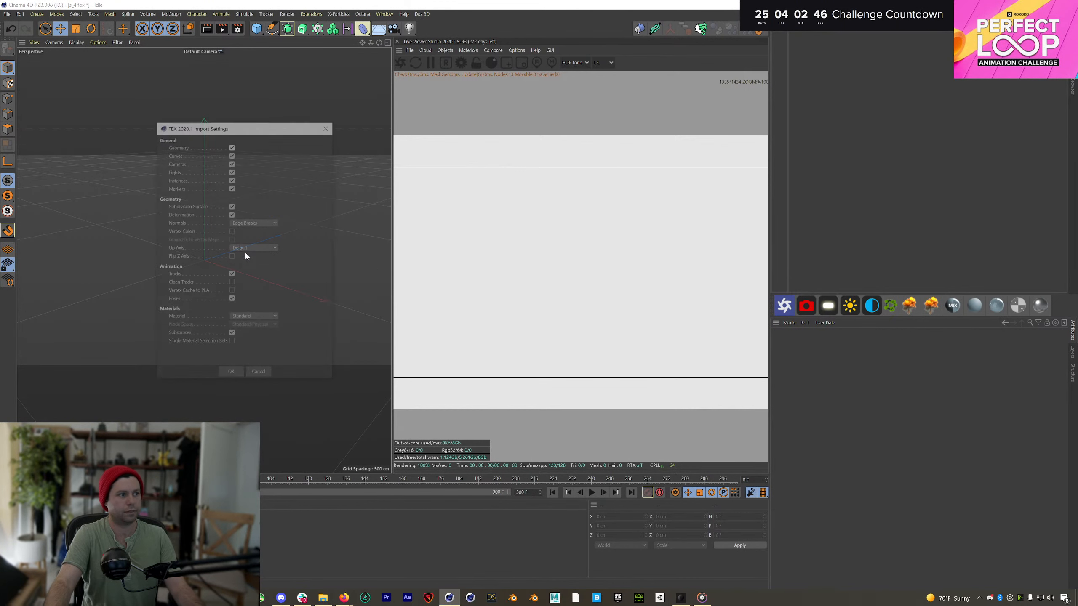
left_click(240, 371)
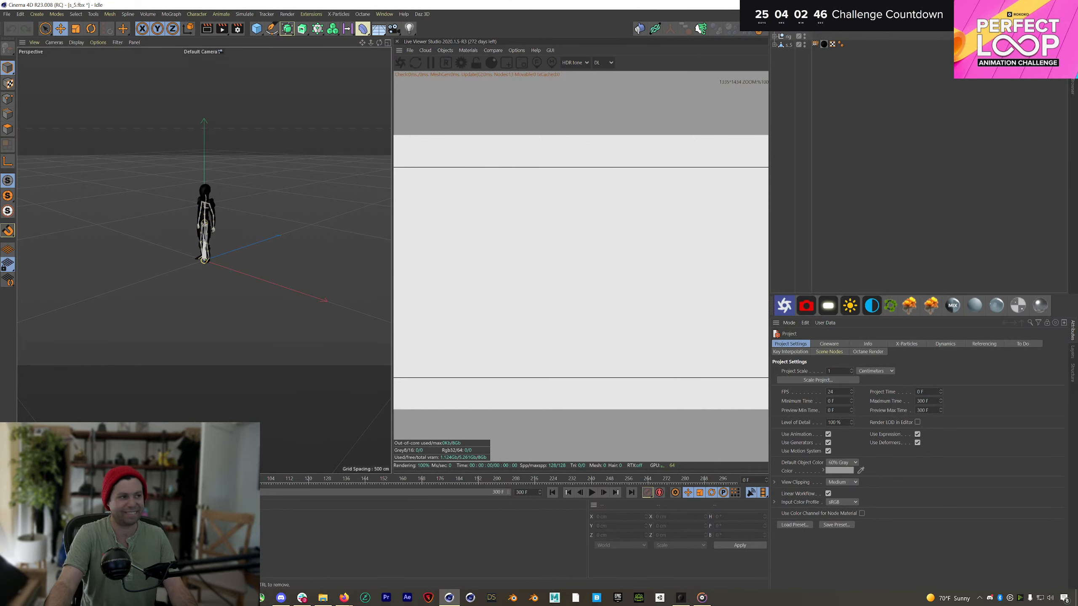
Step: Inspect the s_5 character up close, then replace its mesh and rig with the character file s_6.fbx using the default import settings
right_click_drag(204, 205, 278, 169, "alt")
left_click_drag(278, 169, 302, 167, "alt")
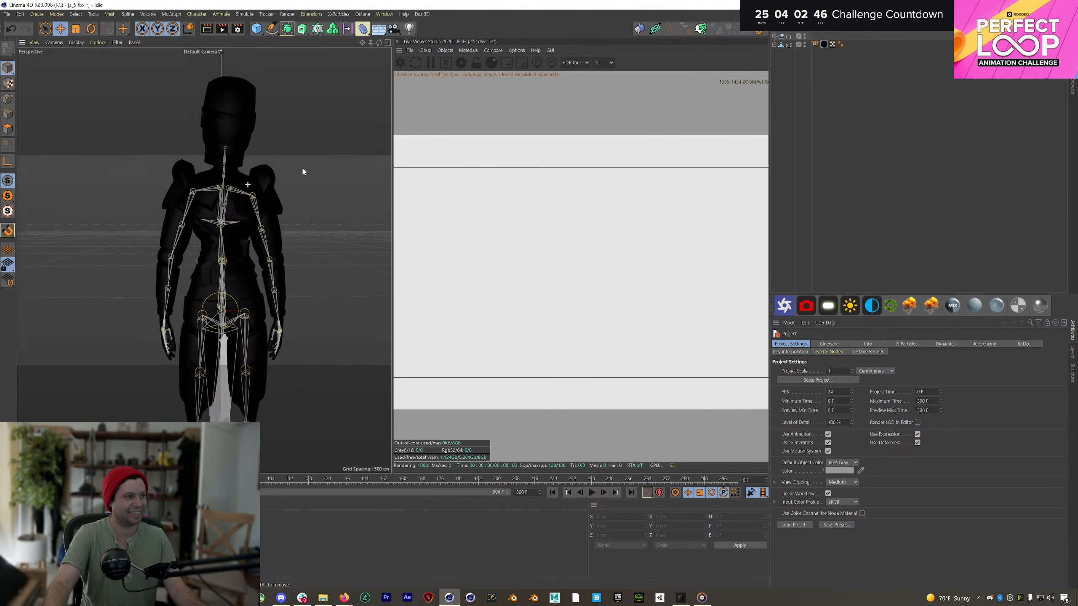
left_click_drag(798, 96, 770, 32)
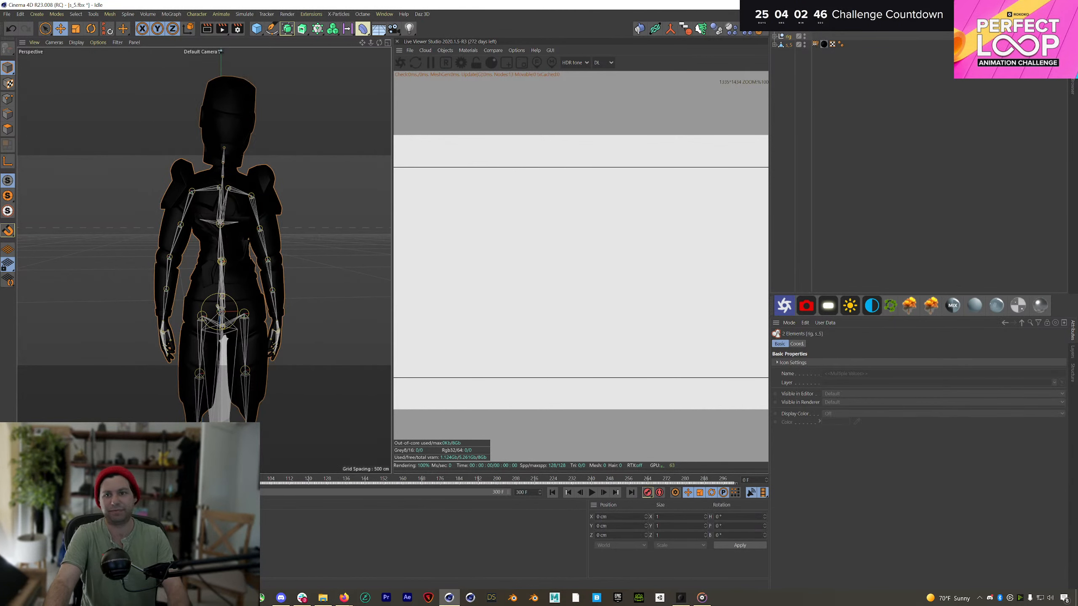
key("Delete")
left_click_drag(0, 249, 175, 246)
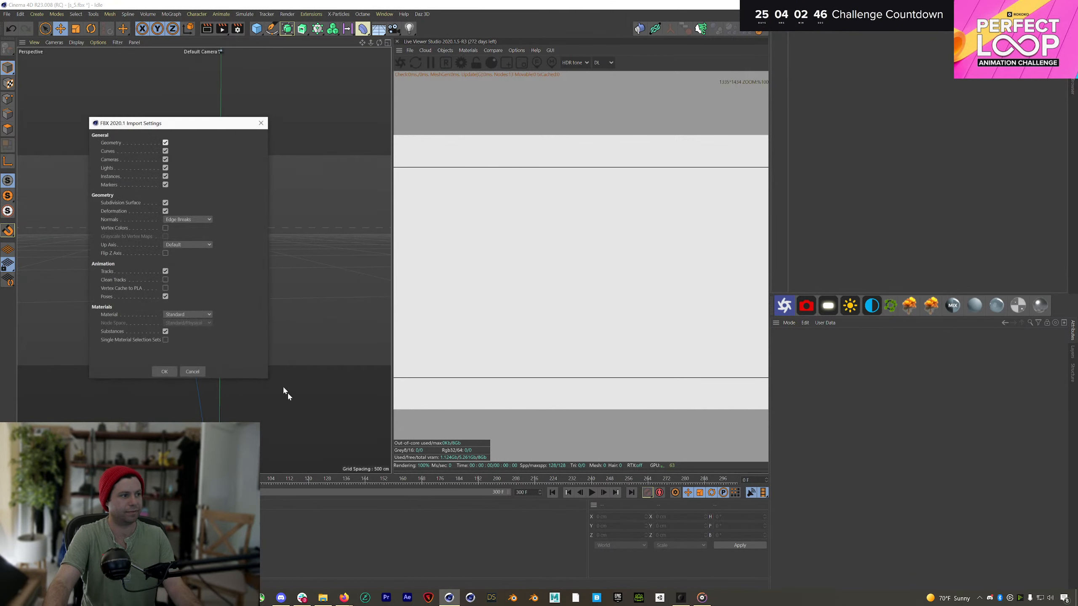
left_click(164, 373)
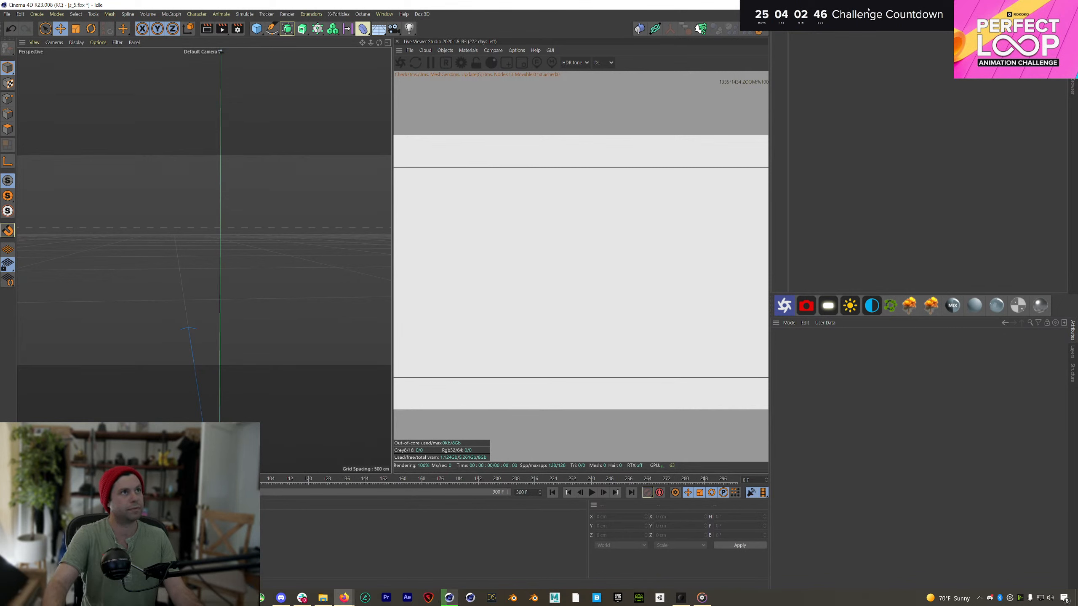
Step: Inspect the s_6 character up close, then replace its mesh and rig with the character file s_7.fbx using the default import settings
right_click_drag(201, 197, 272, 177, "alt")
left_click_drag(239, 192, 426, 162, "alt")
left_click_drag(789, 37, 787, 36)
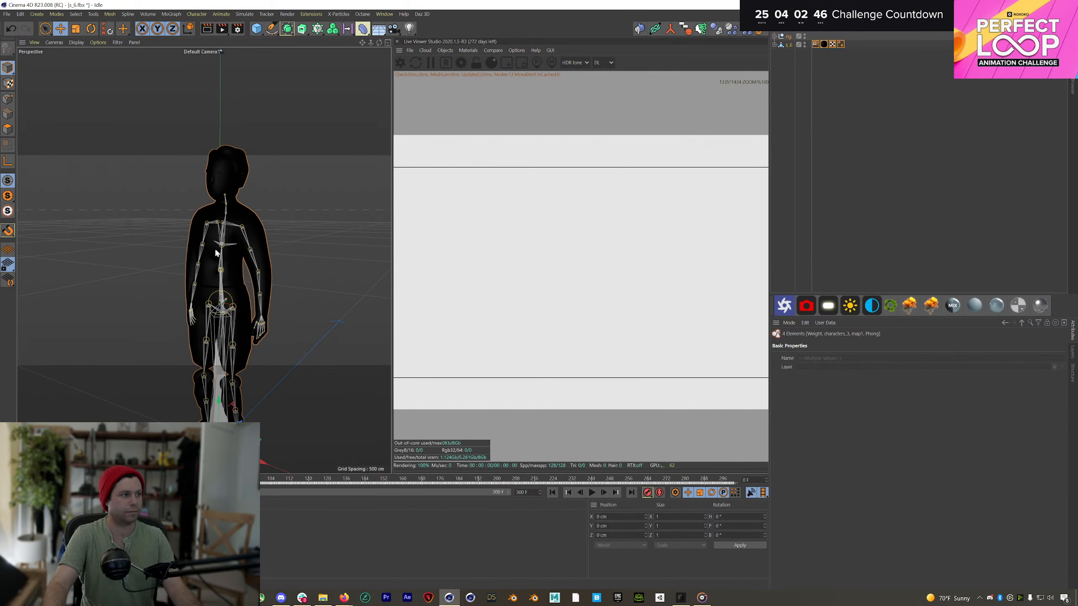
key("Delete")
left_click_drag(119, 205, 120, 203)
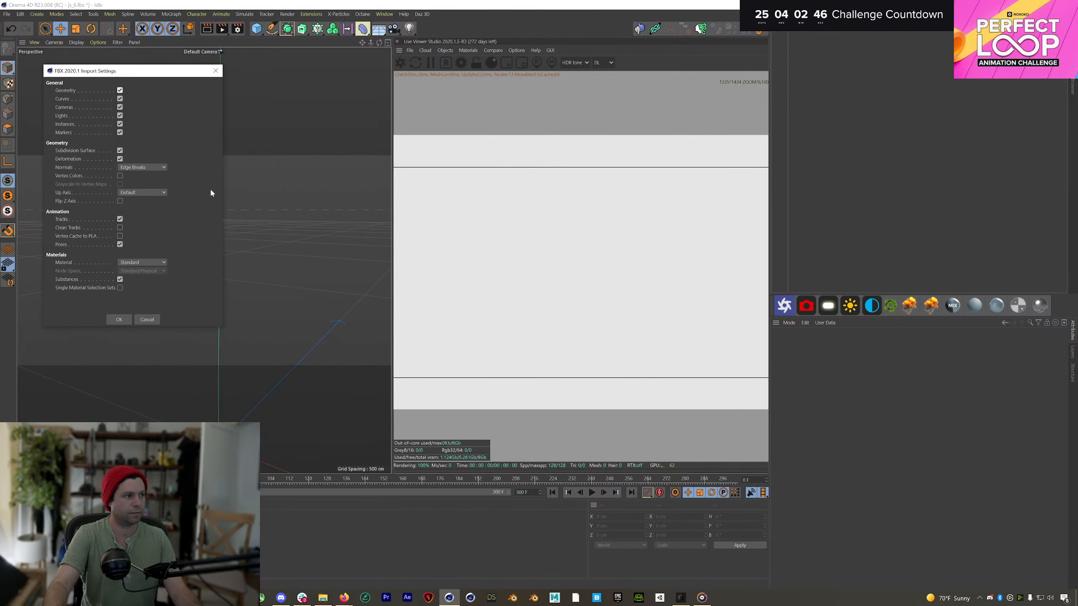
left_click(129, 319)
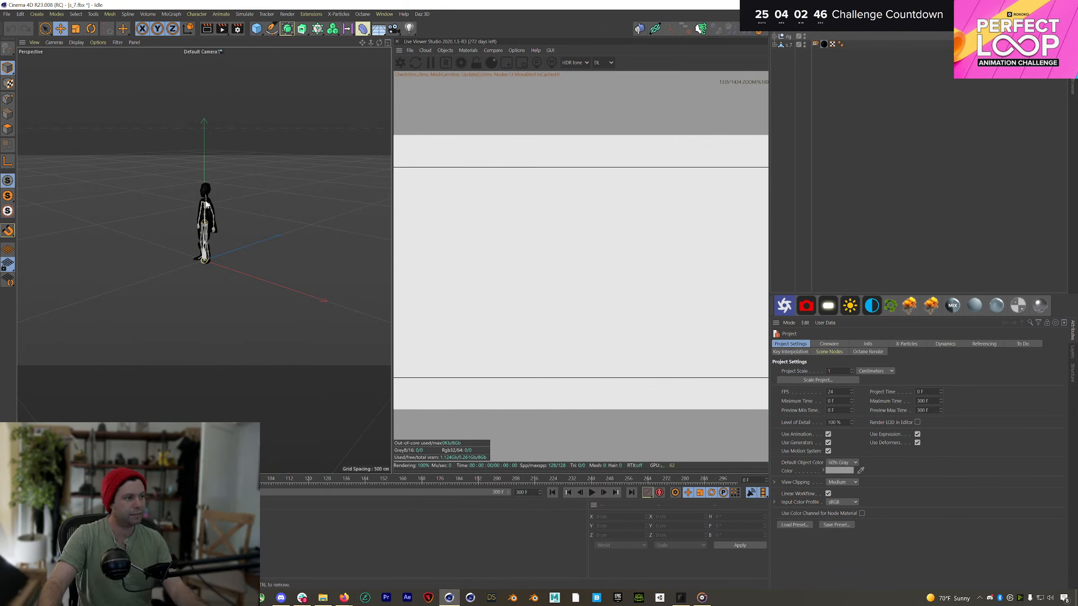
Step: Render the s_7 character in the Octane Live Viewer and examine its face, outfit and cape from the front
scroll(291, 176, "up", 6)
left_click_drag(263, 221, 390, 95, "alt")
left_click(405, 53)
left_click(400, 64)
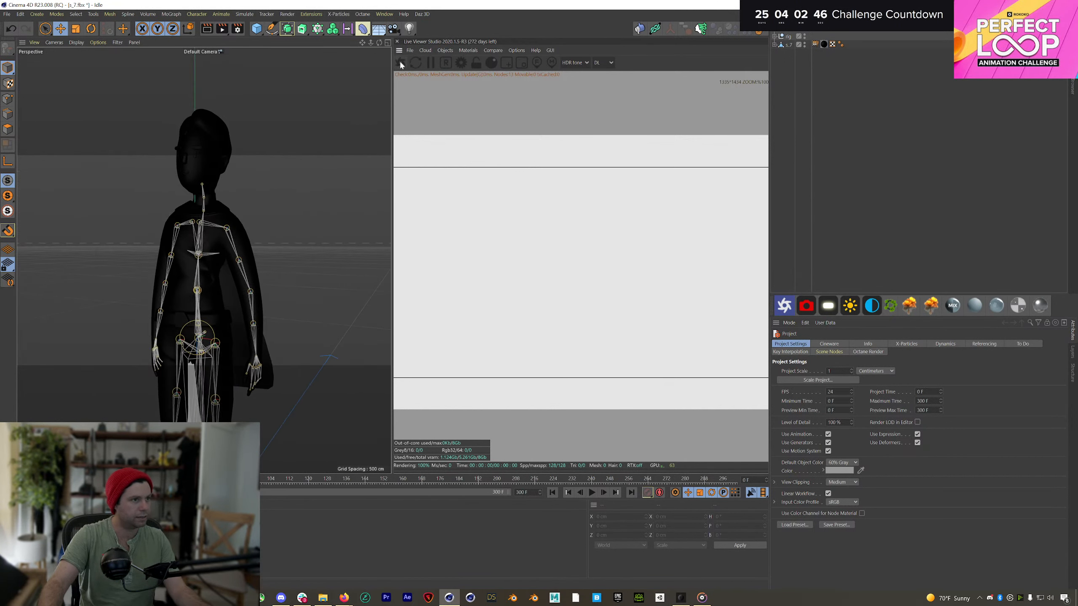
left_click(400, 63)
mouse_move(198, 255)
right_mouse_down("alt")
mouse_move(225, 237)
mouse_move(201, 254)
right_mouse_up("alt")
middle_click_drag(200, 256, 185, 301, "alt")
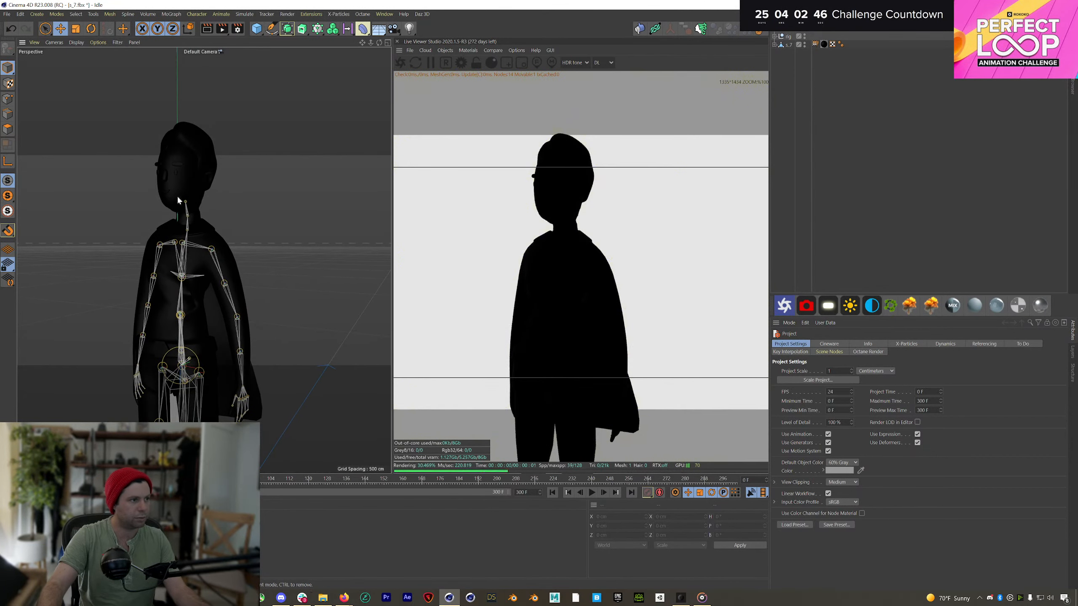
right_click_drag(204, 260, 193, 283, "alt")
left_click_drag(192, 284, 244, 274, "alt")
Step: Check the Octane render settings and quit Cinema 4D
left_click(461, 62)
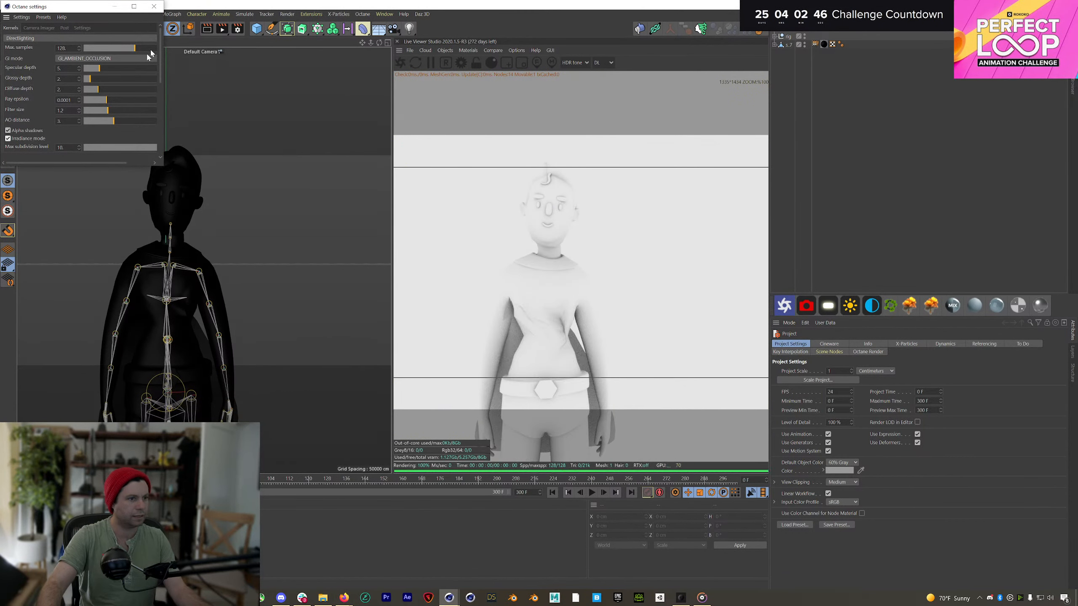
left_click(154, 6)
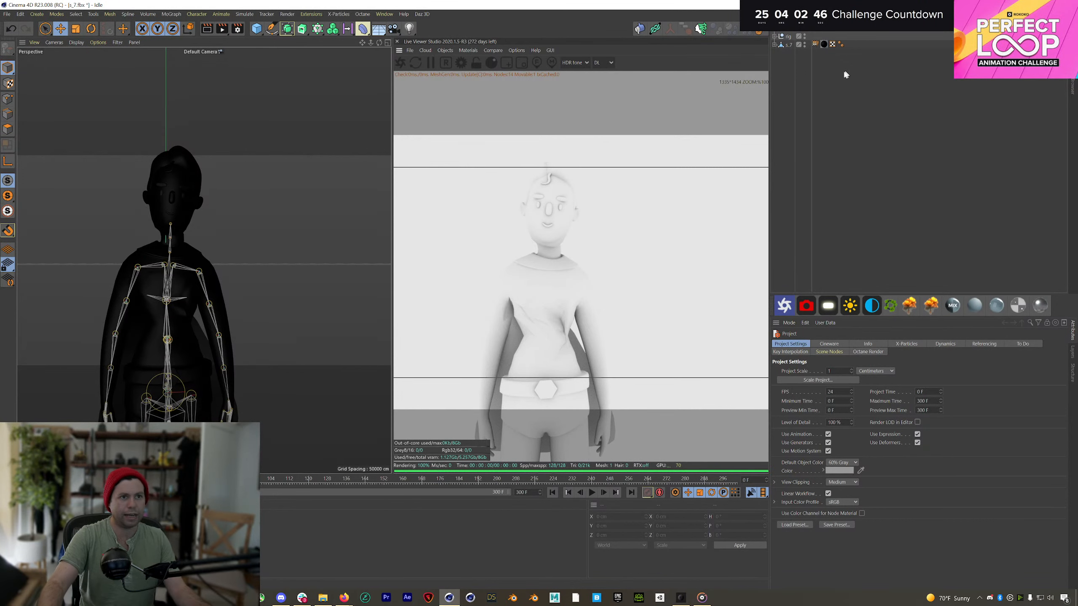
left_click(1068, 4)
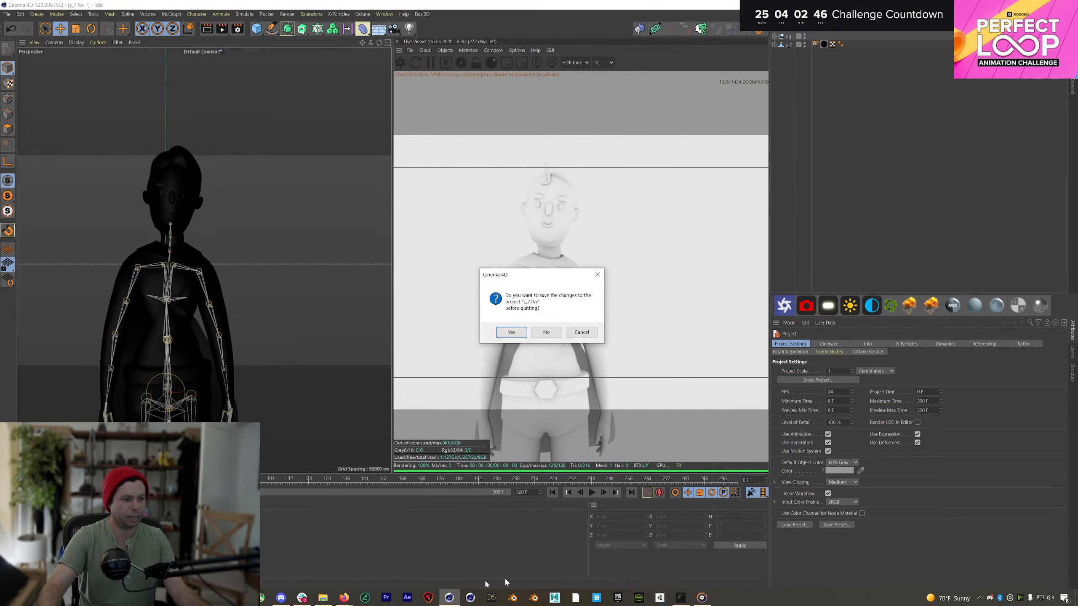
Step: Switch to Blender and delete all objects from the default scene
left_click(533, 598)
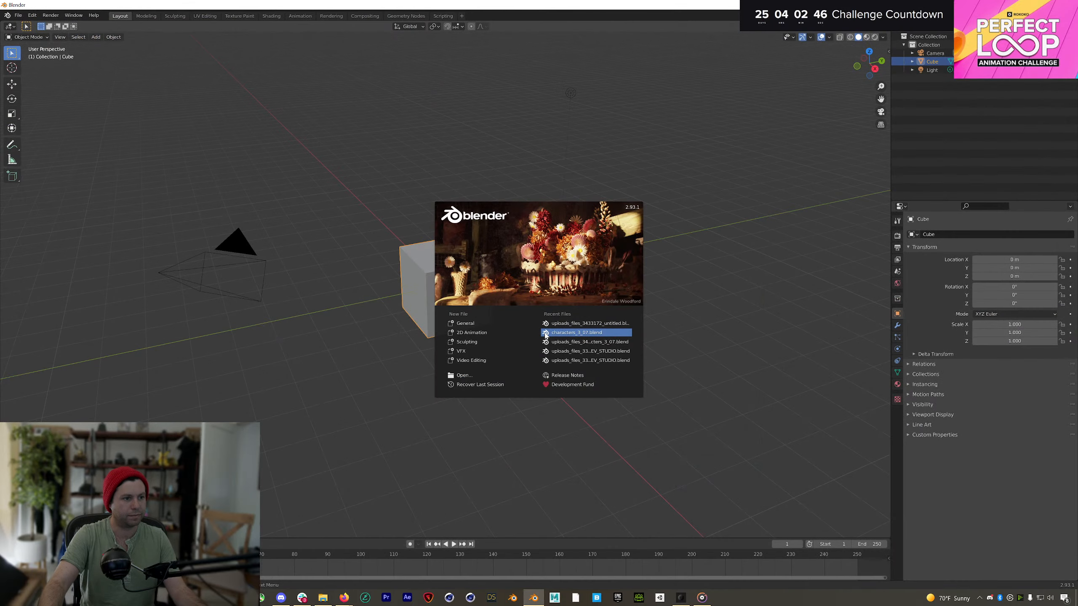
left_click(688, 202)
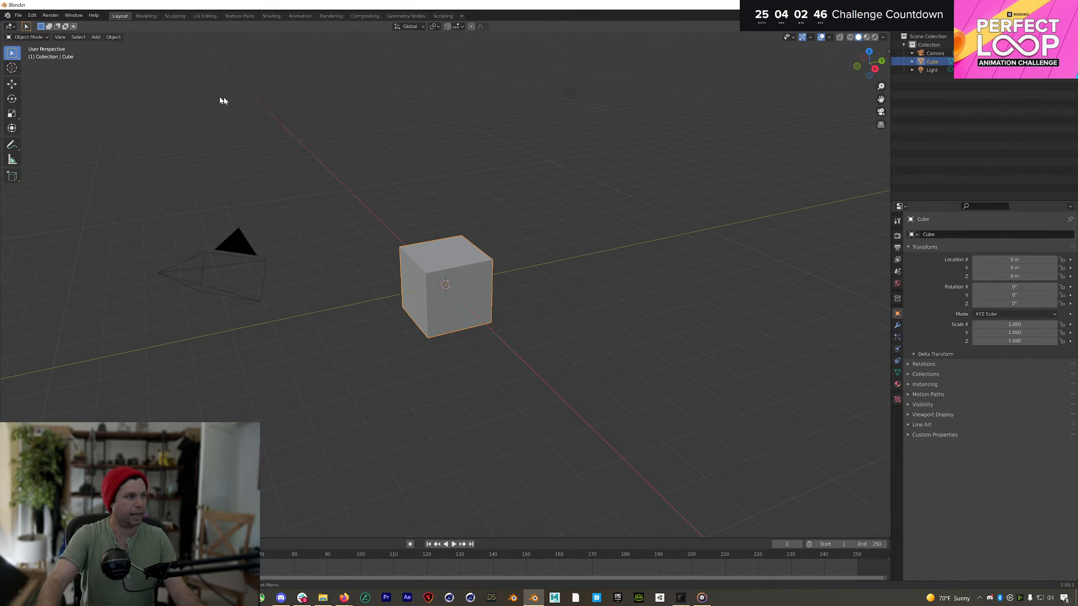
key("a")
key("Delete")
Step: Import s_7.fbx from the fbx_subdivision folder of the LowPoly Superheroes models as FBX, with Automatic Bone Orientation enabled
left_click(18, 14)
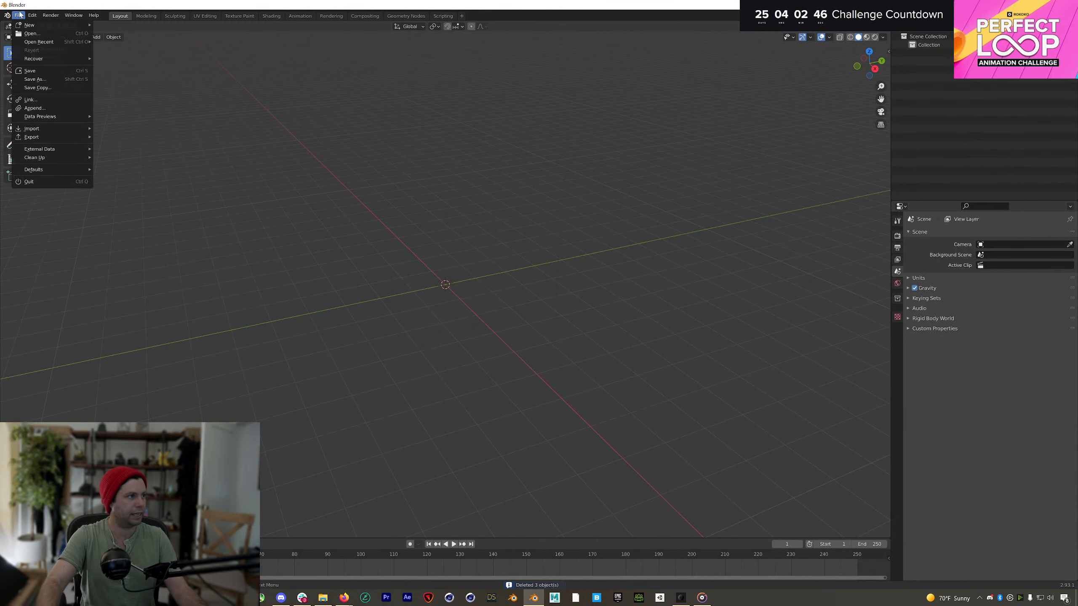
mouse_move(47, 131)
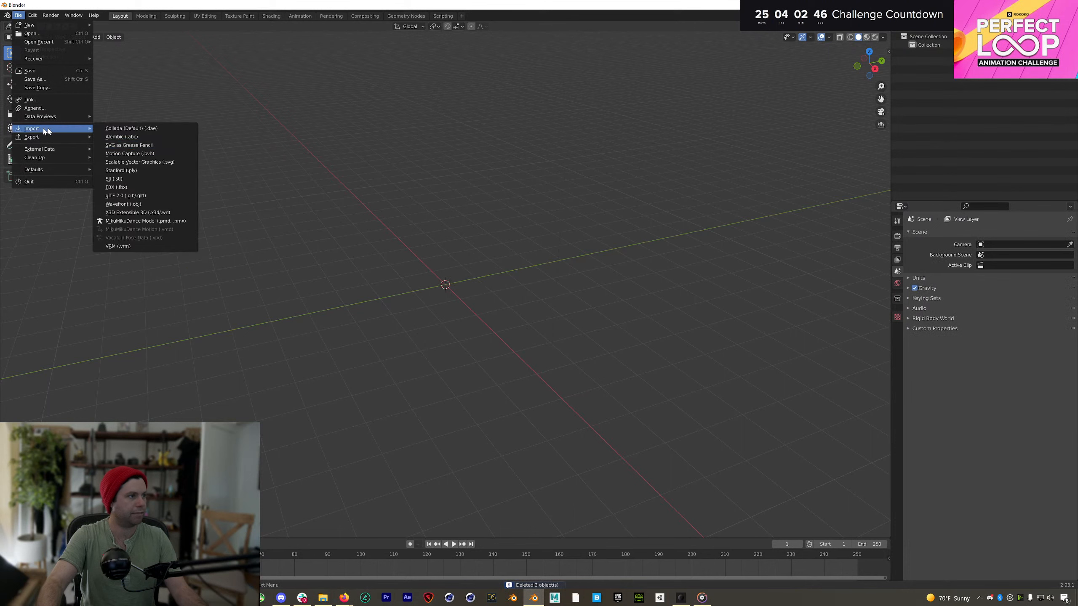
left_click(129, 188)
left_click(244, 276)
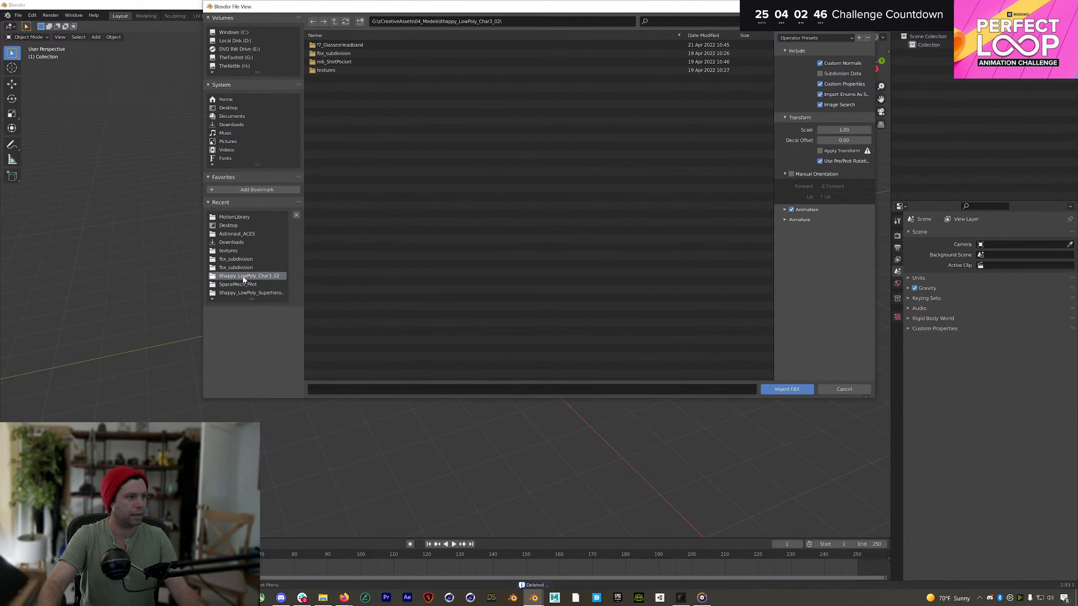
left_click(253, 293)
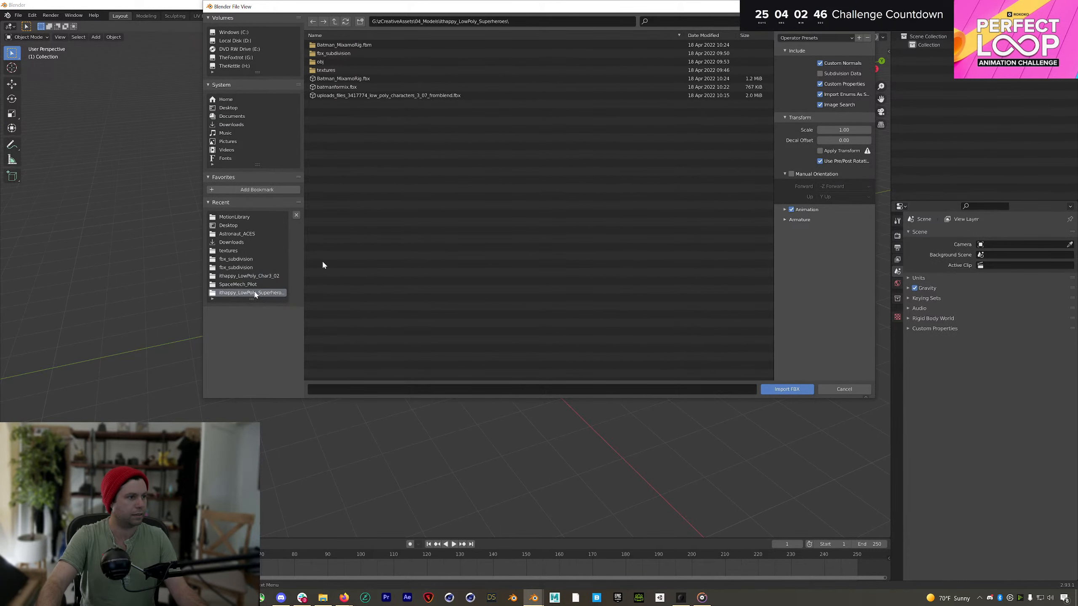
left_click(338, 62)
double_click(339, 53)
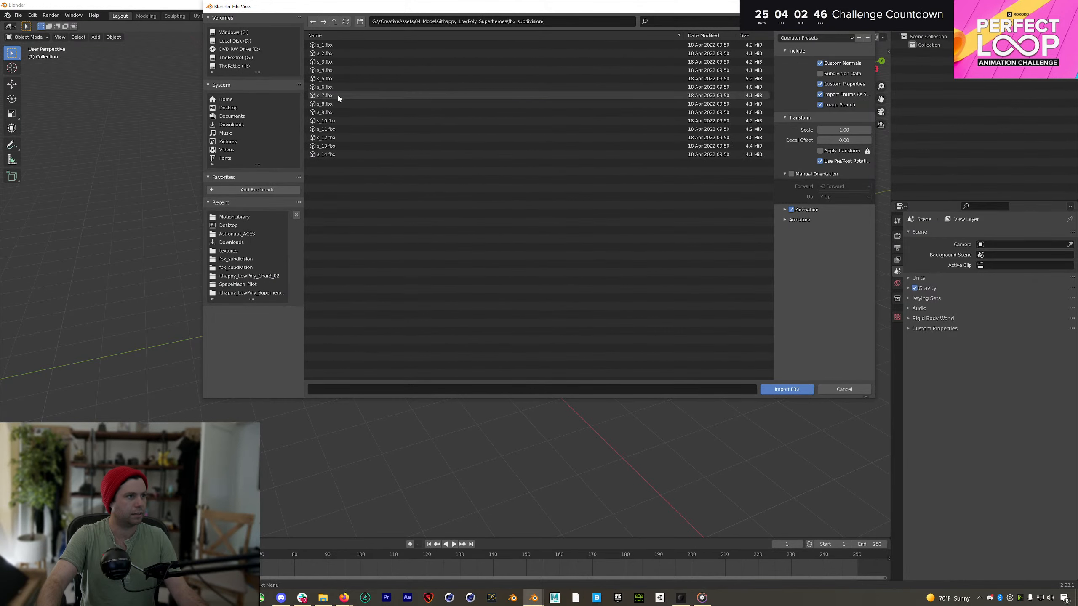
left_click(337, 95)
left_click(796, 221)
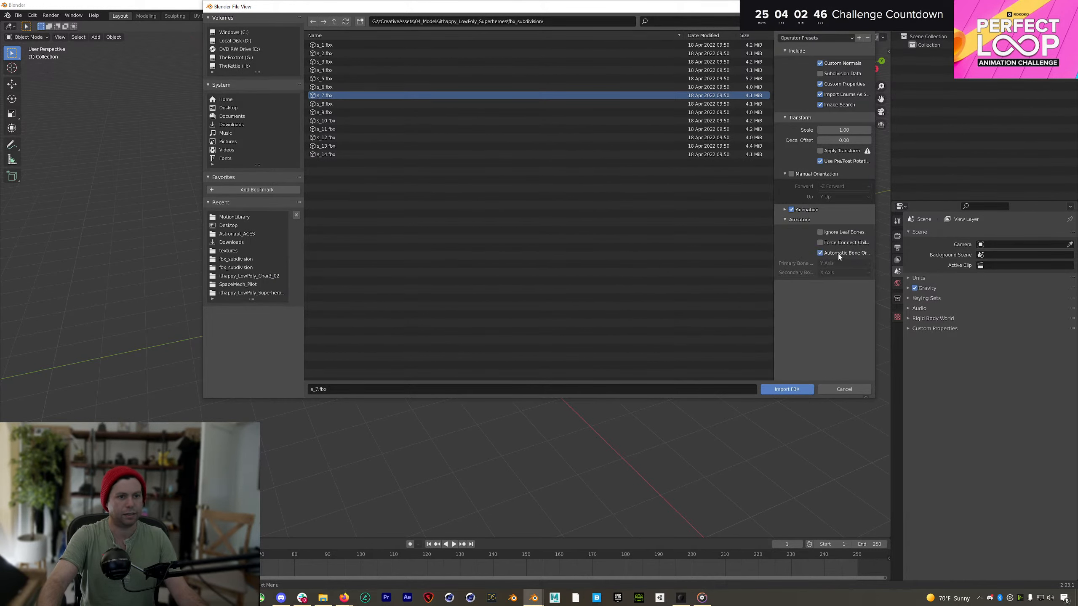
left_click(787, 389)
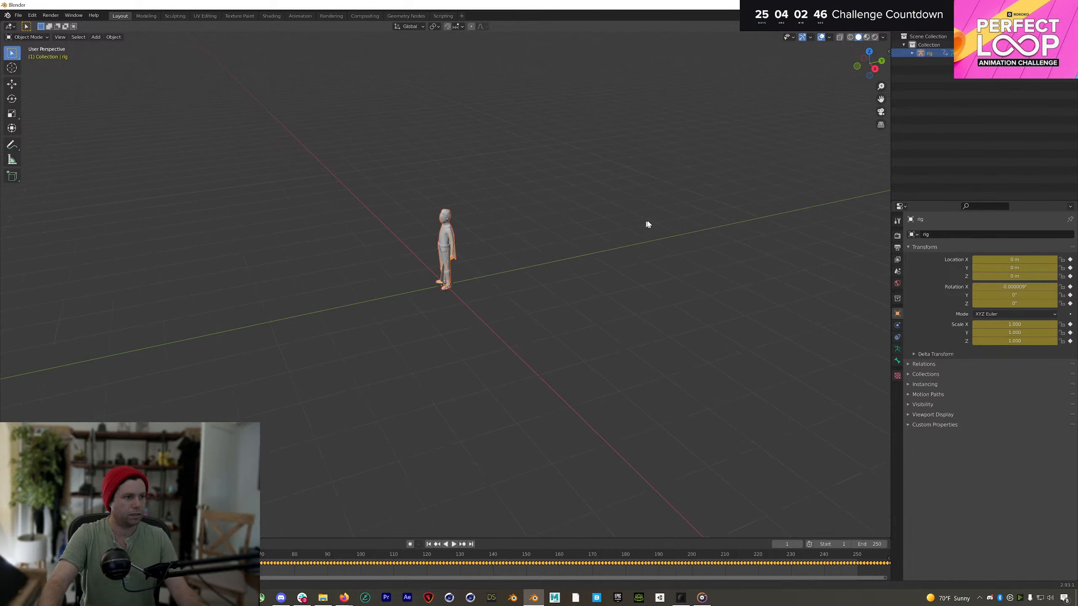
Step: Delete all animation keyframes of the imported rig from the timeline
middle_click_drag(399, 129, 727, 260, "shift")
scroll(525, 254, "up", 1)
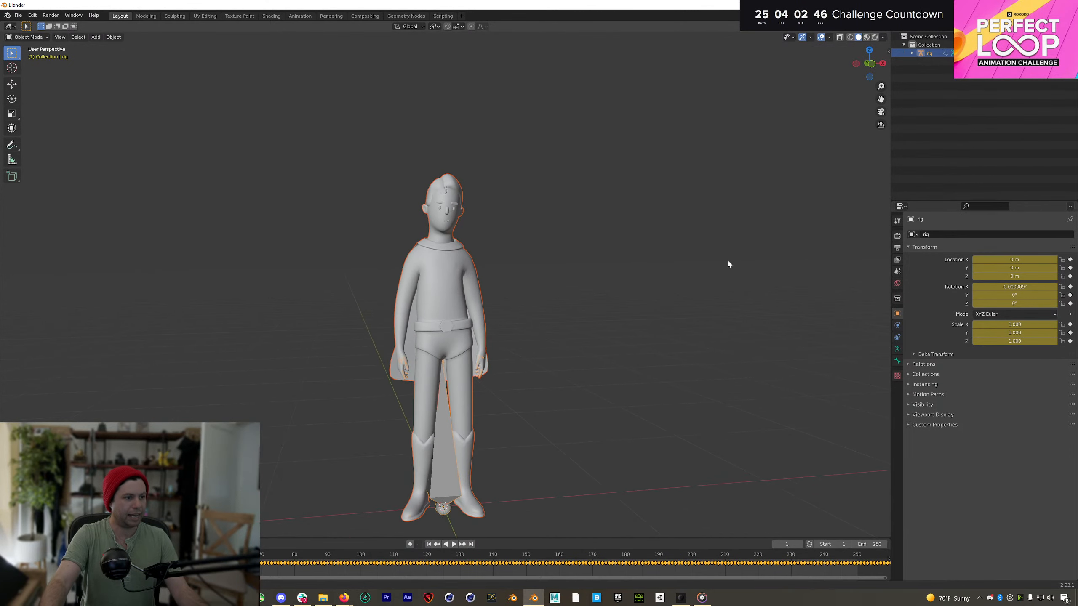
left_click_drag(883, 578, 785, 553)
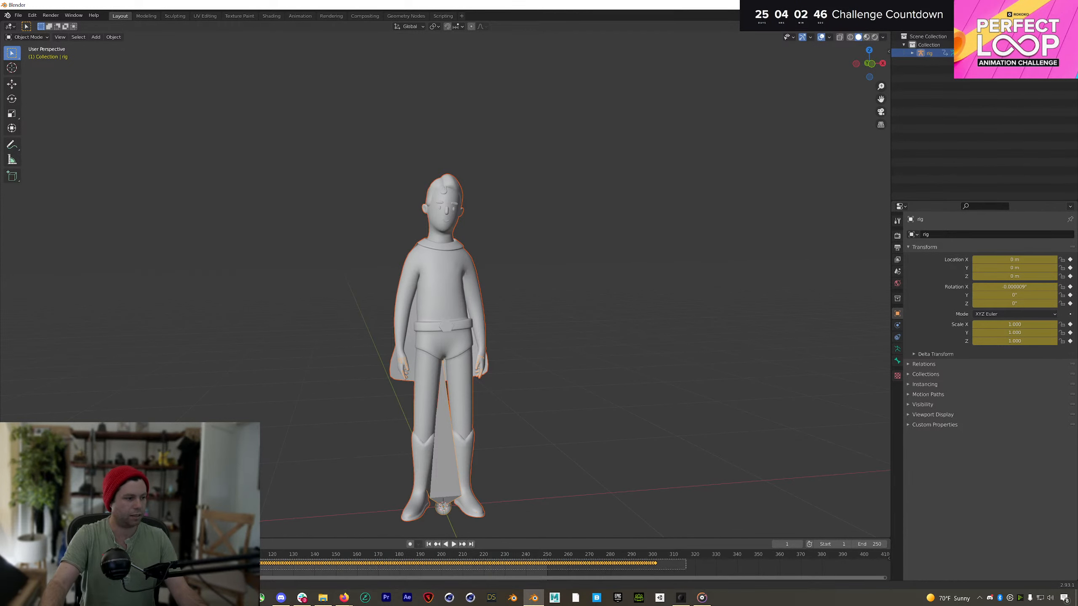
key("Delete")
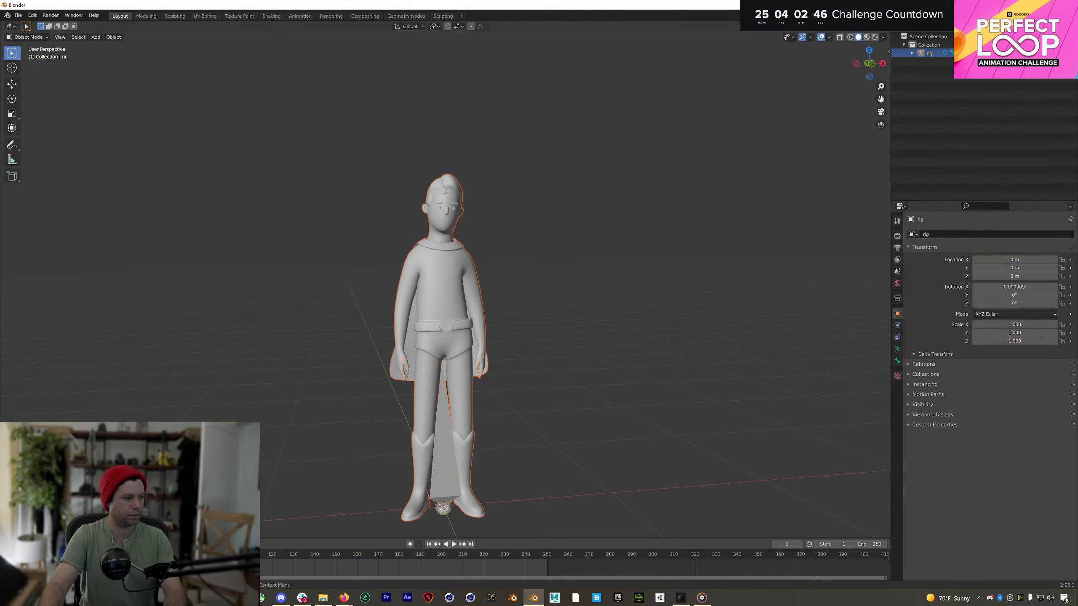
Step: Start Pose Mode for the rig with the CATS plugin
key("n")
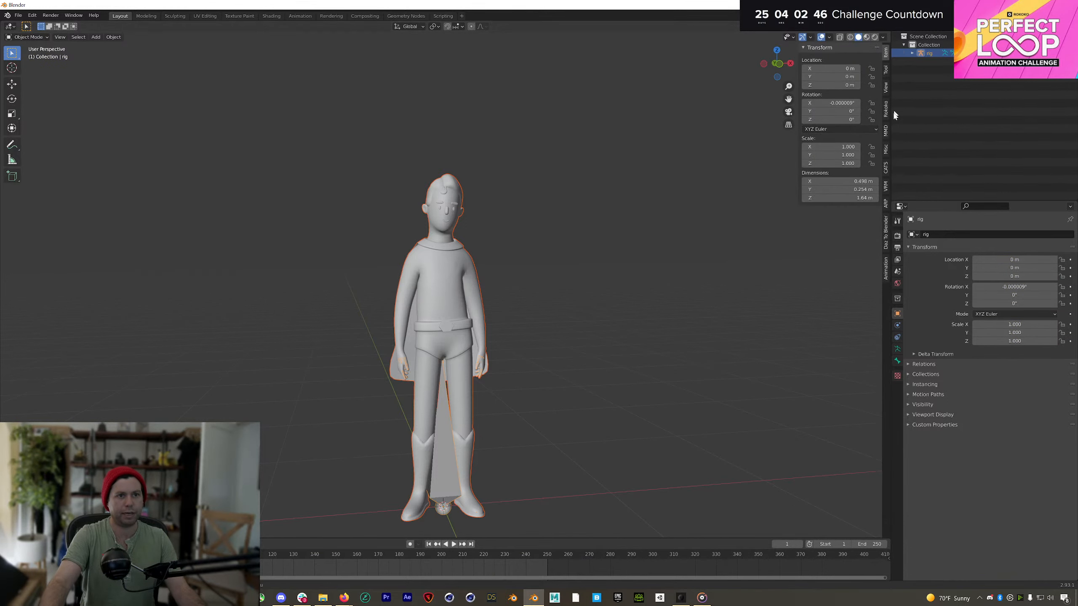
left_click(886, 166)
left_click(839, 97)
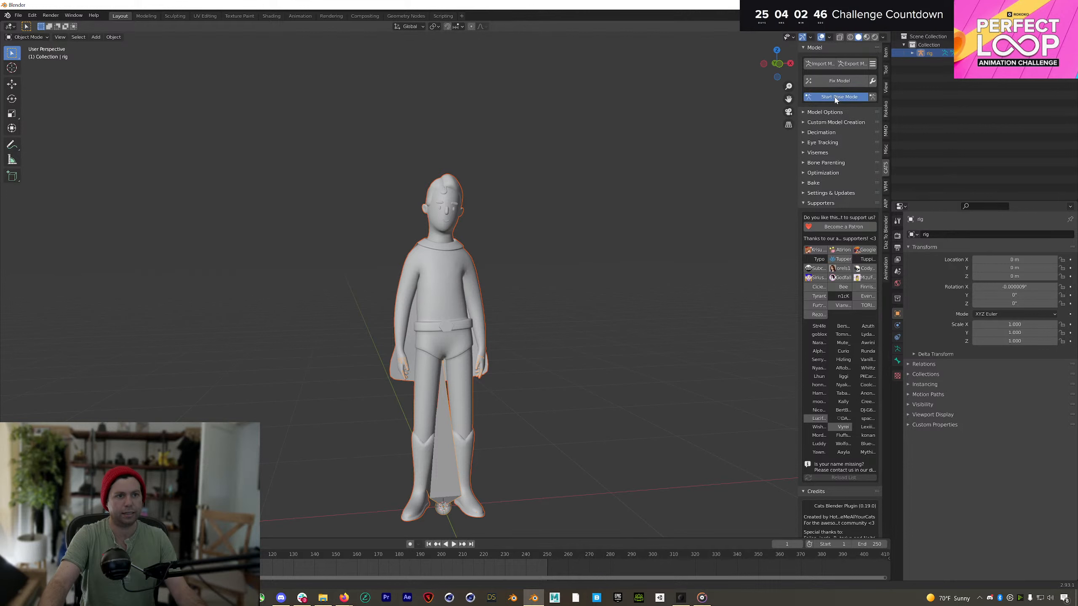
Step: Rotate the character's left arm bones up until the arm is horizontal for the T-pose
middle_click_drag(431, 277, 497, 245)
left_click_drag(499, 244, 470, 272)
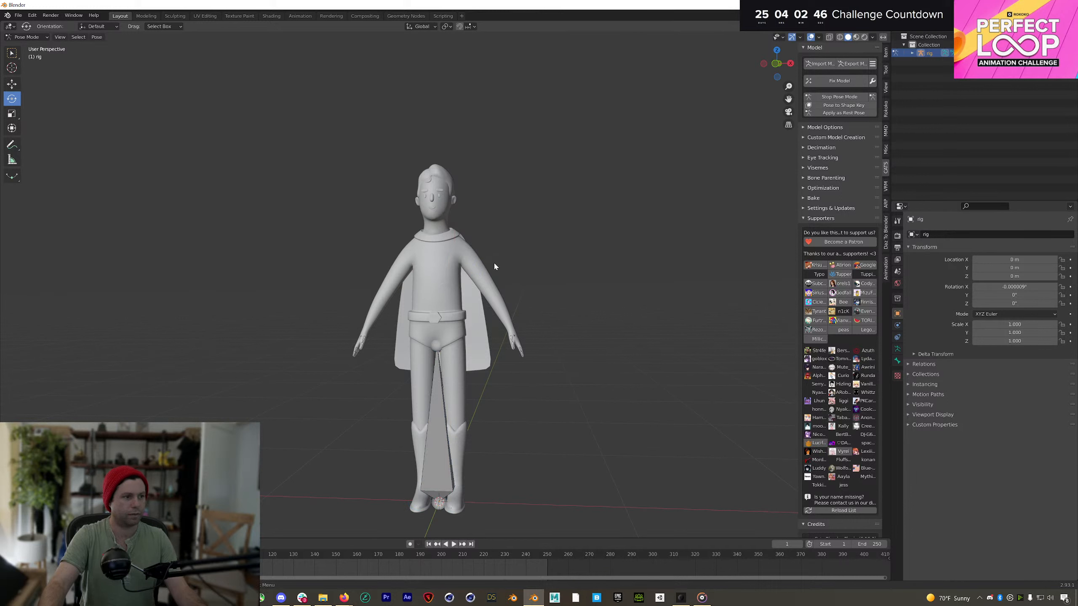
left_click_drag(497, 257, 502, 217)
middle_click_drag(454, 270, 461, 267)
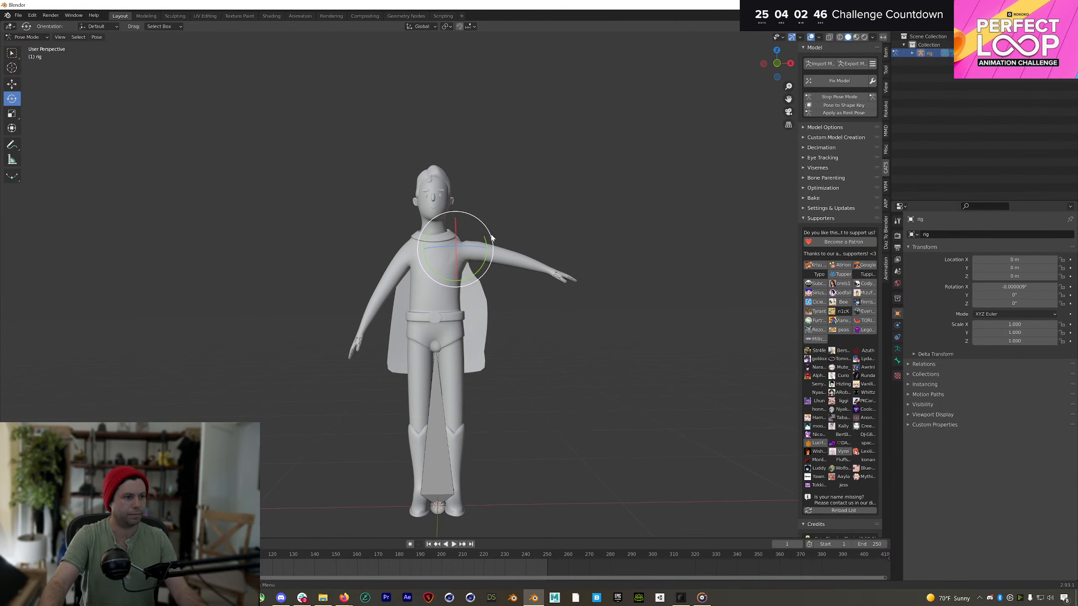
left_click(515, 263)
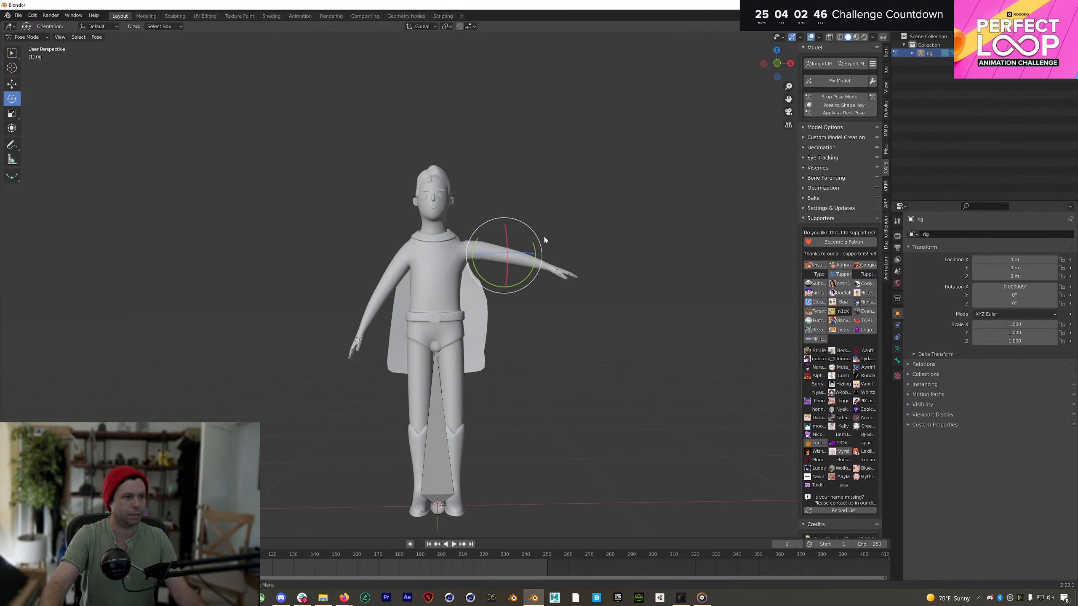
left_click_drag(542, 238, 538, 240)
left_click_drag(479, 207, 489, 228)
Step: Rotate the character's right arm bones to the horizontal to complete the T-pose
left_click_drag(392, 238, 447, 273)
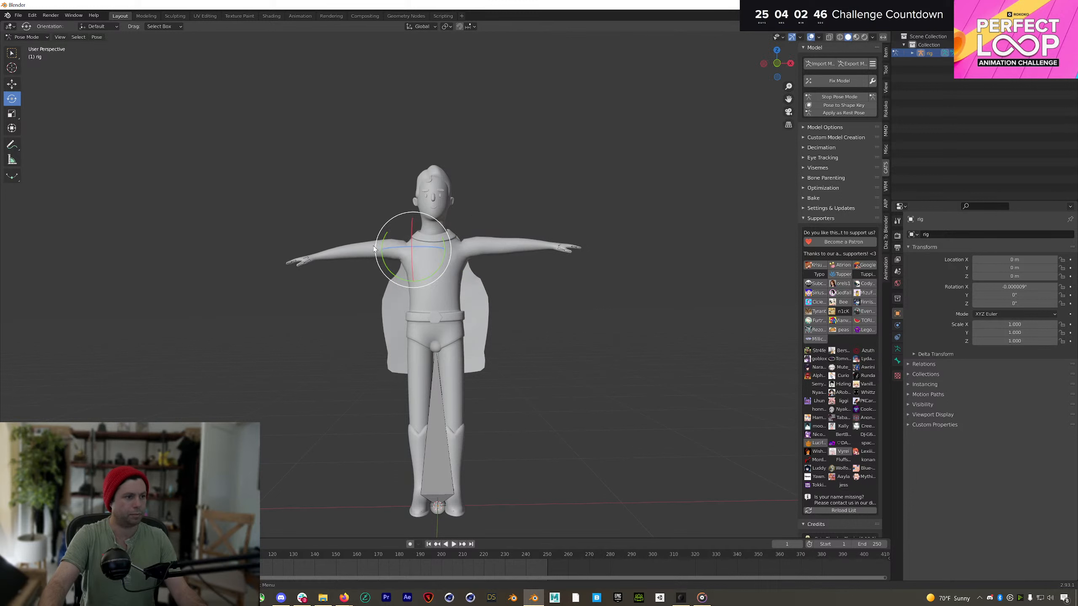
left_click_drag(338, 269, 338, 271)
left_click_drag(401, 254, 401, 258)
left_click(524, 334)
Step: Apply the T-pose as the rig's rest pose with the CATS plugin
middle_click_drag(437, 321, 391, 341, "shift")
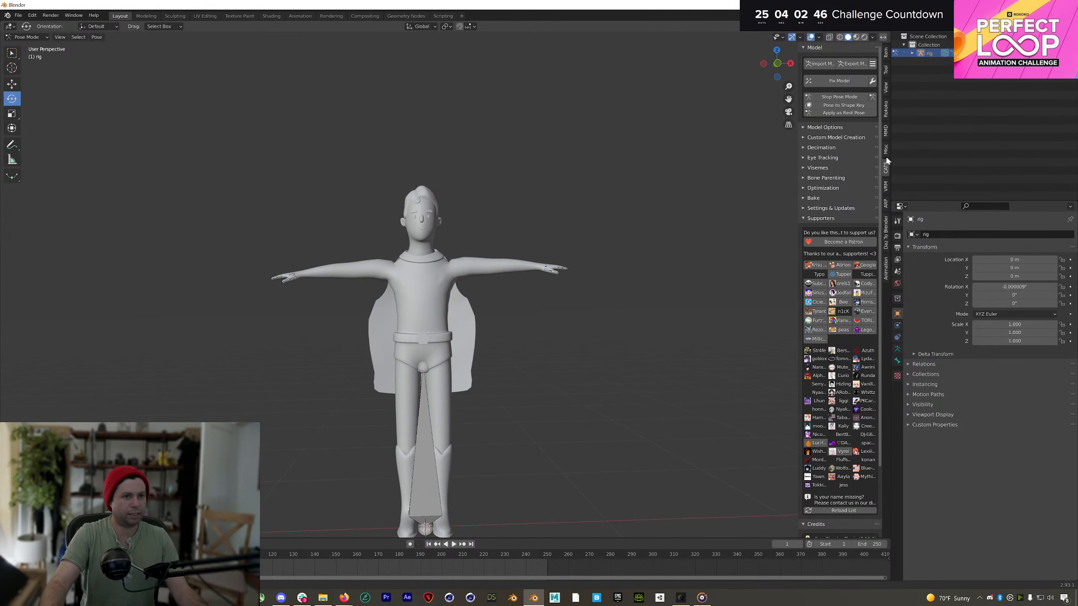
left_click(844, 113)
key("space")
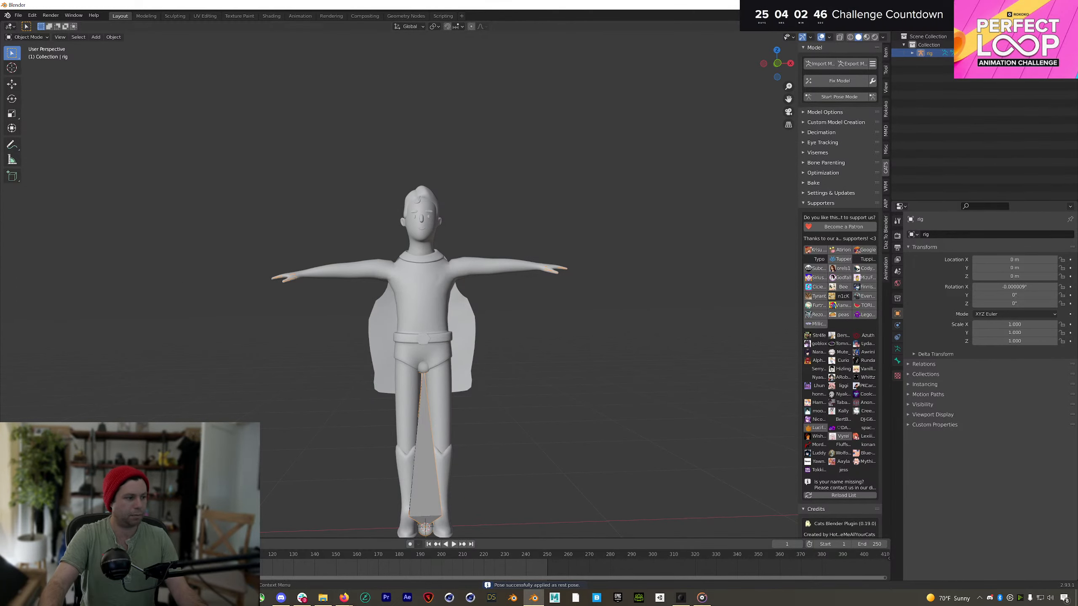
key("space")
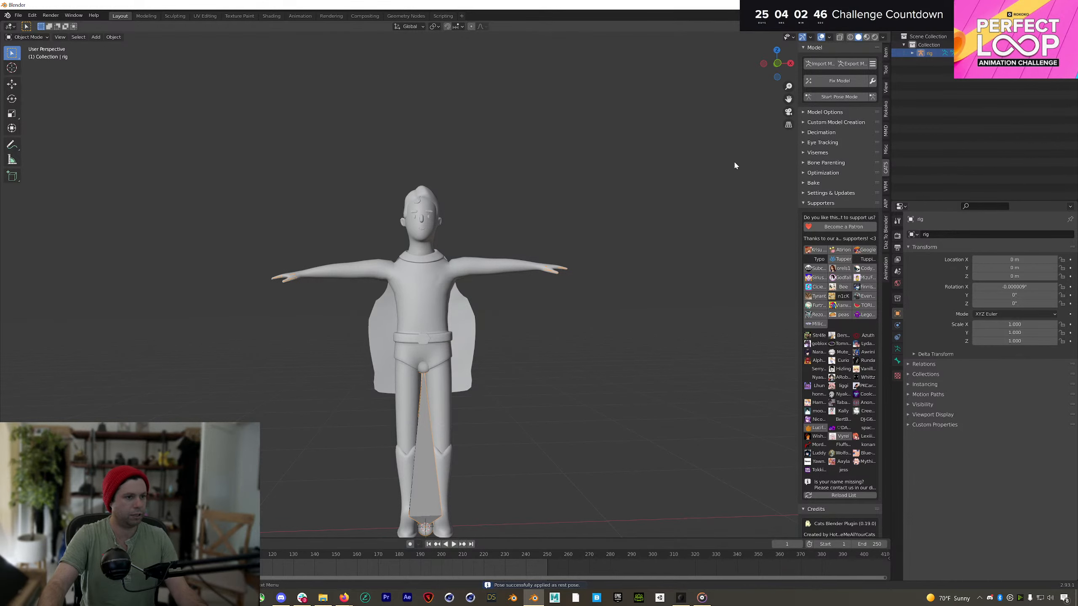
Step: Export the model with the CATS plugin as superman.fbx to the Desktop
left_click(857, 63)
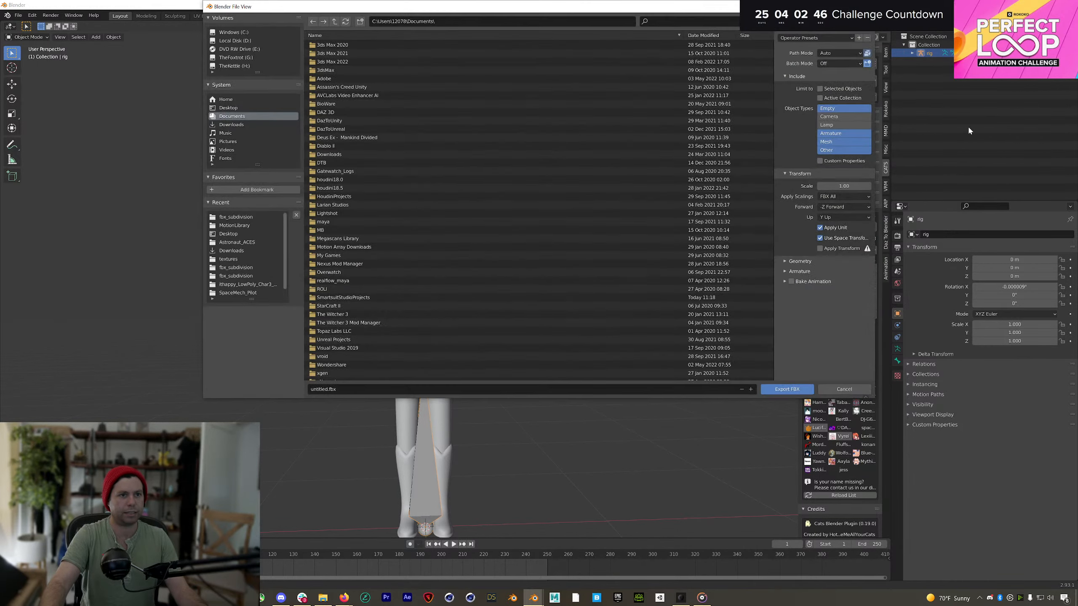
left_click(230, 107)
left_click(371, 388)
type("superman")
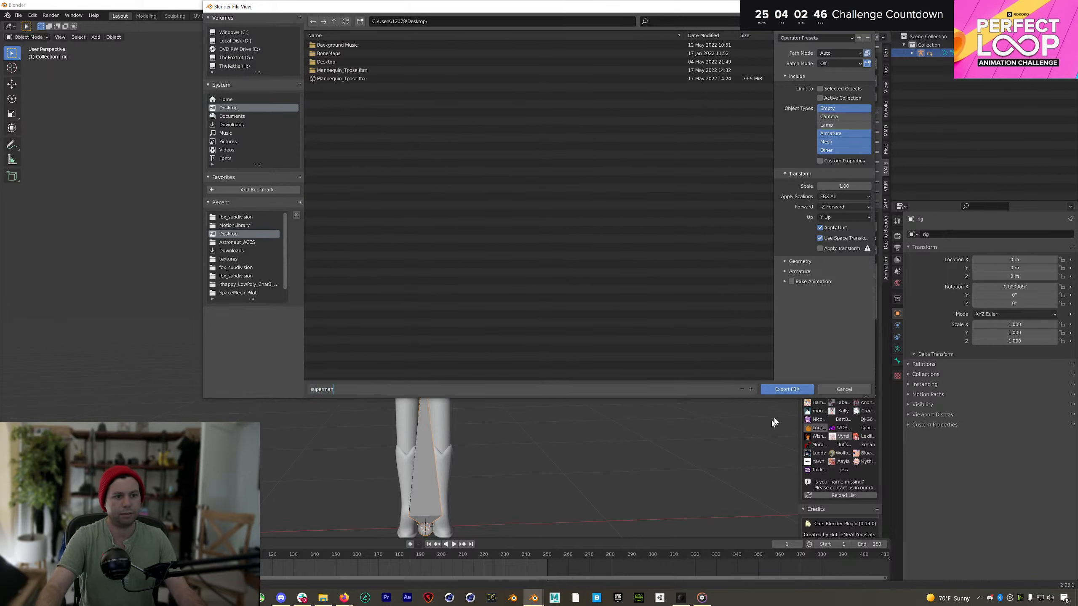
left_click(786, 396)
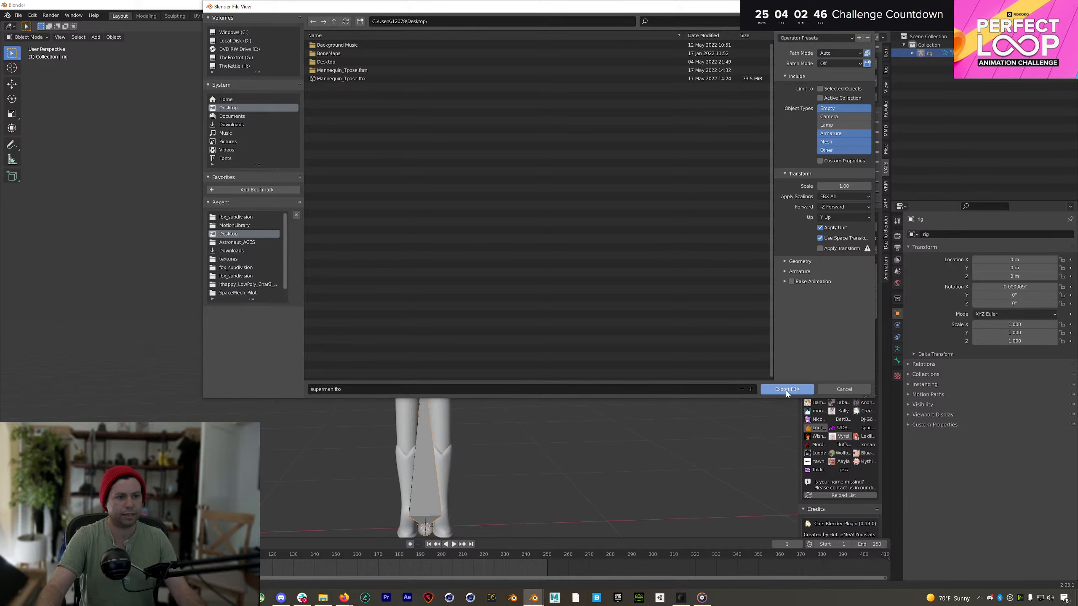
left_click(786, 390)
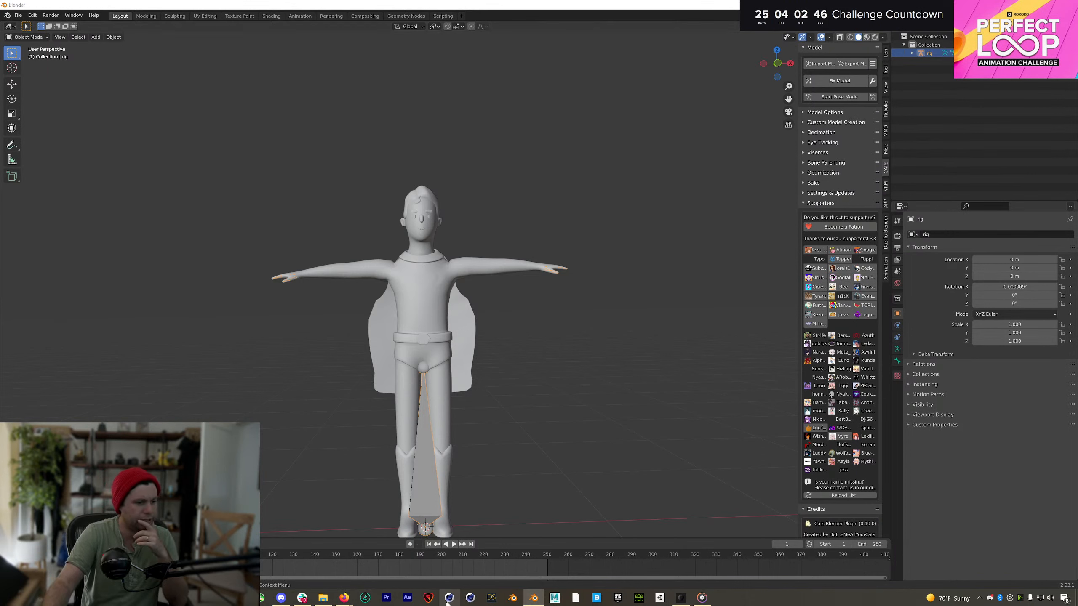
Step: Check the running applications in Task Manager and close it
right_click(733, 602)
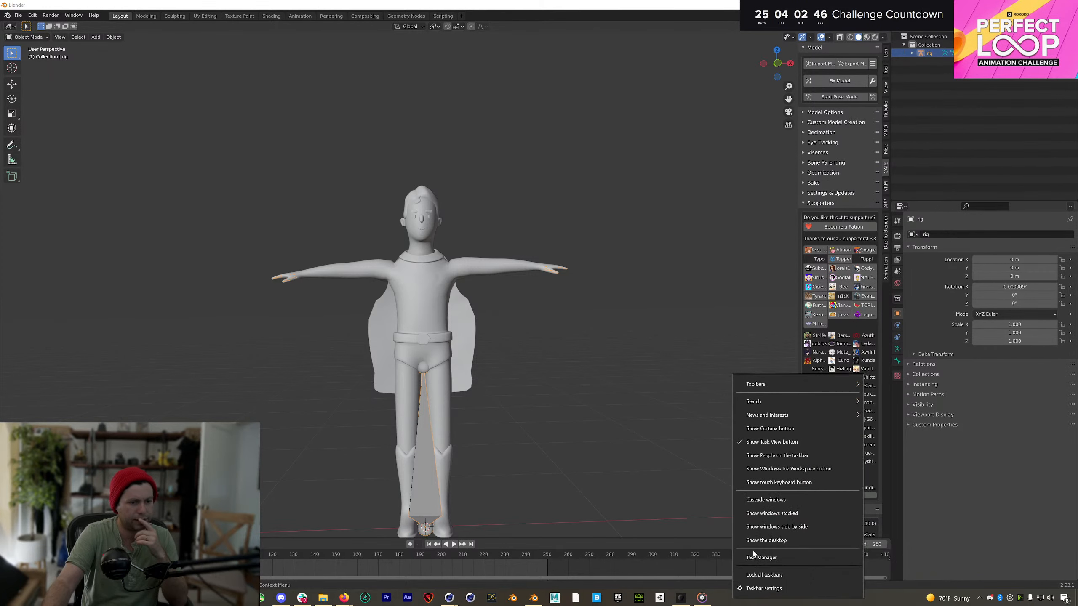
left_click(748, 556)
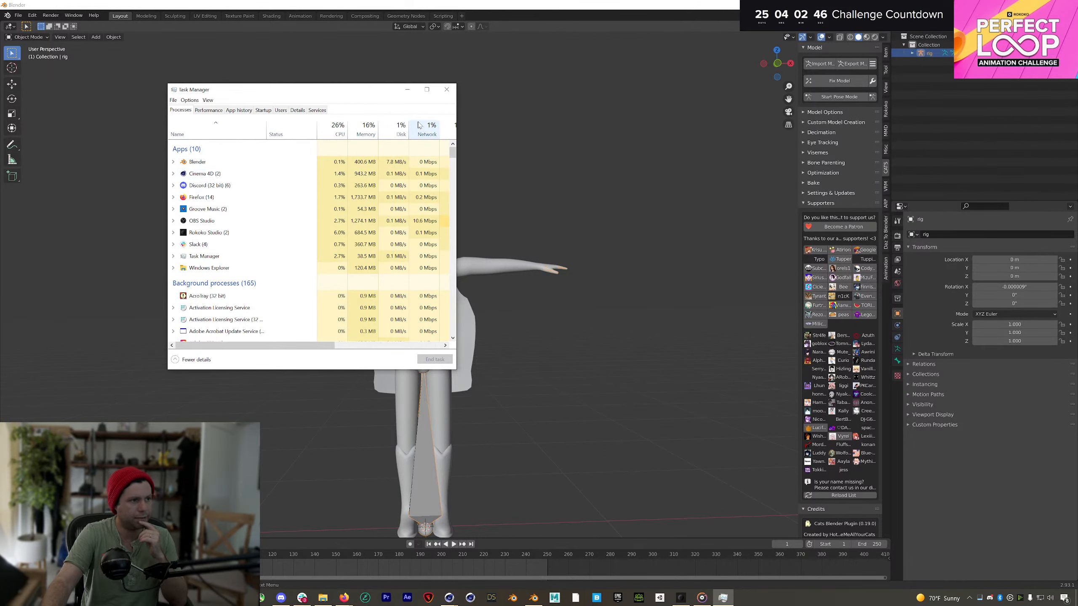
left_click(447, 89)
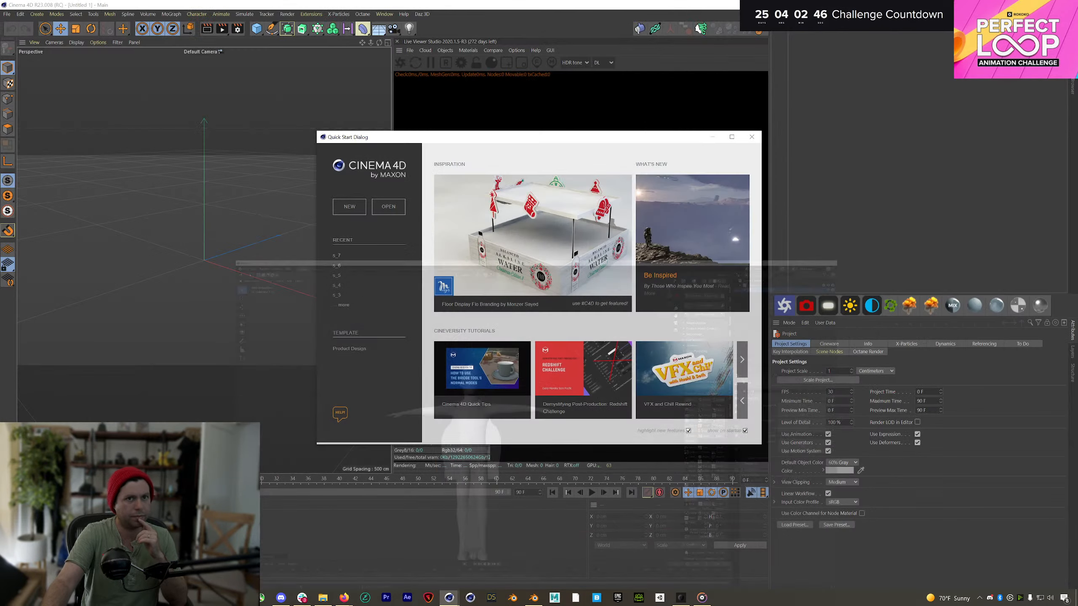
Step: In Cinema 4D, dismiss the Quick Start dialog and open superman.fbx from the Desktop with the default import settings
left_click(756, 140)
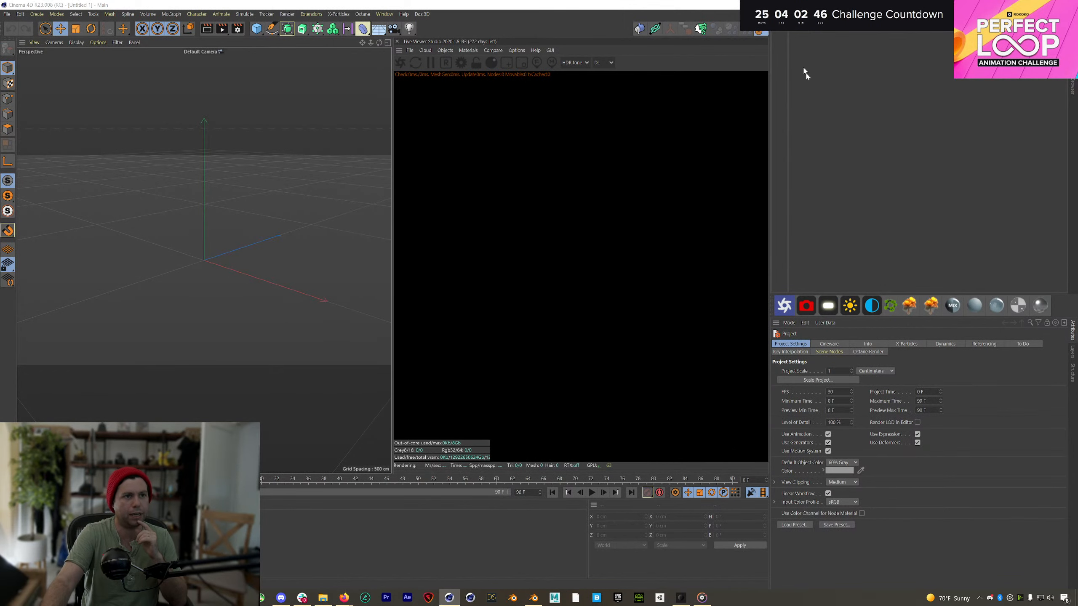
key("ctrl+o")
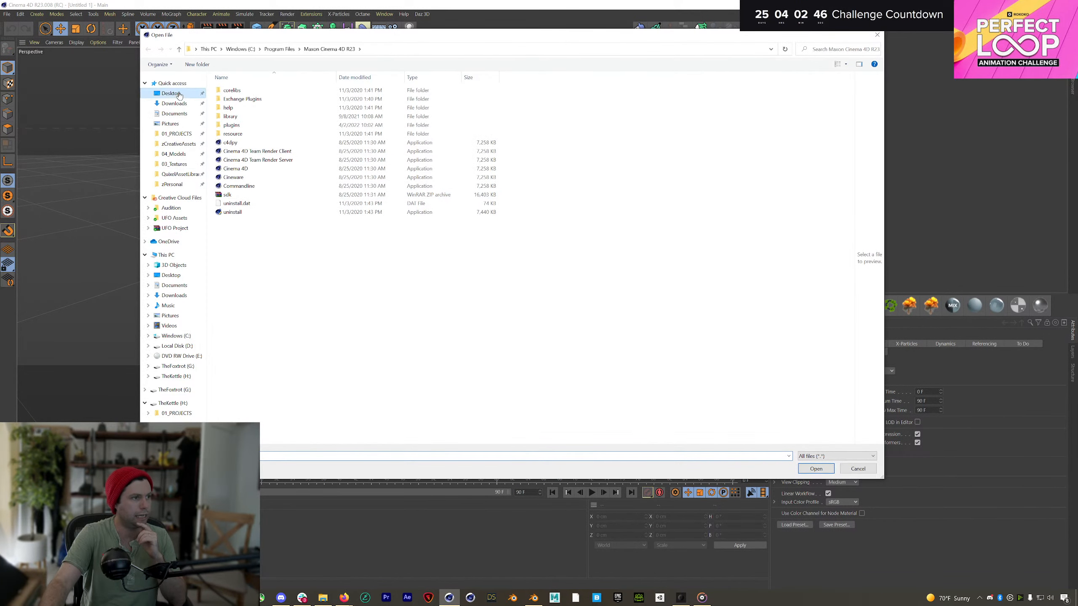
left_click(178, 93)
double_click(256, 125)
left_click(240, 252)
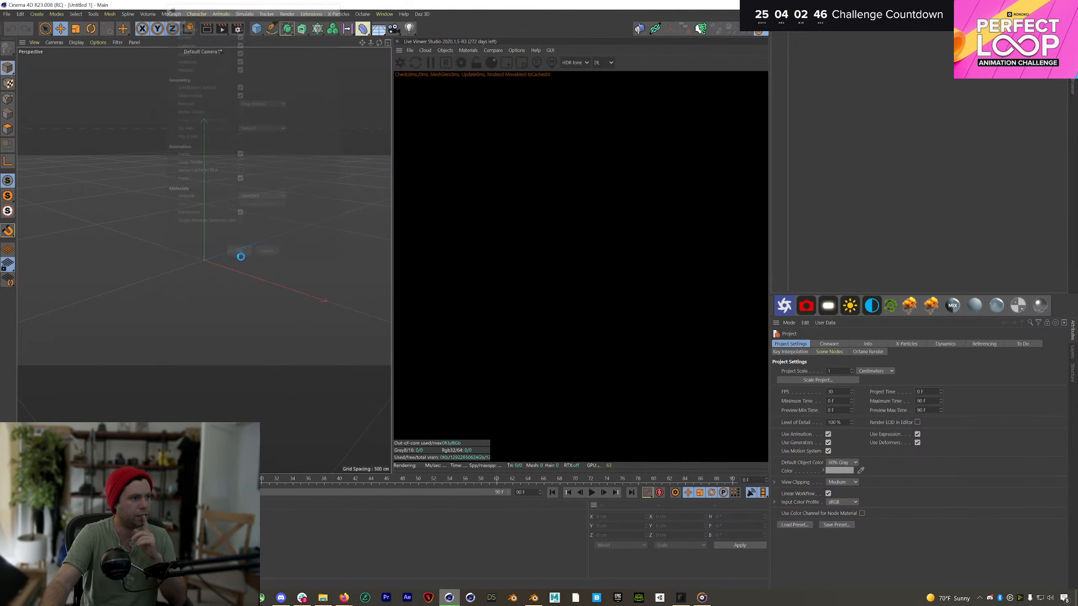
Step: Examine the imported superhero mesh and its skeleton from several angles
scroll(233, 199, "up", 8)
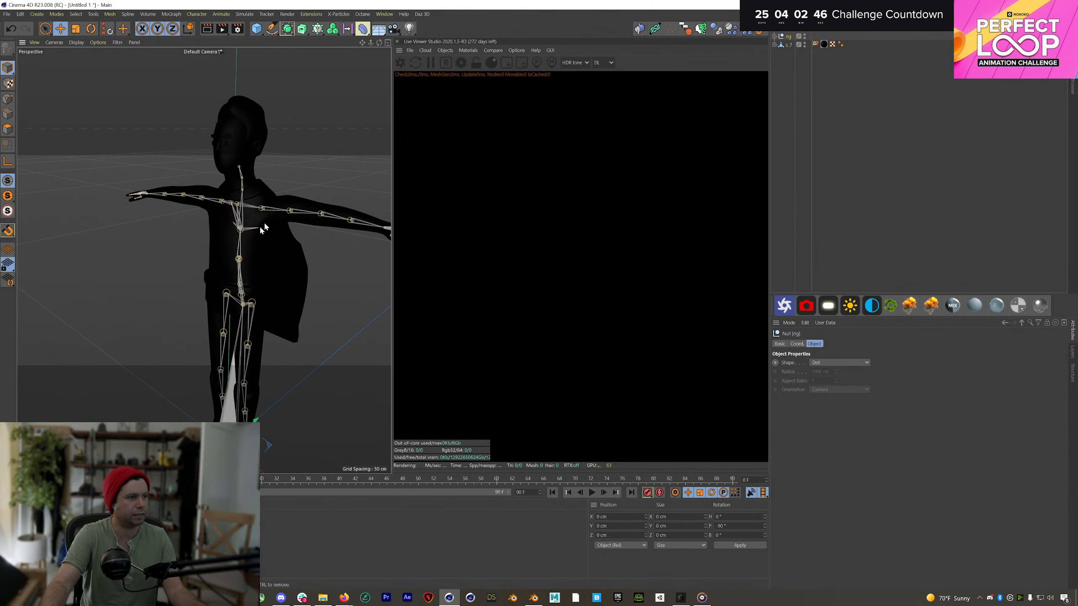
left_click_drag(259, 226, 214, 231, "alt")
left_click(249, 249)
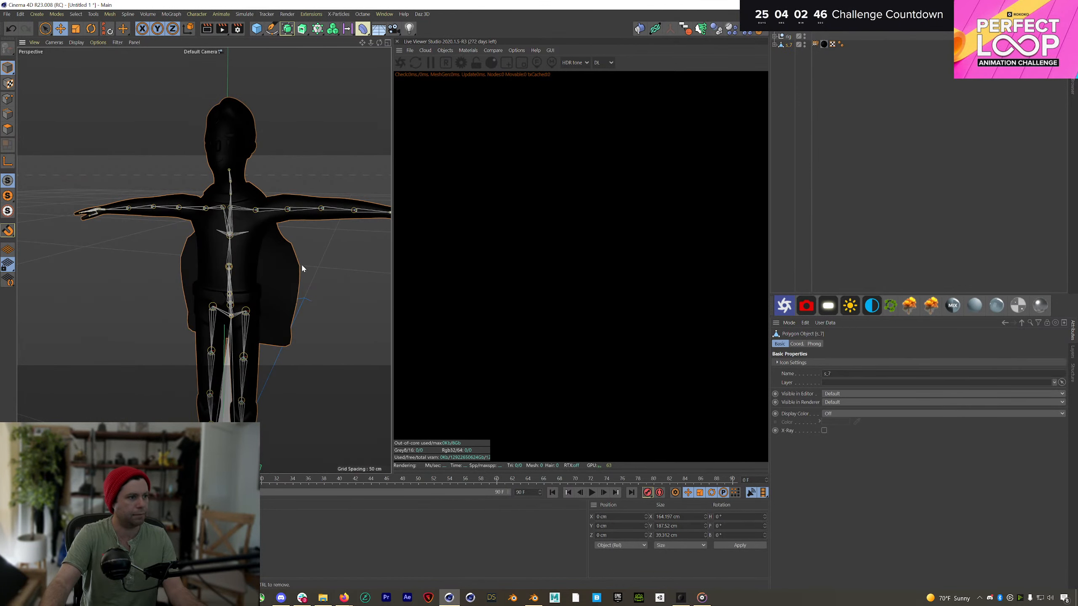
left_click_drag(302, 263, 172, 246, "alt")
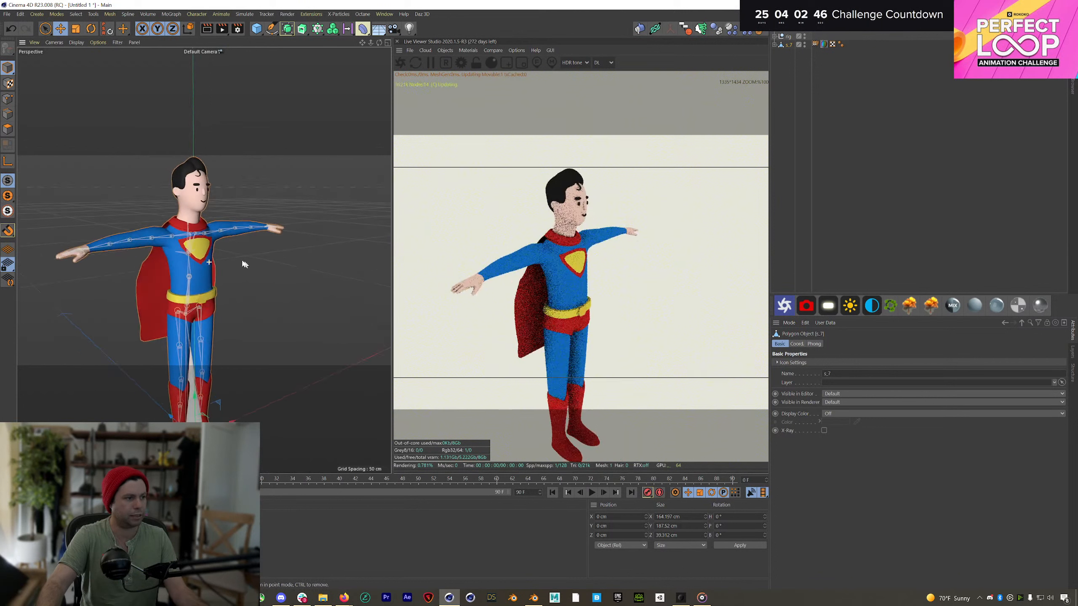
left_click_drag(245, 263, 221, 257, "alt")
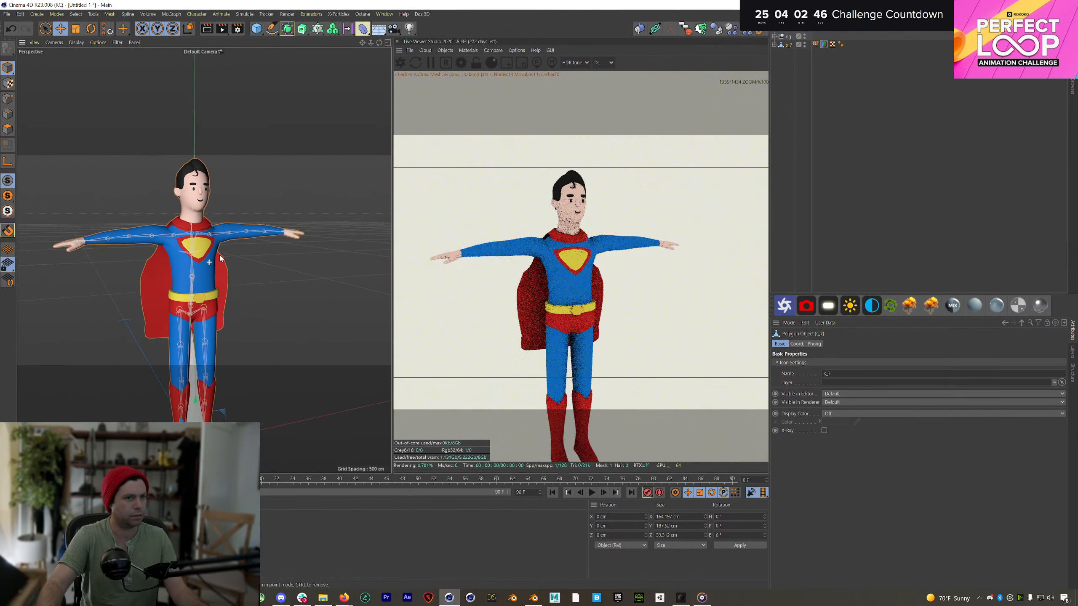
Step: Examine the rig's joint hierarchy, including the DEF-spine chain and everything under MCH-torso.parent, and collapse it again
left_click(776, 40)
left_click(774, 37)
left_click(779, 46)
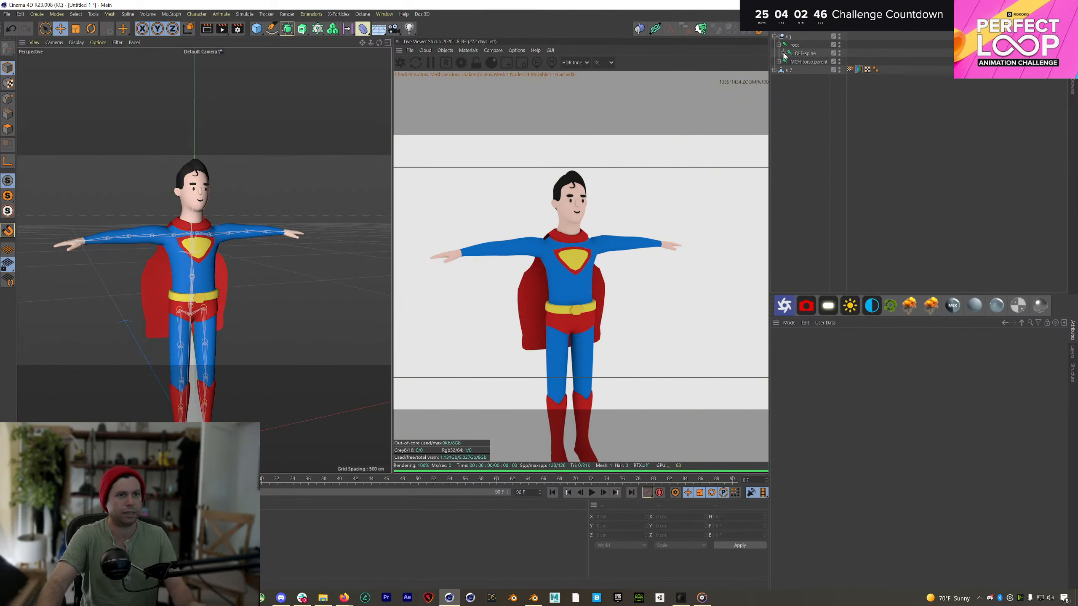
left_click(784, 53)
left_click(788, 62)
left_click(794, 70)
left_click(799, 78)
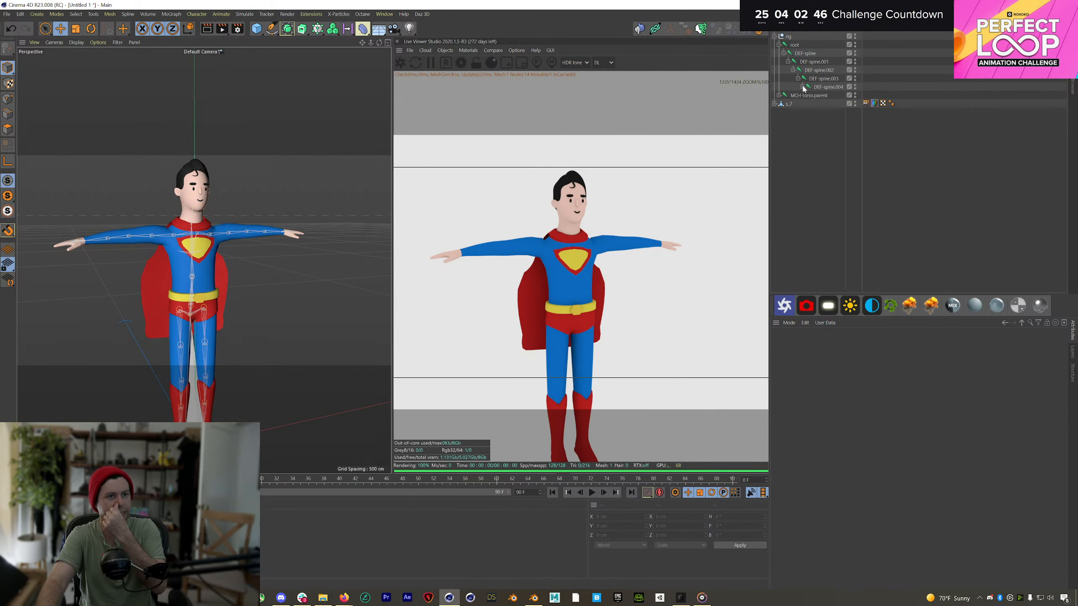
left_click(810, 87)
left_click(803, 87)
left_click(808, 96)
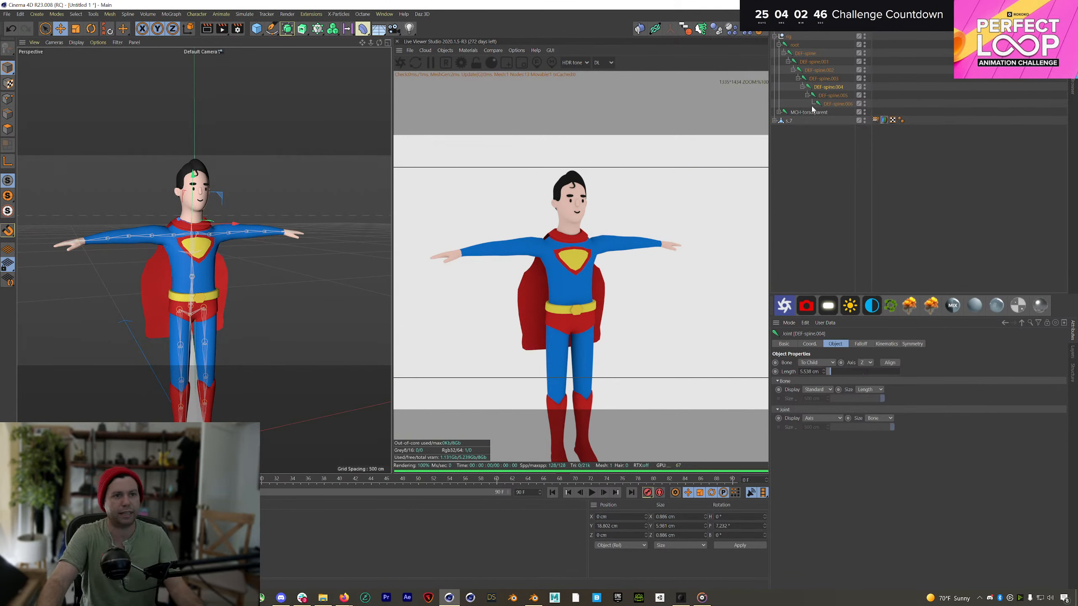
left_click(779, 115)
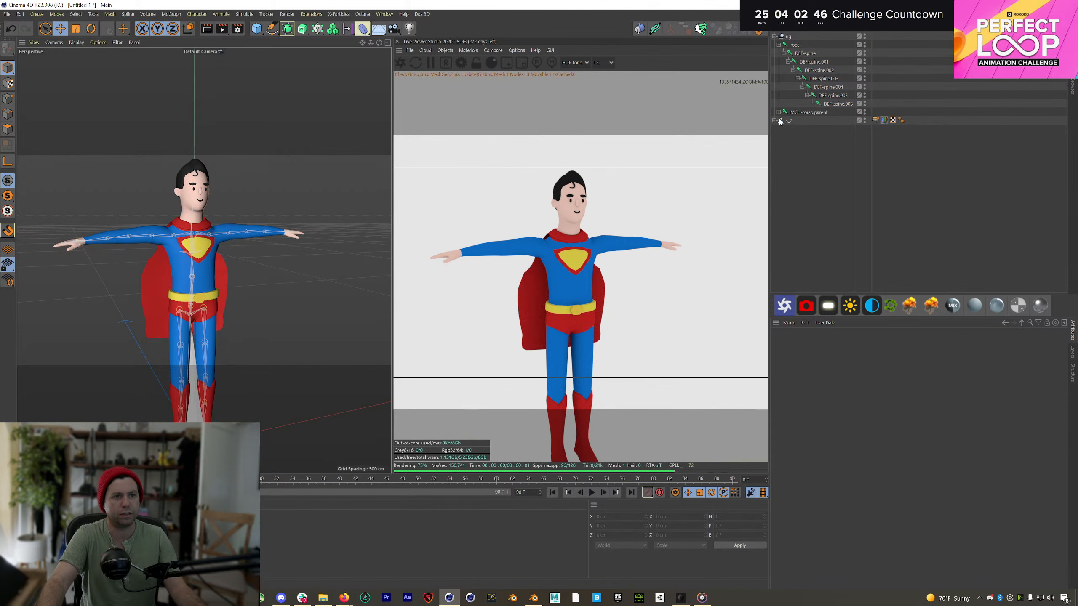
left_click(778, 112, "ctrl")
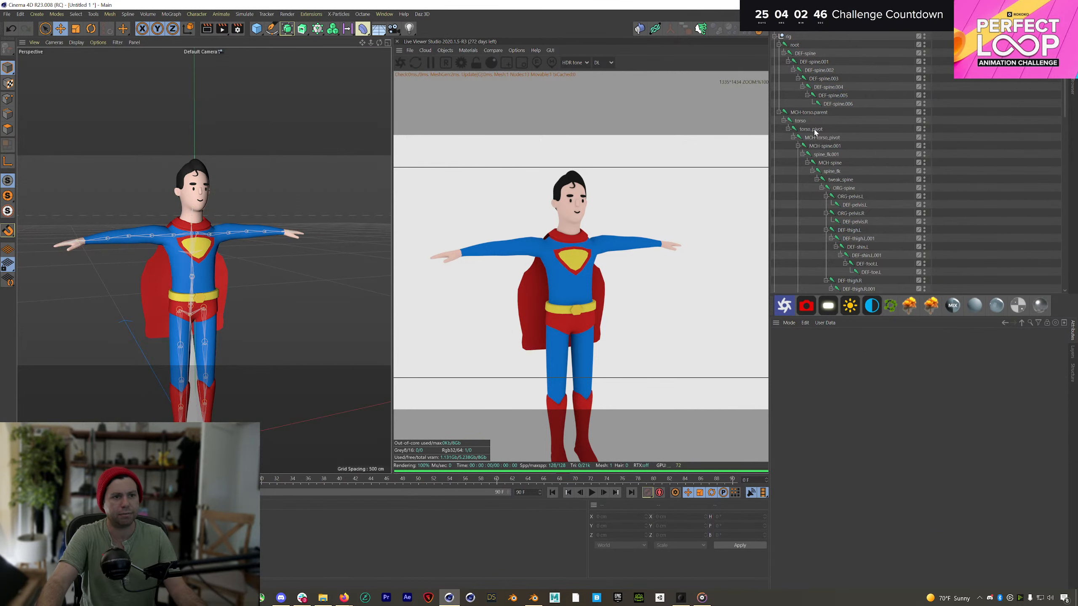
left_click(851, 213)
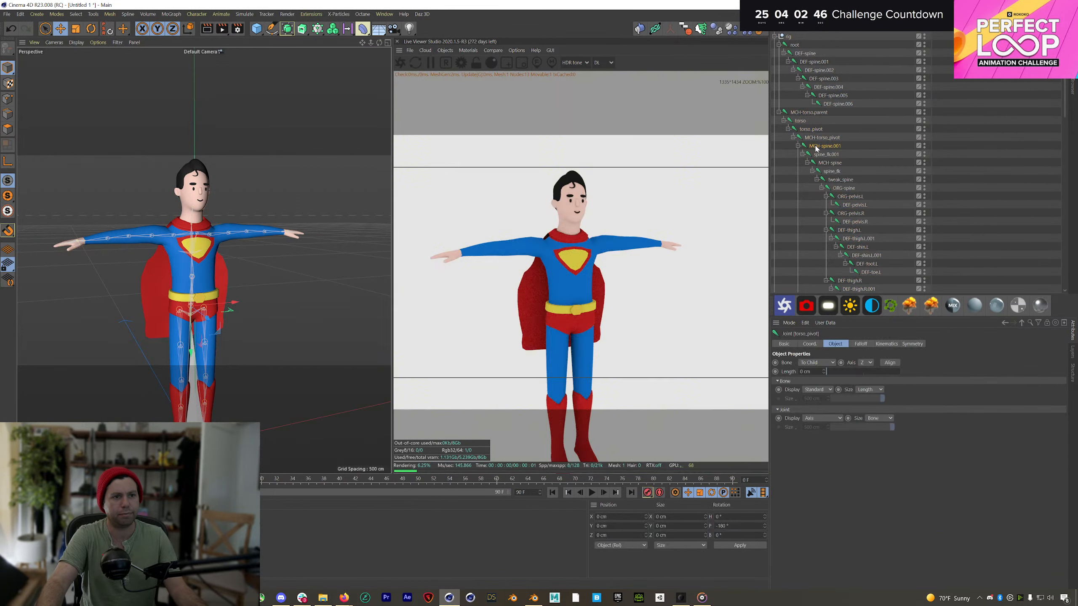
left_click(838, 164)
scroll(868, 180, "down", 10)
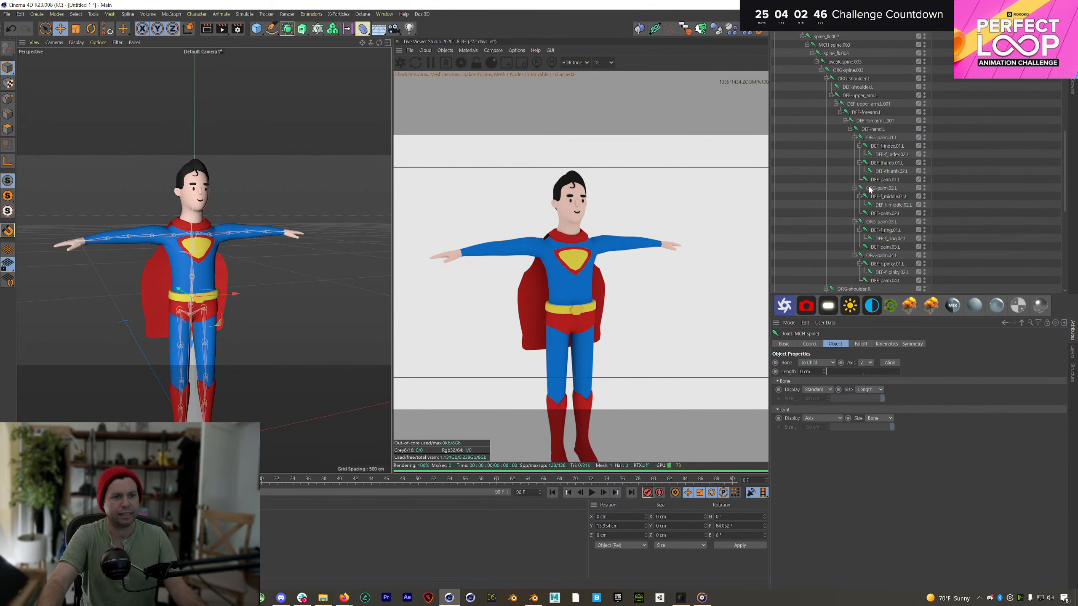
scroll(874, 188, "up", 10)
left_click(775, 37)
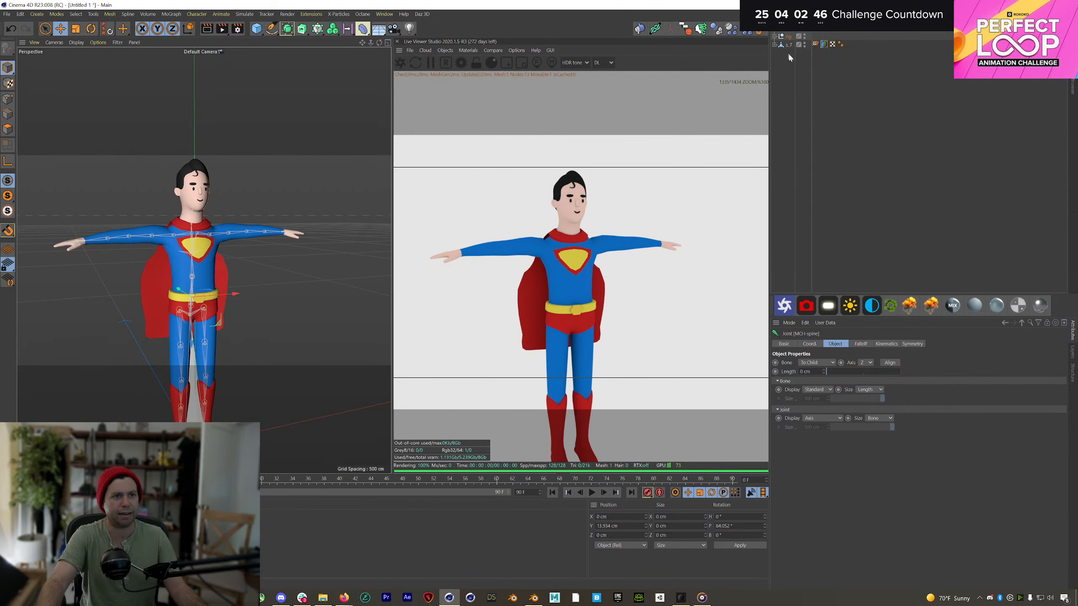
Step: Create a Current State to Object copy of the s_7 mesh, remove the copy's weight tag and delete the original mesh
right_click(789, 44)
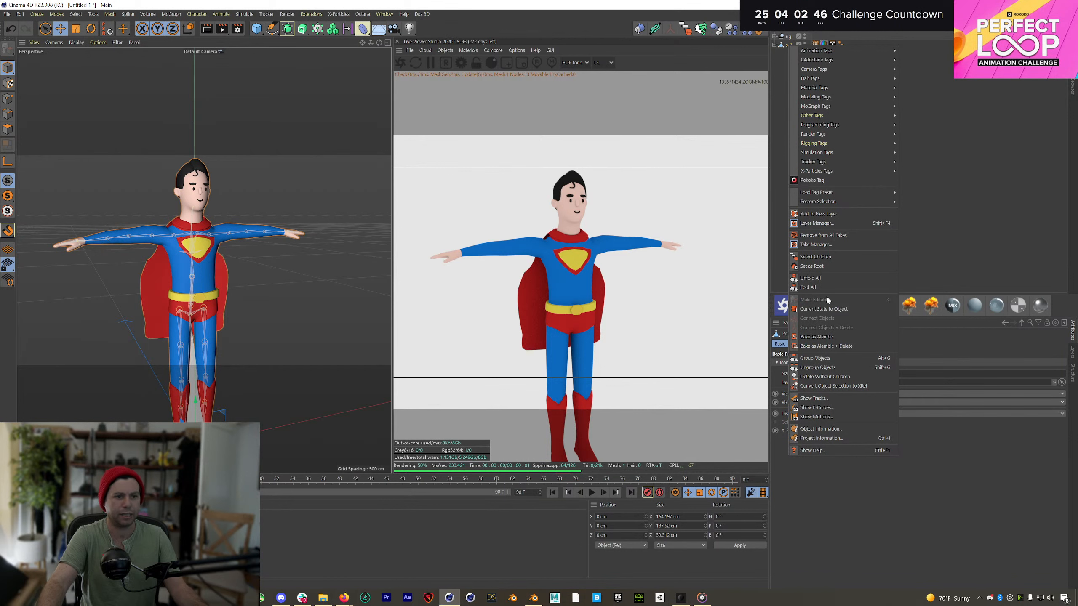
left_click(823, 308)
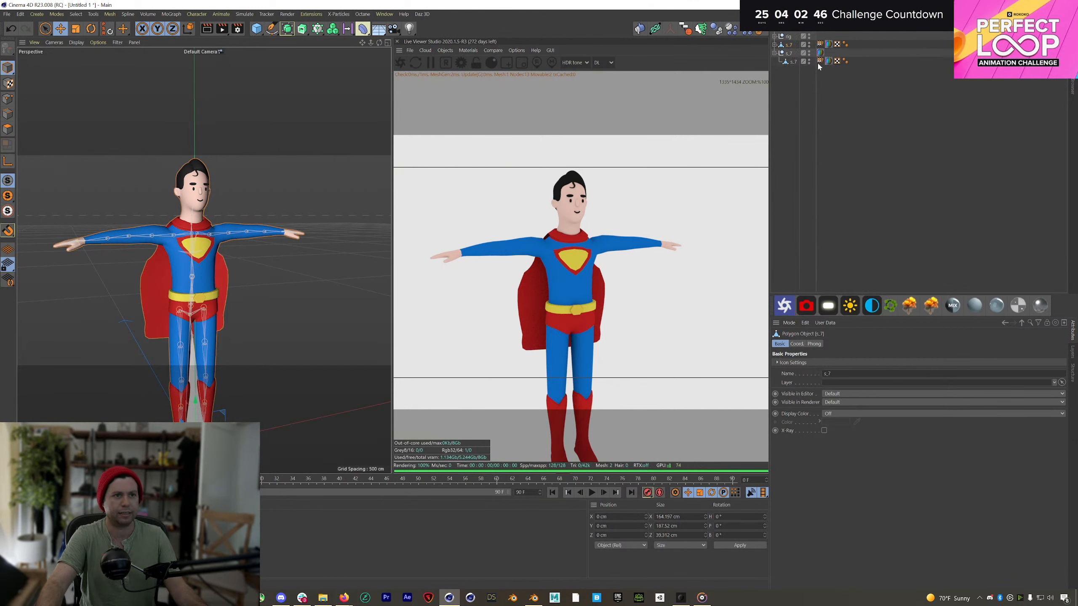
left_click(819, 61)
key("Delete")
left_click(789, 45)
key("Delete")
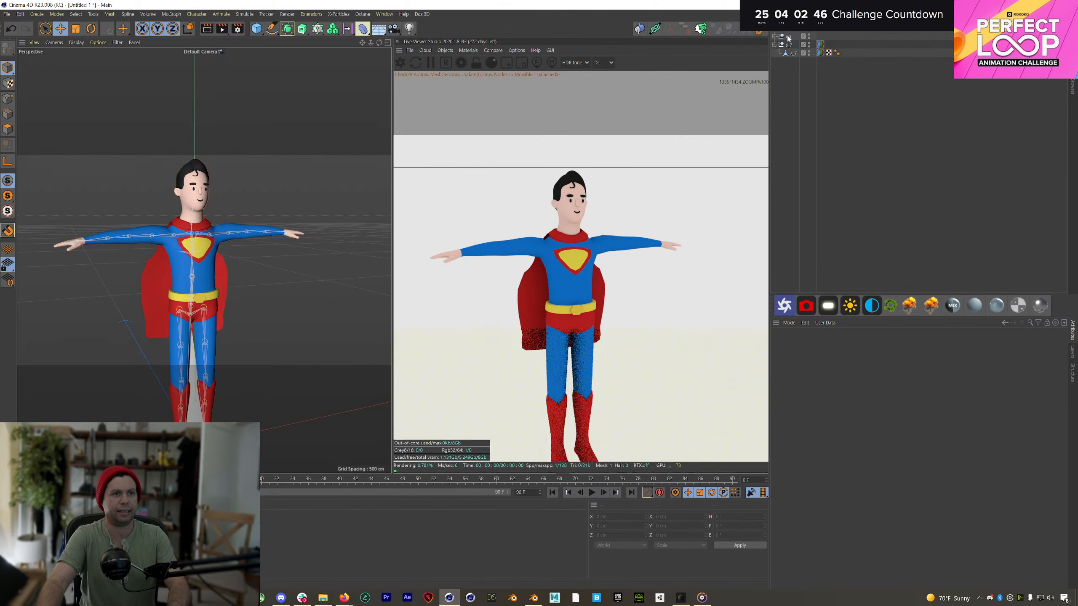
Step: Delete the rig, move the s_7 mesh copy out of its parent null and delete the empty null
left_click(789, 37)
key("Delete")
left_click_drag(792, 45, 785, 49)
left_click(789, 37)
key("Delete")
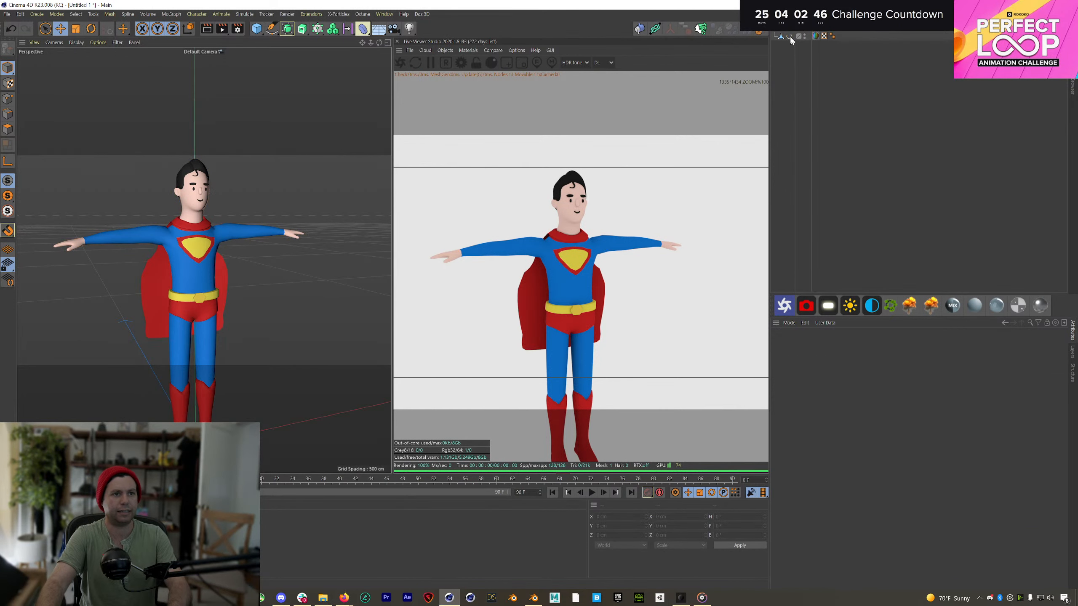
Step: Export the s_7 mesh from the scene as an FBX file named supermanformix, keeping the default export settings
left_click(790, 36)
left_click(6, 15)
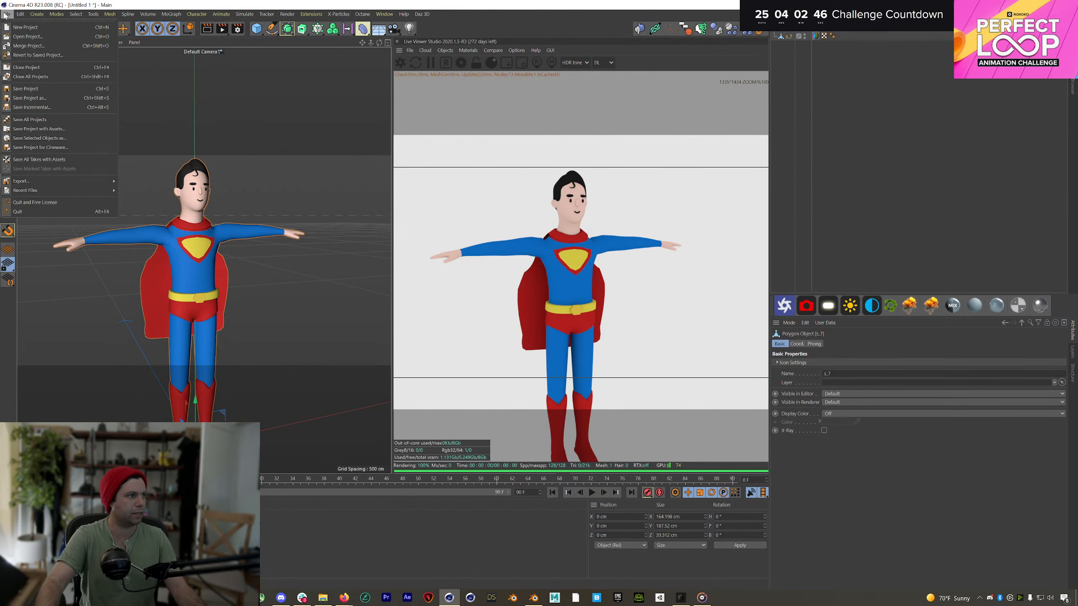
mouse_move(85, 181)
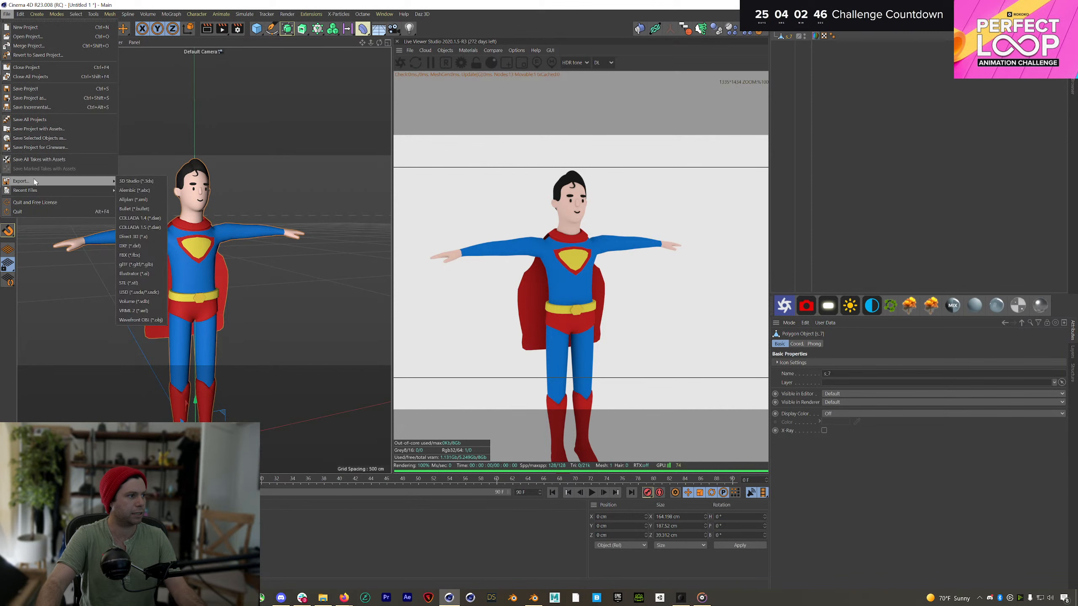
left_click(135, 255)
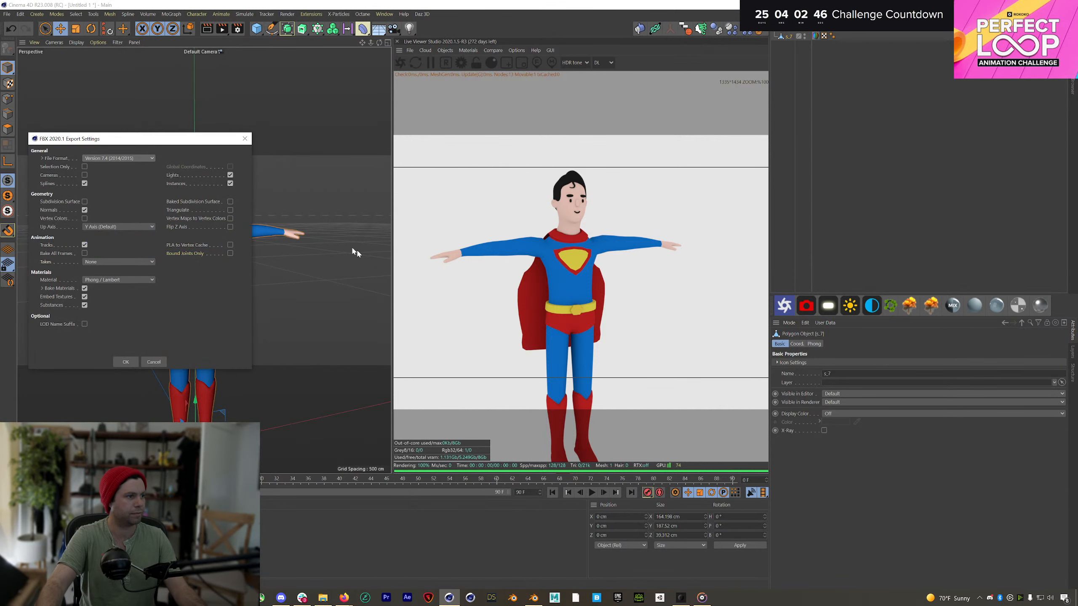
left_click(126, 361)
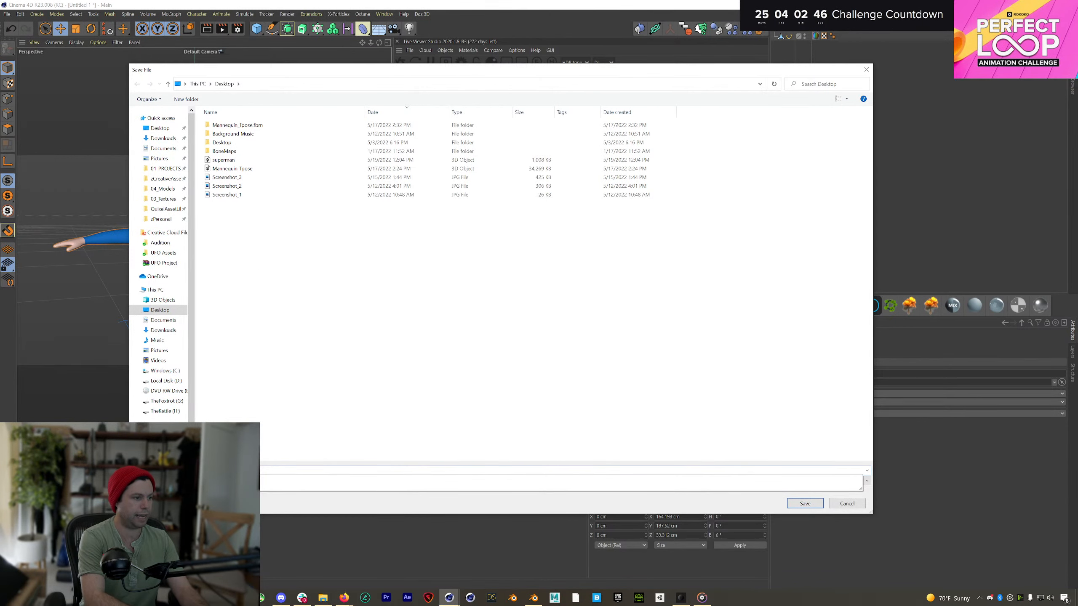
key("Return")
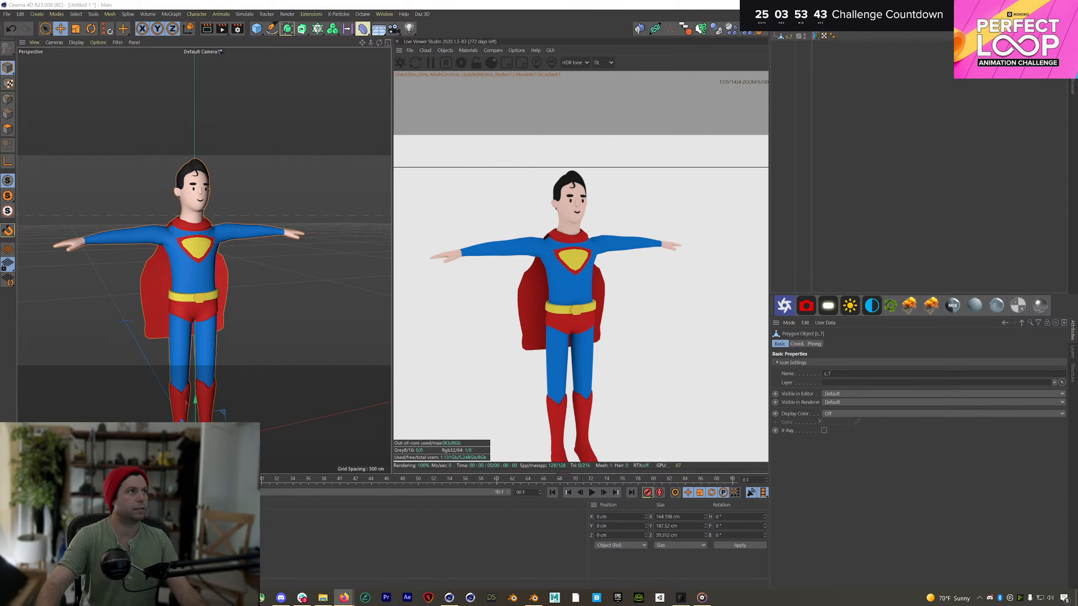
Step: Switch to Firefox and sign in to Mixamo with the Adobe account's e-mail
left_click_drag(511, 0, 514, 165)
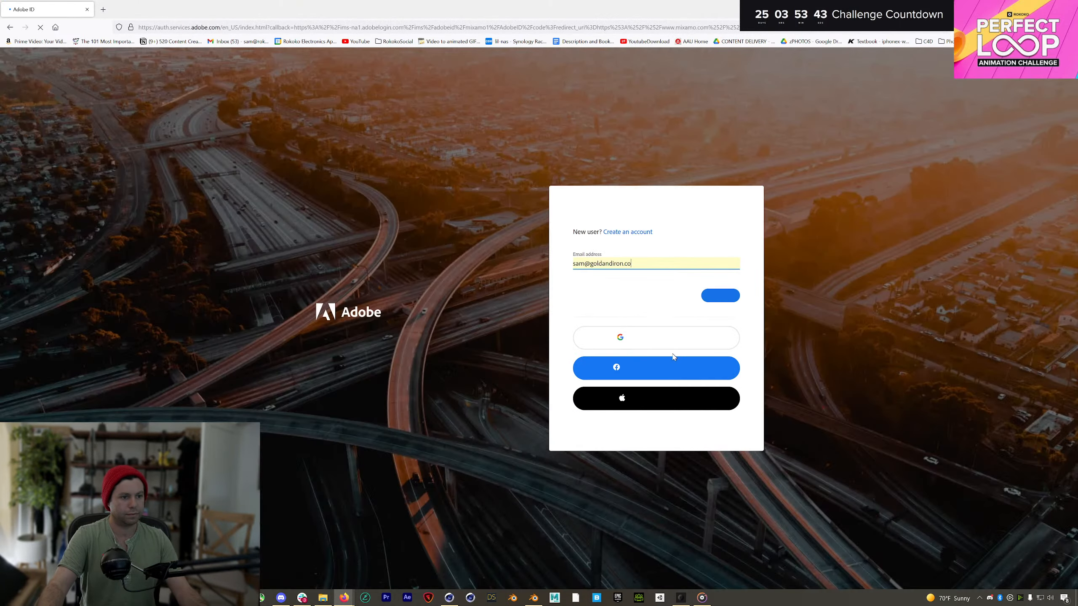
left_click(720, 298)
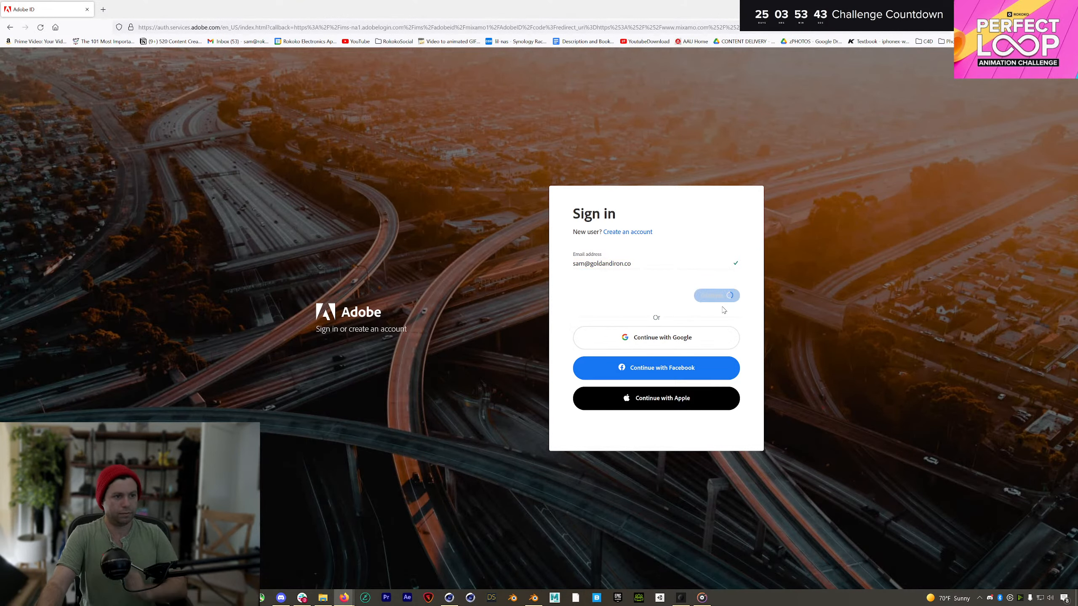
left_click(734, 316)
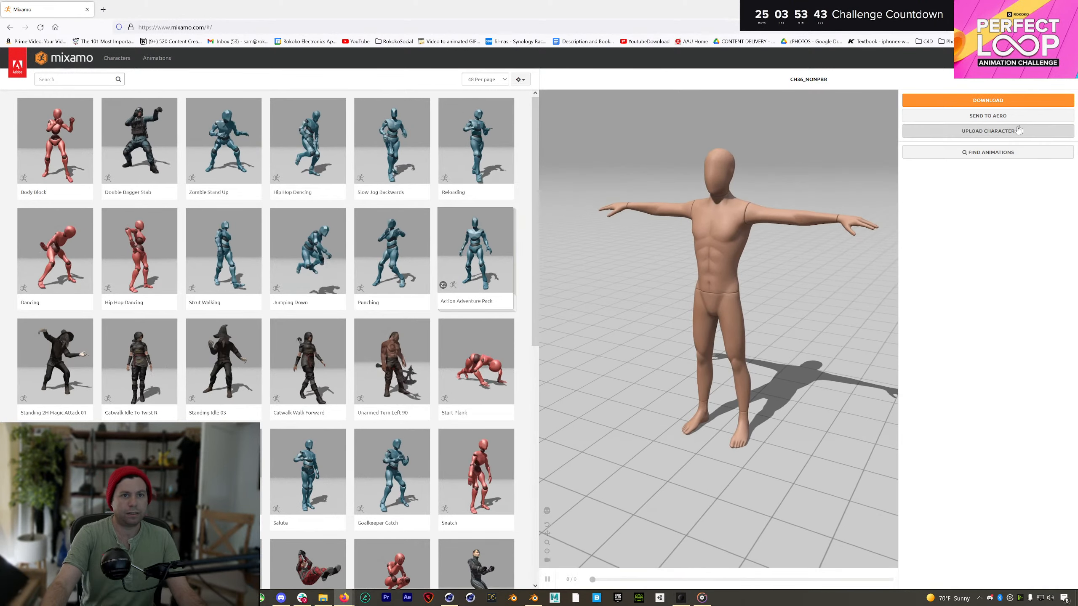
Step: Upload the exported superhero FBX to Mixamo as a new character and accept its front-facing orientation in the Auto-Rigger
left_click(1003, 132)
left_click(492, 255)
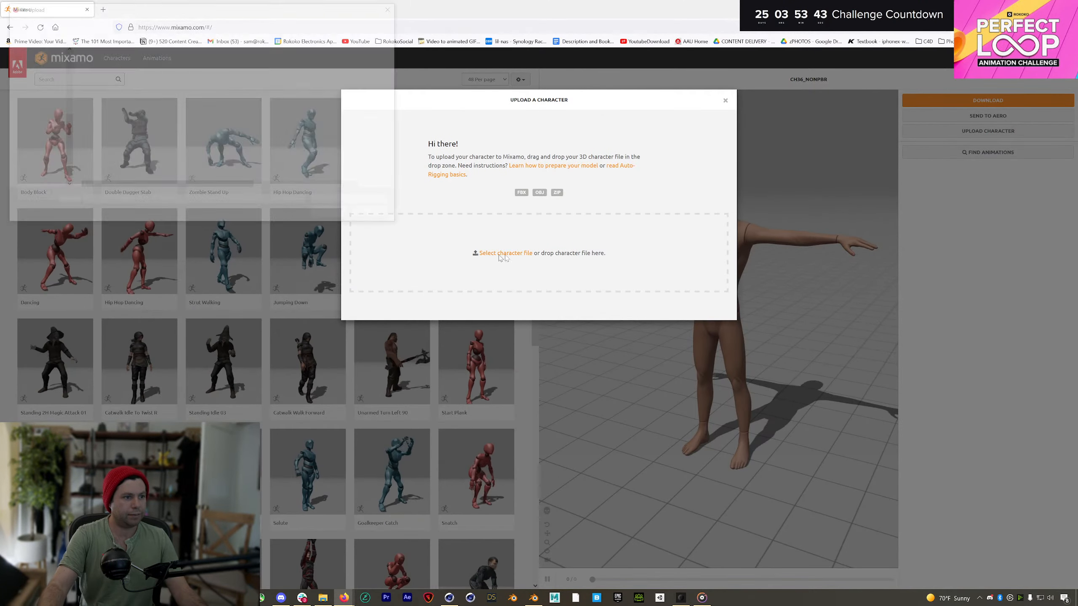
double_click(108, 97)
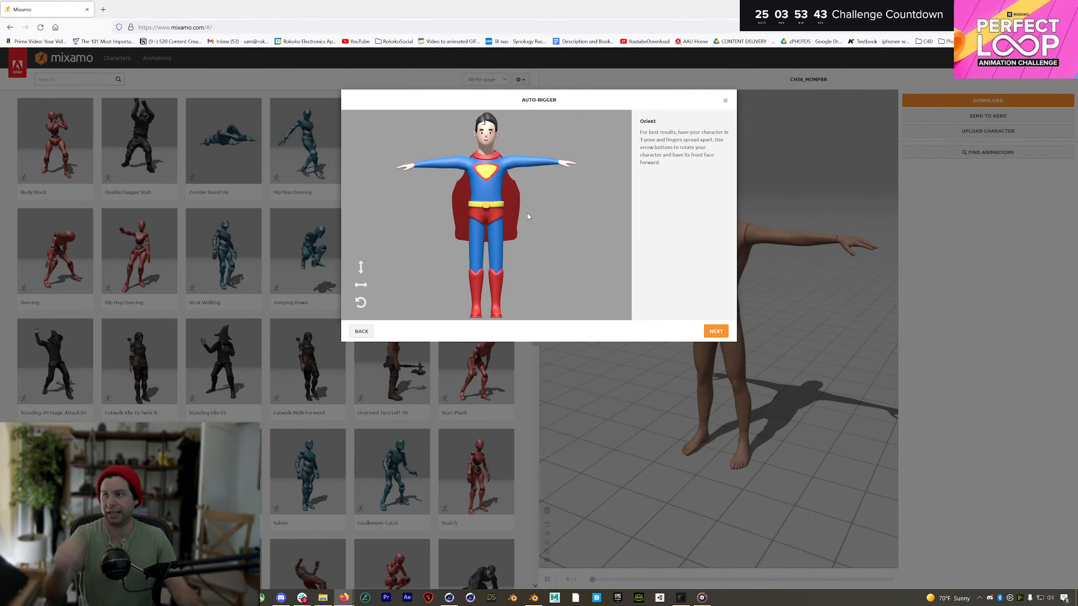
left_click(717, 333)
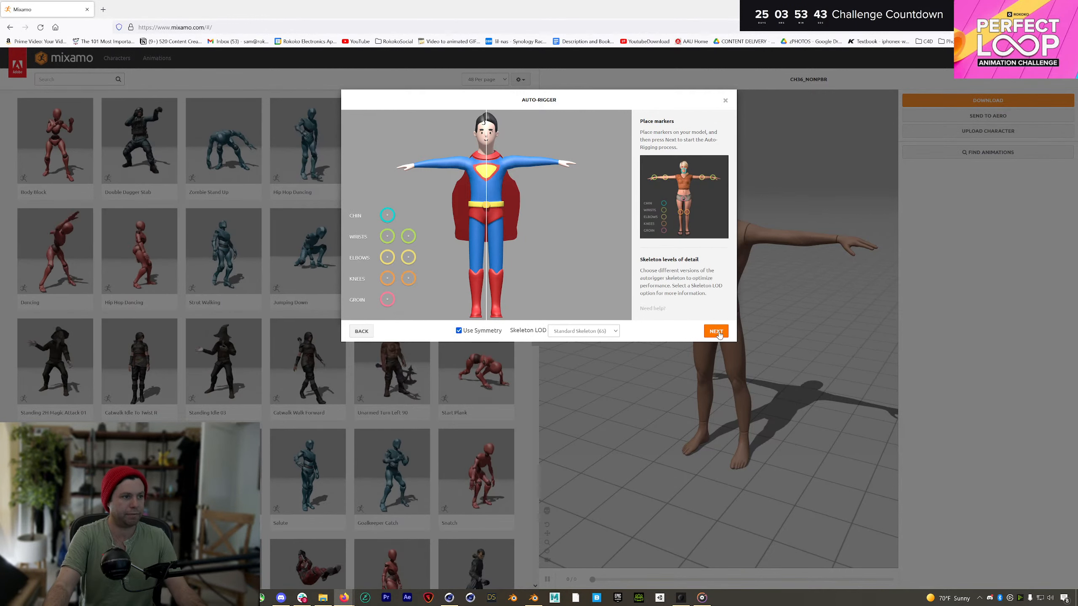
Step: Place the chin, wrist, elbow, knee and groin markers with symmetry on and submit them for auto-rigging with Standard Skeleton (65)
mouse_move(387, 215)
left_mouse_down()
mouse_move(478, 171)
mouse_move(486, 144)
left_mouse_up()
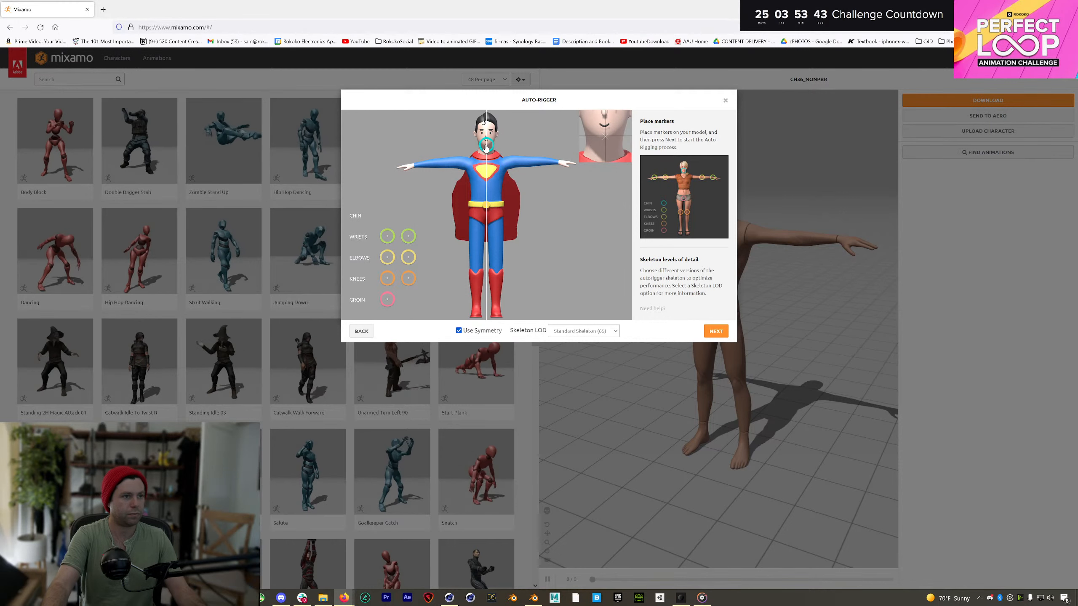
left_click_drag(412, 237, 417, 169)
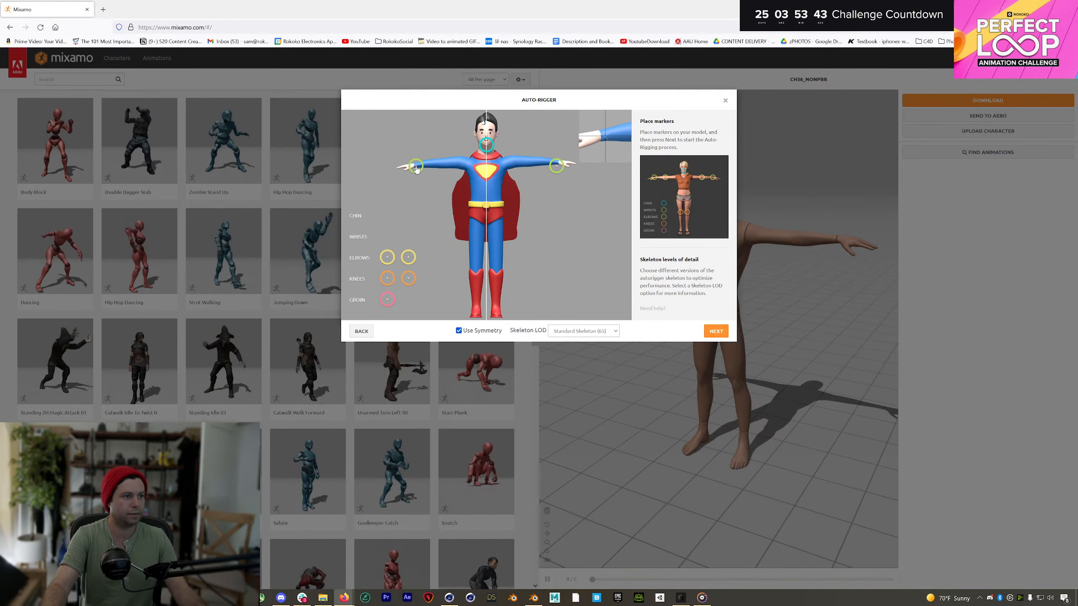
left_click_drag(387, 257, 446, 165)
mouse_move(387, 278)
left_mouse_down()
mouse_move(405, 299)
mouse_move(476, 264)
left_mouse_up()
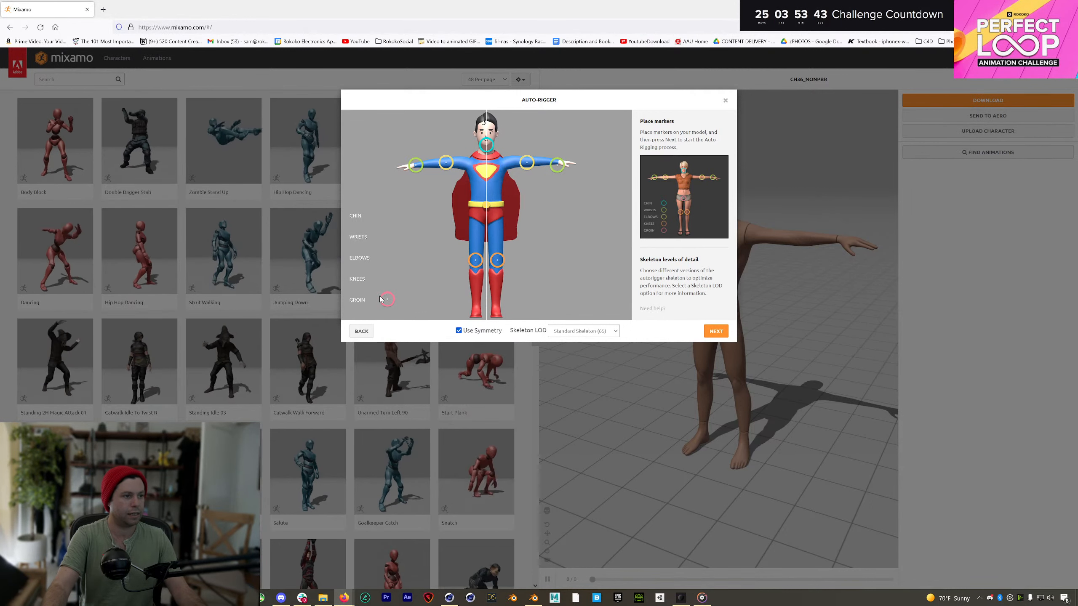
mouse_move(380, 298)
left_mouse_down()
mouse_move(457, 224)
mouse_move(487, 221)
left_mouse_up()
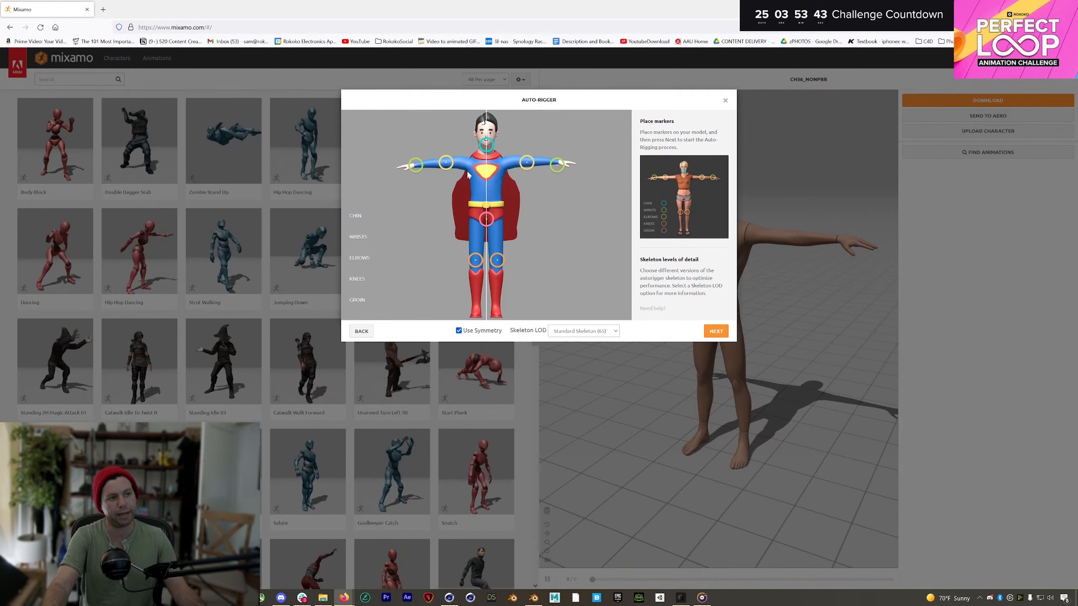
left_click(716, 331)
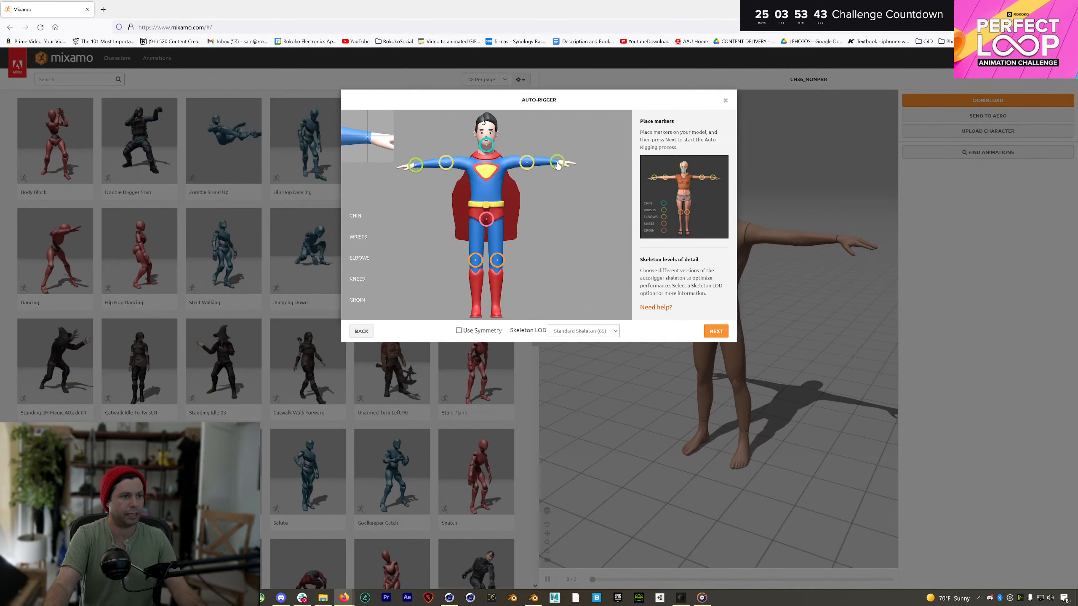
Step: With symmetry off, fine-tune one wrist, the groin and the chin markers, rerun the auto-rigging and accept the rigged character
left_click_drag(558, 165, 559, 166)
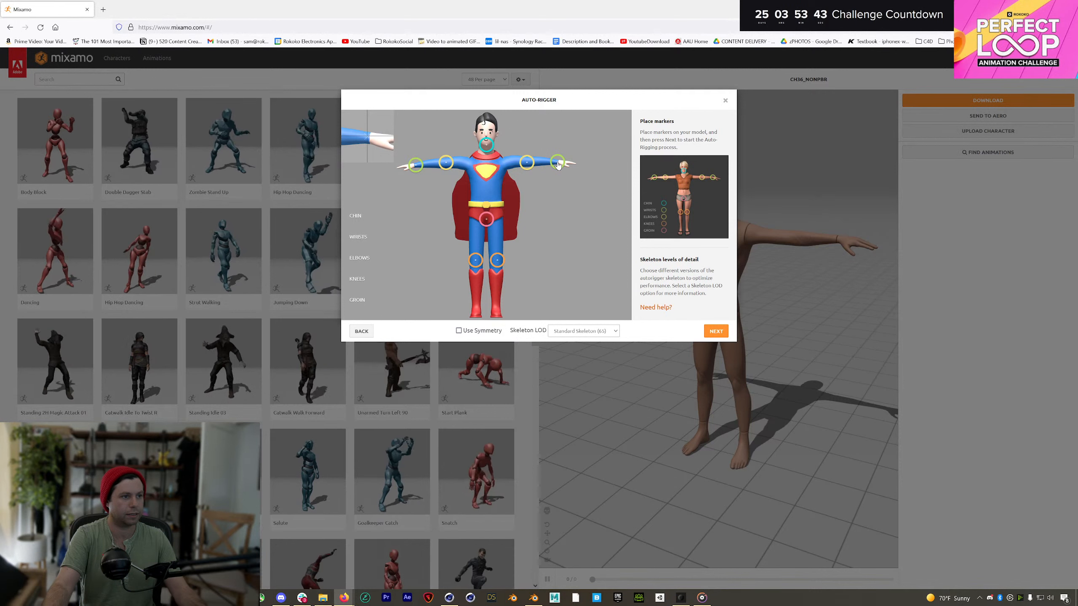
left_click_drag(486, 221, 488, 213)
left_click_drag(486, 148, 487, 147)
left_click(724, 332)
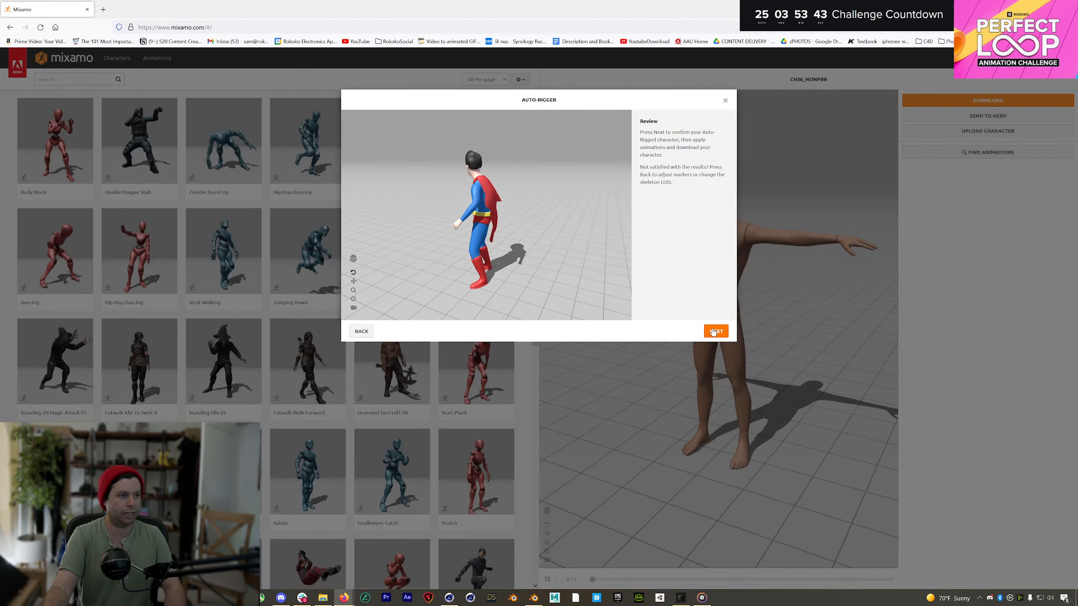
left_click(713, 332)
left_click(715, 330)
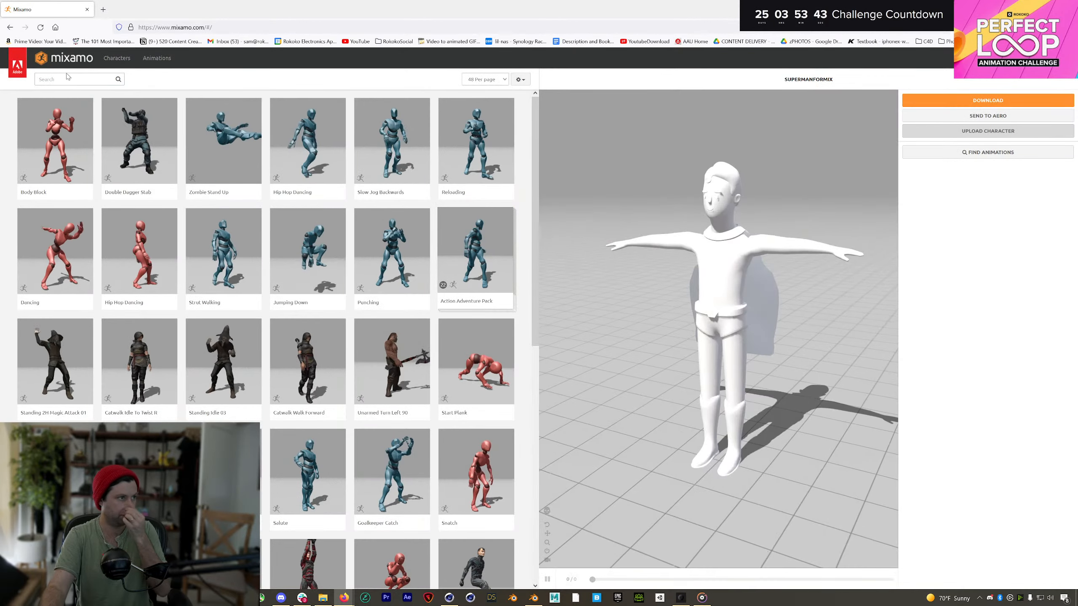
Step: Search the animations for tpose, apply T-Pose to the rigged superhero and download it
left_click(68, 79)
type("tpose")
key("Return")
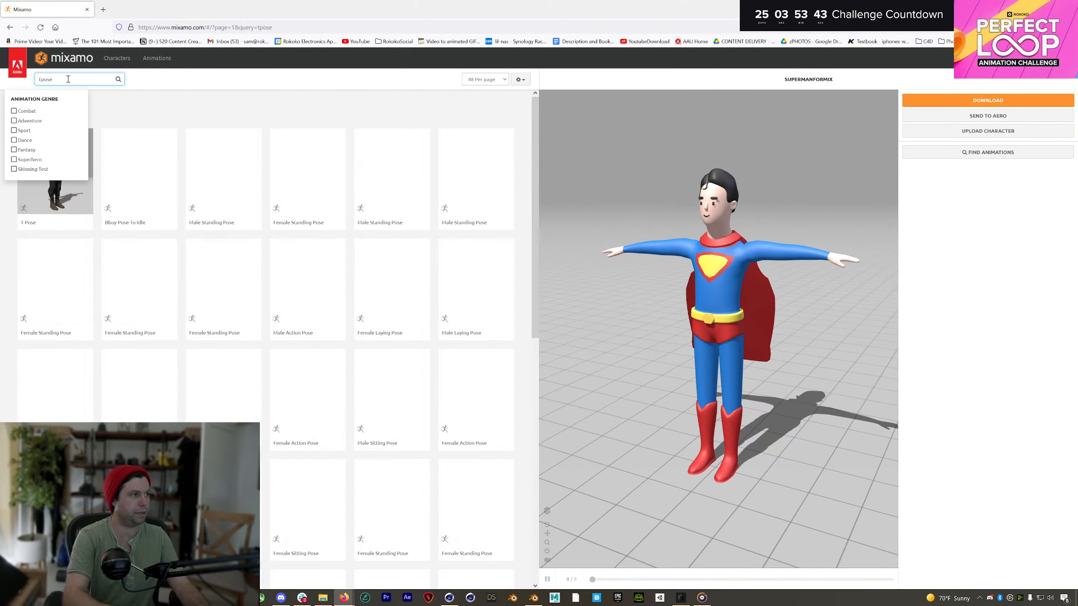
left_click(56, 169)
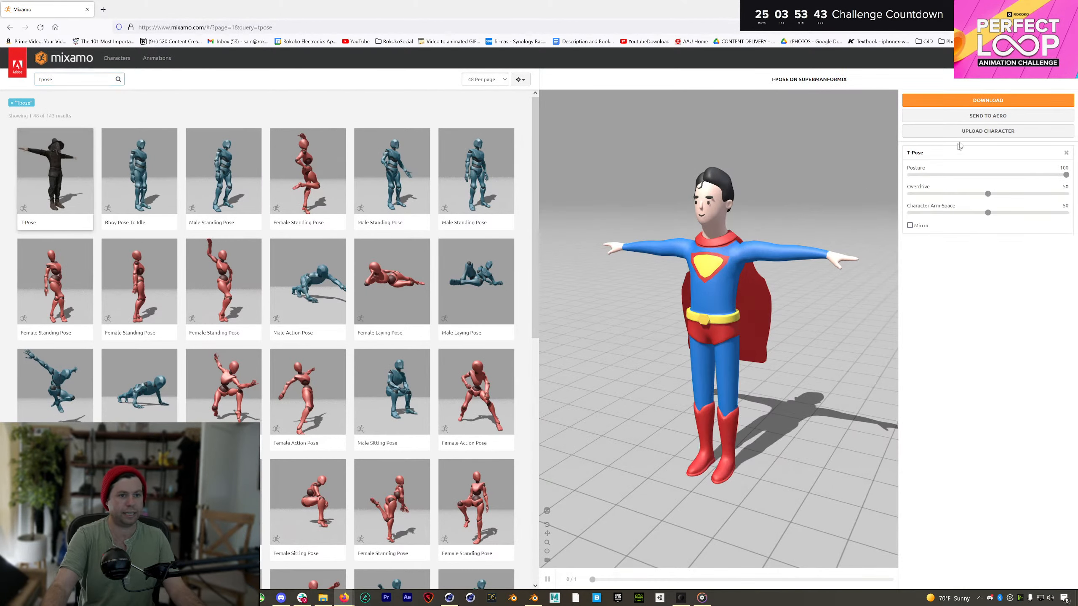
left_click(972, 101)
left_click(657, 203)
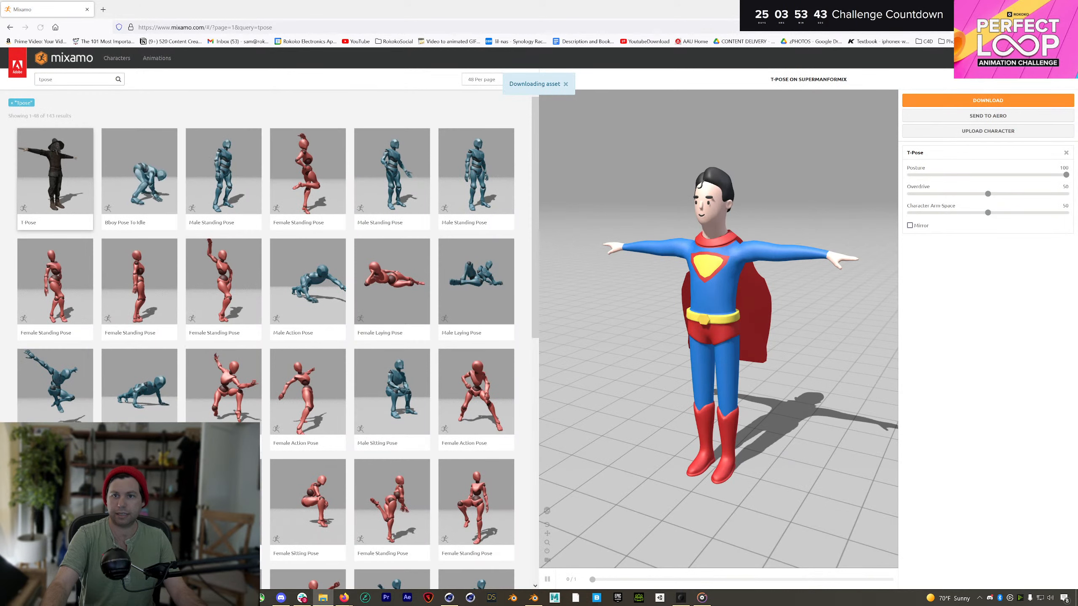
Step: Put the downloaded T-Pose file into the ithappy_LowPoly_Superheroes folder and rename it Superman_MixamoRig
left_click(322, 598)
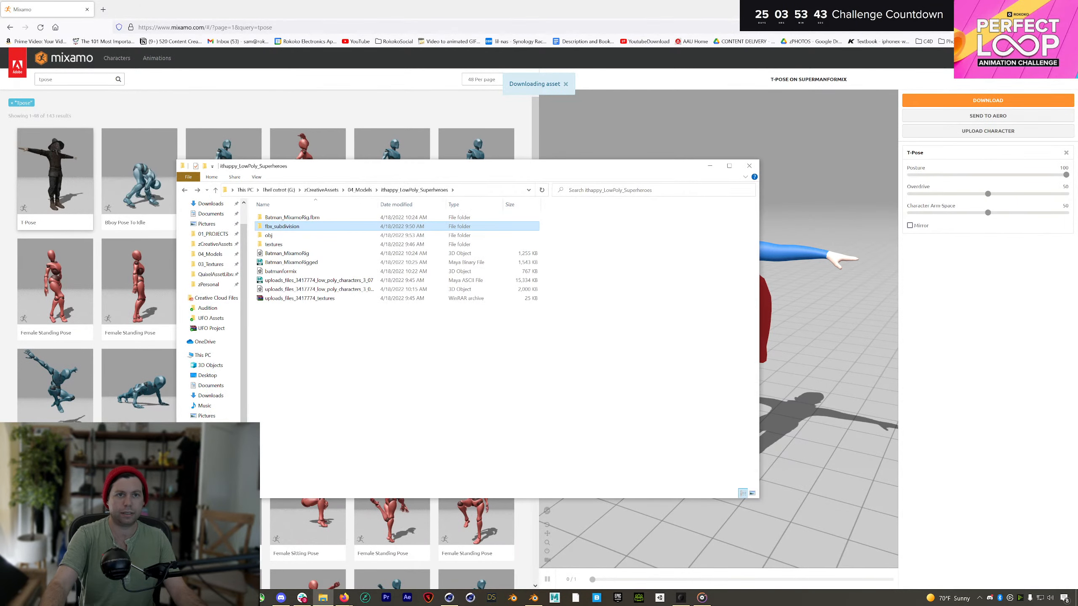
left_click(1021, 28)
left_click_drag(878, 47, 378, 402)
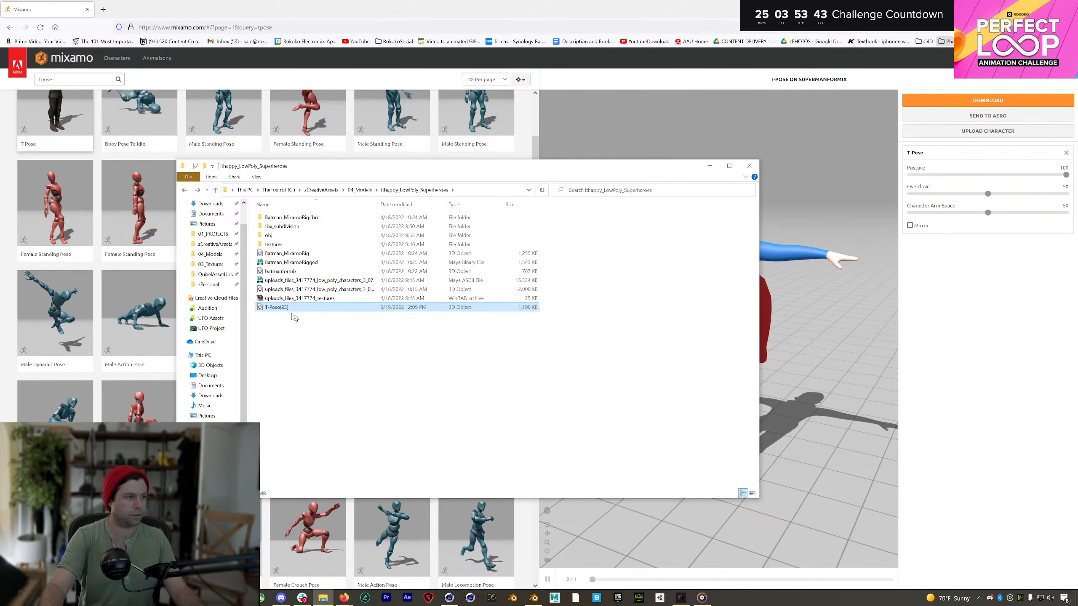
left_click(272, 308)
type("Superman")
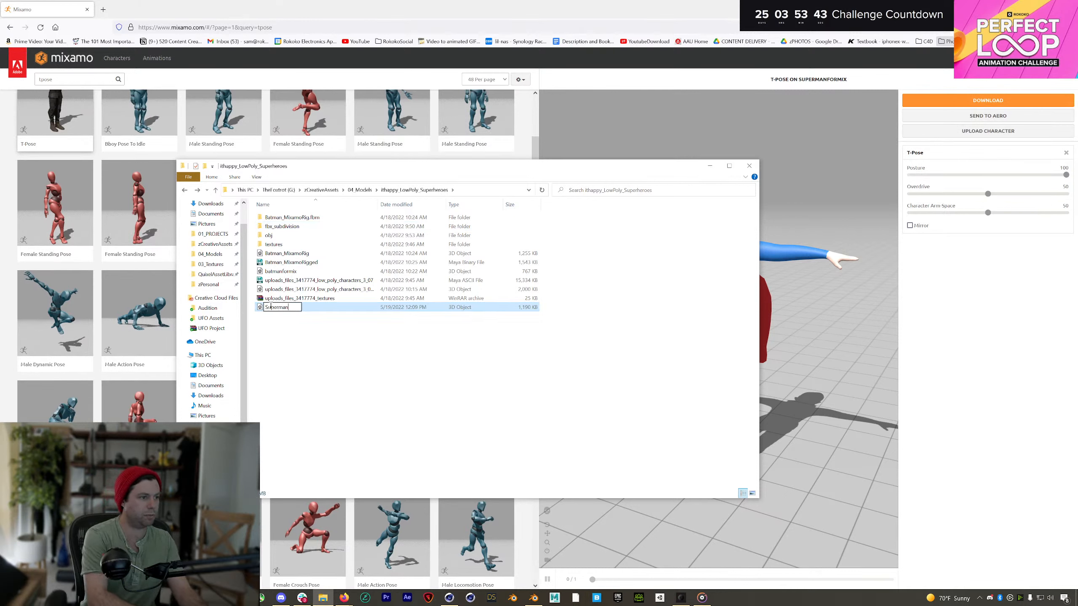
type("_MixamoRig")
key("Return")
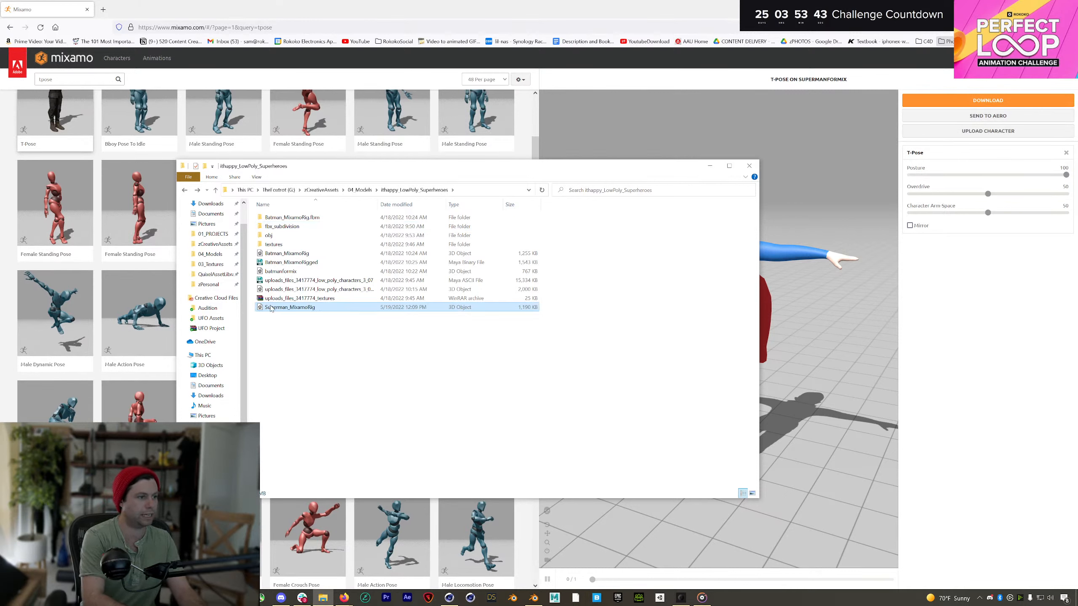
Step: Launch Maya, close the Mixamo page, put Cinema 4D and the file window away and dismiss Maya's What's New dialog
left_click(554, 599)
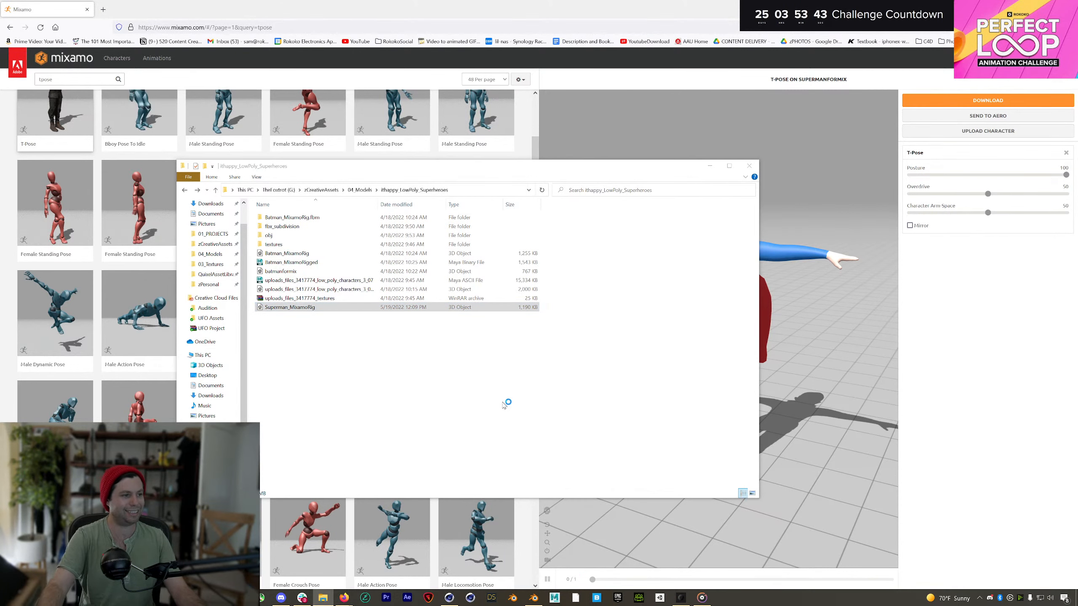
left_click(87, 9)
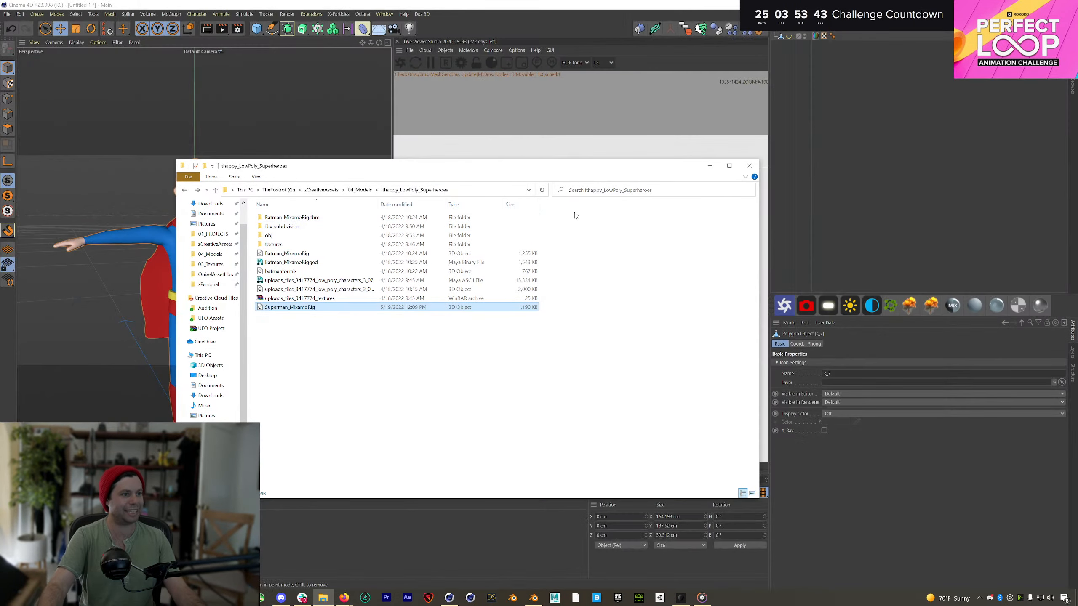
left_click(989, 133)
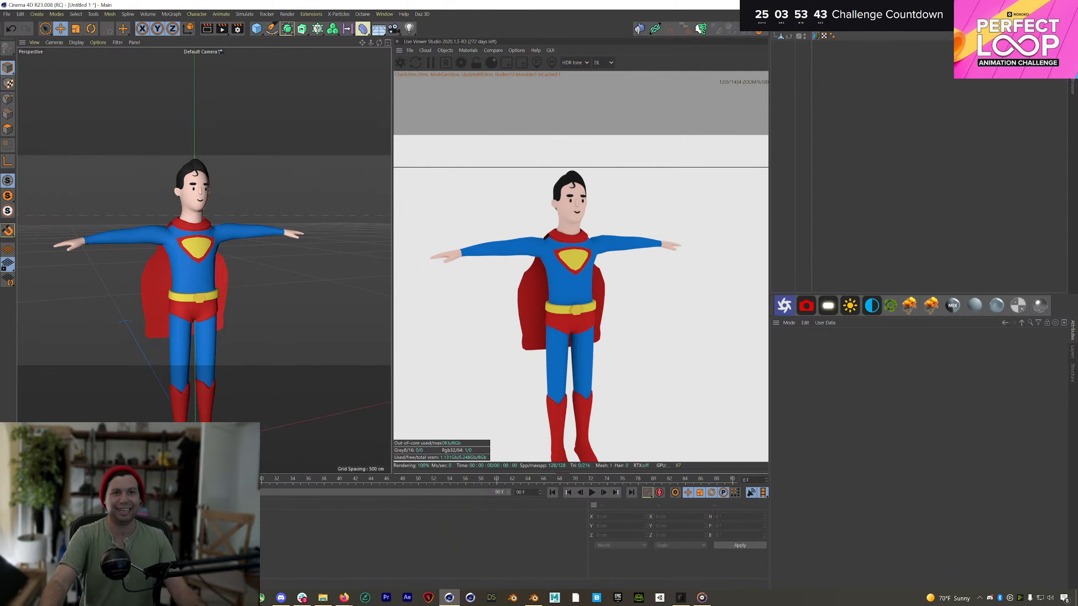
left_click(1028, 5)
left_click_drag(491, 171, 573, 137)
left_click(480, 326)
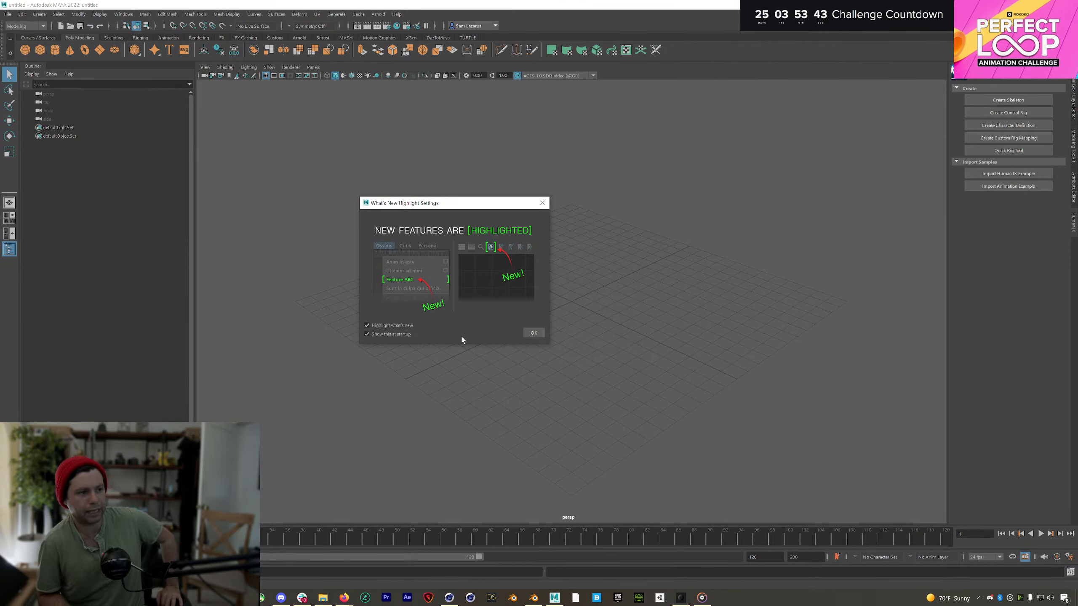
left_click(534, 332)
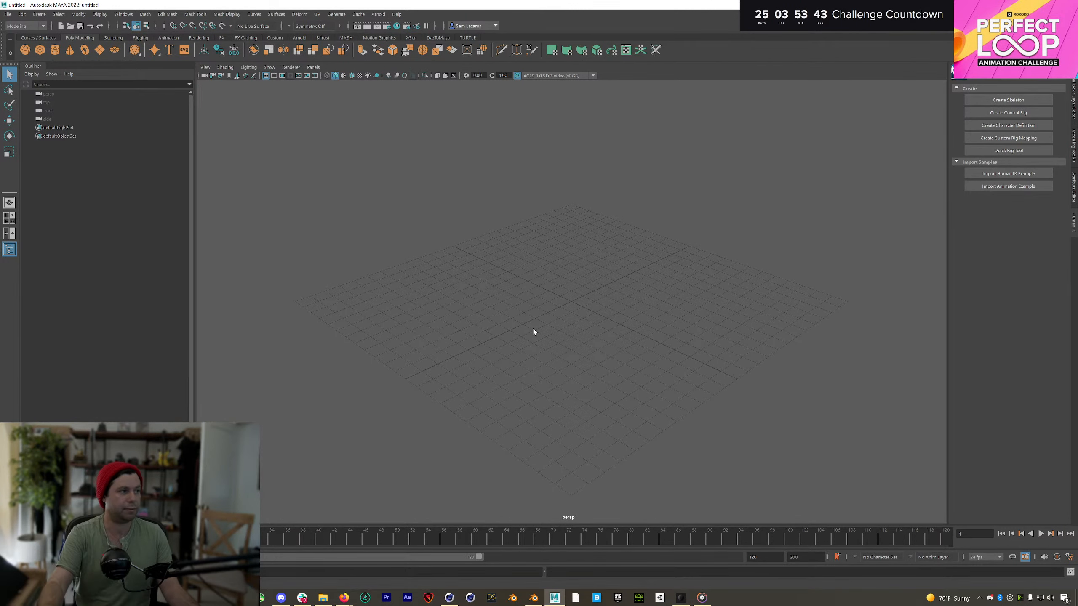
Step: Import Superman_MixamoRig.fbx from the ithappy_LowPoly_Superheroes folder inside the models library
left_click(8, 14)
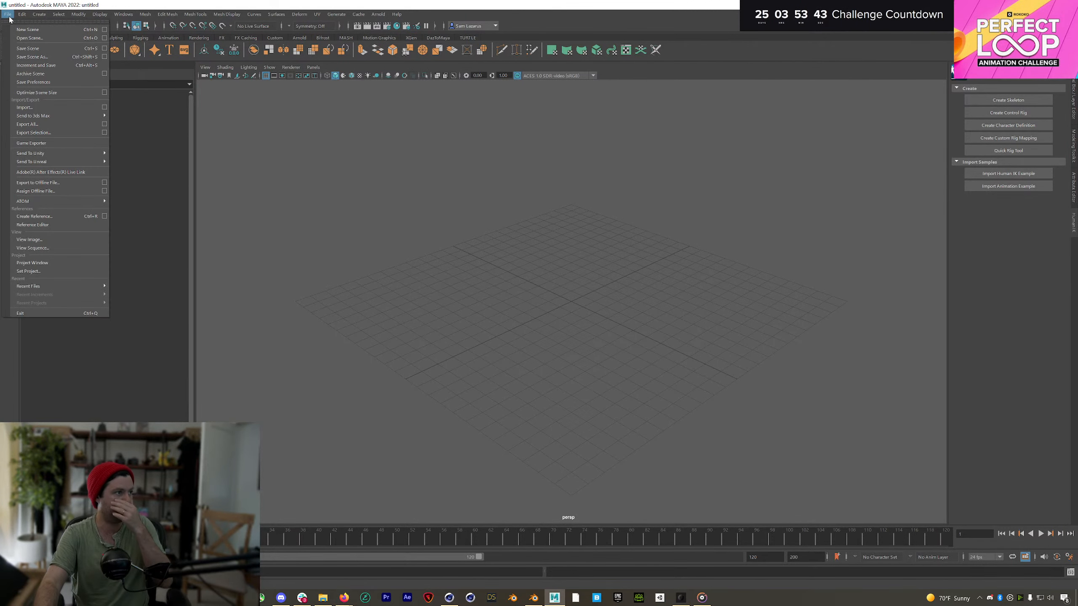
left_click(30, 107)
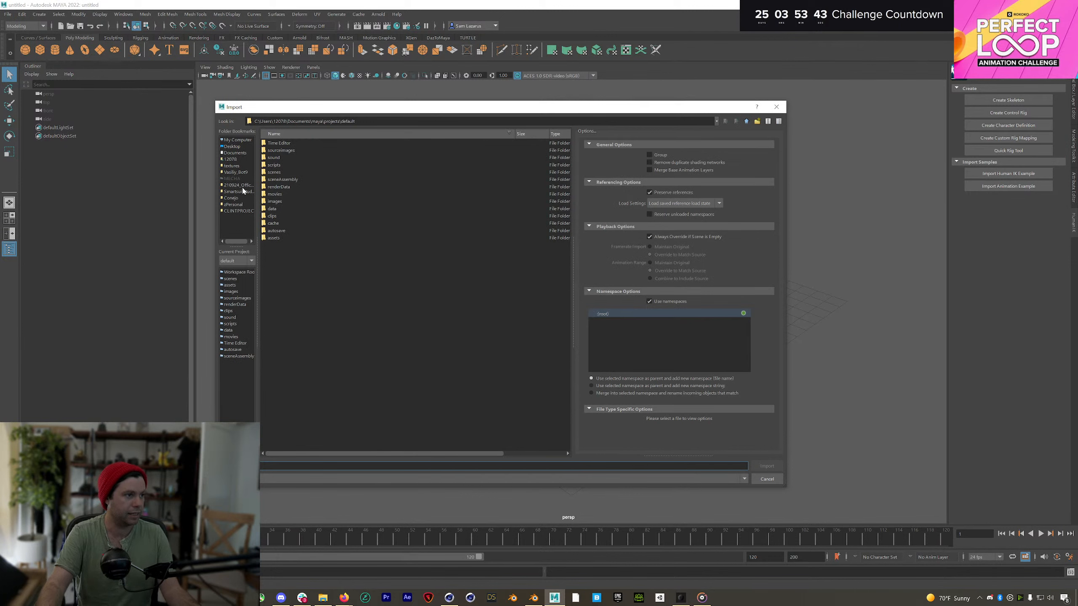
left_click(240, 171)
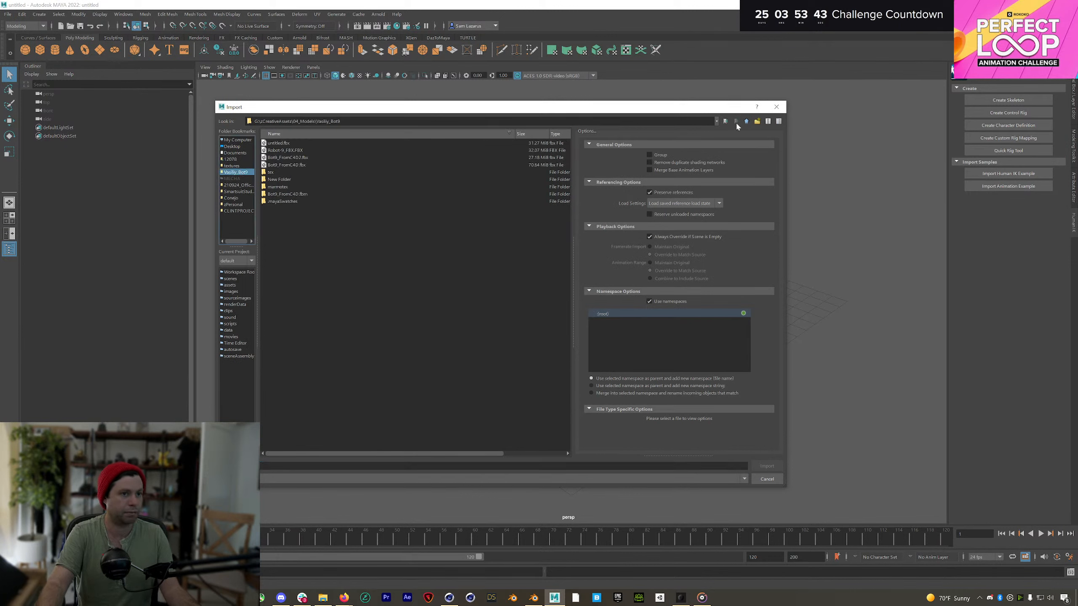
left_click(736, 121)
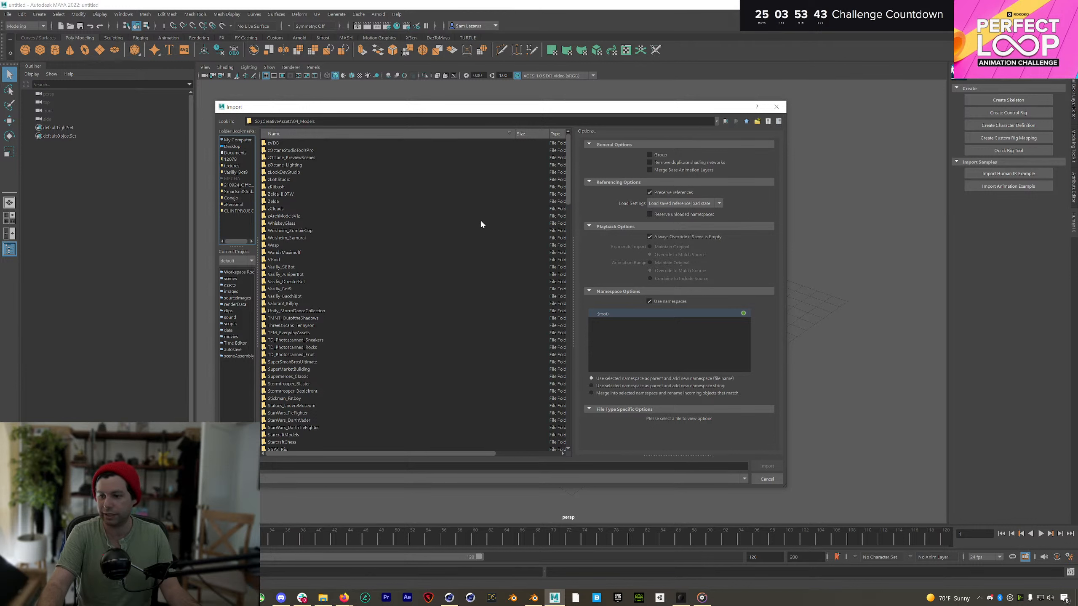
left_click(441, 134)
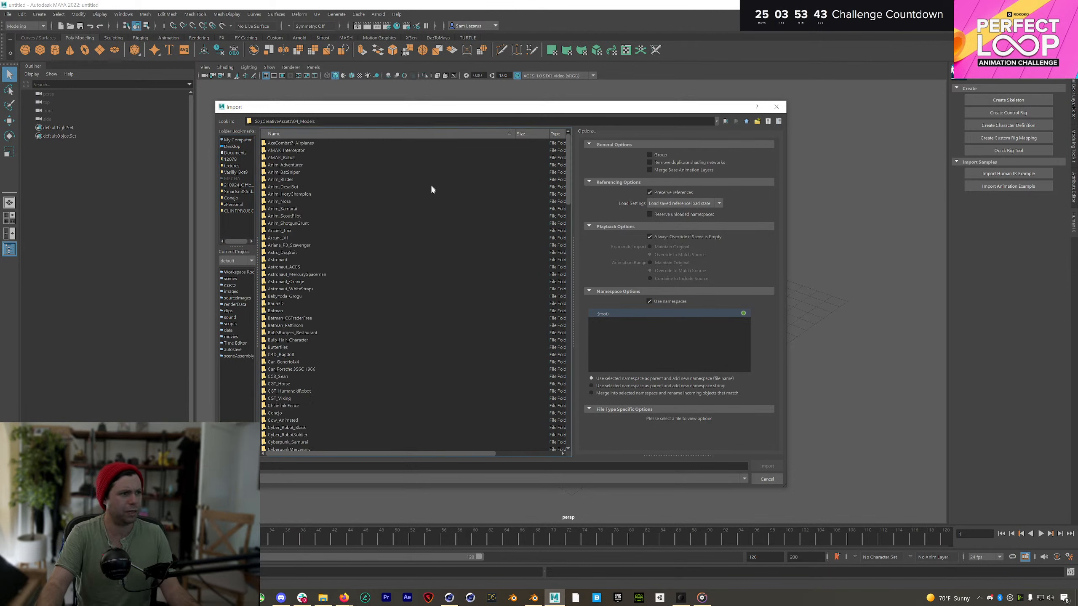
scroll(432, 195, "down", 4)
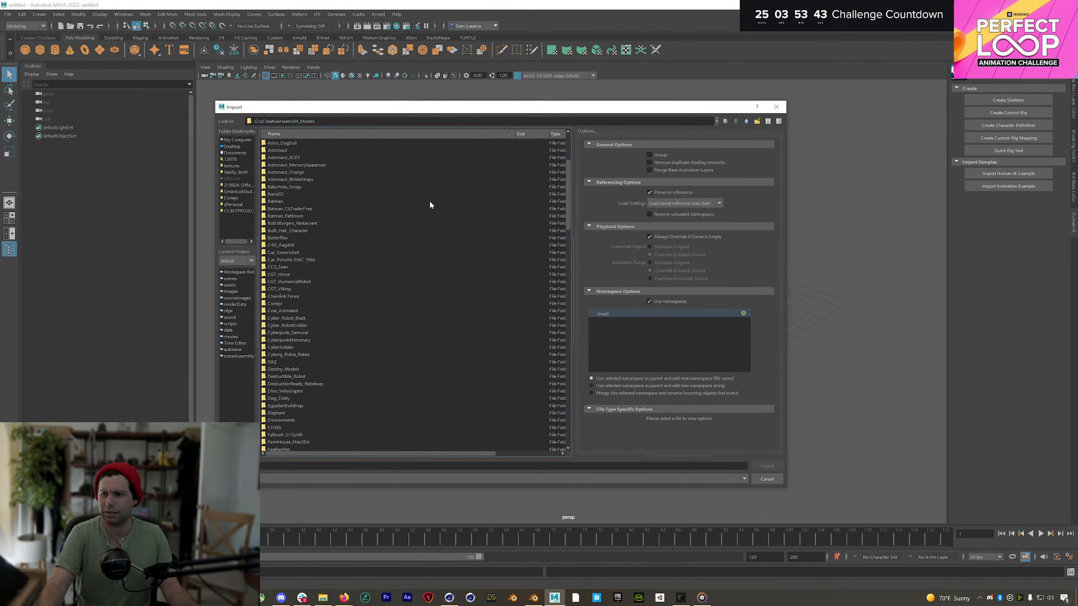
scroll(427, 205, "down", 4)
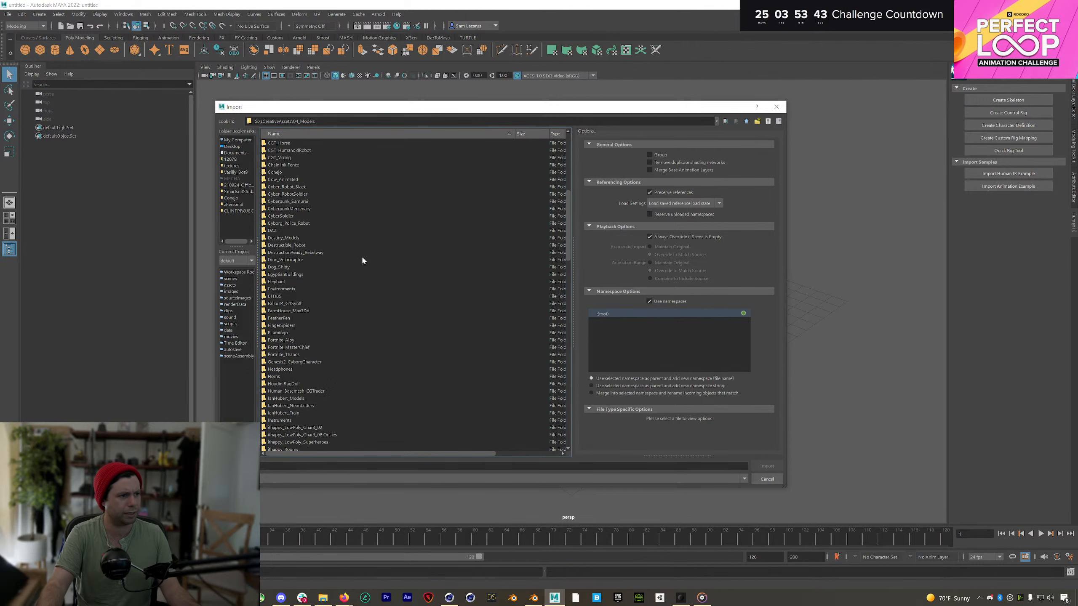
scroll(362, 260, "down", 5)
double_click(322, 333)
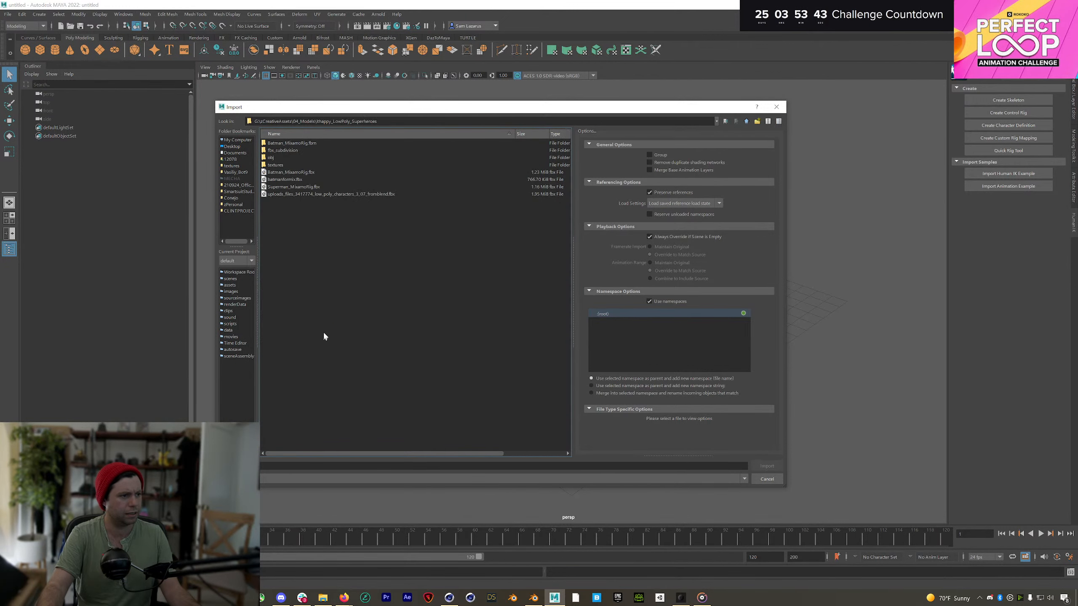
double_click(310, 188)
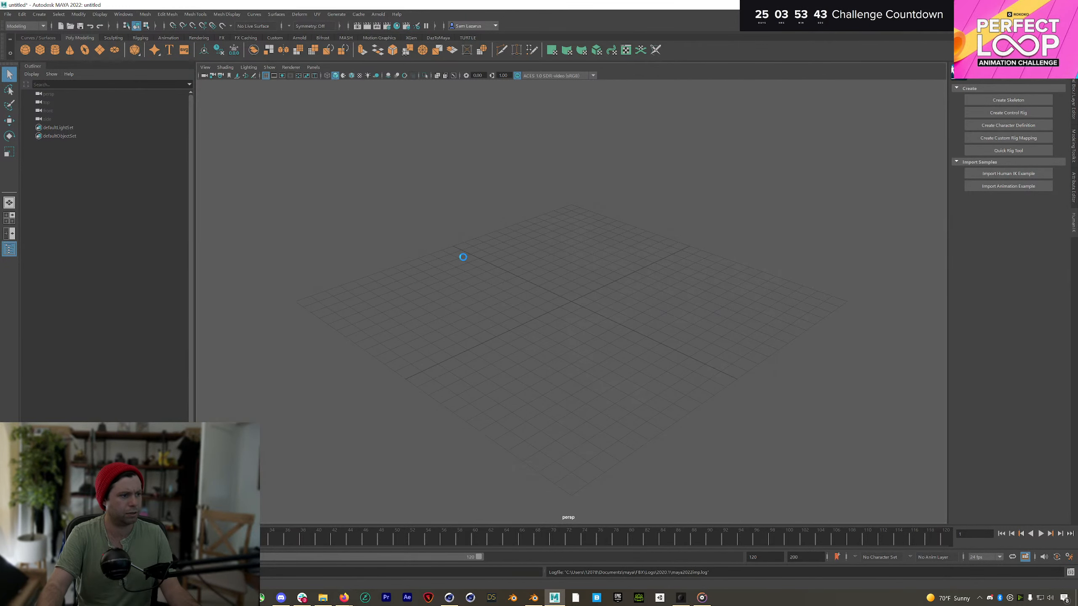
Step: Create a new HumanIK character definition for the imported superhero
scroll(547, 264, "down", 3)
middle_click_drag(562, 244, 523, 381, "alt")
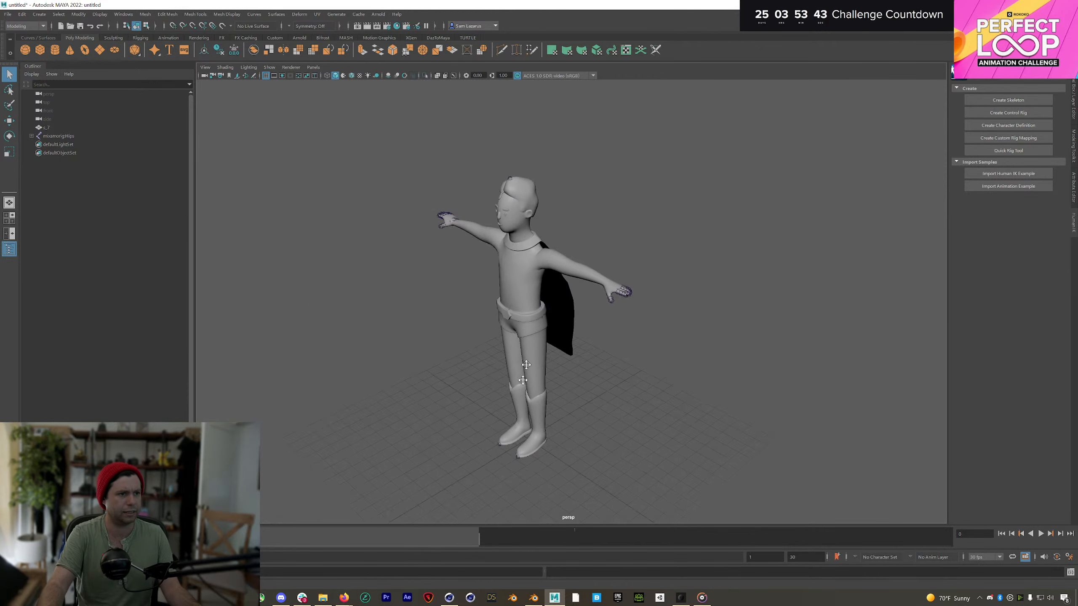
left_click_drag(526, 365, 537, 341, "alt")
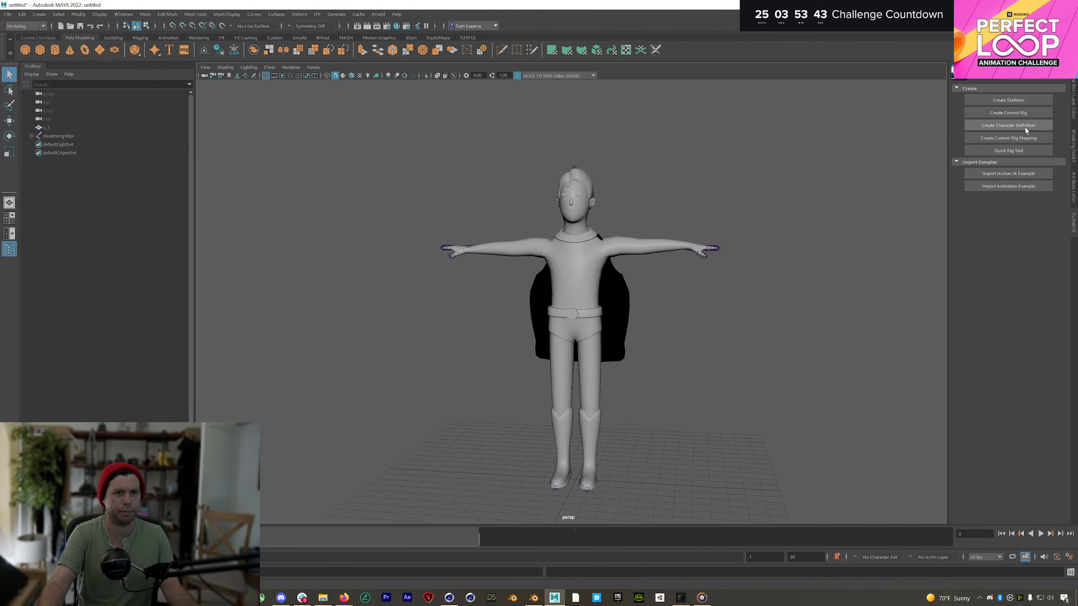
left_click(1009, 125)
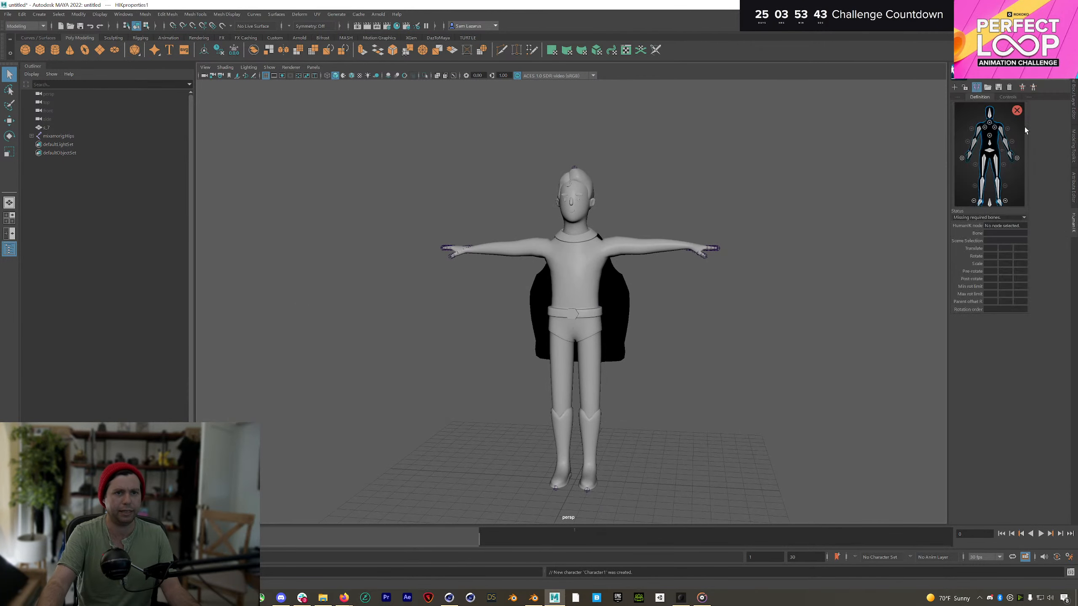
Step: Expand and select the mixamorig:Hips joint hierarchy and load the Mixamo skeleton definition template for it
left_click(31, 136, "shift")
left_click(51, 136)
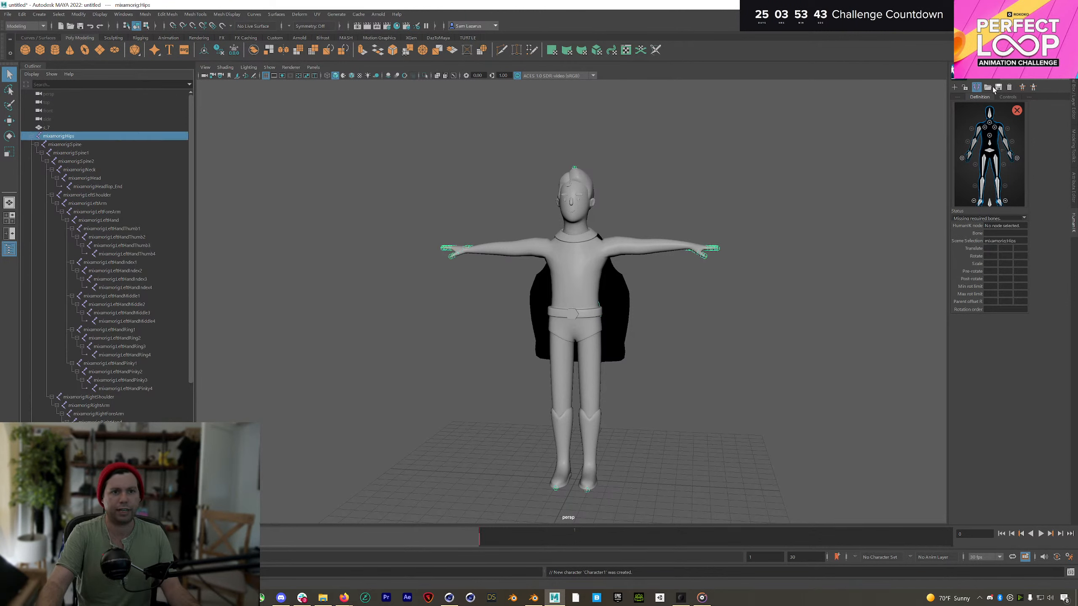
left_click(989, 87)
left_click(993, 187)
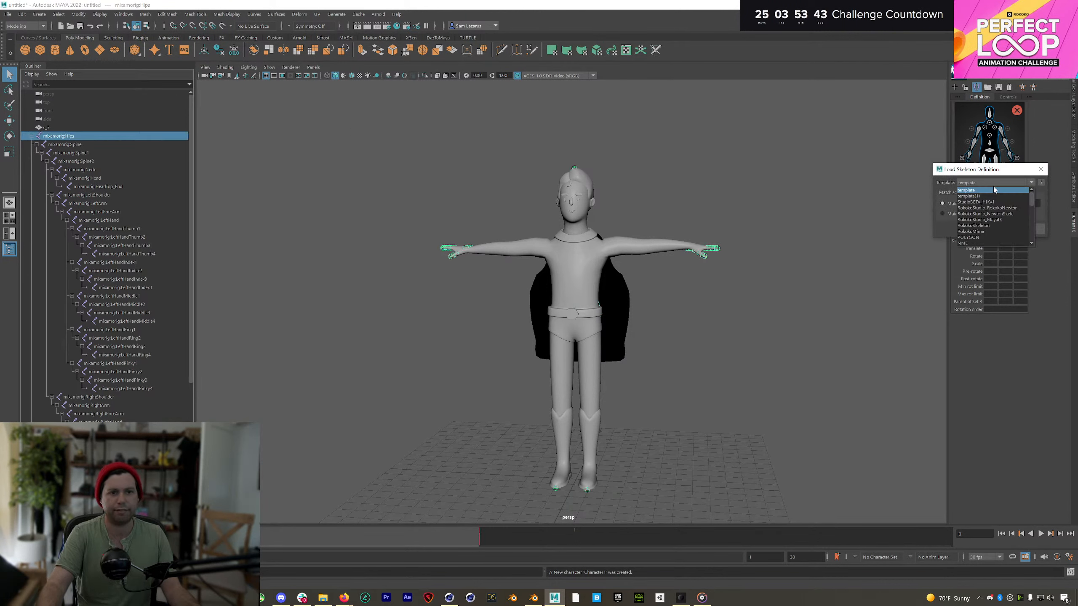
scroll(993, 212, "down", 3)
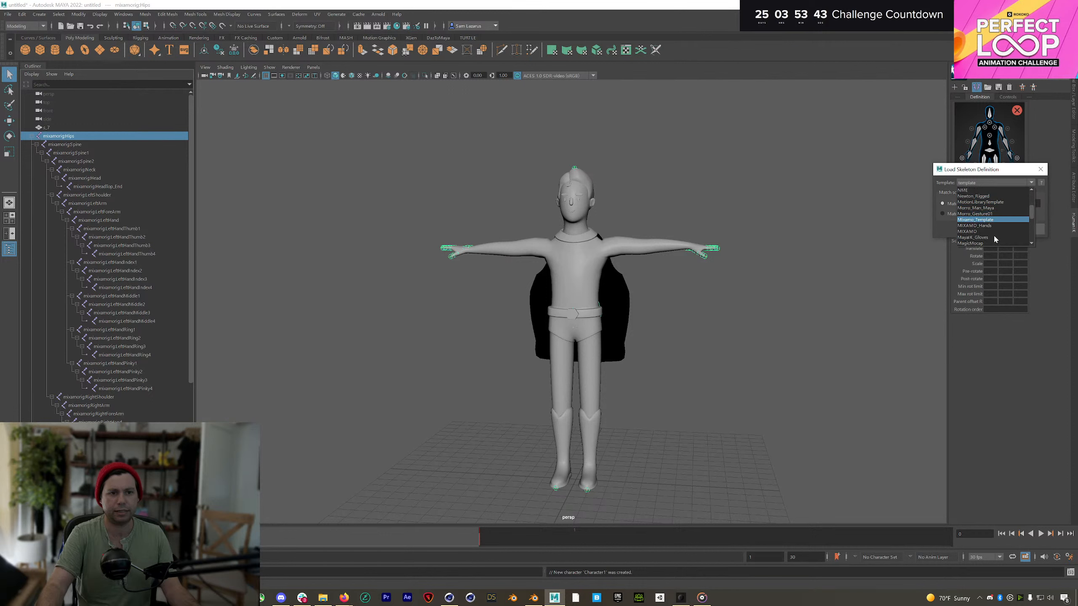
left_click(993, 238)
left_click(991, 233)
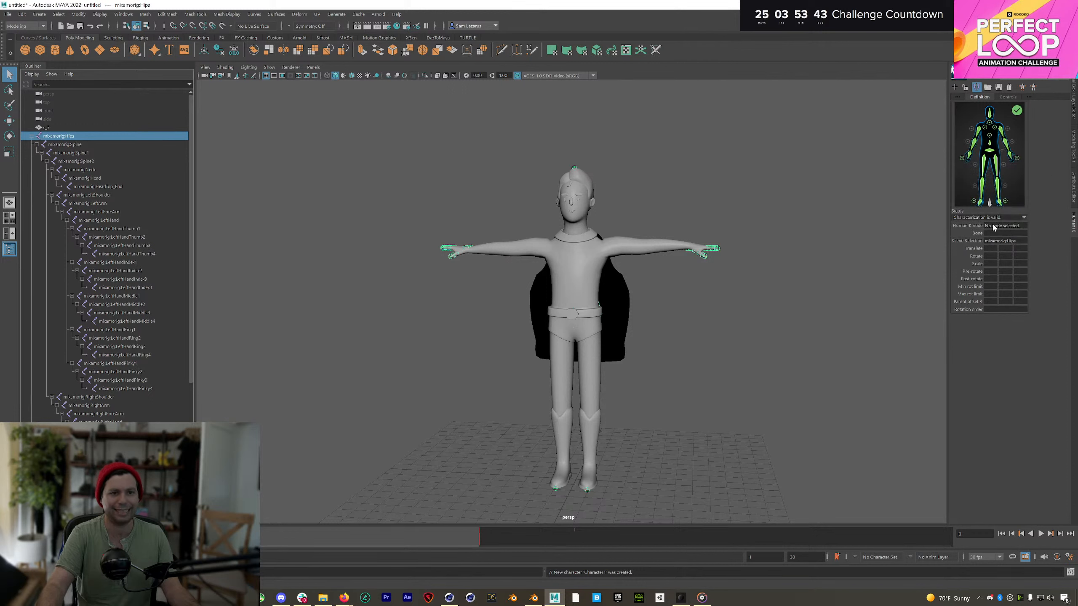
Step: Rename the HumanIK character to Superman
left_click(970, 87)
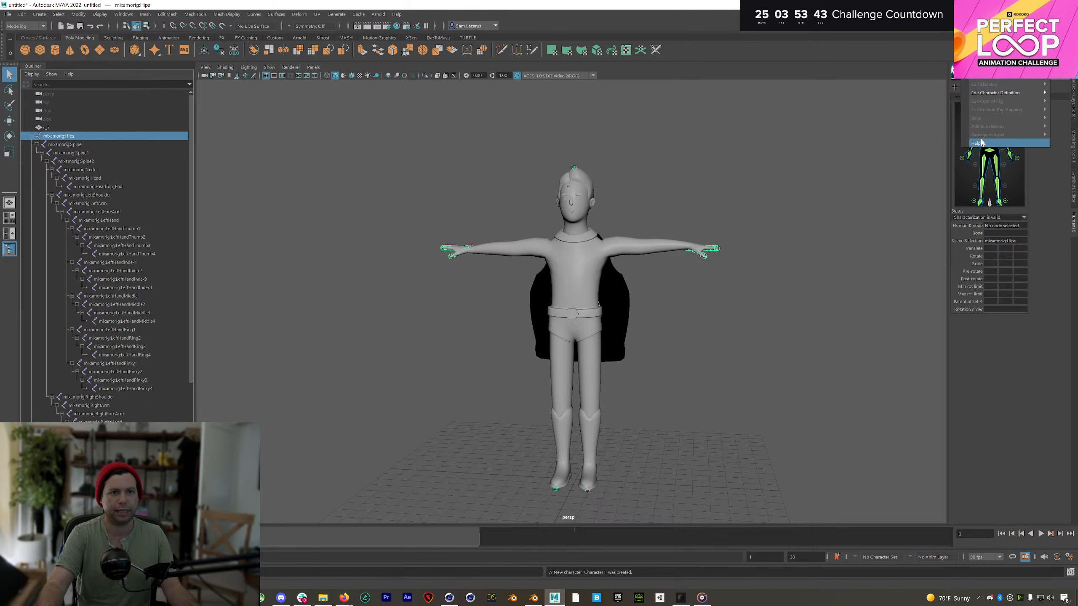
left_click(990, 75)
type("Superman")
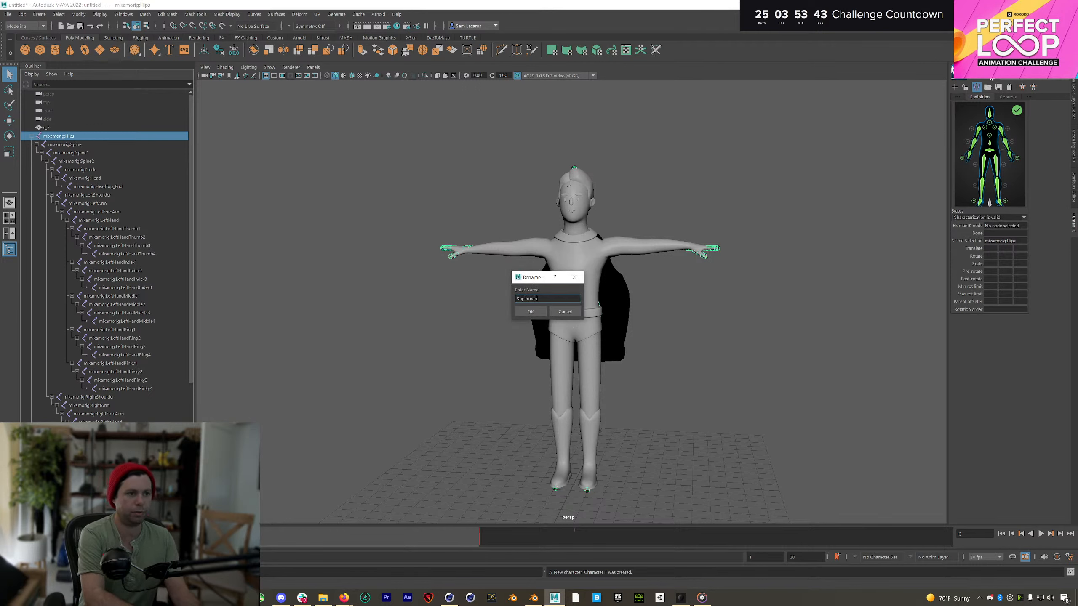
key("Return")
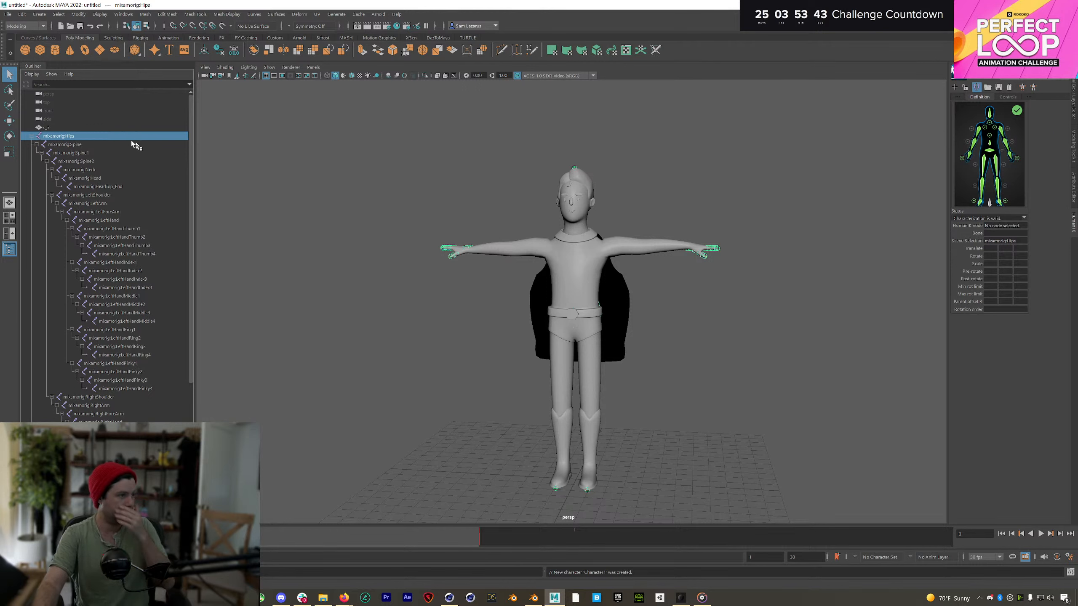
Step: Collapse the joint hierarchy, deselect it and save the scene as Superman_MixamoRigged in the ithappy_LowPoly_Superheroes folder
left_click(32, 136)
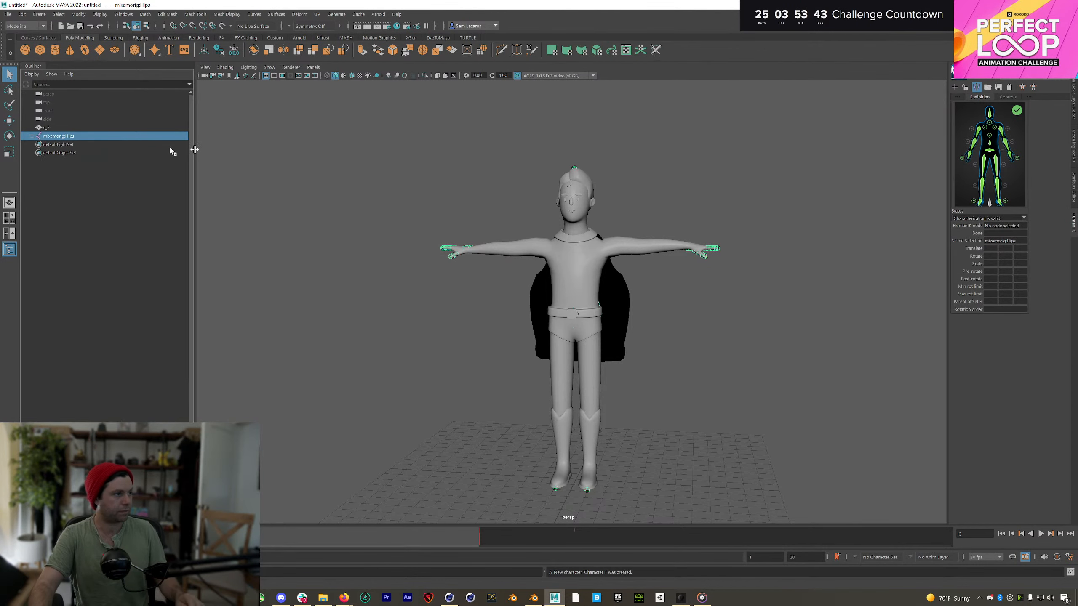
left_click(283, 145)
key("ctrl+shift+s")
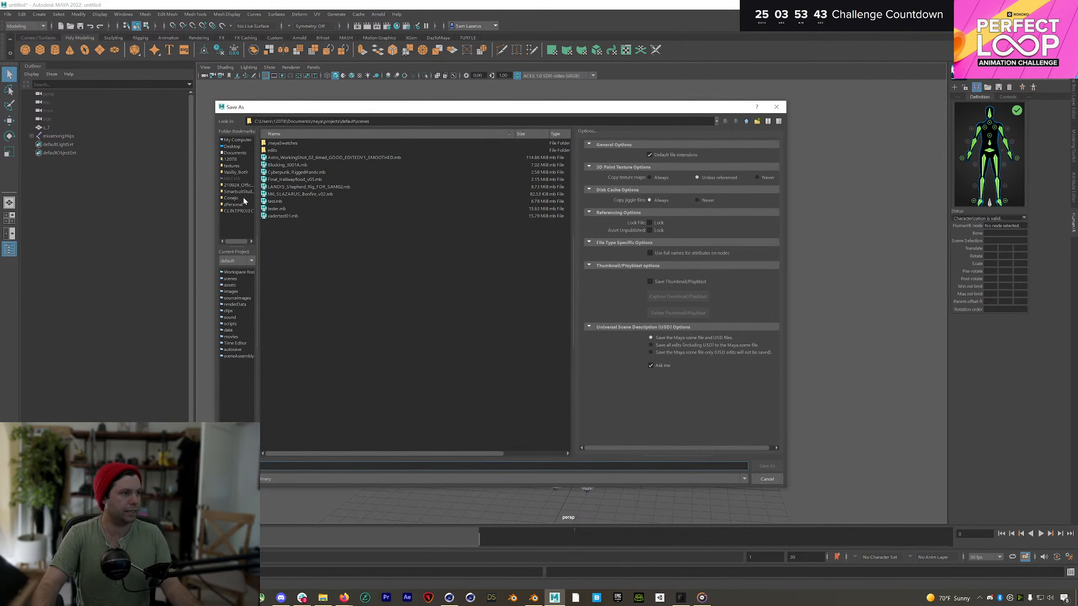
left_click(236, 172)
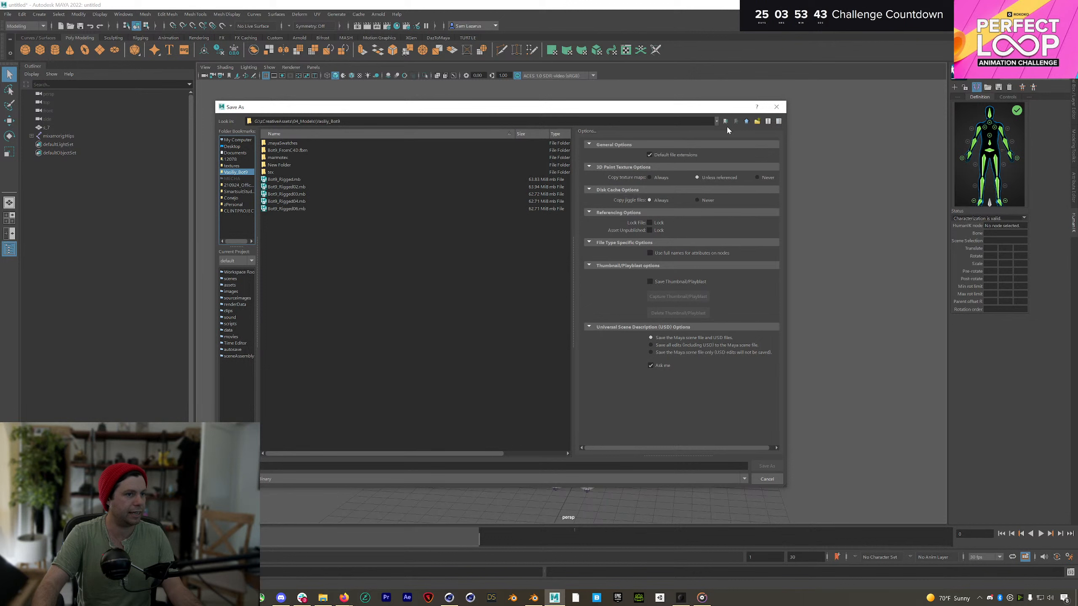
left_click(748, 121)
scroll(367, 242, "down", 10)
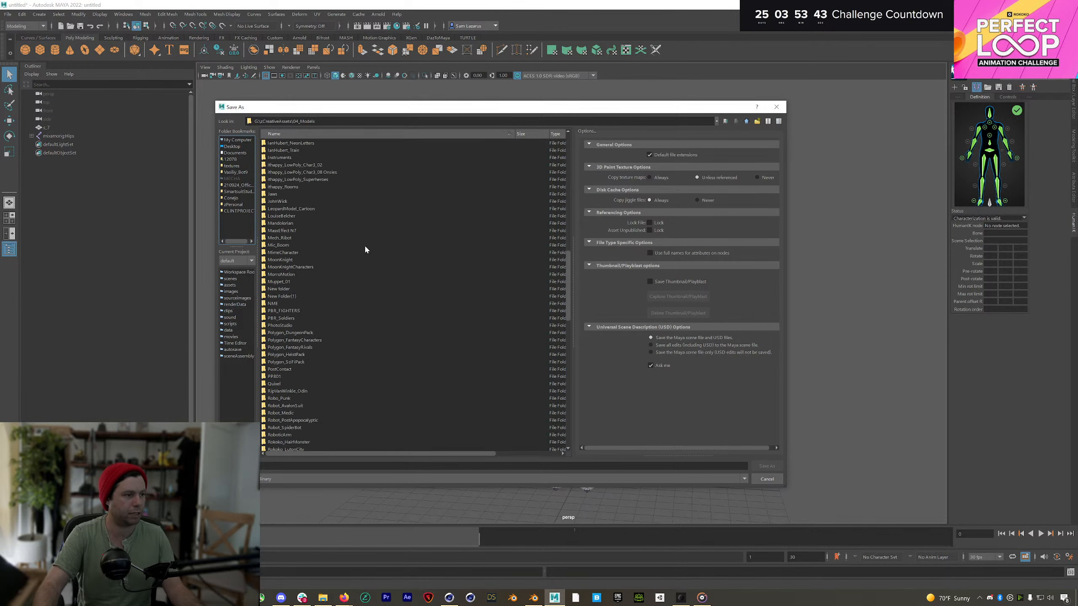
scroll(331, 271, "up", 2)
double_click(315, 224)
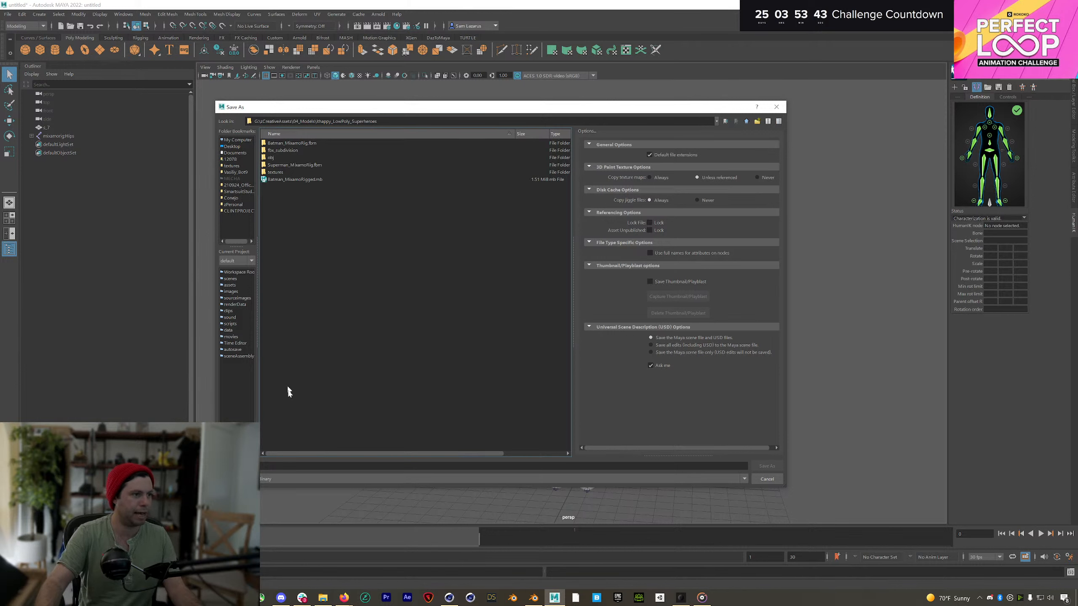
left_click(304, 464)
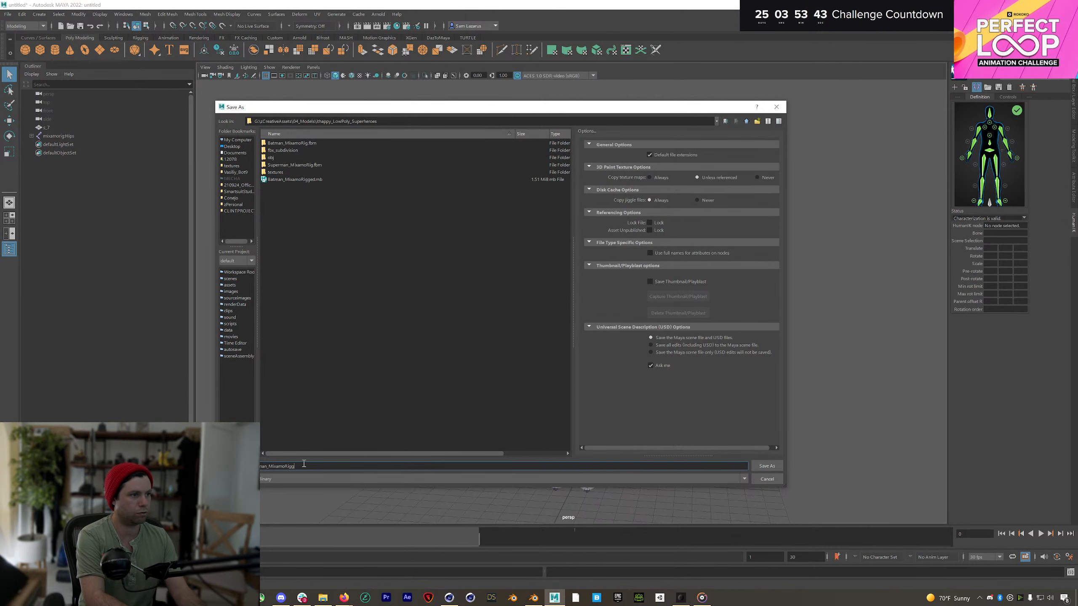
type("ed")
key("Return")
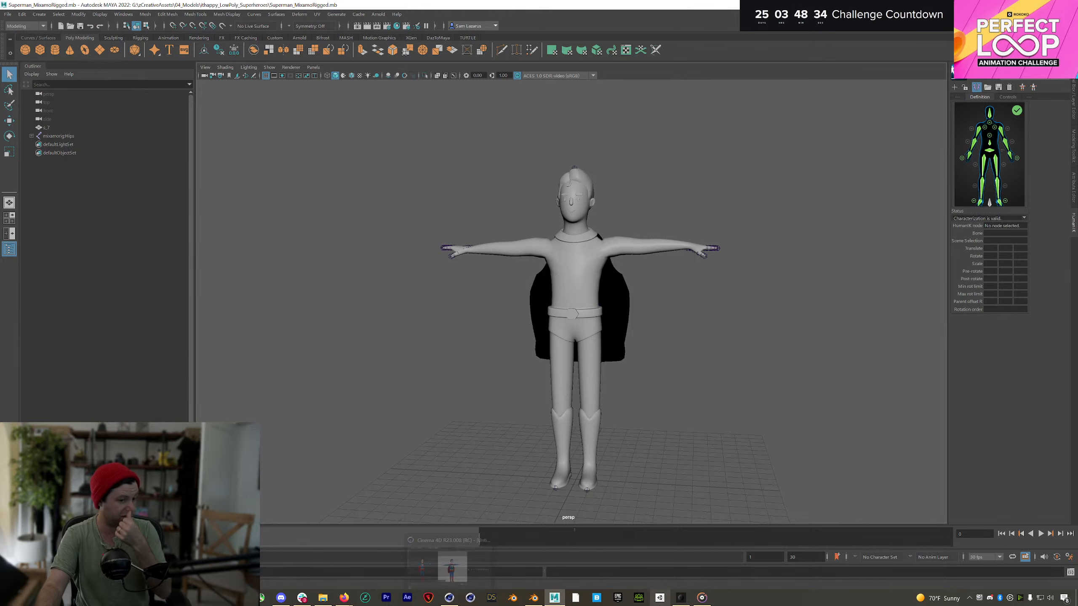
Step: Switch to Rokoko Studio and scrub through the Superman_Flying take to review the flying poses
mouse_move(678, 600)
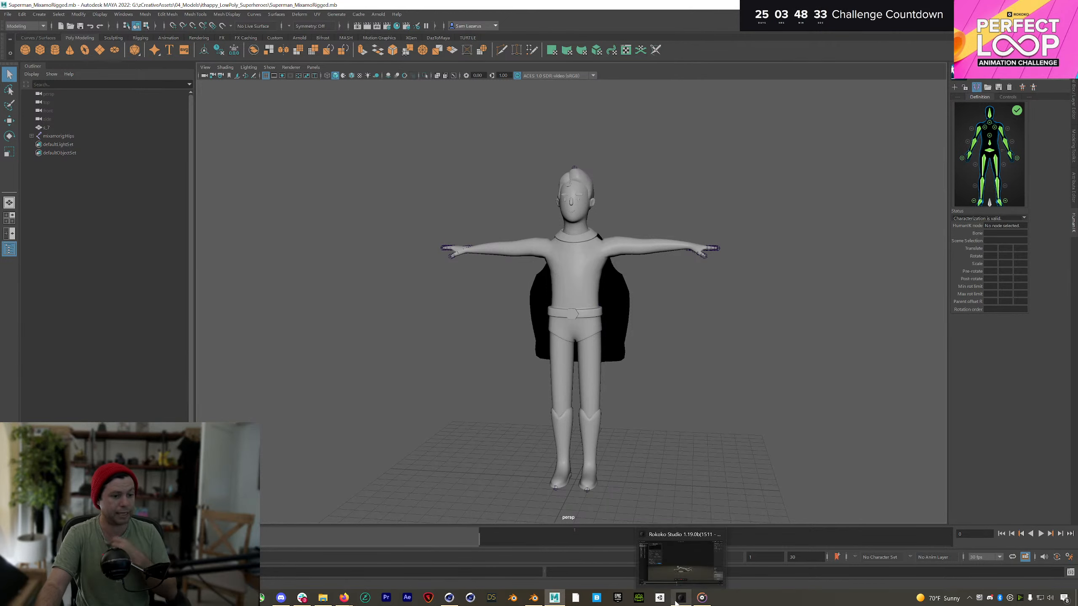
left_click(680, 562)
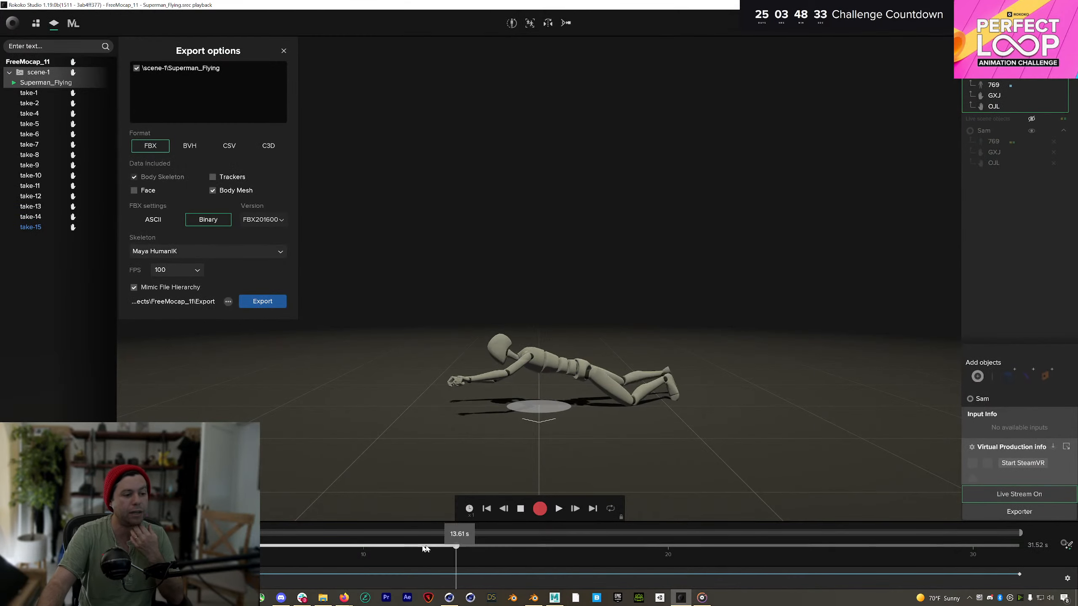
mouse_move(426, 548)
left_mouse_down()
mouse_move(297, 547)
mouse_move(679, 547)
mouse_move(446, 547)
left_mouse_up()
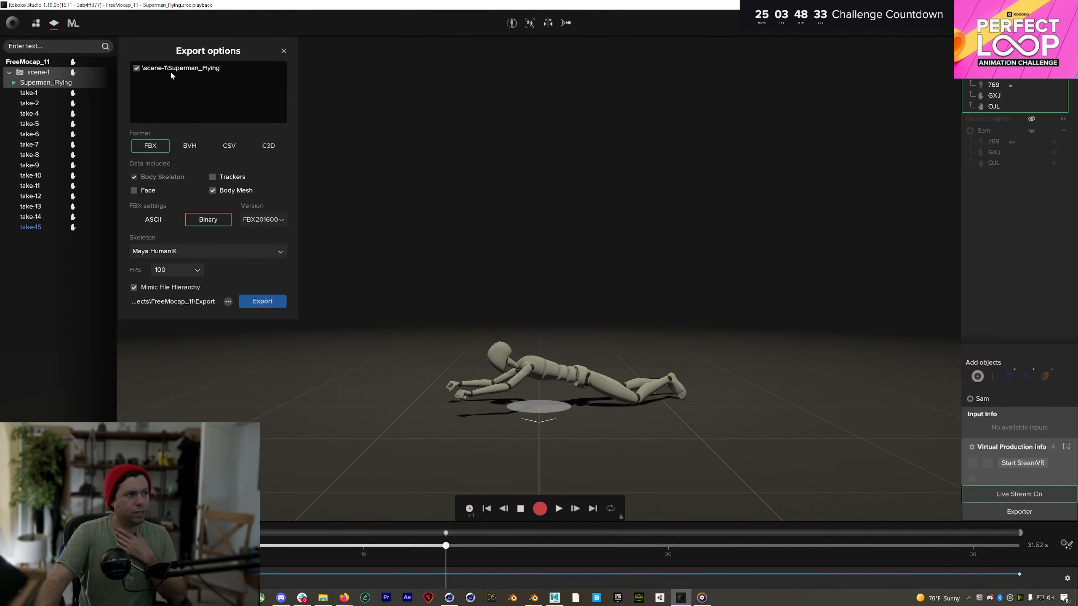
left_click_drag(445, 550, 470, 513)
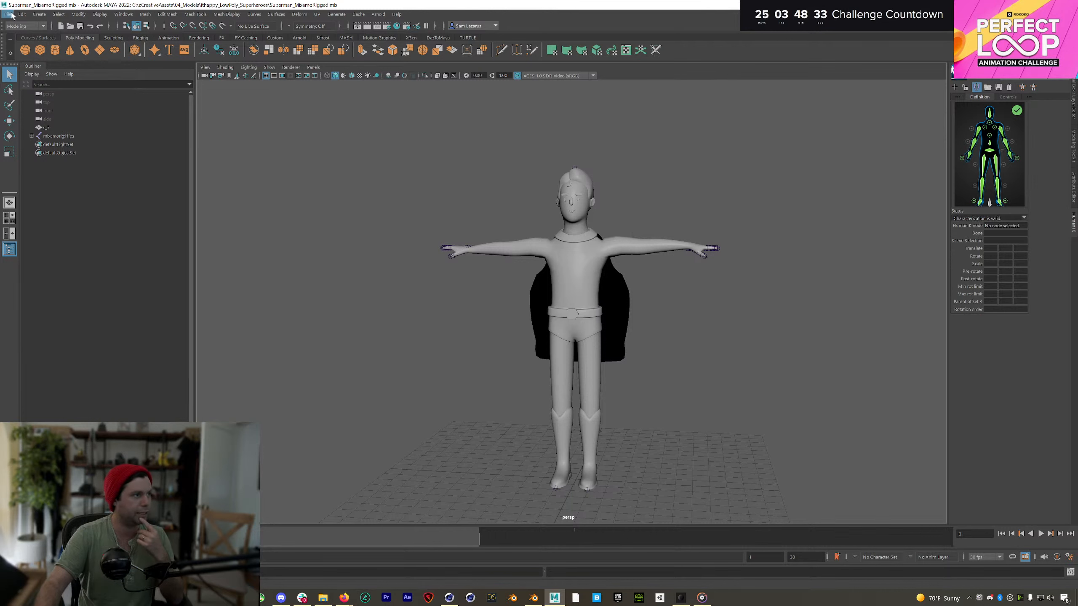
Step: Back in Maya, create a second HumanIK character for the mocap skeleton's Character1_Hips hierarchy using the HIK template
left_click(32, 144)
left_click(64, 153)
left_click(954, 88)
left_click(987, 87)
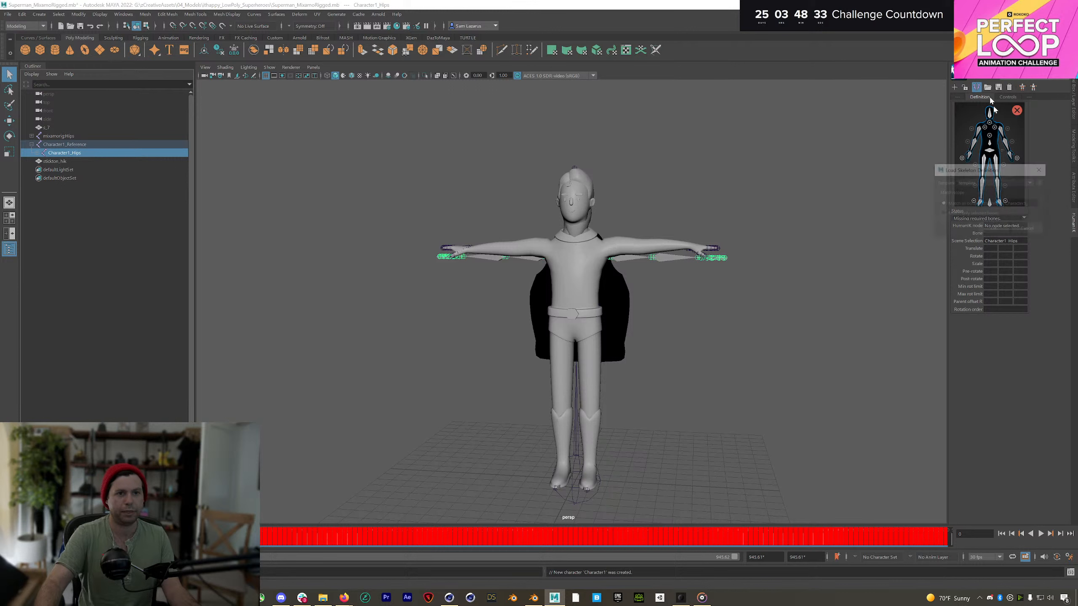
left_click(995, 184)
scroll(993, 205, "down", 5)
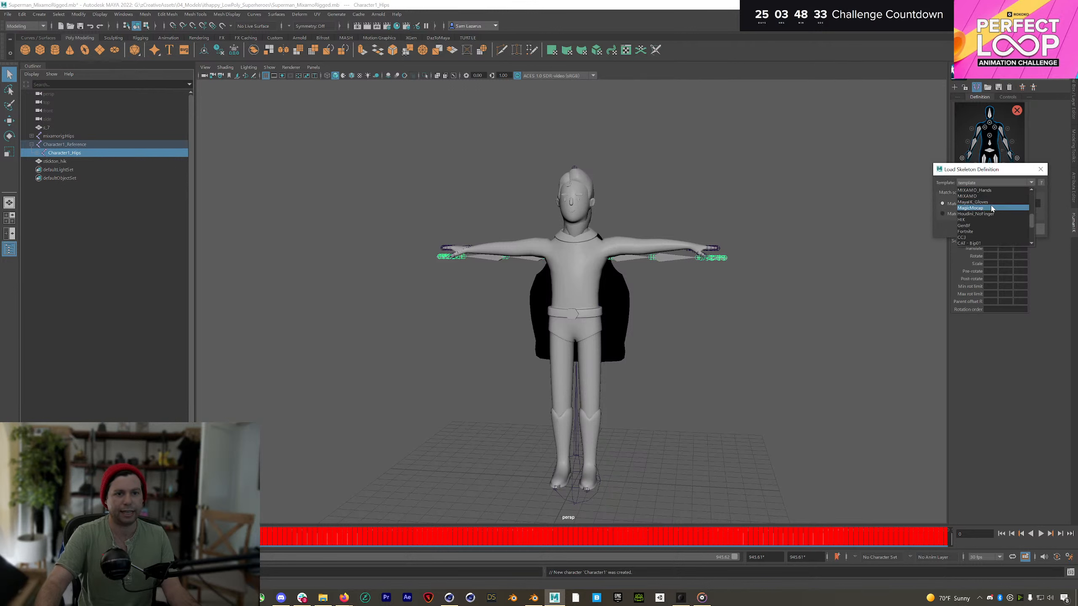
left_click(984, 220)
left_click(993, 229)
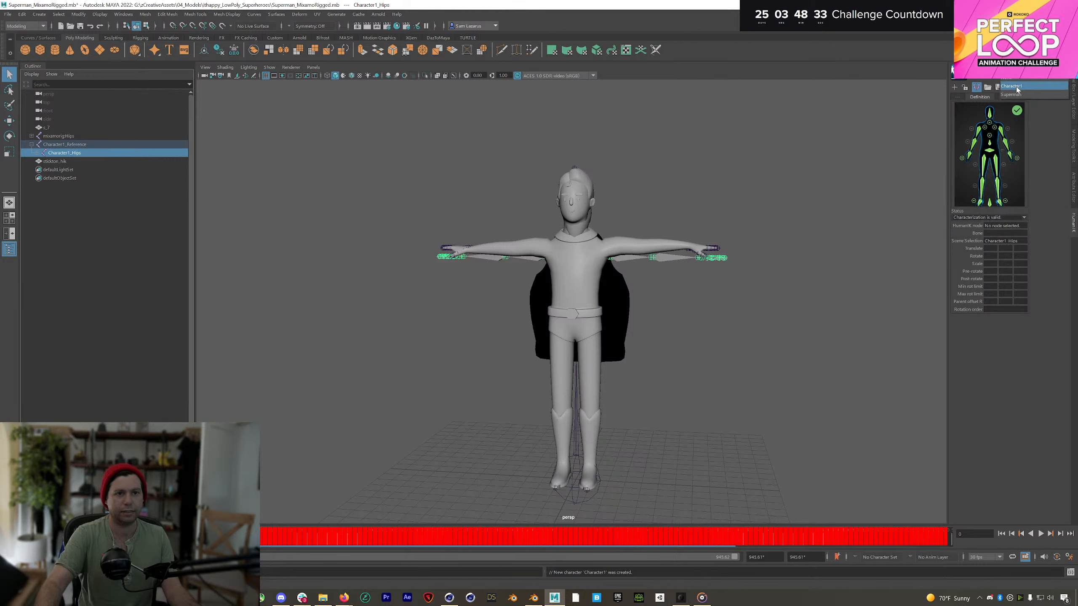
Step: Make Superman the current HumanIK character and set Character1 as its motion source
left_click(1027, 68)
left_click(1019, 83)
left_click(1027, 77)
left_click(1019, 99)
Step: Play the retargeted flying animation on the superhero, check it and stop playback
left_click(1040, 534)
left_click_drag(739, 446, 598, 426, "alt")
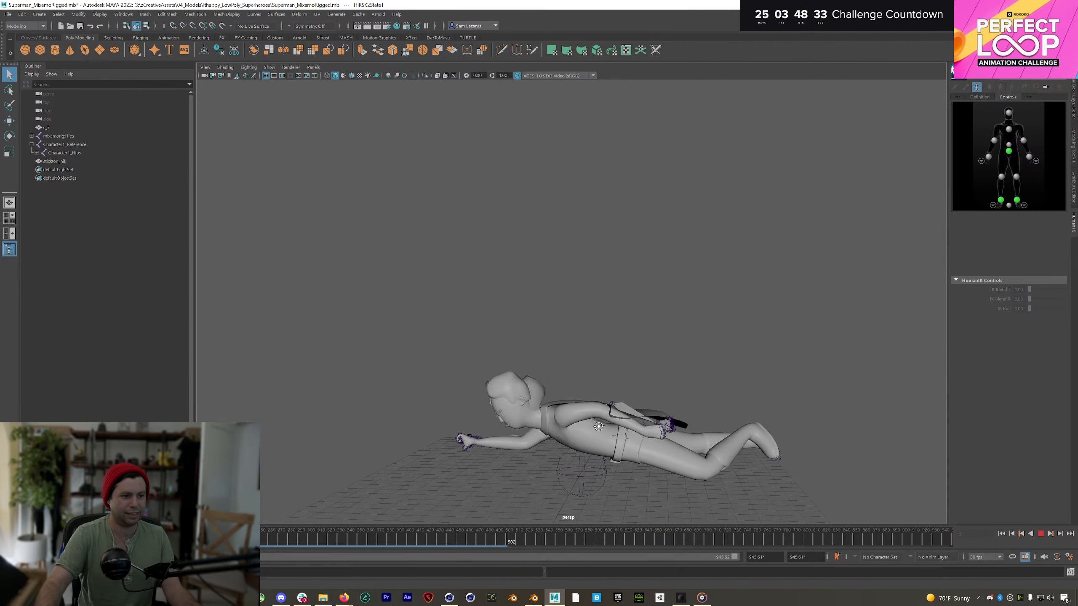
left_click(1040, 536)
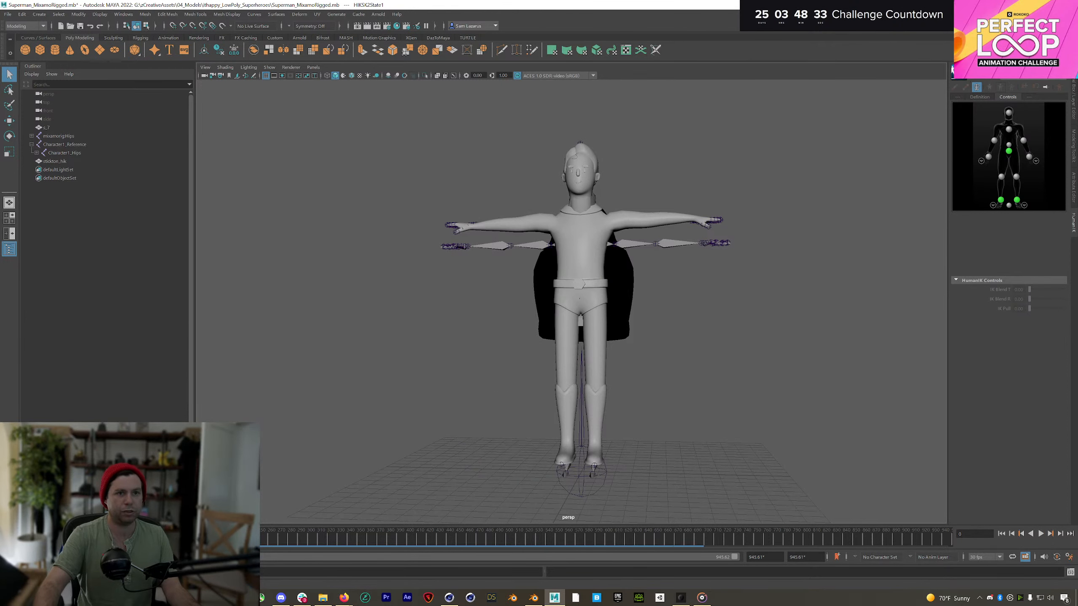
Step: Bake the retargeted flying motion onto a HumanIK control rig for the Superman character
left_click(958, 72)
mouse_move(982, 127)
left_click(931, 136)
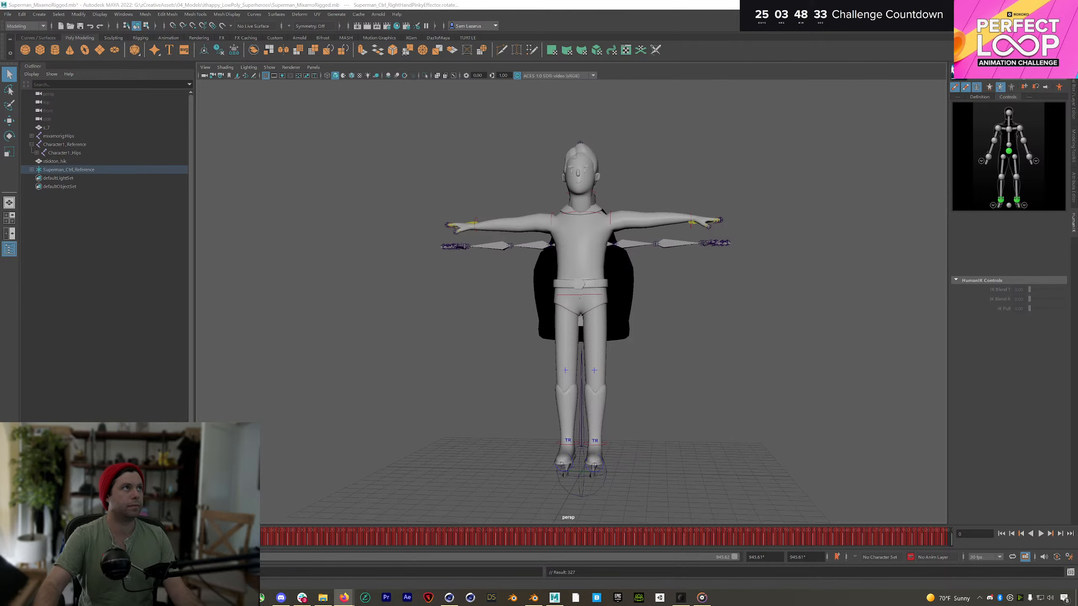
Step: Switch to the browser, skip through the Rokoko retargeting video to its simple Maya retargeting chapter, and close it
left_click_drag(484, 146, 671, 1)
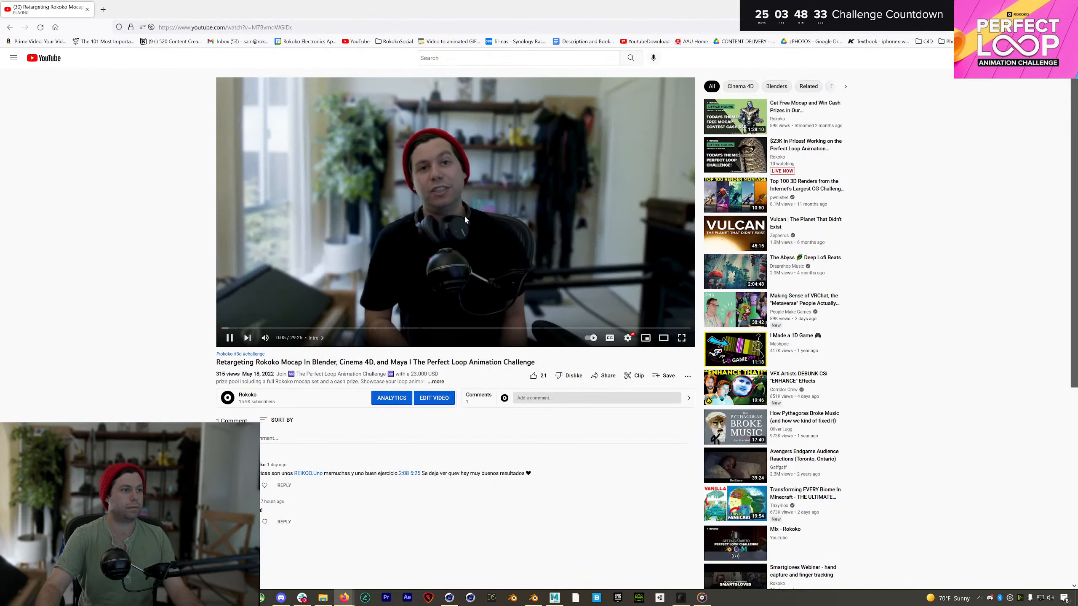
left_click(488, 207)
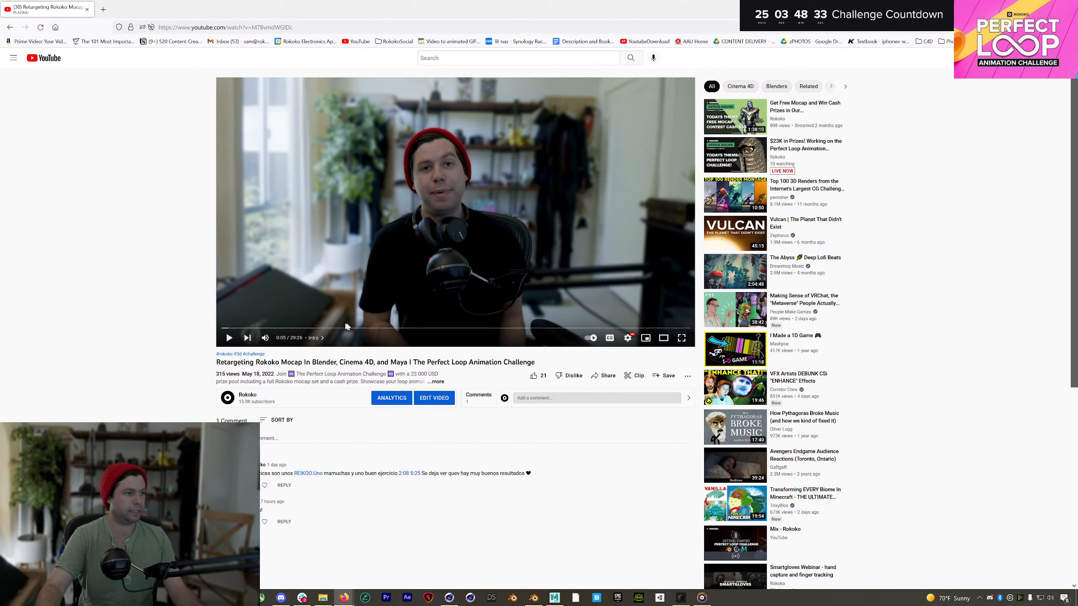
left_click(366, 330)
left_click(433, 328)
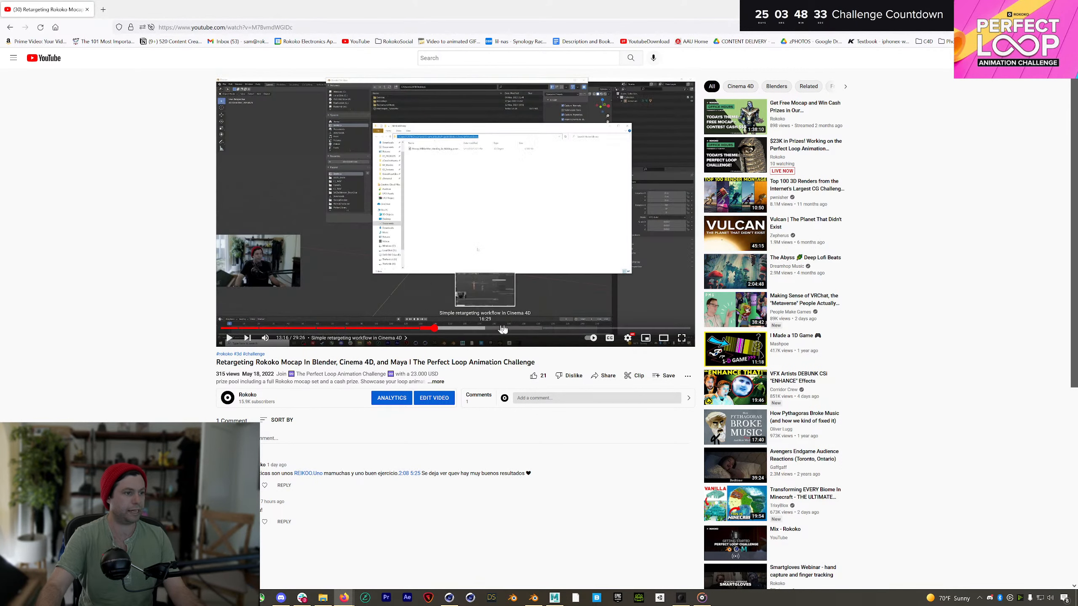
left_click(568, 328)
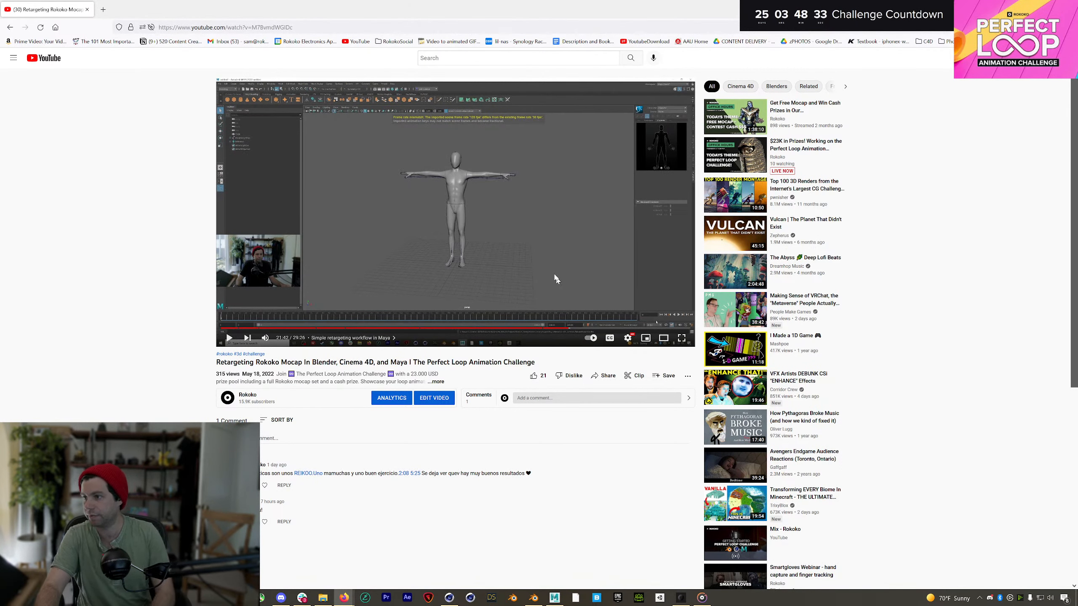
left_click(88, 10)
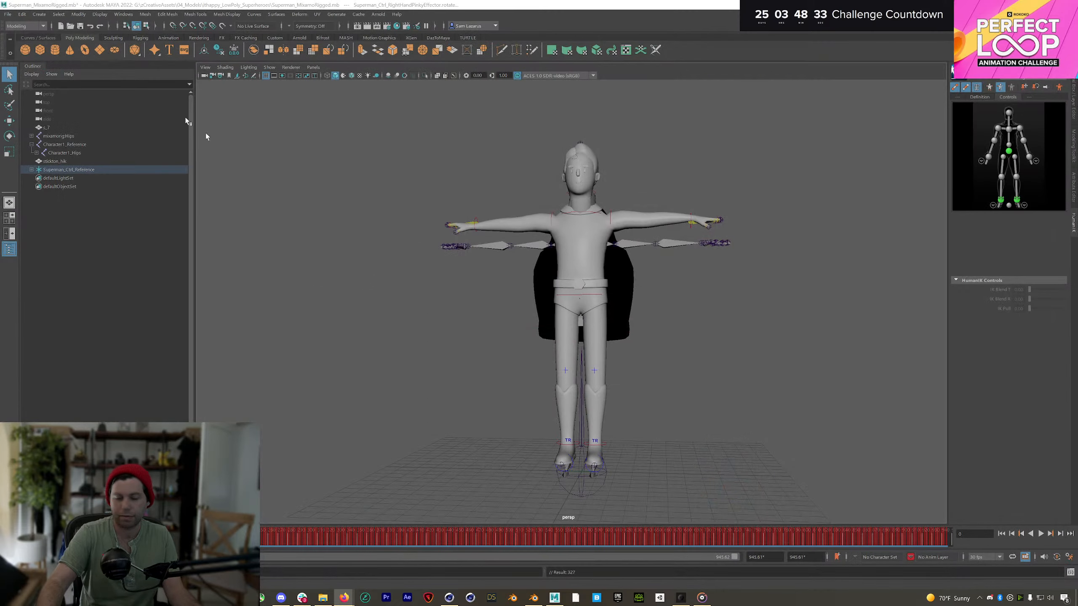
Step: Back in Maya, delete the mocap skeleton hierarchy under Character1_Reference together with its separate skeleton mesh
left_click_drag(584, 535, 546, 520)
left_click(1003, 536)
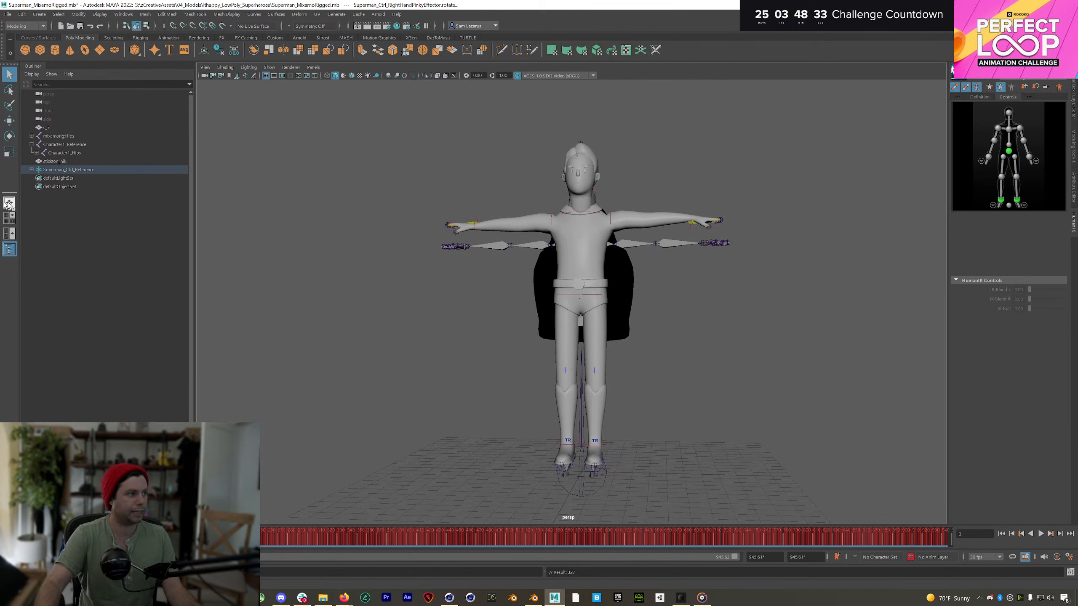
left_click(64, 153)
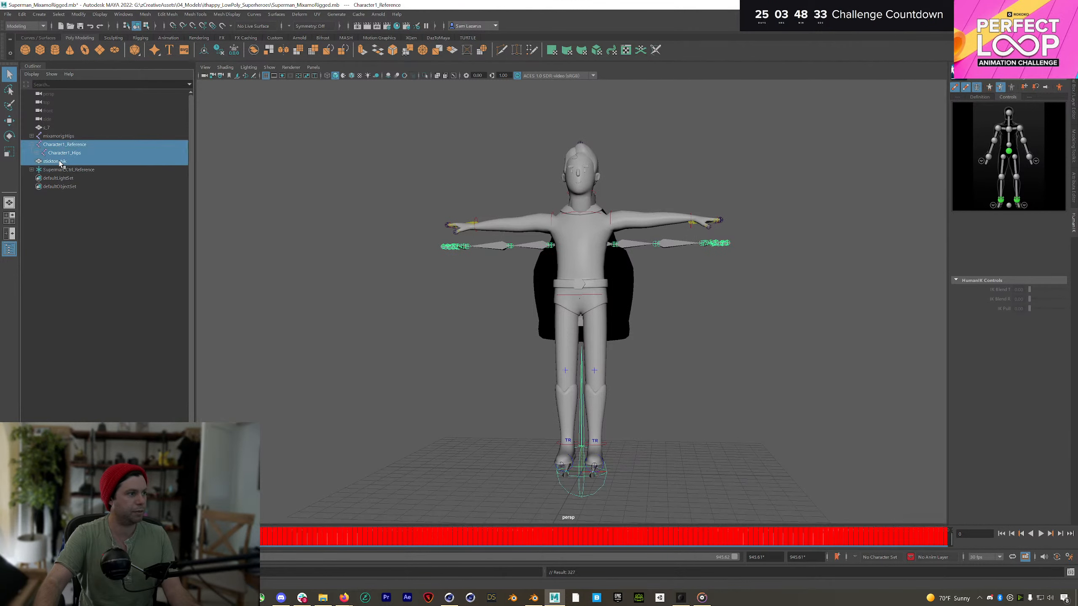
key("Delete")
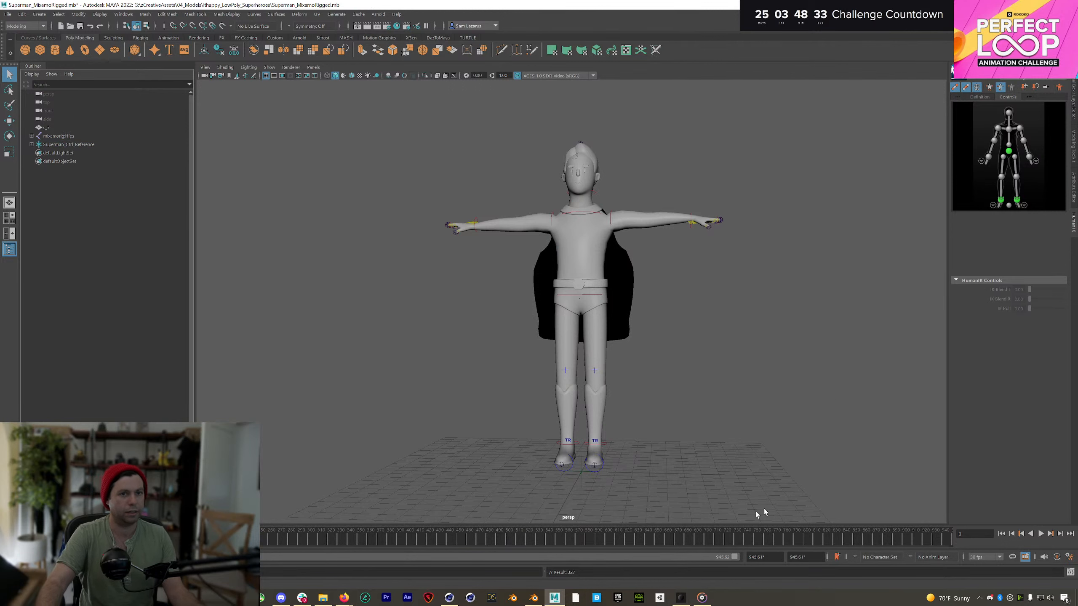
Step: Play the baked animation to frame 614 and create an animation layer from the selected right-hand thumb effector
key("alt+v")
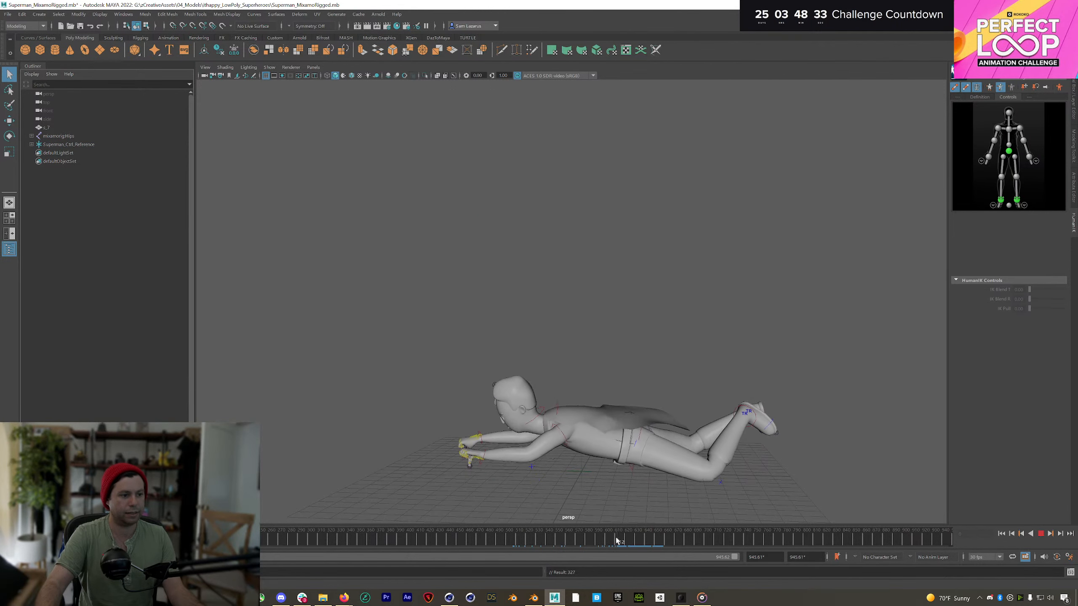
left_click(620, 540)
left_click_drag(466, 465, 531, 366, "alt")
middle_click_drag(713, 357, 600, 331, "alt")
right_click_drag(654, 334, 860, 298, "alt")
middle_click_drag(697, 322, 542, 298, "alt")
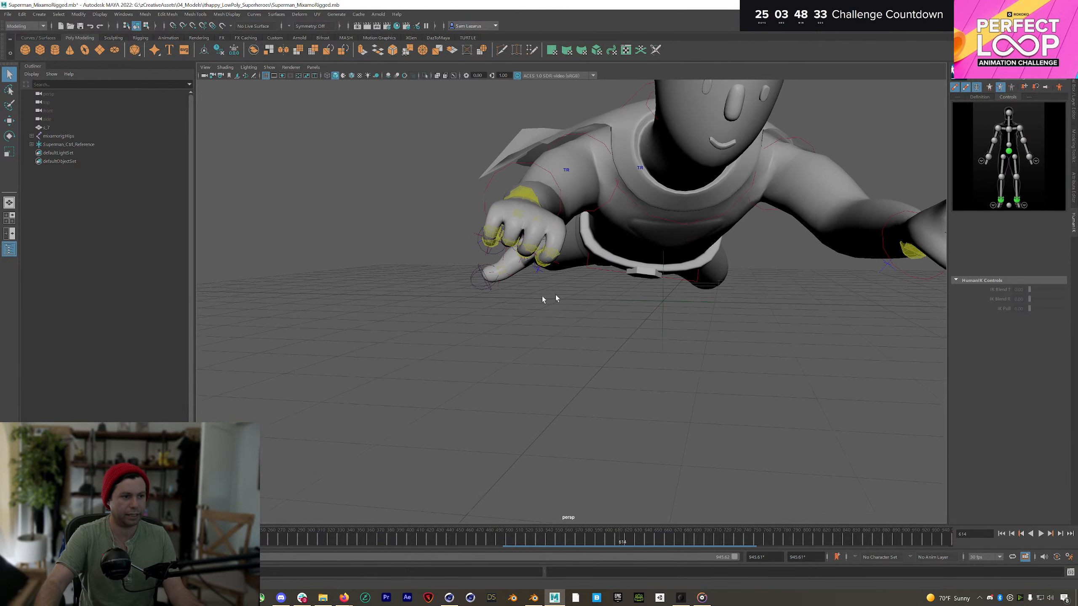
left_click(514, 280)
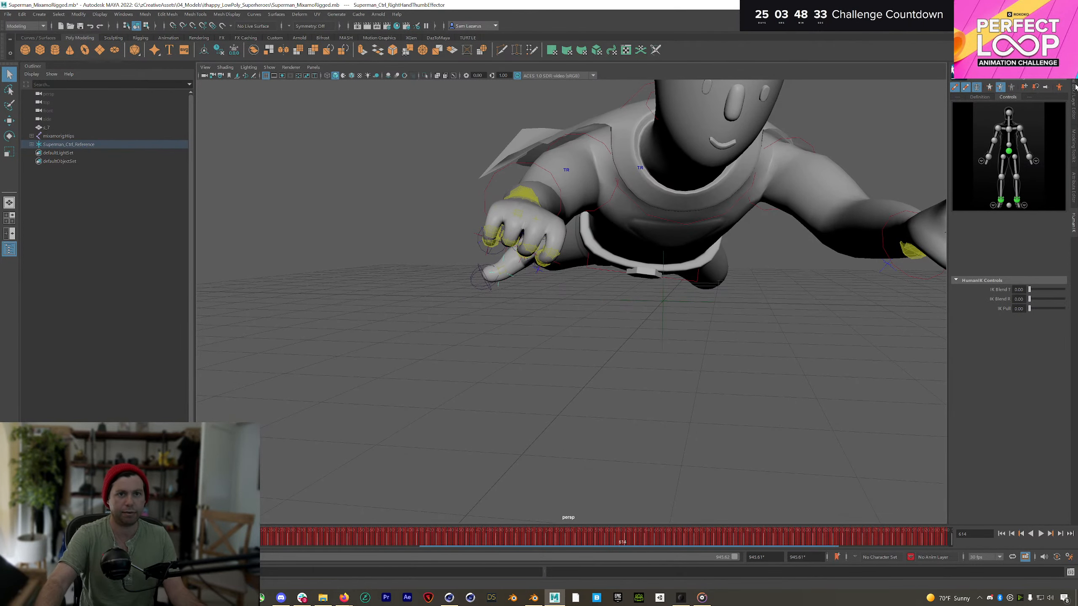
key("ctrl+a")
left_click(972, 395)
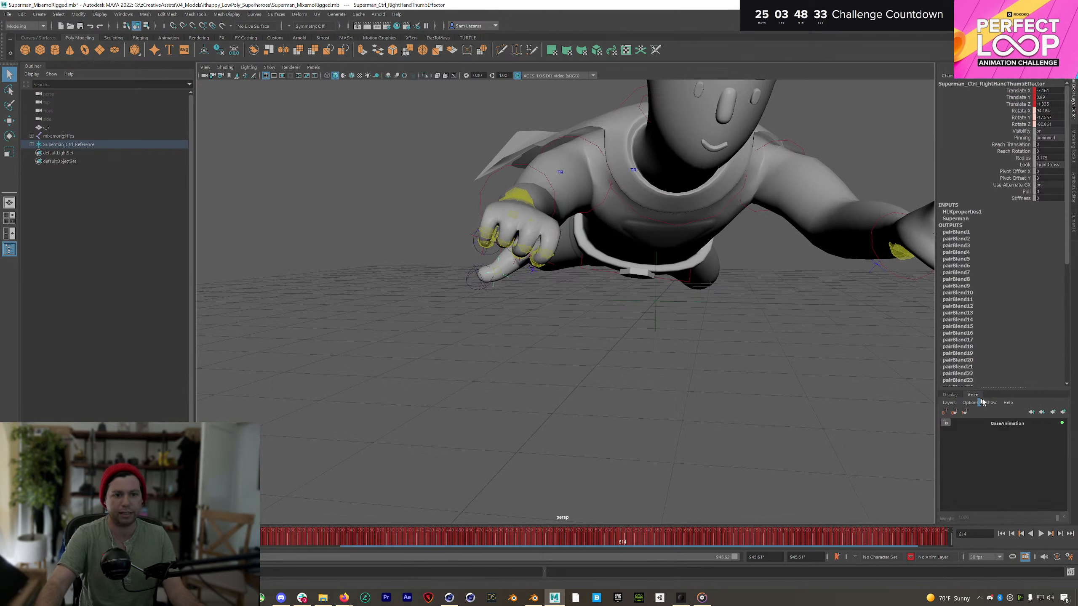
left_click(1064, 413)
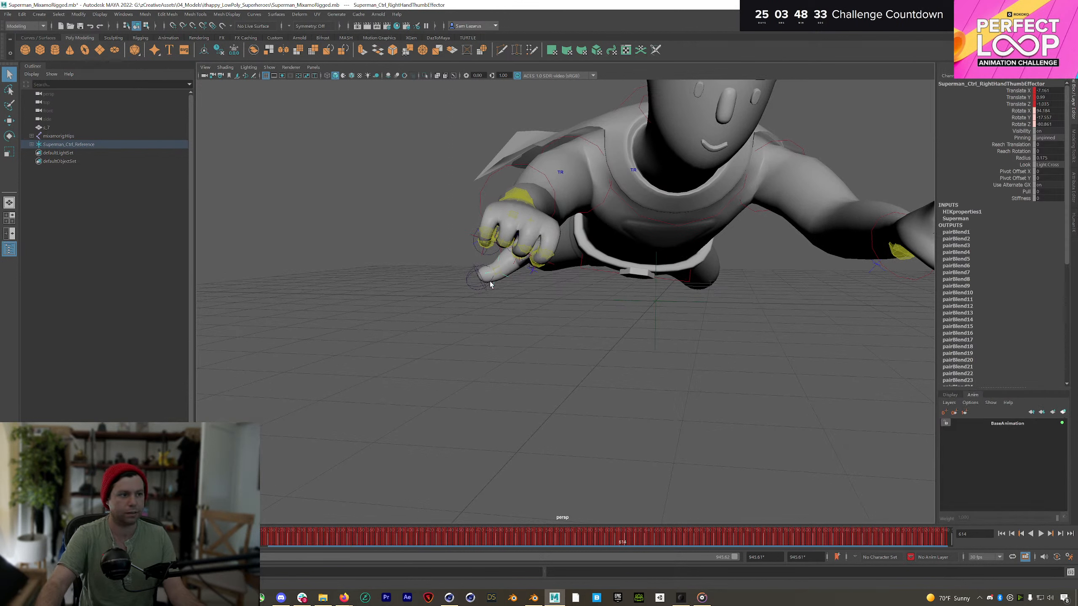
Step: Move the right-hand thumb effector on the new layer so the thumb folds in beneath the curled fingers
key("w")
left_click_drag(530, 275, 194, 243)
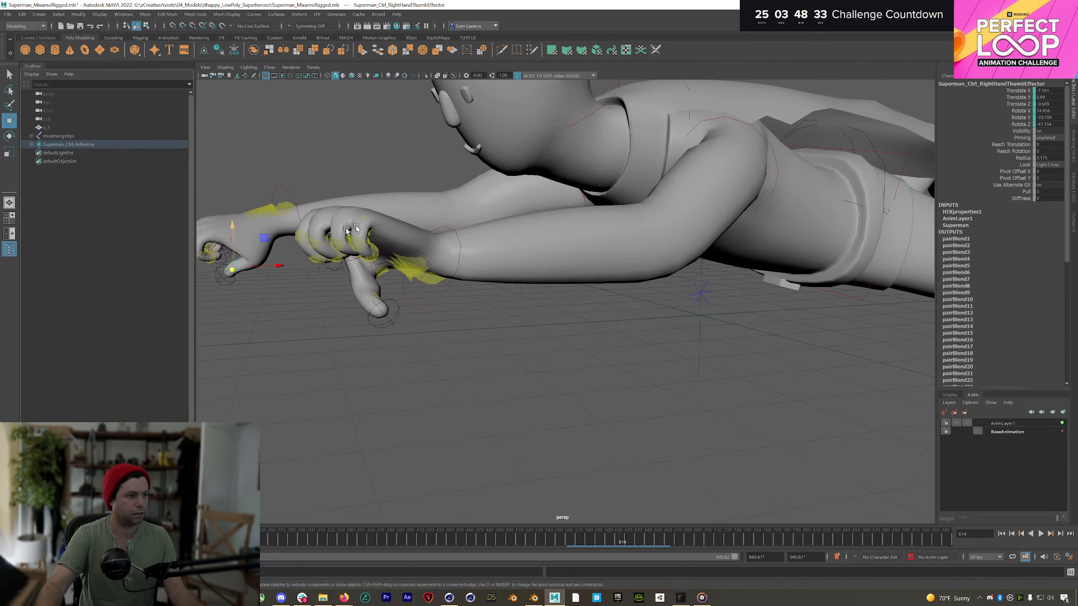
left_click_drag(354, 232, 471, 244, "alt")
middle_click_drag(471, 244, 552, 238, "alt")
right_click_drag(551, 238, 437, 220, "alt")
middle_click_drag(437, 221, 470, 258, "alt")
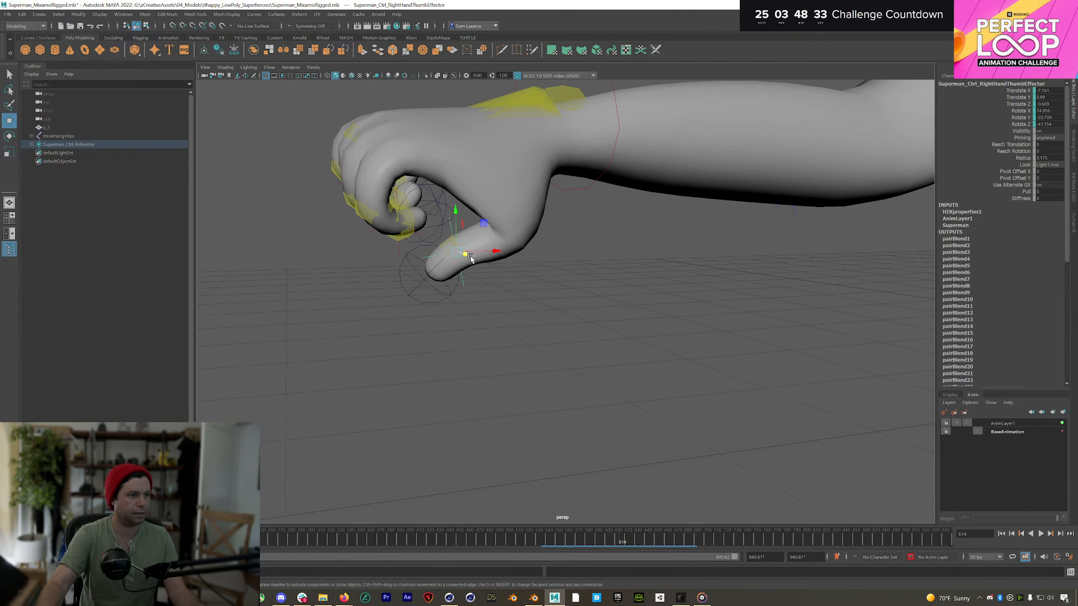
mouse_move(465, 257)
left_mouse_down()
mouse_move(468, 281)
mouse_move(455, 266)
left_mouse_up()
left_click_drag(491, 226, 720, 236)
middle_click_drag(719, 236, 524, 239, "alt")
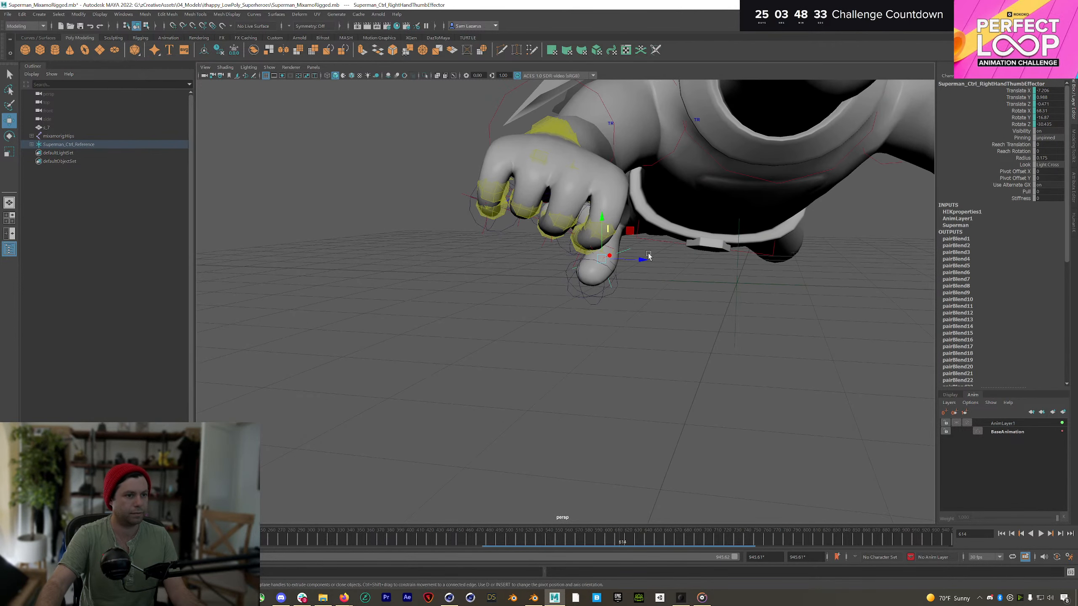
left_click_drag(648, 258, 650, 293)
Step: On a second animation layer, move the left-hand thumb effector so the thumb tucks against the fist
left_click(634, 284)
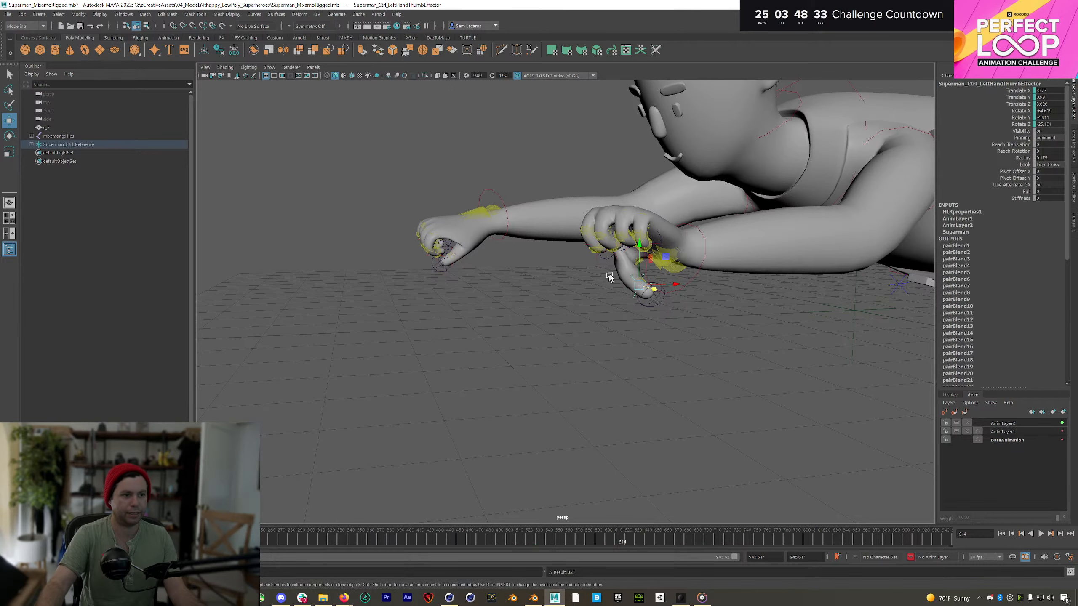
left_click_drag(608, 260, 743, 235, "alt")
left_click_drag(743, 280, 755, 257)
right_click_drag(755, 257, 971, 221, "alt")
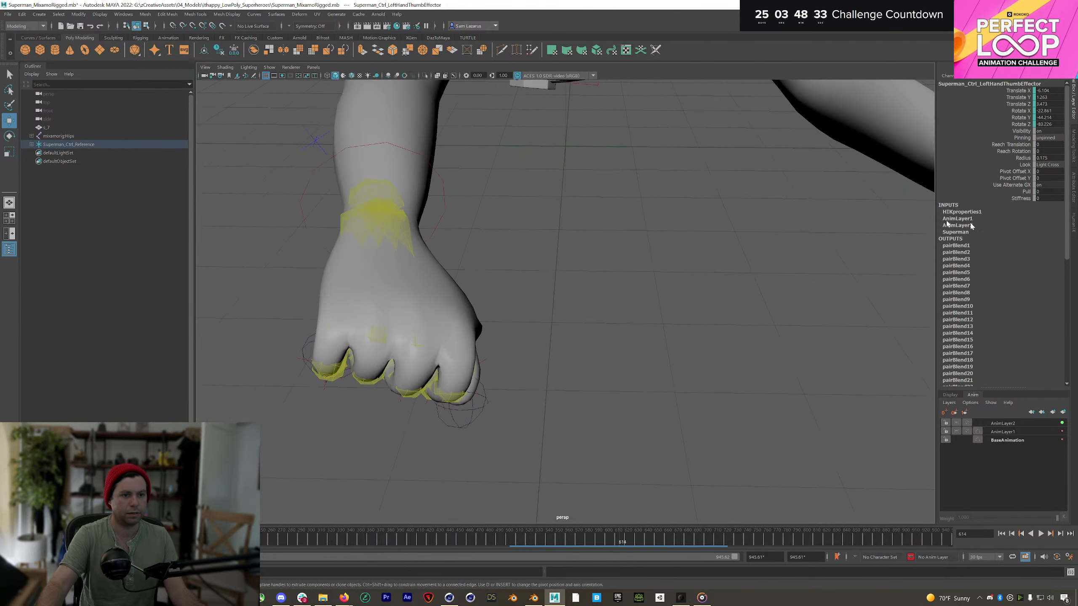
middle_click_drag(970, 221, 644, 217, "alt")
left_click_drag(644, 217, 584, 200, "alt")
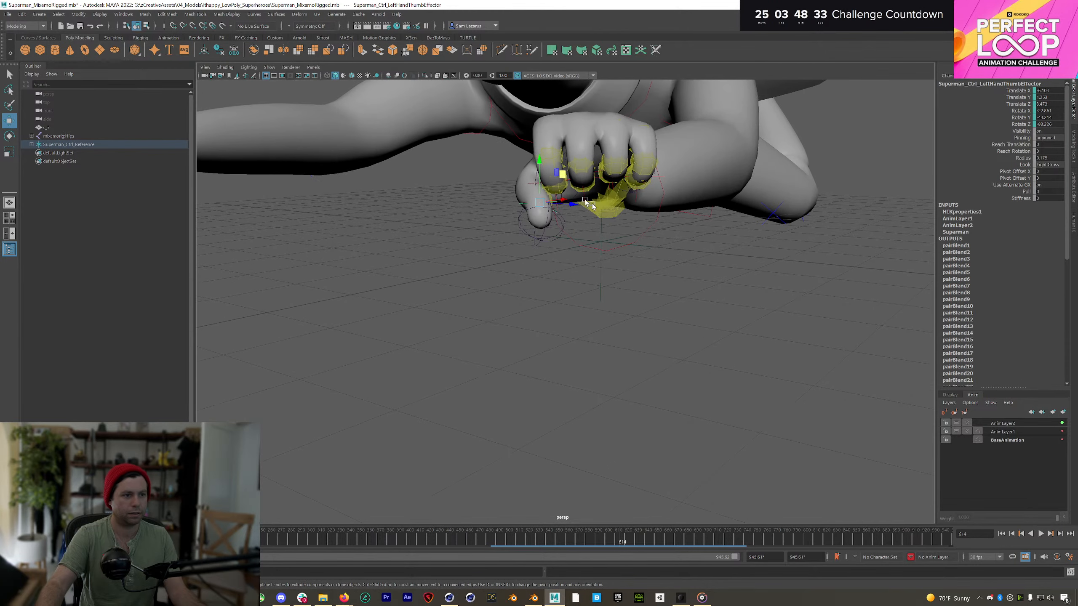
left_click_drag(539, 164, 550, 168)
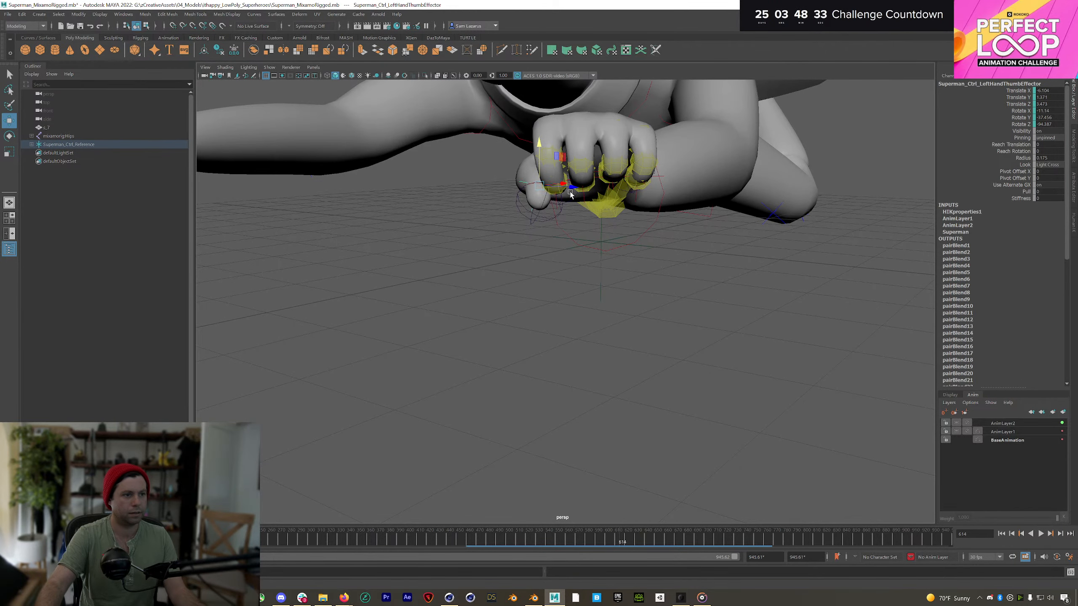
left_click(524, 208)
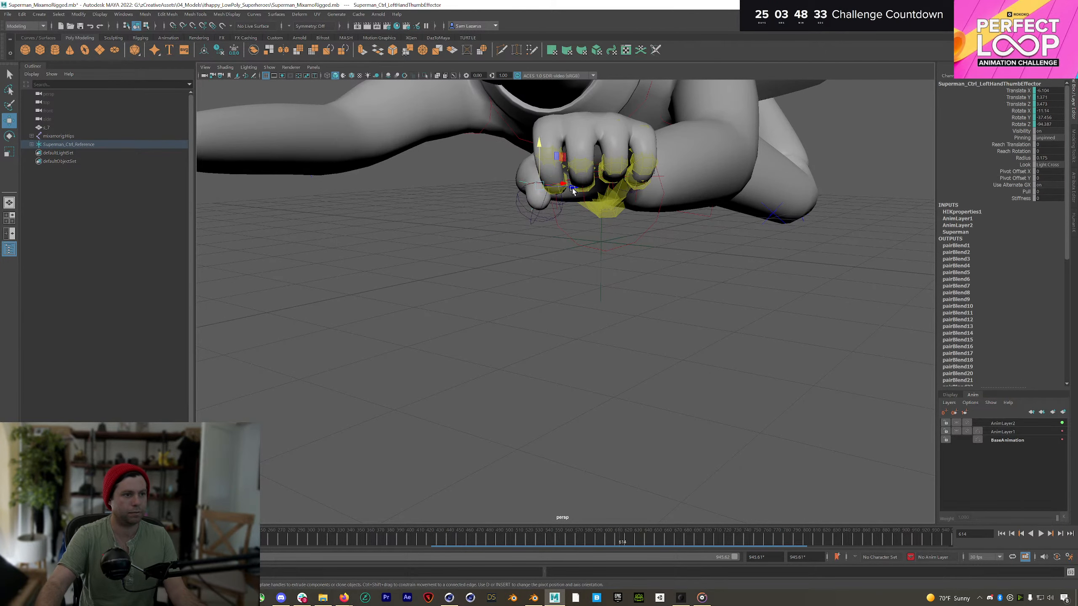
left_click(522, 184)
left_click_drag(522, 183, 621, 170, "alt")
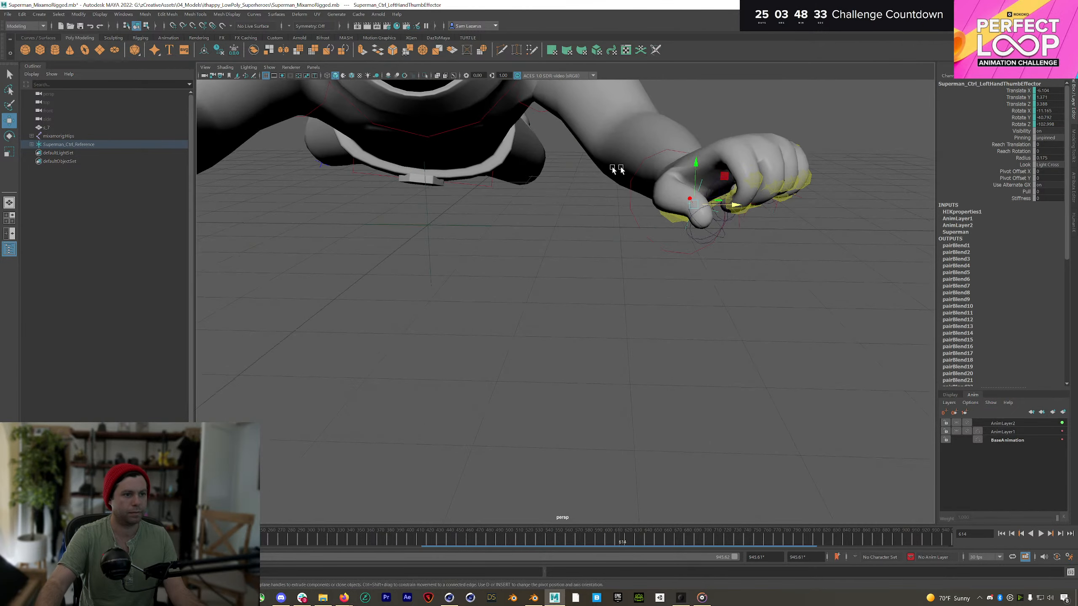
left_click_drag(699, 168, 679, 175)
key("e")
key("w")
Step: Scrub and play the flying animation to check the corrected thumbs on the whole character, and stop playback
scroll(467, 297, "down", 5)
left_click_drag(483, 306, 474, 314, "alt")
left_click(474, 478)
left_click_drag(458, 536, 344, 520)
scroll(295, 370, "down", 5)
middle_click_drag(652, 333, 494, 289, "alt")
key("alt+v")
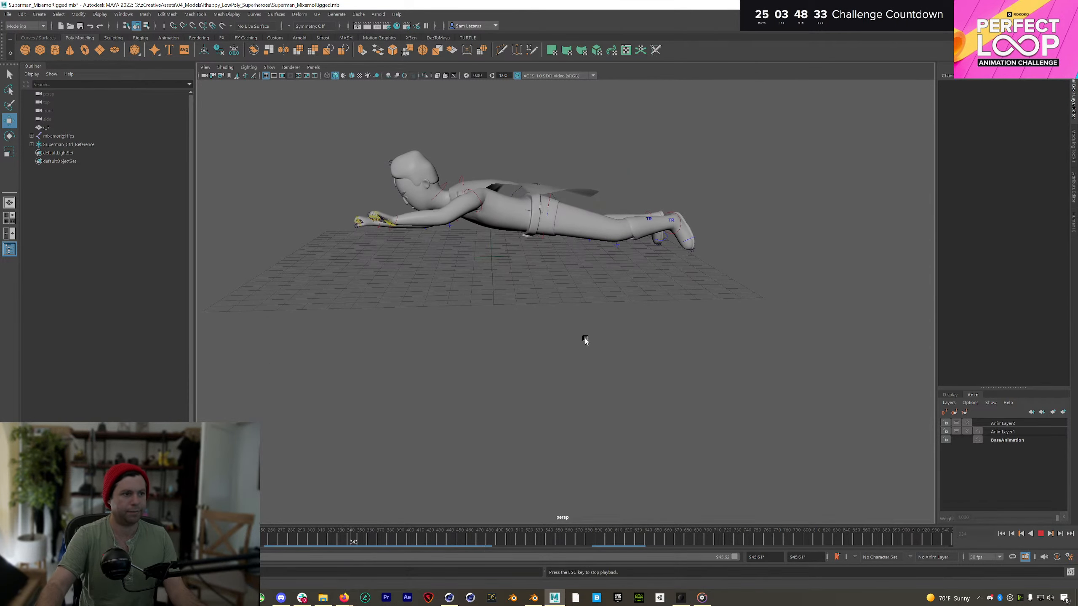
key("Escape")
Step: Return to the first frame and set up an Export All to the OfficeHoursPerfectLoop project's 01_RAW folder, with SupermanFlying as the file name
left_click(1002, 534)
left_click(8, 14)
left_click(30, 120)
left_click(232, 185)
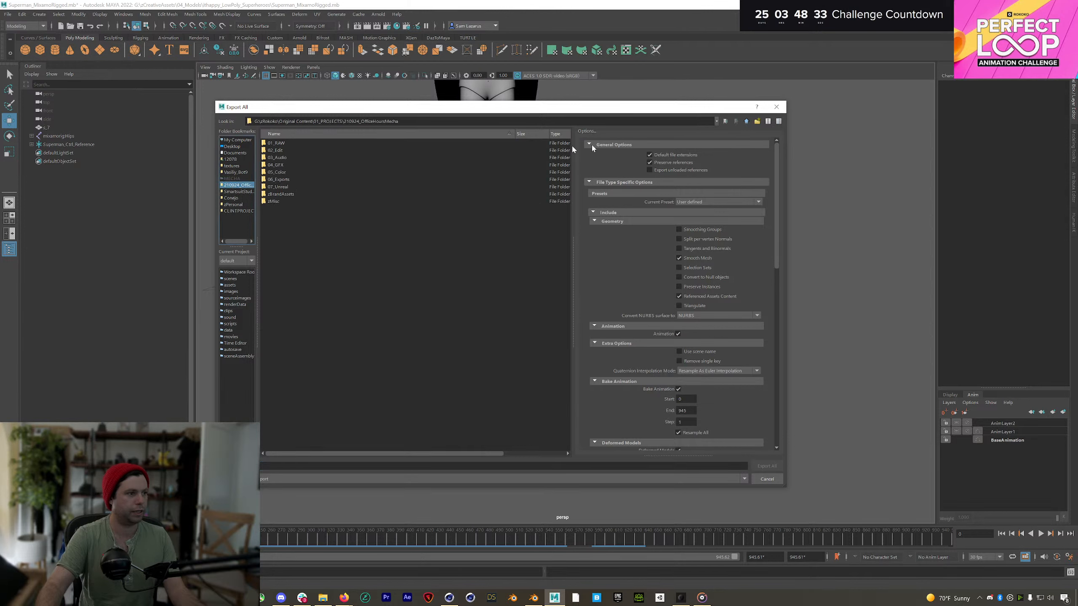
left_click(746, 121)
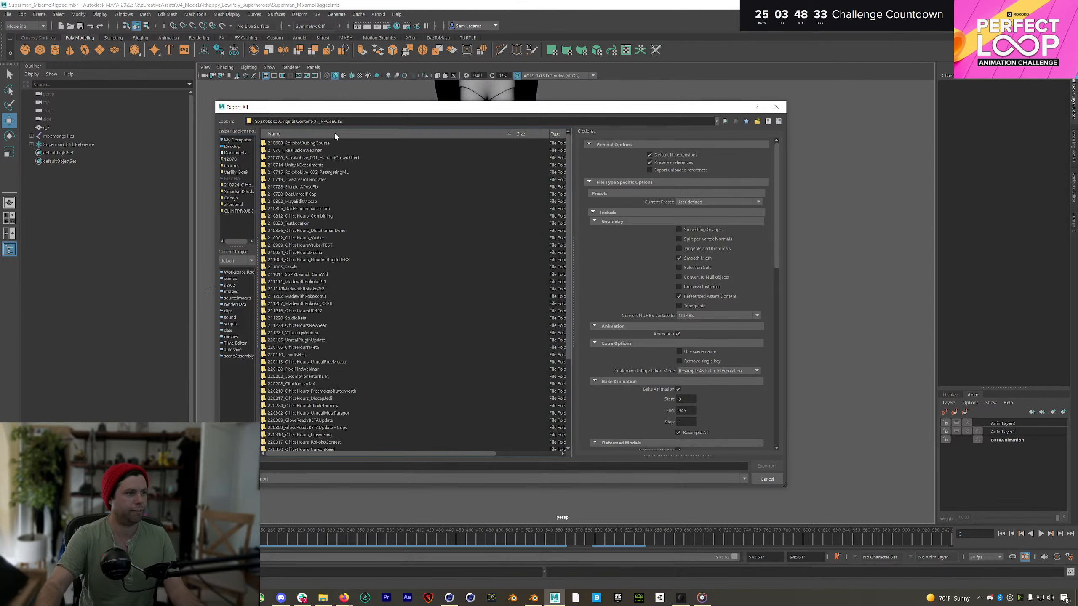
double_click(325, 166)
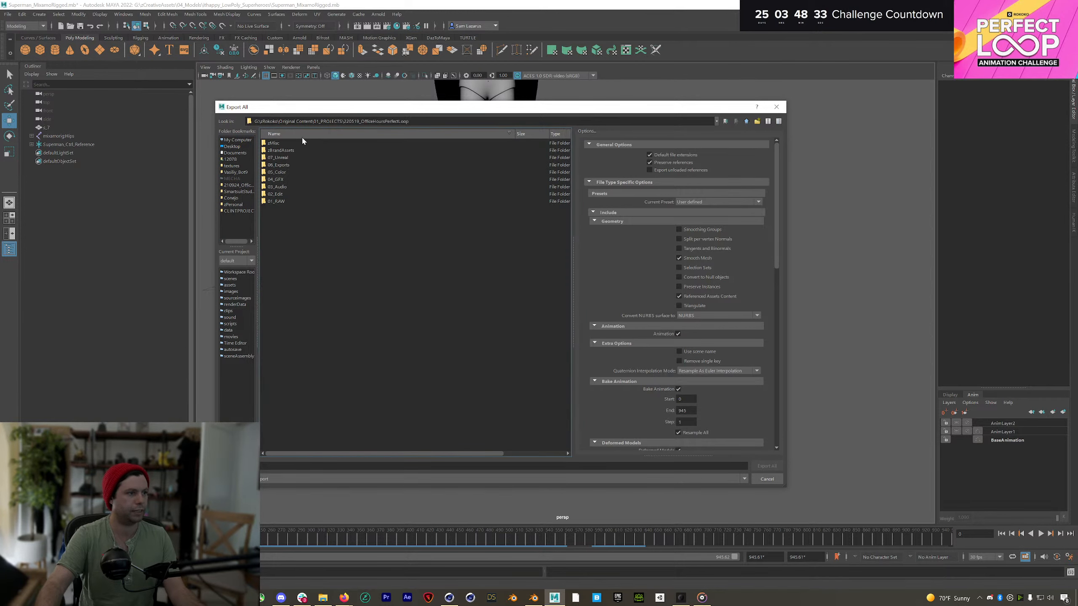
double_click(297, 201)
left_click(315, 463)
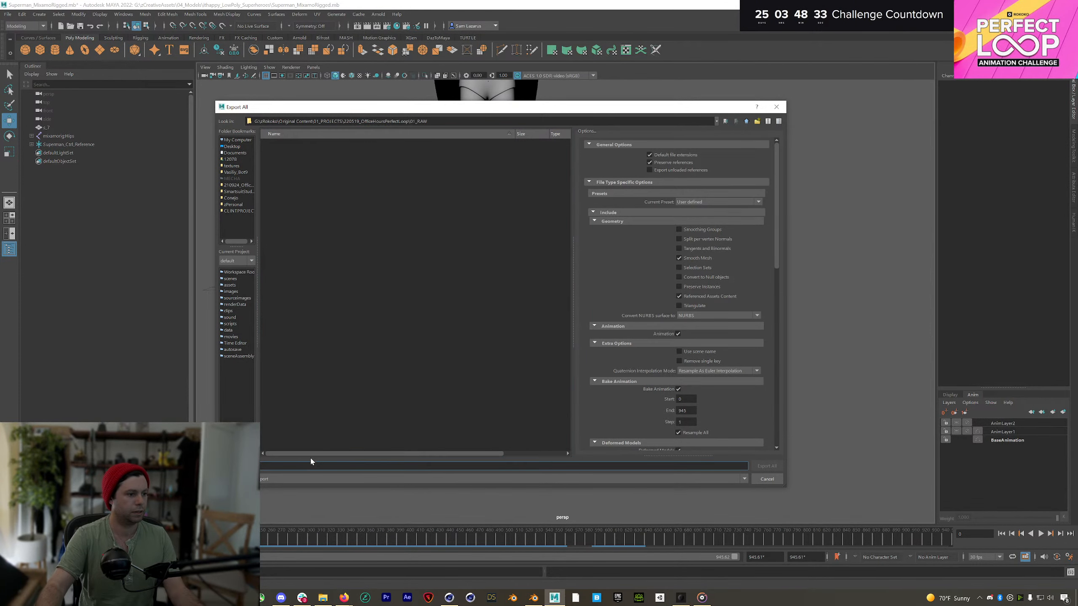
type("SupermanFl")
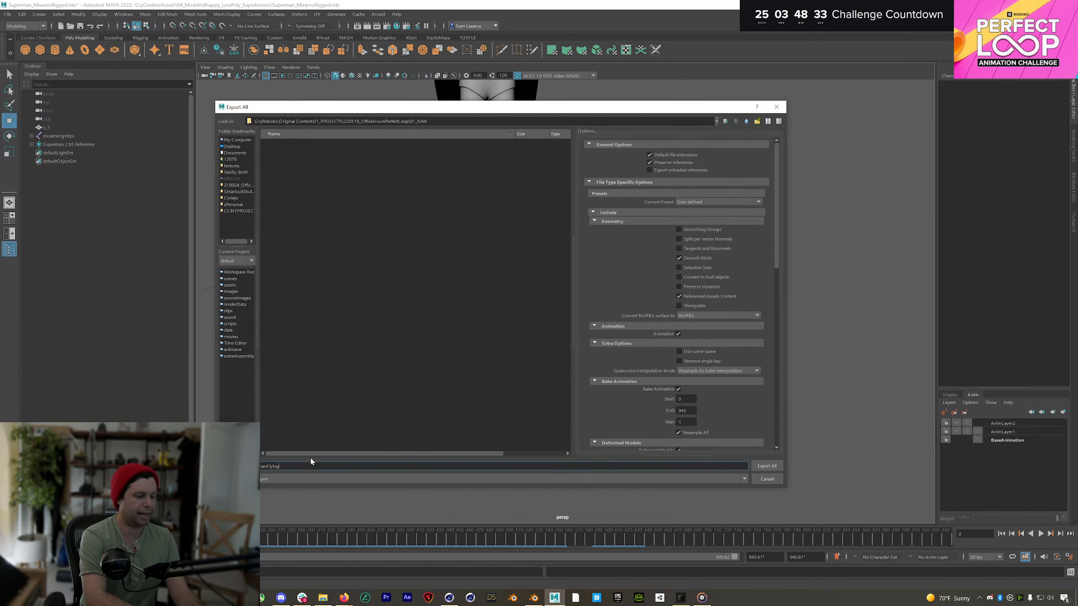
Step: Export the animated character as the FBX file SupermanFlying into the 01_RAW folder and dismiss the export warnings
key("Return")
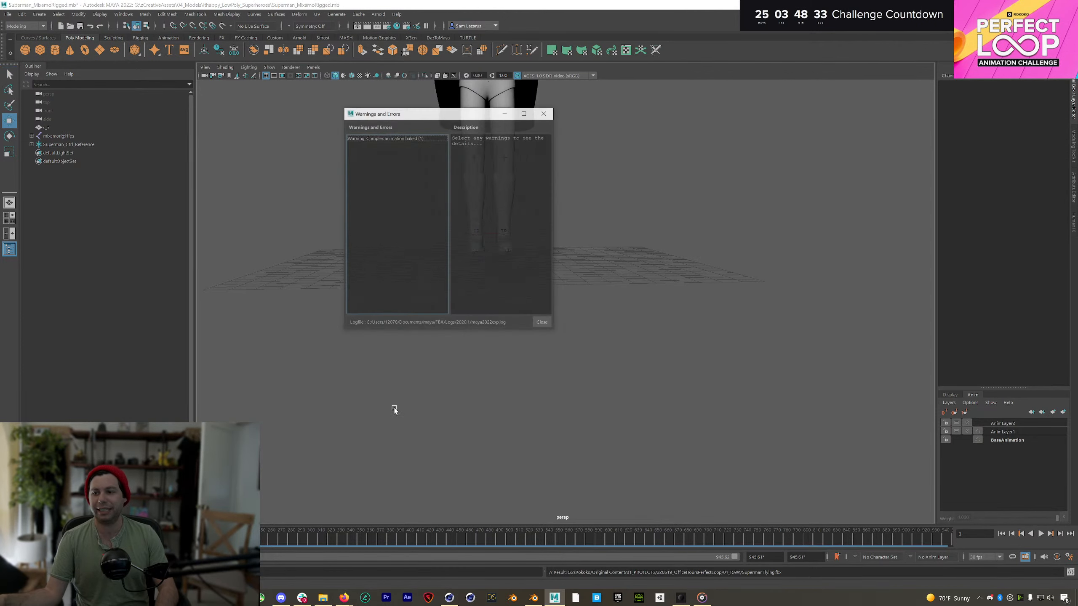
left_click(543, 322)
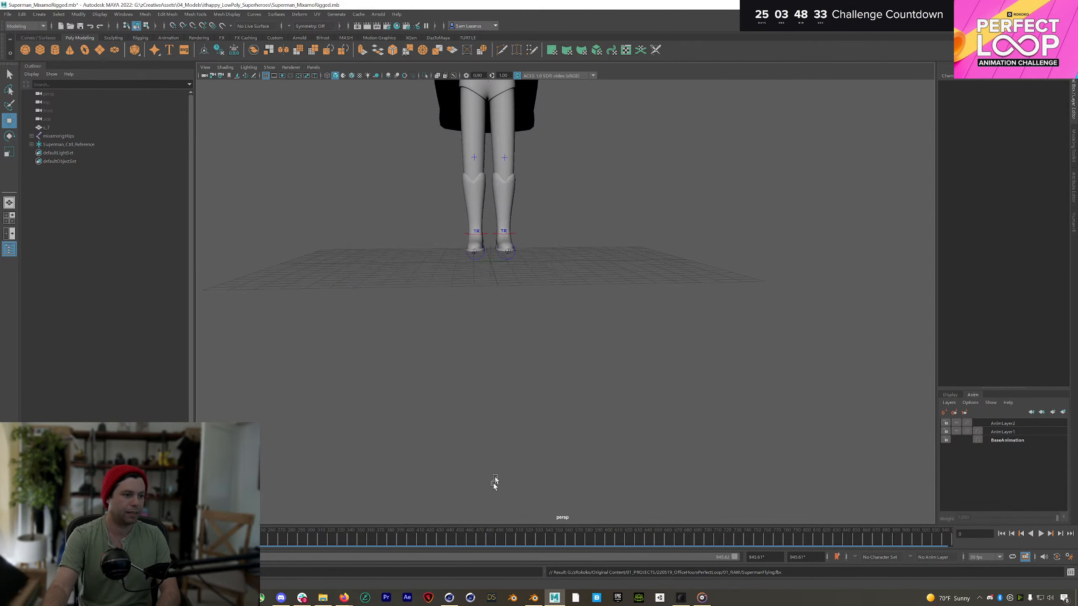
Step: Switch to Cinema 4D, create a new project and save it as supermanflying in the 220519_OfficeHoursPerfectLoop folder
left_click(449, 597)
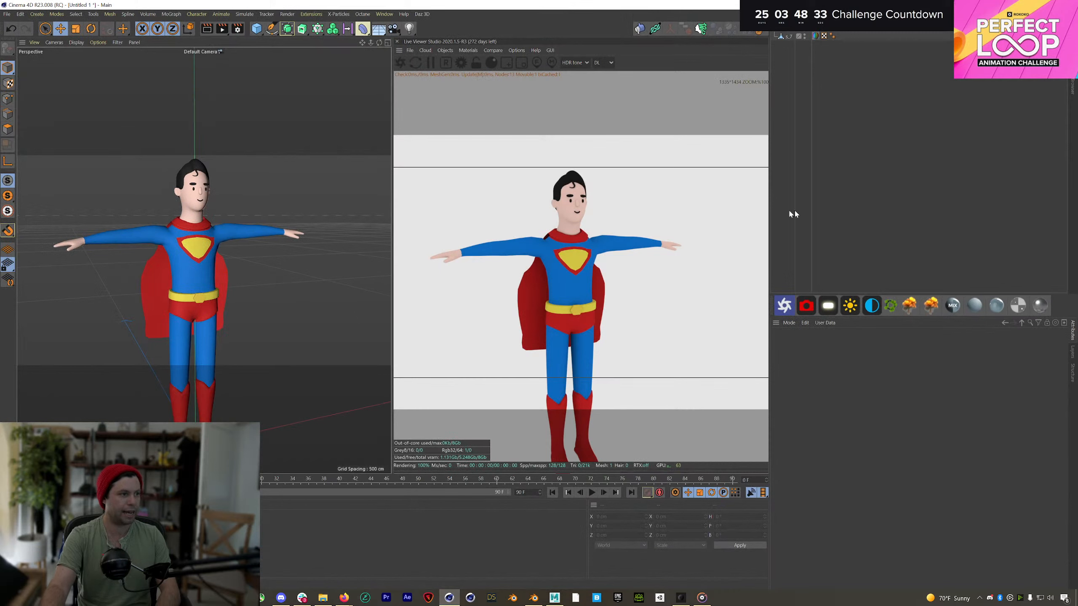
key("ctrl+n")
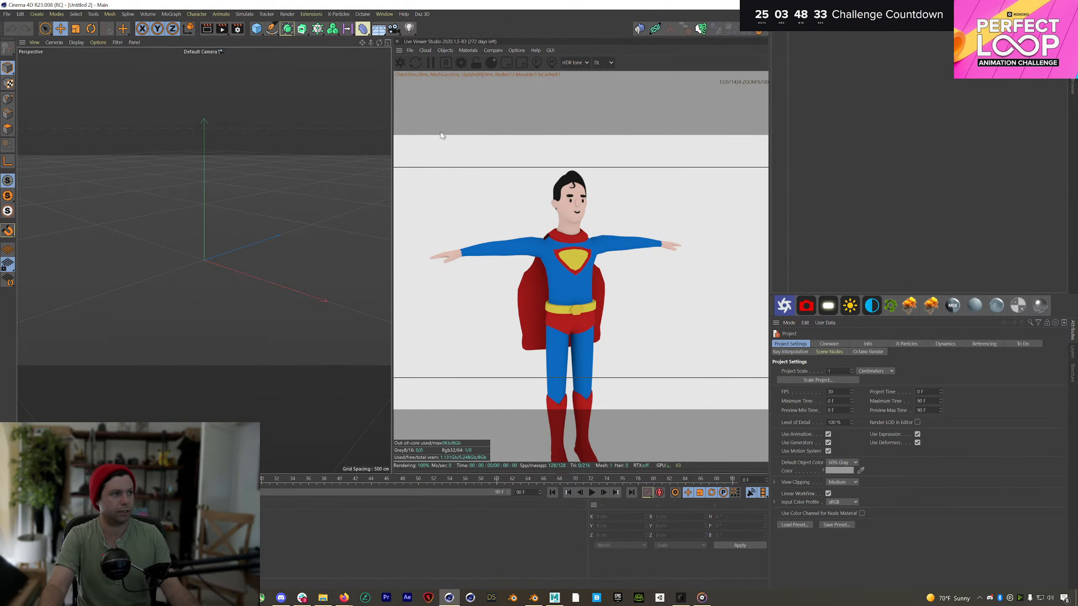
key("ctrl+s")
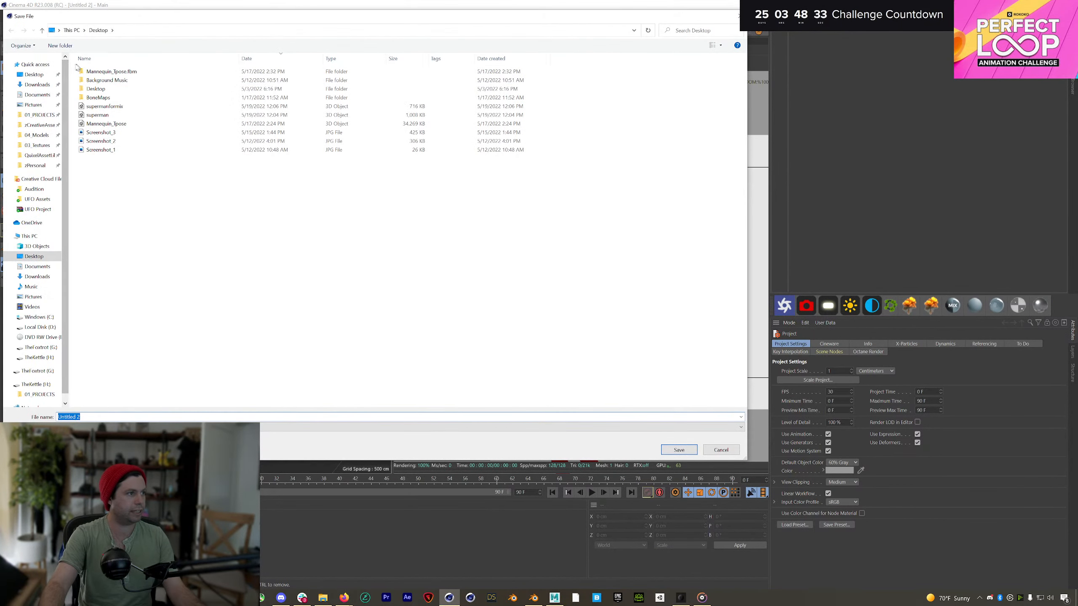
double_click(114, 150)
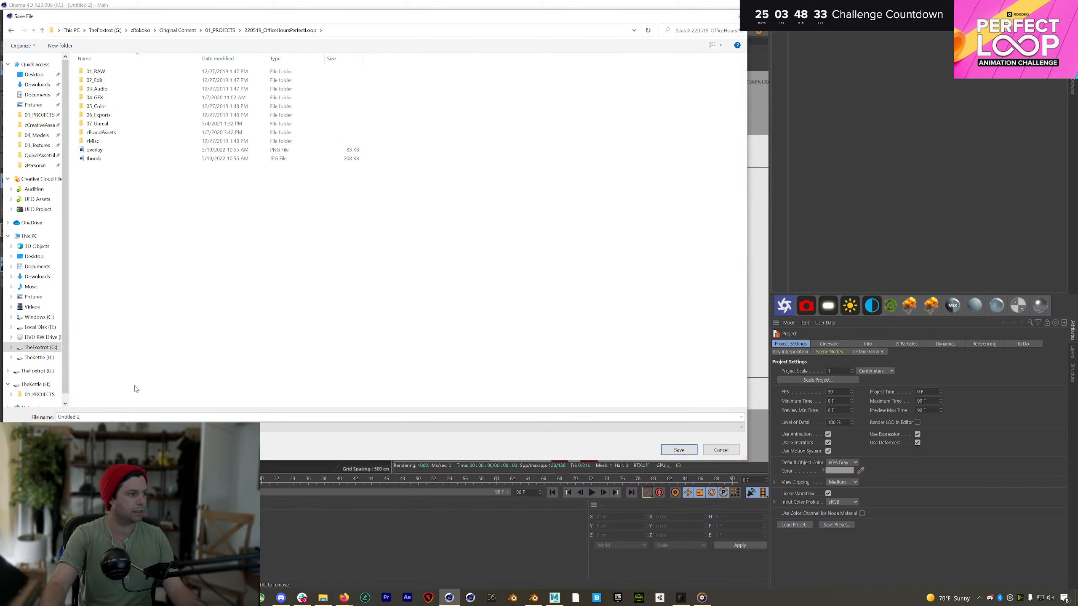
left_click(110, 81)
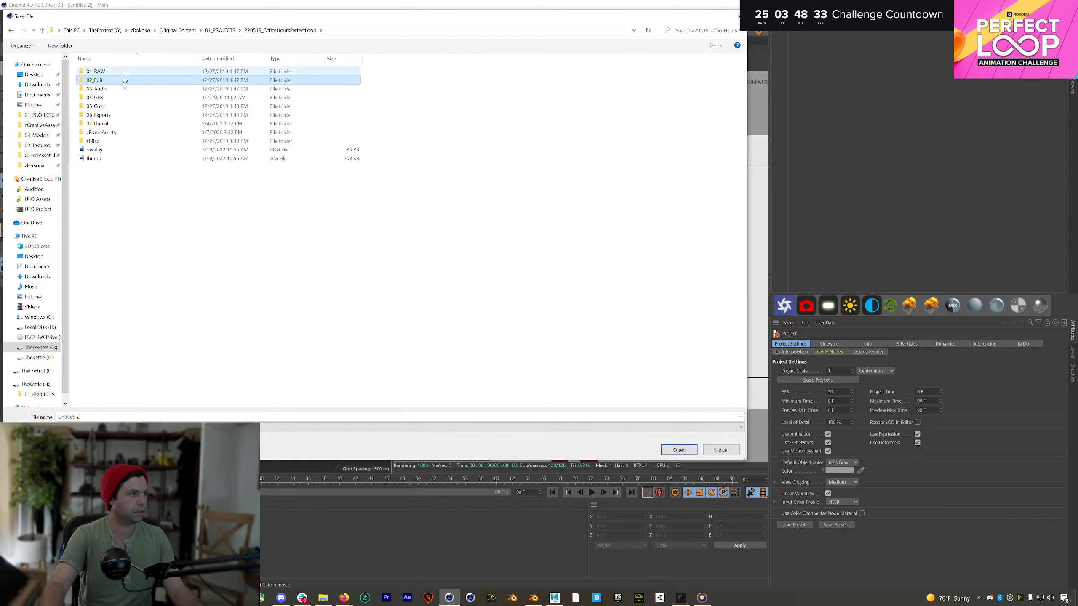
left_click(126, 260)
left_click(113, 414)
type("supe")
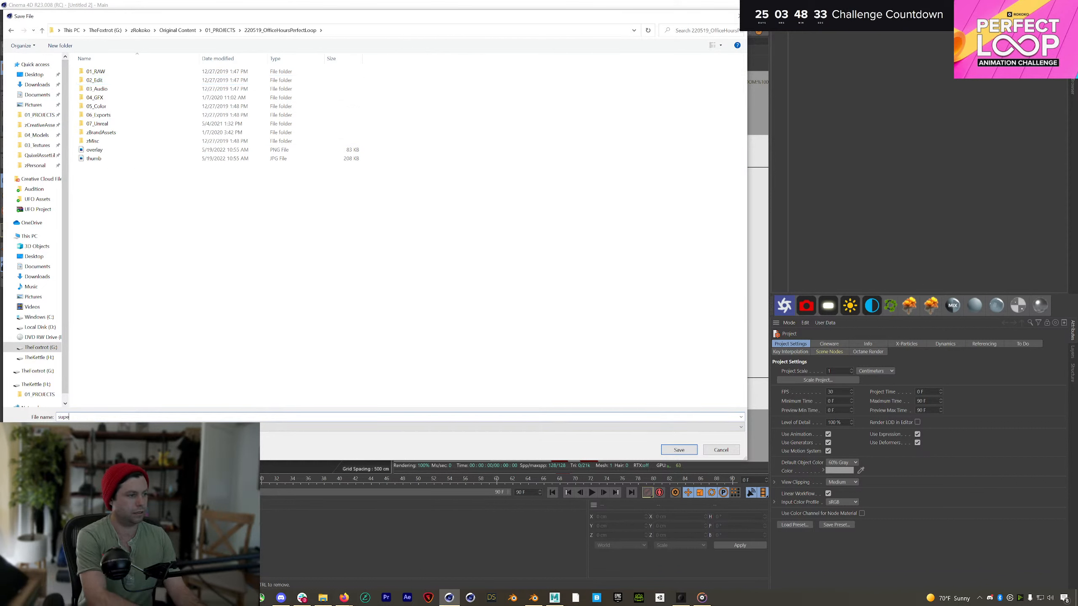
type("rmanflying")
key("Return")
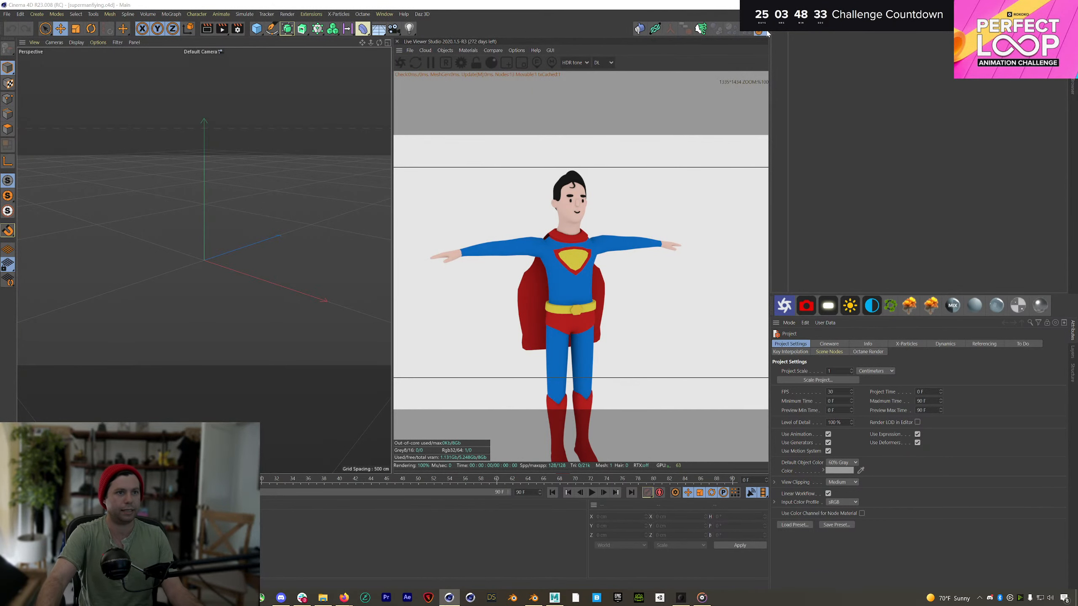
Step: Import the SupermanFlying 3D file from the 01_RAW folder into the new project
key("ctrl+o")
double_click(114, 80)
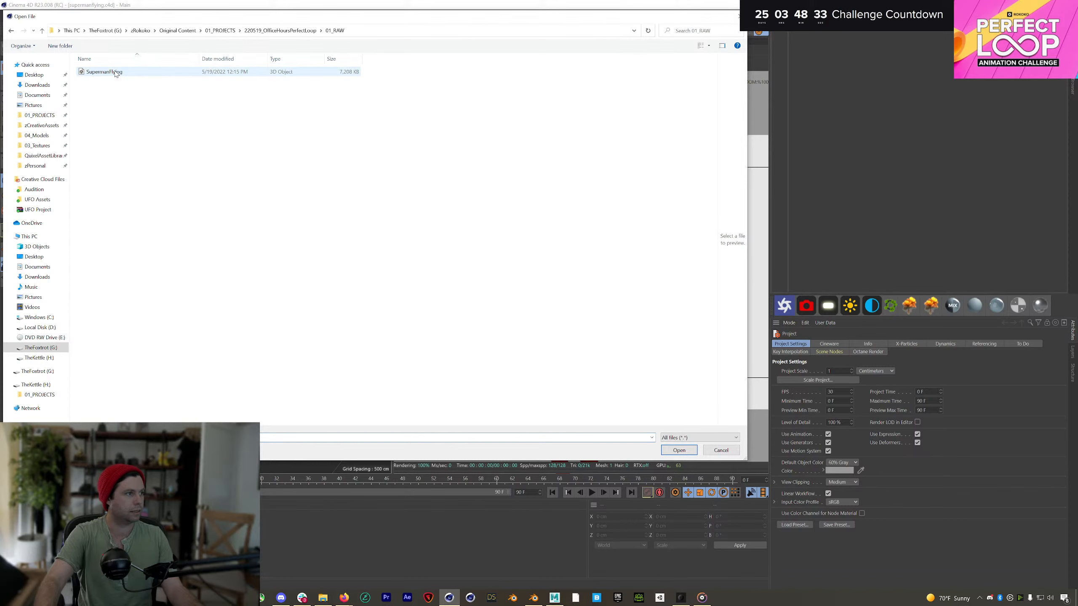
double_click(114, 72)
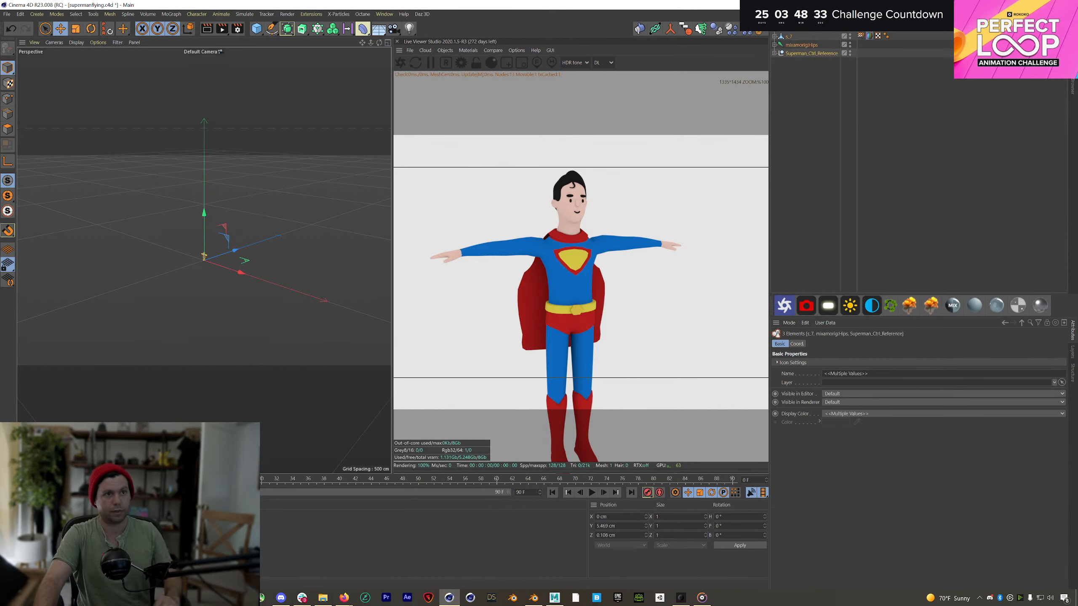
Step: Group all imported objects under a null and set its scale to 10 on all three axes
key("ctrl+a")
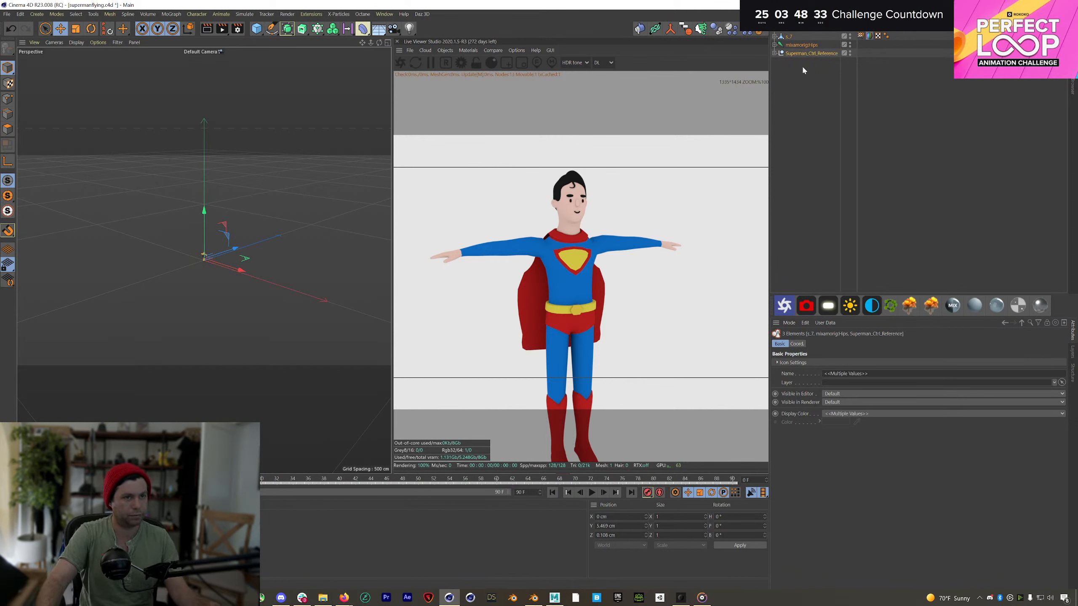
key("alt+g")
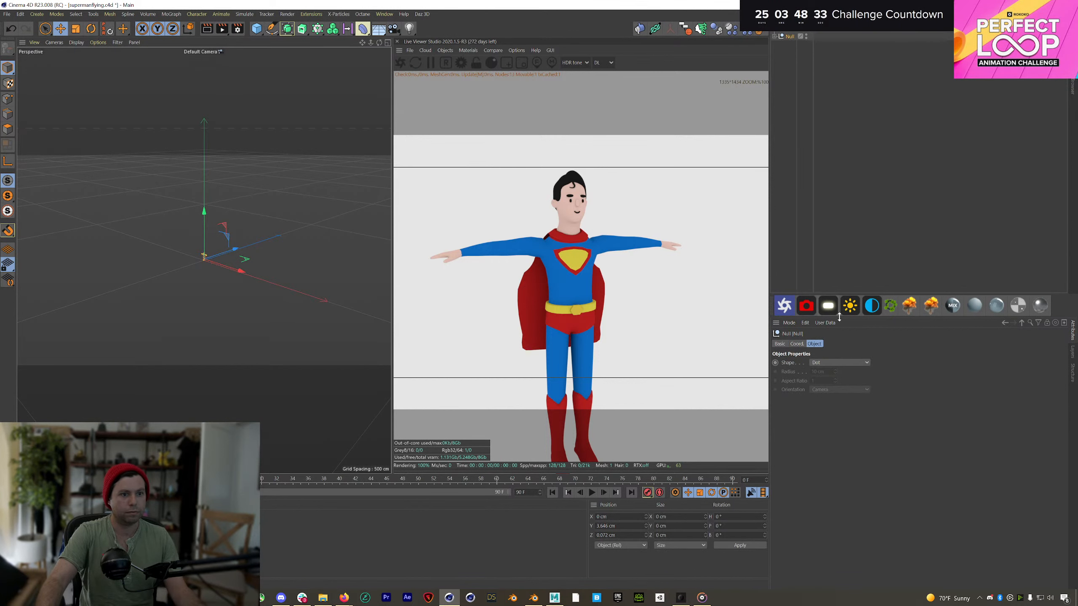
left_click(797, 344)
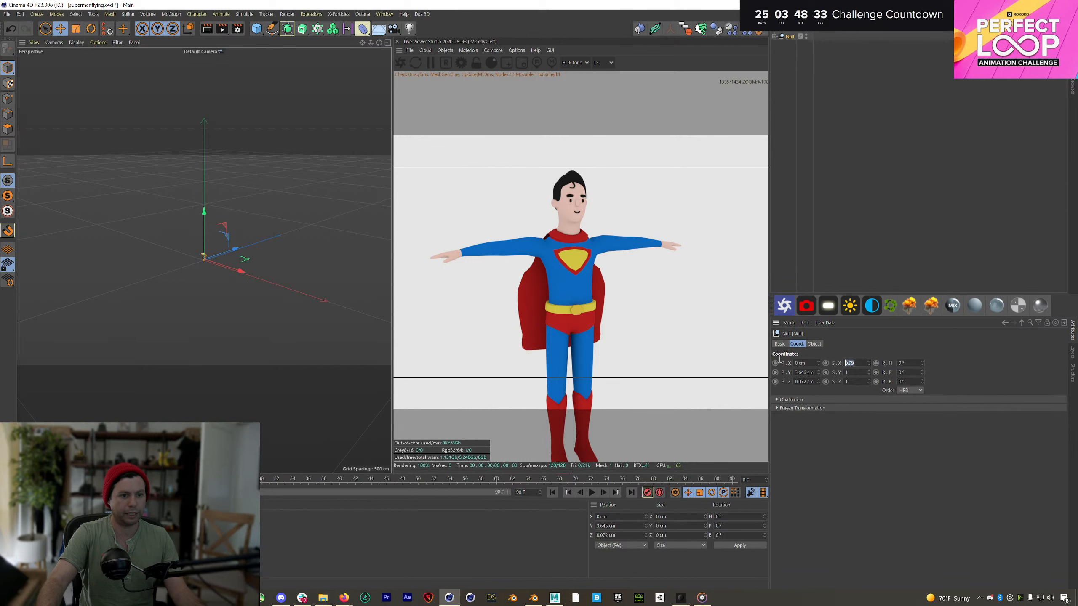
type("10")
key("Return")
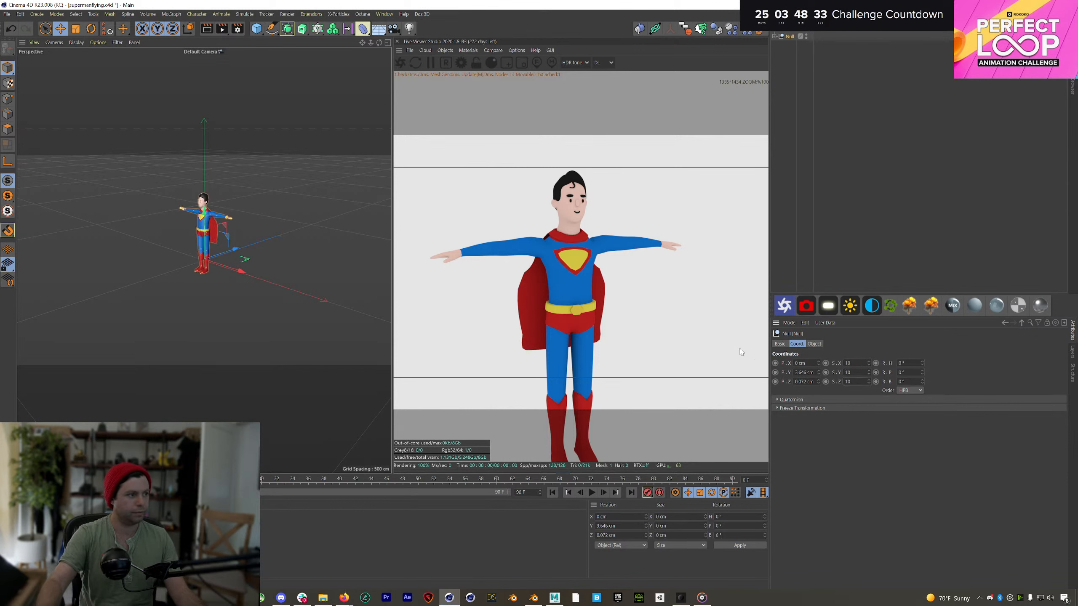
Step: Add a default cube next to the scaled character to compare their sizes, and undo it
left_click(257, 29)
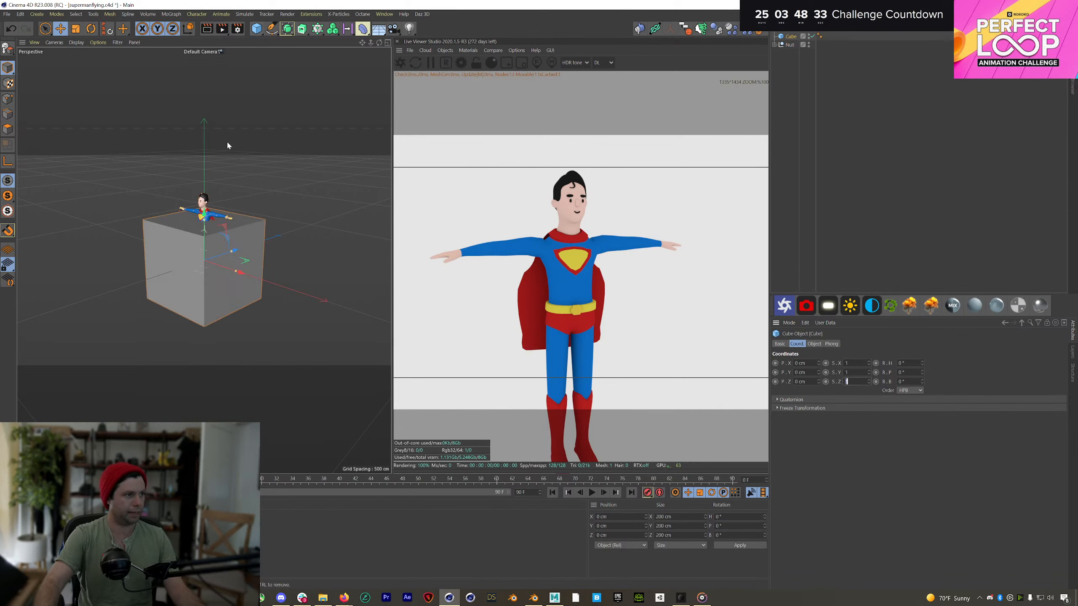
key("ctrl+z")
key("h")
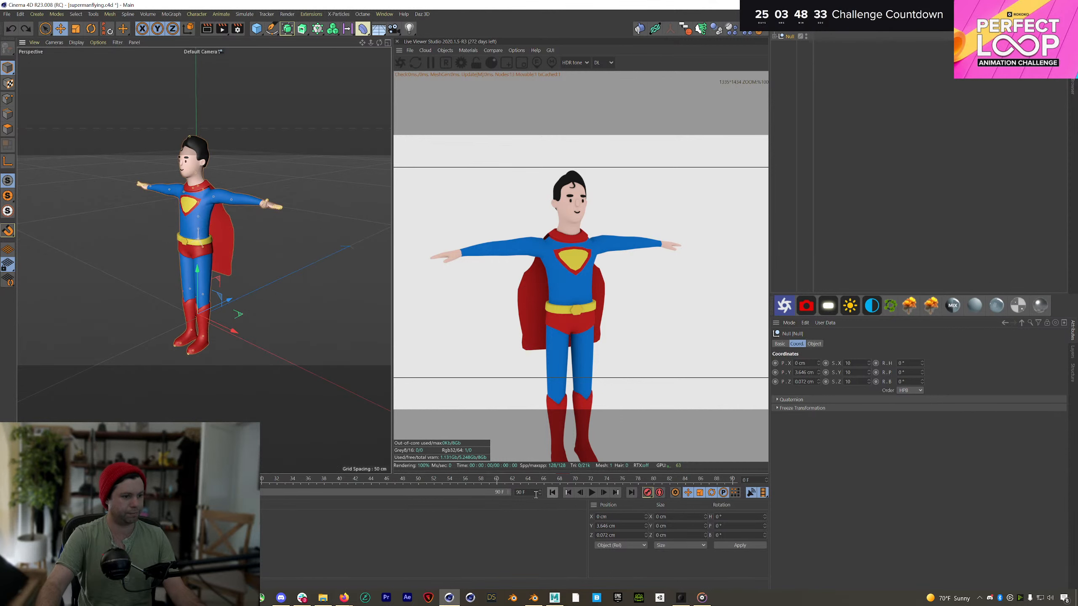
Step: Extend the project's end to frame 566 and go to frame 329 to inspect the flying pose from the side
left_click_drag(540, 492, 540, 391)
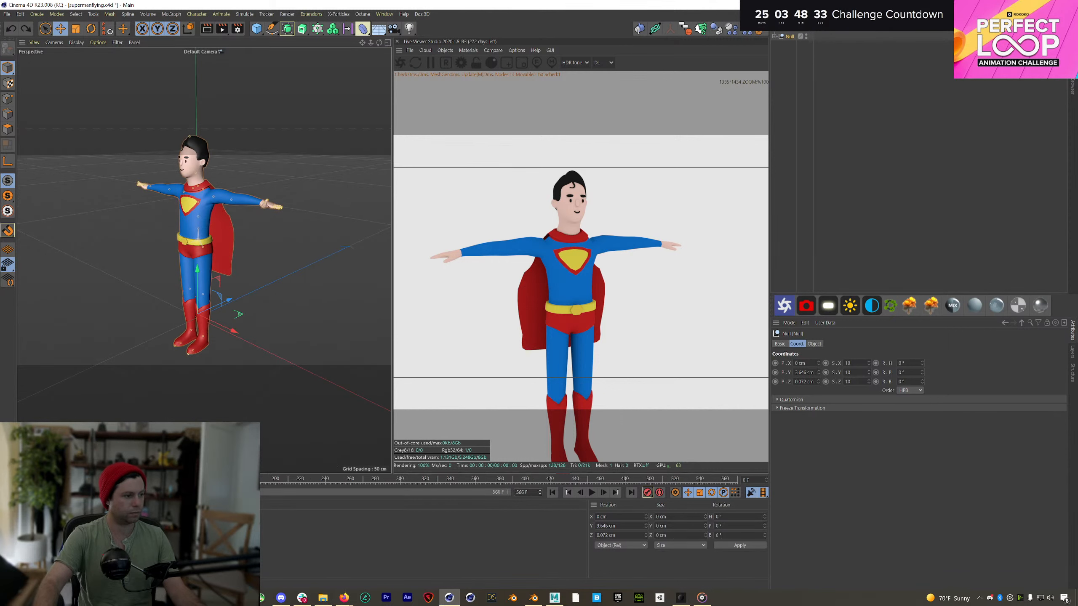
left_click_drag(254, 479, 437, 479)
left_click_drag(178, 374, 239, 303, "alt")
right_click_drag(239, 303, 188, 341, "alt")
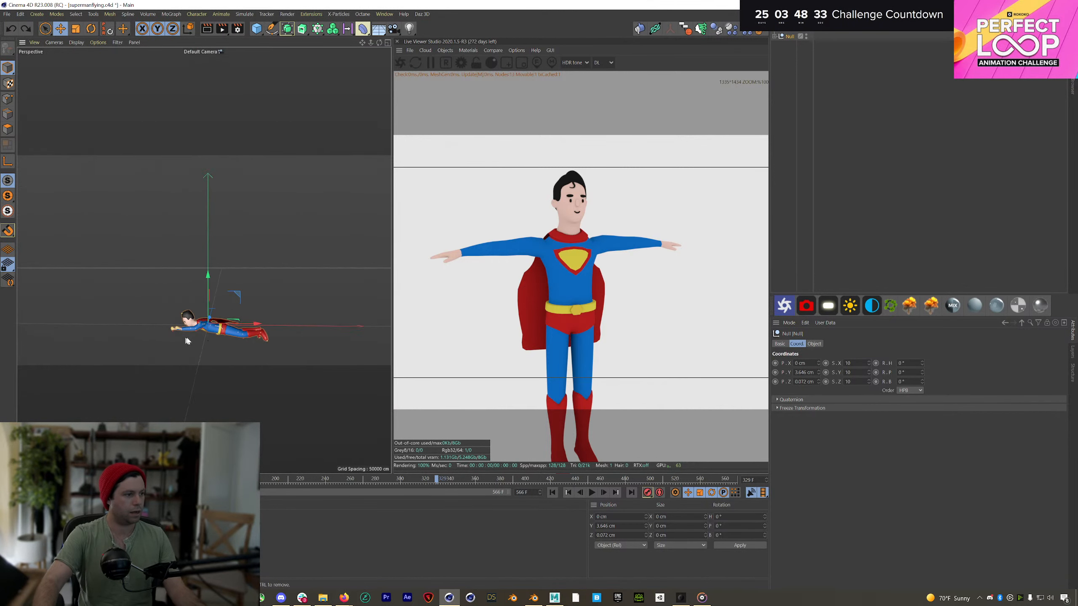
middle_click_drag(188, 341, 190, 313, "alt")
right_click_drag(190, 314, 435, 331, "alt")
middle_click_drag(434, 331, 440, 318, "alt")
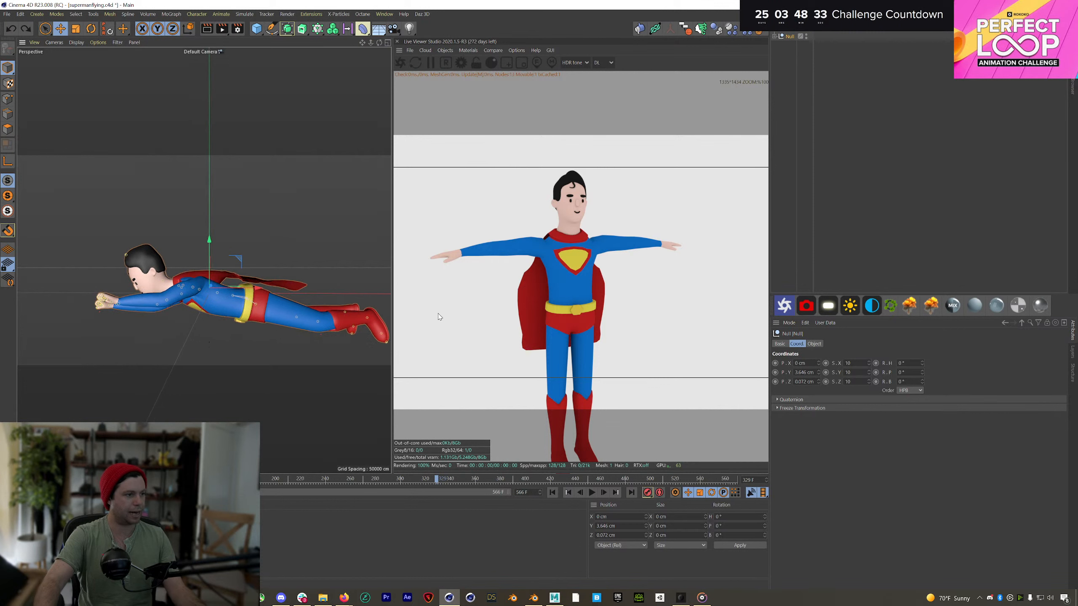
Step: Extend the project's end to frame 955 and delete all animation keys of the mixamorig:Hips joint inside the null
left_click(776, 37)
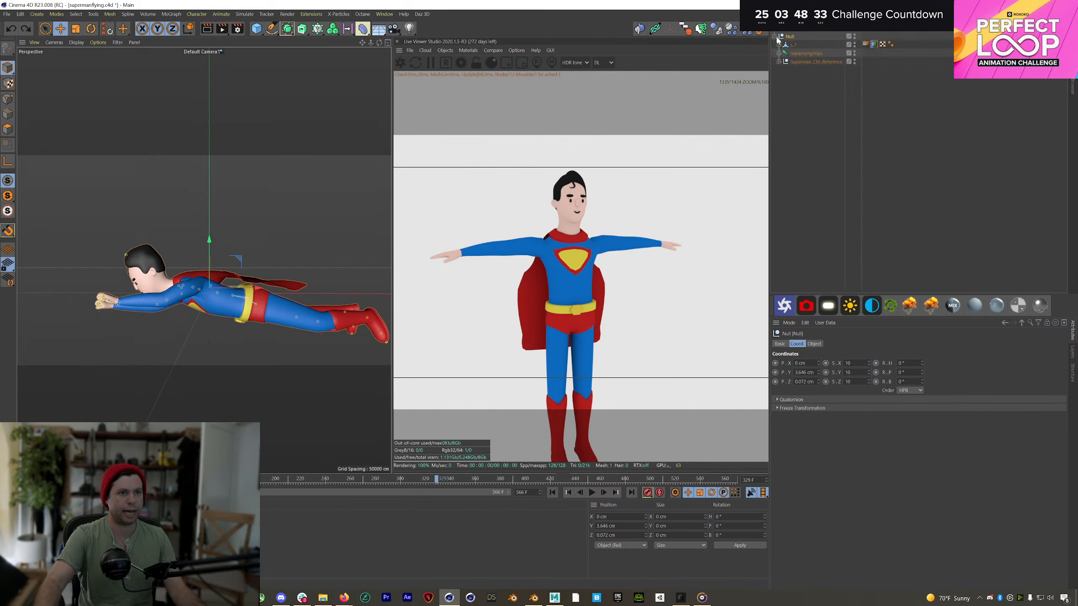
left_click(795, 54)
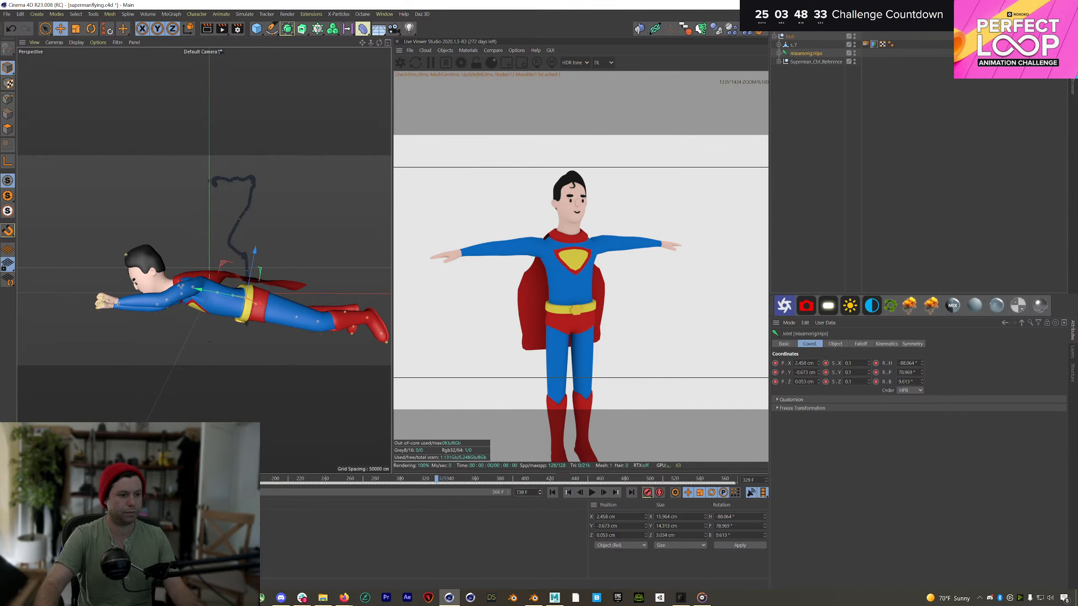
left_click_drag(540, 493, 540, 496)
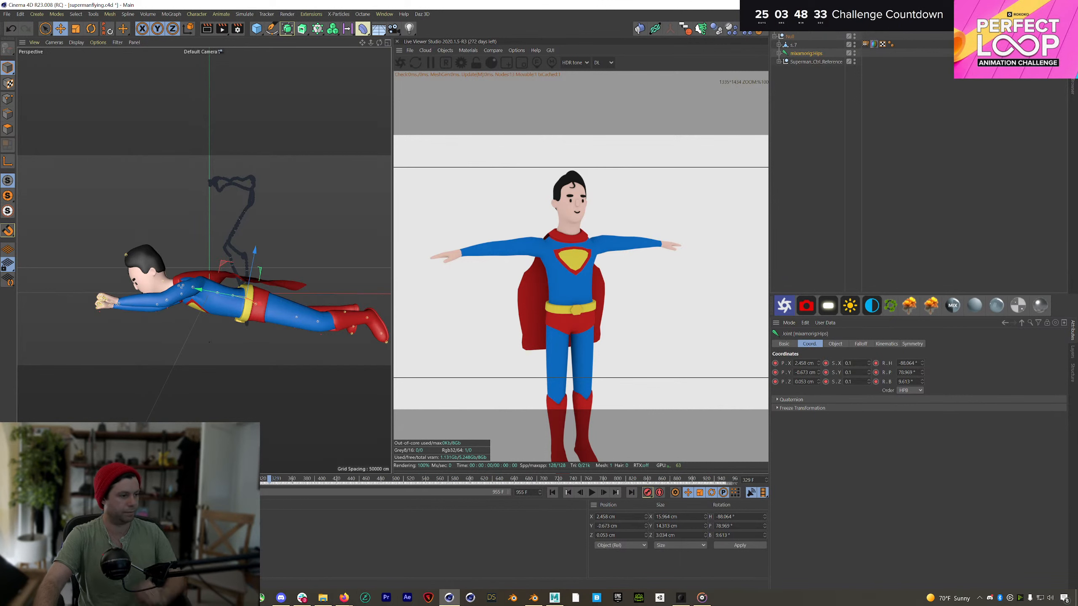
left_click_drag(18, 483, 725, 439)
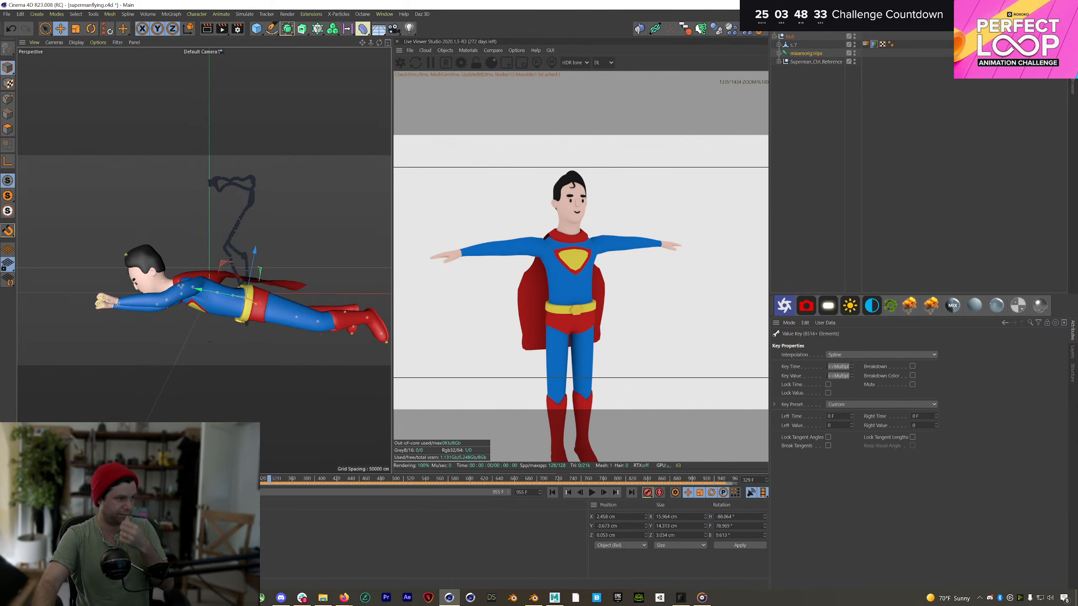
left_click(296, 484)
Step: At frame 305, rotate the hips joint to level the body and move it to about X -1 cm, Y -0.6 cm
mouse_move(271, 480)
left_mouse_down()
mouse_move(174, 481)
mouse_move(475, 466)
mouse_move(407, 479)
mouse_move(201, 480)
mouse_move(251, 480)
left_mouse_up()
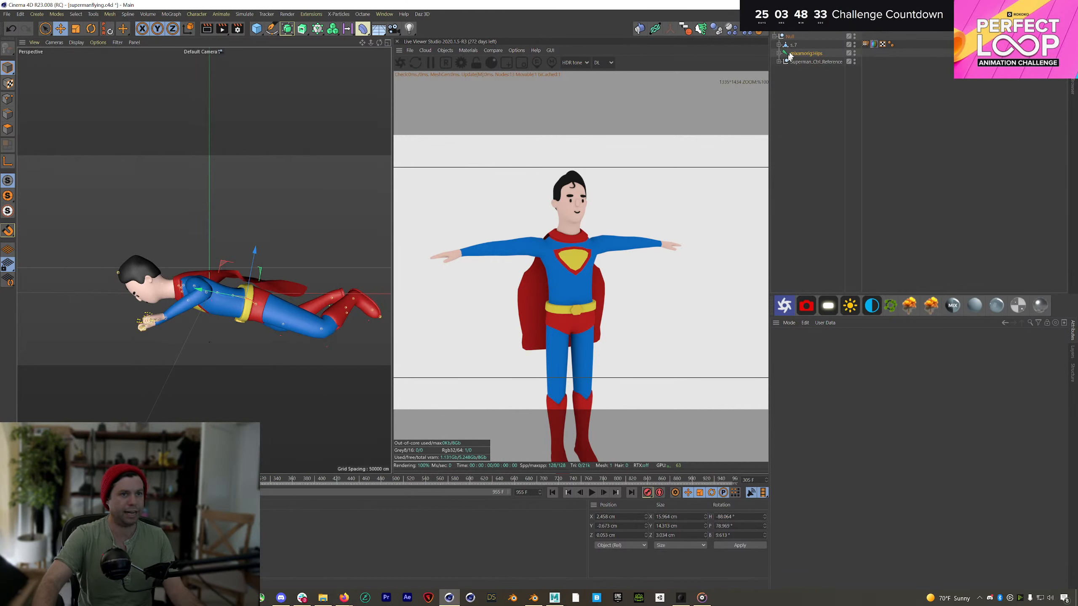
key("r")
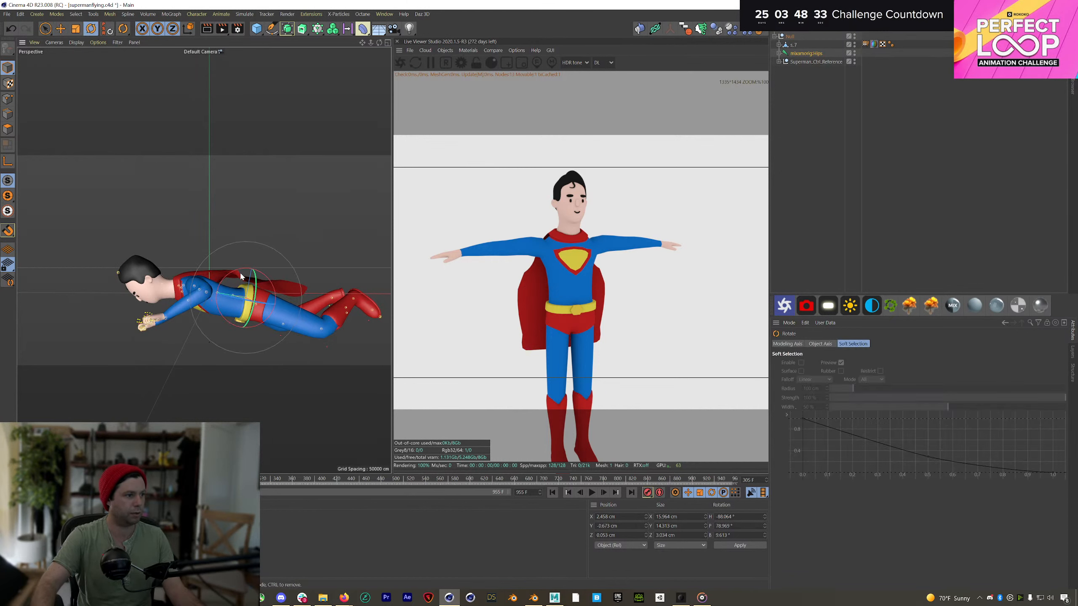
mouse_move(240, 276)
left_mouse_down()
mouse_move(228, 288)
mouse_move(251, 282)
left_mouse_up()
key("e")
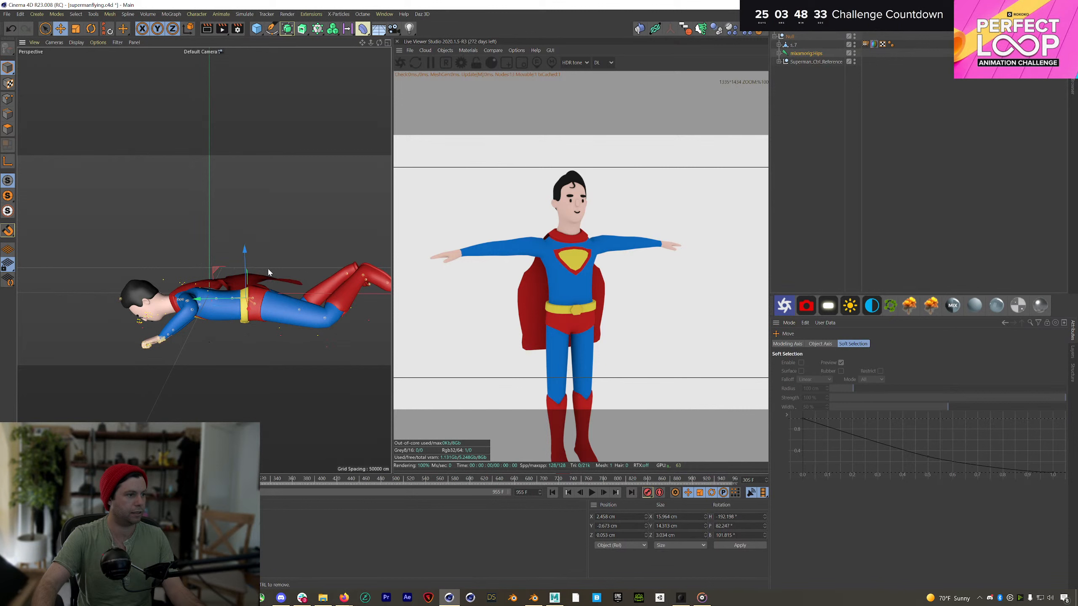
key("w")
left_click_drag(322, 260, 223, 263)
scroll(212, 257, "down", 3)
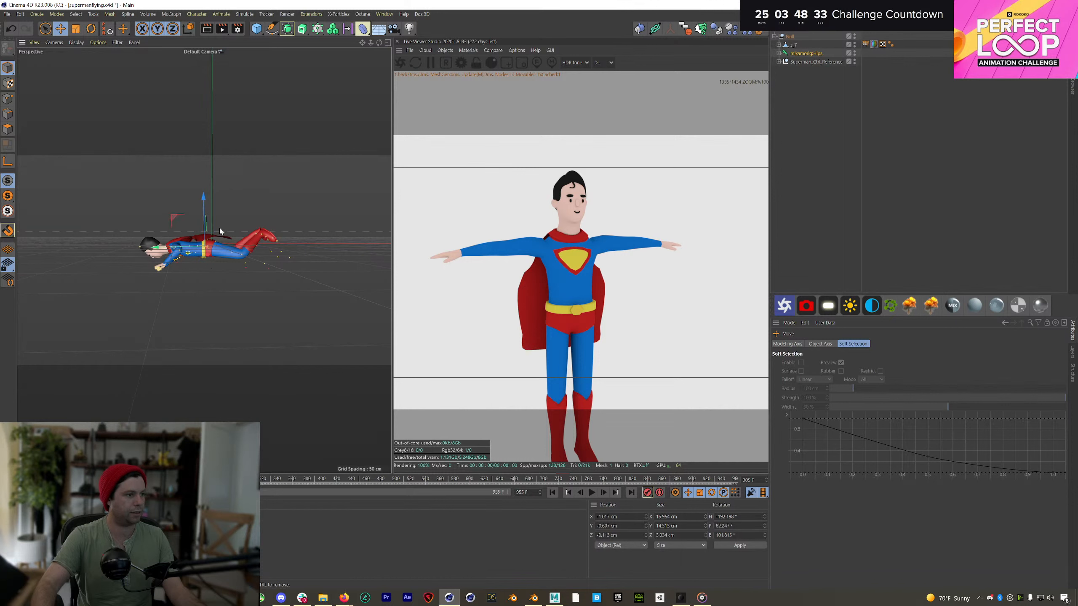
Step: Fine-tune the hips joint's rotation to about H -158°, P 82°, B 67°, checking the flying pose at frame 340, and deselect it
key("r")
left_click_drag(222, 223, 232, 233)
left_click_drag(252, 472, 276, 469)
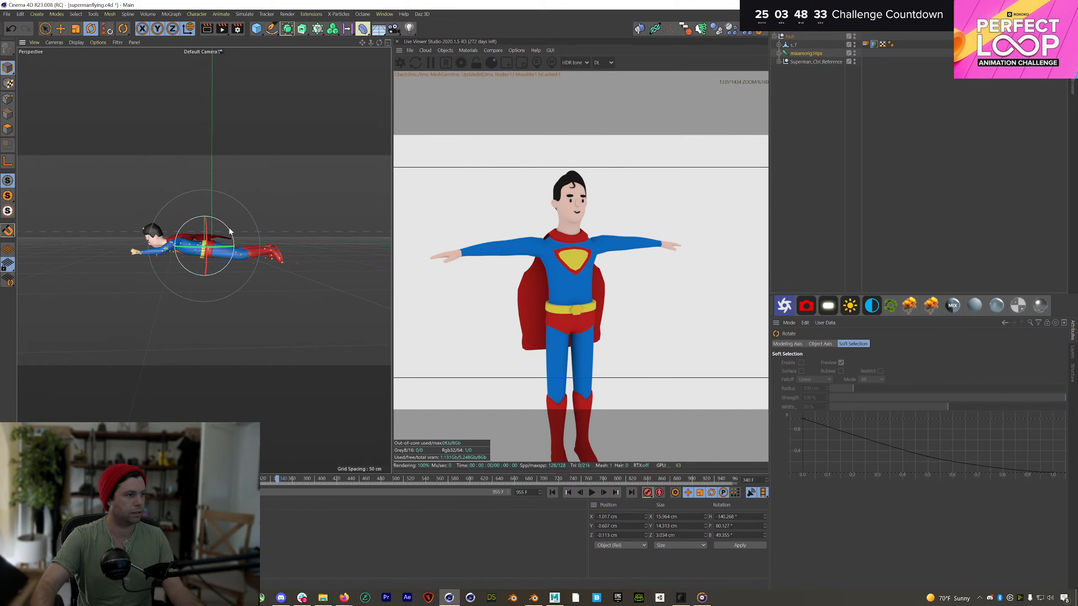
left_click_drag(229, 231, 229, 230)
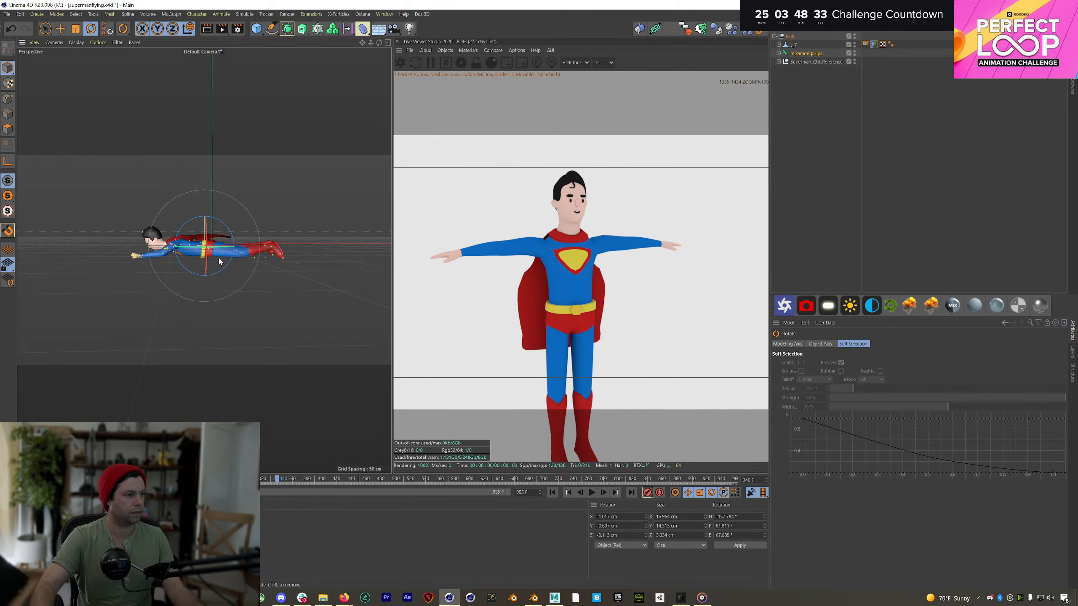
mouse_move(219, 259)
middle_mouse_down("alt")
mouse_move(190, 250)
mouse_move(220, 261)
middle_mouse_up("alt")
left_click(264, 195)
scroll(216, 230, "up", 2)
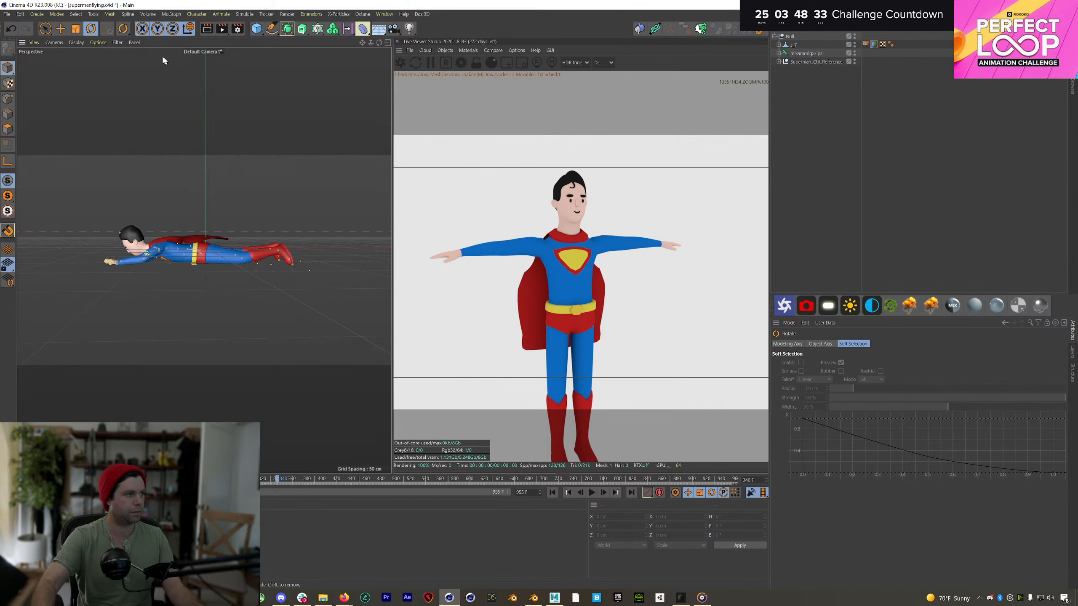
Step: Filter the viewport to hide the grid, joints and other helpers, and play the flying animation back from frame 0
left_click(117, 42)
left_click(127, 59)
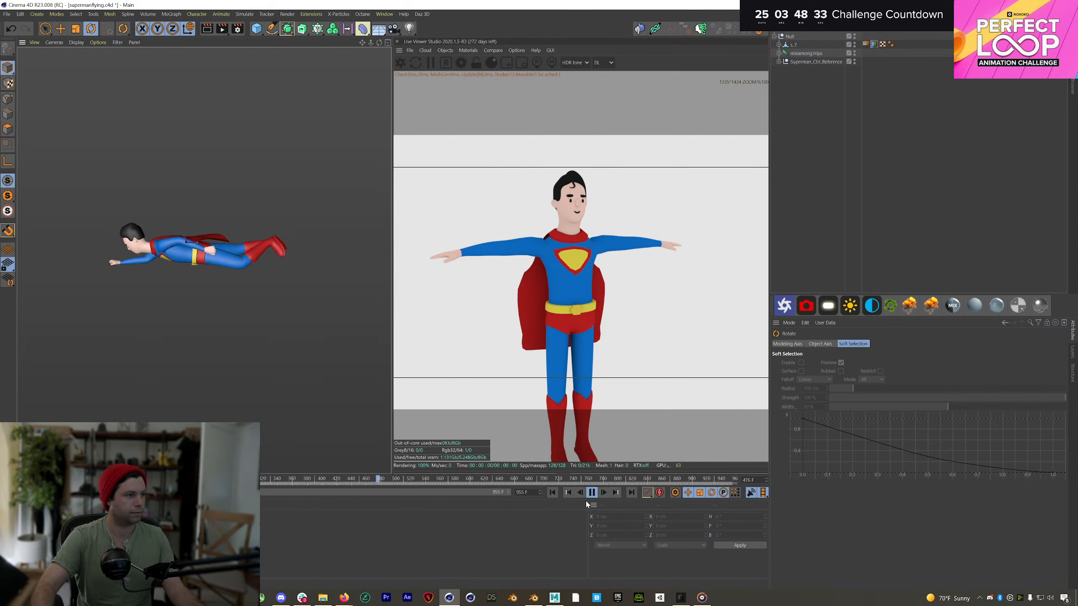
left_click(552, 493)
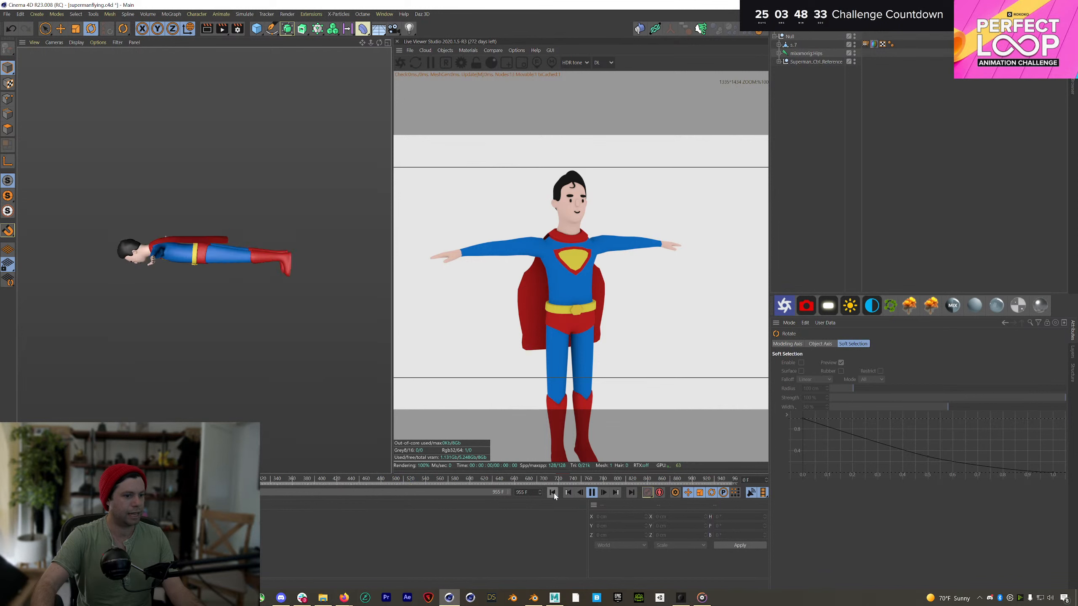
left_click(594, 495)
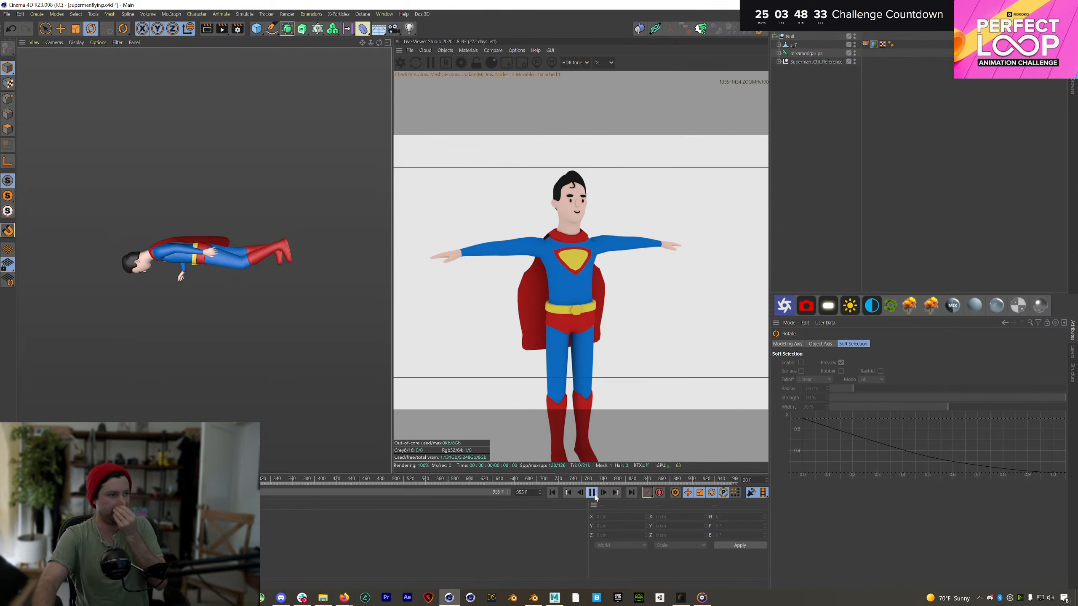
left_click(593, 494)
Step: Add a Vibrate tag to the Null with rotation enabled, amplitude 10° on all three axes and frequency 0.1
left_click(791, 37)
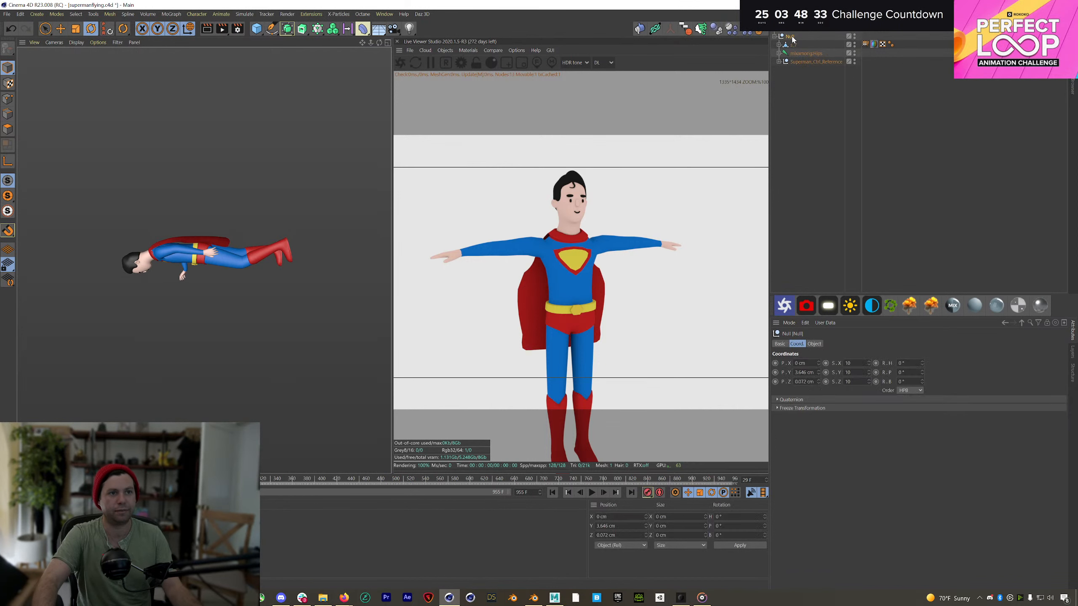
right_click(791, 37)
mouse_move(816, 42)
left_click(918, 79)
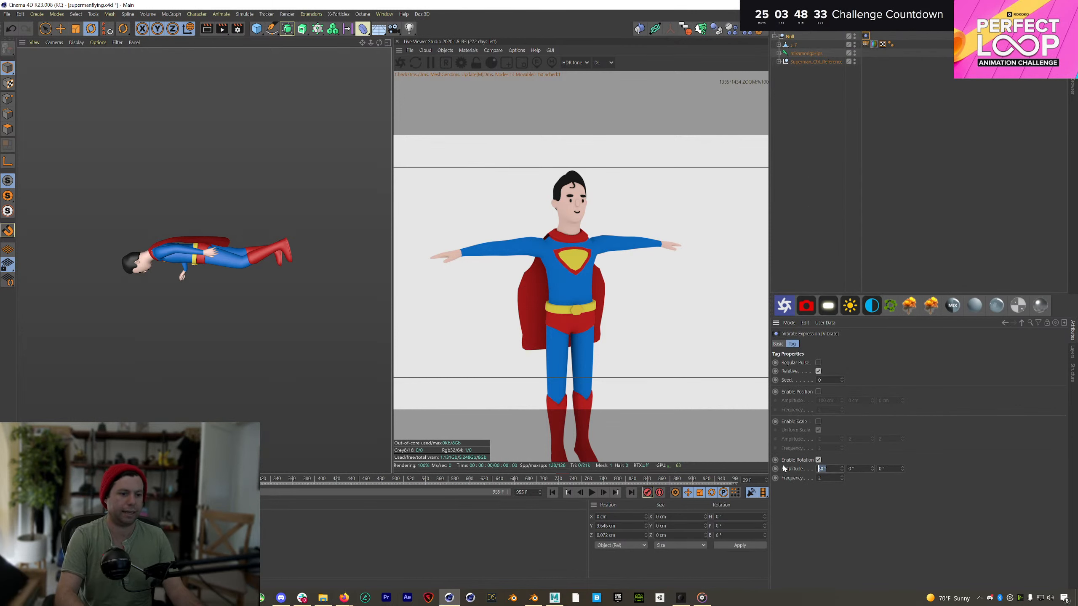
type("1")
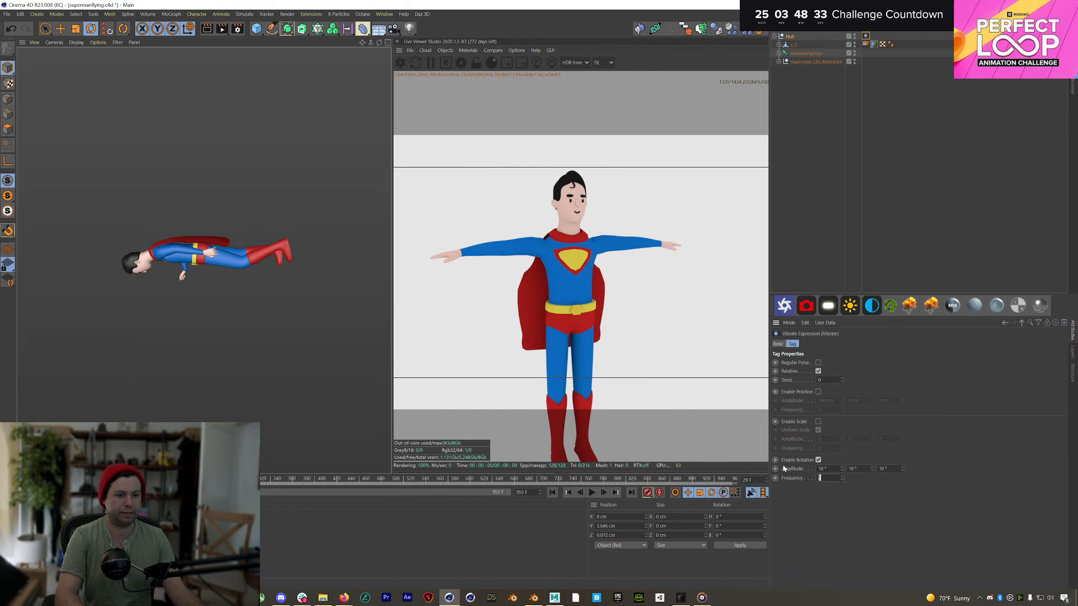
Step: Enable position vibration with a 50 cm amplitude on all three axes and frequency 0.5, and play the animation
left_click(818, 391)
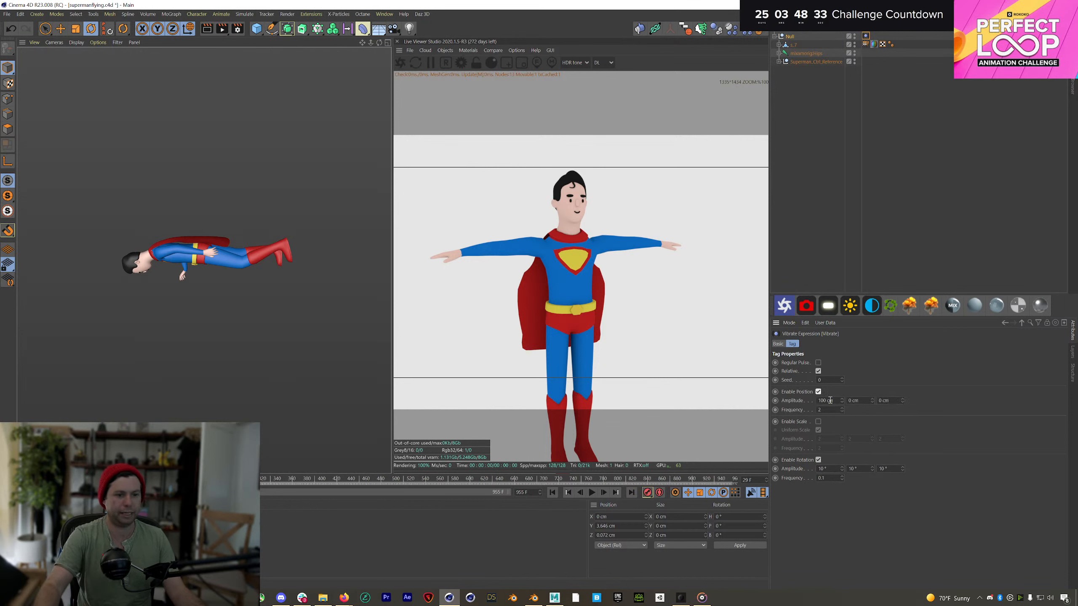
type("50")
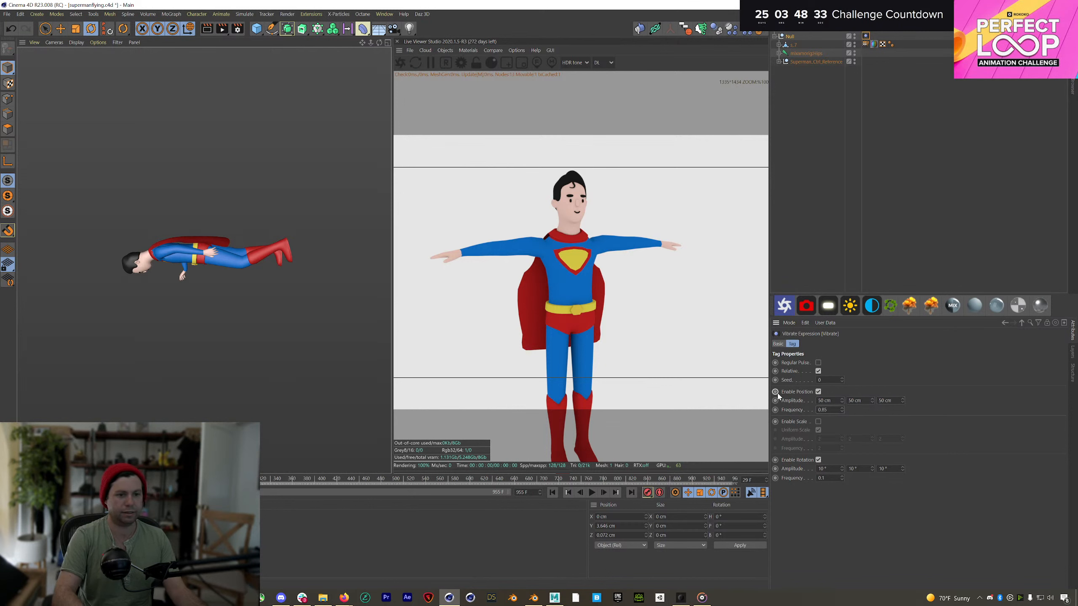
type("0.5")
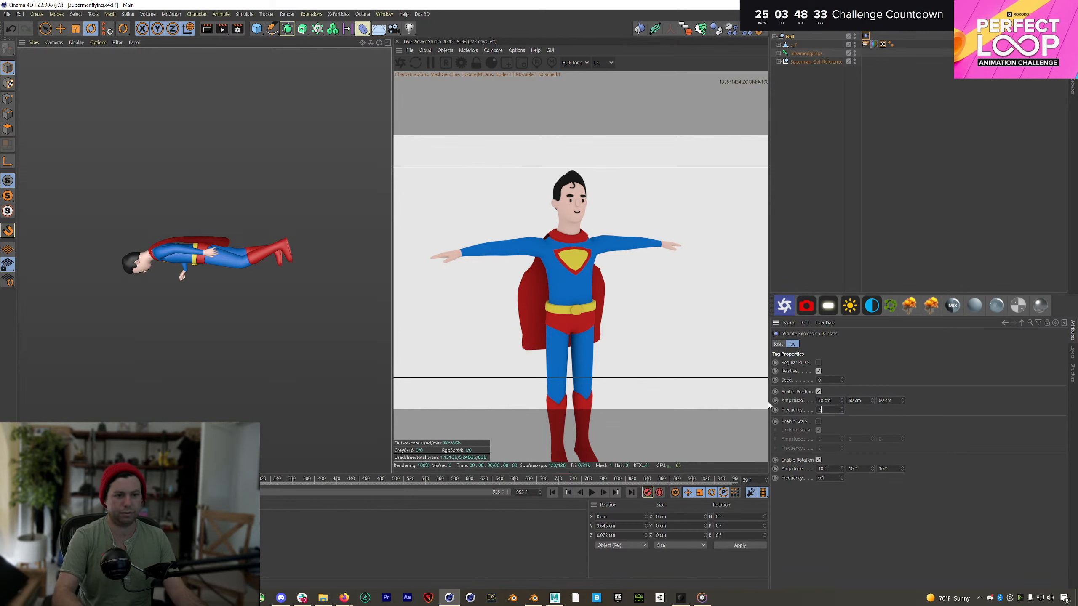
key("Return")
left_click(593, 493)
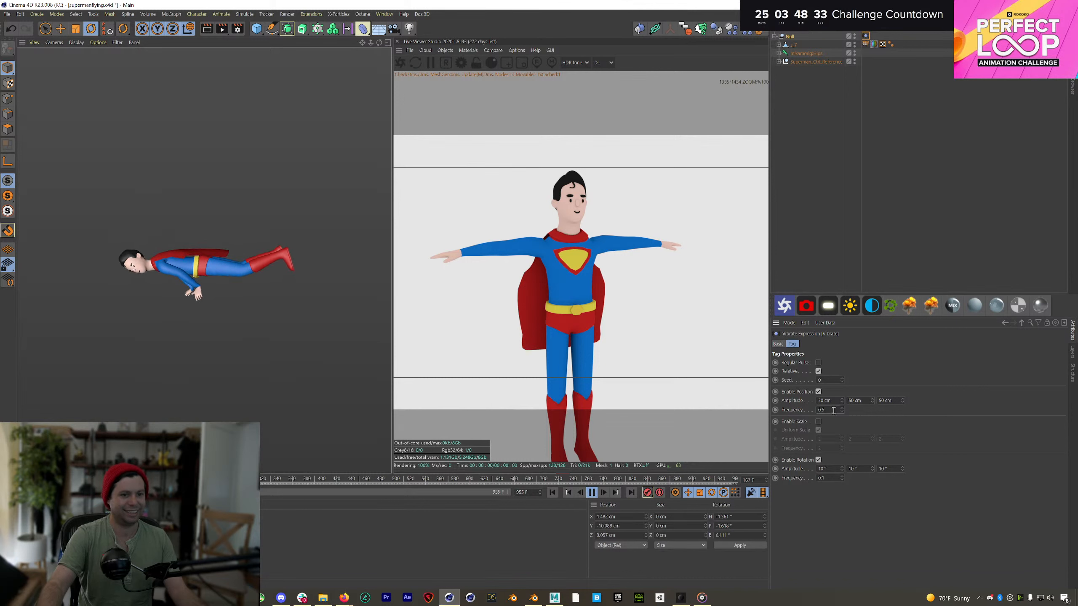
Step: Set the position vibration's frequency to 0.2 and its amplitude to 20 cm on all axes during playback, and stop the animation
left_click_drag(830, 410, 779, 409)
type(".2")
key("Return")
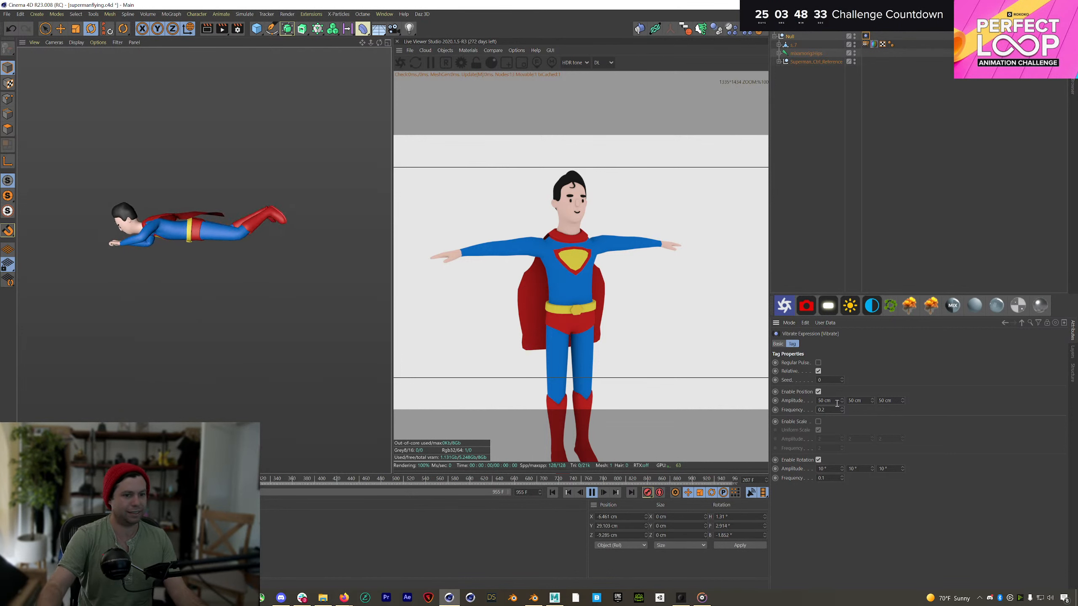
type("20")
key("Tab")
type("20")
key("Tab")
type("20")
key("Return")
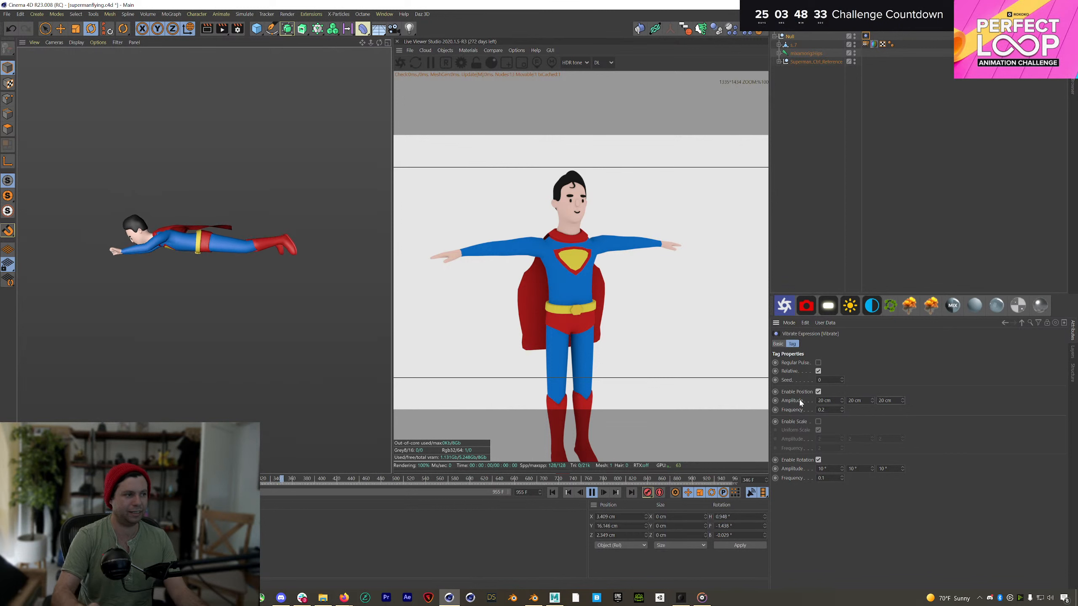
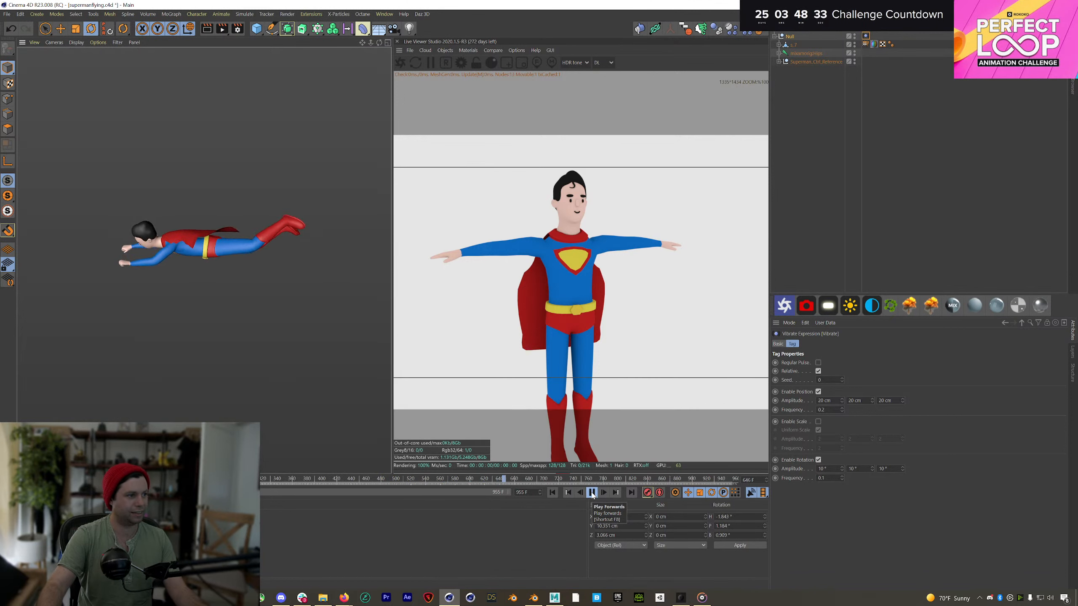
key("F8")
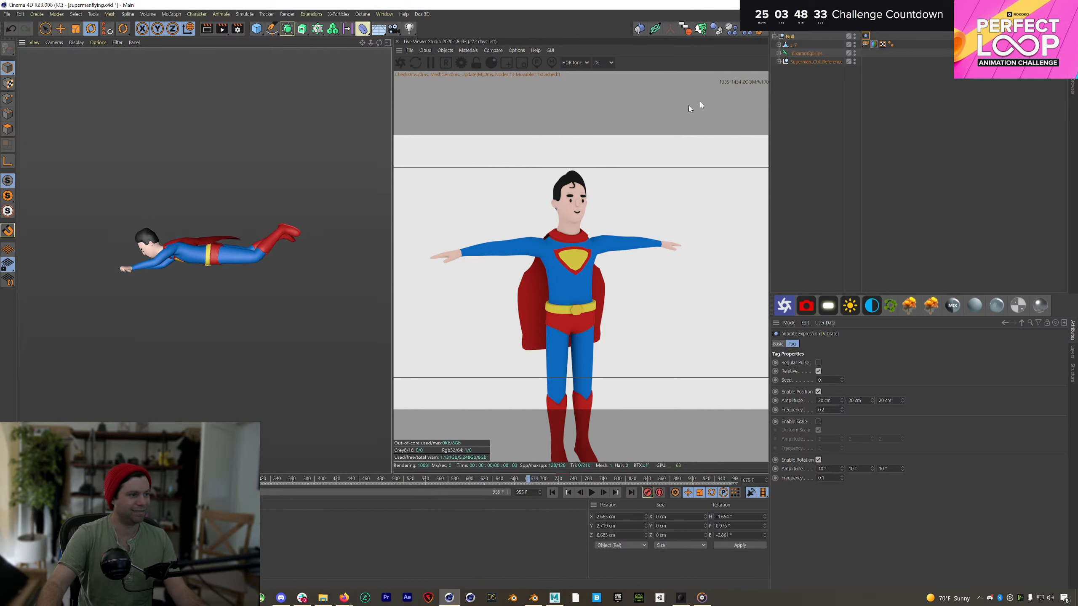
Step: Show all helpers in the viewport again and rotate the mixamorig:Hips joint to about H -141°, P 80°, B 50°
left_click(797, 54)
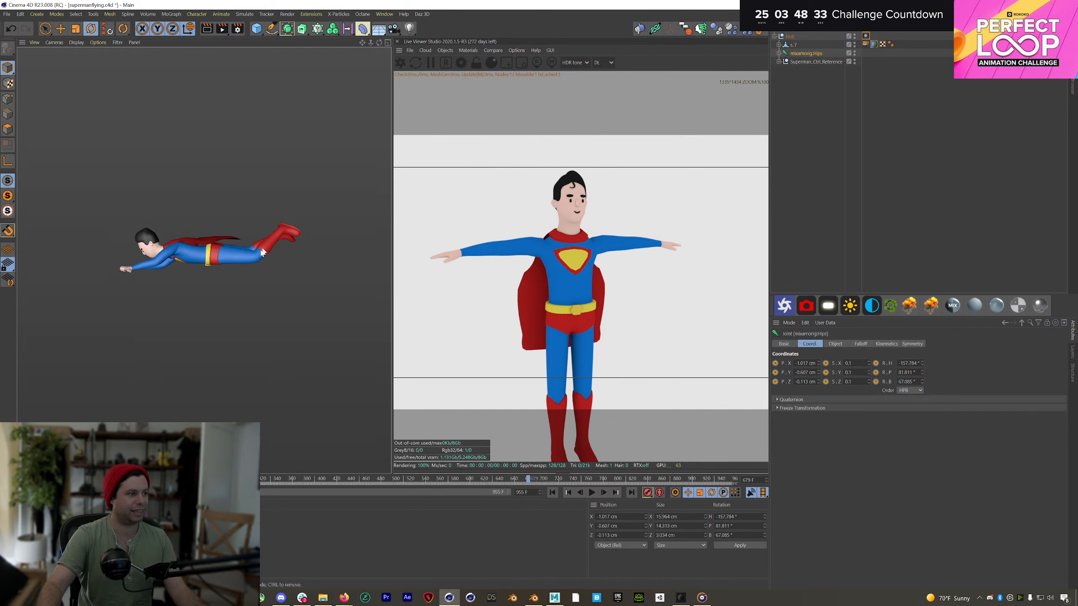
key("e")
key("r")
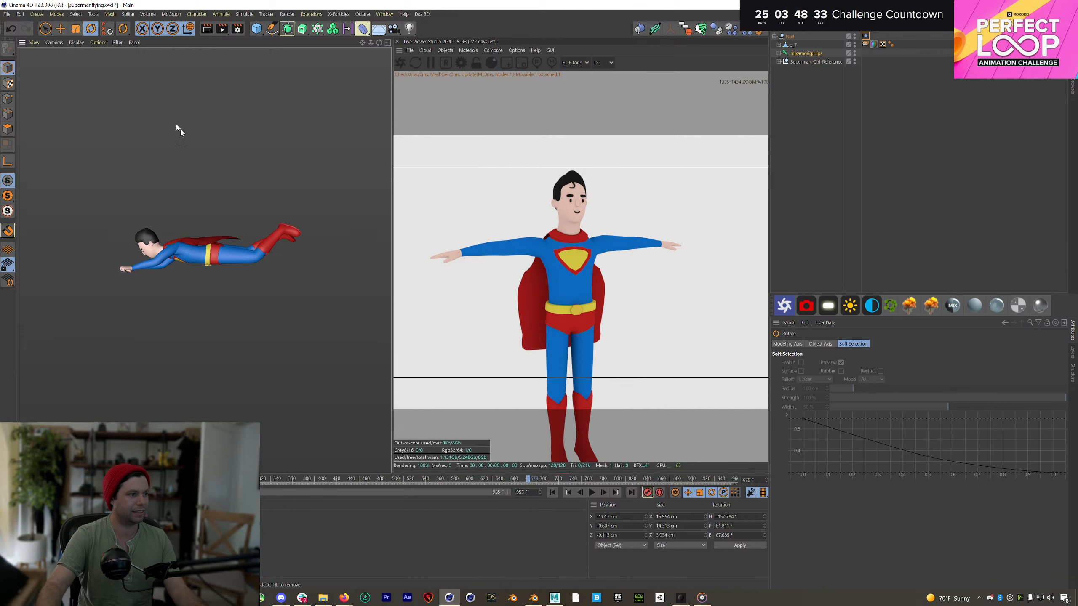
left_click(116, 42)
left_click(129, 63)
left_click_drag(233, 236, 497, 430)
Step: Play the animation with the joint deselected, stop it, and scrub the timeline to check the flying motion
left_click(592, 492)
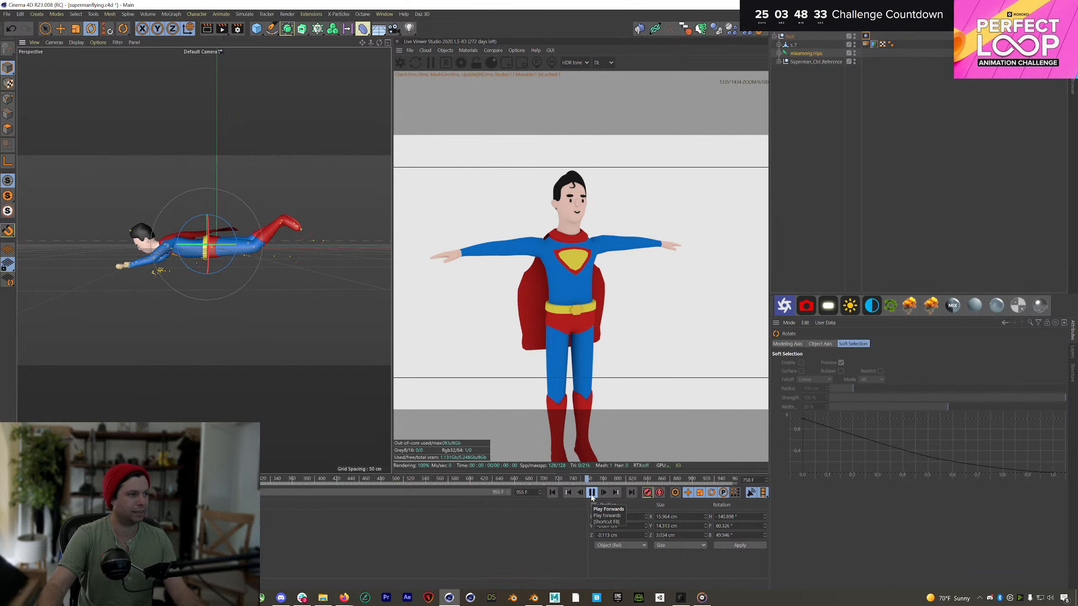
left_click(877, 165)
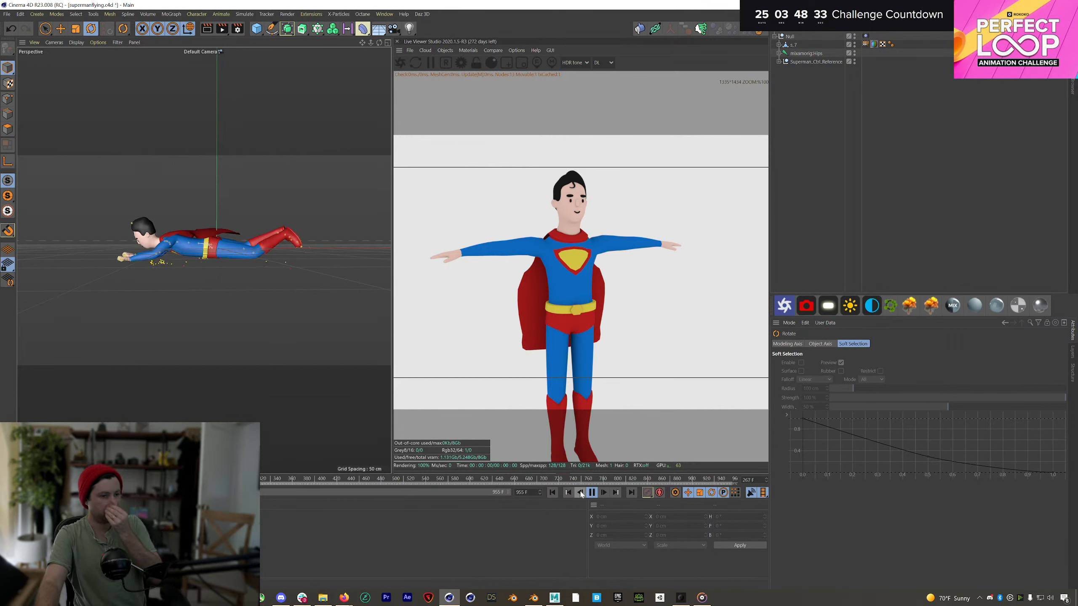
left_click(592, 492)
left_click_drag(271, 481, 168, 472)
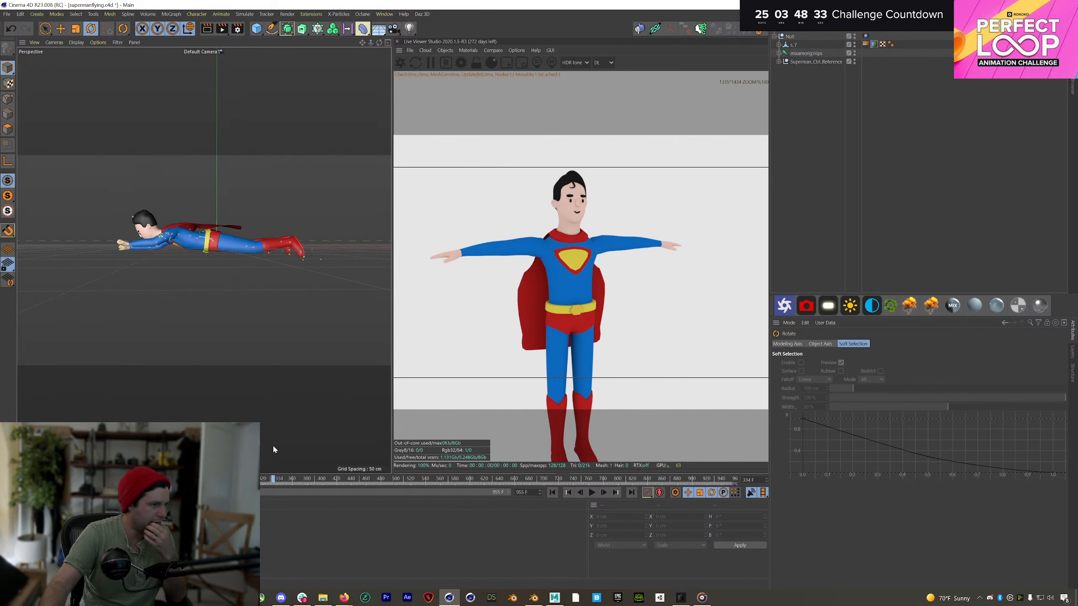
Step: Delete the Vibrate tag from the Null, replay the animation from the start, and return to frame 0
left_click(867, 37)
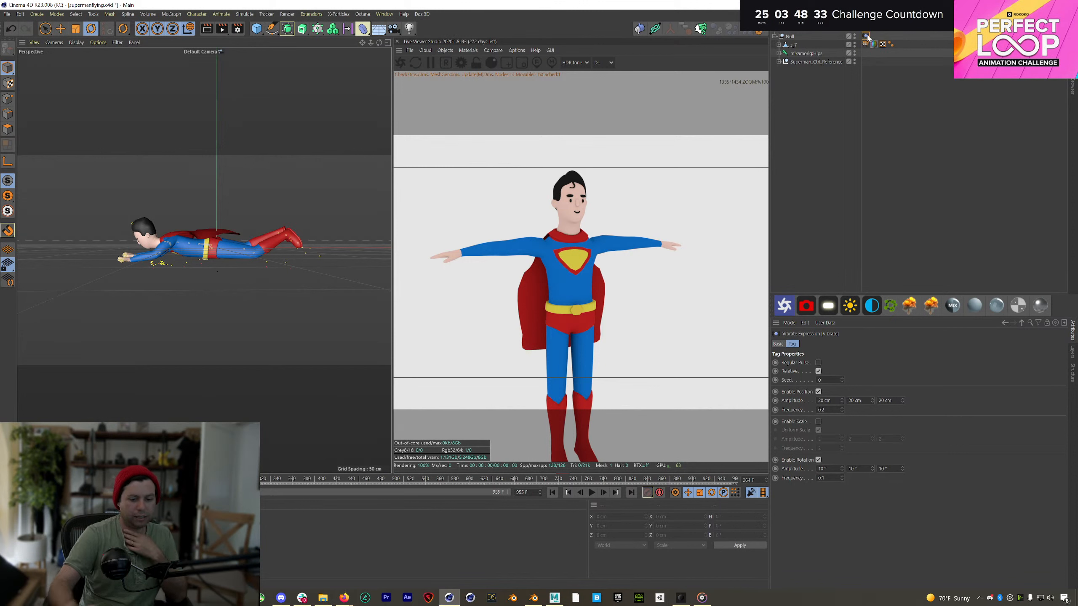
key("Delete")
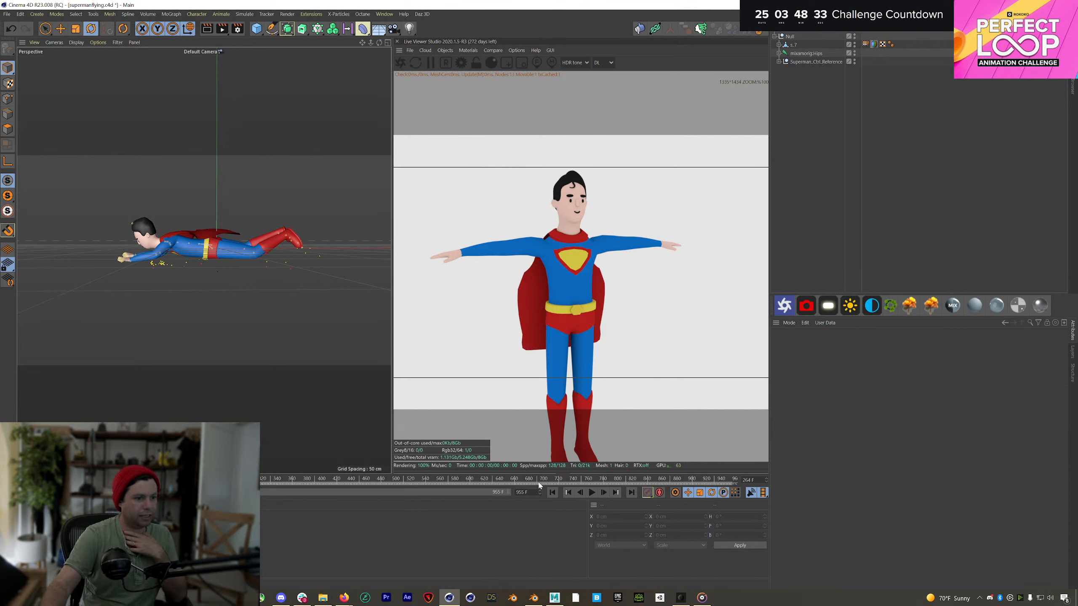
left_click(566, 492)
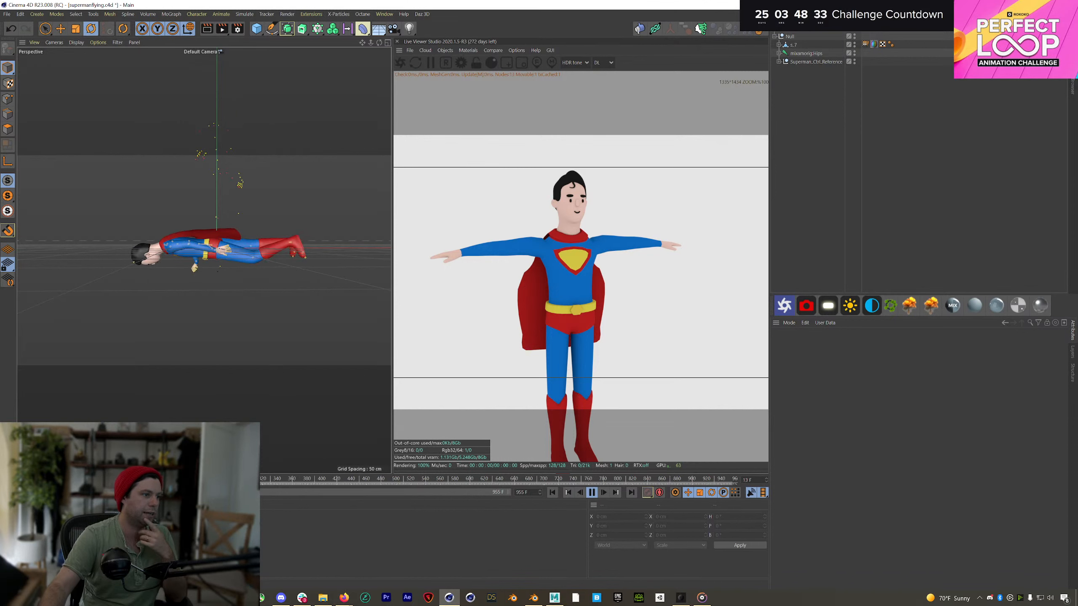
left_click(591, 492)
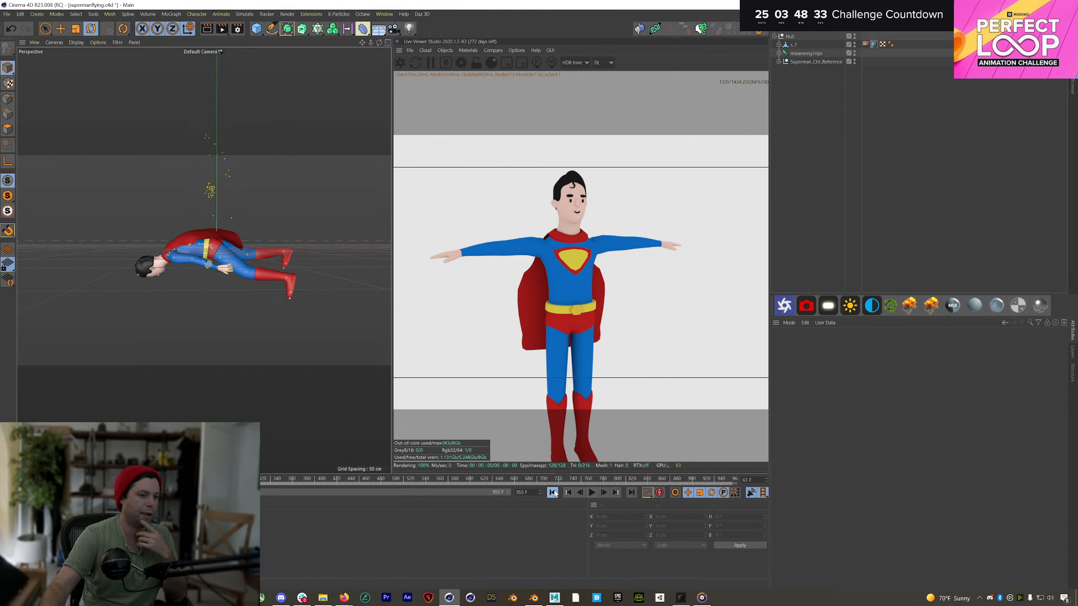
left_click(552, 492)
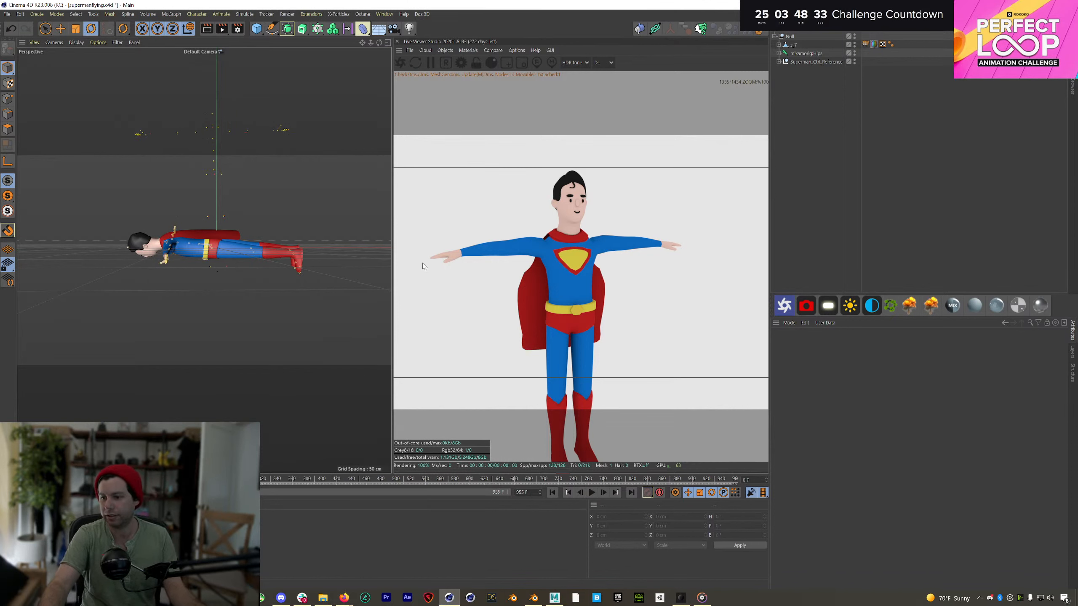
Step: Select the Superman character mesh and switch to polygon editing with the back of the cape in view
left_click_drag(260, 222, 101, 332, "alt")
right_click_drag(237, 210, 280, 233, "alt")
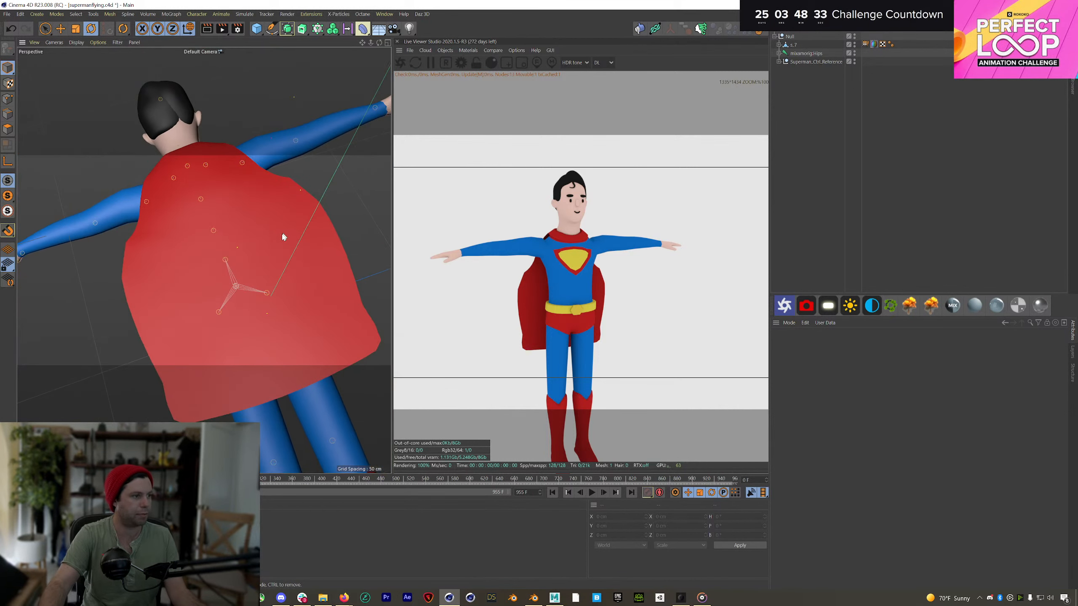
left_click(284, 237)
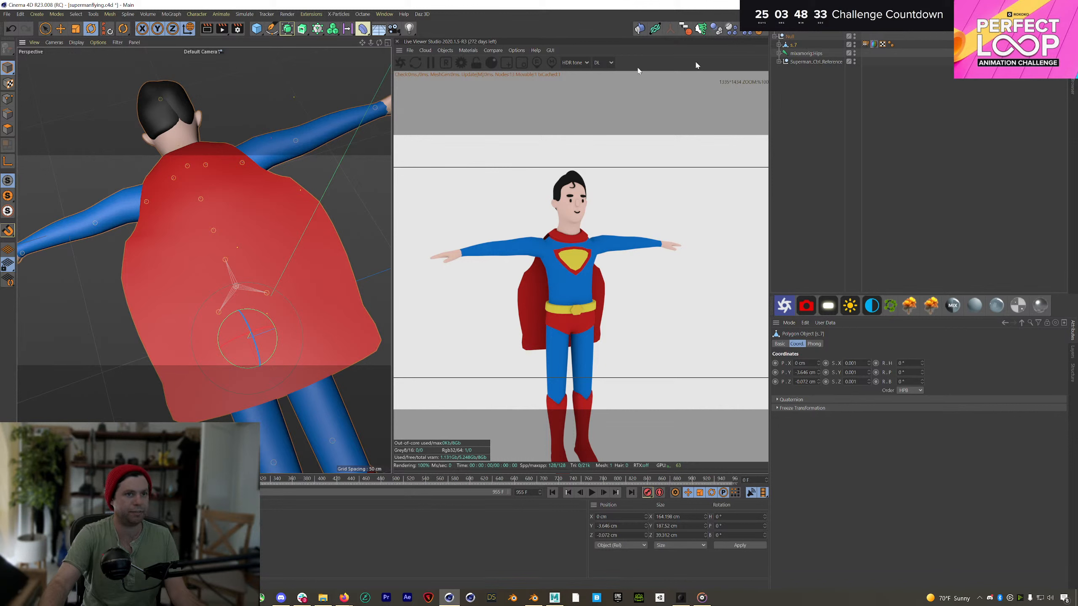
left_click(9, 130)
left_click_drag(242, 158, 299, 130, "alt")
right_click_drag(298, 130, 153, 174, "alt")
right_click_drag(315, 124, 386, 91, "alt")
mouse_move(254, 162)
left_mouse_down("alt")
mouse_move(233, 122)
mouse_move(269, 159)
left_mouse_up("alt")
middle_click_drag(269, 158, 239, 192, "alt")
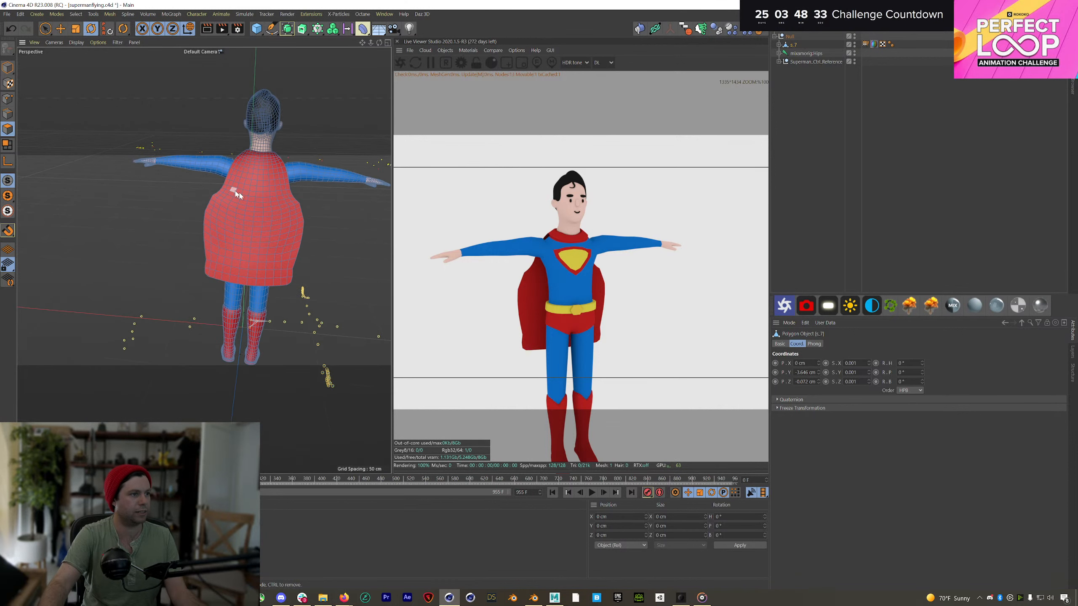
left_click_drag(239, 192, 255, 179, "alt")
Step: Paint a Live Selection with radius 33 over the lower part of the cape, removing stray polygons from the legs
left_click(46, 29)
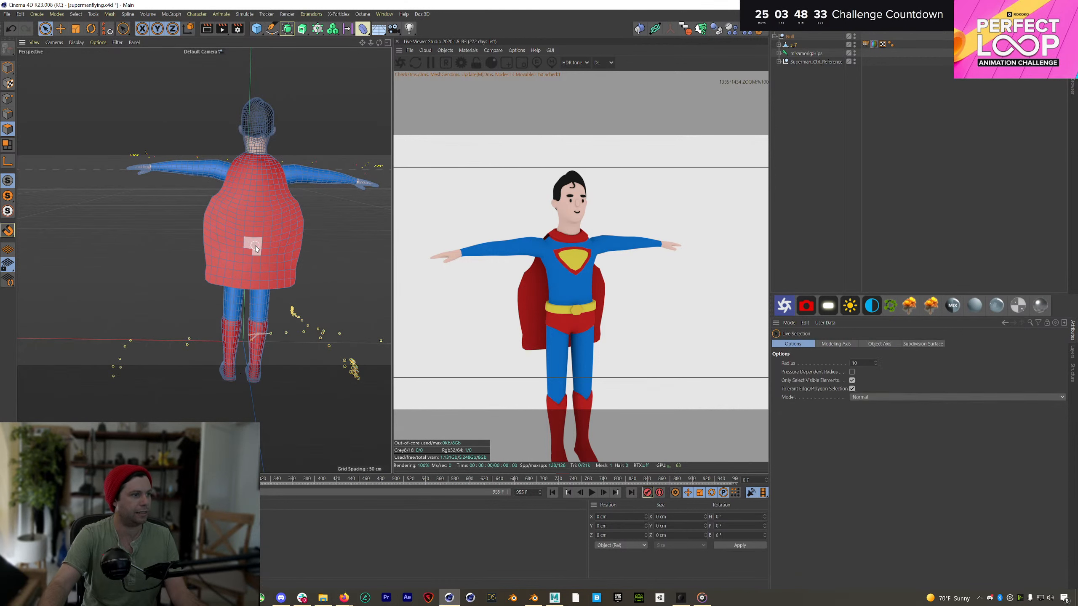
middle_click_drag(255, 246, 265, 246)
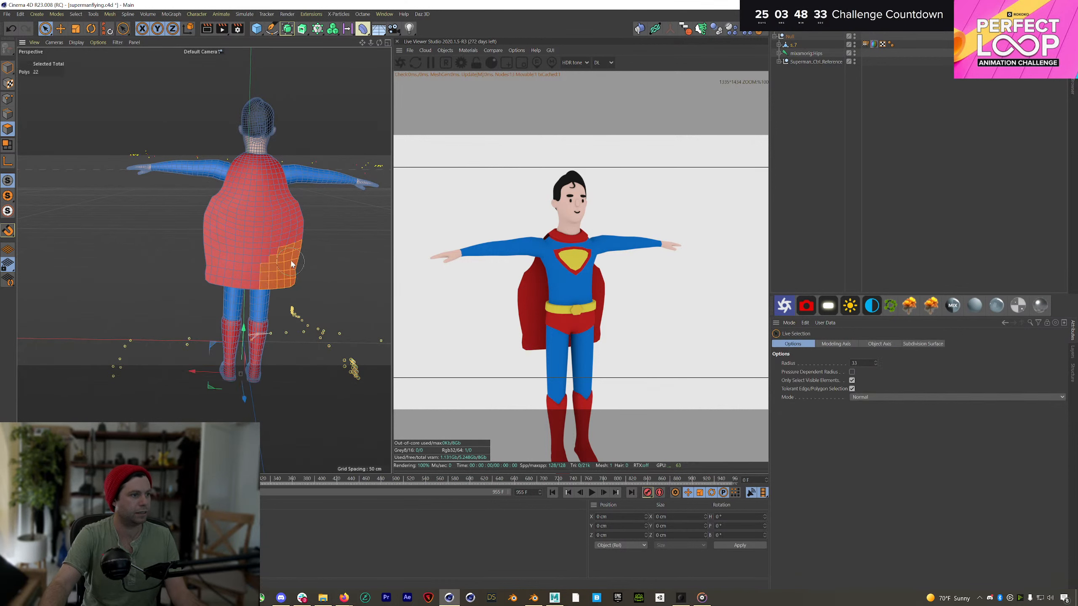
left_click_drag(290, 264, 296, 230)
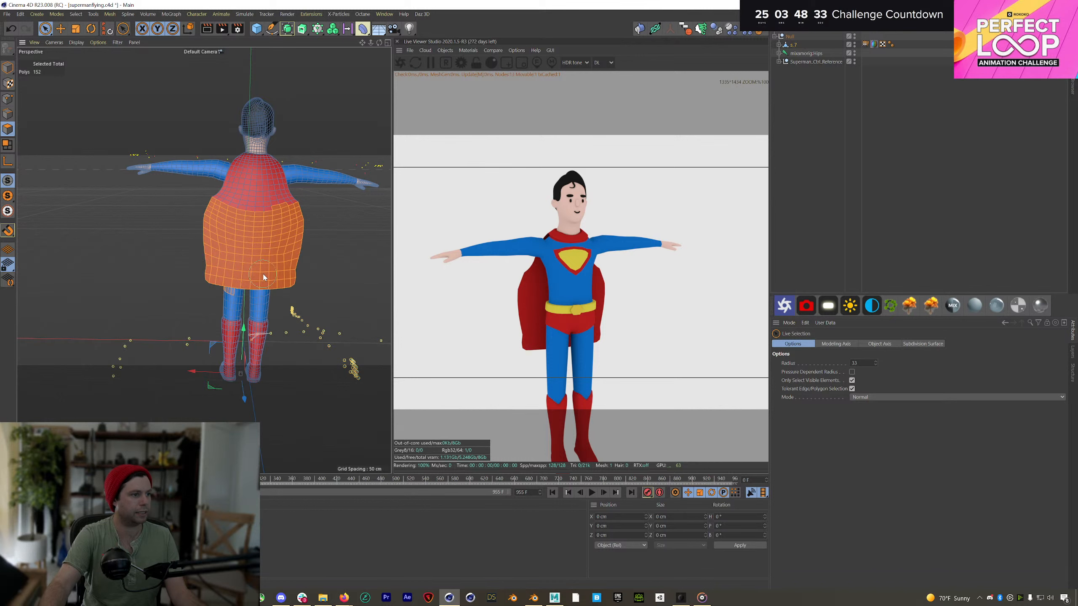
mouse_move(234, 306)
left_mouse_down("ctrl")
mouse_move(223, 302)
mouse_move(371, 241)
mouse_move(315, 233)
mouse_move(239, 305)
left_mouse_up("ctrl")
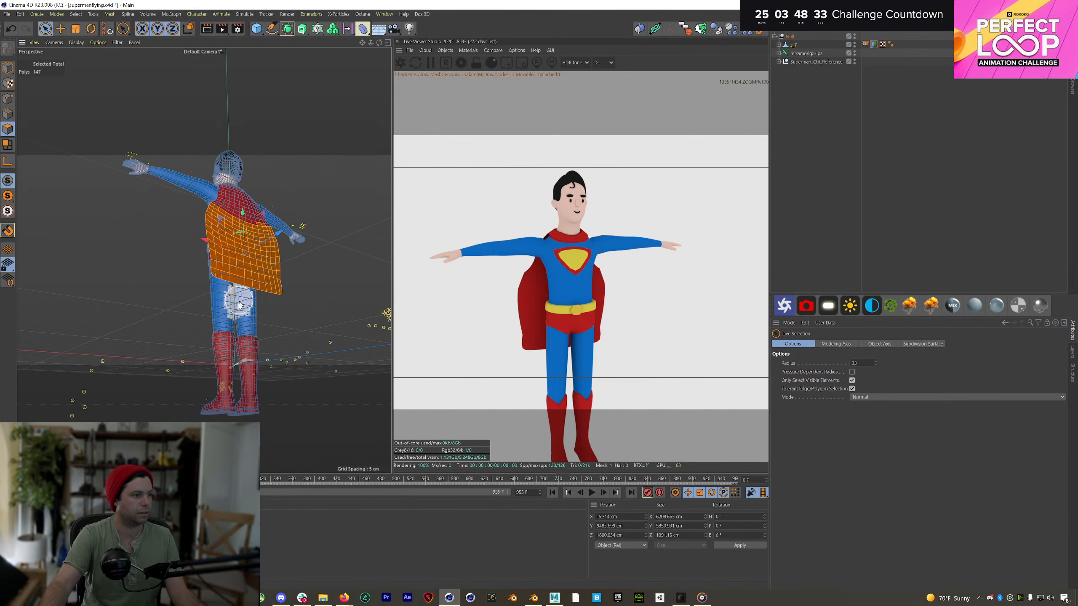
left_click(239, 303, "ctrl")
left_click_drag(265, 269, 188, 290, "alt")
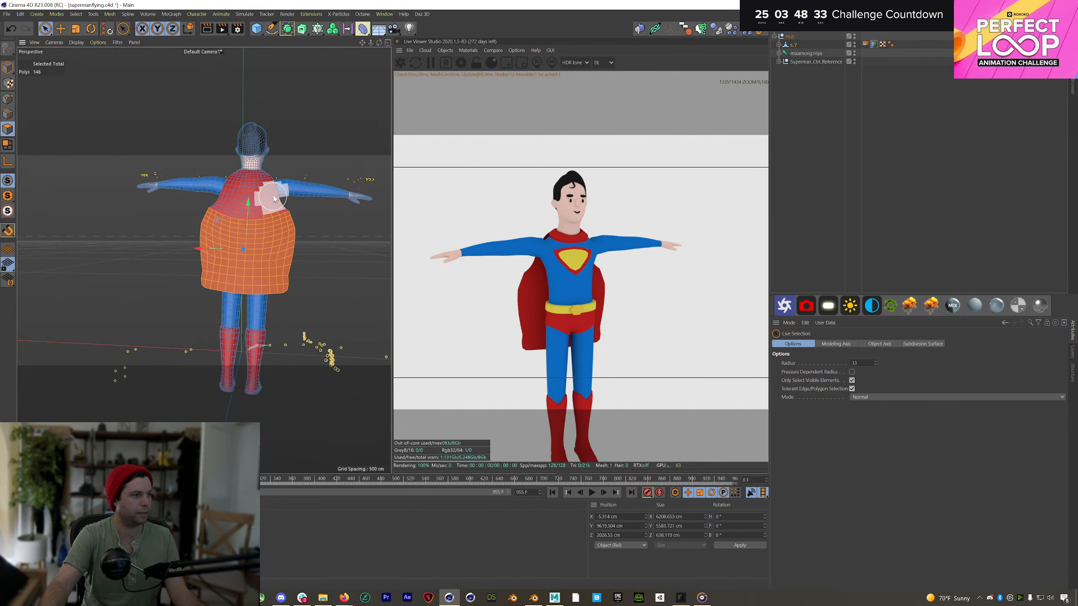
left_click_drag(235, 263, 260, 244, "alt")
Step: Move the selected cape polygons slightly along the vertical axis and clear the selection
key("t")
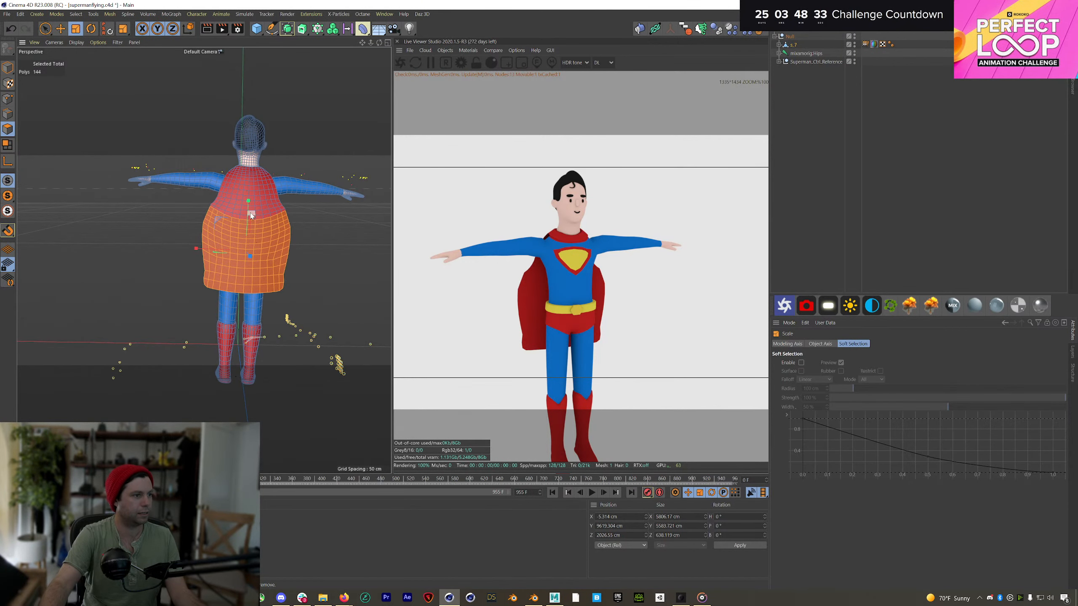
key("e")
left_click_drag(250, 204, 249, 201)
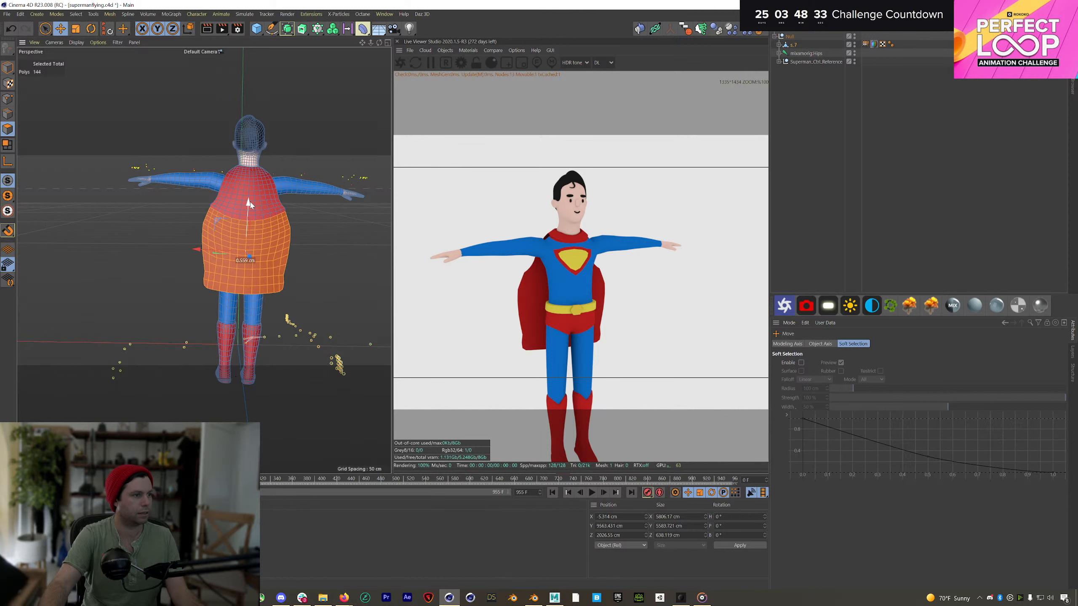
left_click(318, 247)
left_click_drag(255, 254, 281, 305, "alt")
left_click_drag(220, 257, 245, 221, "alt")
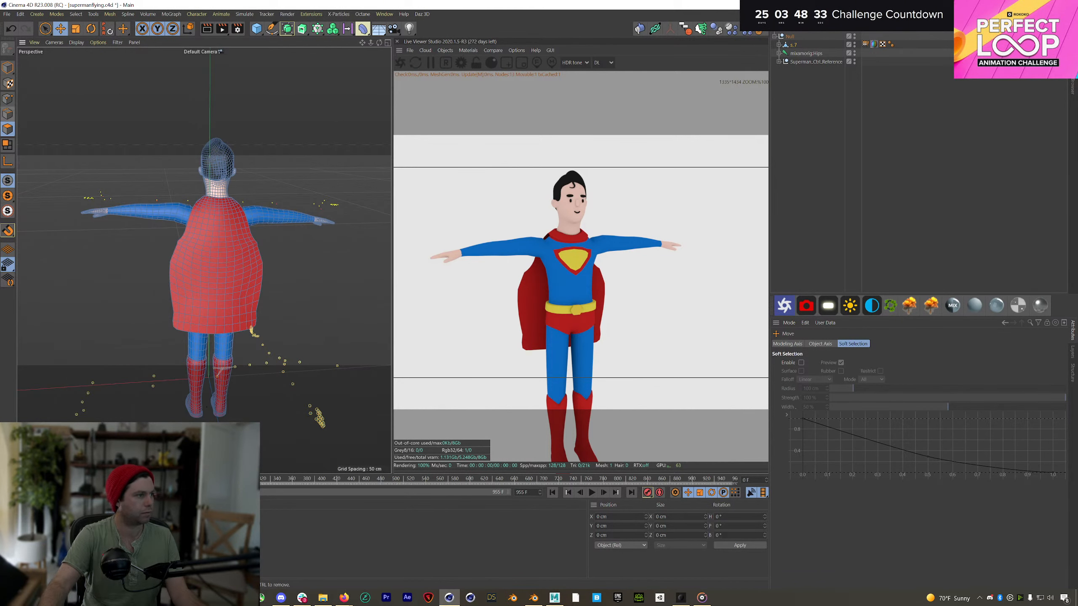
Step: Paint a Live Selection with radius 33 over the back of the cape, from just below the collar down to the hem
left_click(46, 30)
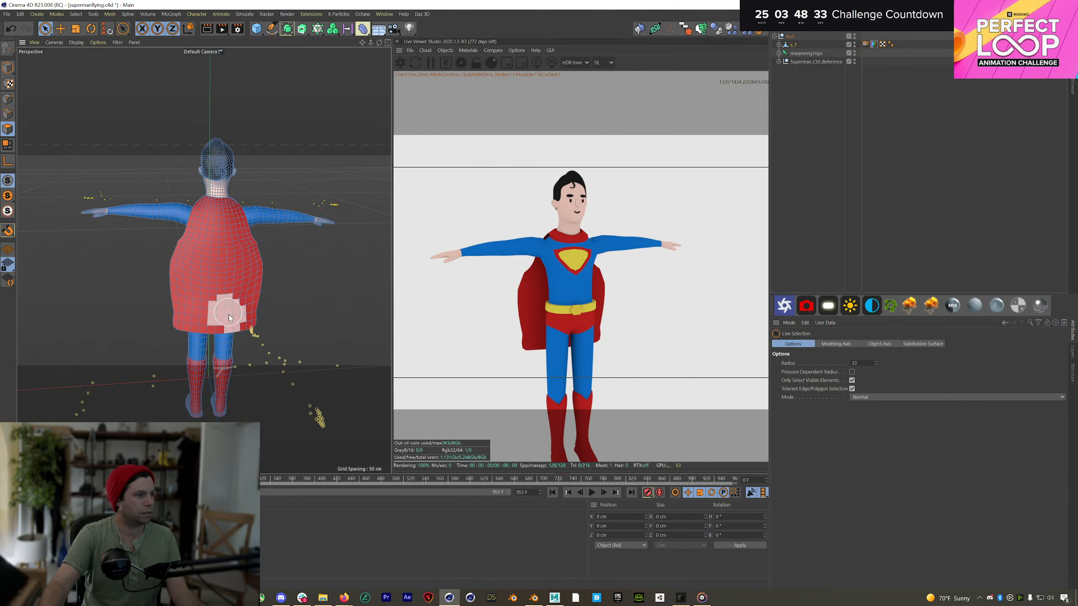
left_click_drag(229, 316, 223, 304, "alt")
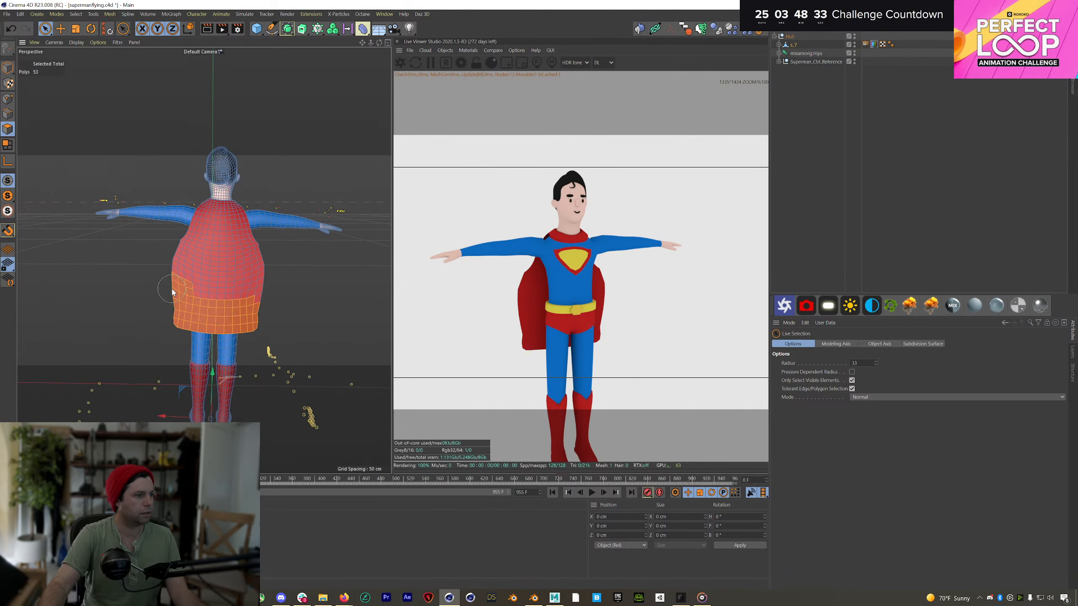
mouse_move(172, 292)
left_mouse_down()
mouse_move(172, 272)
mouse_move(249, 307)
left_mouse_up()
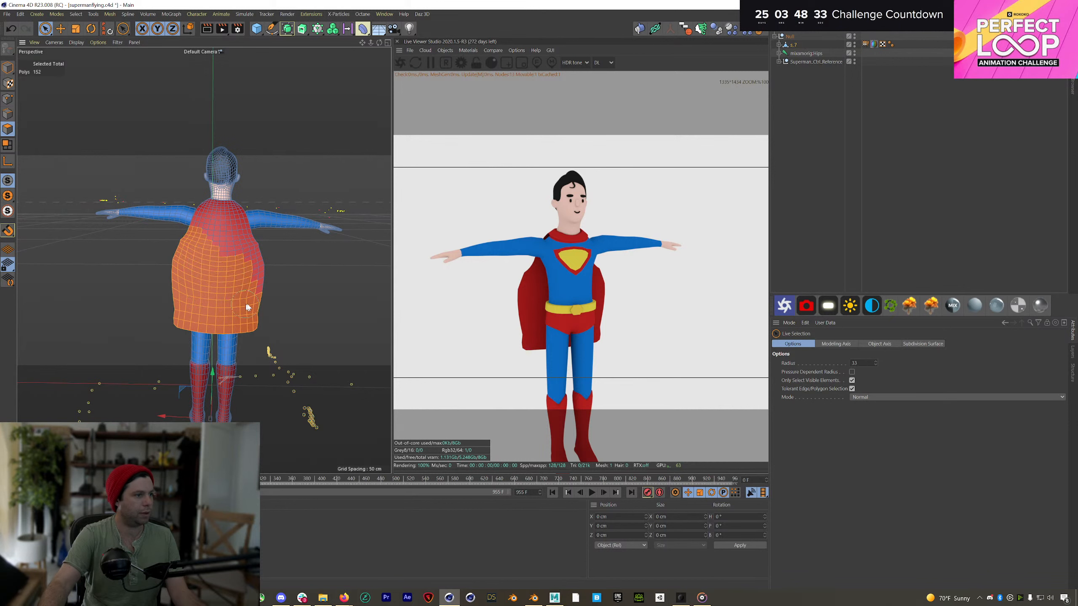
left_click(219, 245)
scroll(219, 246, "up", 5)
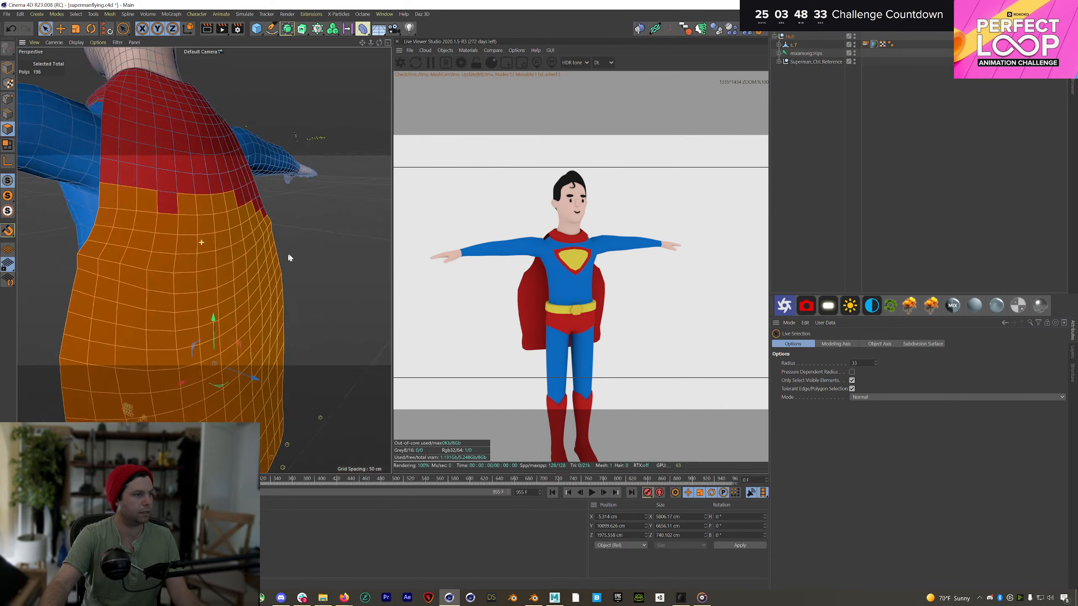
left_click_drag(288, 258, 229, 283, "alt")
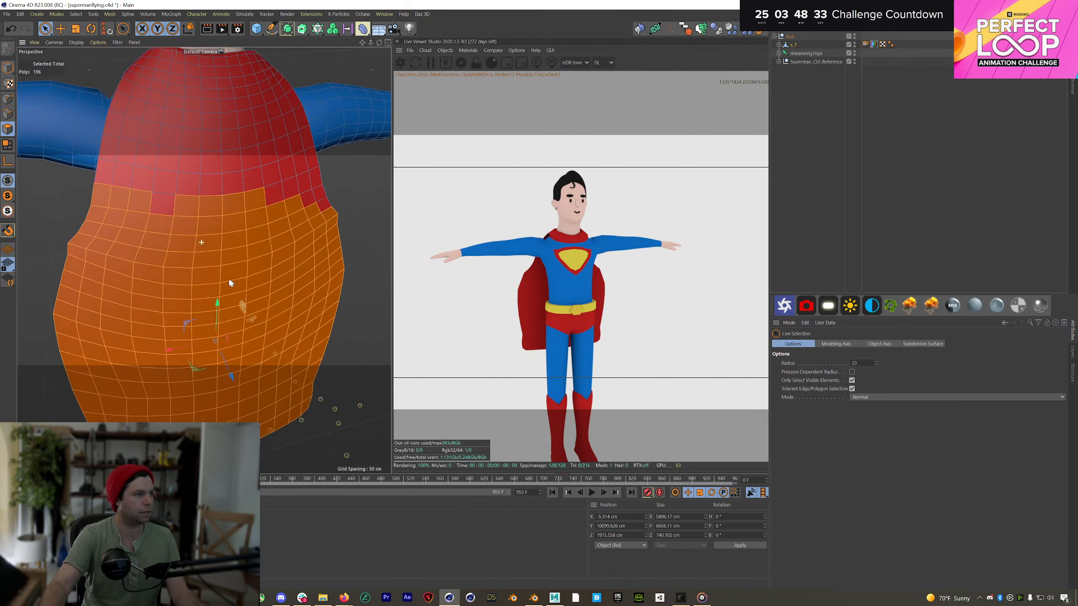
left_click(153, 210)
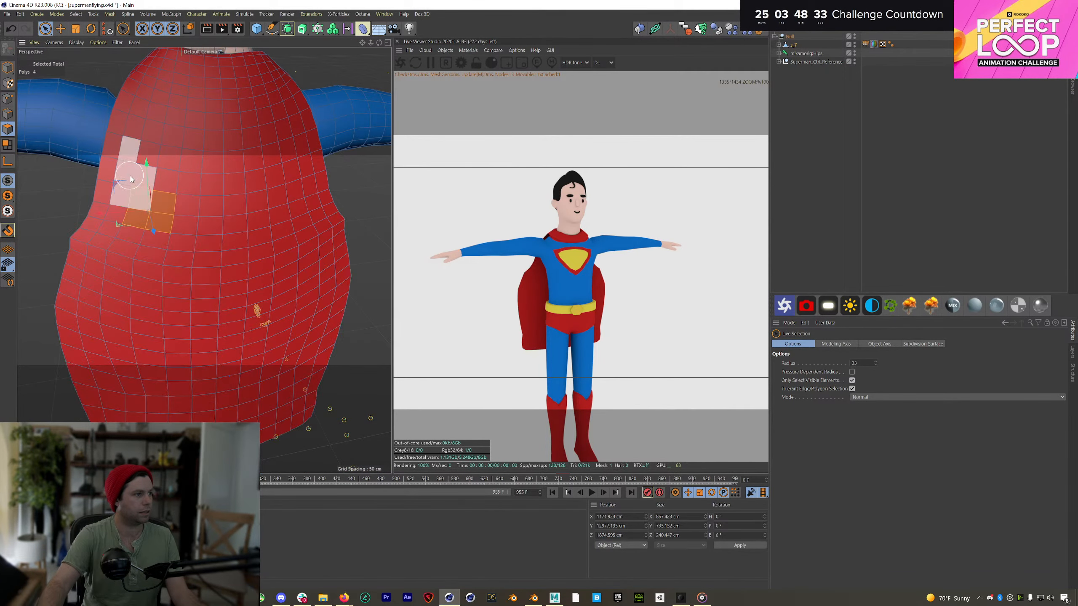
mouse_move(130, 178)
left_mouse_down()
mouse_move(130, 167)
mouse_move(298, 135)
mouse_move(300, 190)
mouse_move(149, 191)
mouse_move(120, 208)
mouse_move(159, 291)
mouse_move(180, 288)
left_mouse_up()
right_click_drag(218, 274, 195, 296, "alt")
left_click_drag(195, 296, 191, 243, "alt")
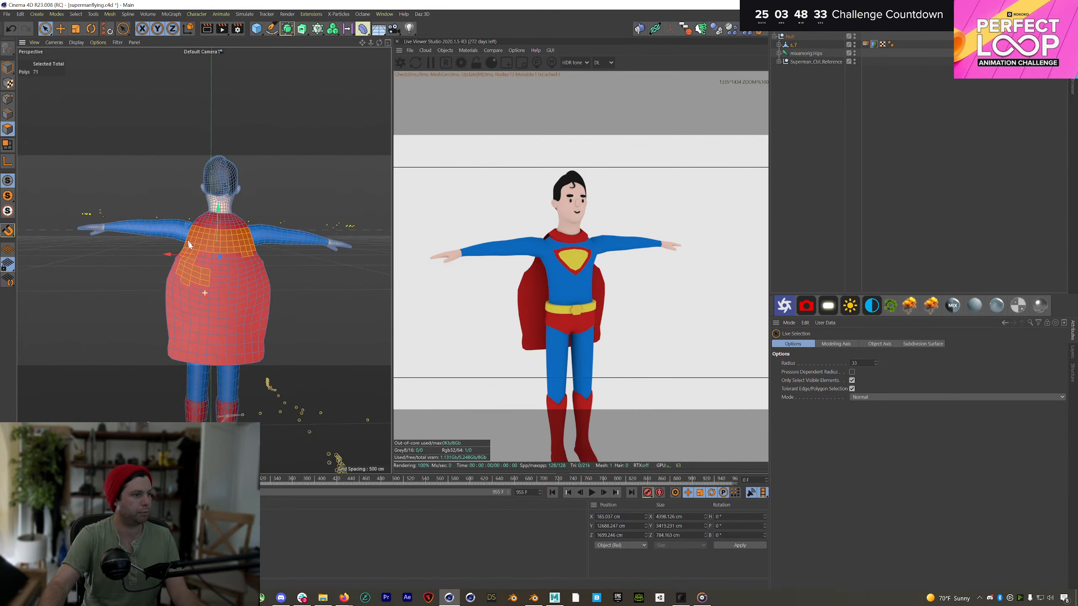
mouse_move(260, 323)
left_mouse_down("shift")
mouse_move(253, 342)
mouse_move(232, 345)
left_mouse_up("shift")
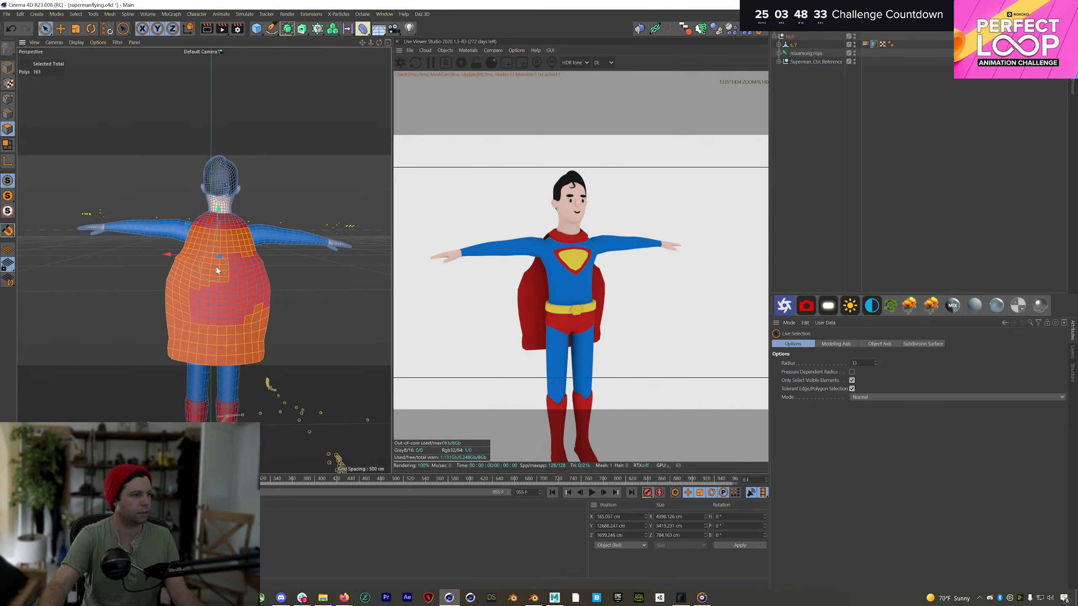
mouse_move(263, 289)
left_mouse_down("shift")
mouse_move(199, 306)
mouse_move(335, 272)
mouse_move(282, 281)
left_mouse_up("shift")
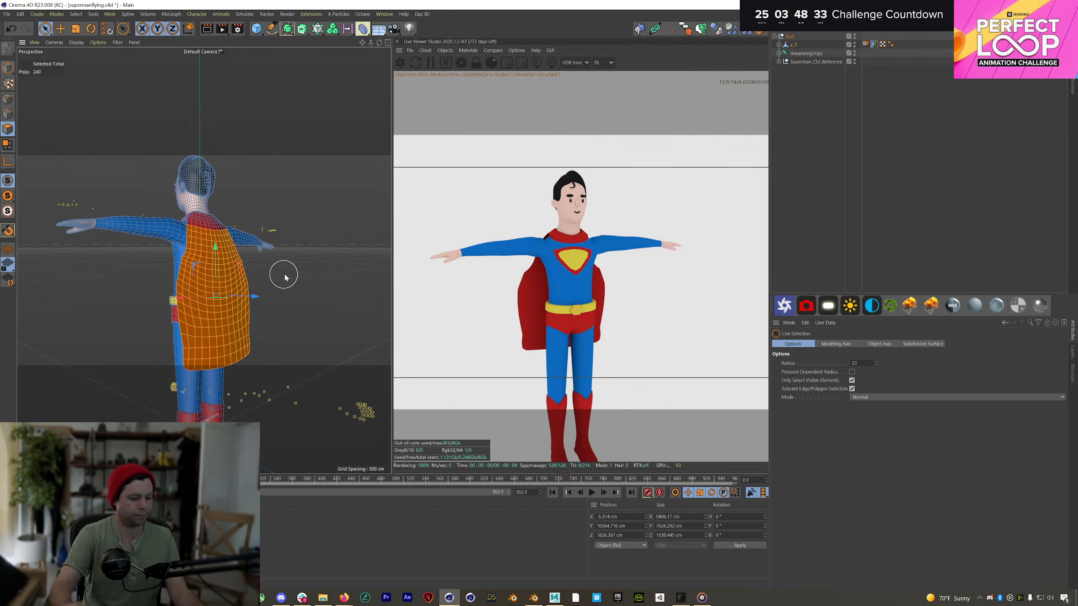
Step: Try to split the selected cape polygons into a separate object and check its placement against the character
key("u")
key("p")
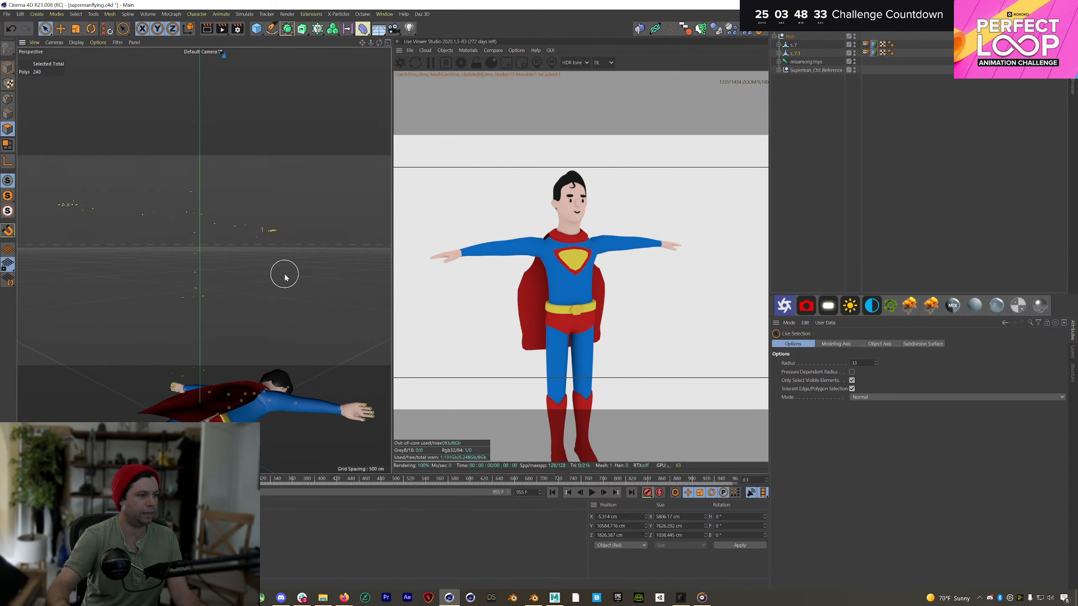
left_click(792, 54)
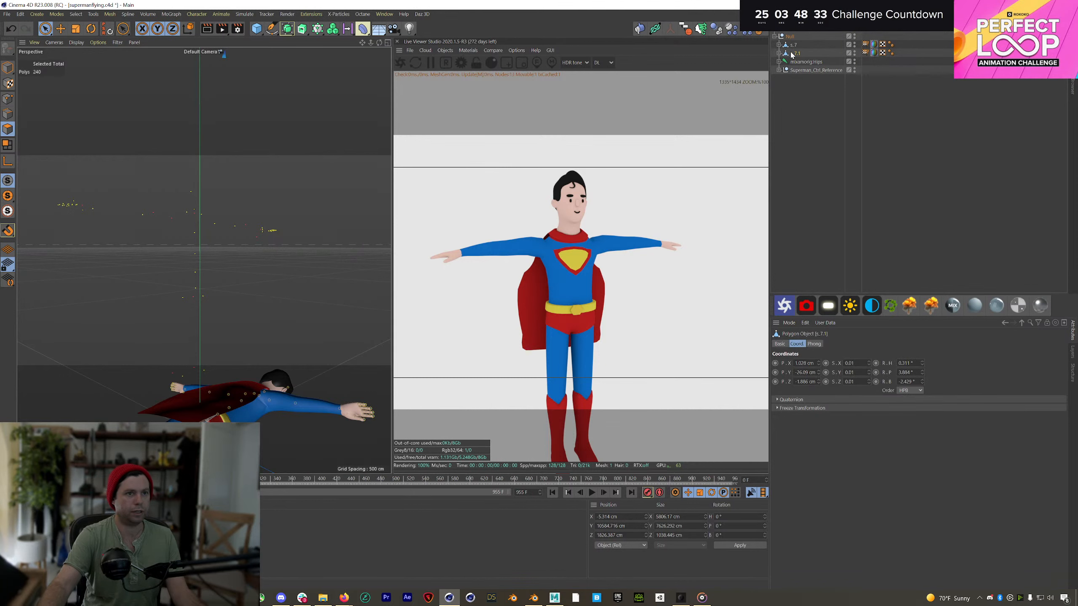
left_click(792, 45)
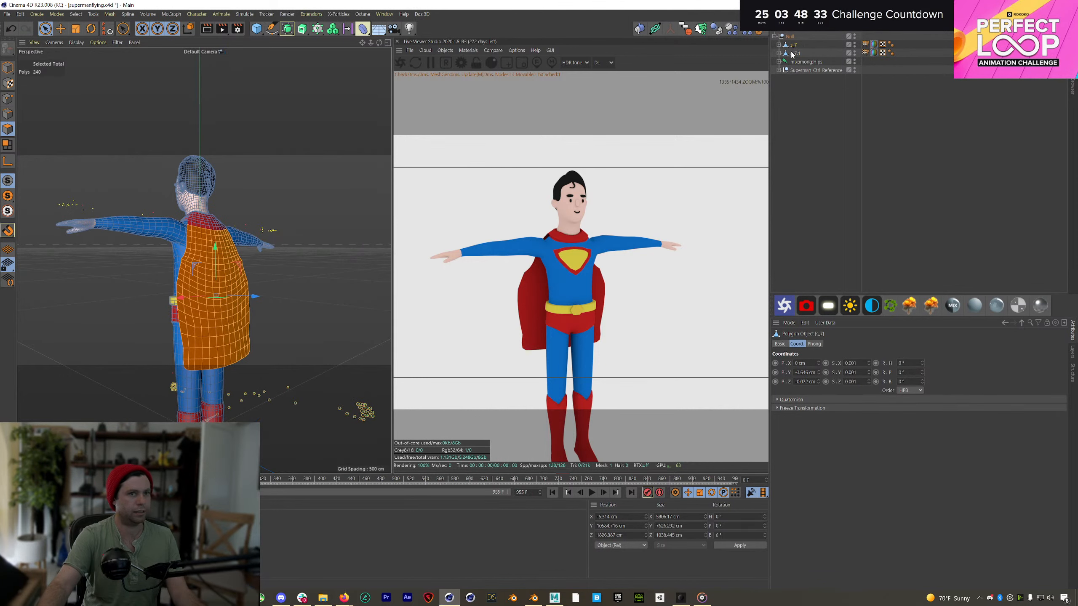
left_click(792, 54)
scroll(161, 389, "down", 10)
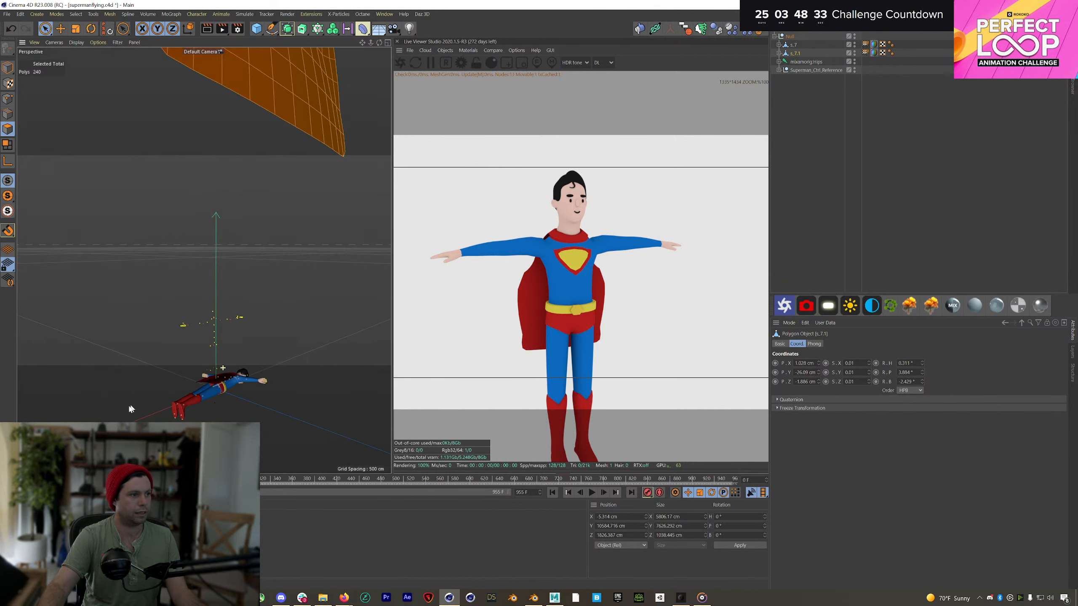
scroll(151, 398, "down", 6)
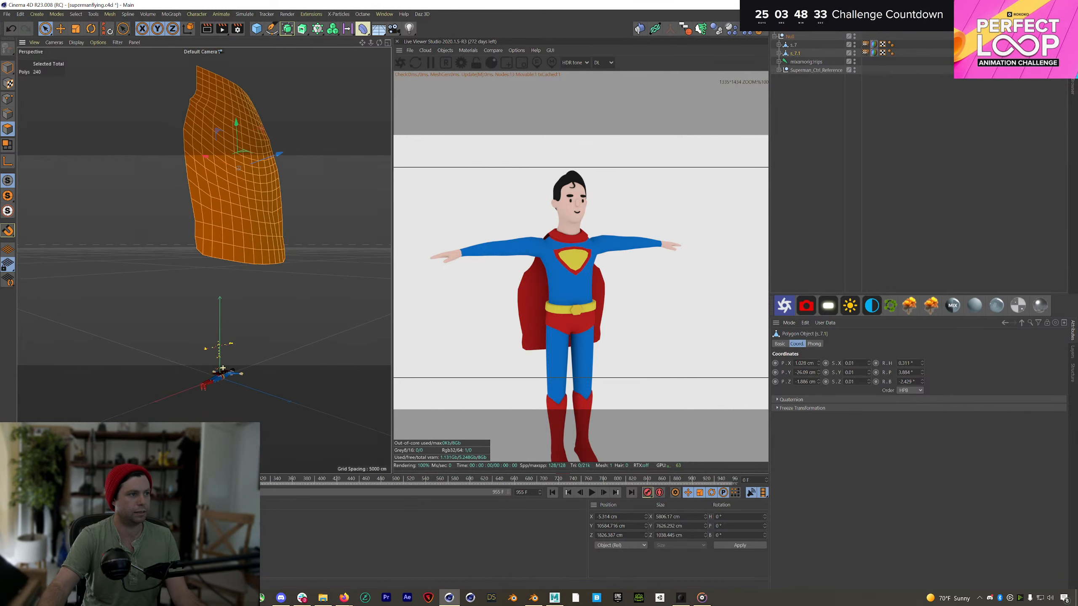
scroll(223, 368, "up", 8)
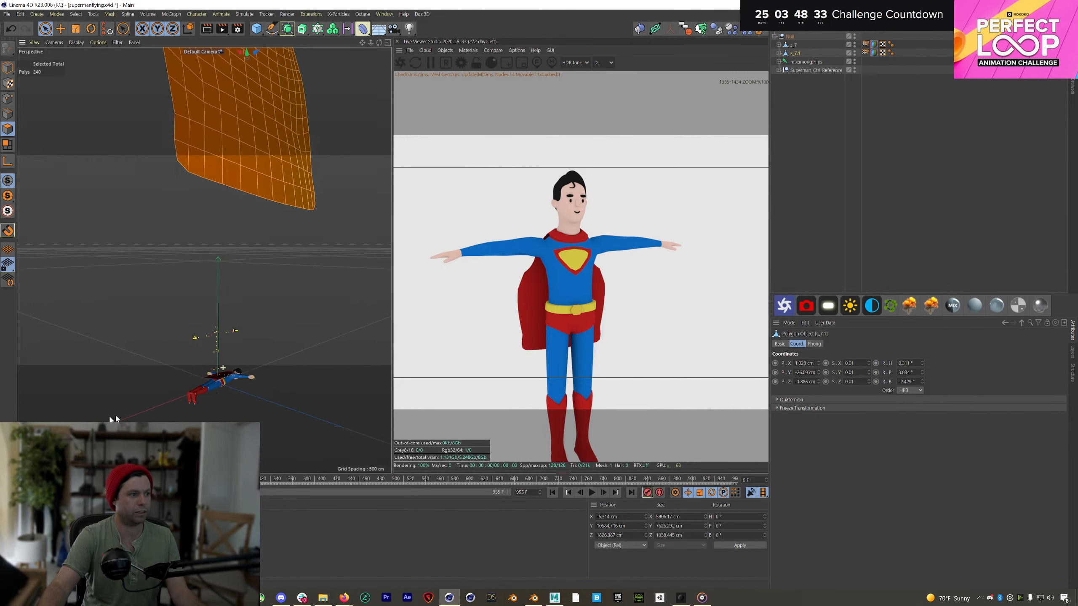
Step: Undo the split of the cape polygons
key("ctrl+z")
left_click(795, 54)
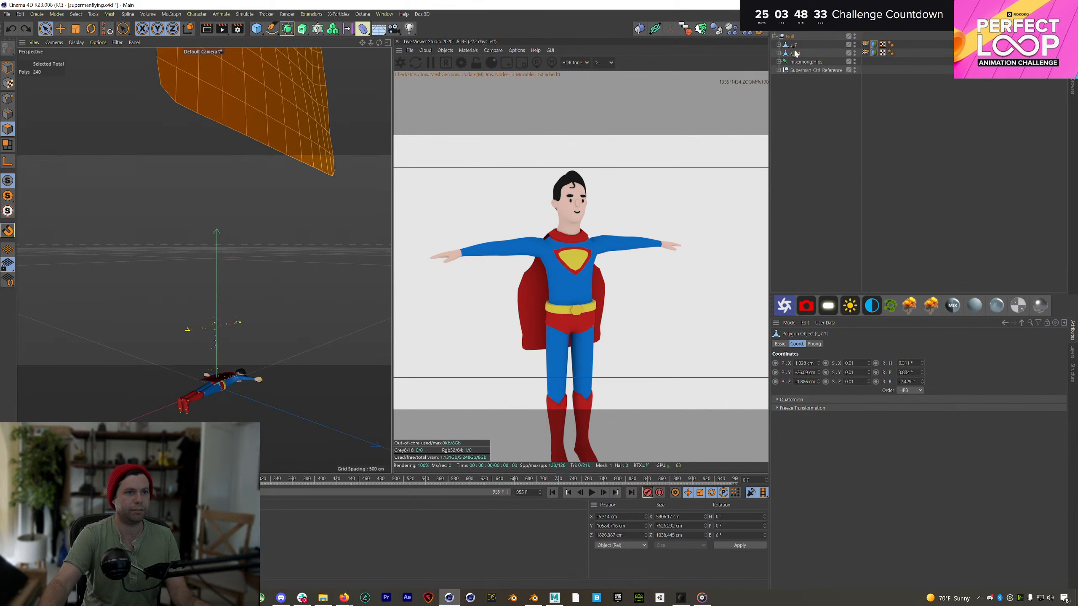
key("ctrl+z")
key("ctrl+z")
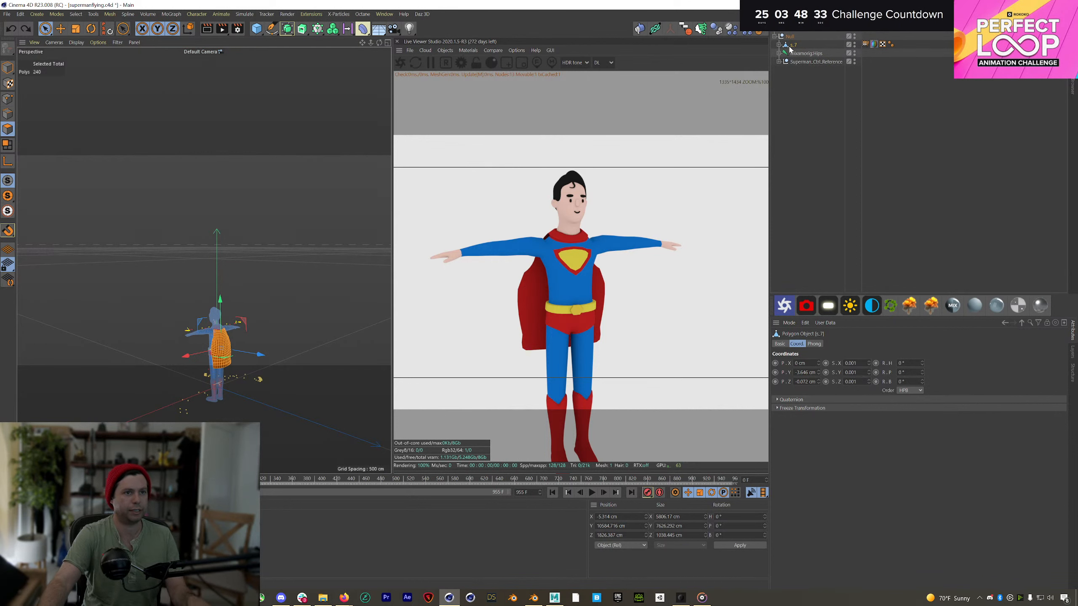
Step: Return to model mode, select the Superman mesh, and duplicate it with Current State to Object
left_click(813, 85)
left_click(6, 71)
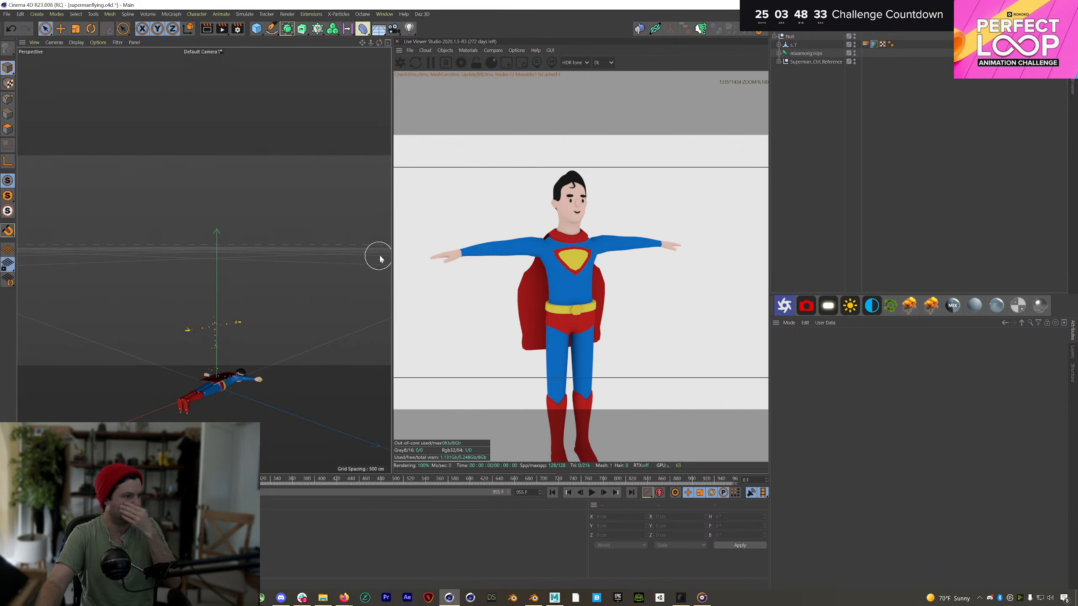
left_click(794, 47)
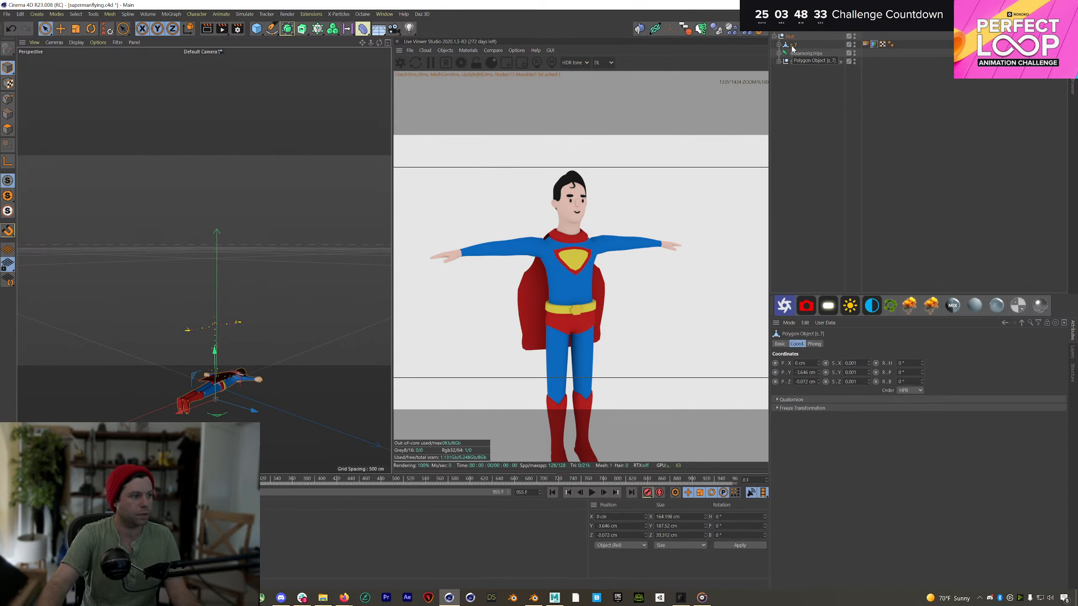
left_click_drag(259, 381, 261, 438, "alt")
right_click_drag(223, 381, 303, 373, "alt")
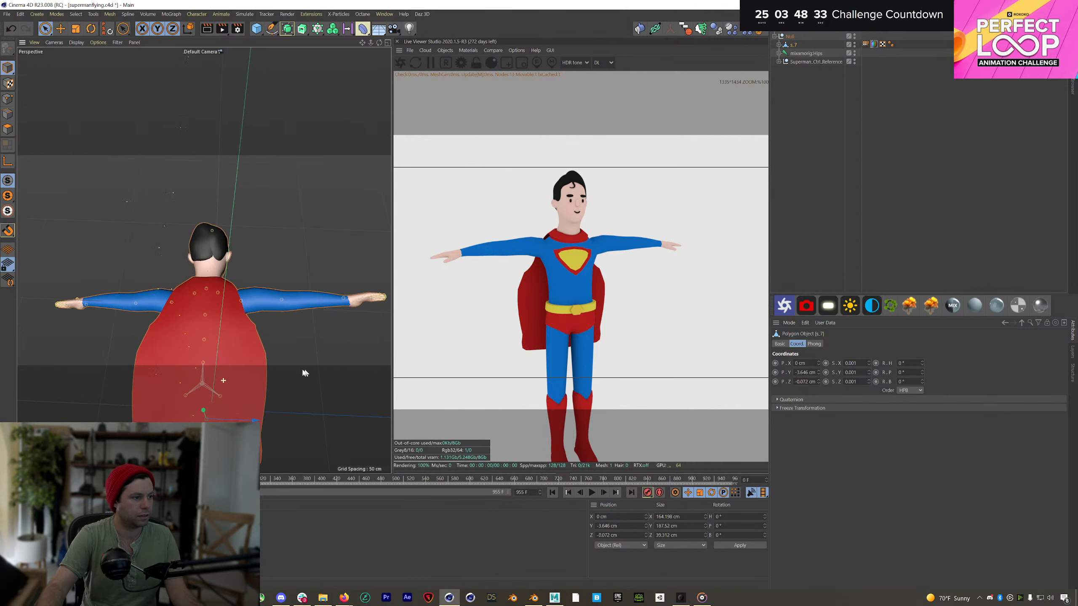
middle_click_drag(303, 373, 282, 298, "alt")
left_click_drag(282, 298, 295, 295, "alt")
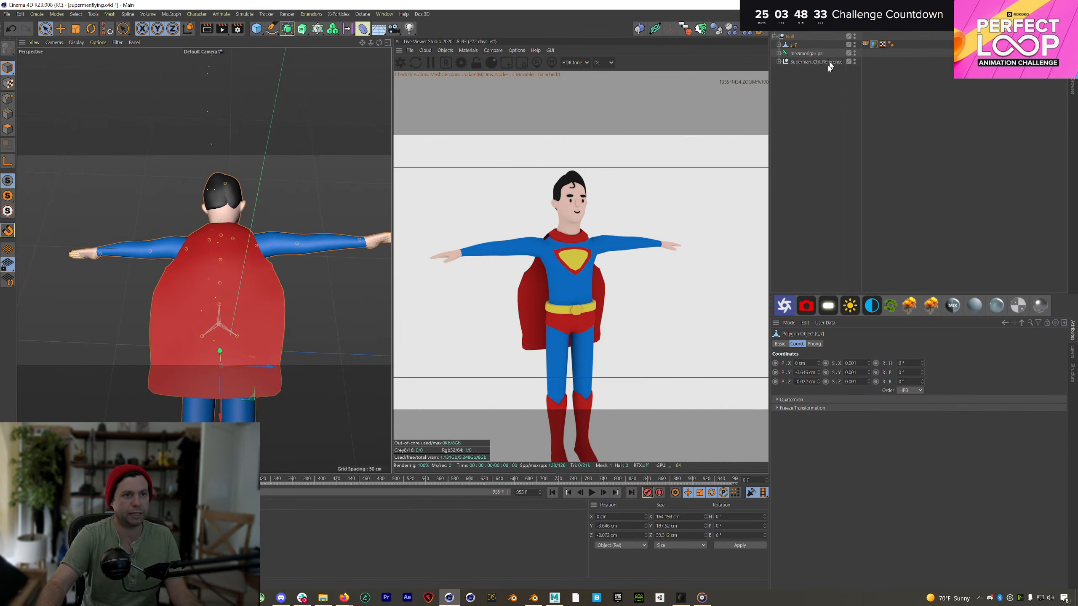
right_click(794, 47)
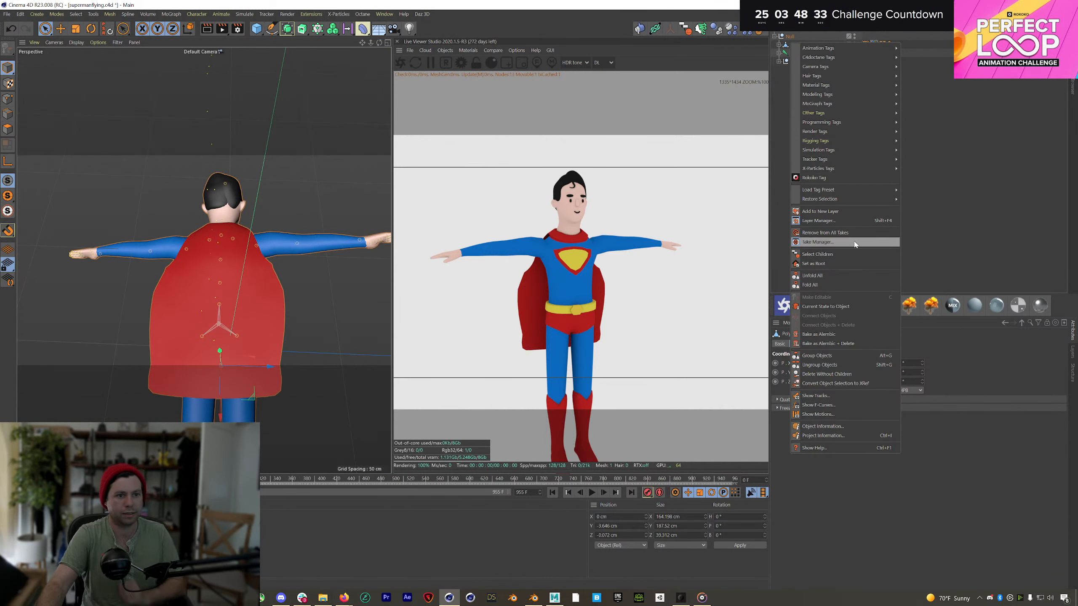
left_click(845, 307)
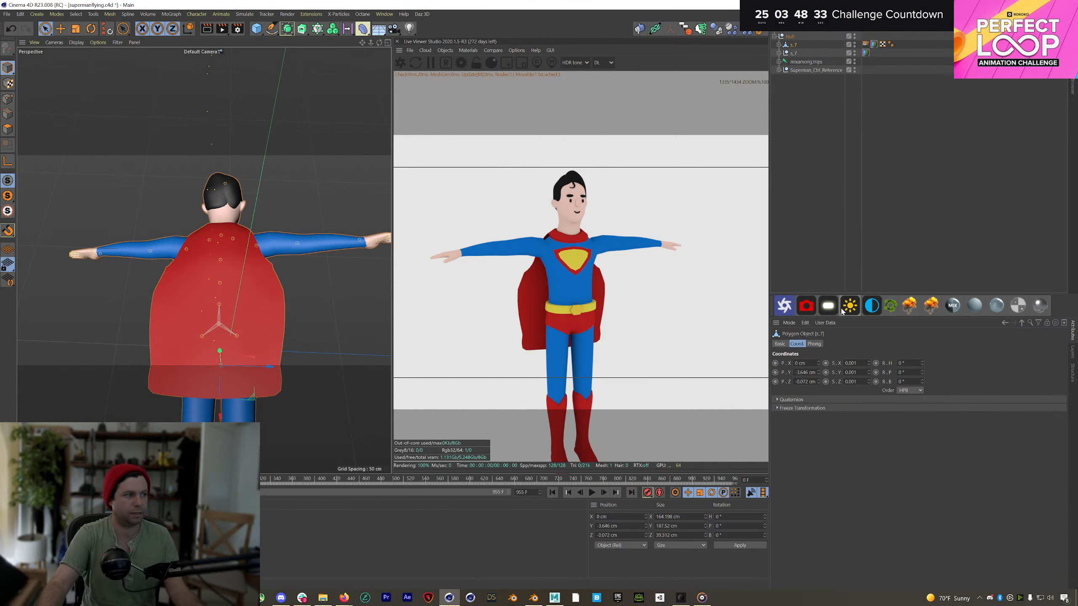
Step: Move the duplicated mesh out of its parent null and delete the emptied null
left_click(779, 53)
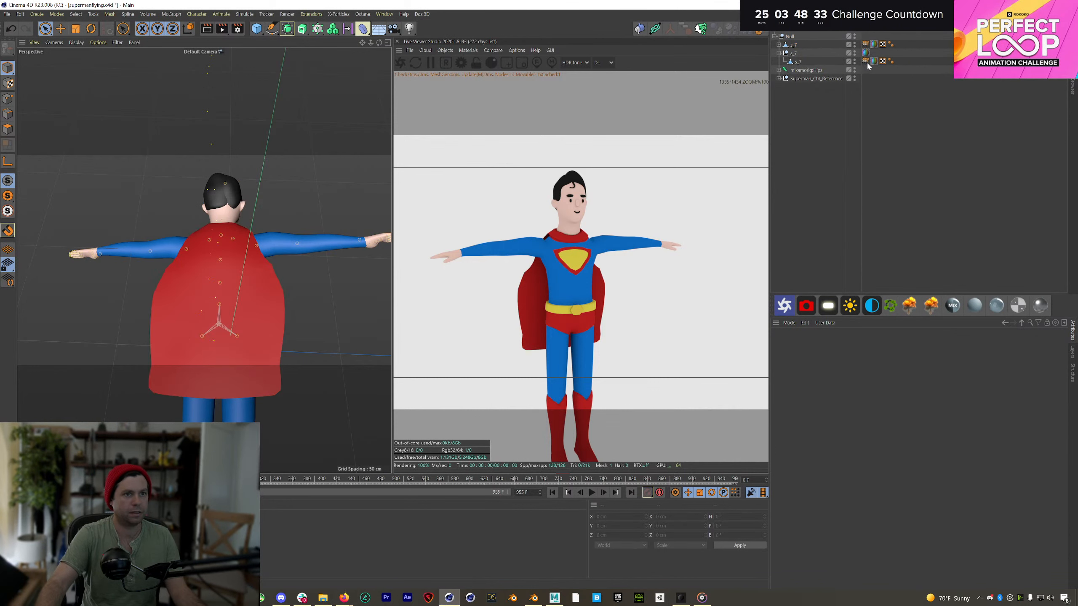
left_click_drag(801, 63, 792, 54)
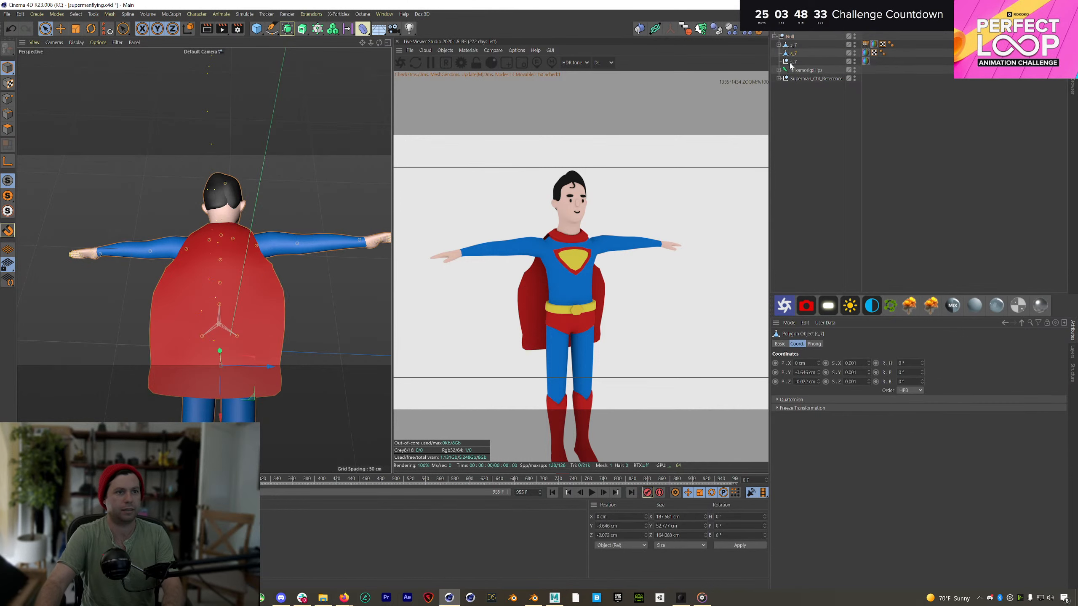
key("Delete")
Step: Switch to polygon mode and delete the selected cape polygons from the original character mesh
left_click(795, 53)
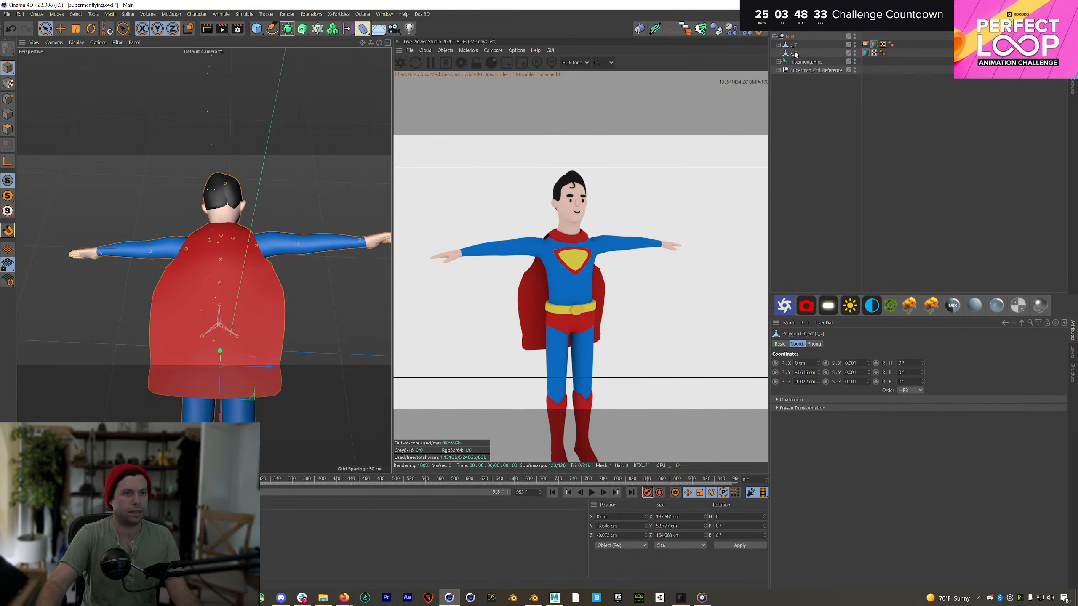
left_click(7, 129)
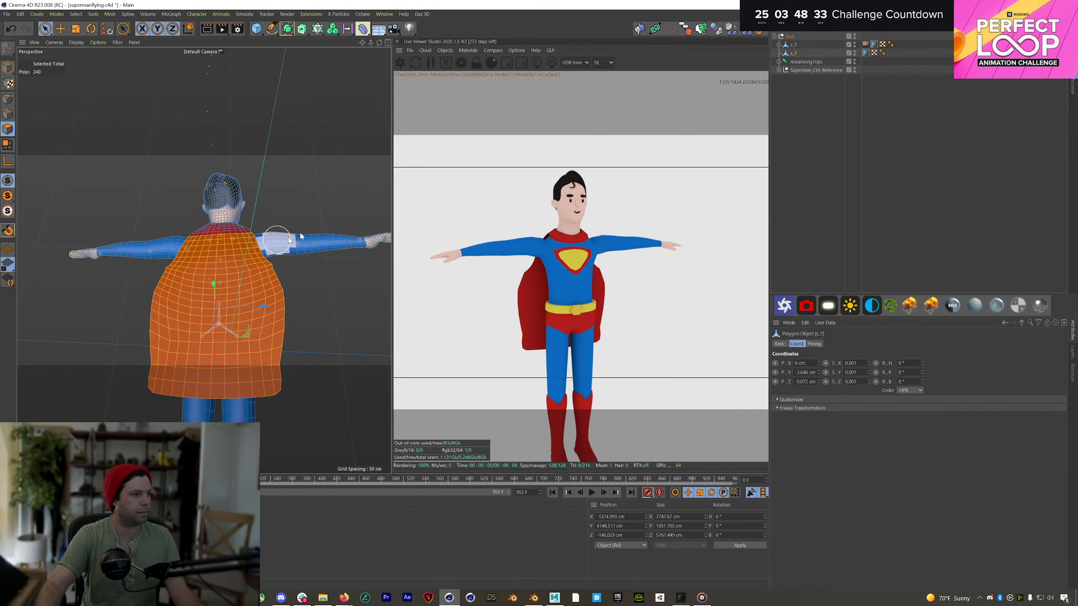
left_click(792, 45)
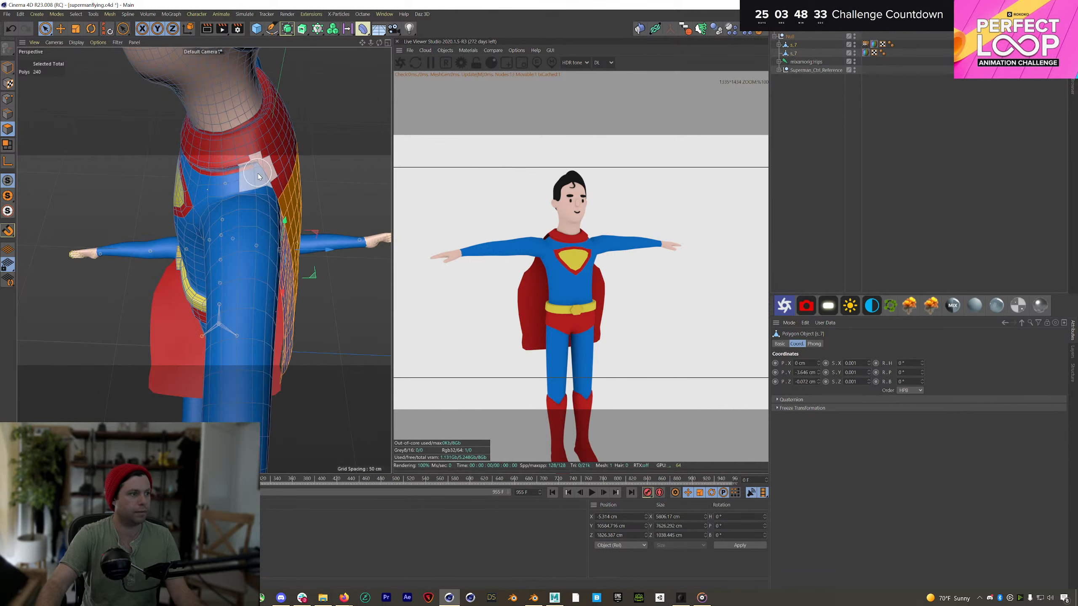
key("Delete")
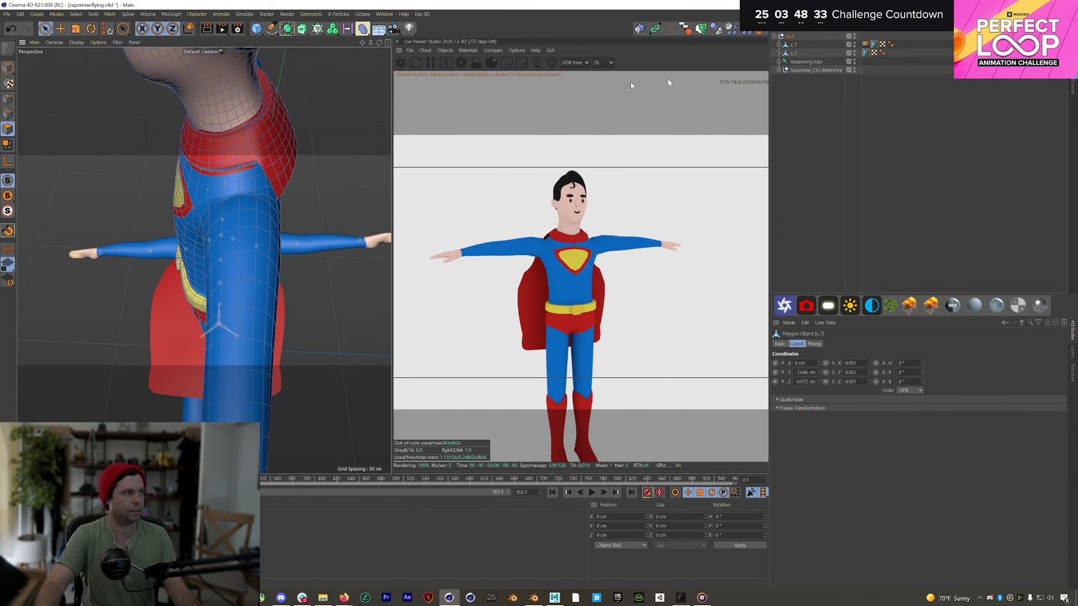
Step: Invert the polygon selection on the duplicate mesh and delete everything except the cape
key("ctrl+z")
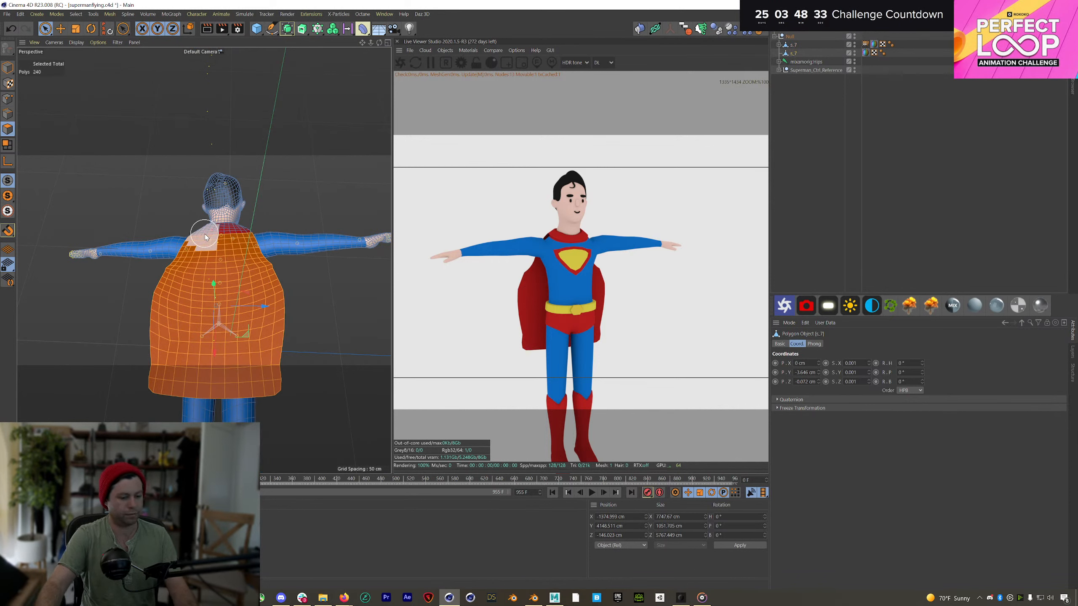
key("u")
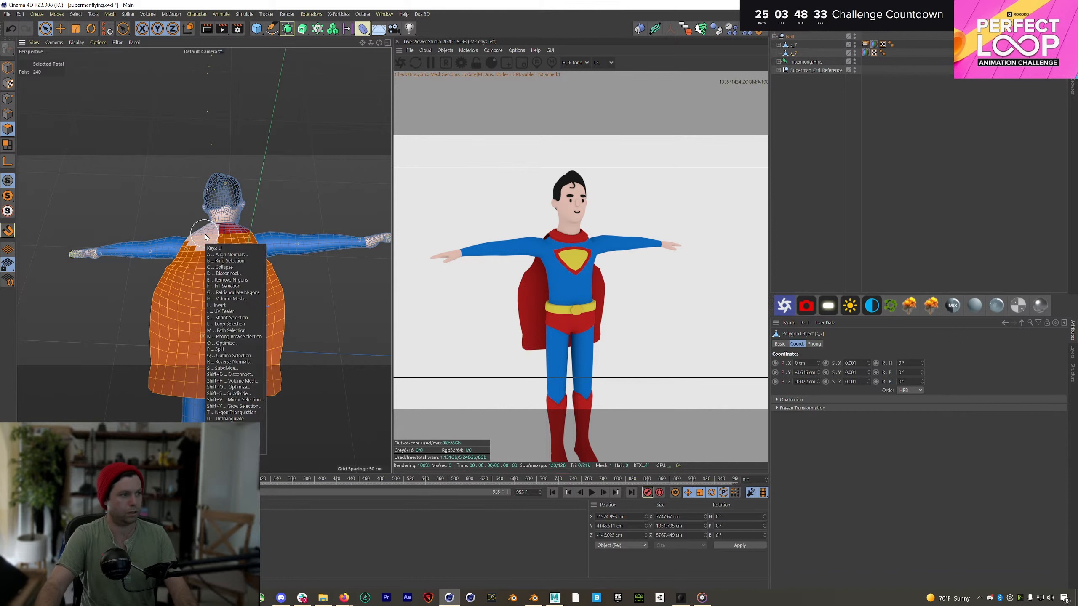
key("i")
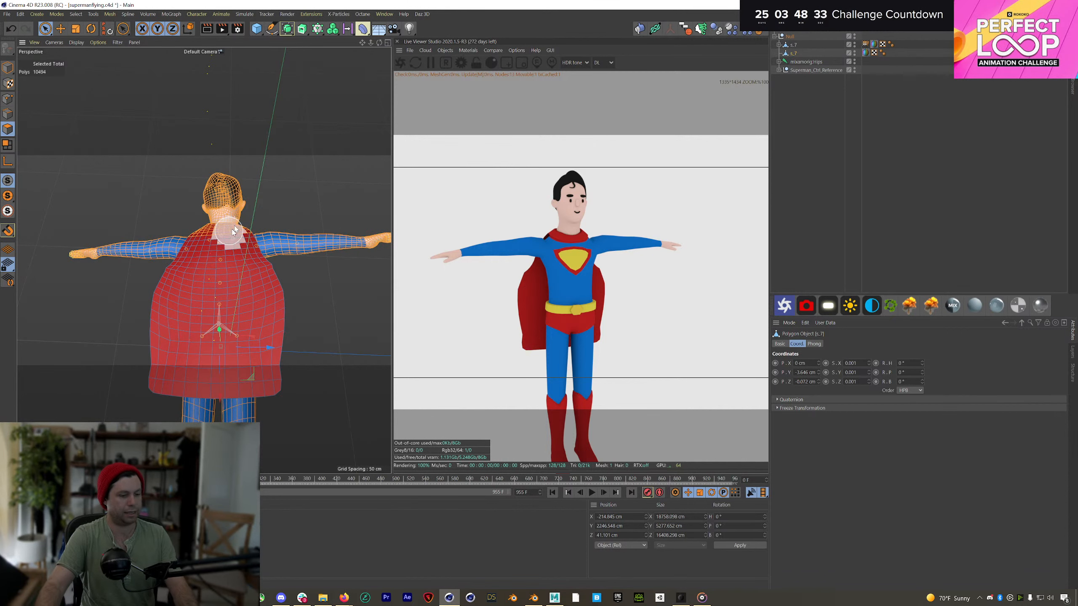
key("Delete")
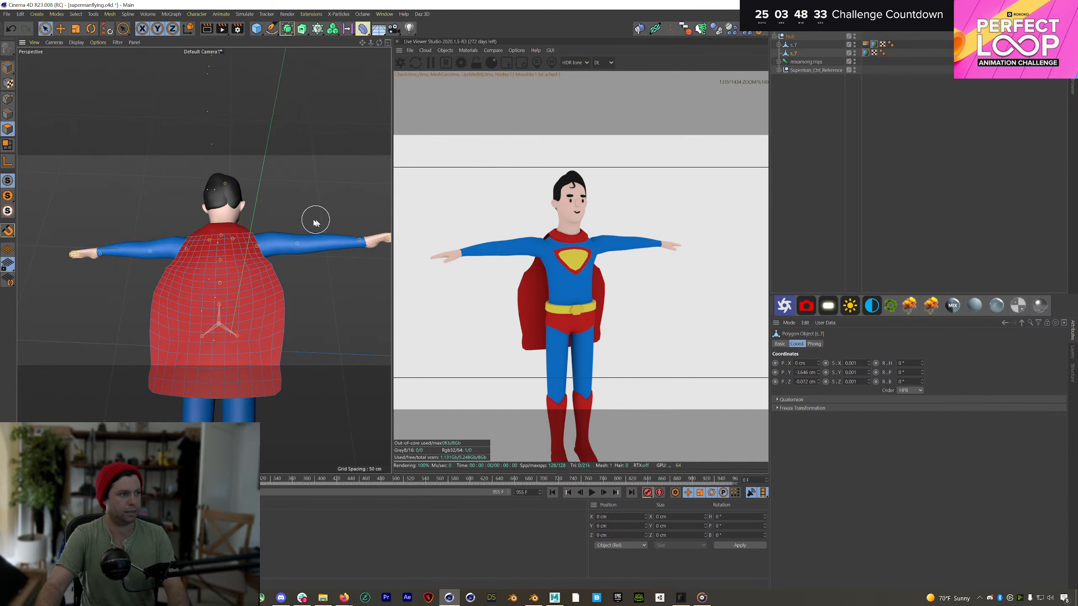
Step: Add a Cloth tag and a Cloth Belt tag to the separated cape mesh
left_click_drag(234, 267, 336, 200, "alt")
right_click(797, 54)
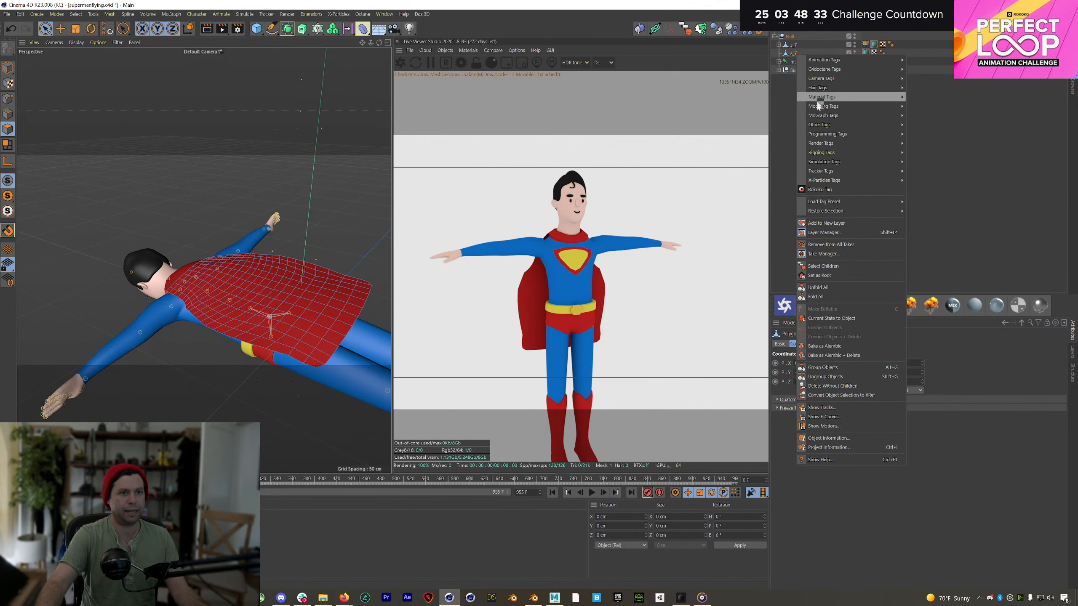
mouse_move(818, 163)
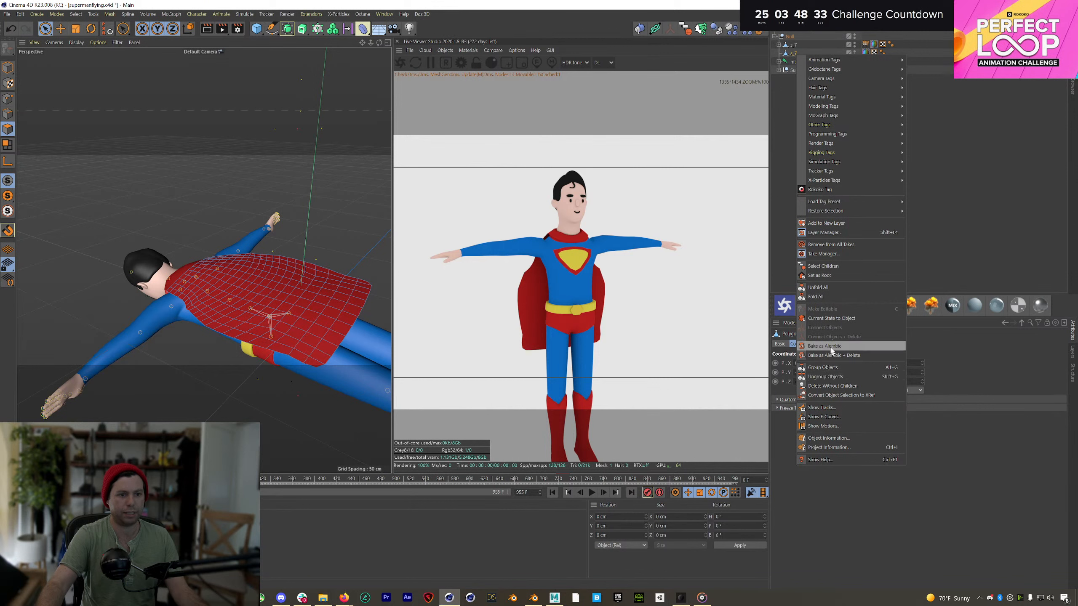
mouse_move(891, 161)
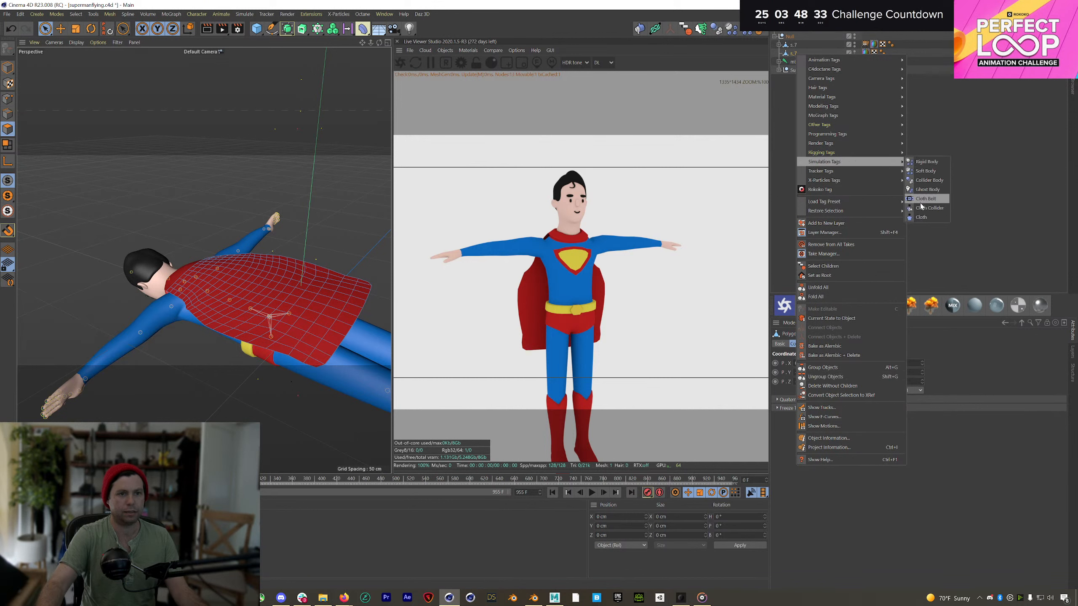
left_click(921, 216)
right_click(797, 54)
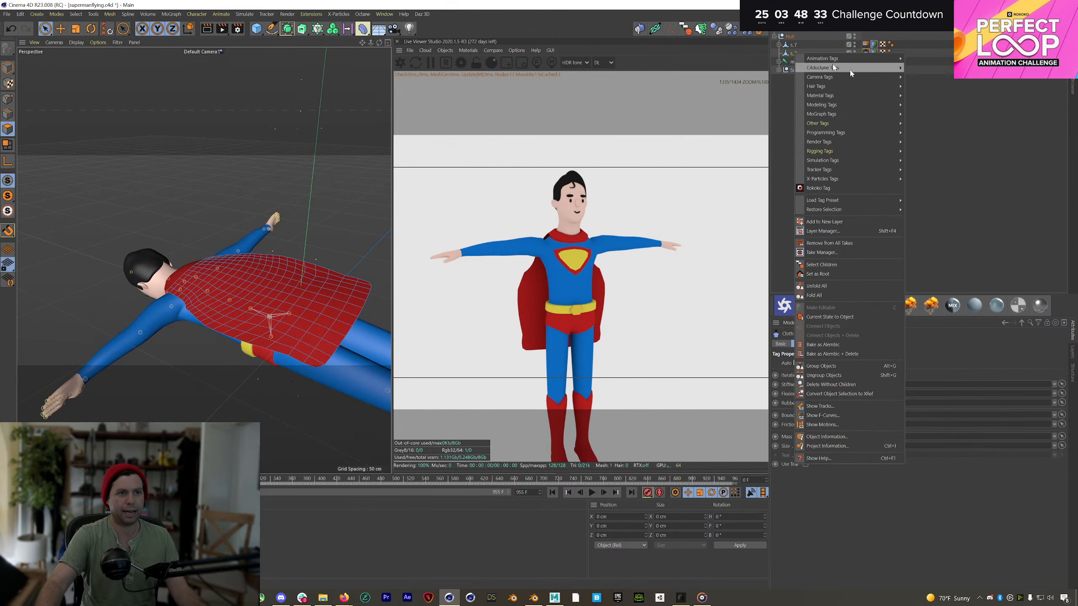
mouse_move(845, 156)
left_click(925, 233)
Step: Set the points along the cape's shoulder edge as belt points on the character's body mesh and turn off the belt's Draw option
left_click(7, 99)
left_click_drag(315, 238, 249, 267, "alt")
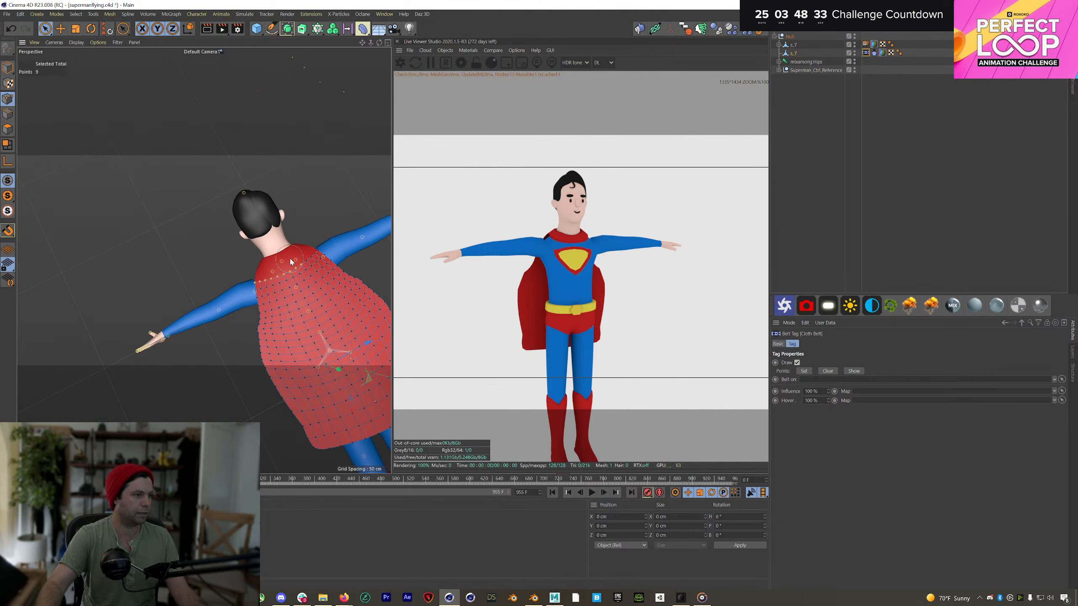
left_click_drag(308, 250, 317, 210, "alt")
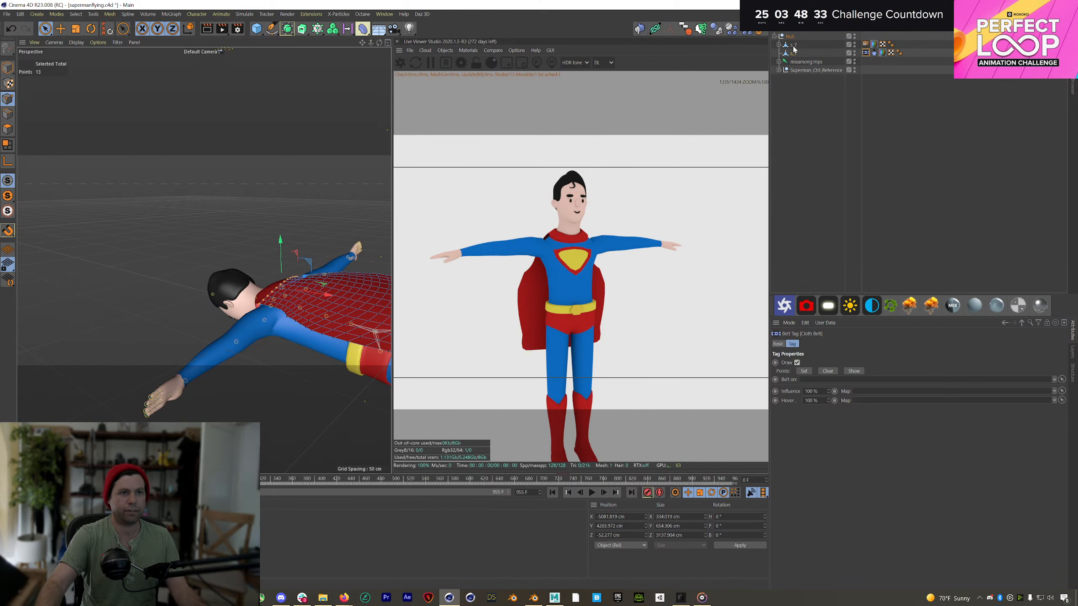
left_click_drag(794, 48, 843, 381)
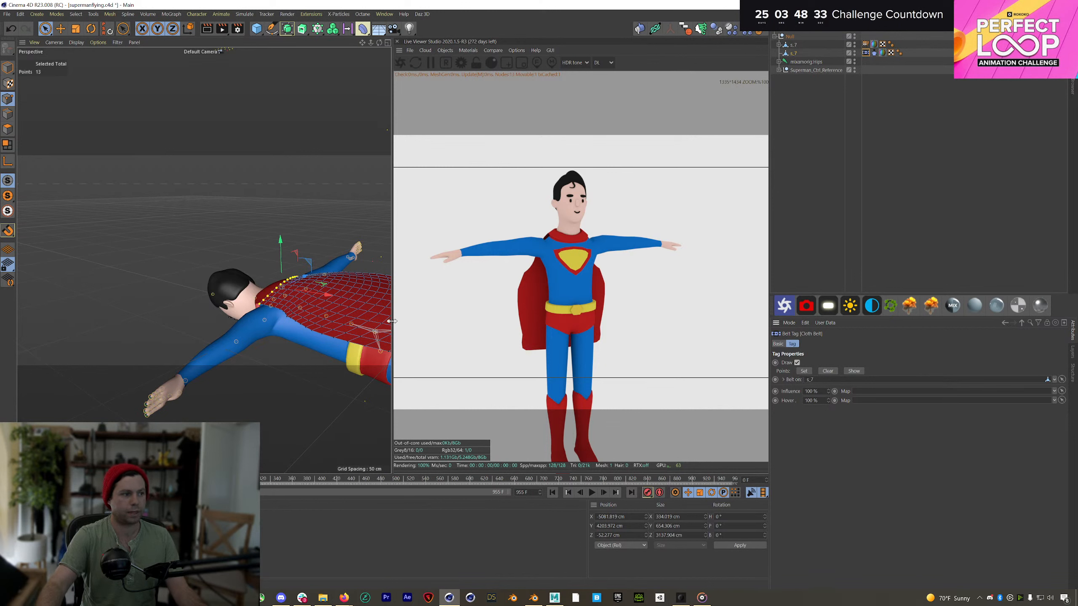
left_click_drag(312, 293, 349, 319, "alt")
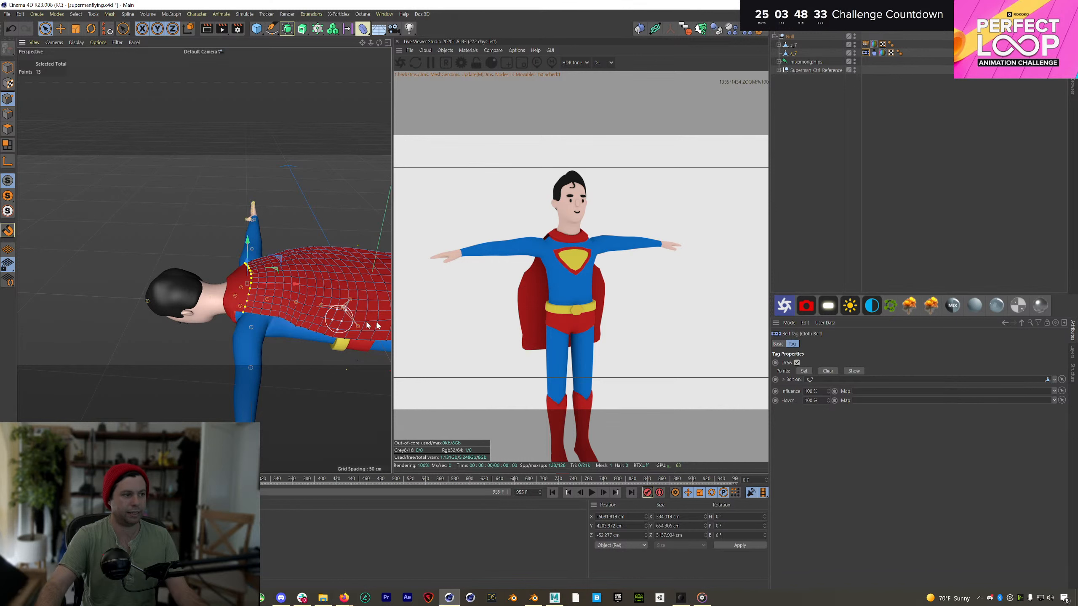
left_click_drag(287, 305, 188, 230, "alt")
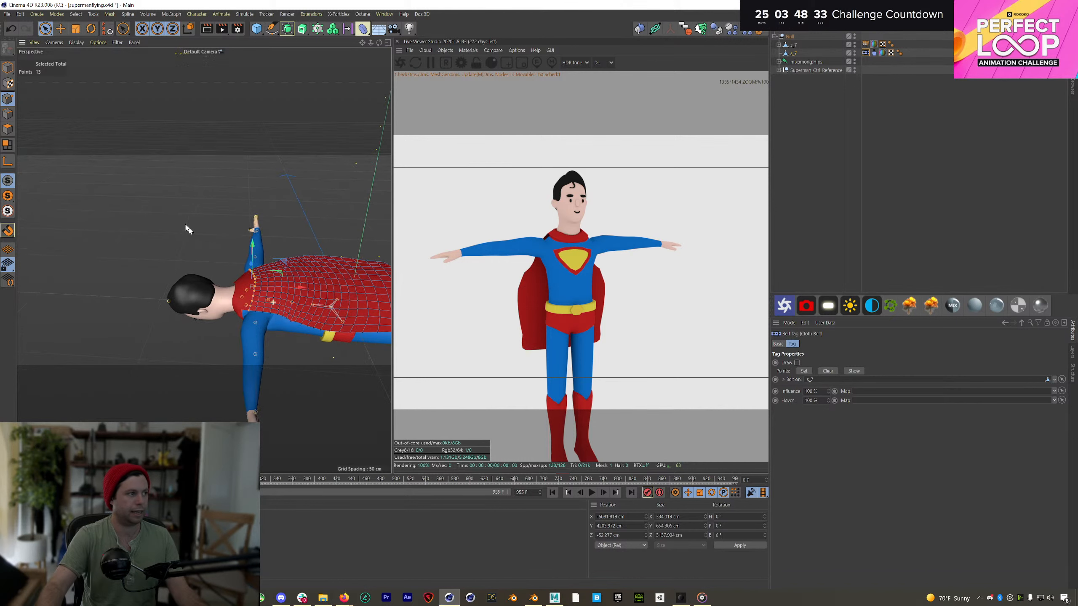
Step: Return to model mode, play the animation to check how the belted cape moves from several angles, and rewind to frame 0
left_click(8, 66)
left_click_drag(337, 263, 298, 235, "alt")
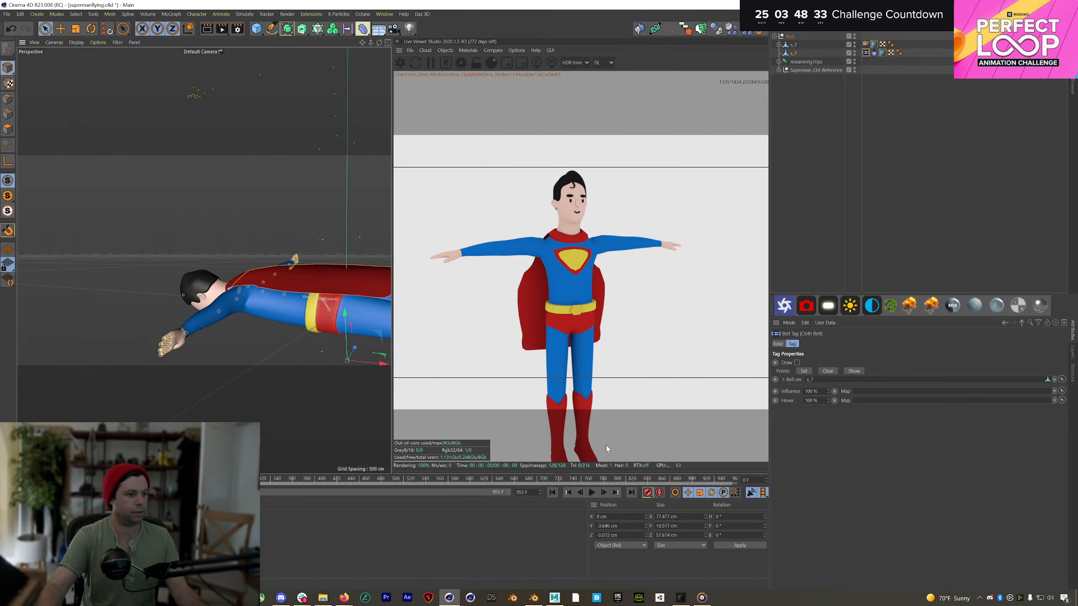
key("e")
key("F8")
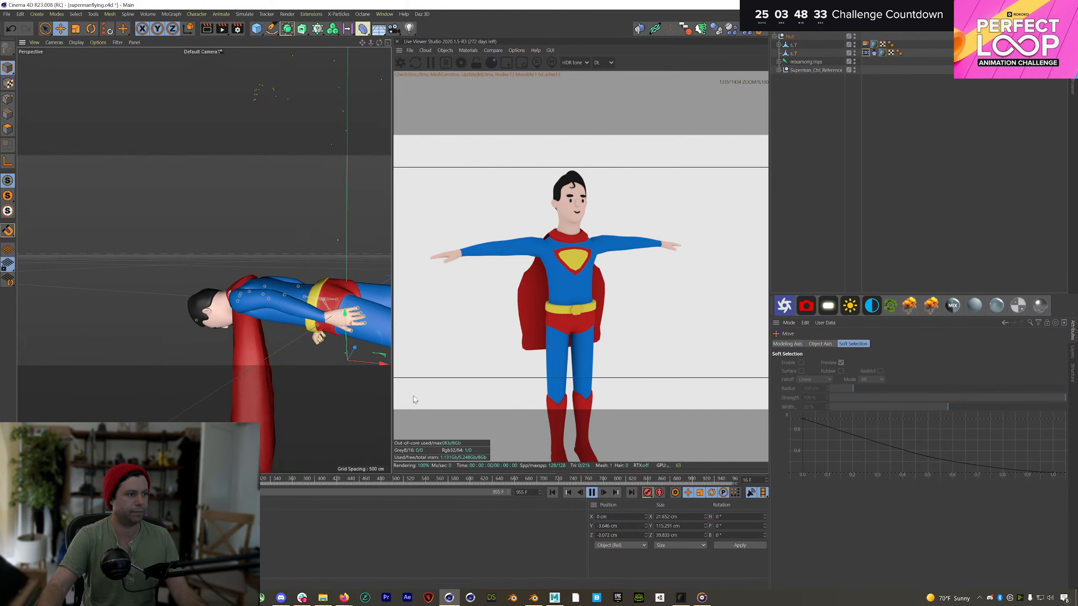
right_click_drag(307, 360, 279, 352, "alt")
left_click_drag(279, 352, 288, 297, "alt")
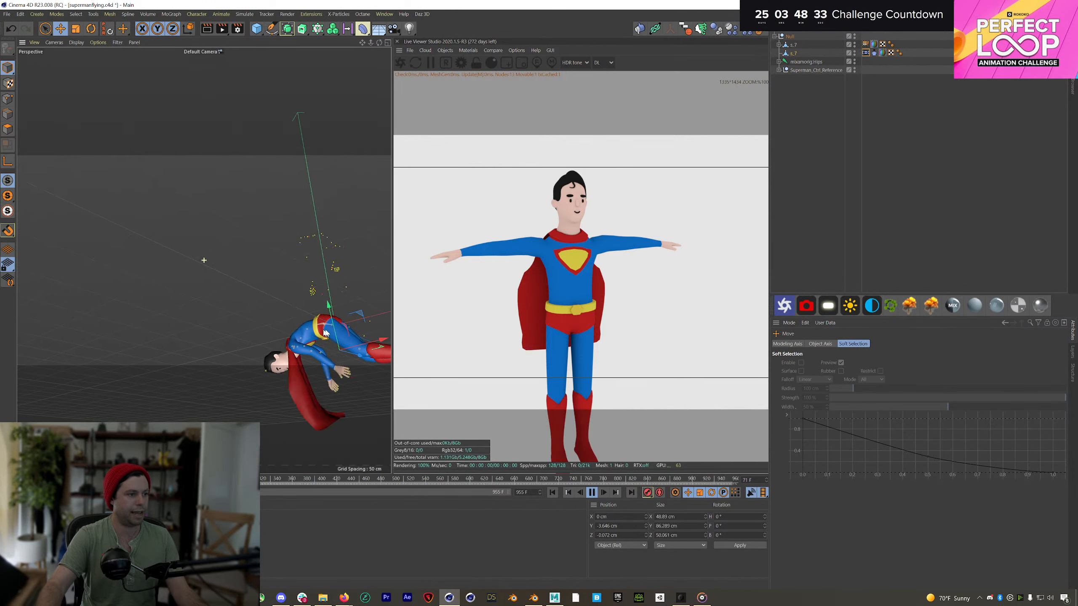
middle_click_drag(316, 327, 231, 331, "alt")
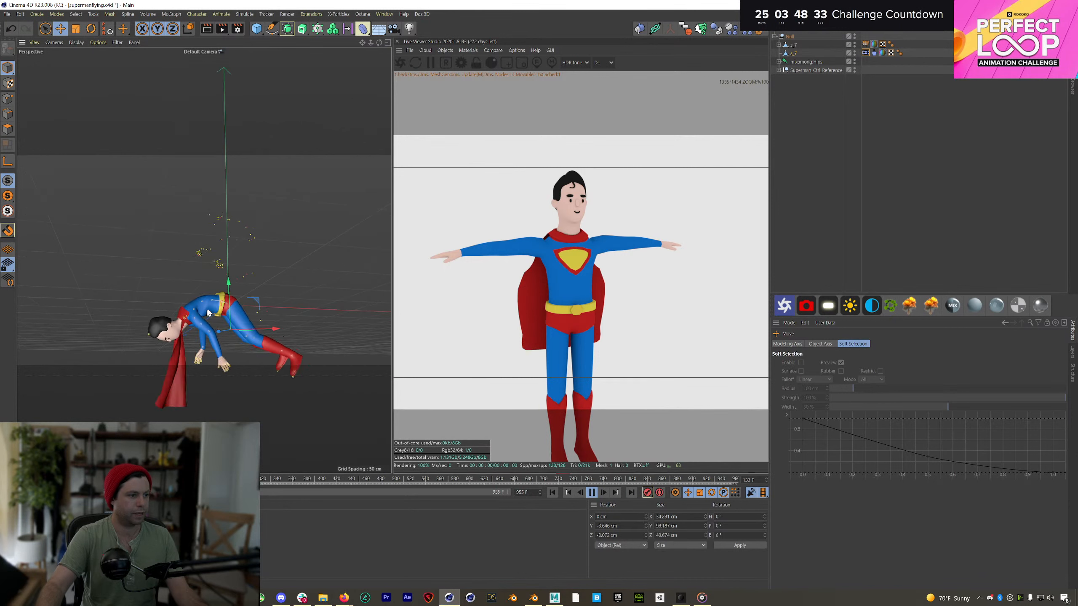
left_click_drag(231, 331, 260, 342, "alt")
left_click(552, 492)
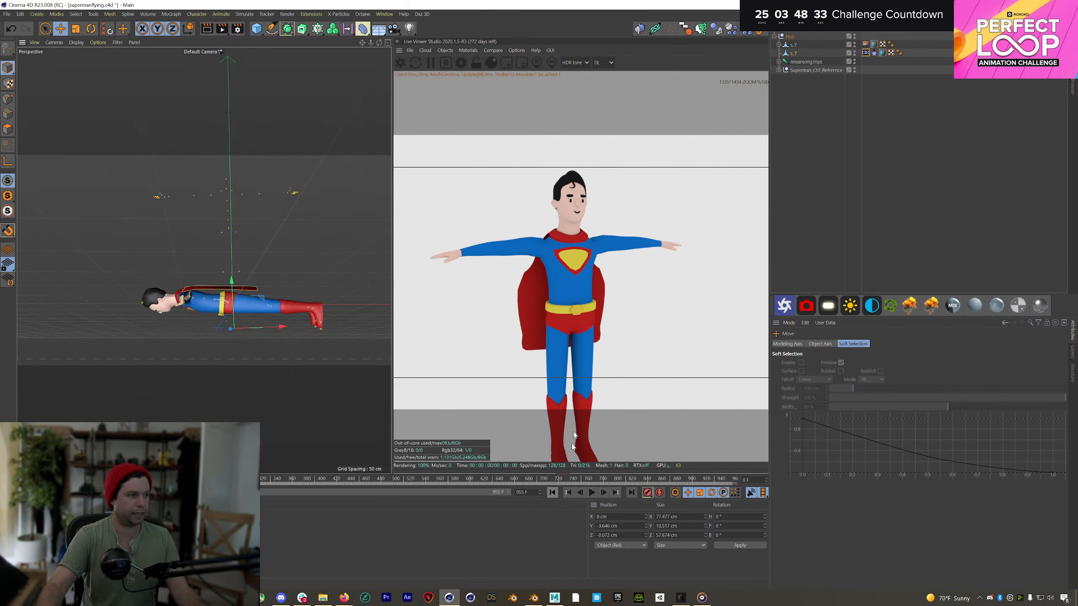
Step: Add a Cloth Collider tag to the character's body mesh
right_click(792, 46)
mouse_move(876, 152)
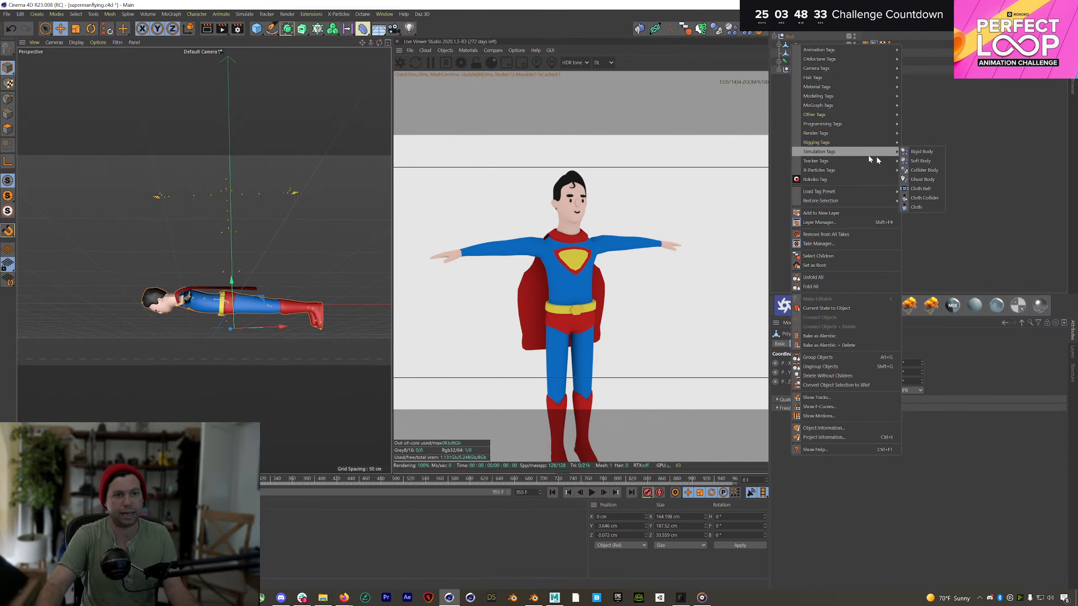
left_click(923, 198)
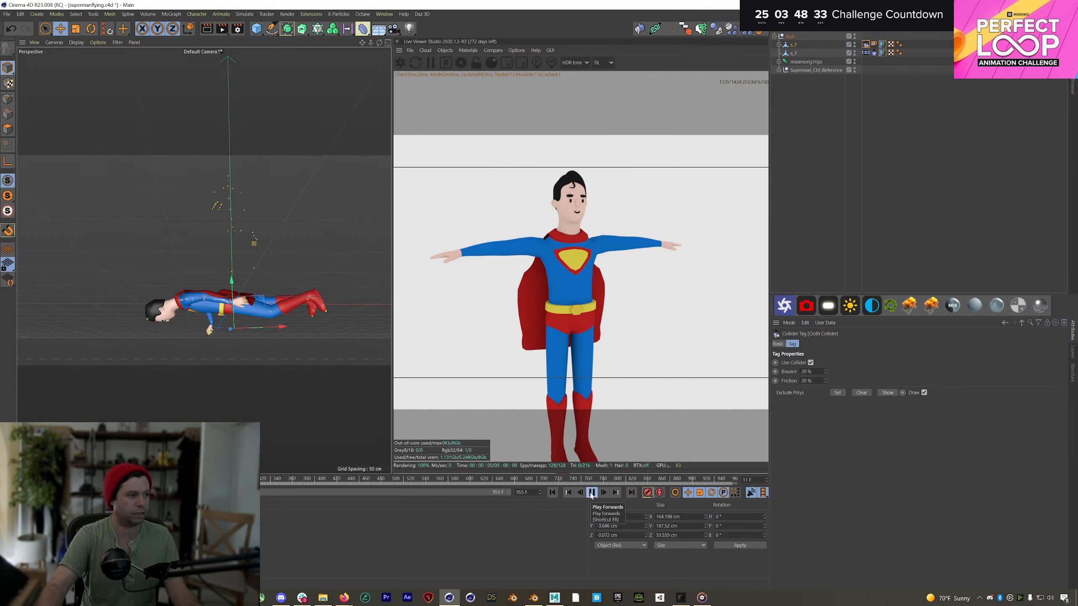
Step: Play the simulation to examine how the cape collides with the body, and return to the start frame
left_click(591, 494)
left_click_drag(212, 291, 209, 339, "alt")
right_click_drag(215, 293, 263, 289, "alt")
left_click_drag(264, 289, 268, 238, "alt")
right_click_drag(268, 241, 211, 261, "alt")
left_click(552, 493)
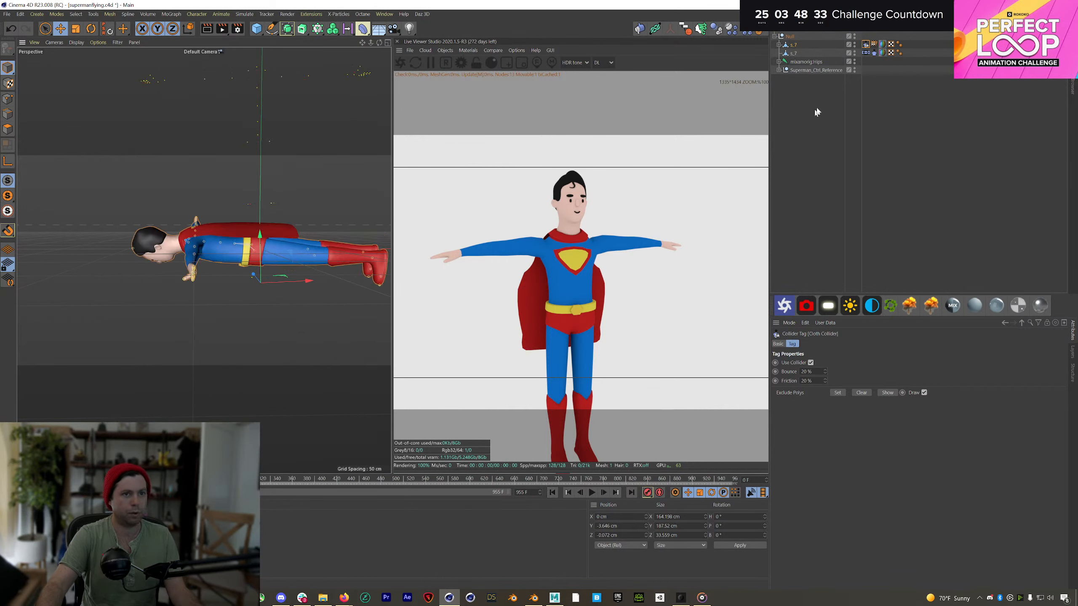
Step: Set the cape's Cloth gravity to 0.5, preview the simulation, and return to the start
left_click(874, 51)
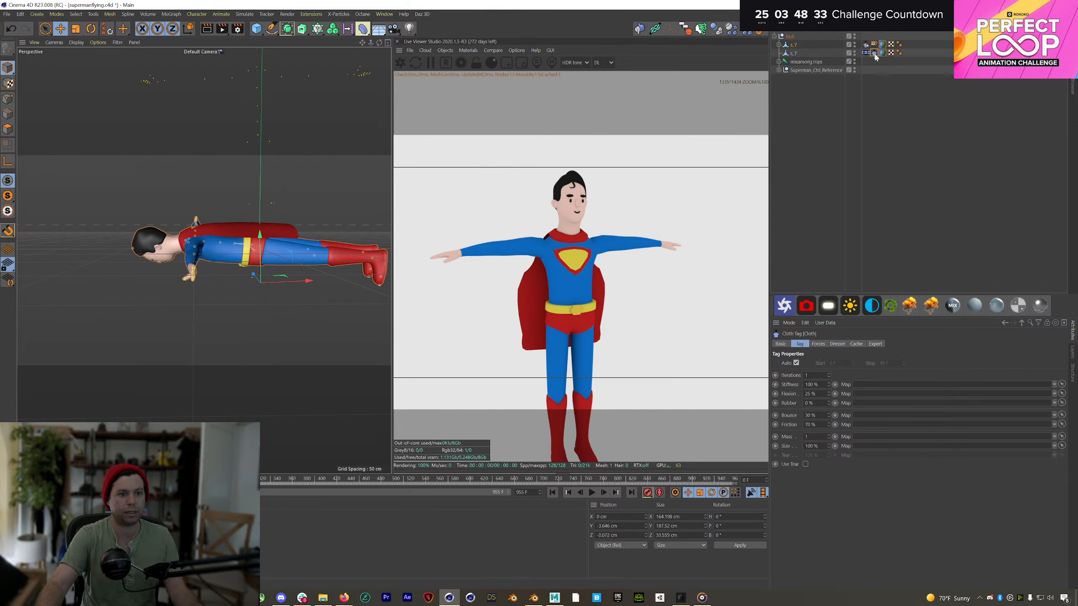
left_click(818, 344)
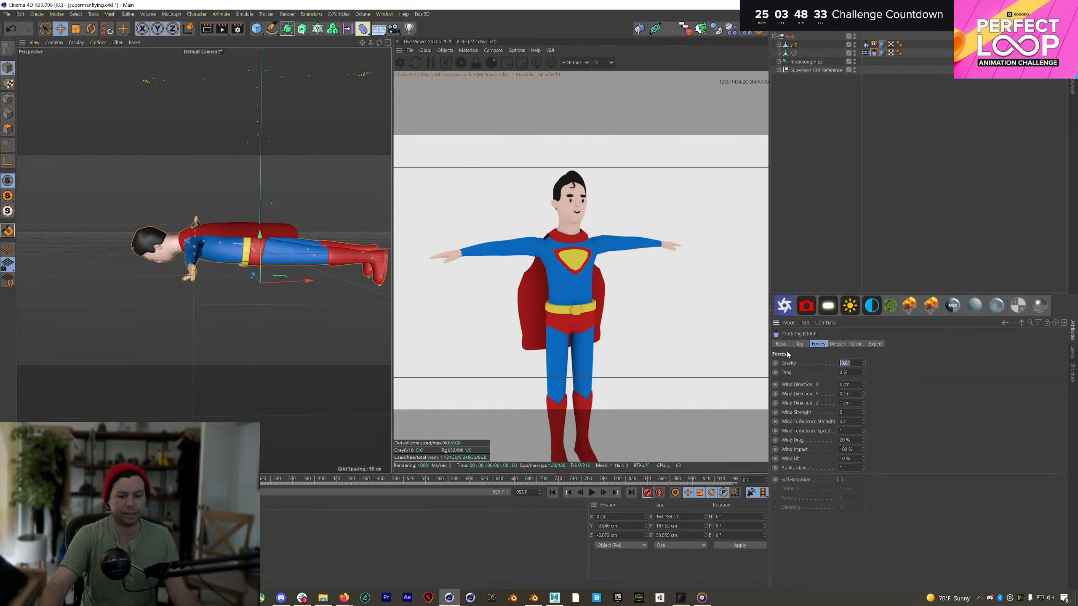
type("0.5")
key("Return")
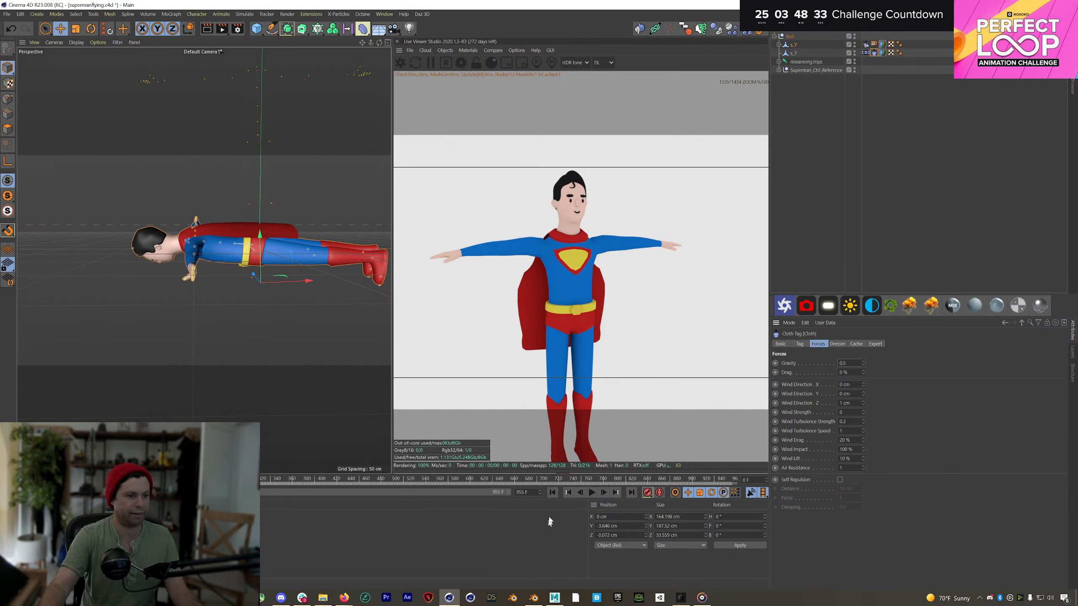
left_click(594, 493)
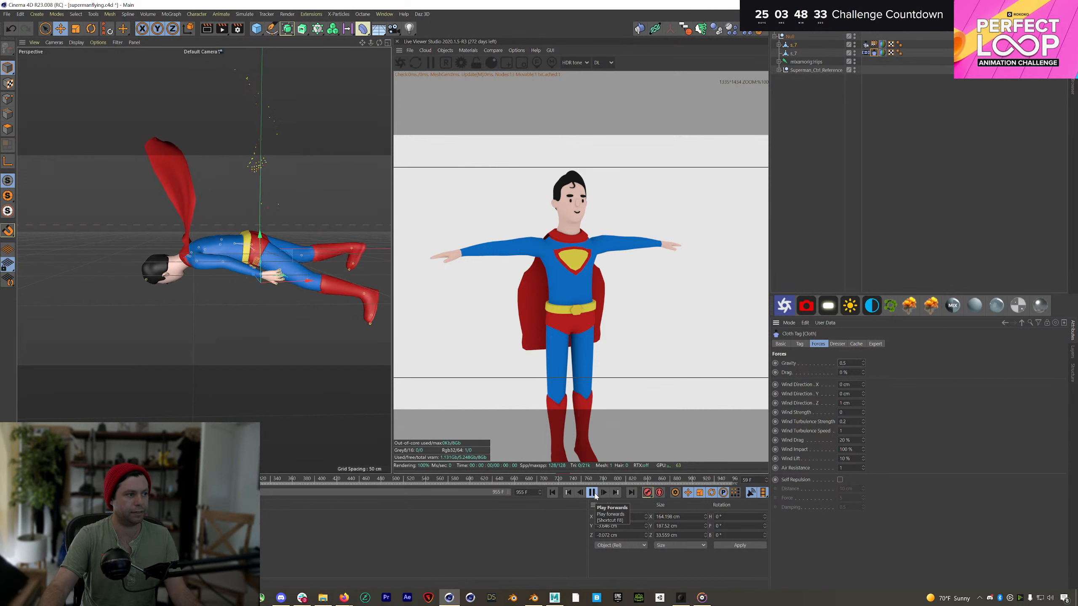
left_click(593, 493)
left_click(567, 492)
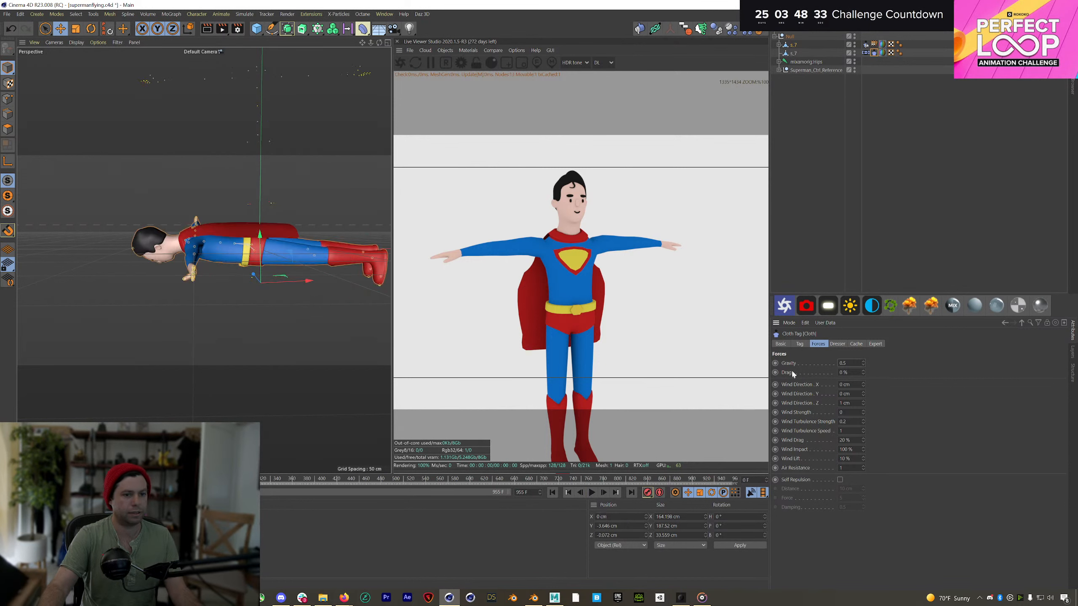
Step: Set the cape's Cloth drag to 5% and its gravity to 0.2
type("5")
key("Return")
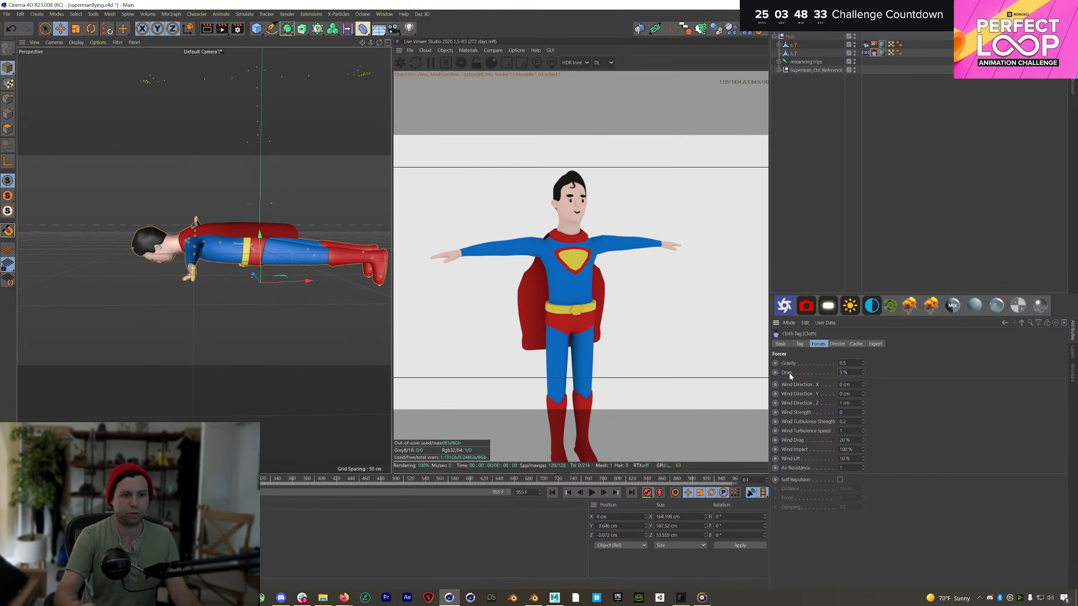
key("BackSpace")
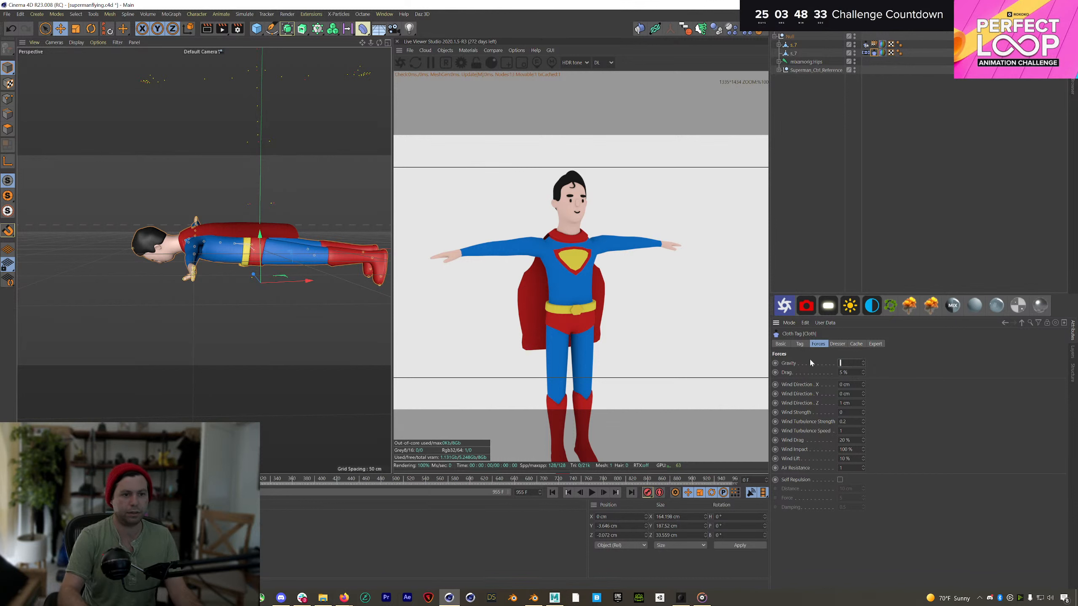
type(".2")
key("Return")
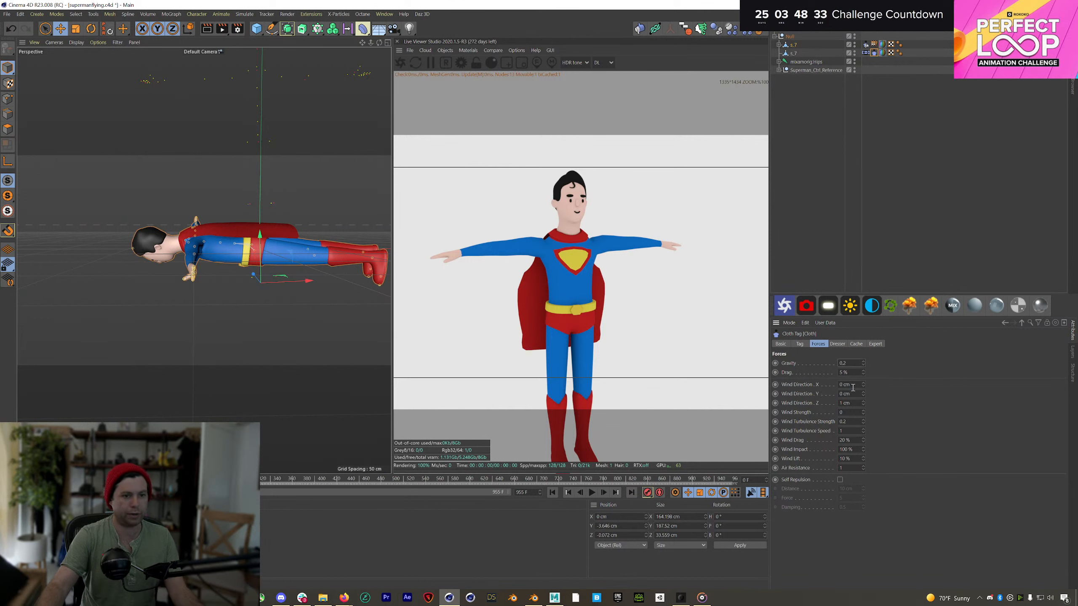
Step: Set the cape's wind direction to X 2 cm, Y 0.5 cm, Z 0 cm, wind strength to 10, and turbulence speed to 5 while playing the simulation
key("BackSpace")
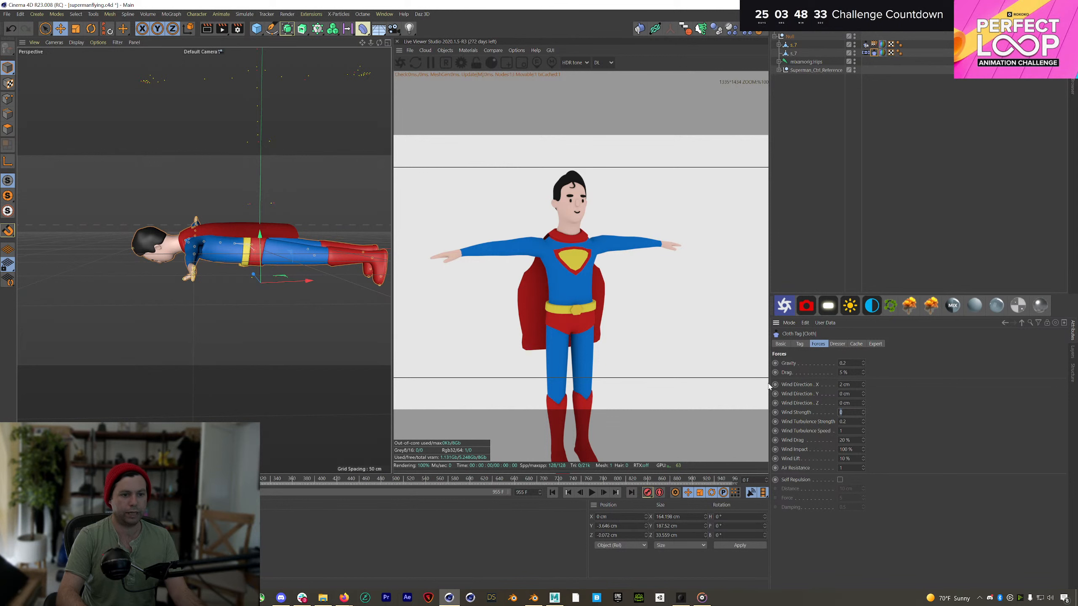
left_click(592, 493)
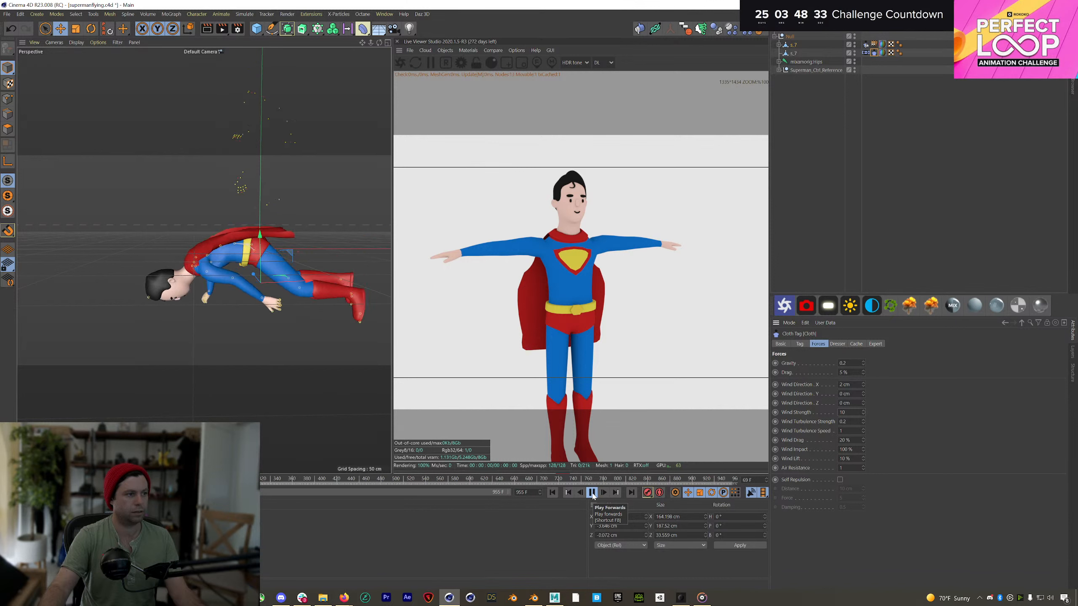
double_click(846, 394)
type("0.5")
key("Return")
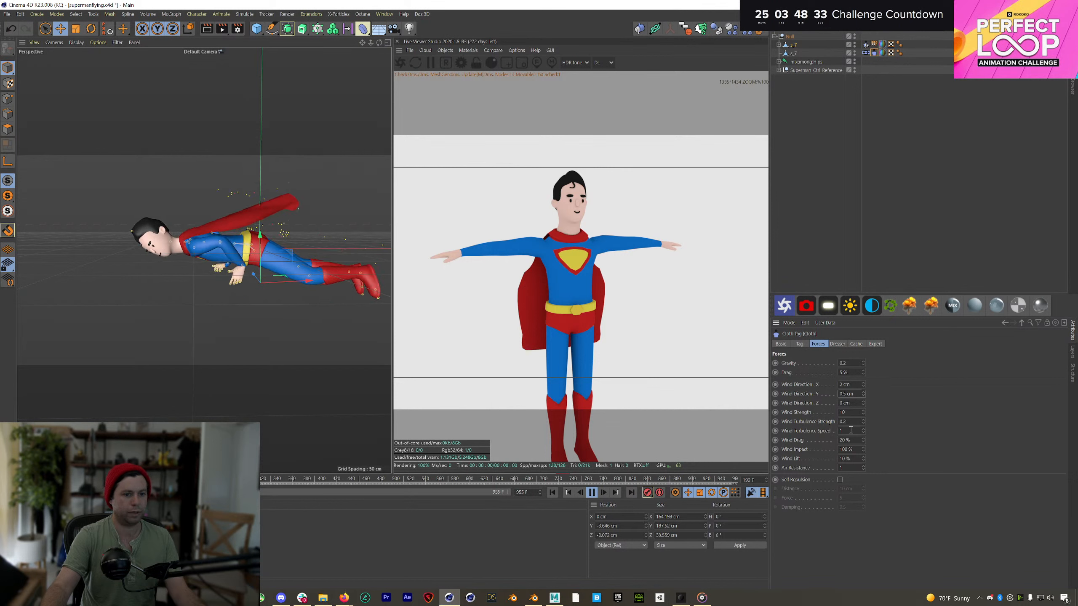
type("5")
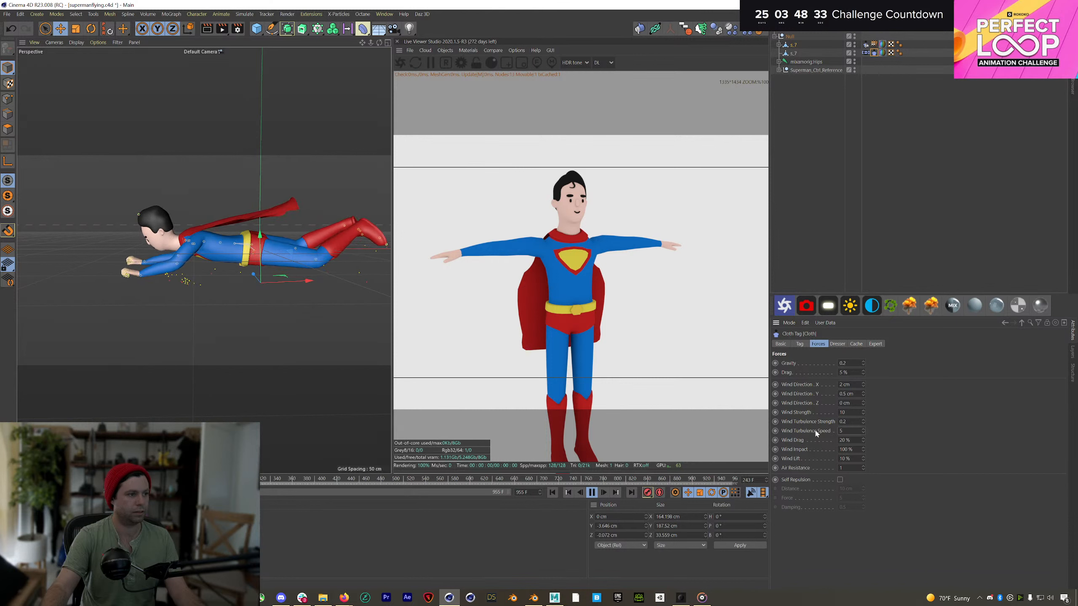
Step: Lower the cape's vertical wind direction to 0.1 cm during playback
double_click(848, 394)
type("0.1")
key("Return")
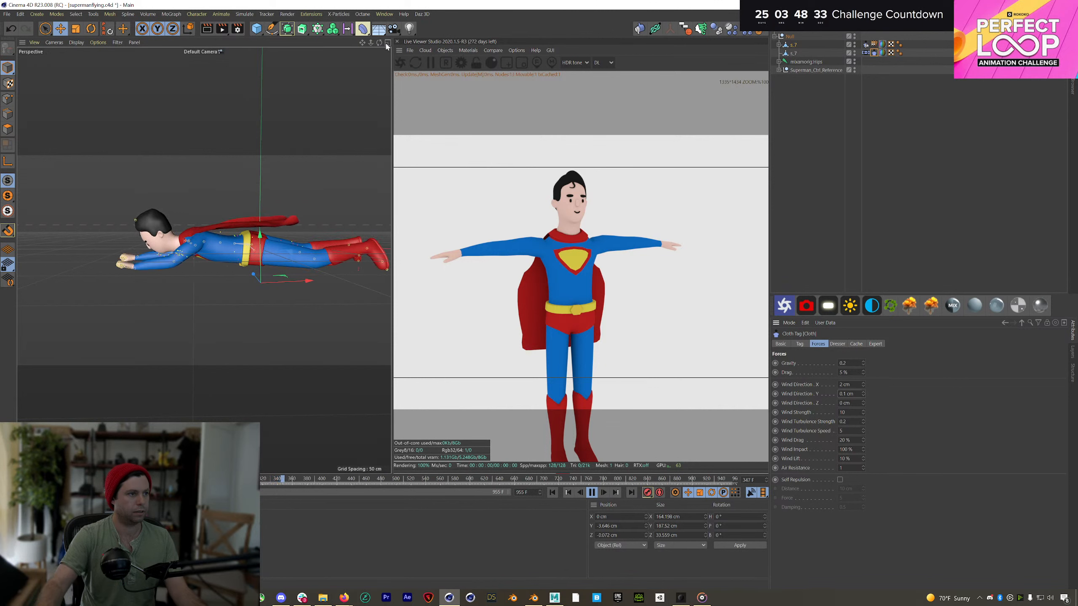
Step: Examine the flying cape's motion from the front and side in the playing animation, and rewind to frame 0
left_click_drag(338, 224, 330, 305, "alt")
scroll(330, 305, "down", 5)
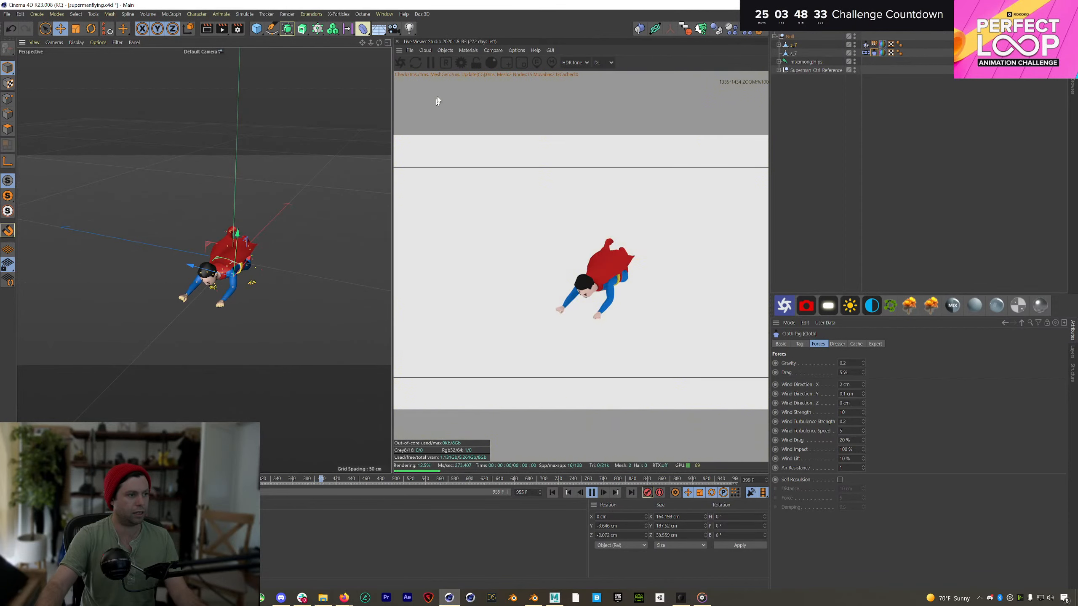
scroll(289, 248, "up", 8)
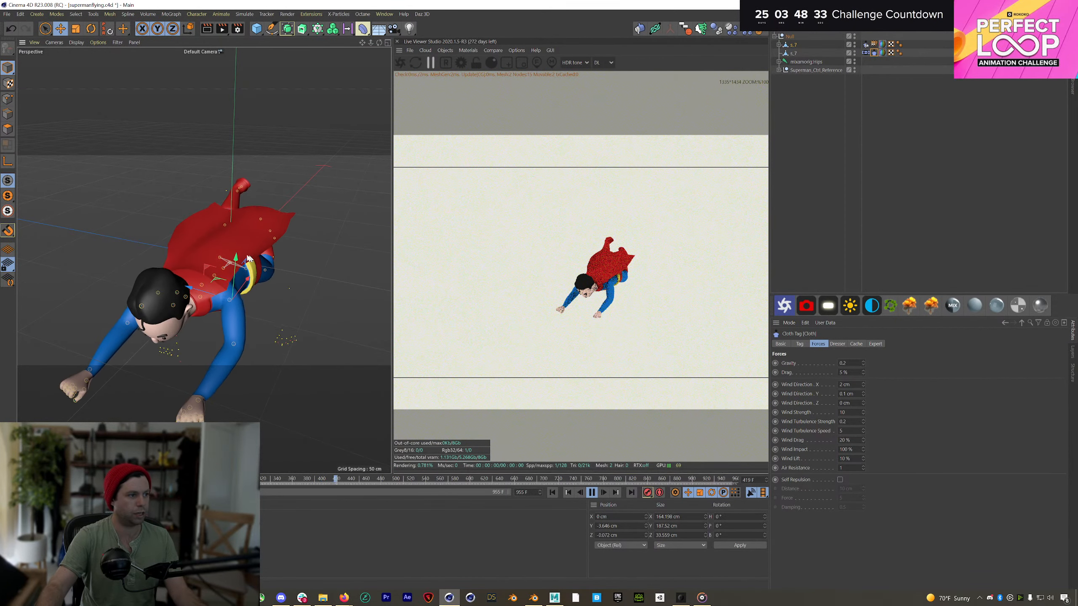
left_click_drag(195, 243, 173, 223, "alt")
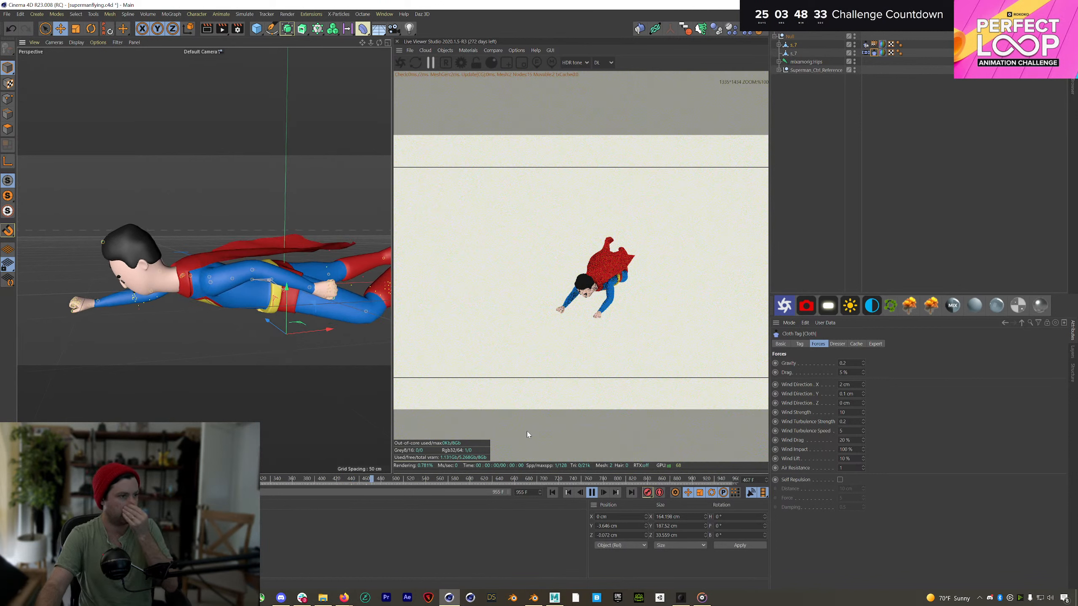
left_click(592, 493)
left_click(552, 493)
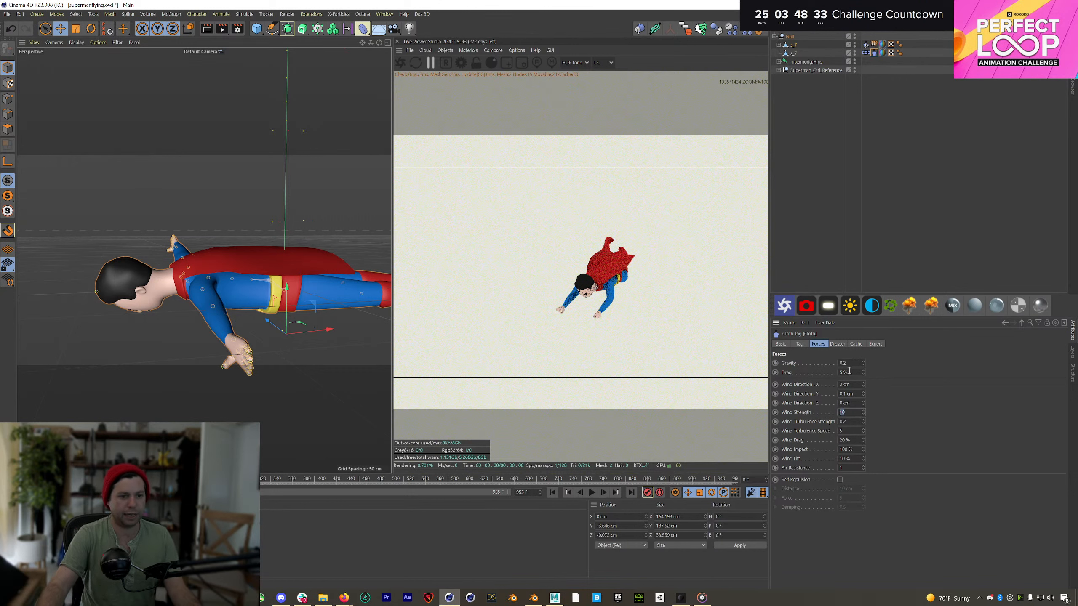
Step: Set the cape's Cloth drag to 3% and its wind strength to 20
type("3")
key("Return")
type("20")
key("Return")
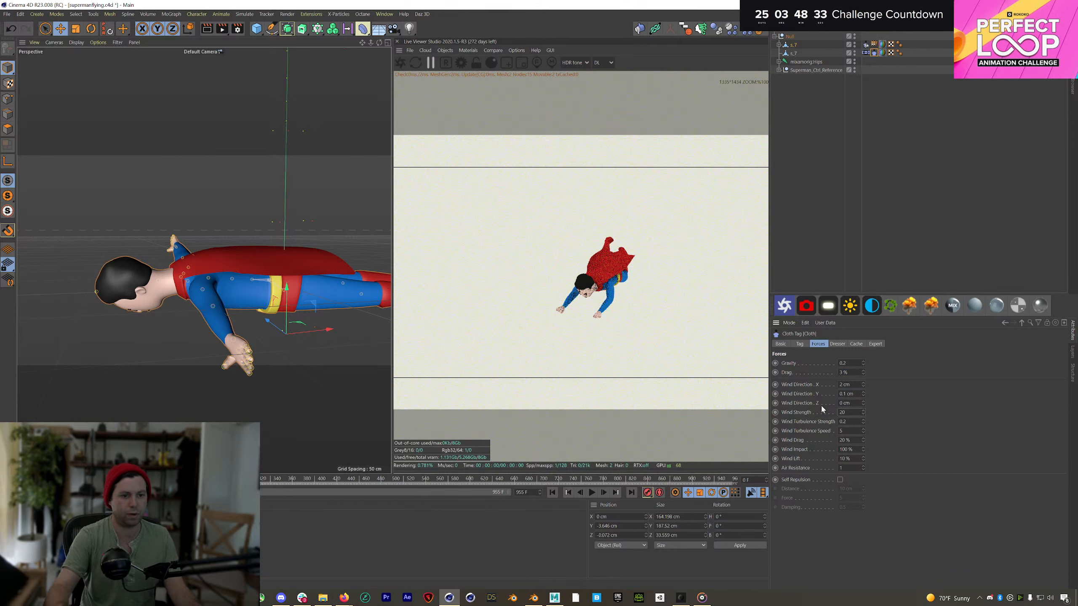
Step: Set the cape's wind turbulence strength to 1 and play the cloth simulation from the first frame
double_click(847, 422)
type("1")
key("Return")
left_click(592, 492)
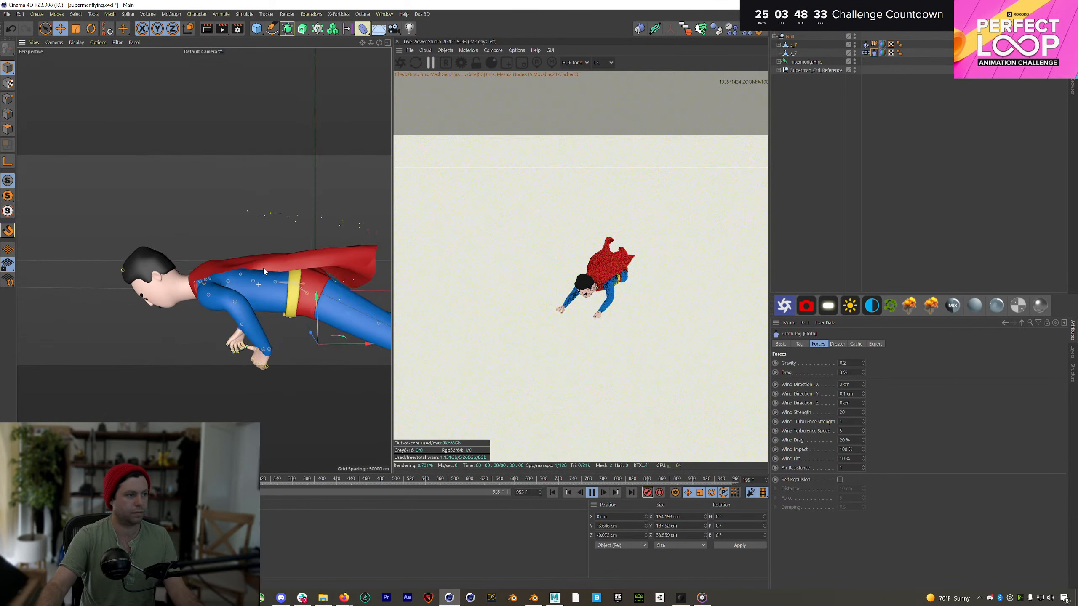
scroll(255, 278, "down", 5)
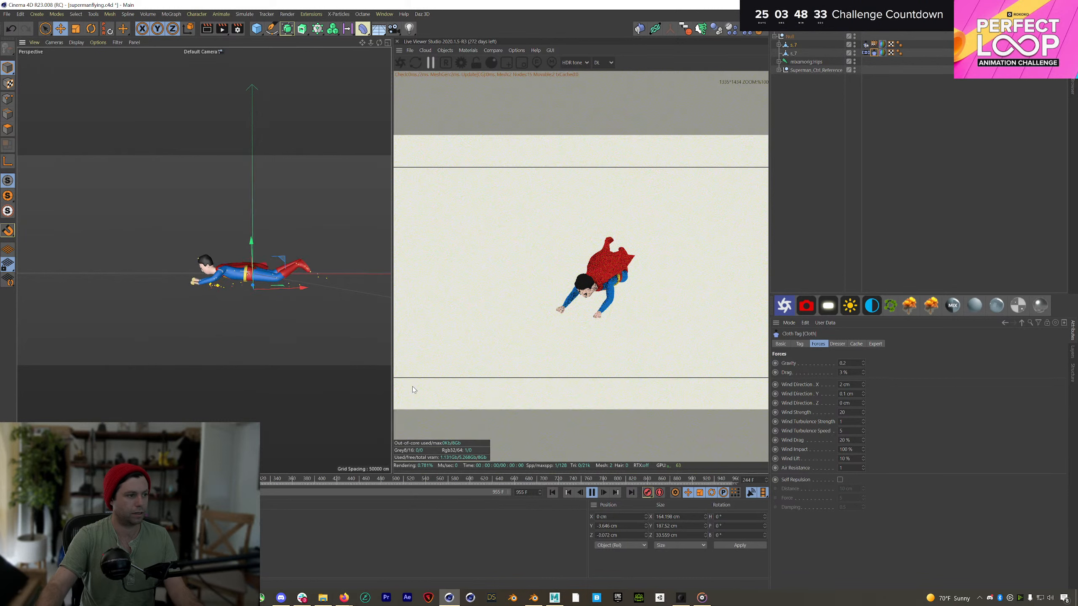
left_click(591, 492)
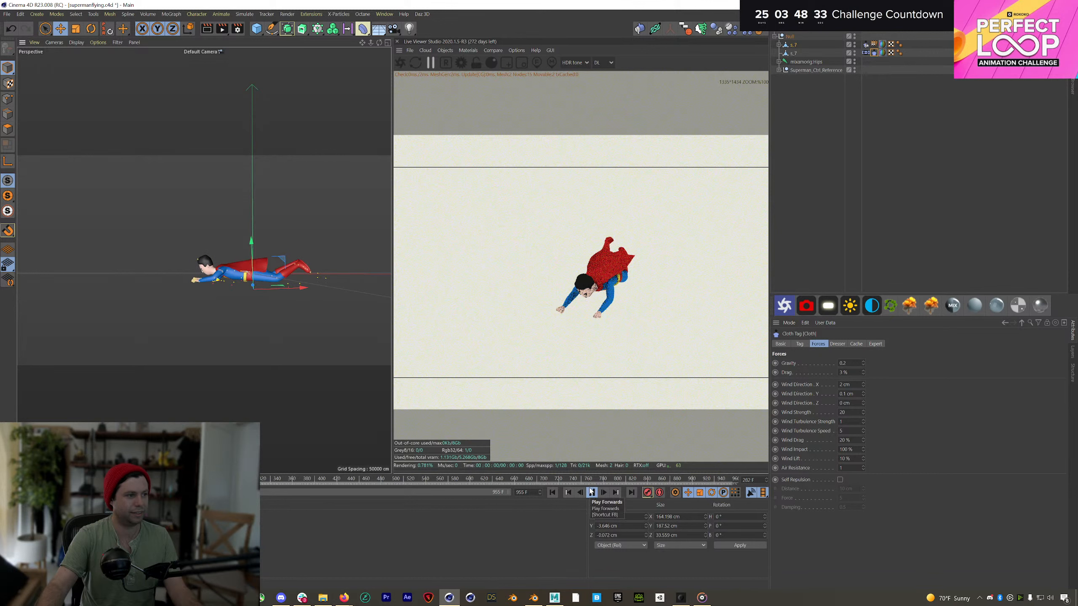
Step: Add a Vibrate tag to the mixamorig:Hips joint and enable its position vibration
right_click(790, 37)
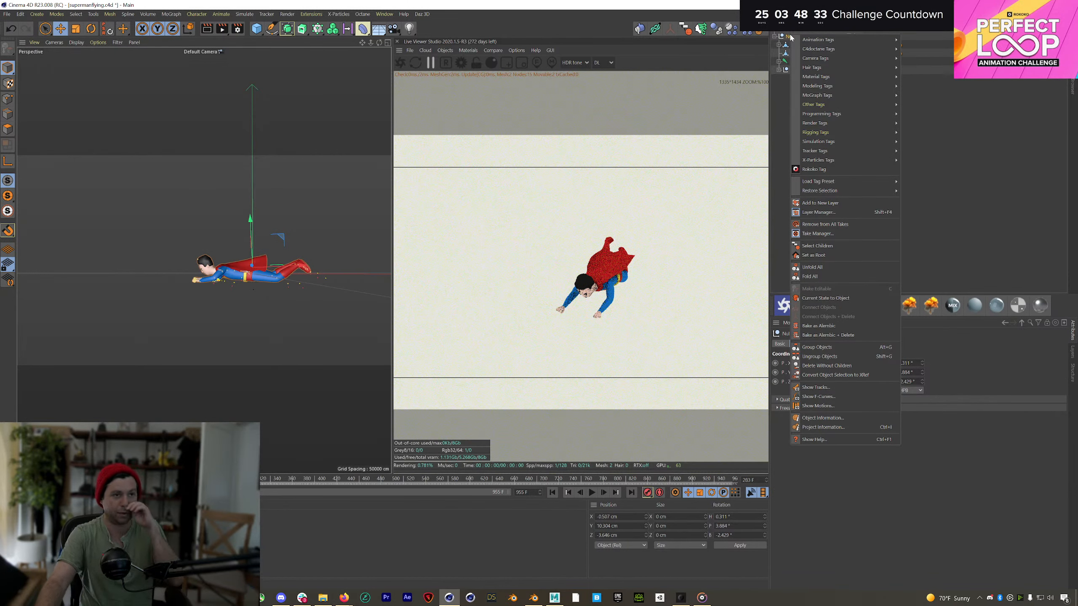
left_click(783, 89)
left_click(805, 63)
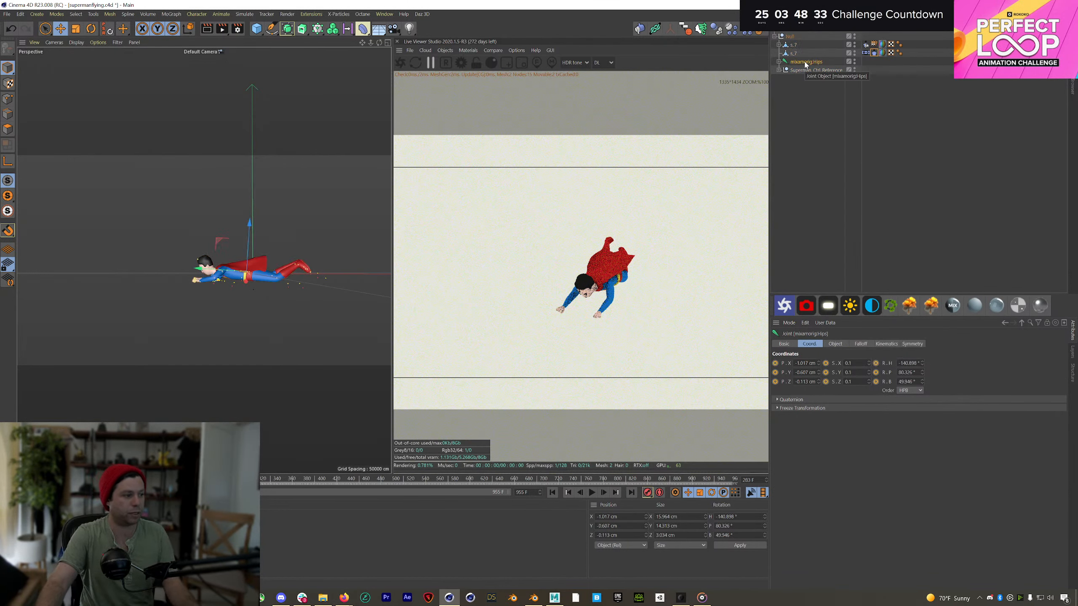
right_click(805, 63)
mouse_move(838, 69)
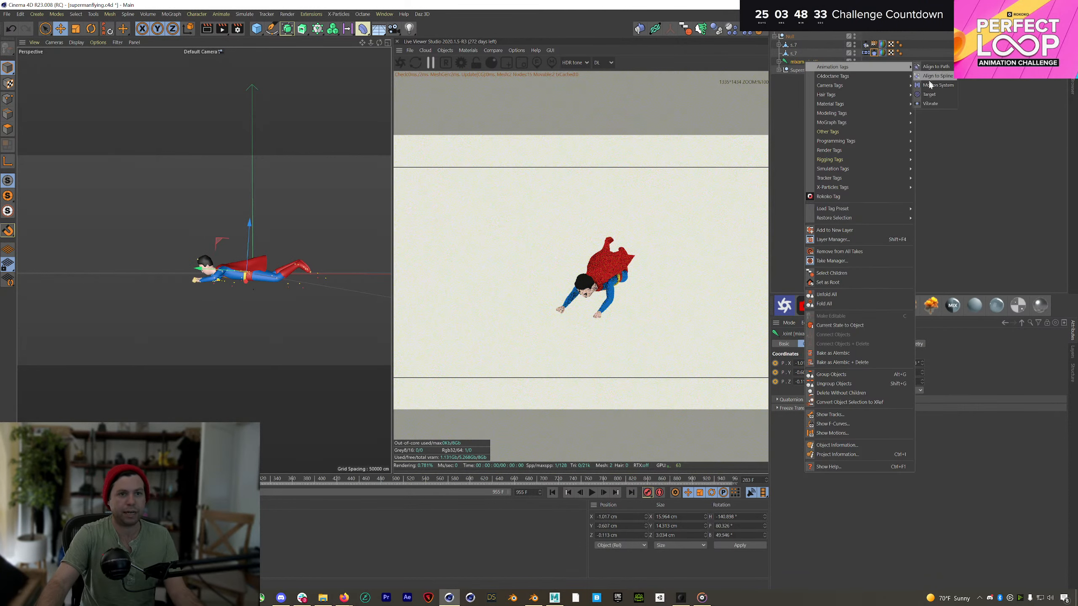
left_click(931, 103)
left_click(818, 391)
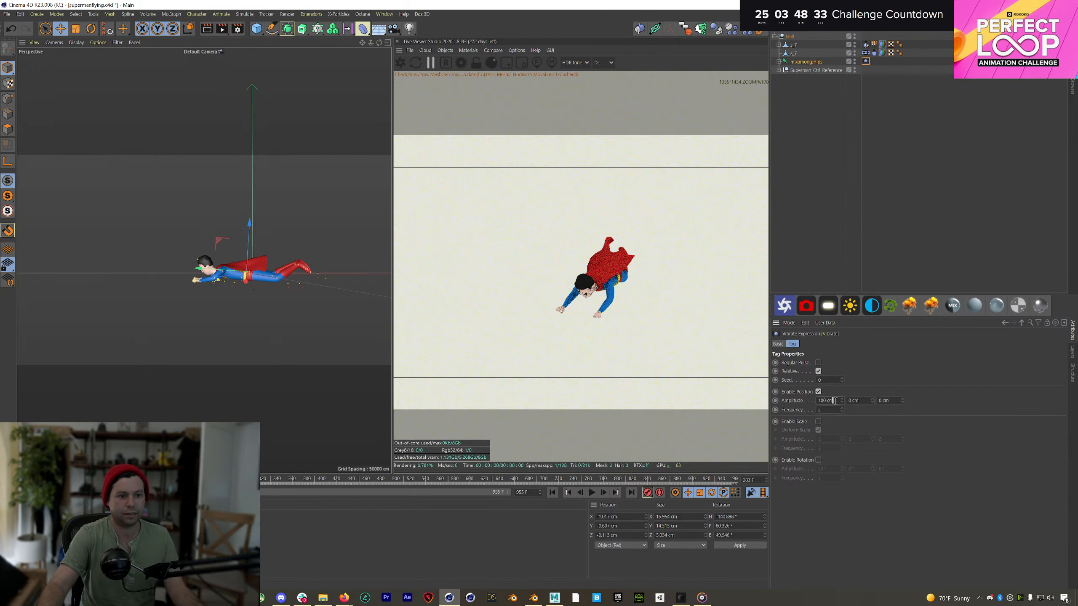
Step: Set the vibration's position amplitude to 20 cm on all axes with frequency 0.2, and enable rotation with frequency 0.2
left_click_drag(837, 401, 761, 396)
type("20")
key("Tab")
type("20")
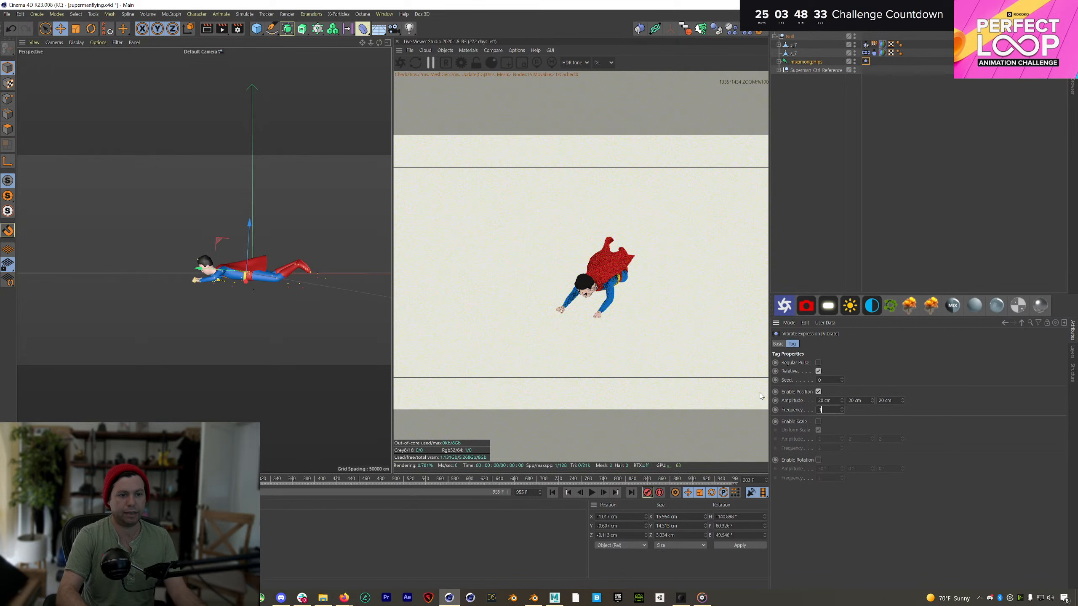
type(".1")
key("BackSpace")
type("2")
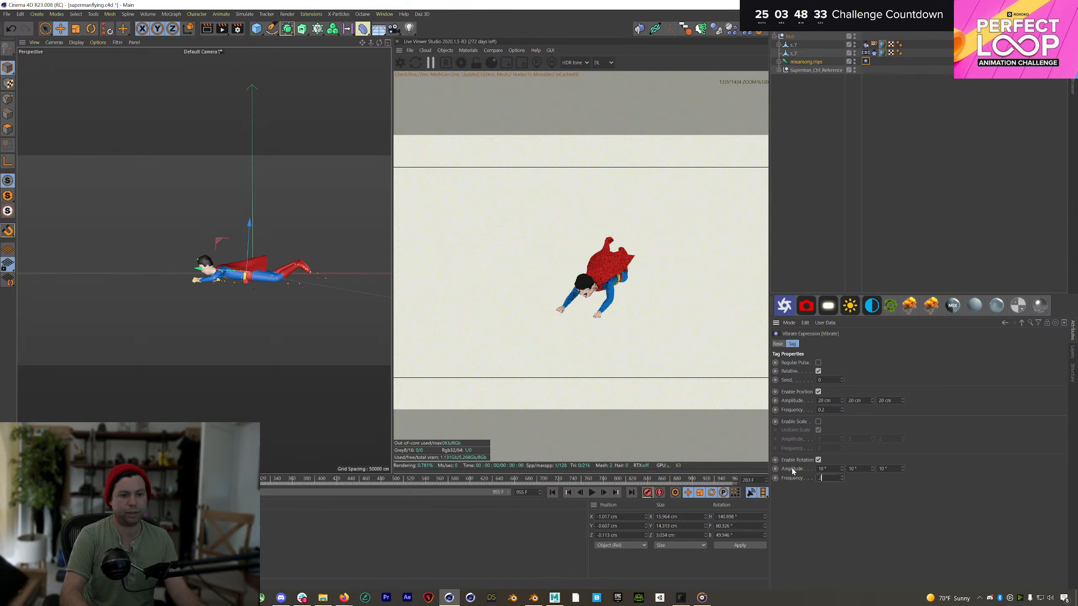
key("Return")
Step: Play the vibrating flight from frame 0 and examine Superman's motion from the front and side
left_click(551, 493)
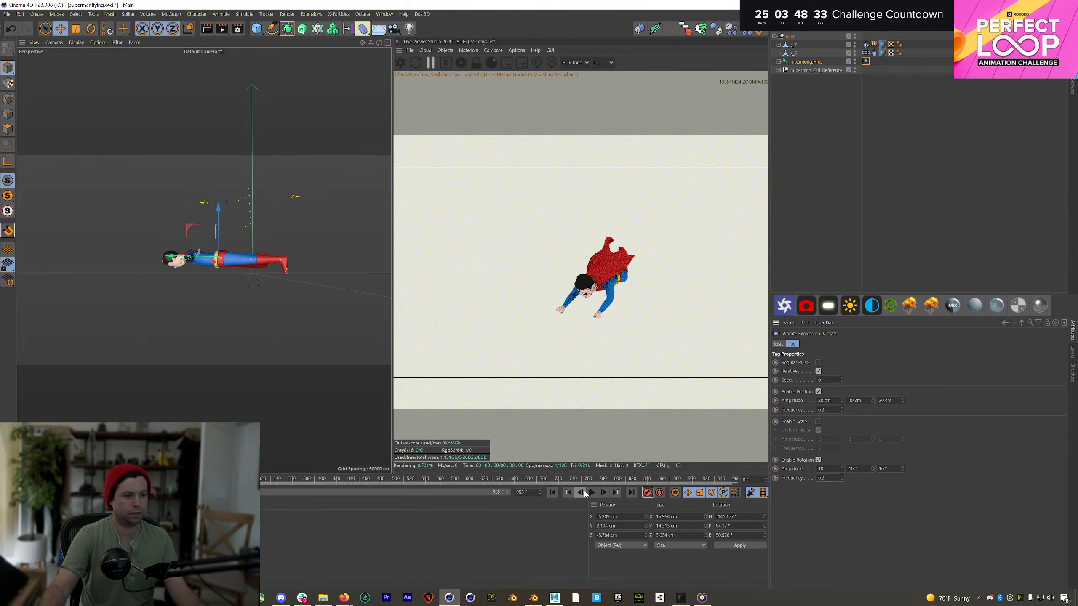
left_click(592, 493)
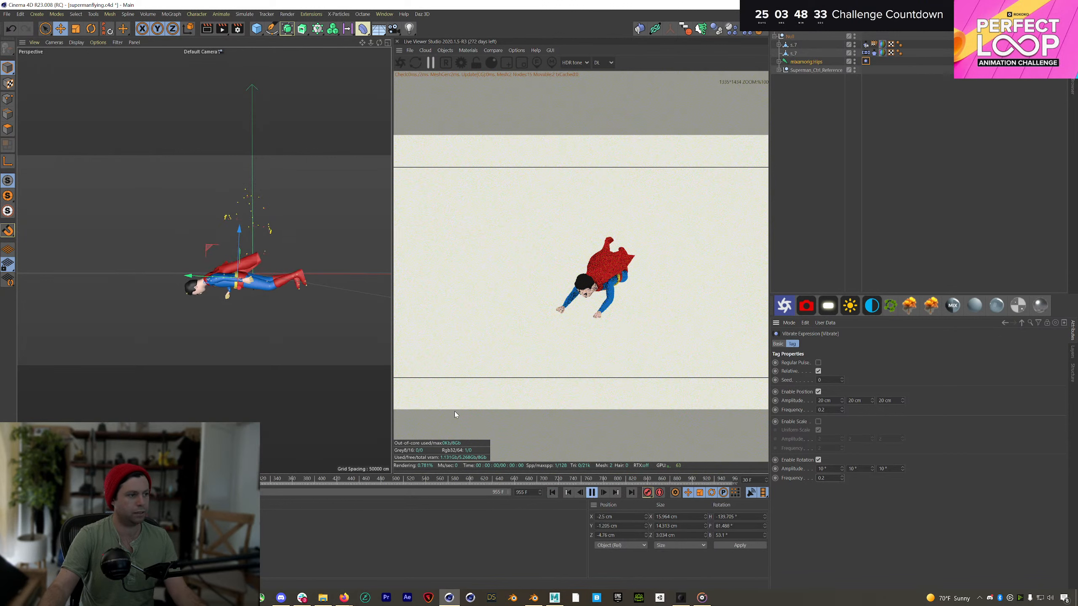
left_click_drag(233, 279, 341, 303, "alt")
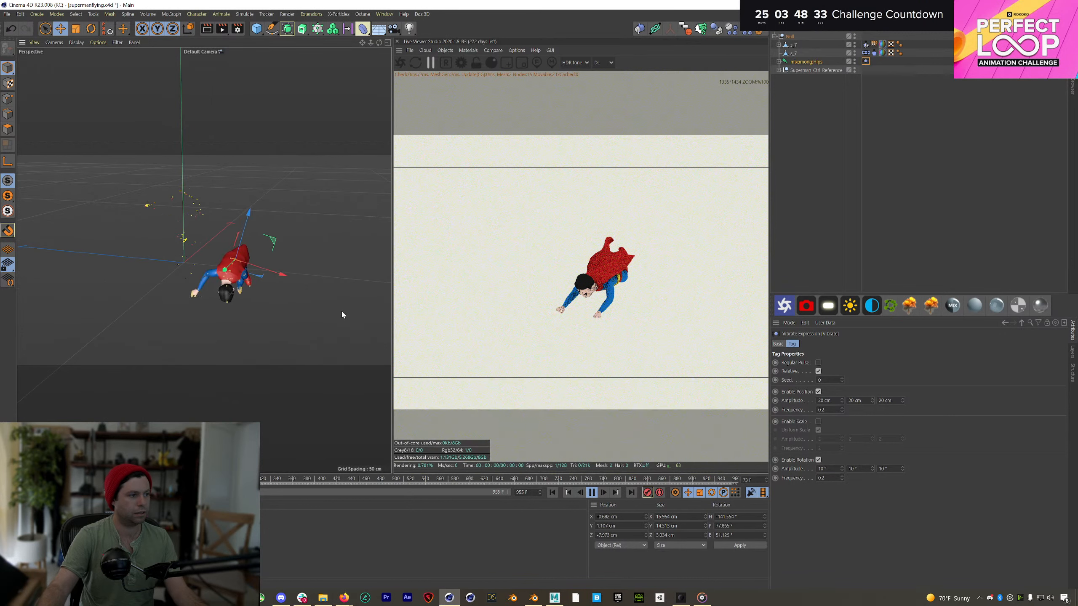
left_click_drag(342, 311, 186, 283, "alt")
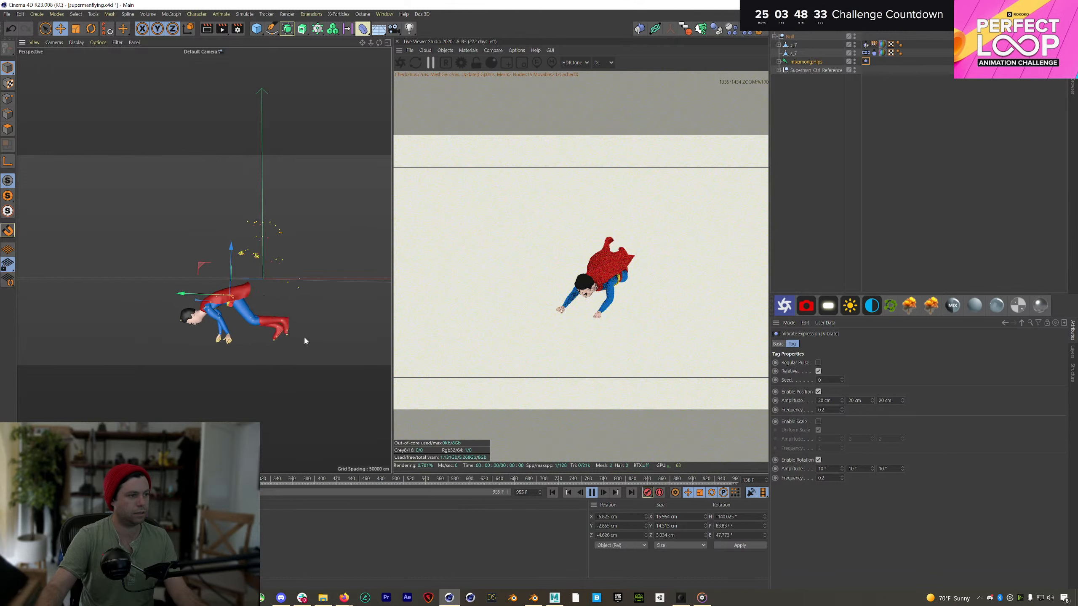
middle_click_drag(243, 312, 199, 271, "alt")
left_click_drag(199, 274, 209, 291, "alt")
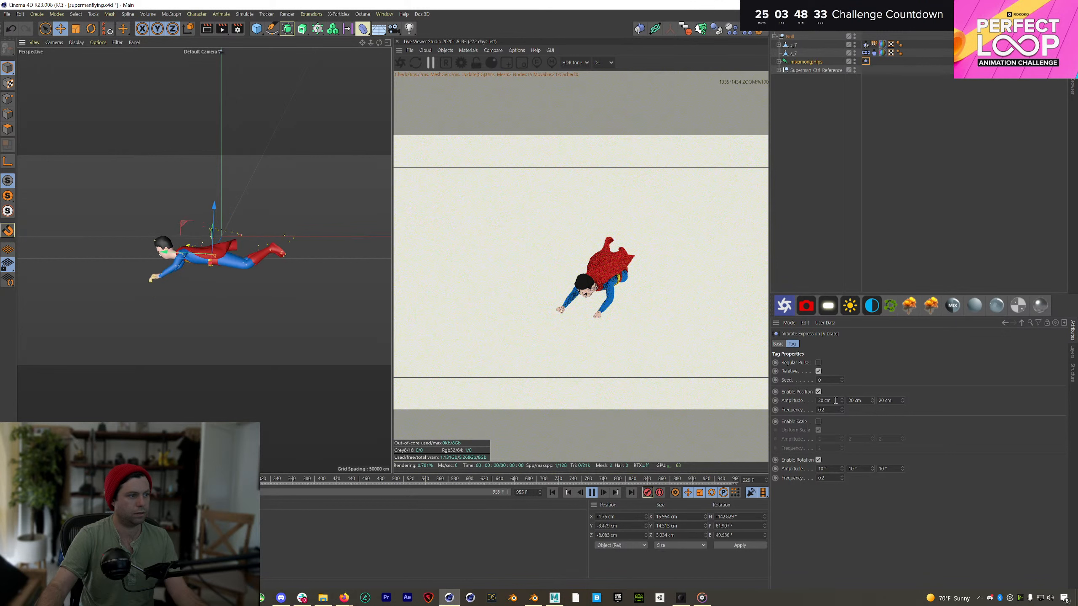
Step: Reduce the vibration's position amplitude to 5 cm on all three axes during playback, and rewind to frame 0
left_click(830, 401)
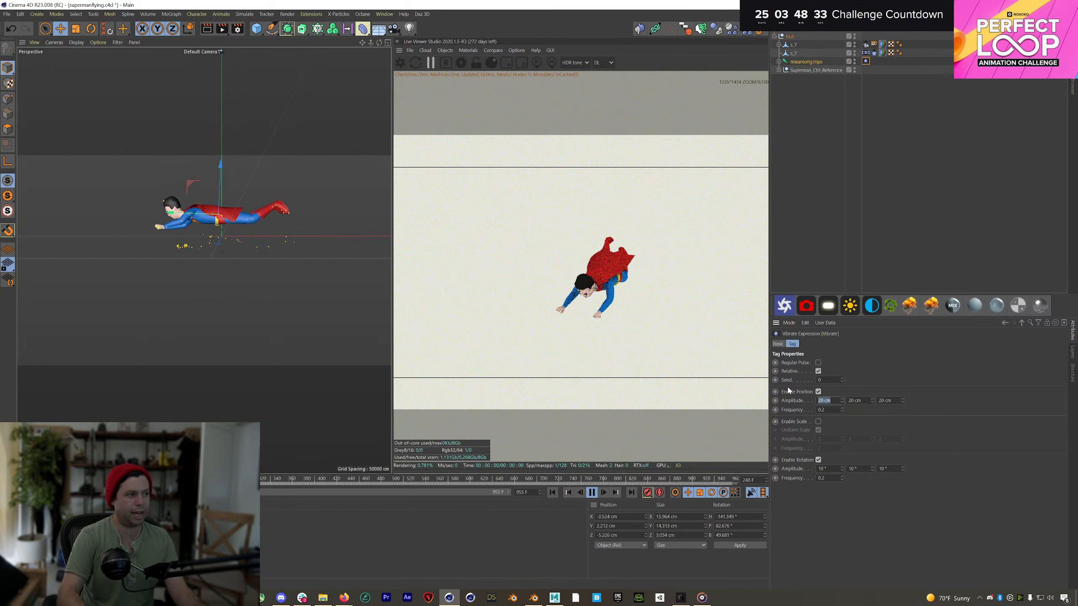
type("1")
key("Tab")
type("5")
key("Tab")
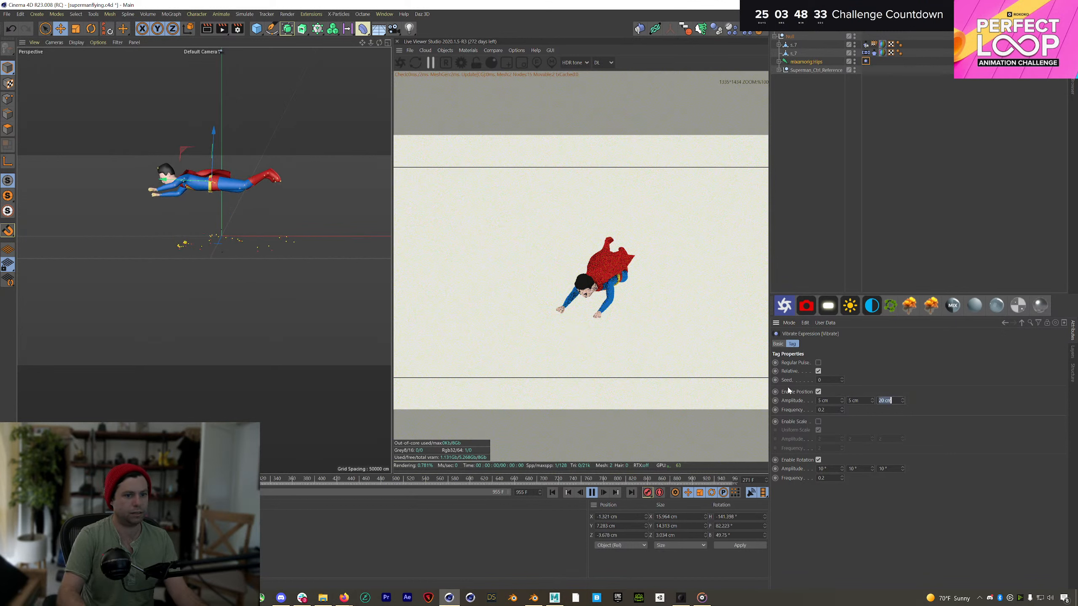
type("5")
key("Return")
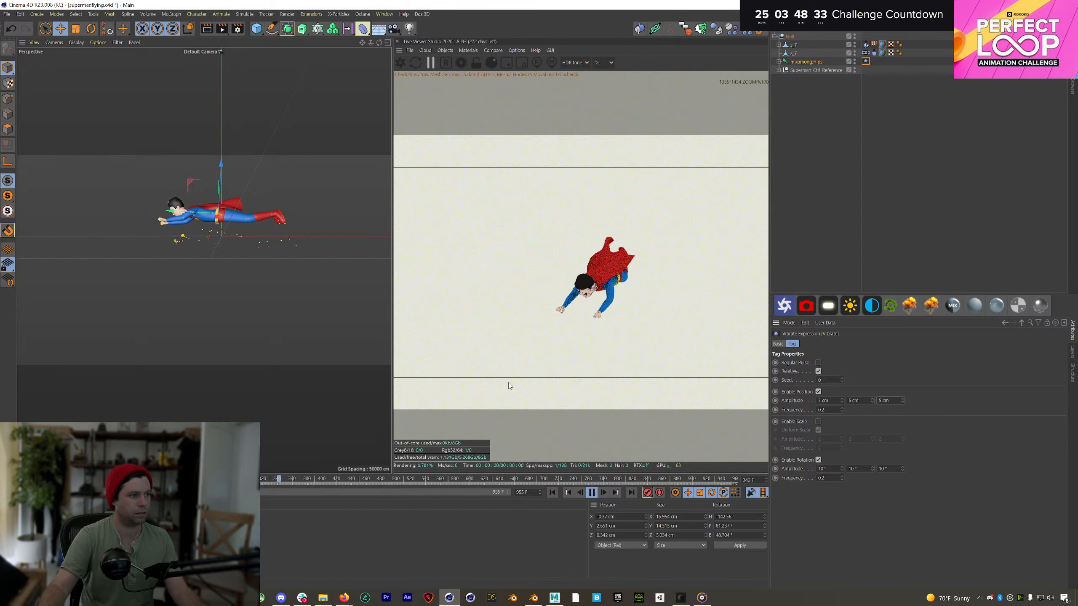
left_click(593, 493)
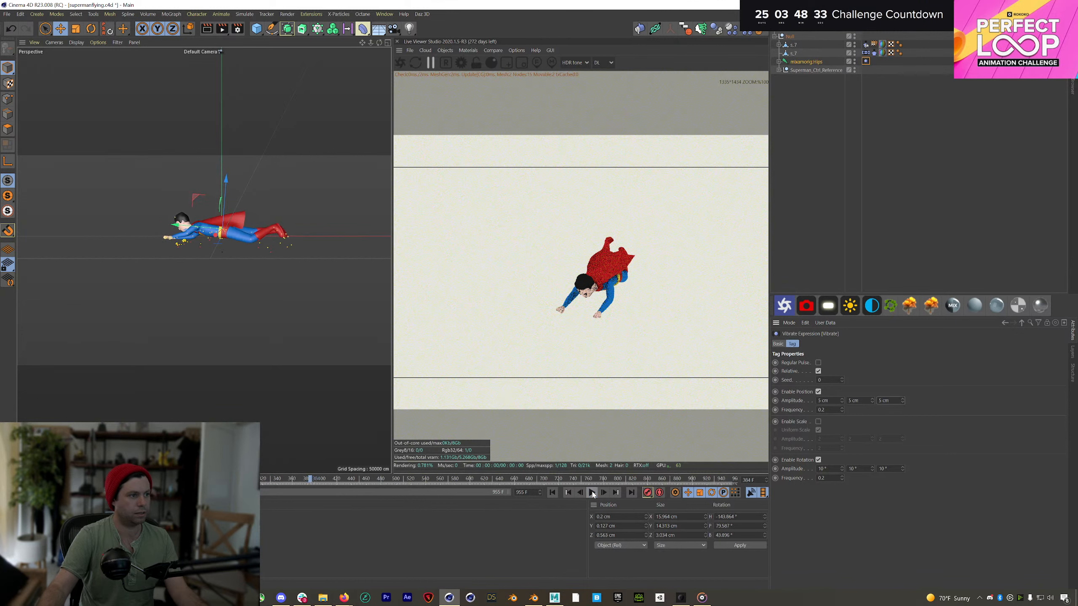
left_click(552, 492)
Step: Calculate the cache of the cape's Cloth tag
left_click(874, 53)
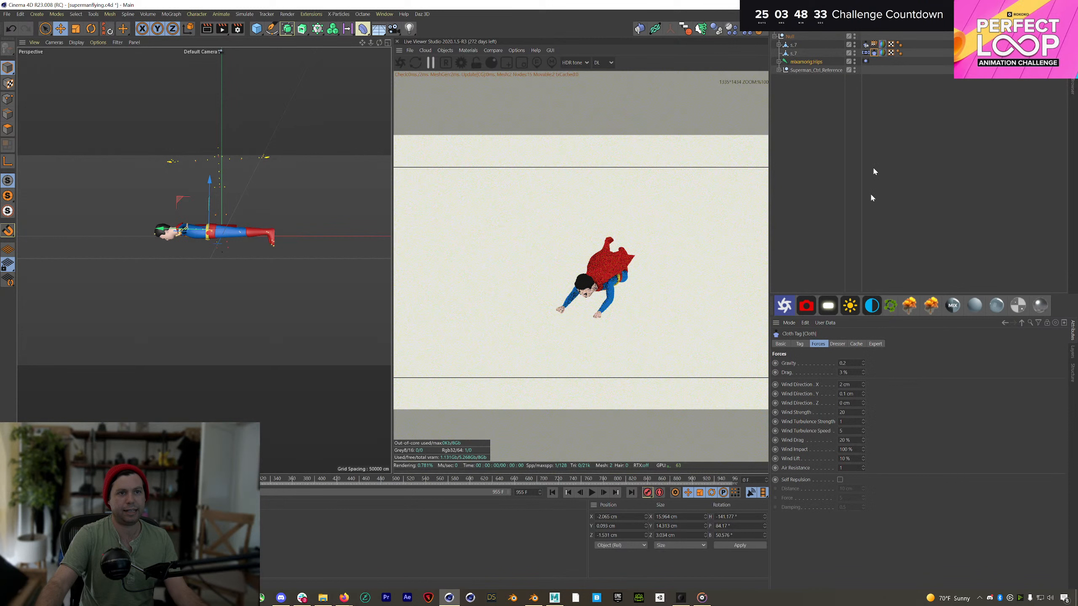
left_click(874, 344)
left_click(855, 344)
left_click(798, 384)
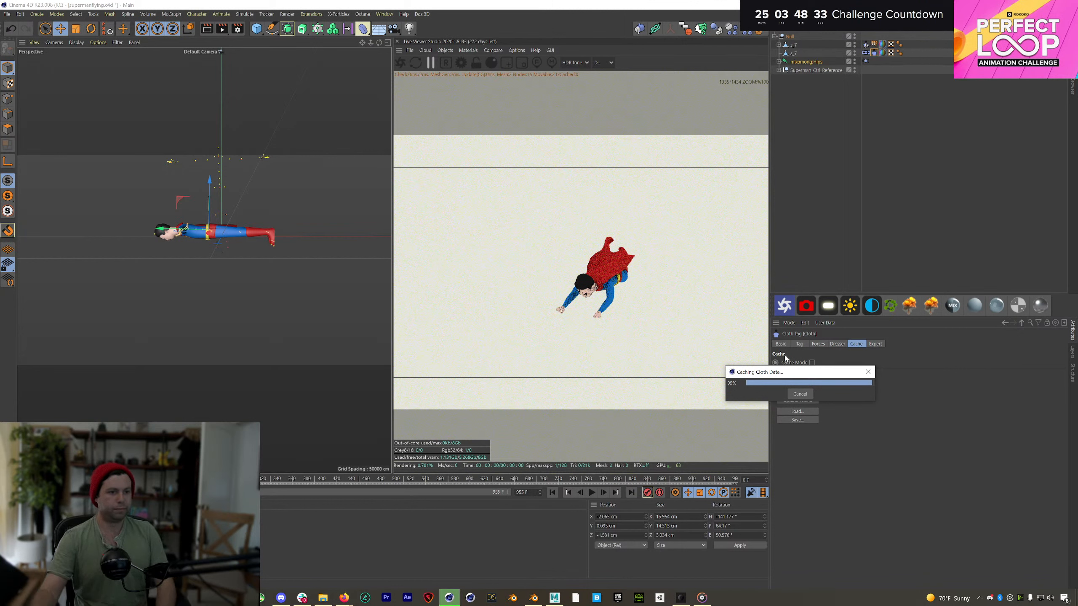
Step: Play the cached cape animation with the viewport filtered to Geometry Only
left_click(591, 493)
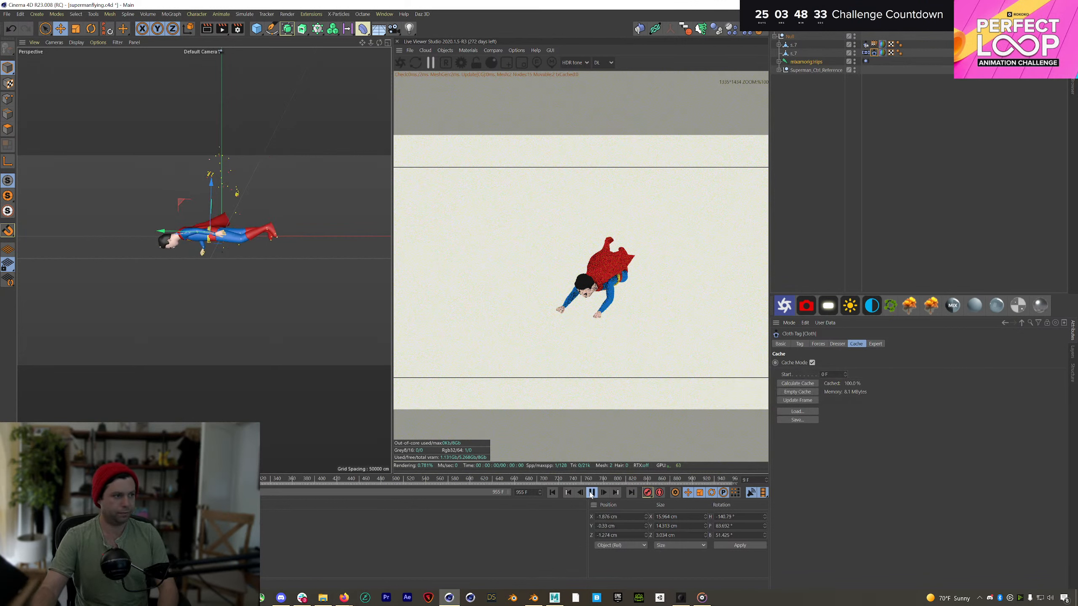
left_click(114, 43)
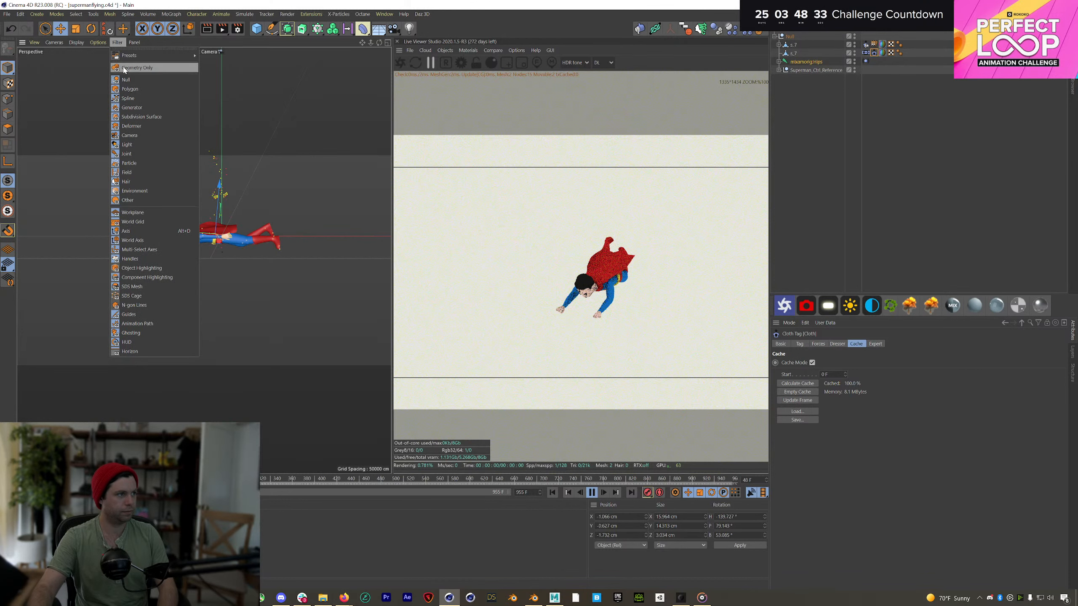
left_click(137, 67)
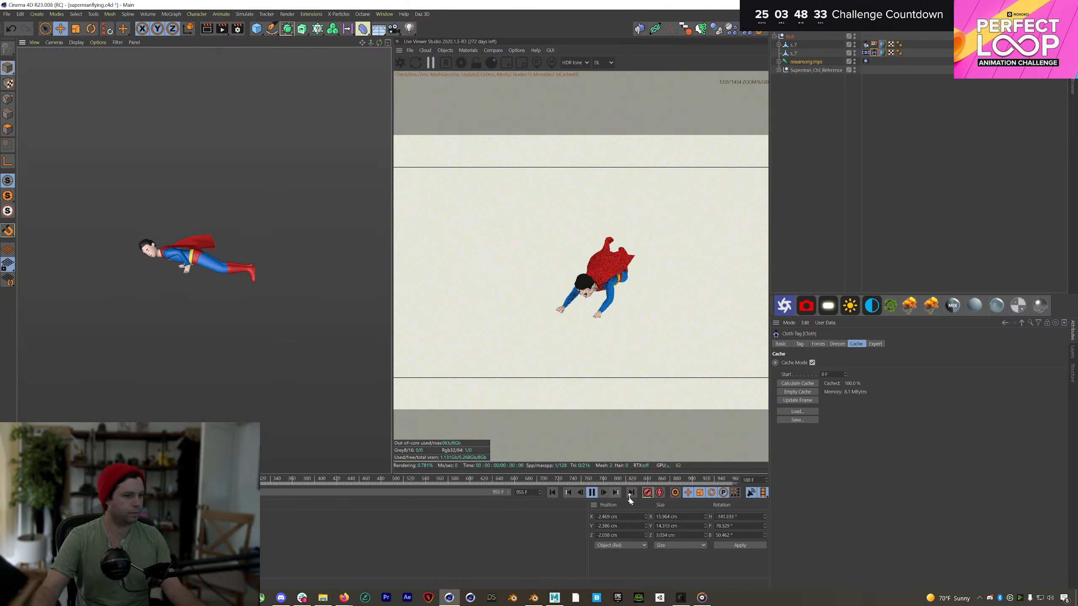
left_click(591, 492)
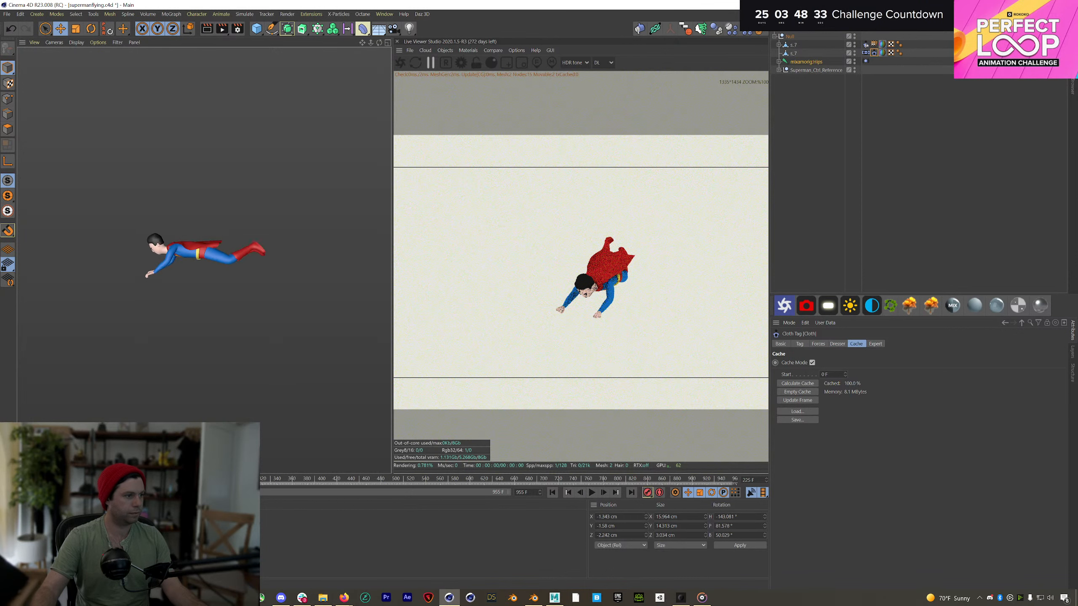
Step: Scrub to the steady flying pose and set the animation's start frame to 251
left_click_drag(243, 480, 211, 480)
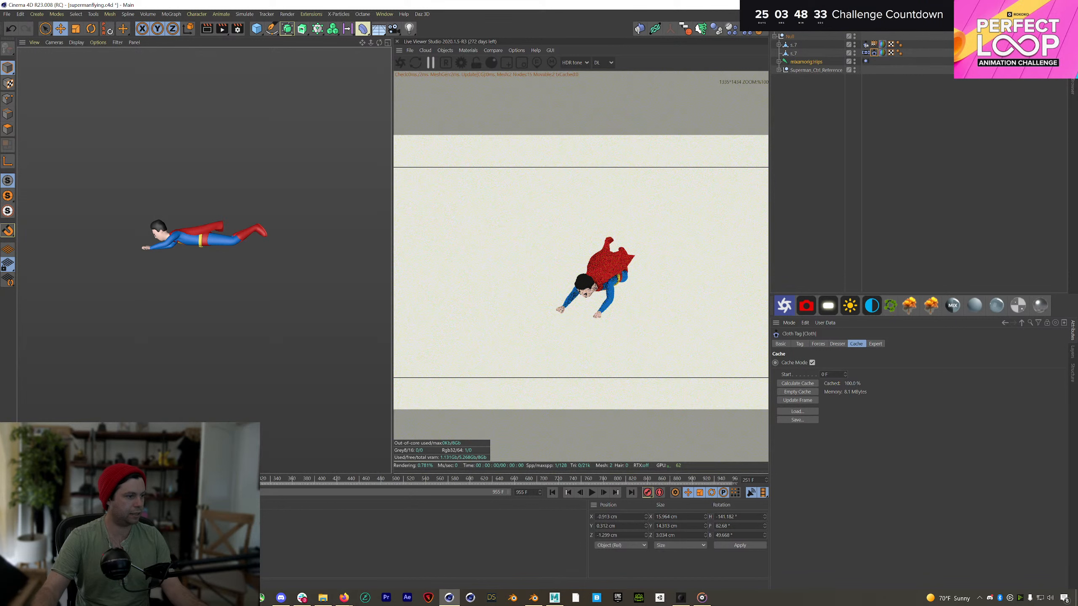
type("251")
key("Return")
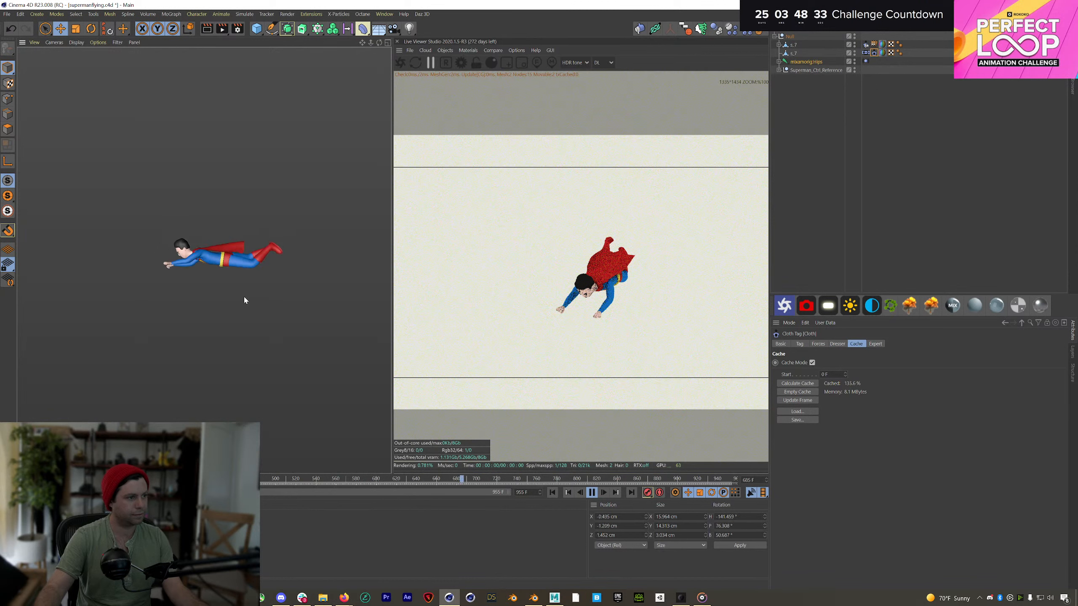
Step: Restart the Live Viewer render and turn off the viewport's Geometry Only filter
left_click(402, 63)
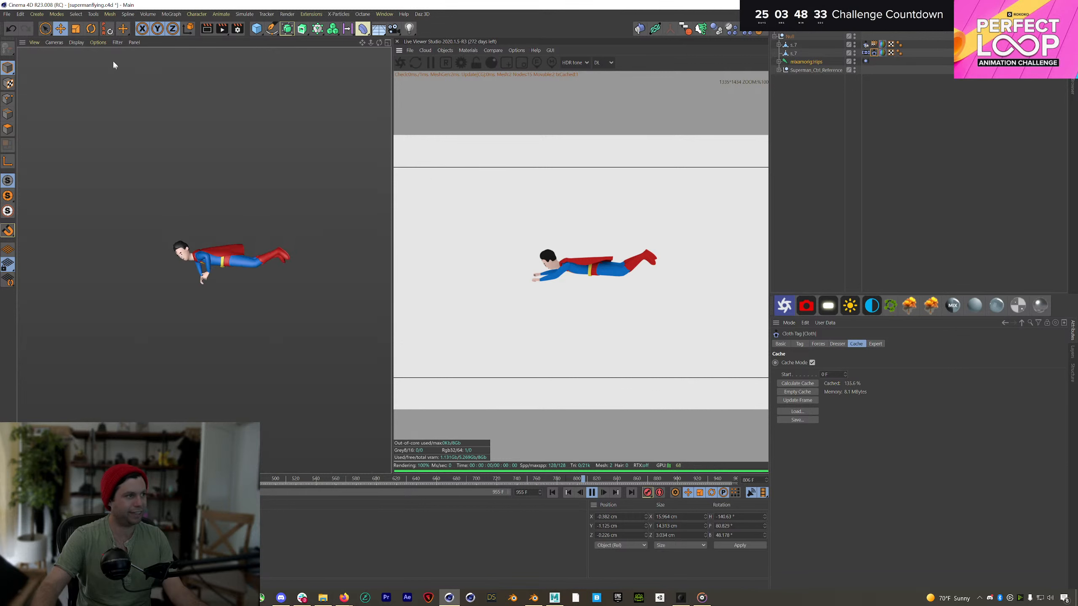
left_click(117, 42)
left_click(127, 70)
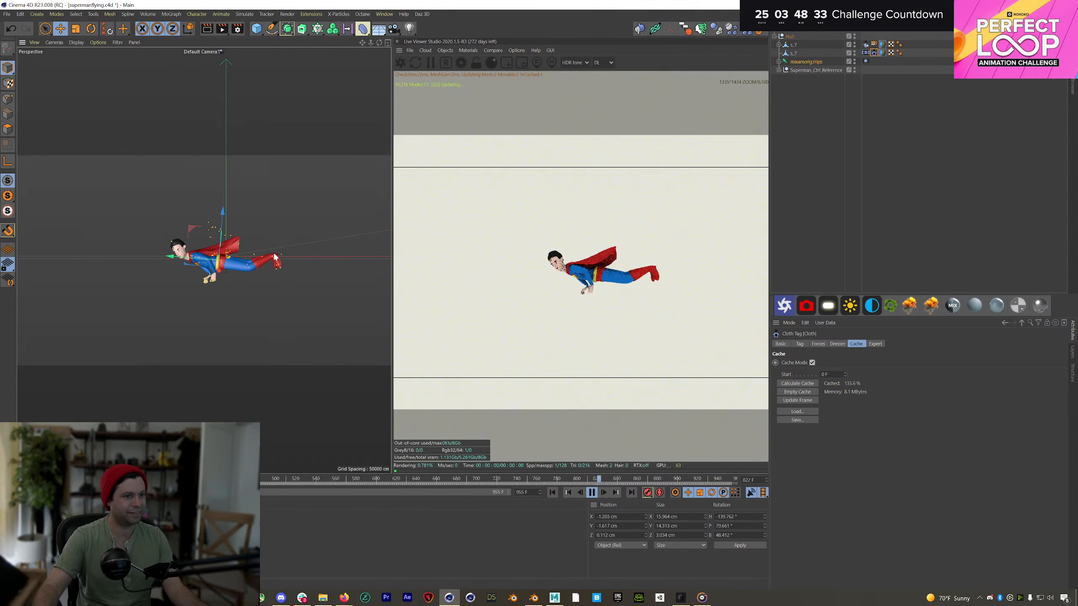
Step: Stop playback, scrub back to frame 770, and set it as the animation's end frame
left_click(591, 492)
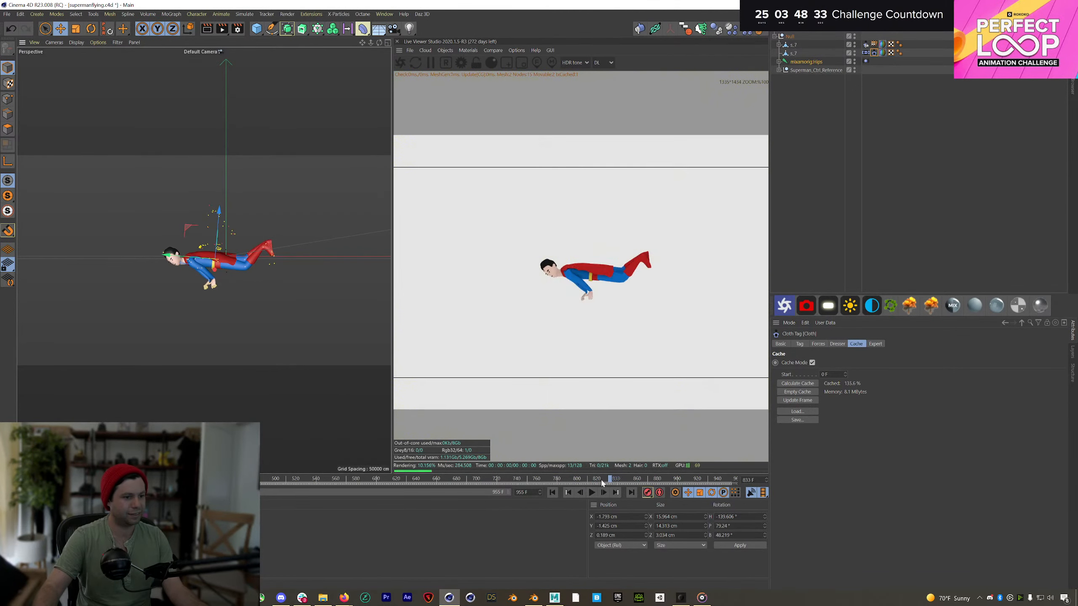
left_click(499, 479)
mouse_move(509, 474)
left_mouse_down()
mouse_move(547, 476)
mouse_move(502, 491)
left_mouse_up()
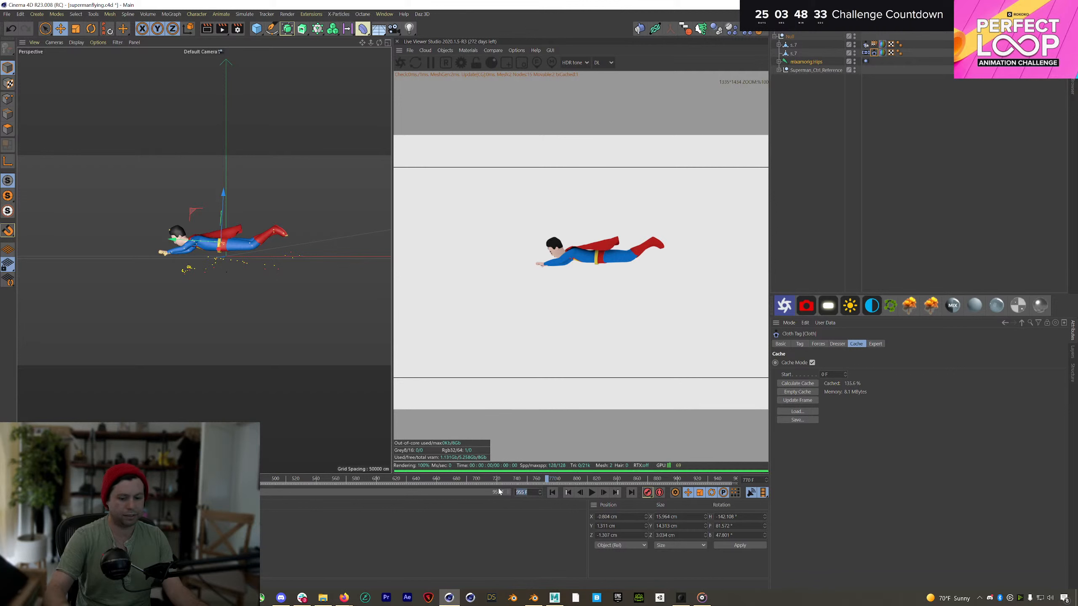
type("770")
key("Return")
Step: Lock the Live Viewer to the render resolution while playing the shortened animation
left_click(591, 493)
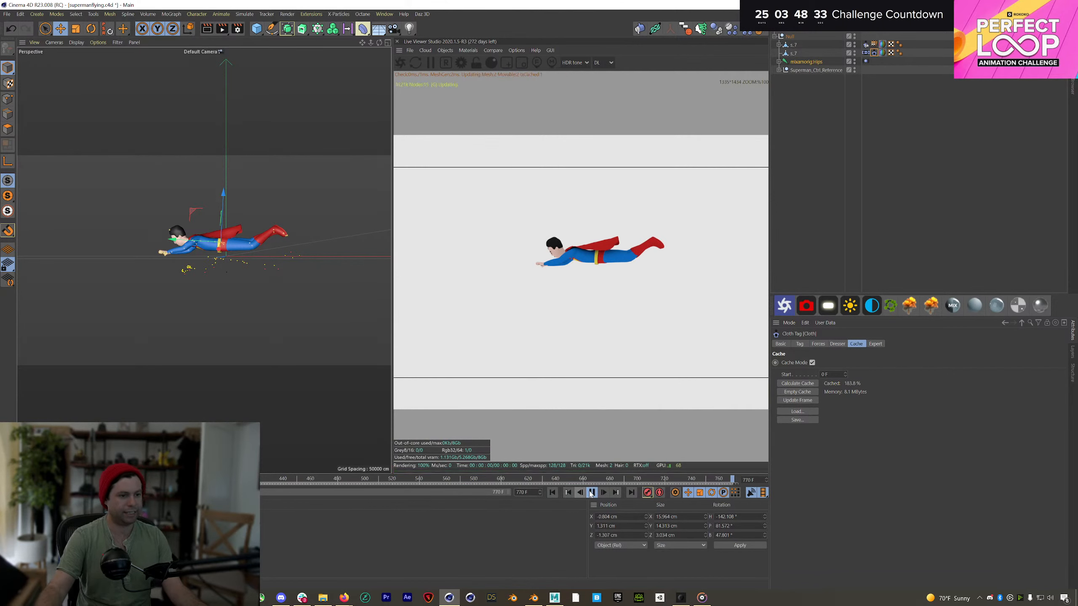
left_click(477, 62)
left_click(592, 491)
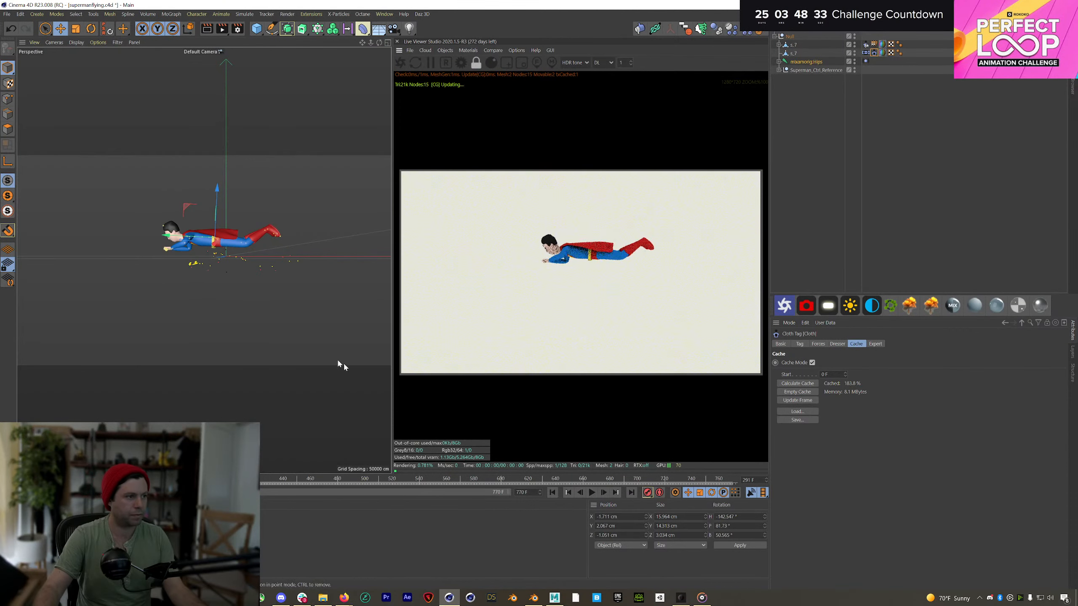
Step: Recentre Superman in the view, review the flight in playback with the live render, and clear the selection
middle_click_drag(344, 362, 330, 381, "alt")
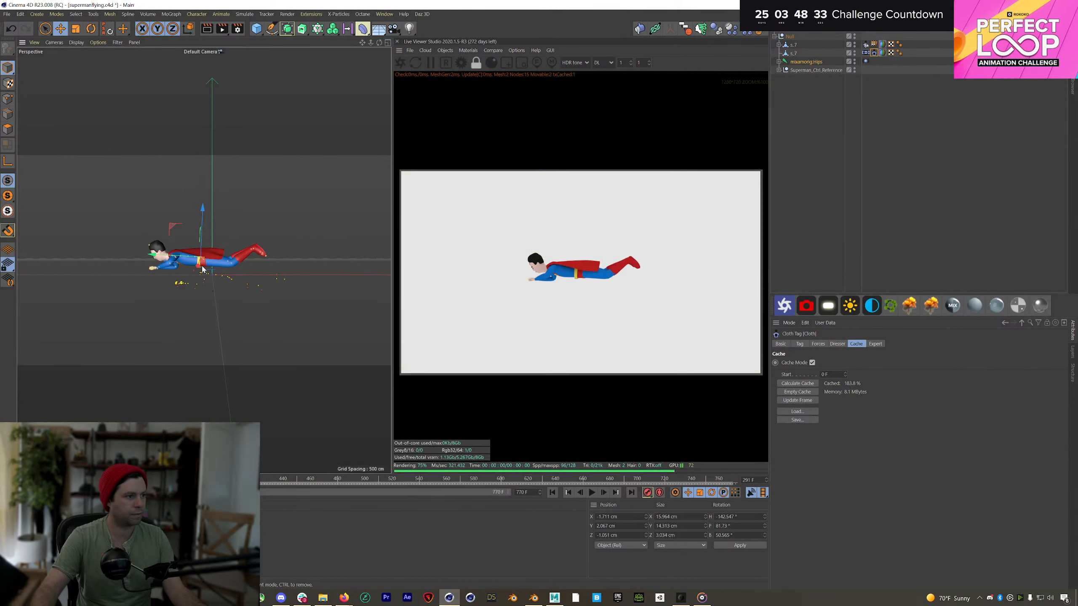
left_click(592, 494)
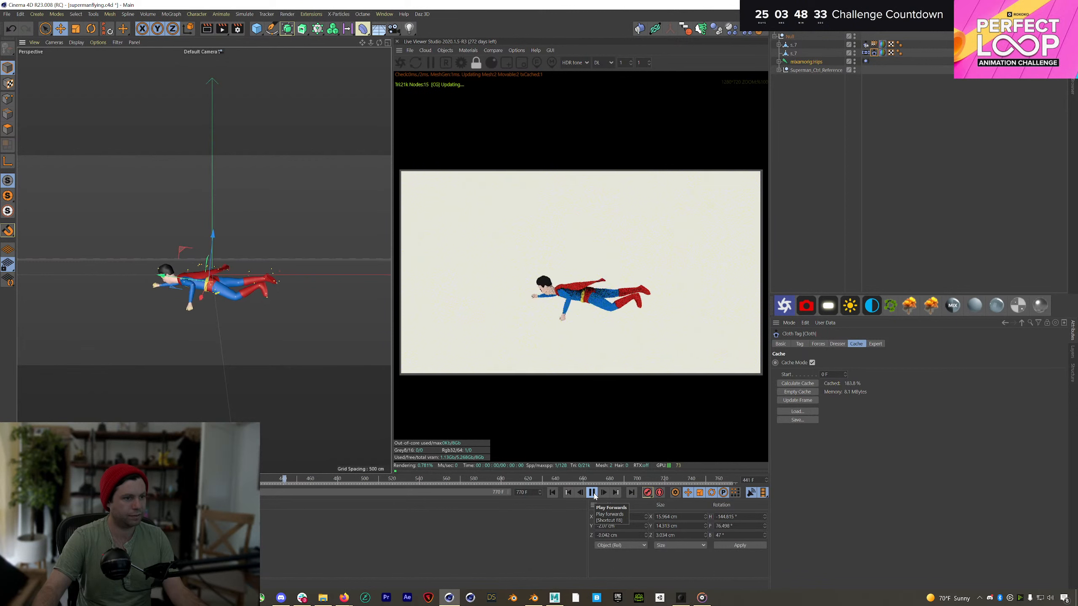
left_click(592, 493)
left_click(887, 180)
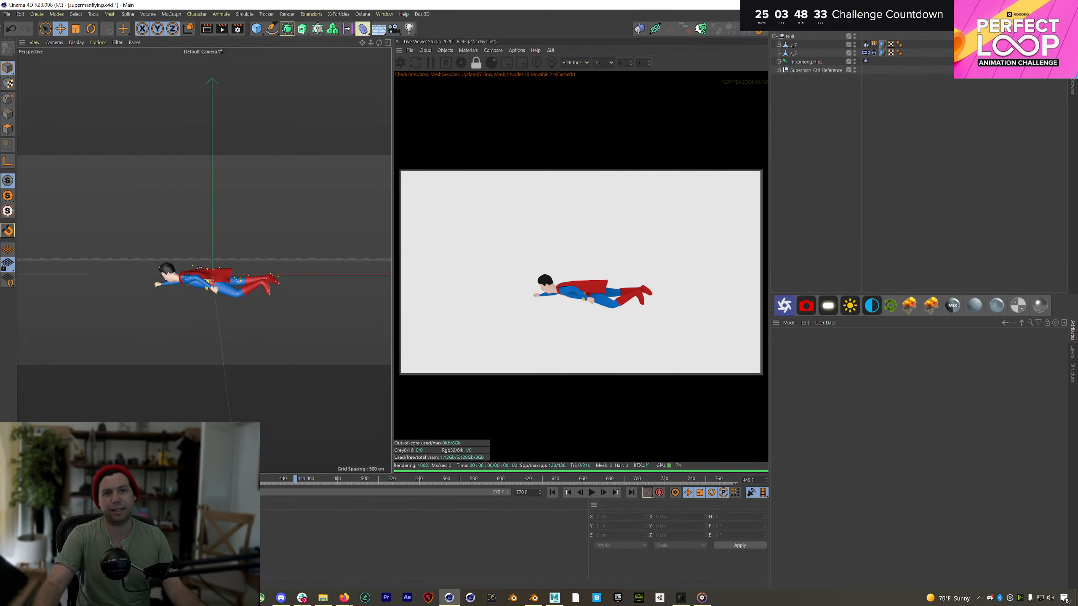
Step: Add an Octane HDRI sky environment to the scene and open its image texture settings
left_click(1072, 75)
left_click(1073, 39)
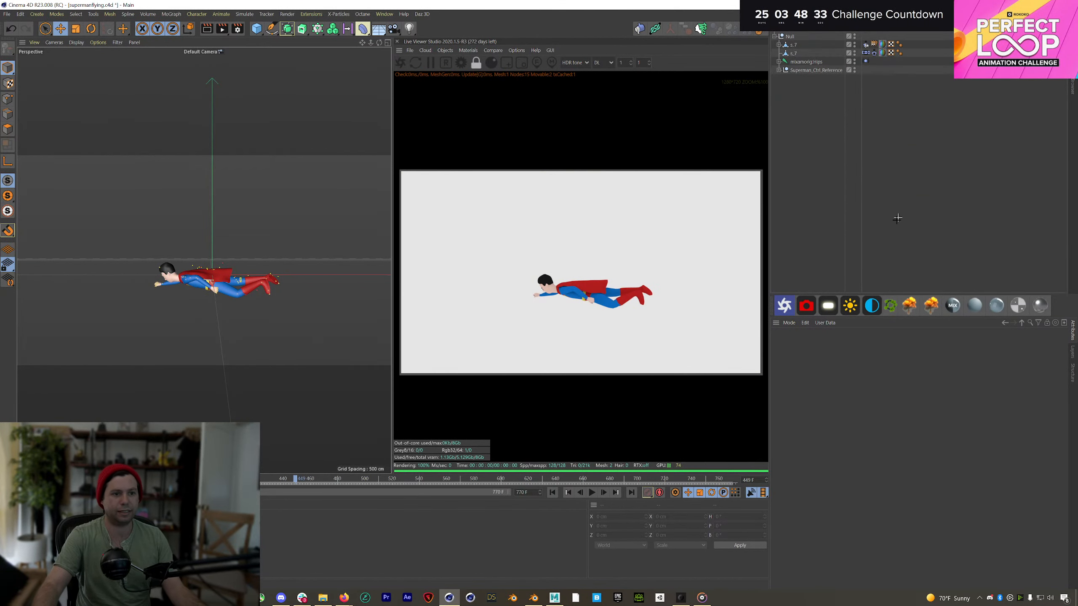
left_click(872, 305)
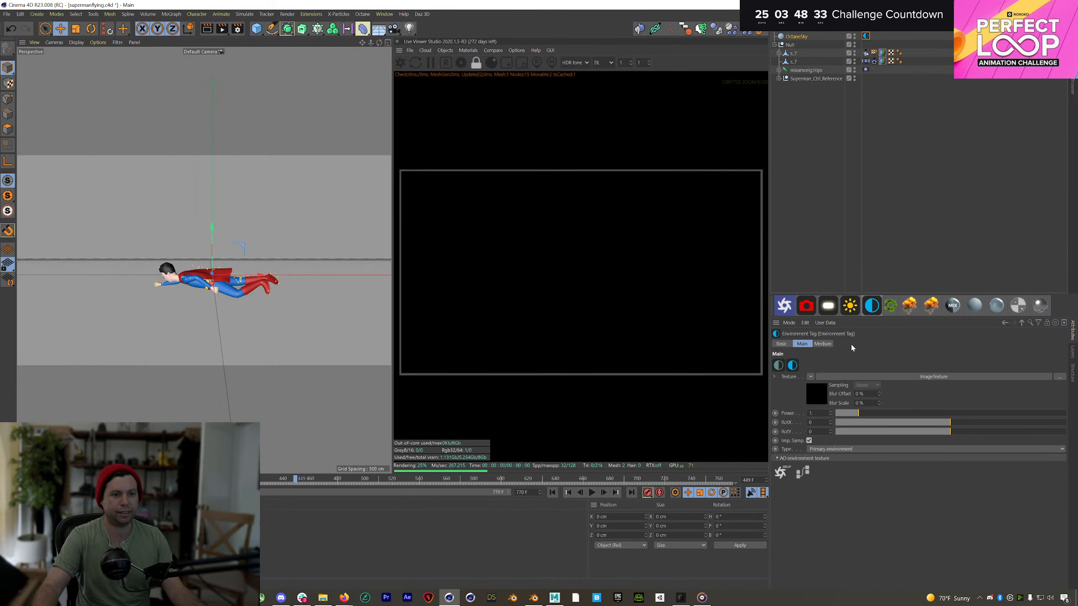
left_click(816, 397)
left_click(1058, 363)
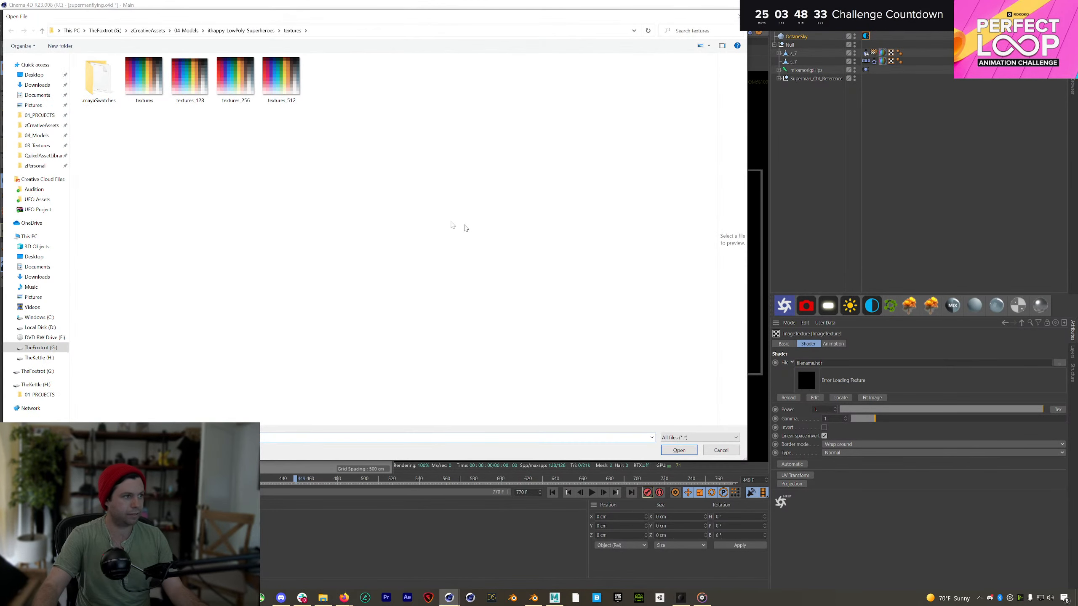
left_click(710, 452)
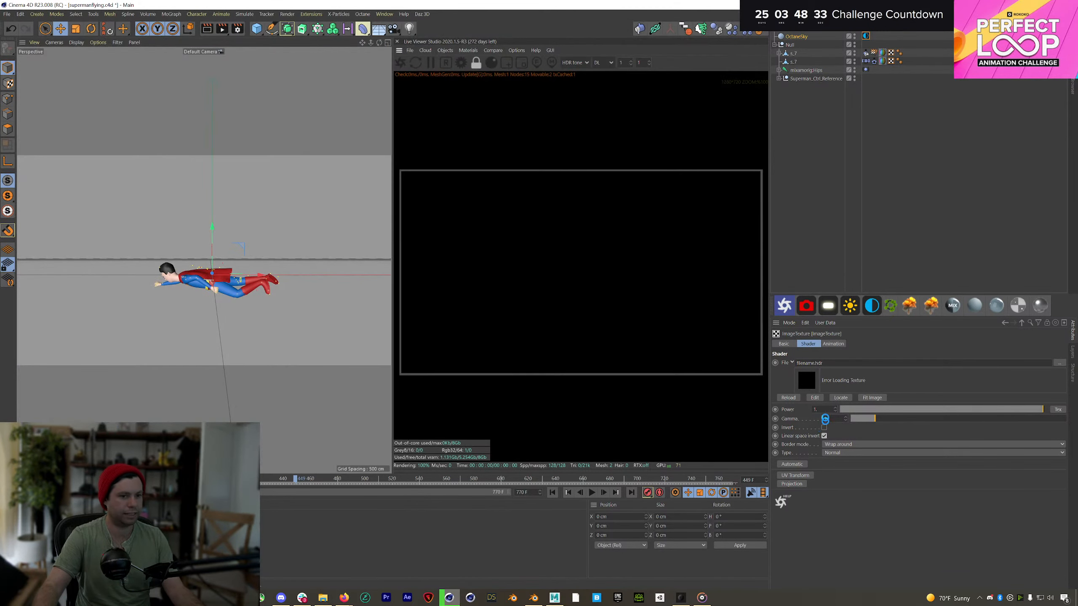
left_click(1059, 363)
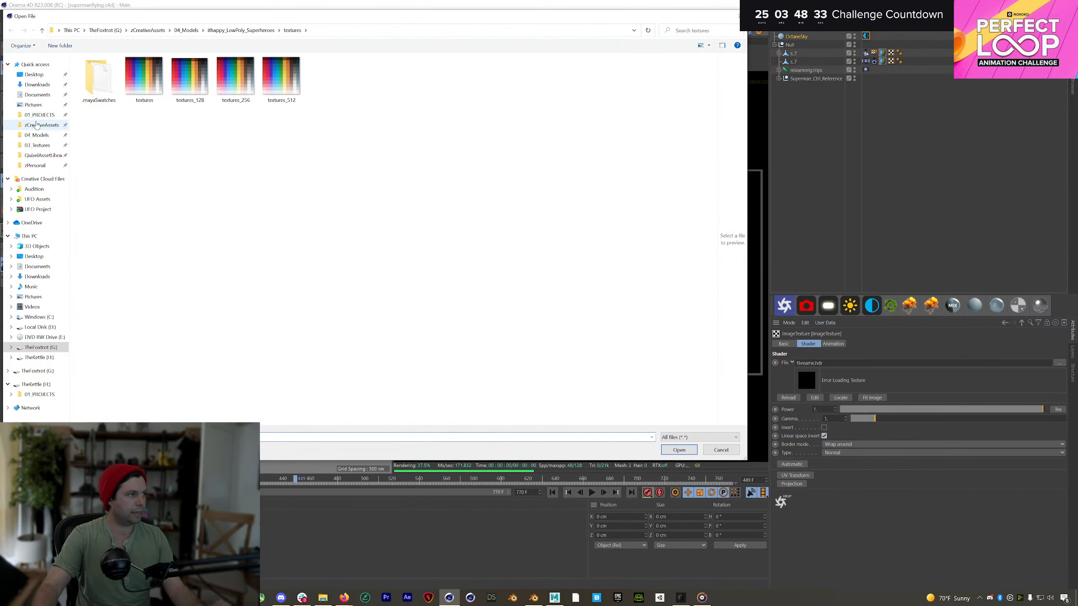
left_click(37, 145)
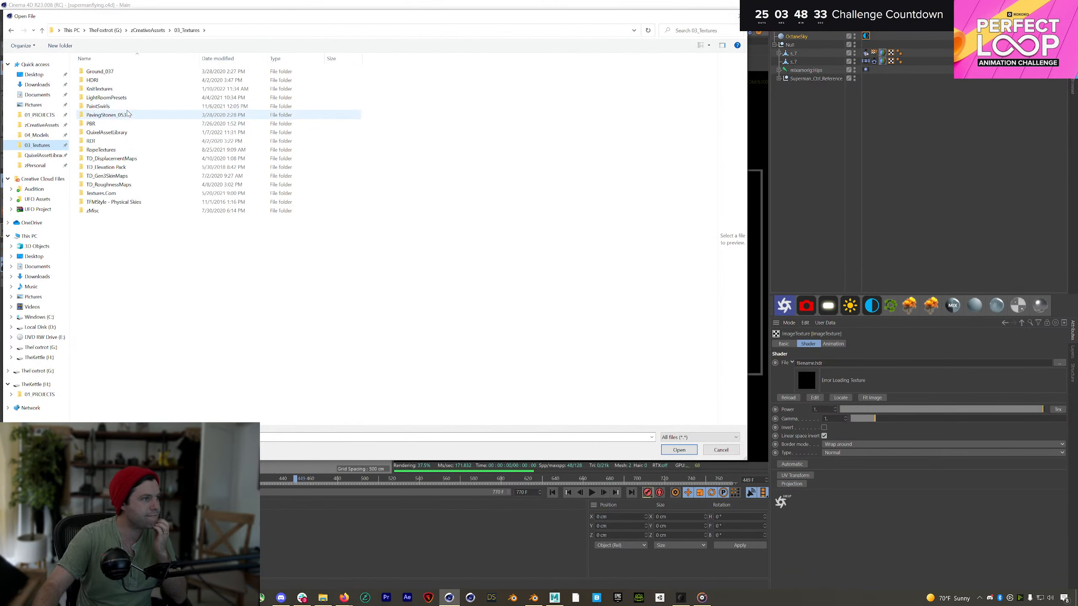
double_click(120, 80)
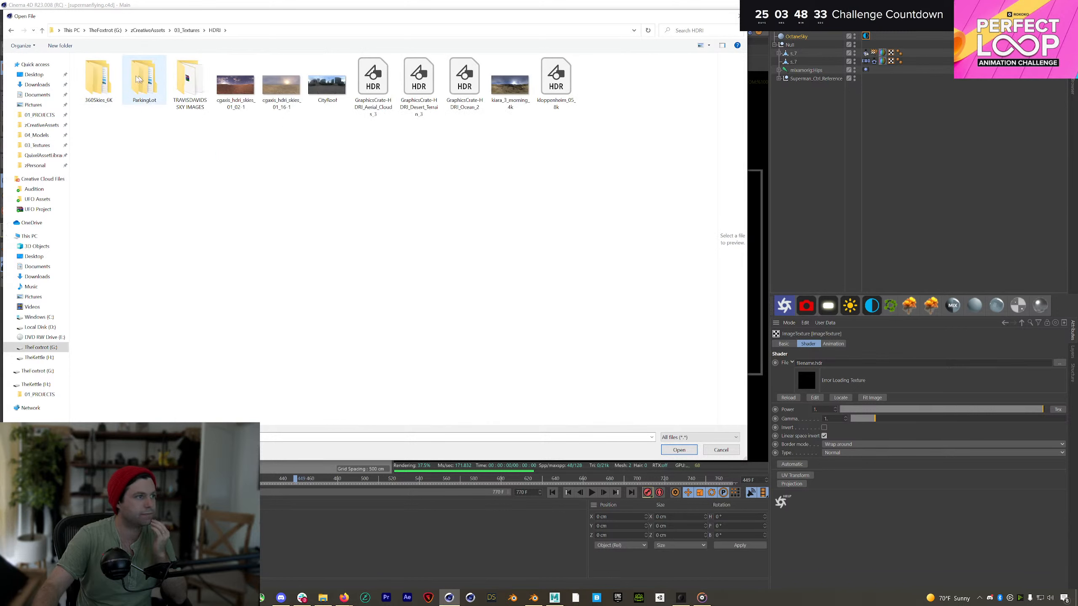
left_click(106, 81)
double_click(106, 81)
double_click(98, 68)
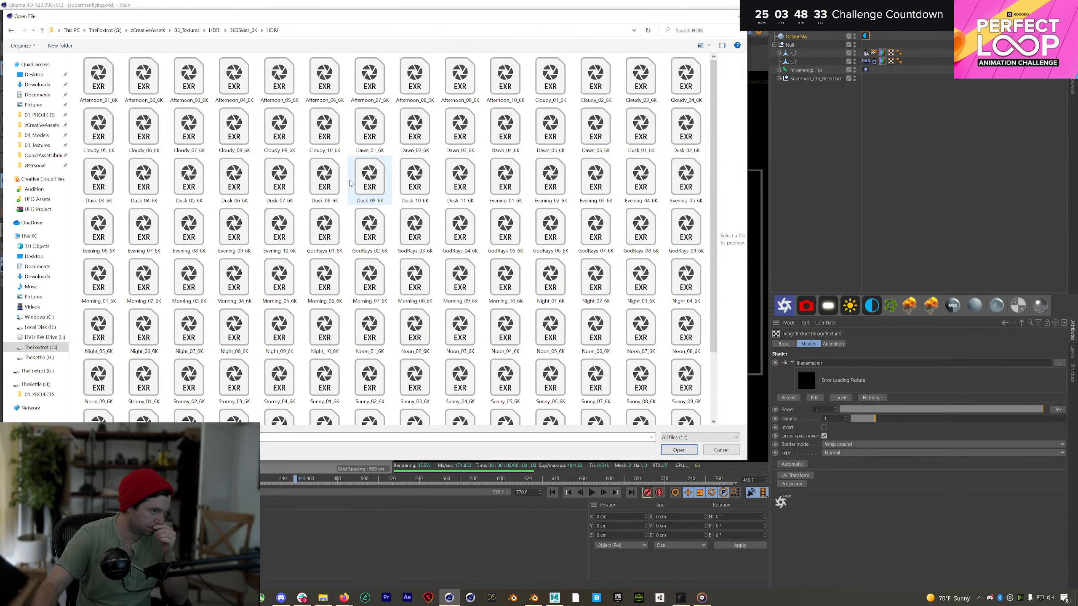
scroll(461, 192, "down", 2)
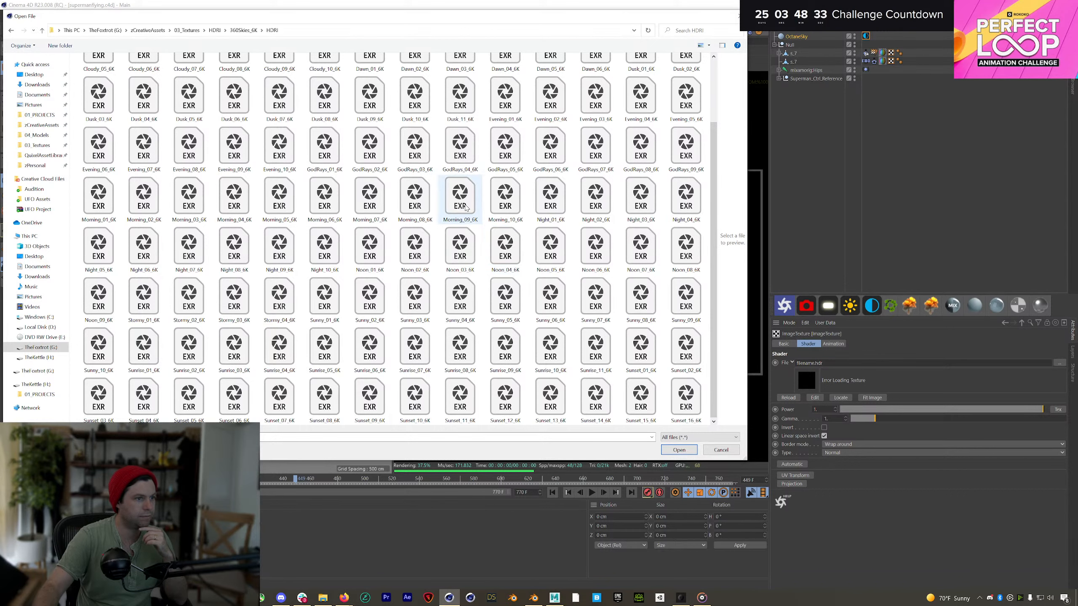
left_click(721, 450)
Step: Load Afternoon_02_6K.exr from the 360Skies_6K HDRI folder as the sky texture, and copy it to the project location
left_click(866, 36)
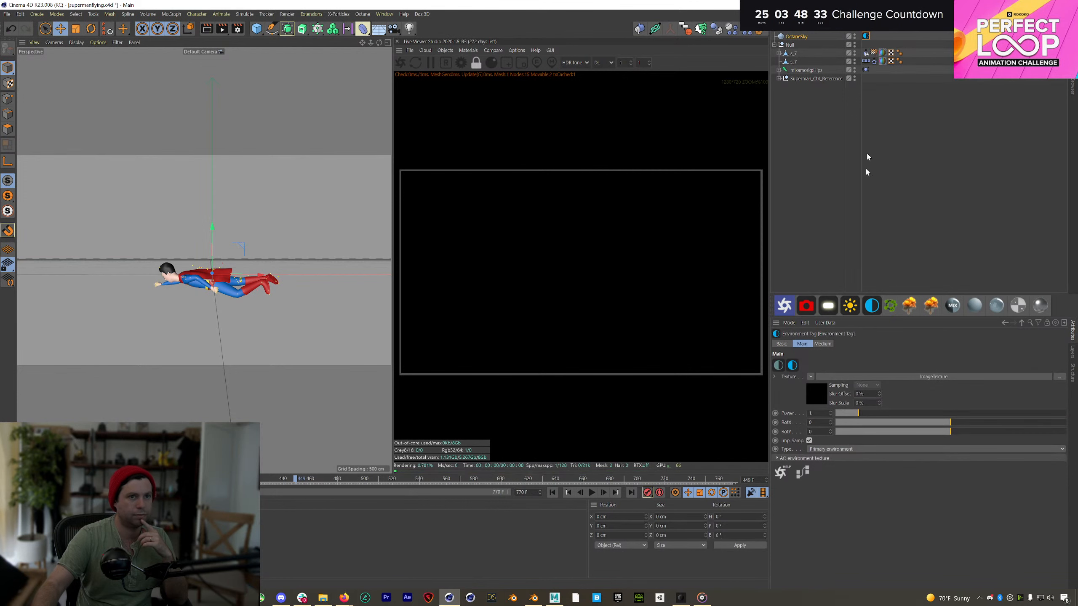
left_click(821, 392)
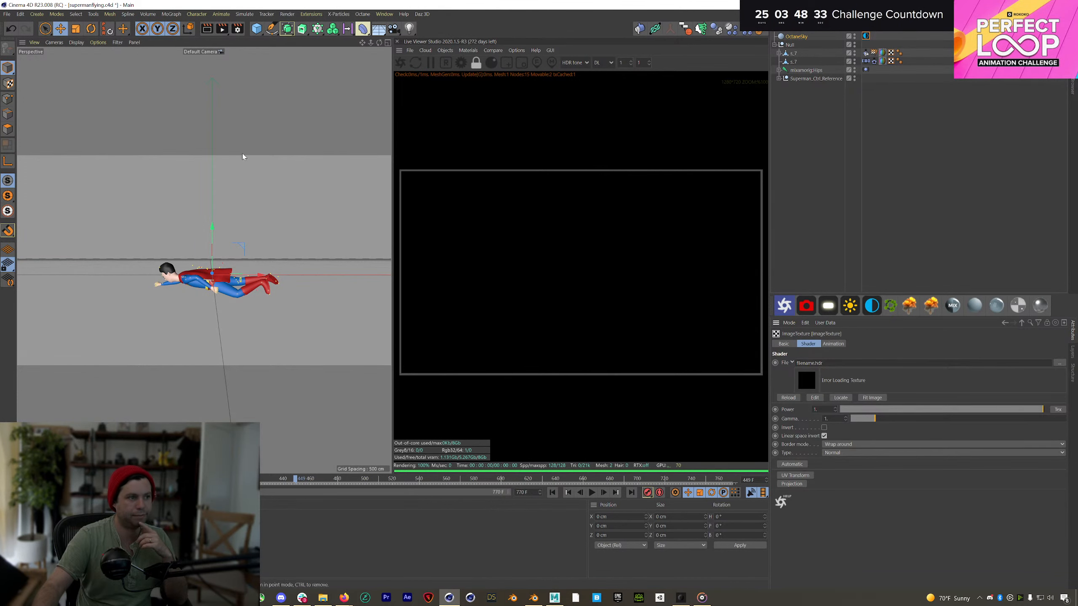
left_click(1059, 363)
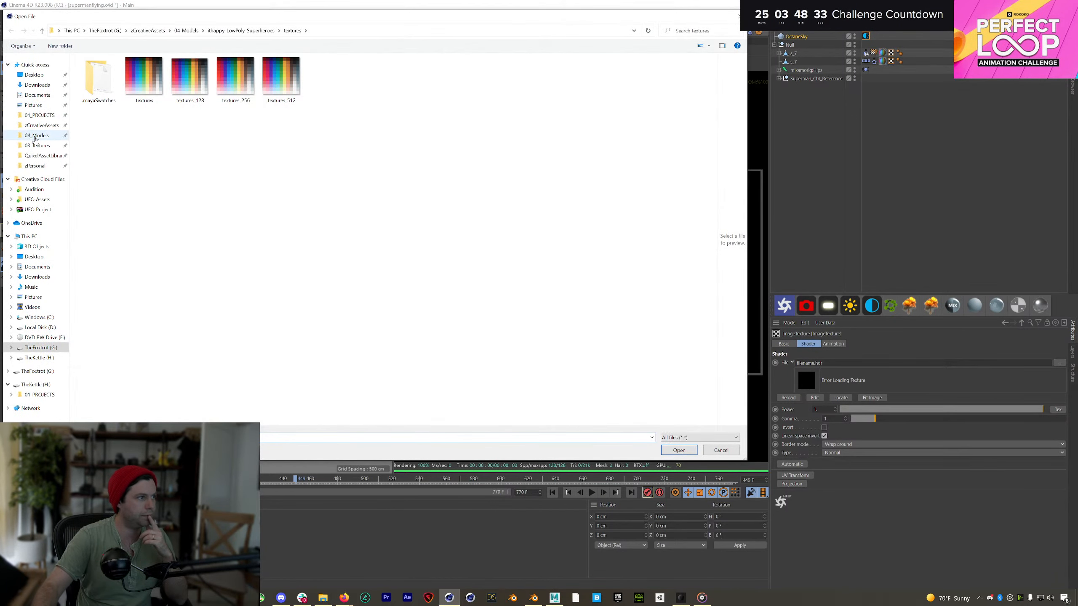
left_click(38, 145)
double_click(259, 90)
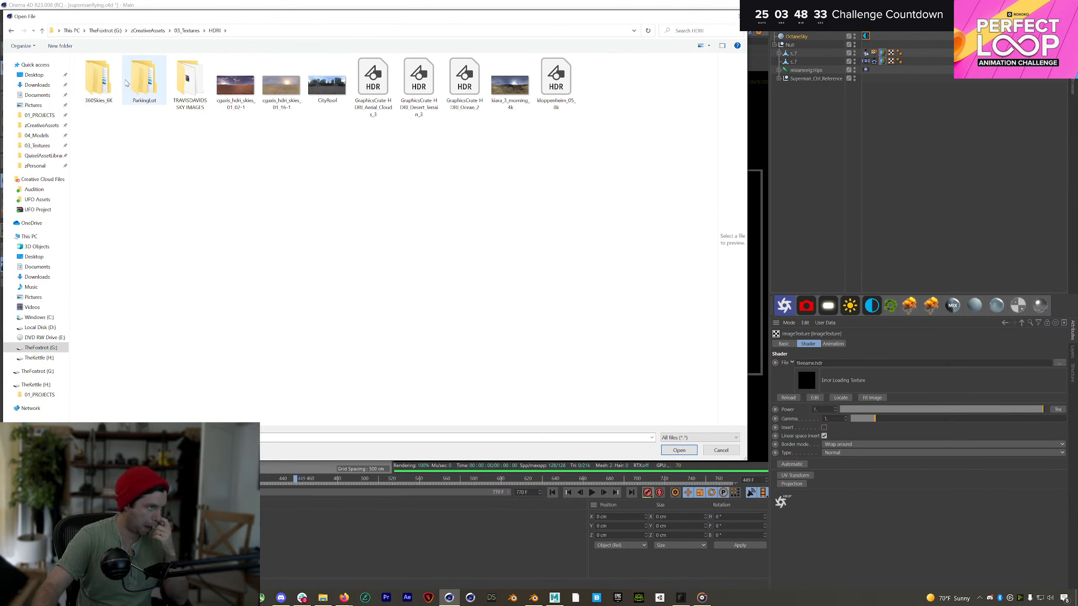
double_click(108, 77)
double_click(107, 76)
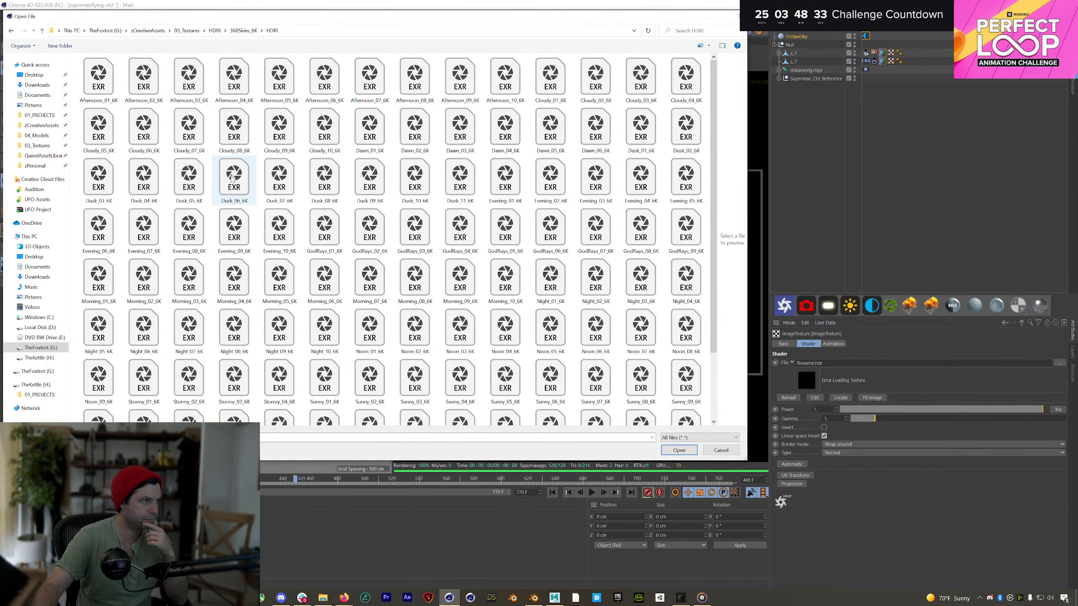
double_click(143, 79)
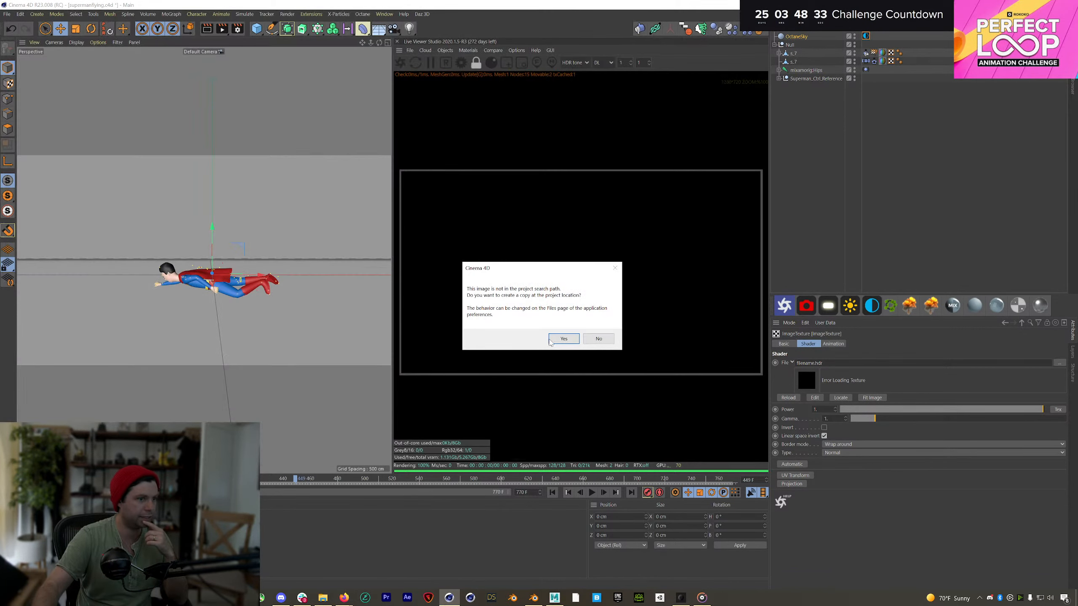
left_click(571, 344)
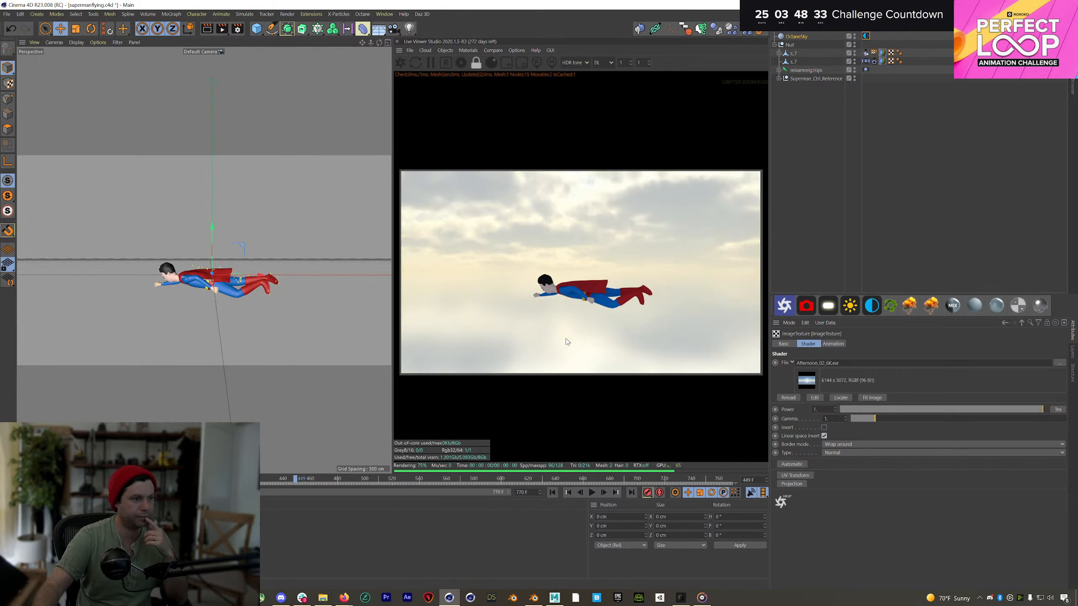
Step: Rotate the sky environment horizontally so a different part of the clouds sits behind Superman
middle_click_drag(208, 280, 204, 260, "alt")
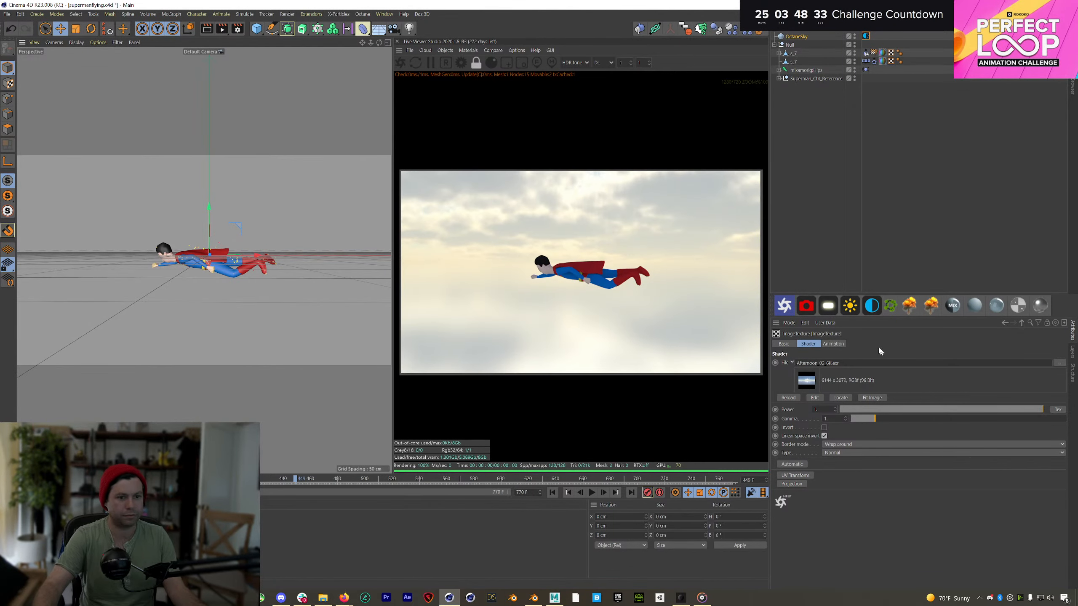
left_click(1028, 324)
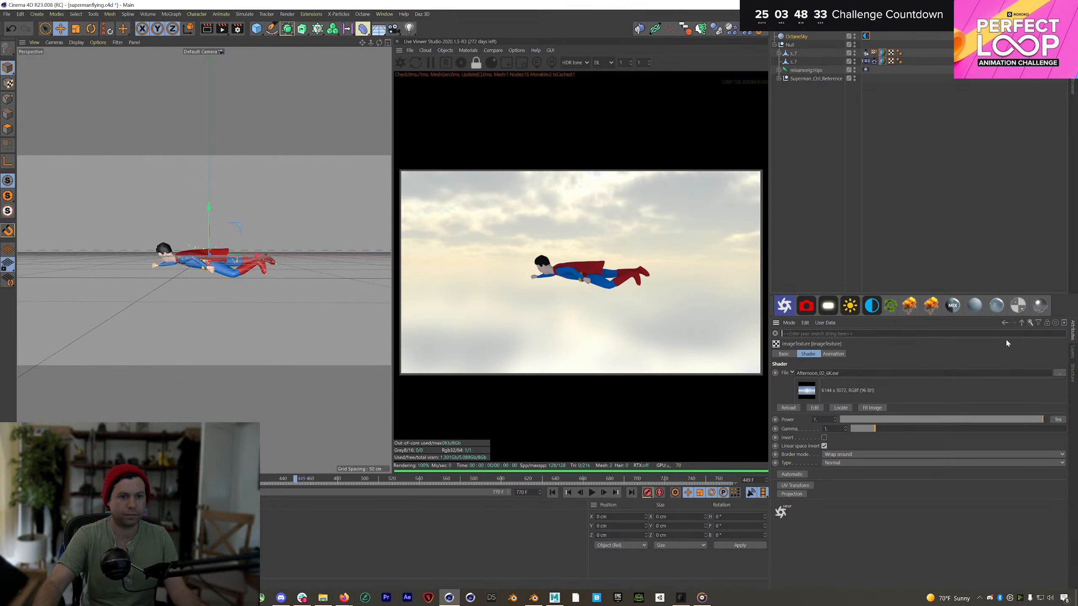
left_click(1024, 323)
left_click_drag(933, 433, 969, 443)
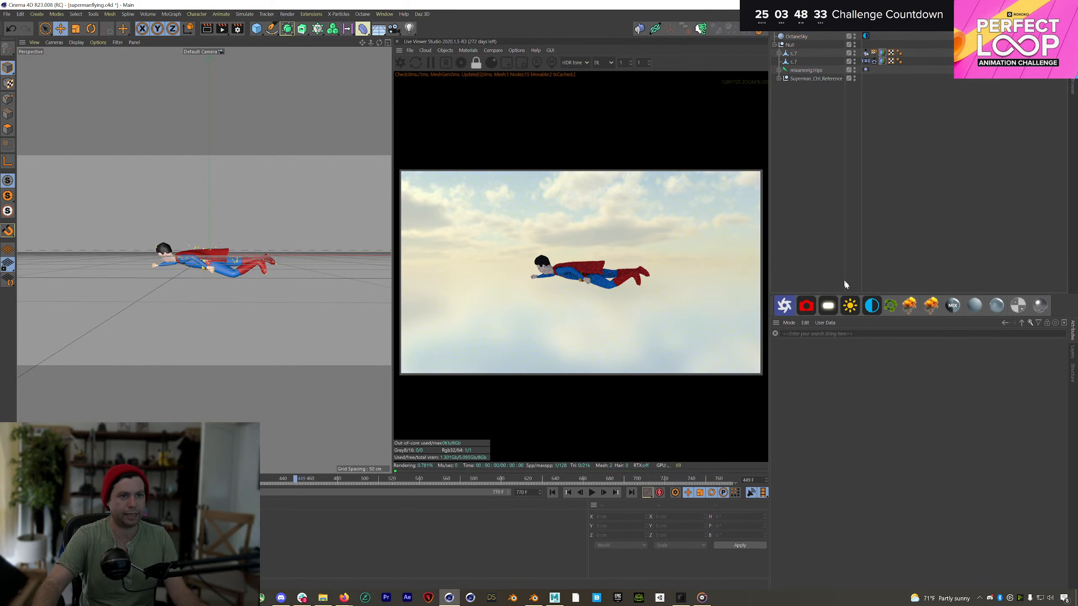
Step: Add an Octane daylight with importance sampling disabled and its sky mixed with the sky texture
left_click(850, 306)
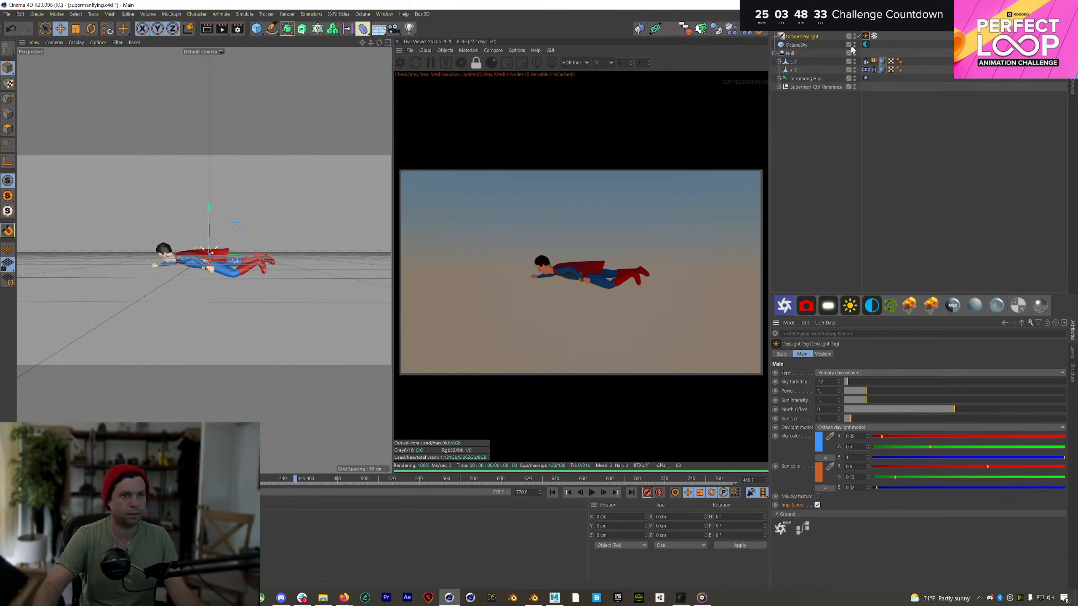
left_click(817, 505)
left_click(817, 497)
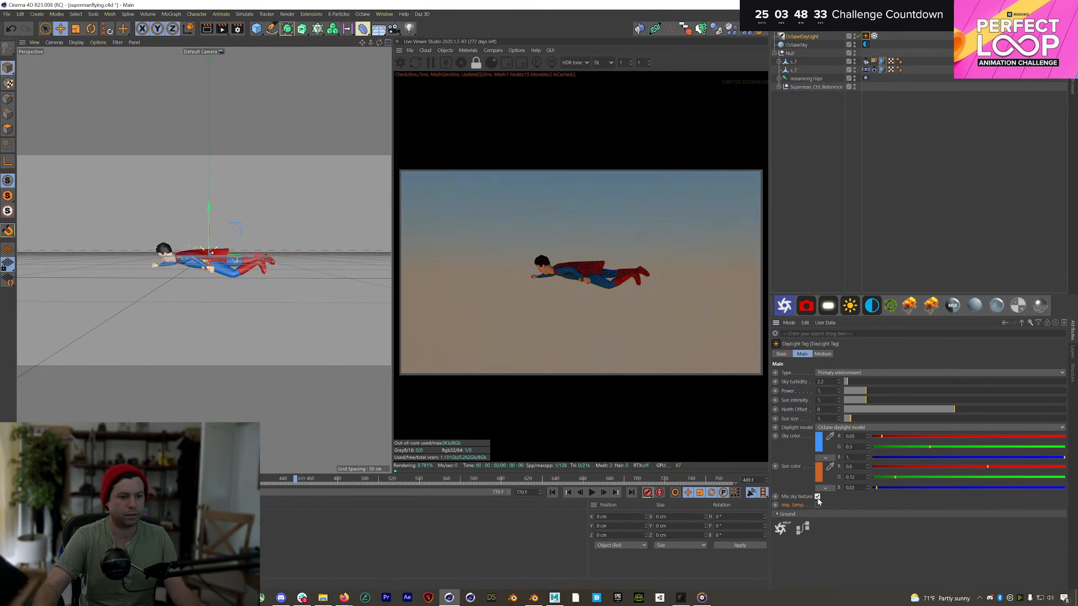
Step: Rotate the daylight to about -55.7° heading, -7.9° pitch and 1.9° bank, and check the lighting in playback
left_click(798, 37)
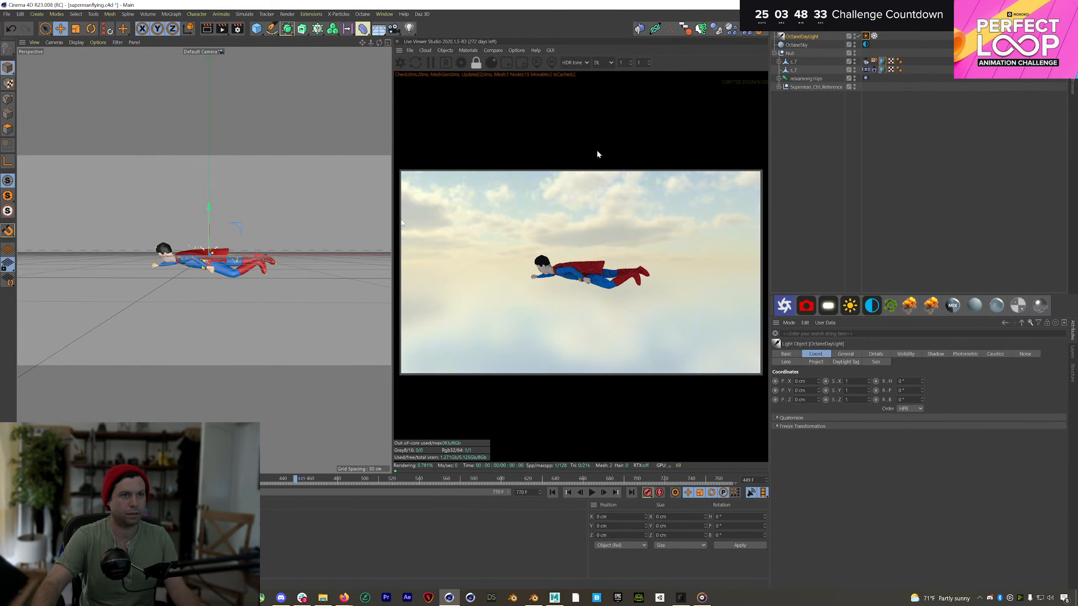
key("r")
left_click_drag(213, 267, 168, 260)
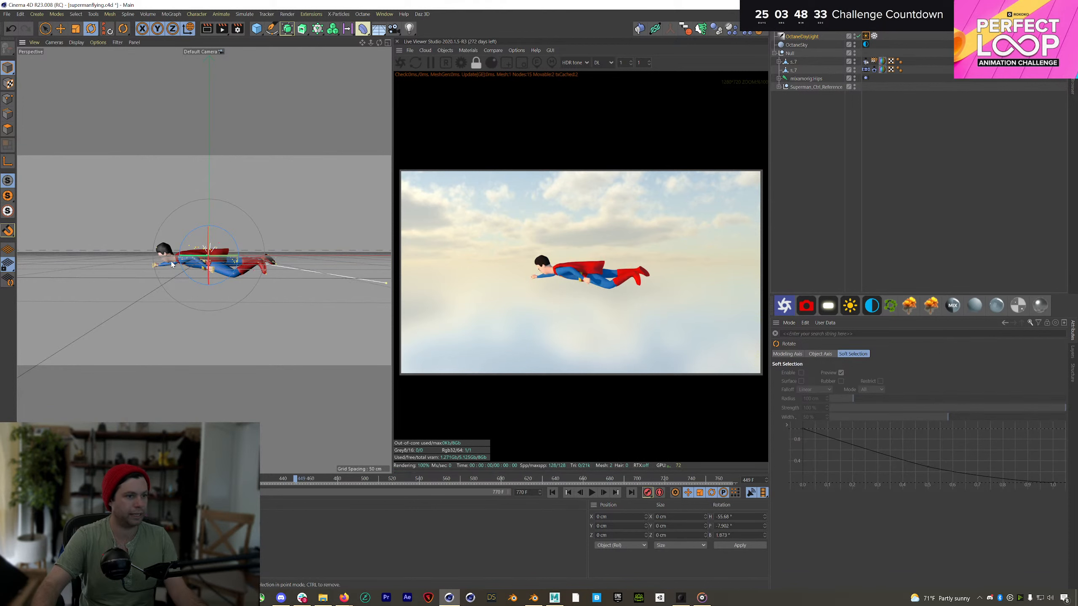
left_click(592, 492)
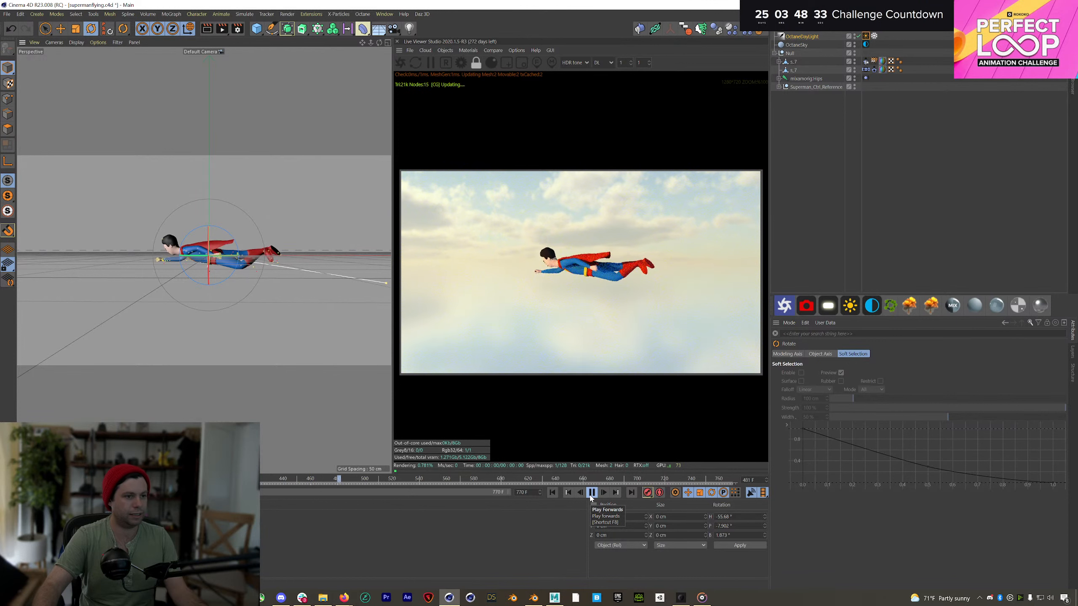
left_click(592, 498)
Step: Convert the scene's materials to Octane materials and remove the unused ones
left_click(585, 270)
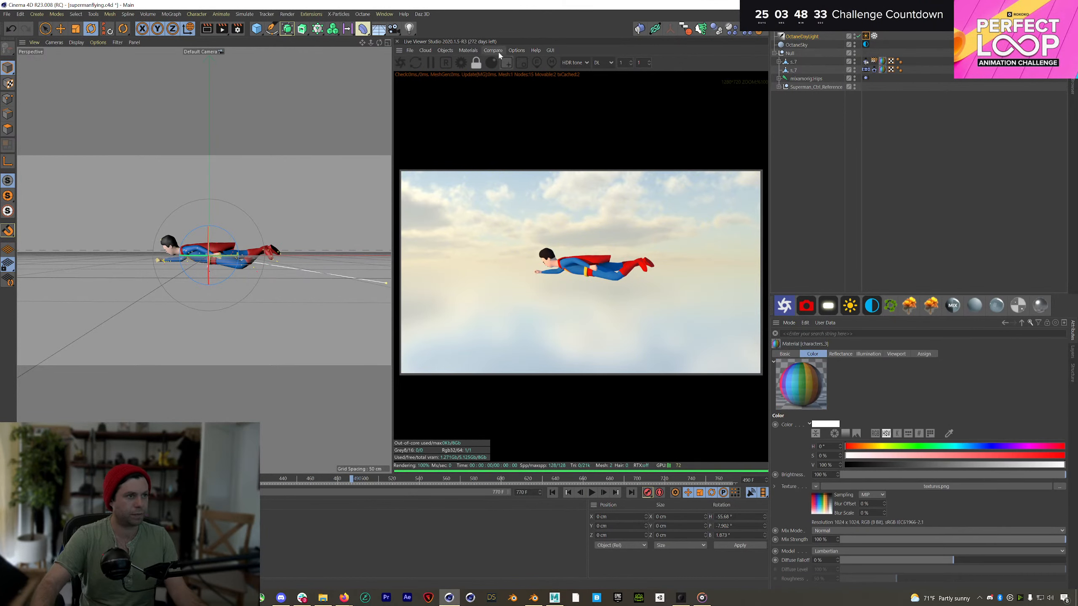
left_click(467, 51)
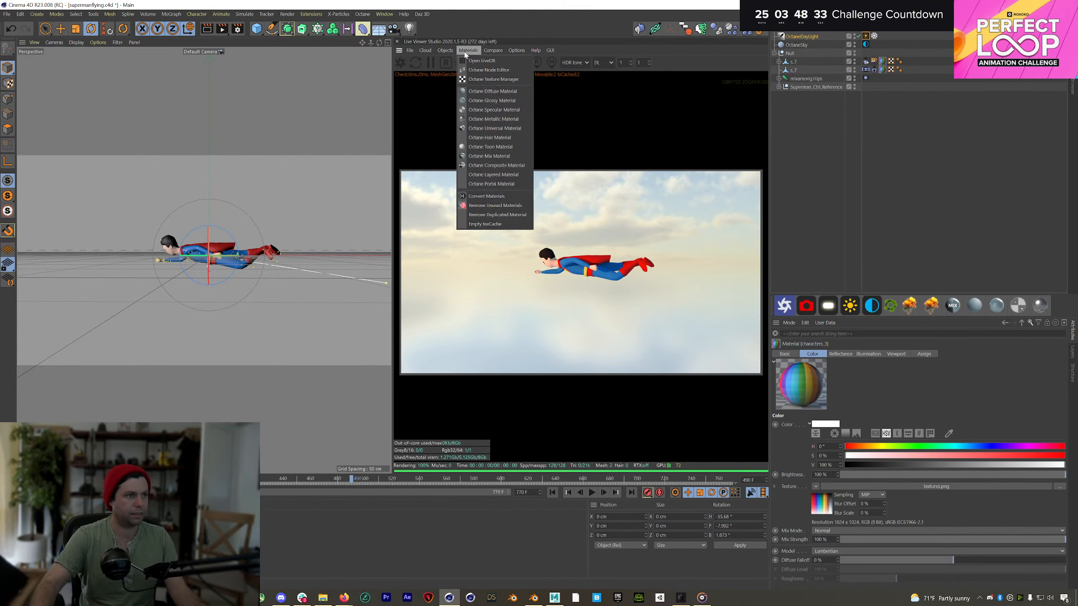
left_click(488, 195)
left_click(469, 51)
left_click(497, 206)
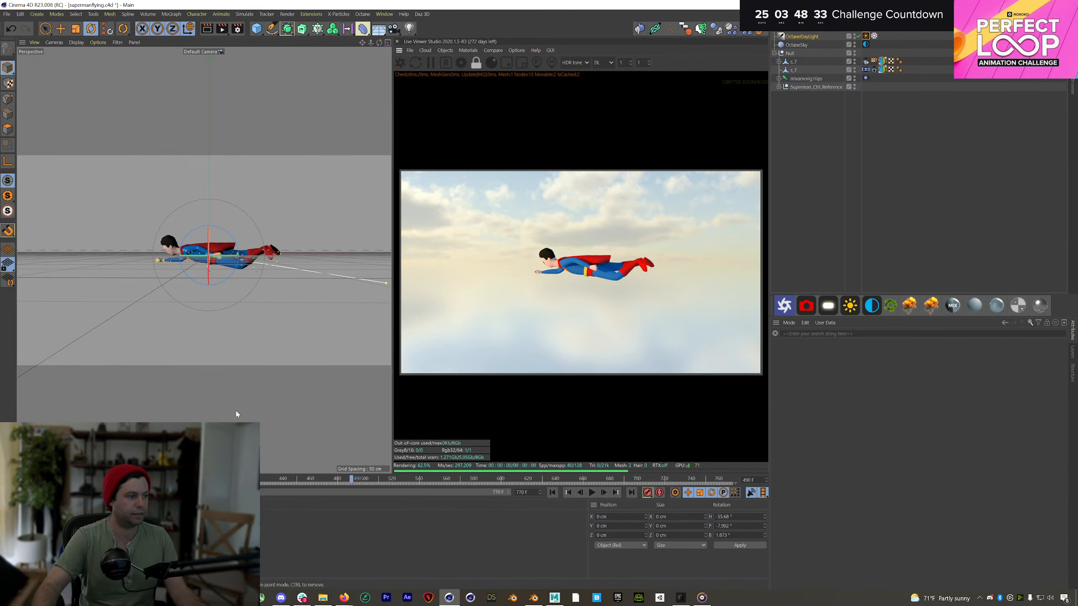
Step: Set the specular colour of the characters_3 material to black, with all RGB values at 0
left_click(22, 529)
left_click(796, 355)
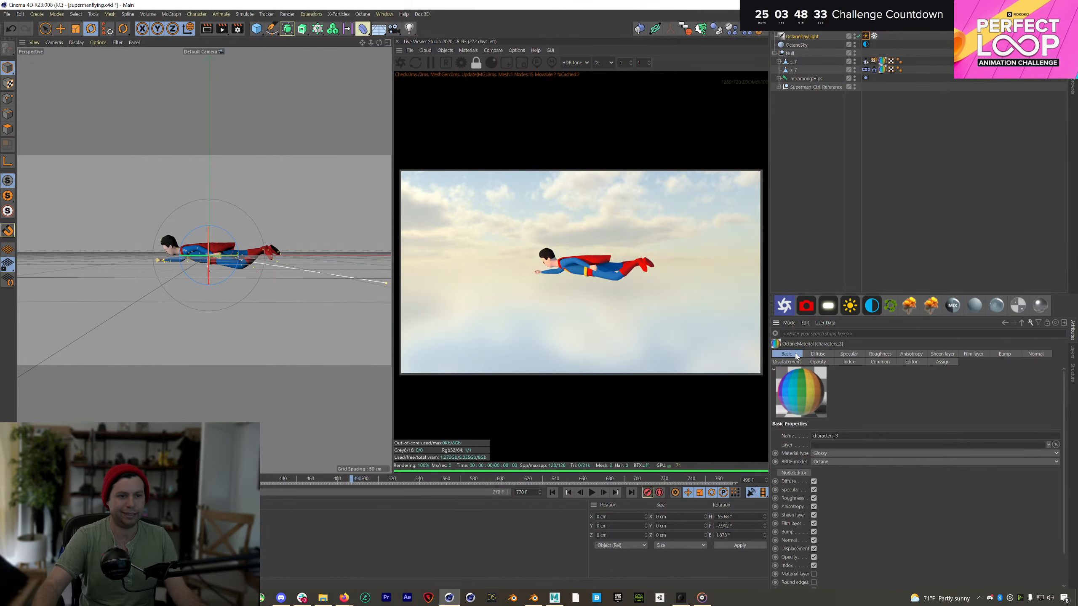
left_click(853, 355)
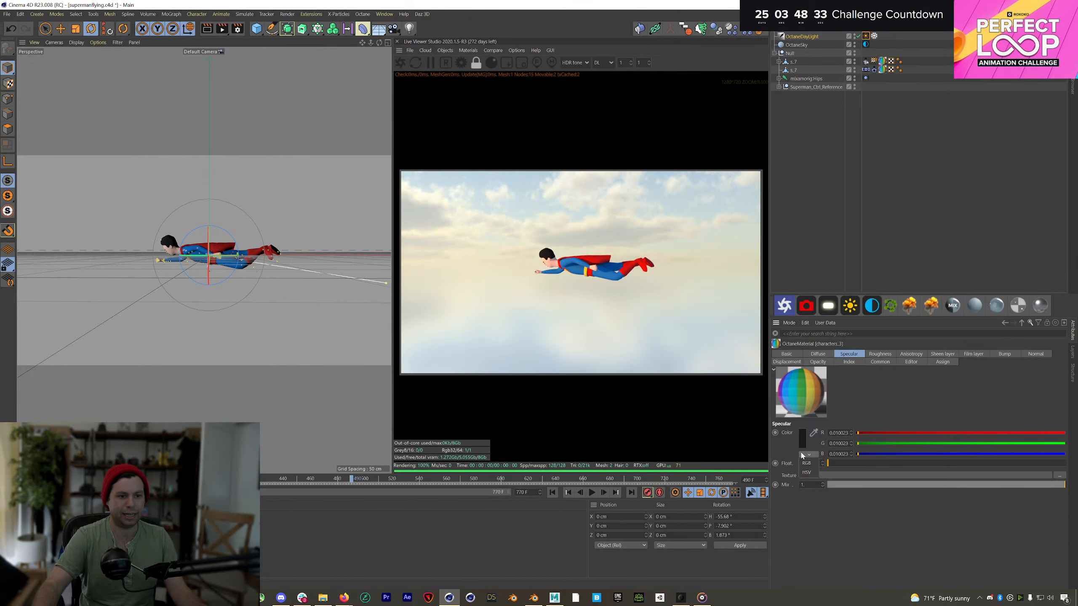
left_click(802, 448)
left_click_drag(759, 464, 752, 467)
left_click(786, 476)
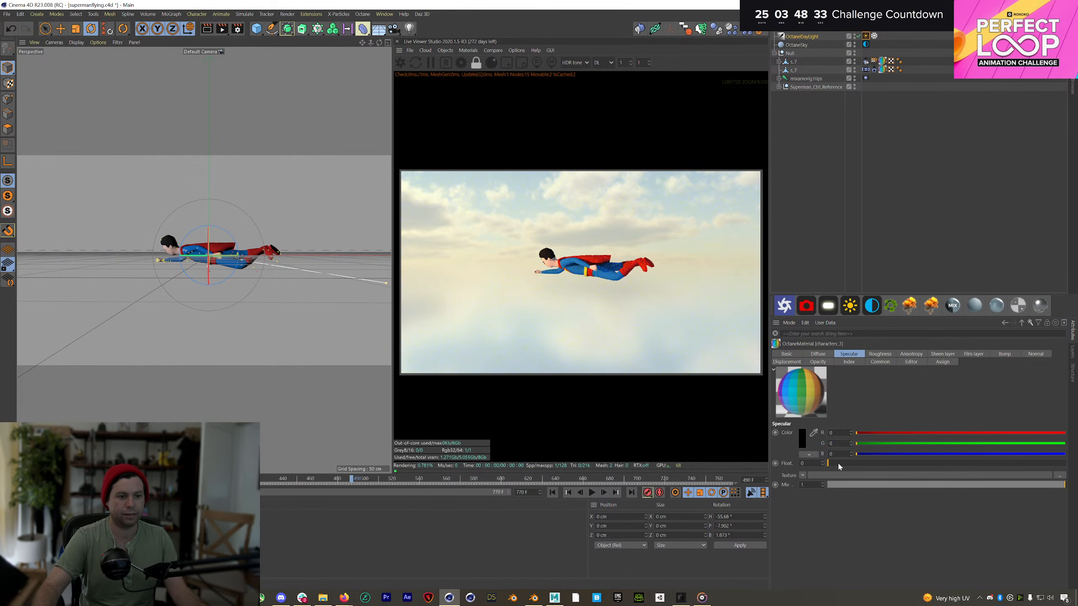
Step: Set the characters_3 material's roughness float to about 0.318 and review the shaded Superman in playback
left_click(880, 354)
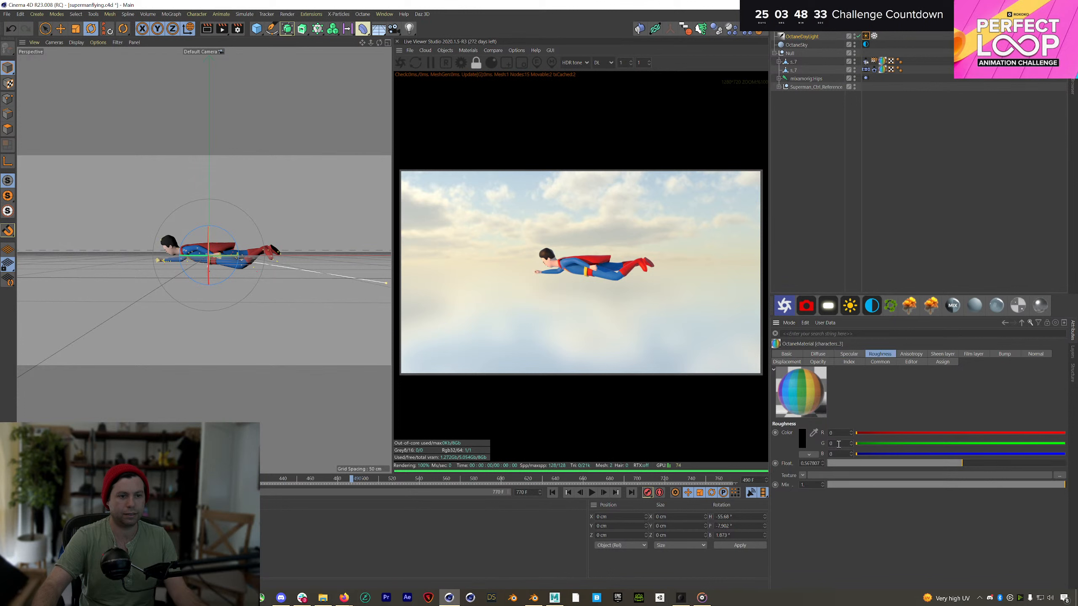
left_click(835, 463)
left_click_drag(834, 463, 900, 467)
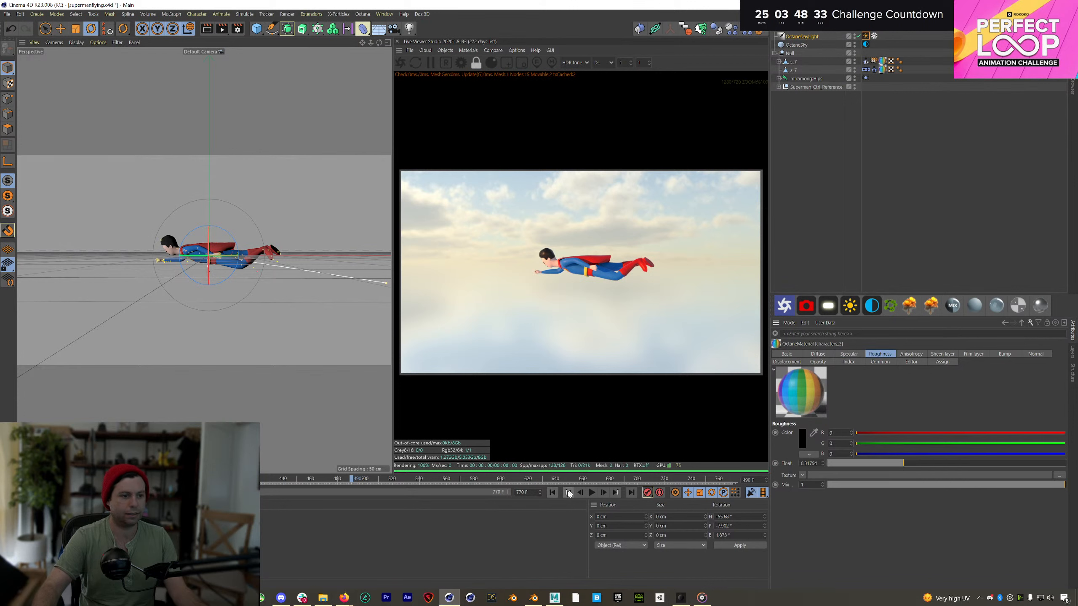
left_click(591, 492)
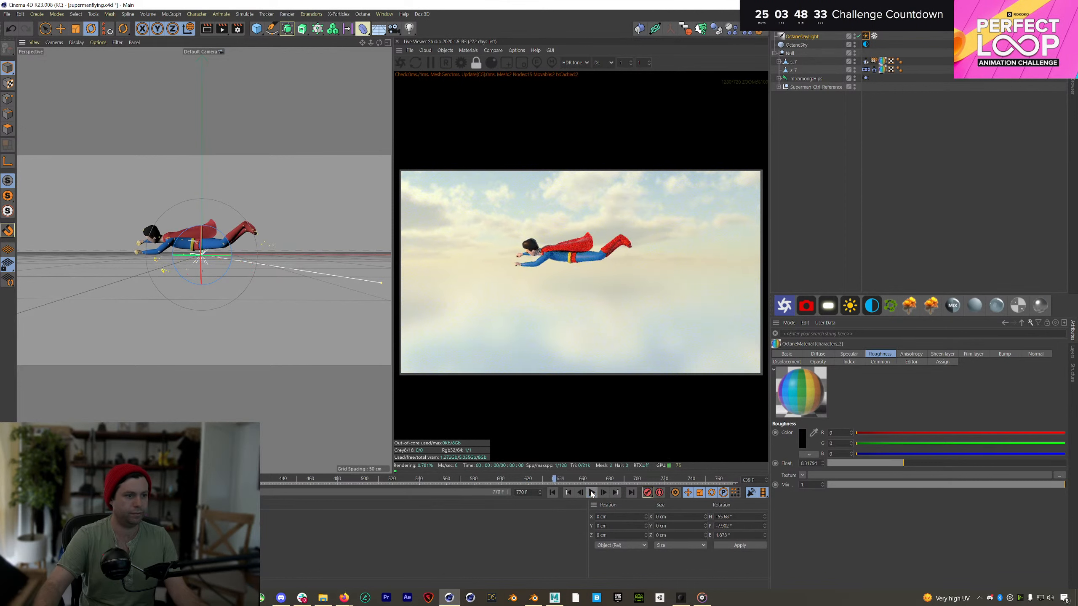
left_click(592, 493)
Step: Add the Bubble_Cloud_3, Bubble_Cloud_4 and Bubble_Cloud_5 models from the THT_Cloud_Pack_1.0 library to the scene
left_click(961, 120)
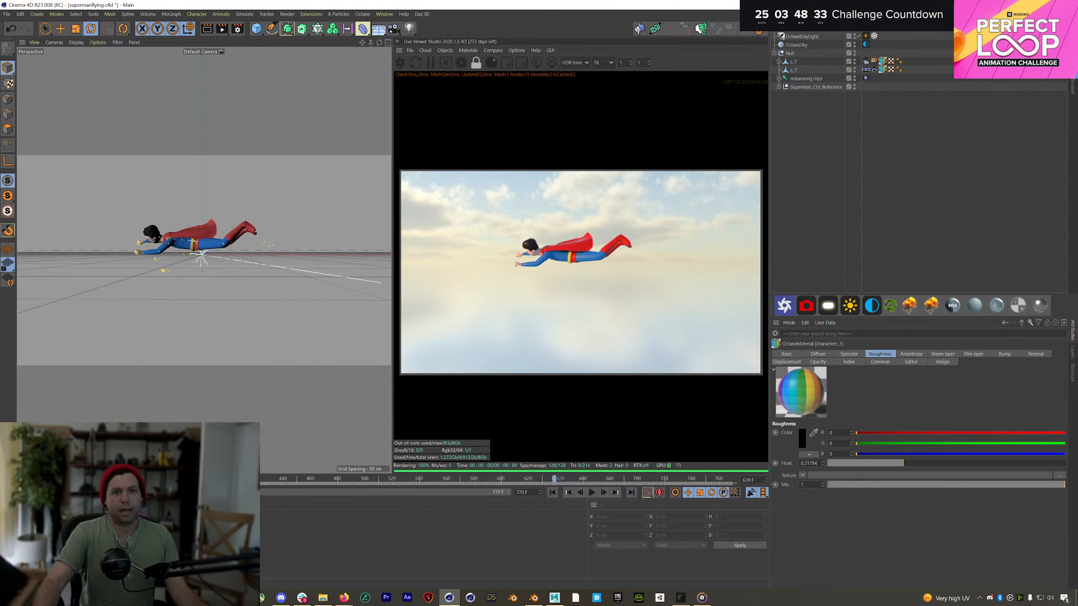
left_click(1072, 82)
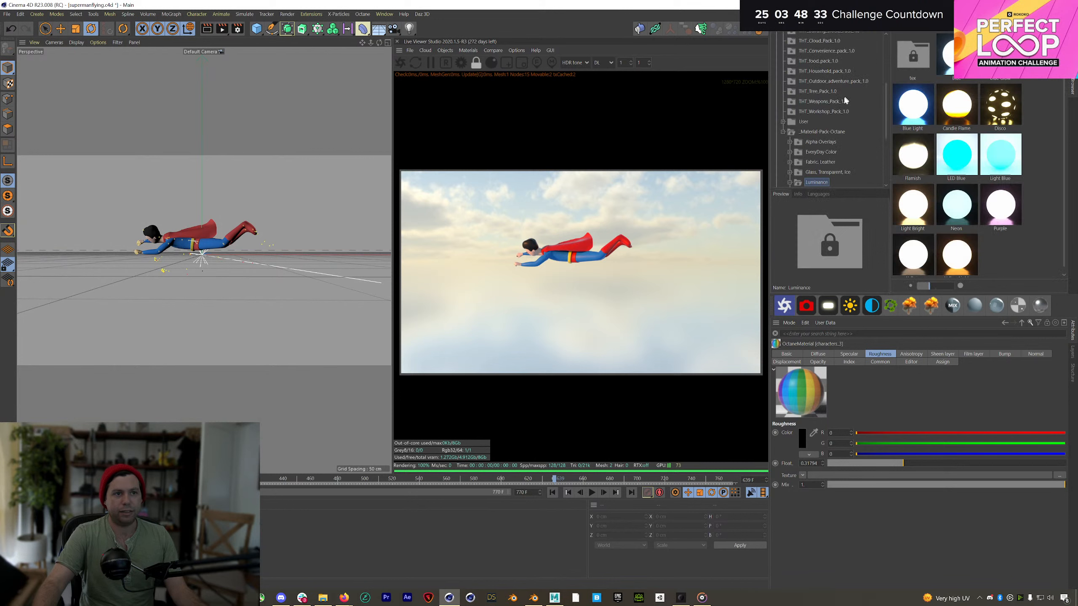
left_click(782, 132)
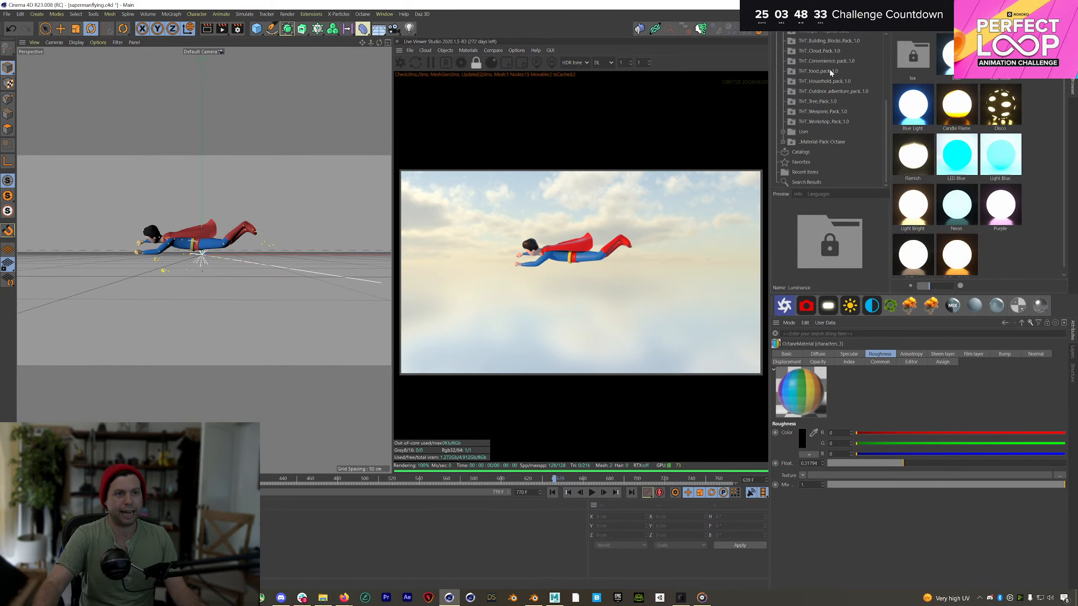
left_click(819, 51)
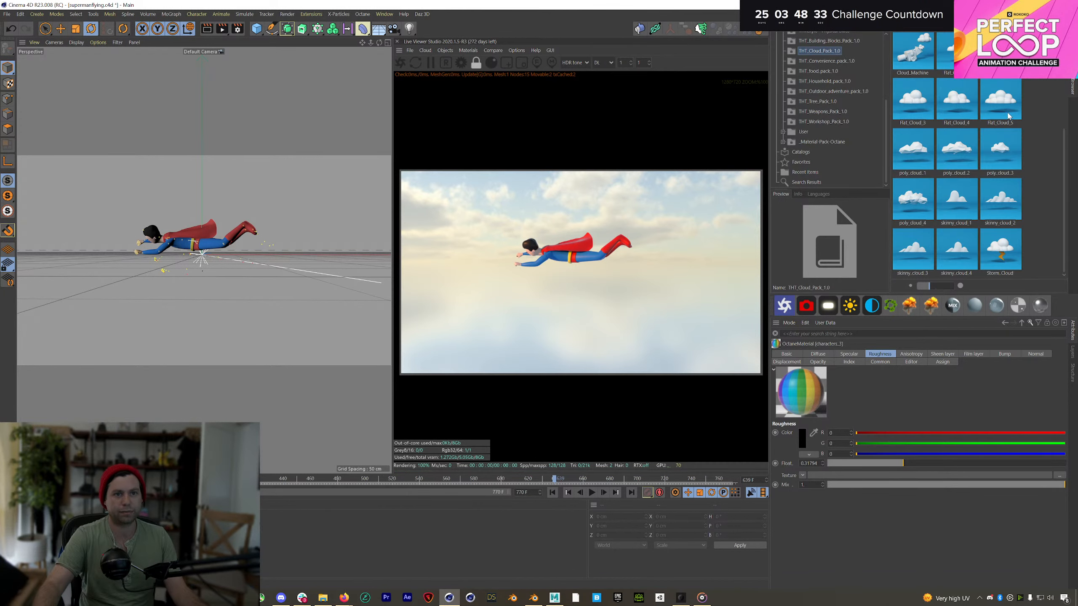
scroll(1019, 172, "up", 3)
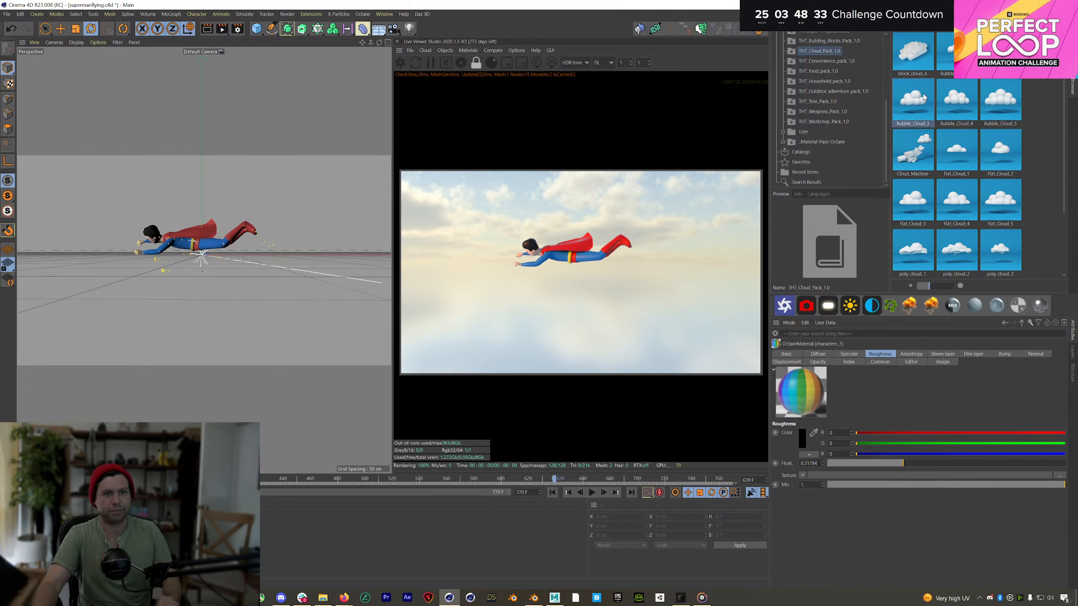
double_click(924, 97)
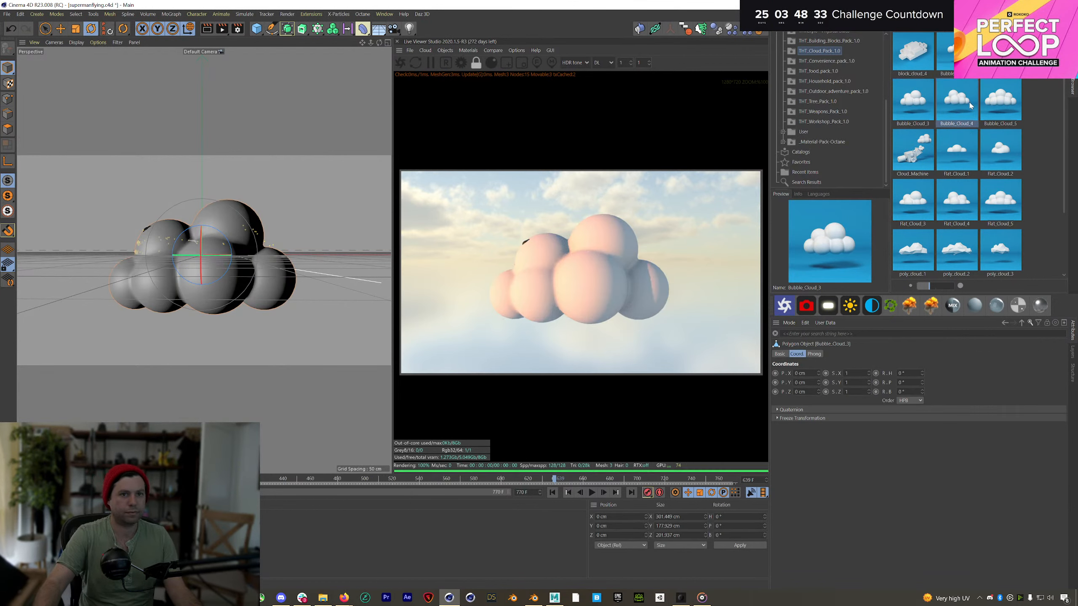
double_click(971, 106)
double_click(999, 104)
left_click(1072, 34)
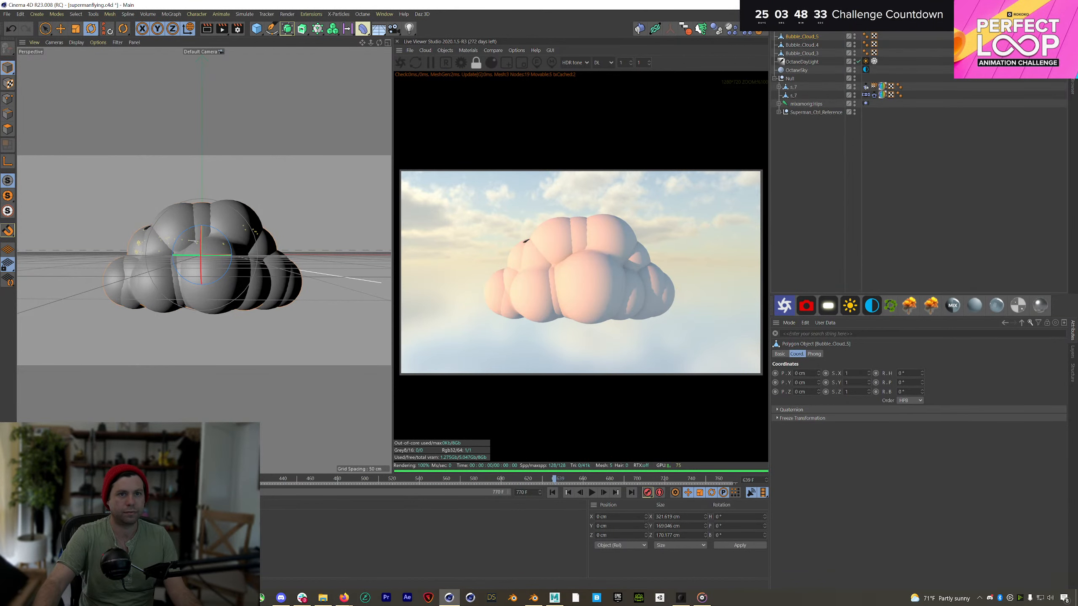
Step: Create a MoGraph Cloner and nest the three bubble clouds under it
left_click(818, 125)
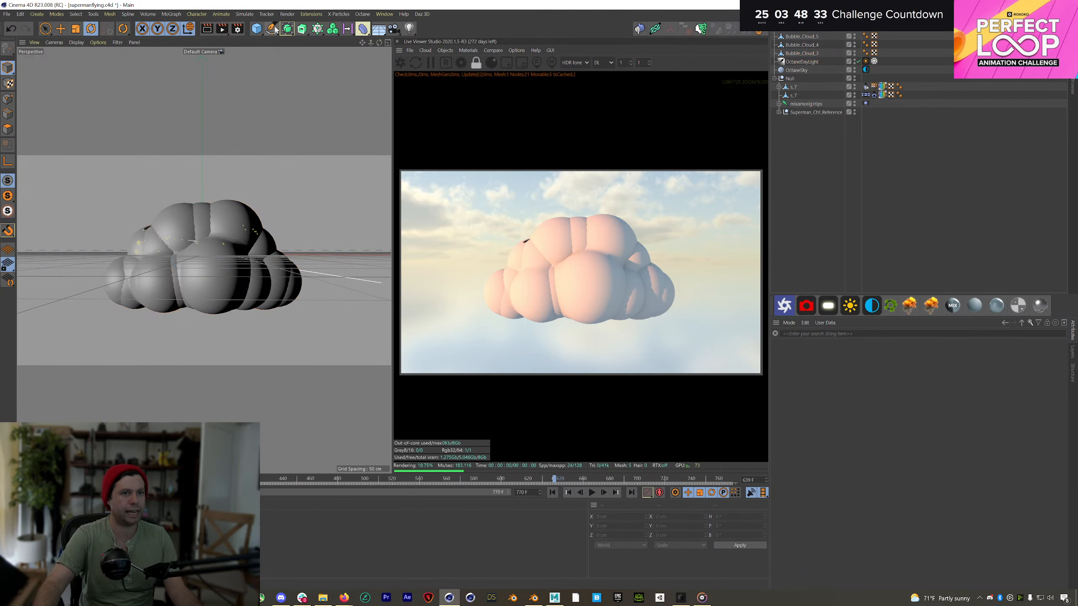
left_click(197, 14)
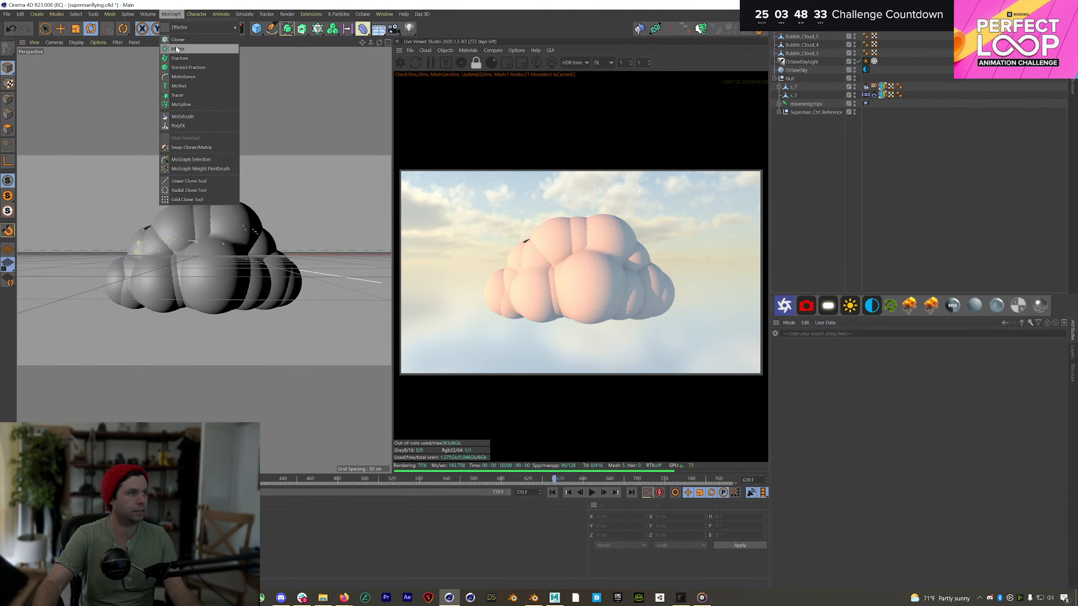
left_click(187, 48)
left_click_drag(826, 65, 794, 39)
left_click(795, 39)
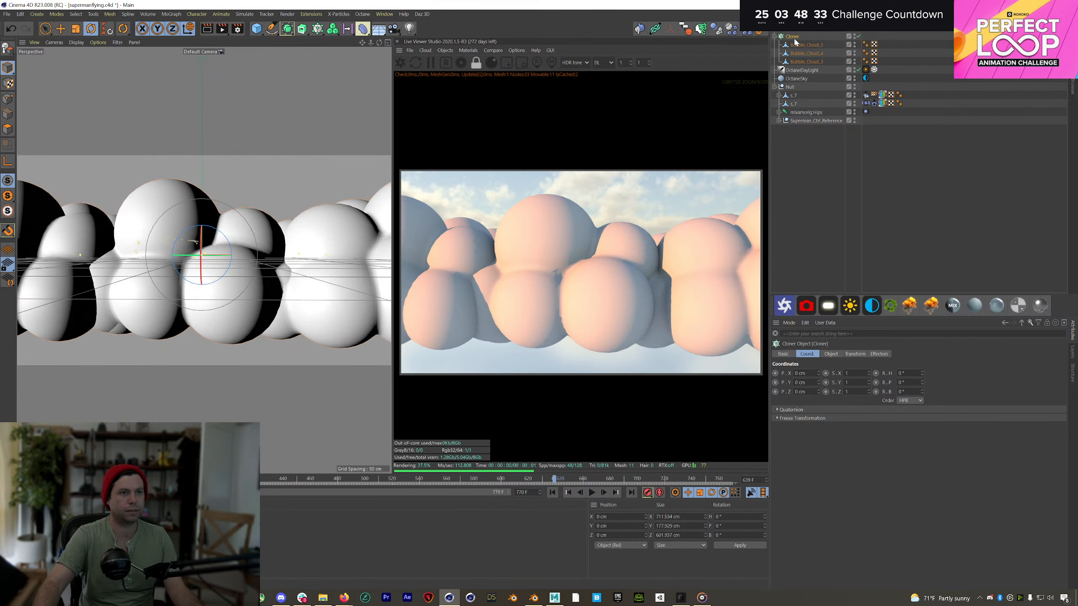
Step: Add an Octane camera that keeps the current view of Superman
left_click(800, 311)
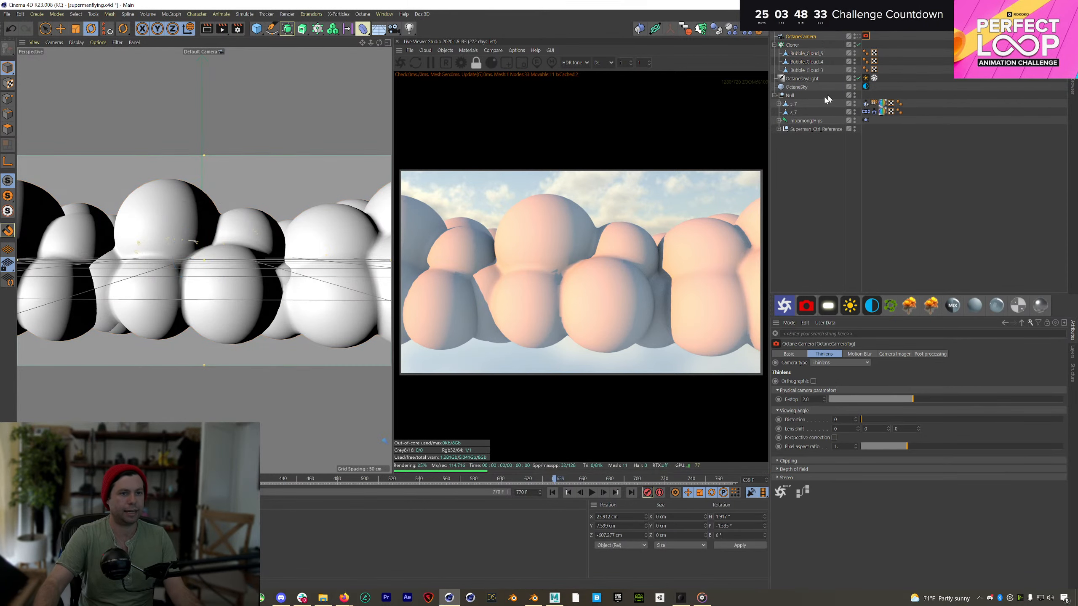
scroll(339, 283, "down", 10)
middle_click_drag(339, 283, 220, 266, "alt")
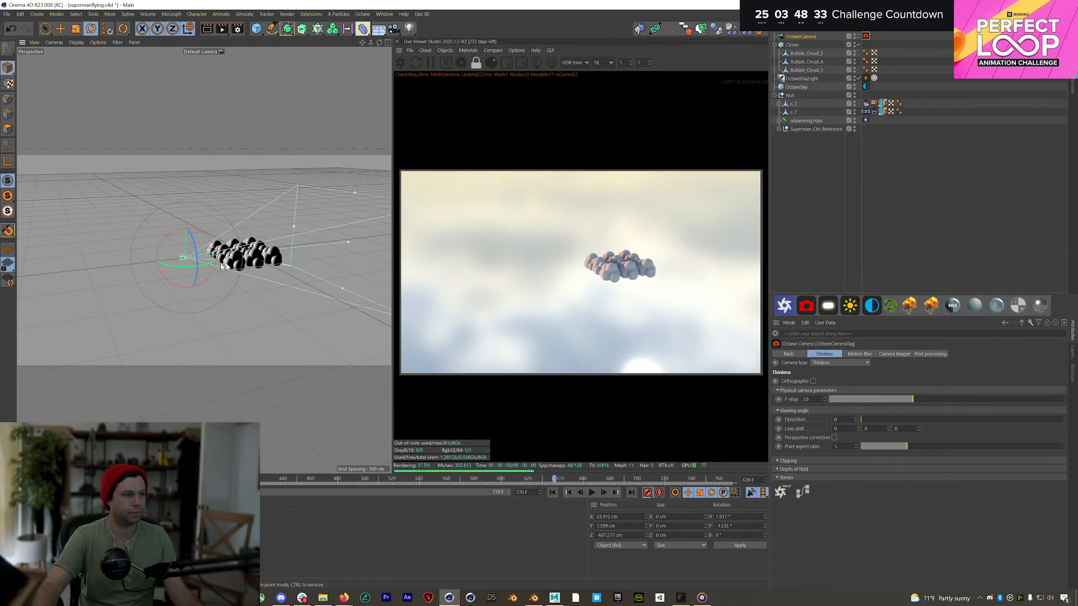
left_click_drag(246, 267, 256, 295, "alt")
scroll(256, 295, "down", 2)
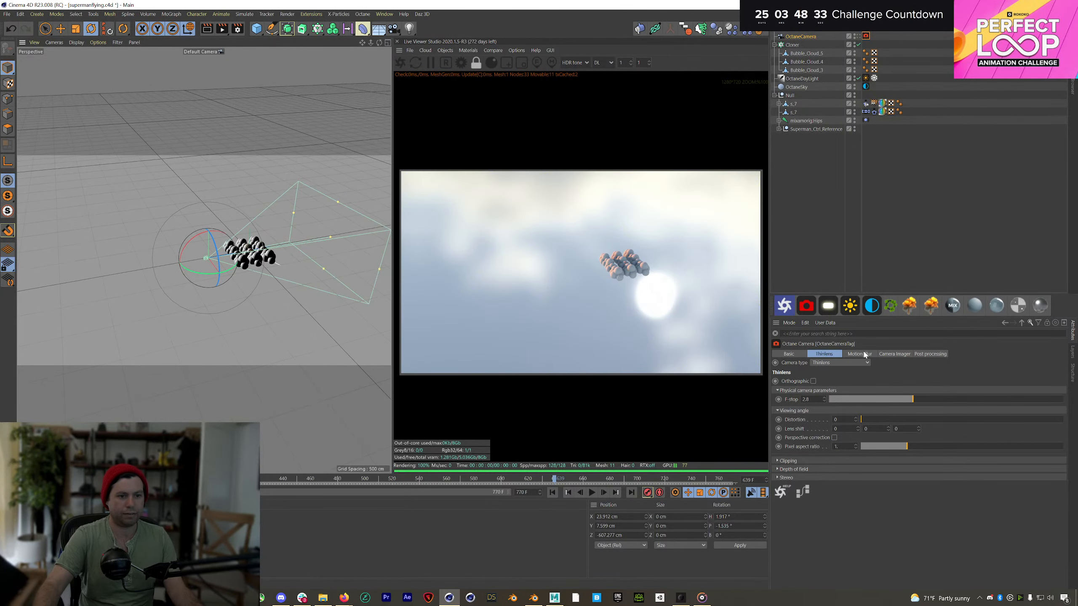
Step: Space the Cloner's grid at 837, 332 and 451 cm per step and set its vertical count to 3
left_click(801, 44)
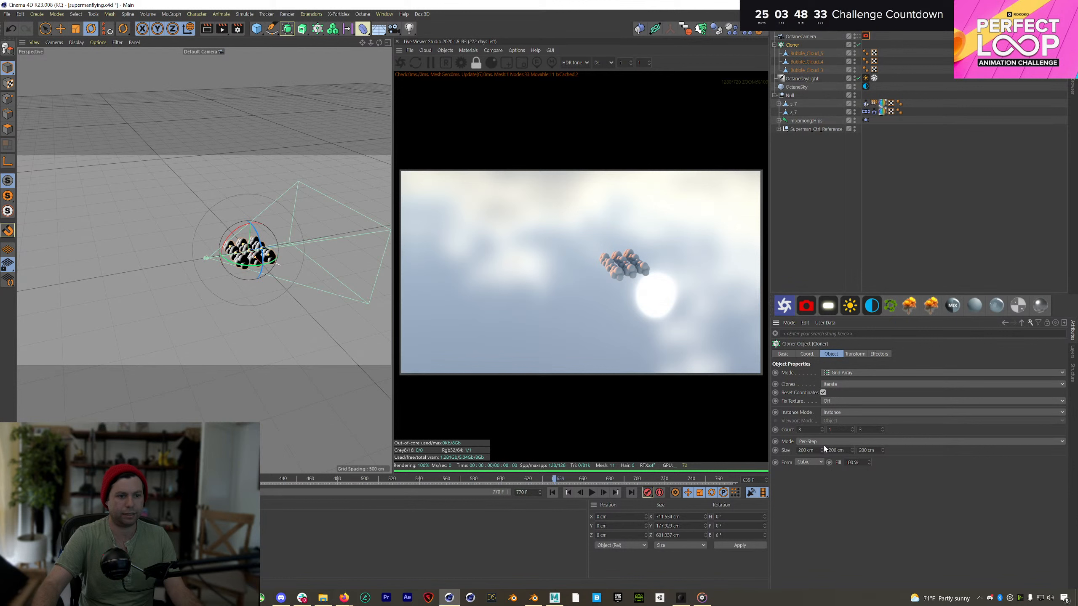
left_click_drag(822, 449, 879, 457)
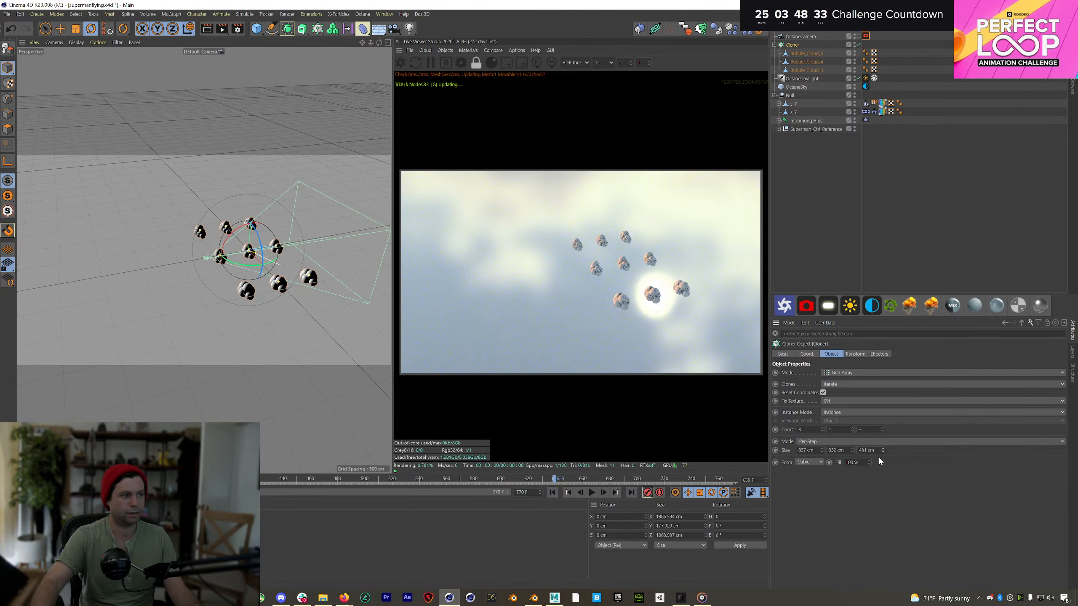
type("3")
key("Return")
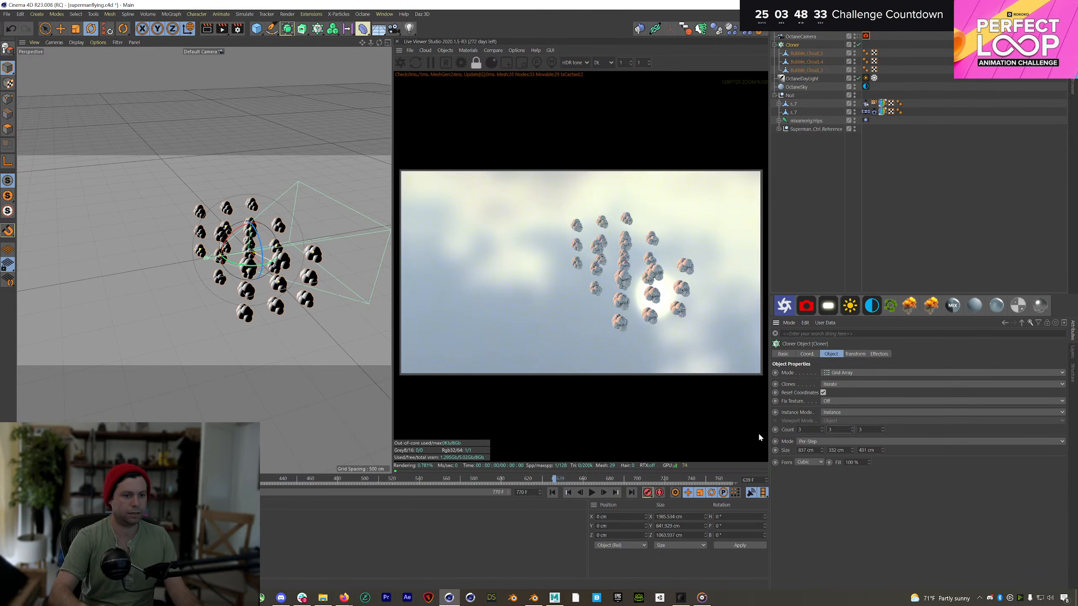
Step: Set the cloud Cloner's grid count to 10 × 2 × 10
left_click_drag(272, 318, 356, 272, "alt")
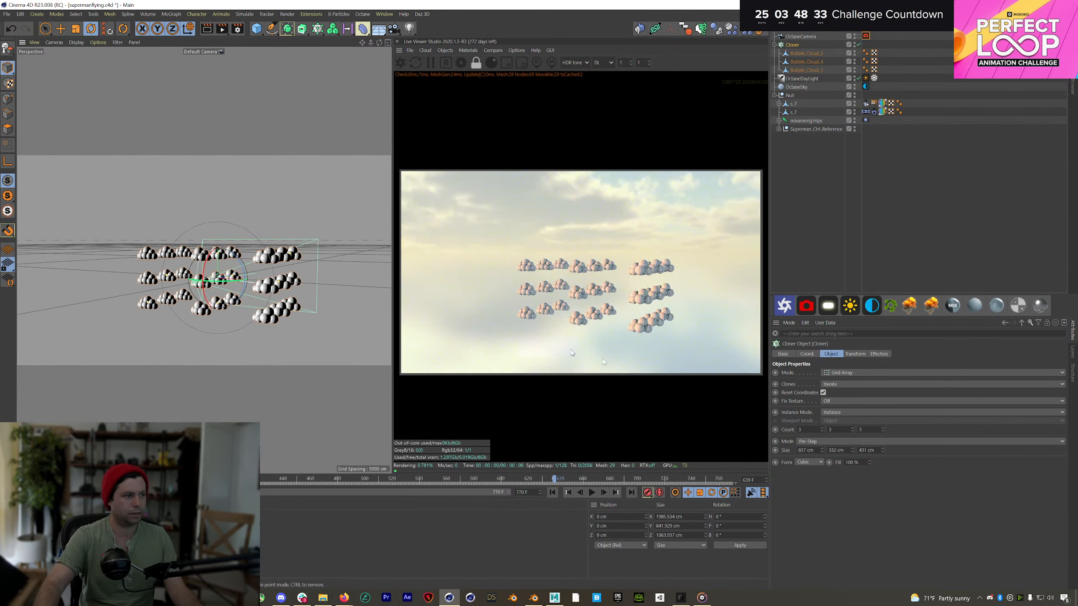
type("2")
key("Return")
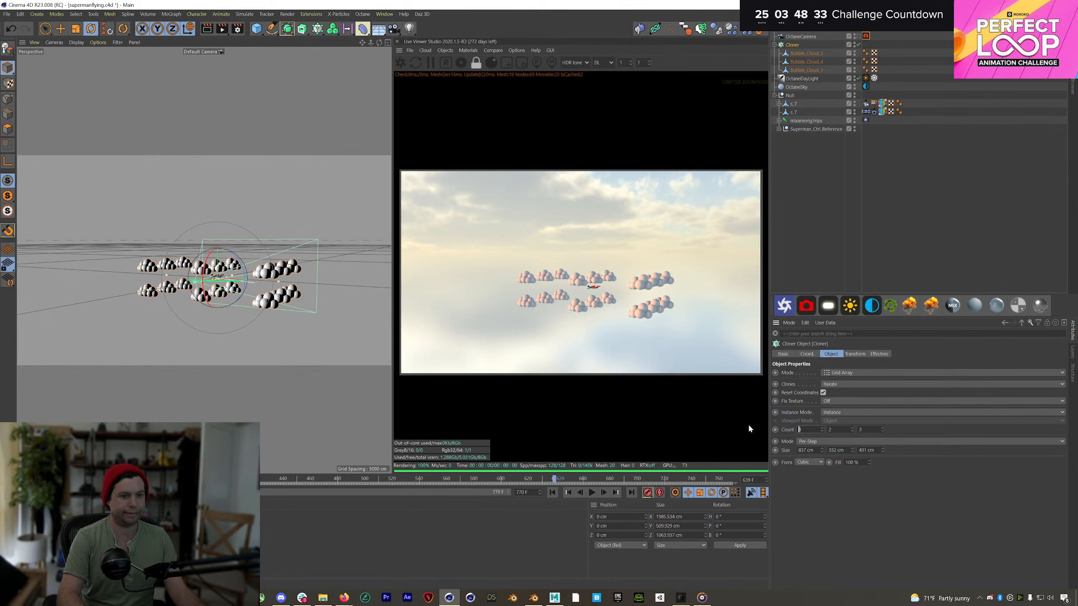
type("10")
key("Tab")
key("Tab")
type("10")
key("Return")
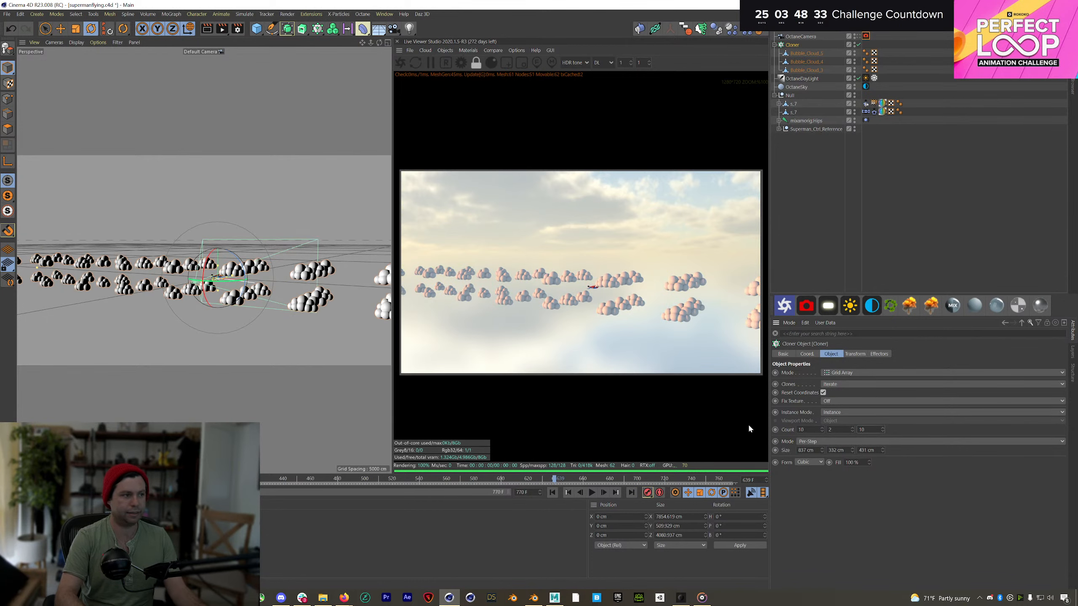
Step: Add a Random effector to the cloud Cloner and open its transform parameters
mouse_move(272, 266)
left_mouse_down()
mouse_move(268, 315)
mouse_move(282, 298)
mouse_move(221, 290)
mouse_move(232, 281)
mouse_move(251, 301)
left_mouse_up()
key("ctrl+z")
scroll(222, 290, "down", 5)
scroll(255, 297, "up", 8)
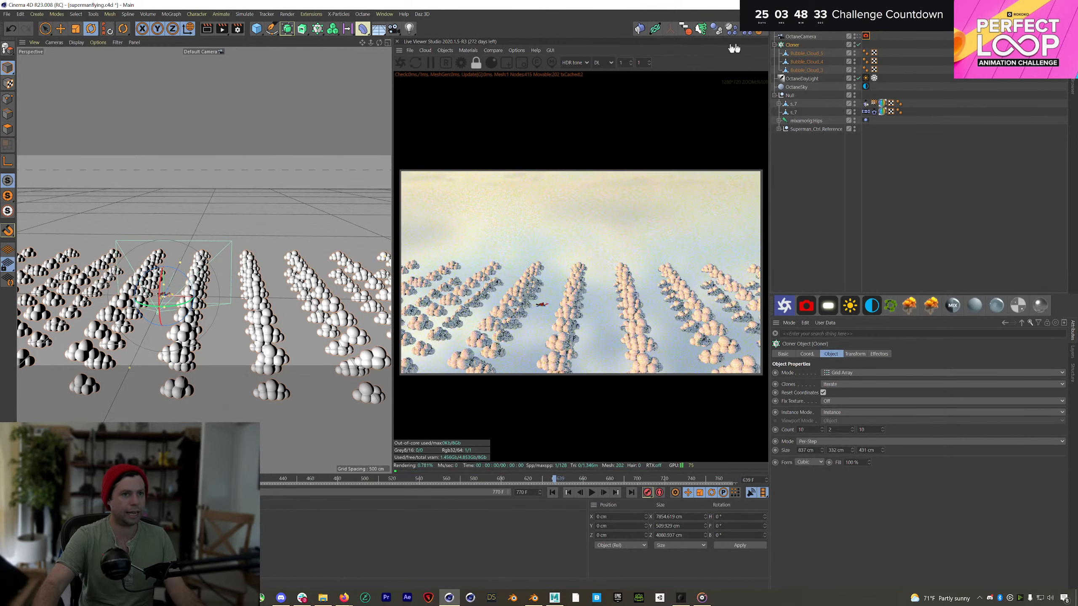
left_click(197, 14)
mouse_move(185, 28)
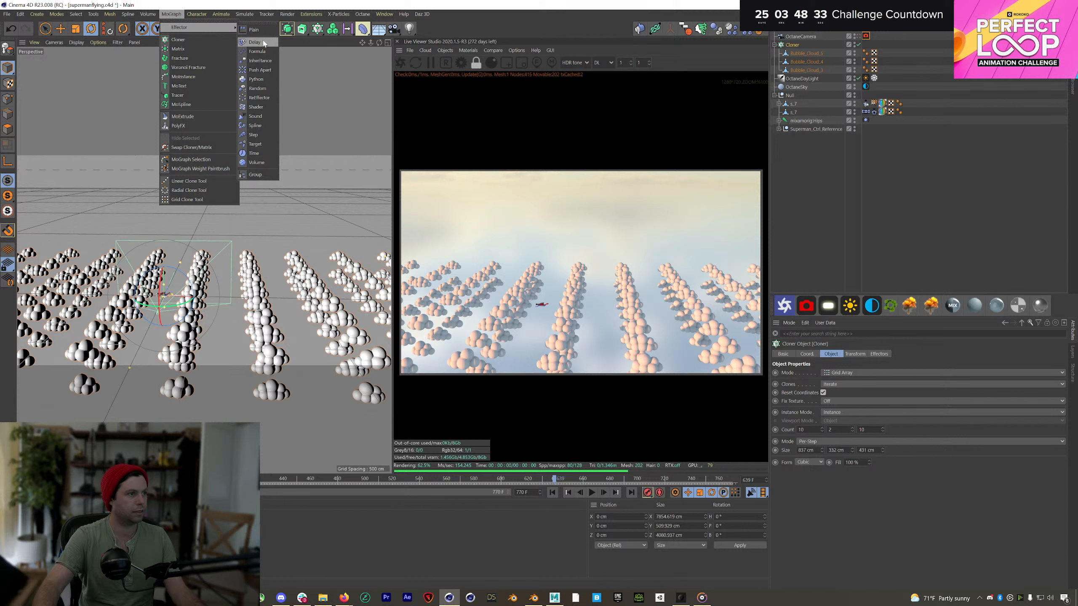
left_click(260, 88)
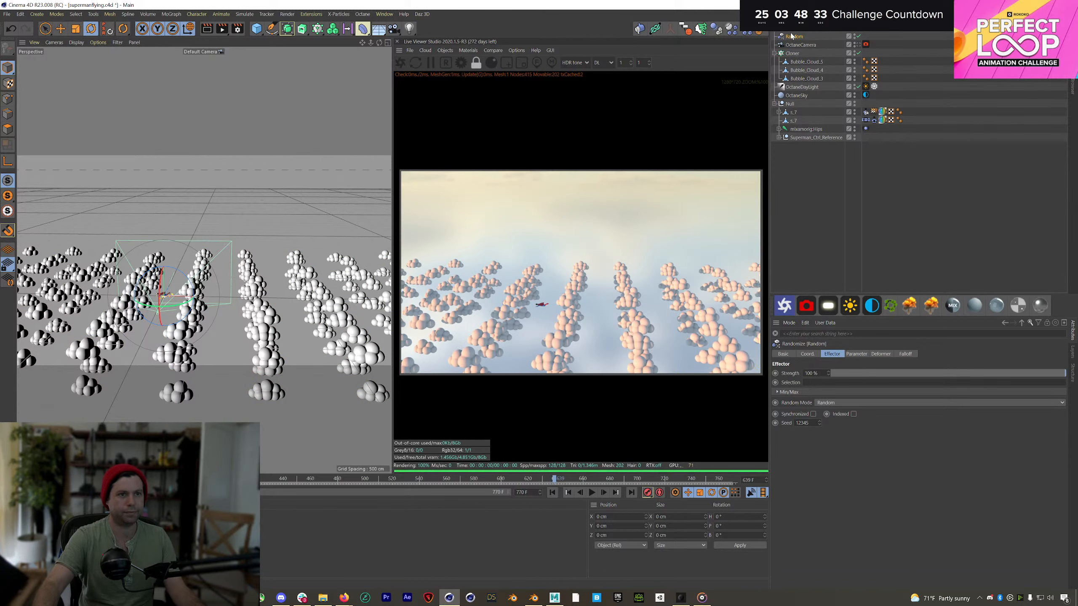
left_click(853, 354)
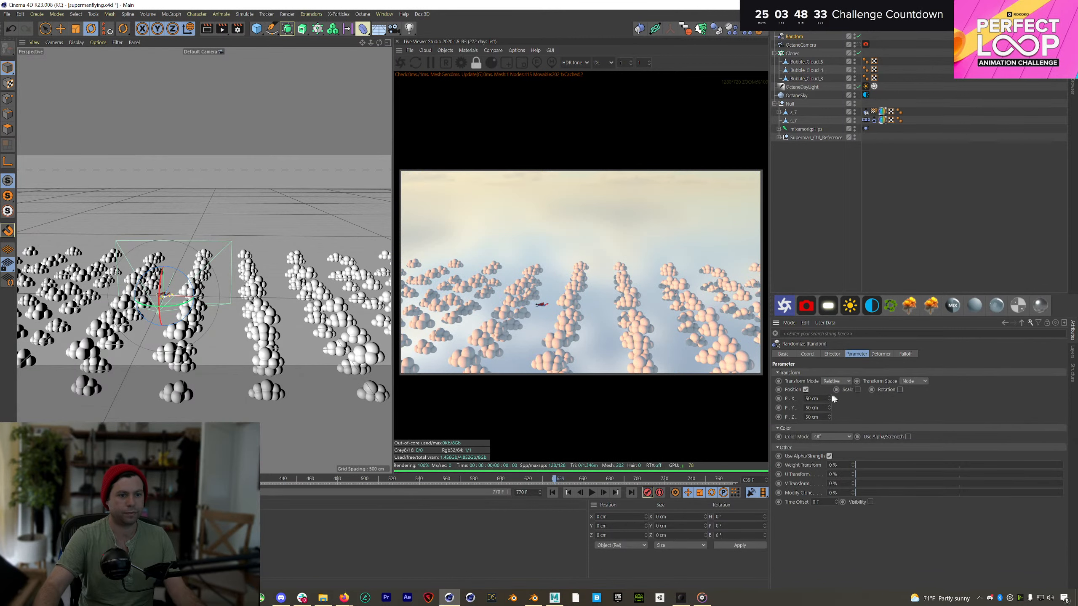
Step: Set the Random effector's position variation to 700 cm in X, Y and Z
type("700")
key("Tab")
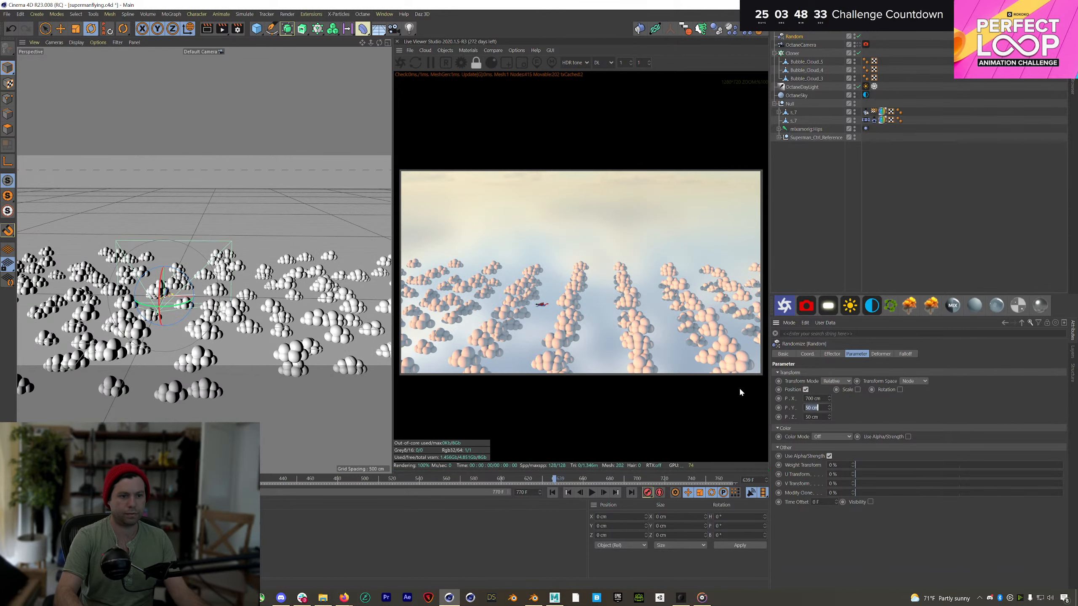
type("700")
key("Tab")
type("700")
key("Return")
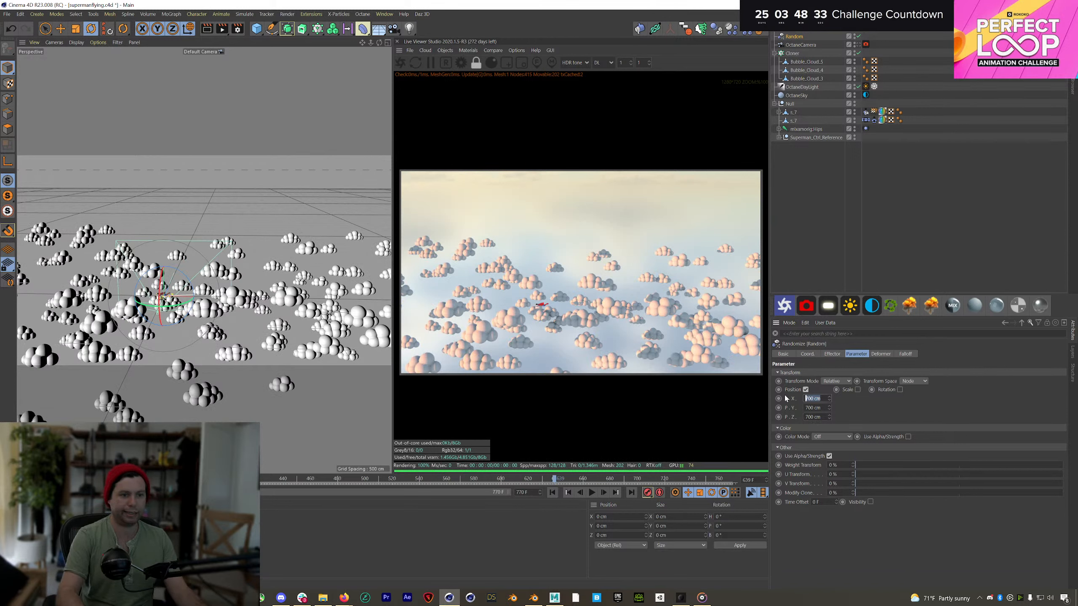
Step: Scatter the clouds more widely with a Random effector position of 2500 cm in X, Y and Z
type("2500")
key("Tab")
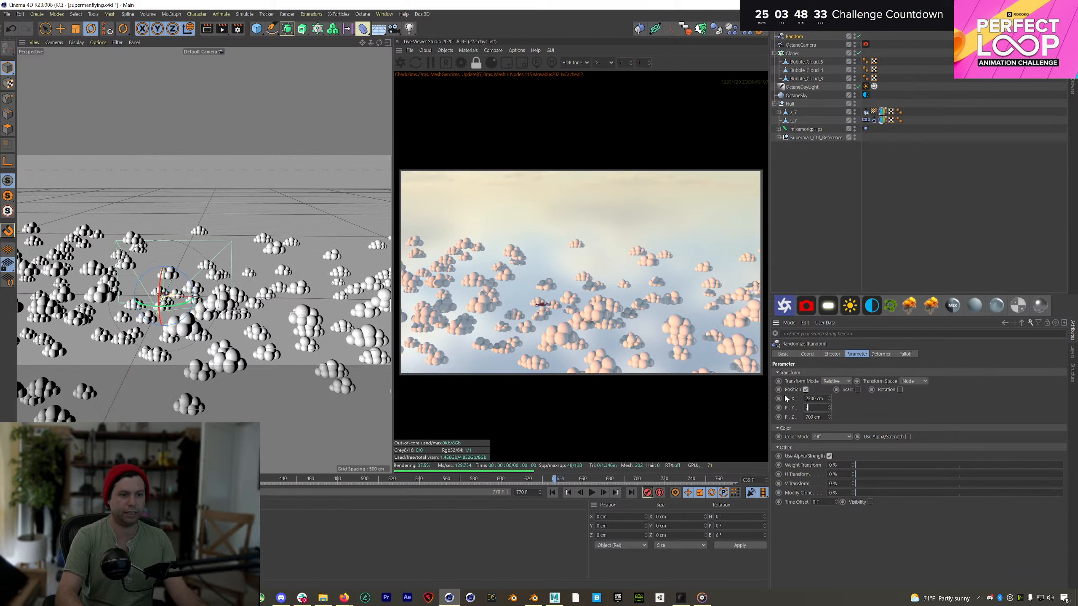
type("2500")
key("Tab")
type("2500")
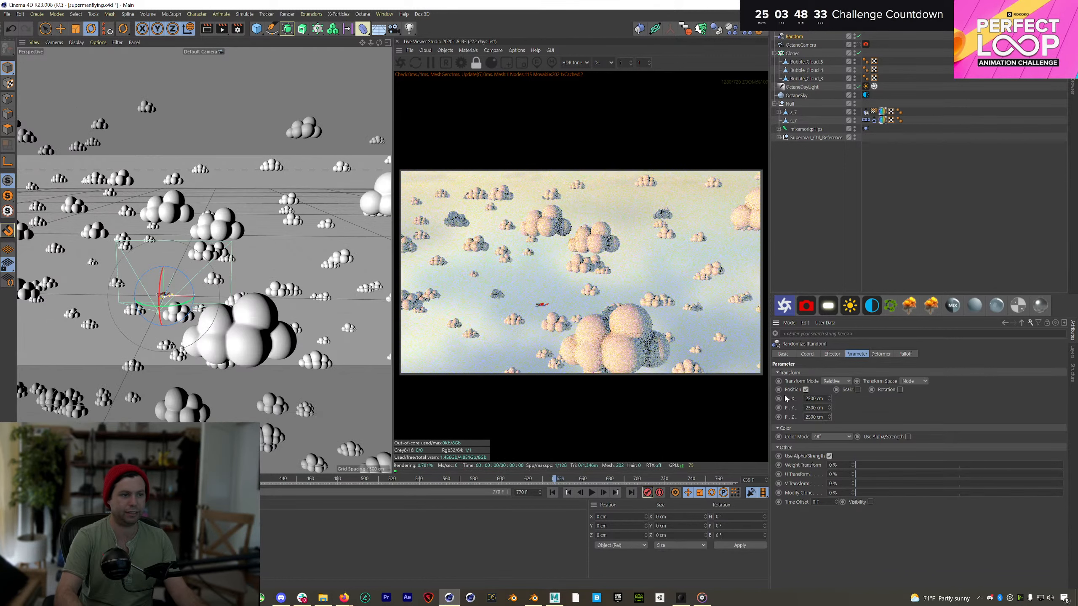
key("Return")
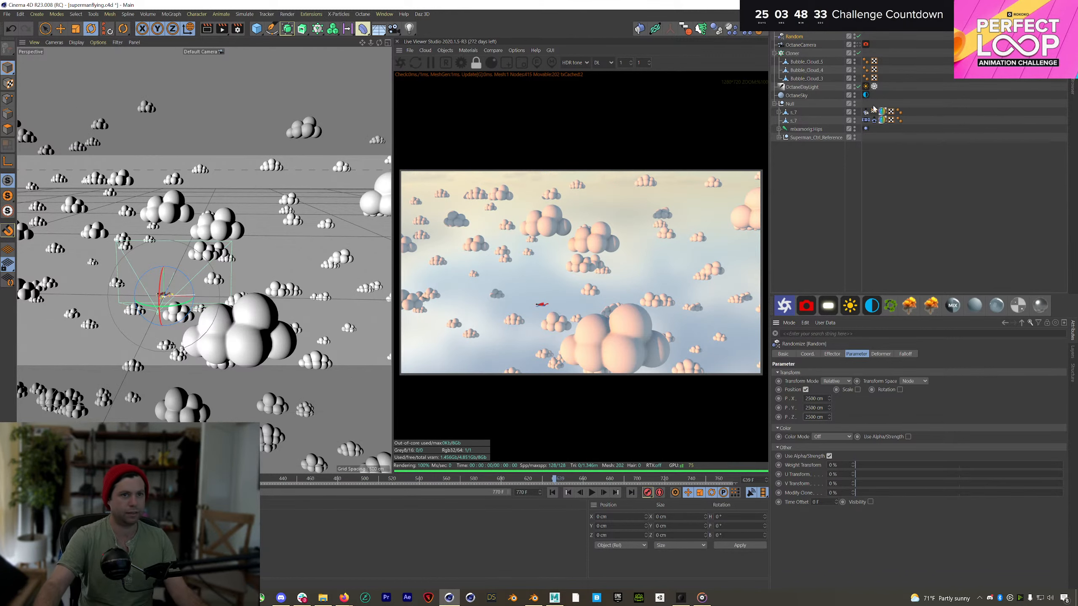
Step: Enable rotation in the Random effector and set its heading variation to 360°
right_click_drag(317, 312, 278, 316, "alt")
middle_click_drag(278, 316, 239, 362, "alt")
left_click_drag(240, 362, 244, 338, "alt")
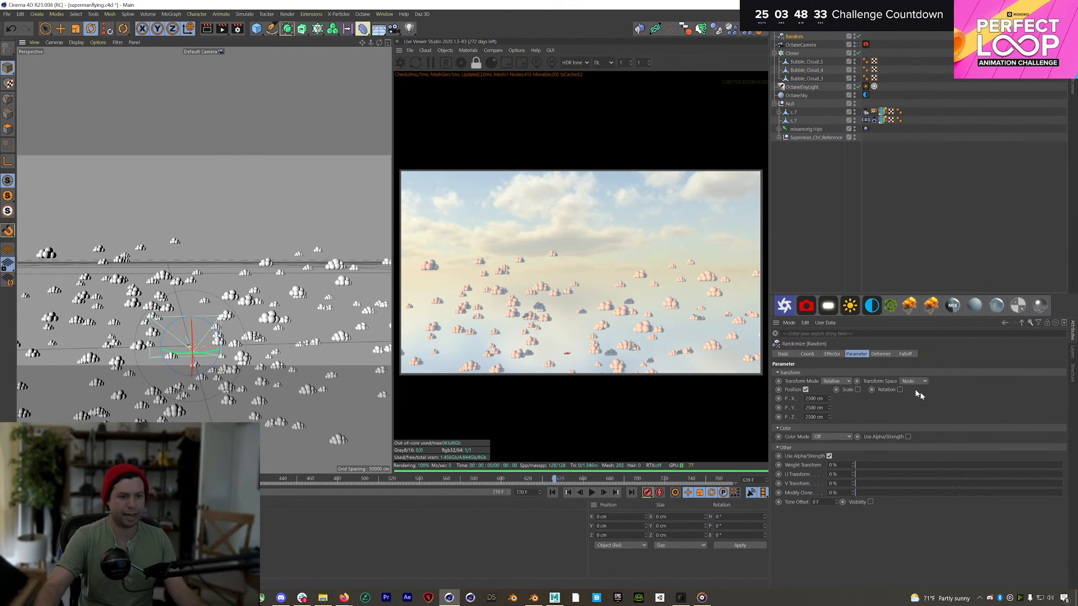
left_click(901, 390)
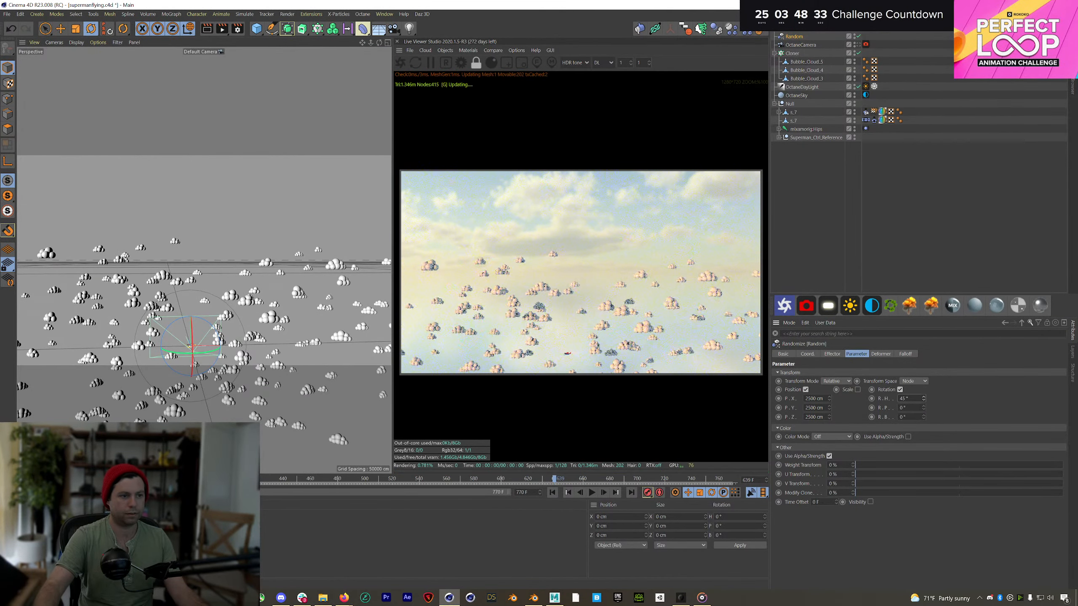
double_click(907, 398)
type("360")
key("Return")
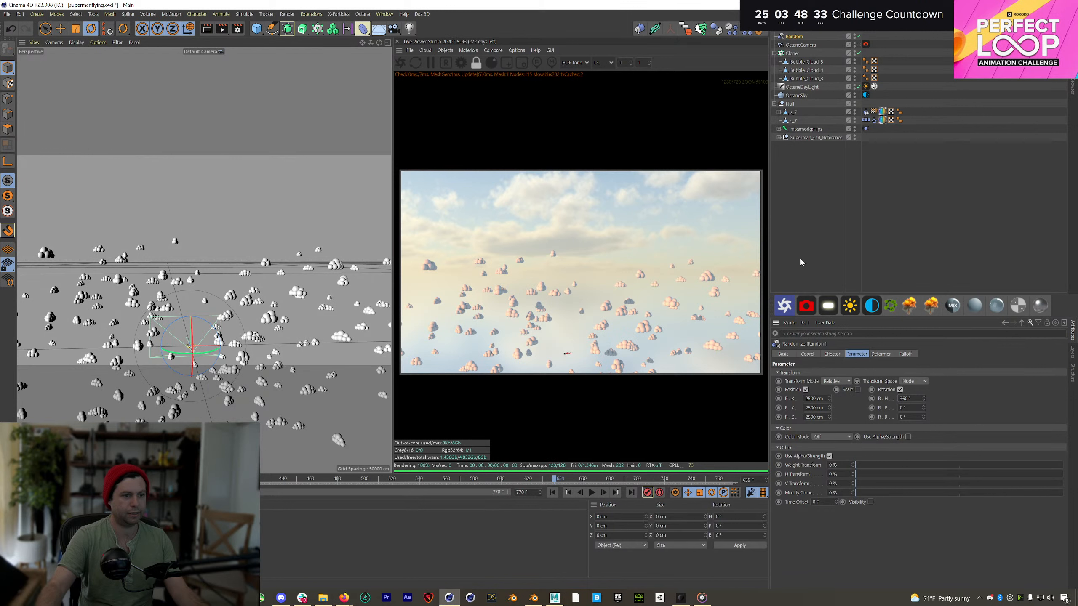
Step: Reduce the Random effector's heading variation to 50°
left_click_drag(914, 399, 851, 389)
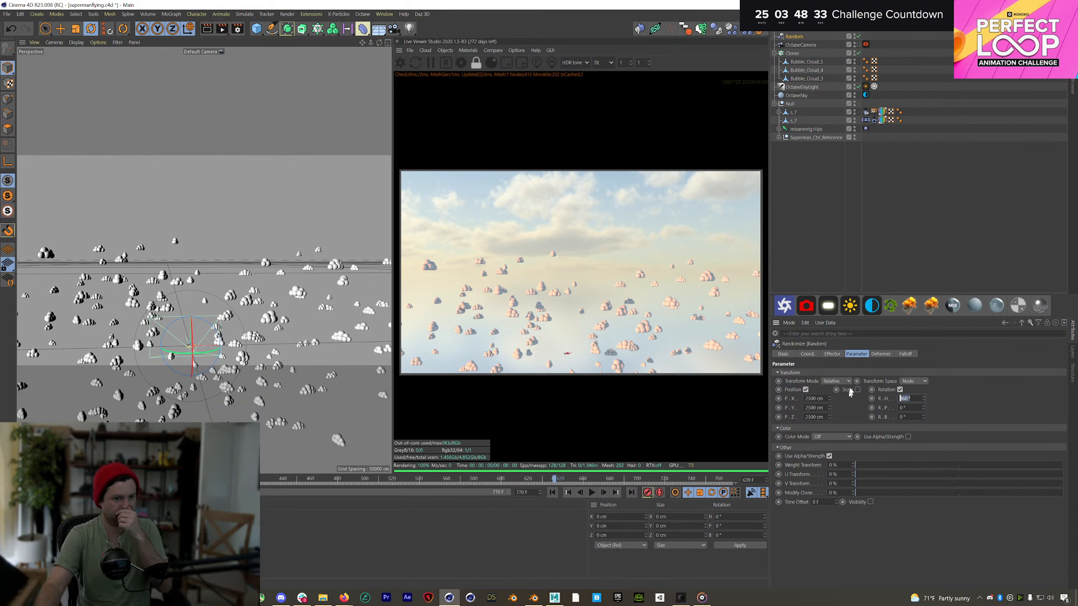
type("50")
key("Return")
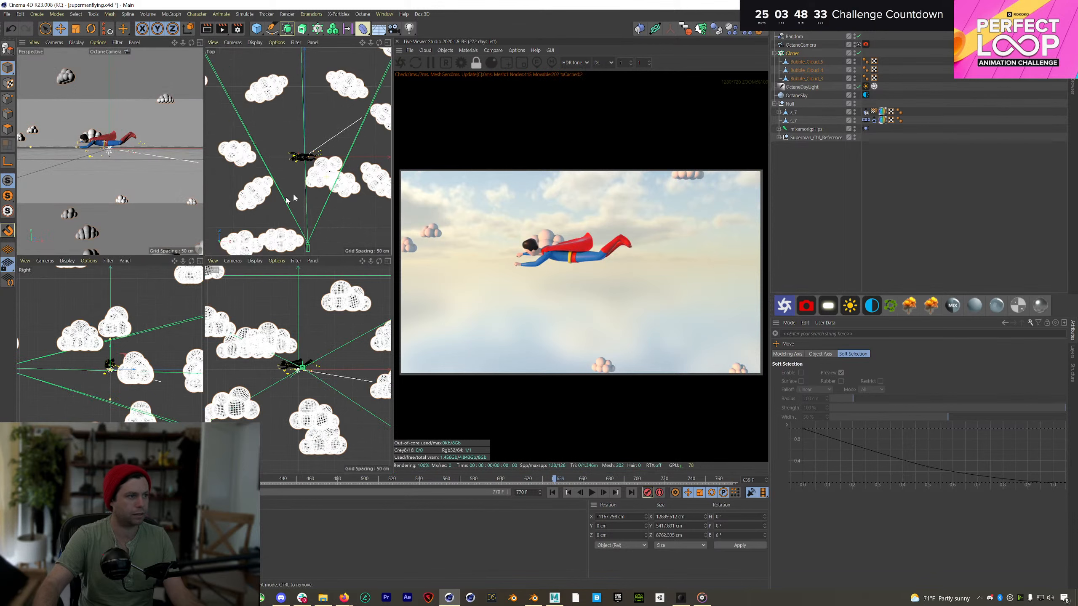
Step: Shift the cloud Cloner sideways around Superman in the top view
scroll(234, 217, "down", 3)
left_click_drag(342, 185, 317, 179)
left_click_drag(318, 178, 355, 178)
Step: Enable scale variation in the Random effector, with uniform and absolute scale on and a scale of 5
left_click(794, 37)
left_click(877, 390)
left_click(877, 407)
double_click(883, 399)
type("5")
key("Return")
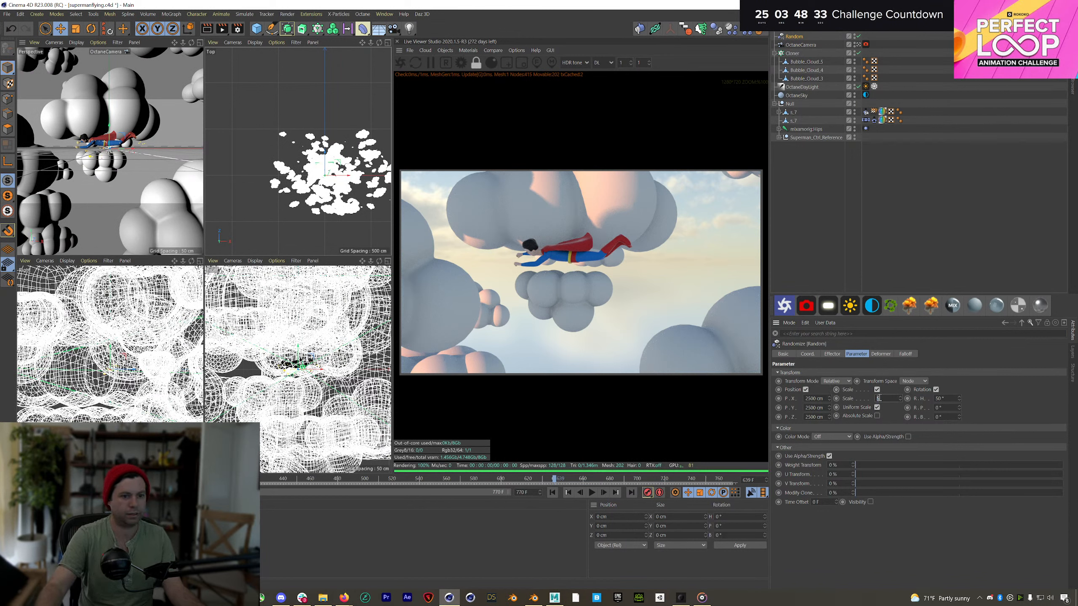
left_click(877, 416)
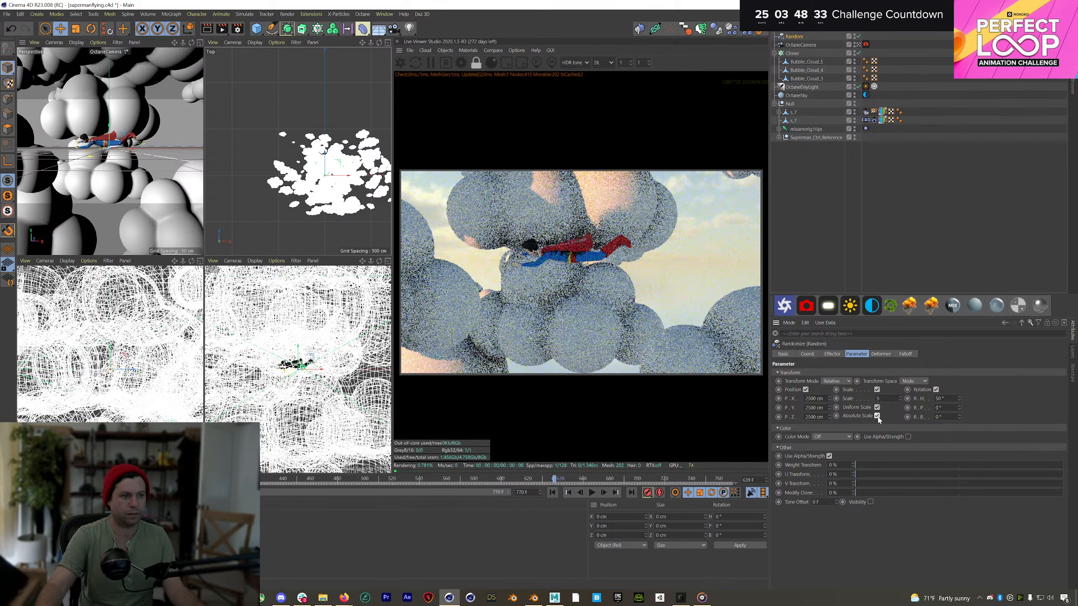
Step: Disable absolute scale in the Random effector and set its scale variation to 2
left_click(876, 416)
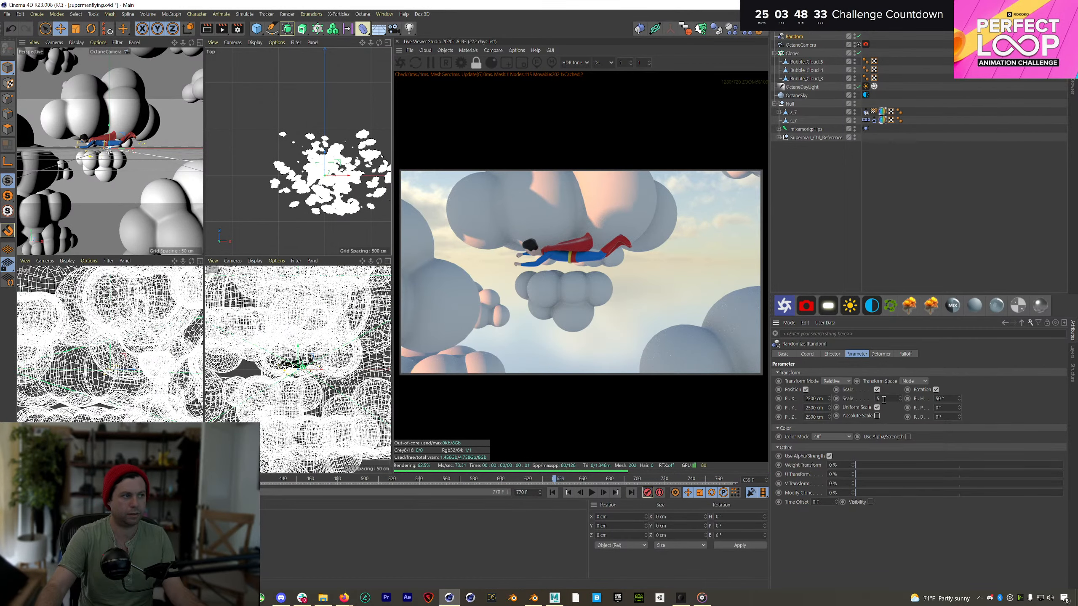
type("2")
key("Return")
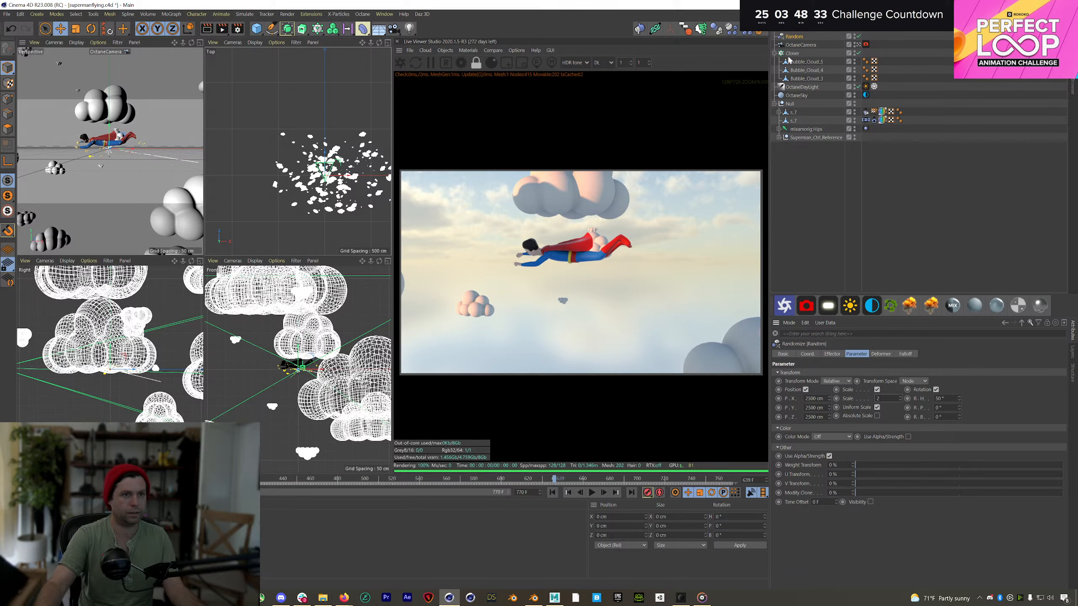
Step: Duplicate the cloud Cloner alongside the original in the top view, adjust their spacing and collapse both Cloners together in the object hierarchy
left_click_drag(326, 153, 433, 171)
left_click(312, 152)
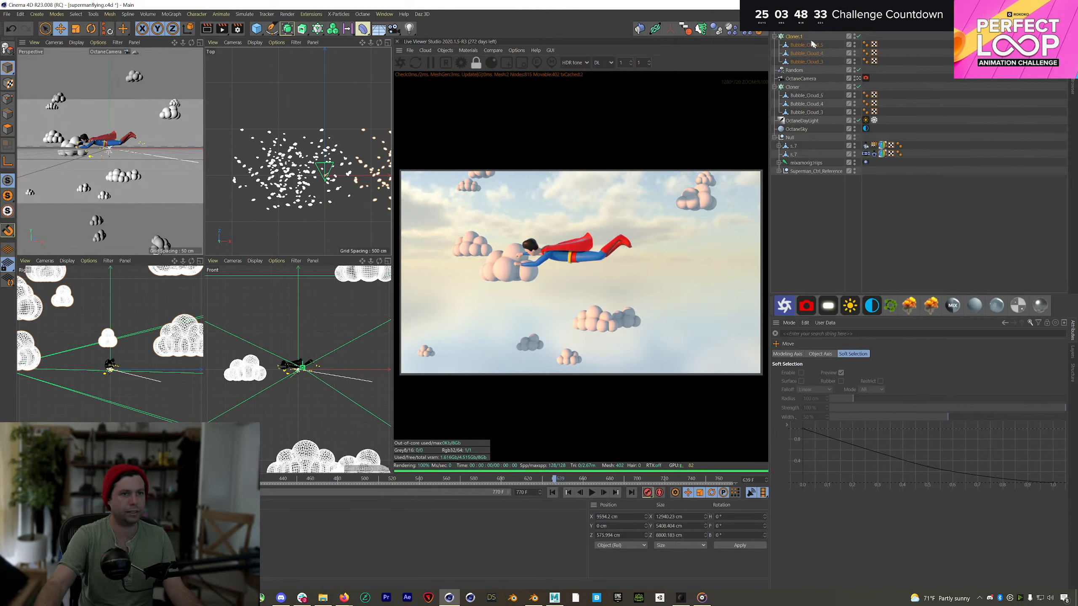
left_click(798, 37)
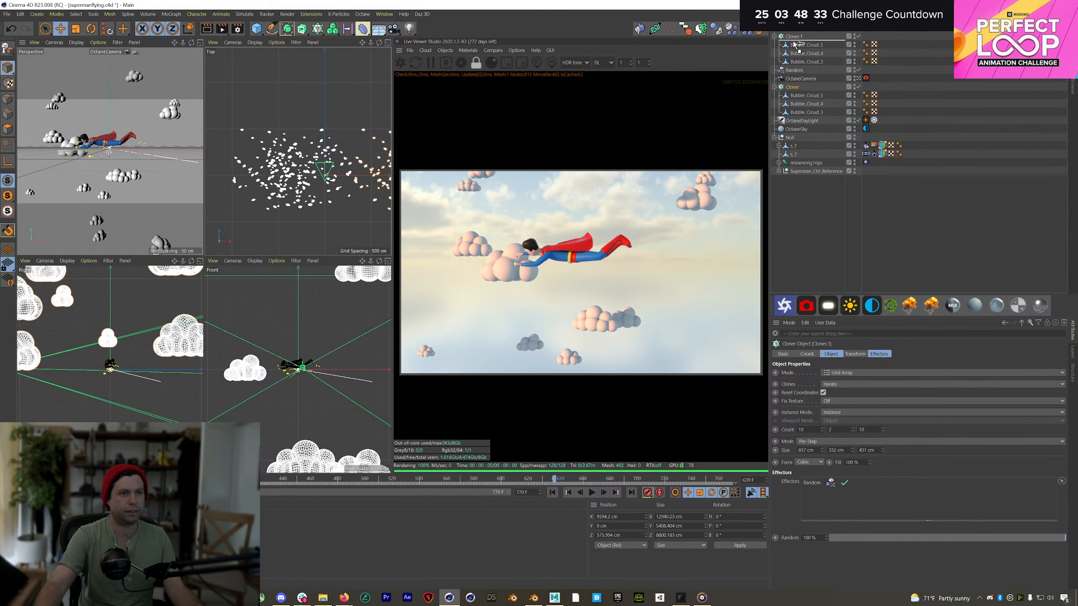
left_click_drag(799, 44, 792, 40)
left_click(774, 70)
left_click(775, 36)
left_click_drag(312, 171, 290, 170)
Step: At frame 251, shift both cloud Cloners along X to about -6294 cm and keyframe their position
left_click_drag(554, 479, 25, 479)
left_click(796, 46, "shift")
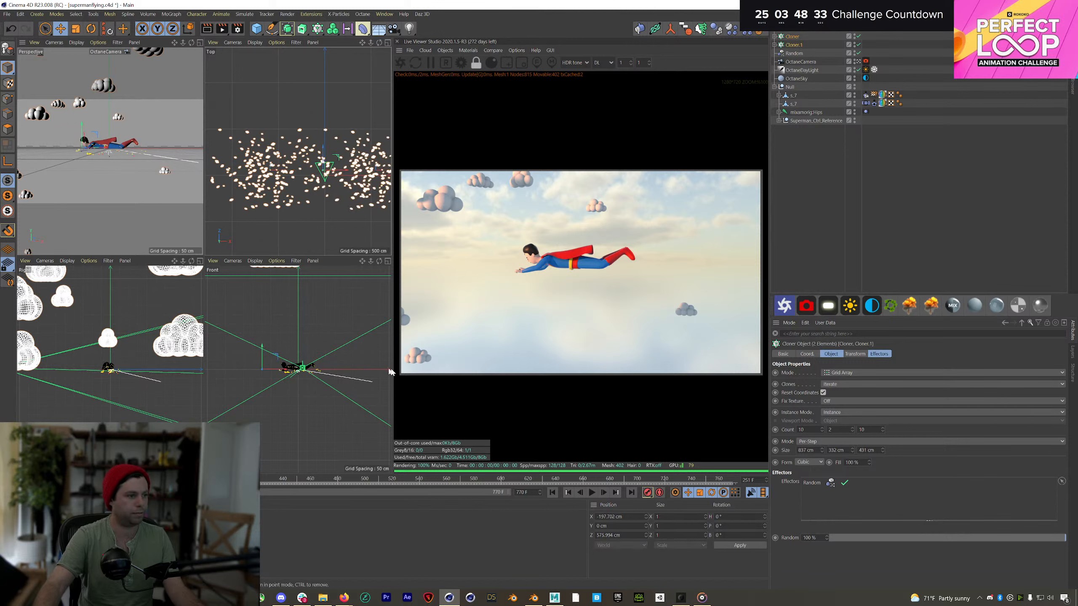
left_click_drag(344, 171, 258, 182)
left_click(648, 492)
Step: At the last frame, shift both cloud Cloners across Superman in the positive X direction and keyframe their position
left_click_drag(26, 479, 733, 479)
left_click_drag(259, 171, 384, 171)
left_click(647, 493)
Step: Play the animation in an enlarged perspective view to check how the clouds pass Superman
left_click(552, 493)
middle_click(119, 127)
left_click(592, 492)
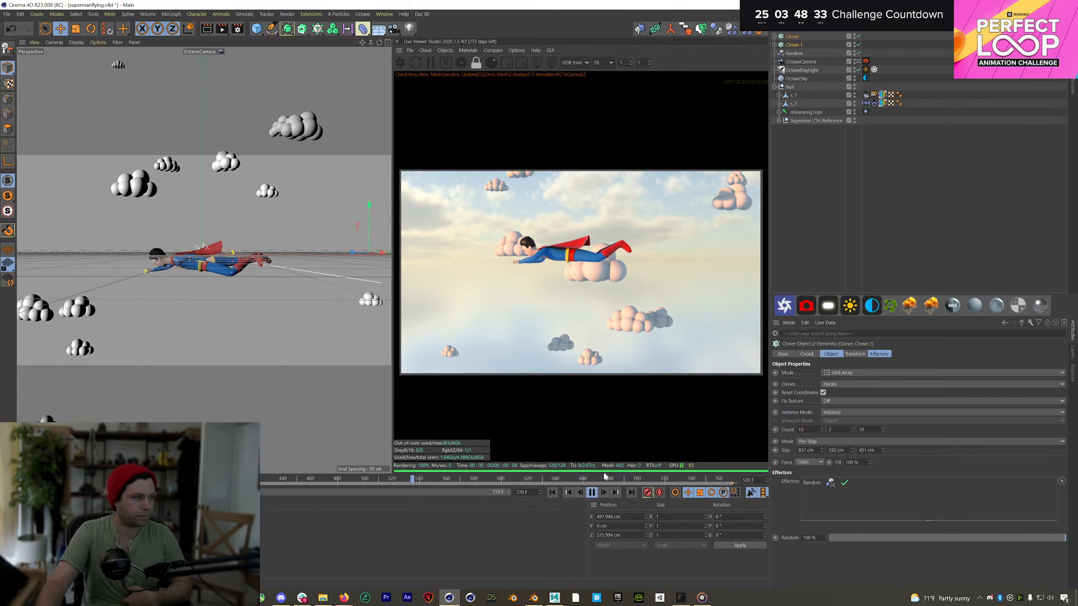
left_click(593, 496)
left_click(553, 493)
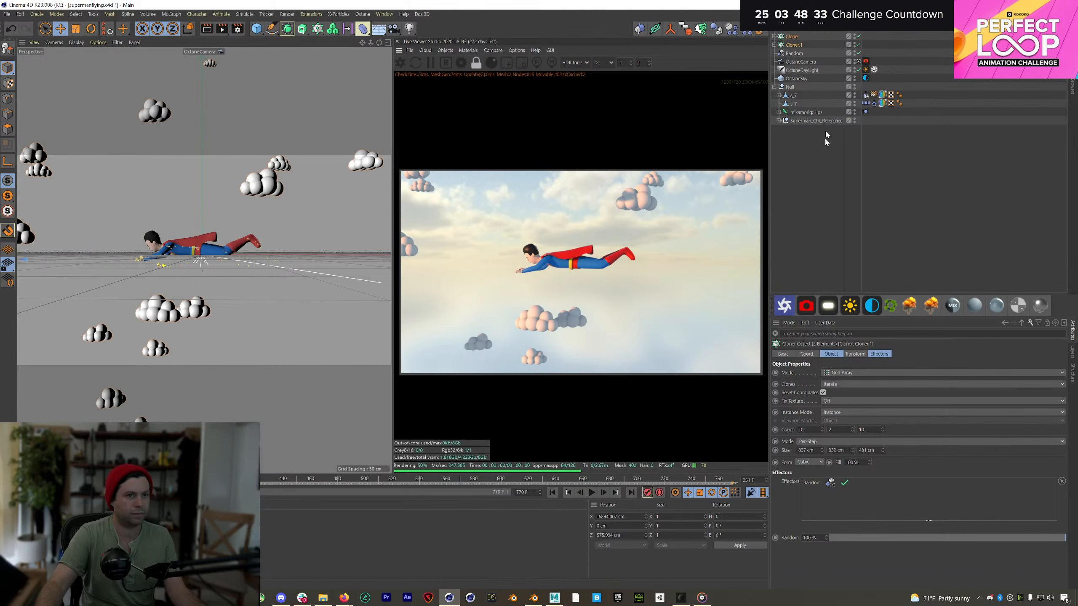
Step: Create a Motion Camera based on the OctaneCamera, transfer the Octane camera tag to it and look through it
left_click(825, 136)
left_click(803, 62)
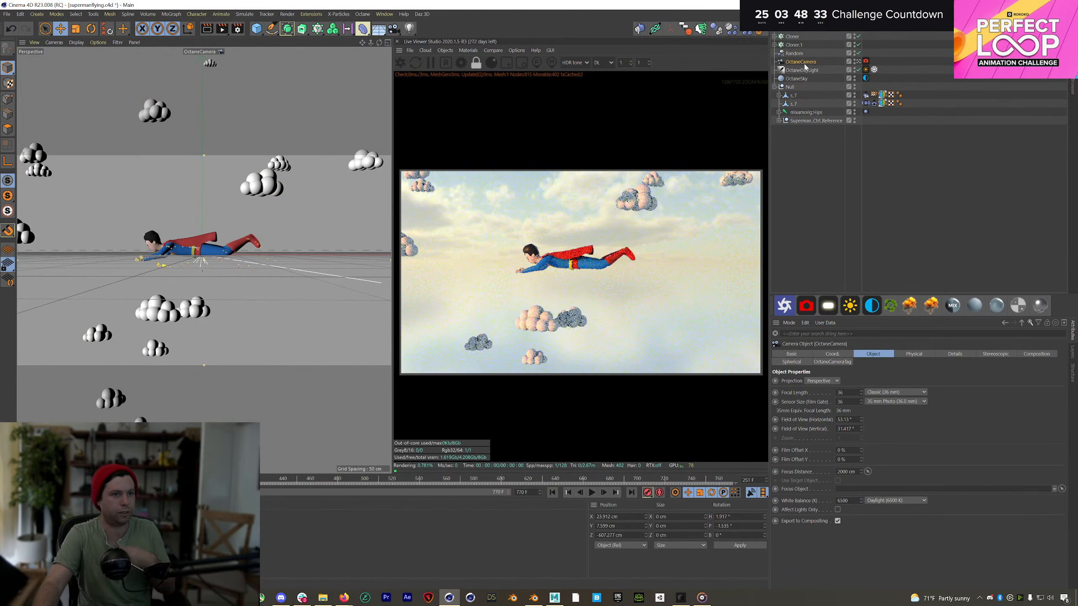
left_click(37, 14)
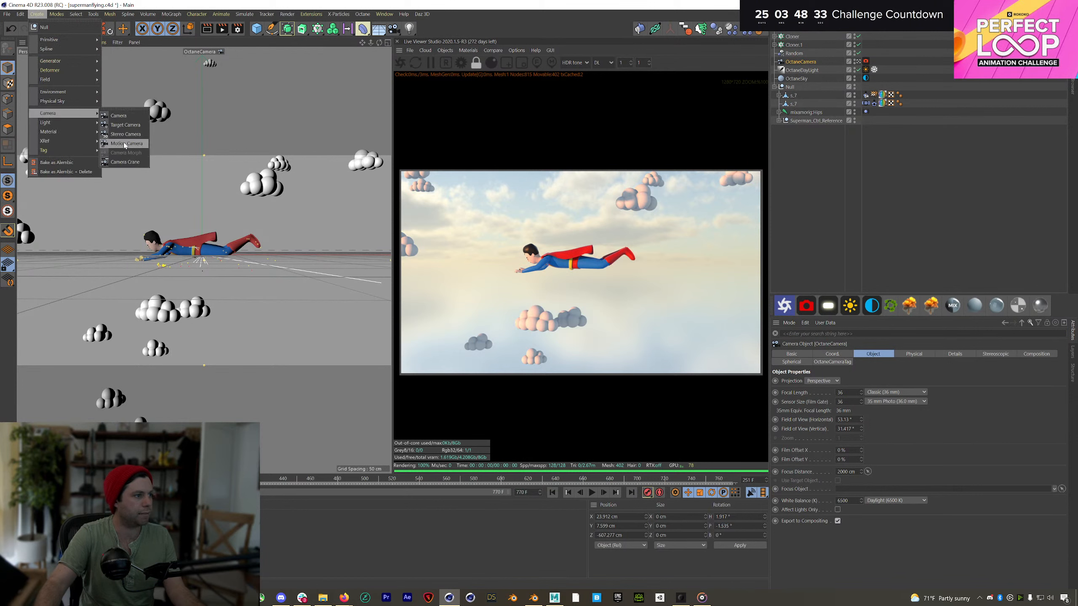
left_click(123, 143)
left_click_drag(866, 79, 861, 47)
left_click(864, 45)
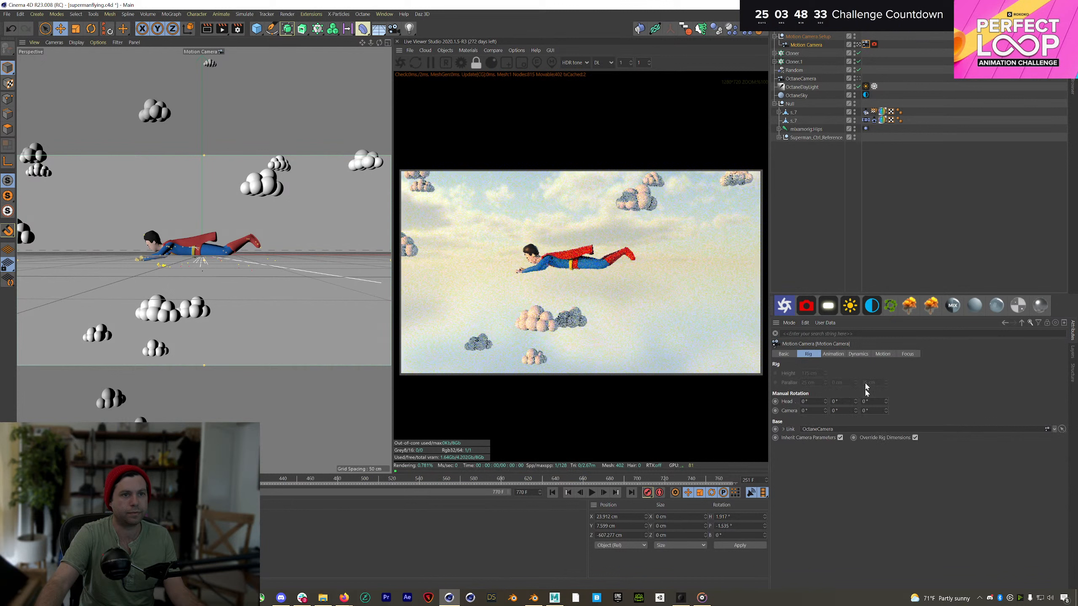
Step: Apply the SteadyCam 1 motion preset to the Motion Camera
left_click(899, 354)
left_click(891, 354)
left_click(816, 373)
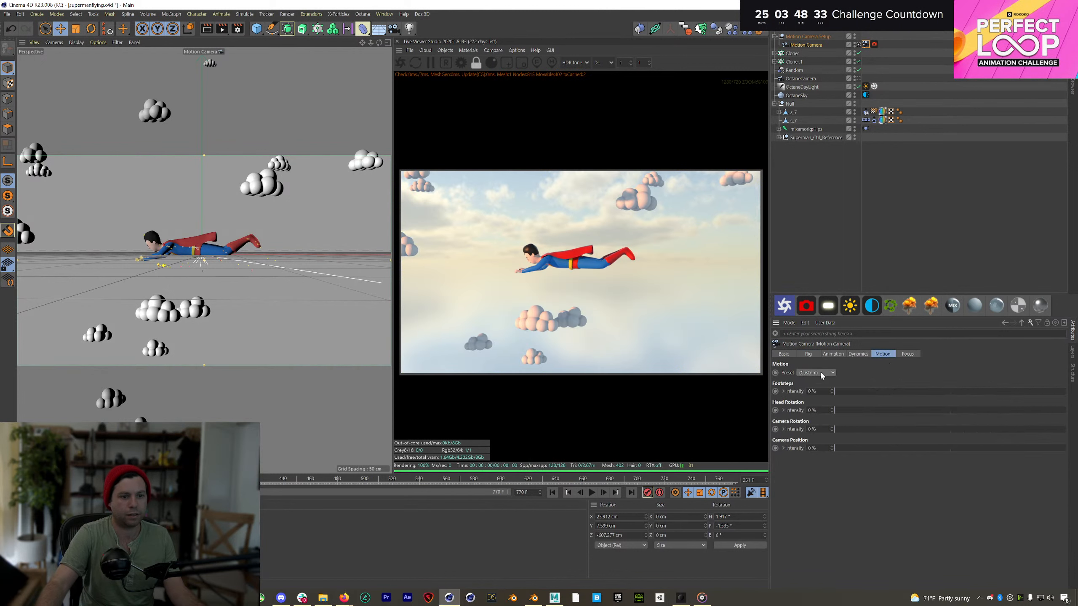
left_click(819, 400)
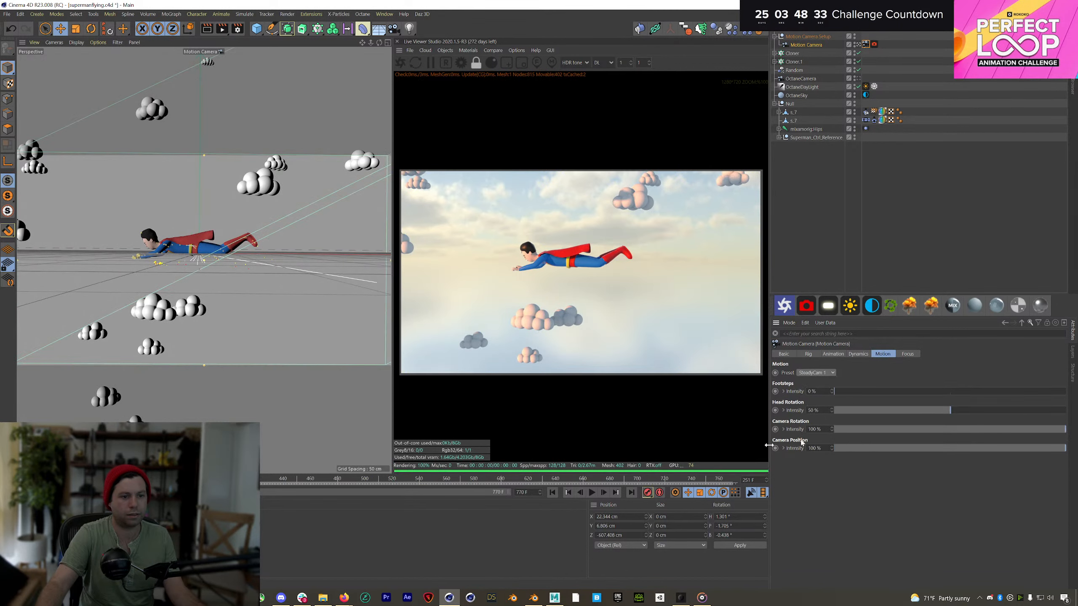
Step: Place the original OctaneCamera above the Motion Camera setup and hide it in the editor and renderer
left_click(591, 493)
left_click_drag(800, 79, 800, 33)
left_click(854, 35, "alt")
left_click(855, 36, "alt")
Step: Turn off the display of the world axis and world grid in the perspective view
left_click(118, 43)
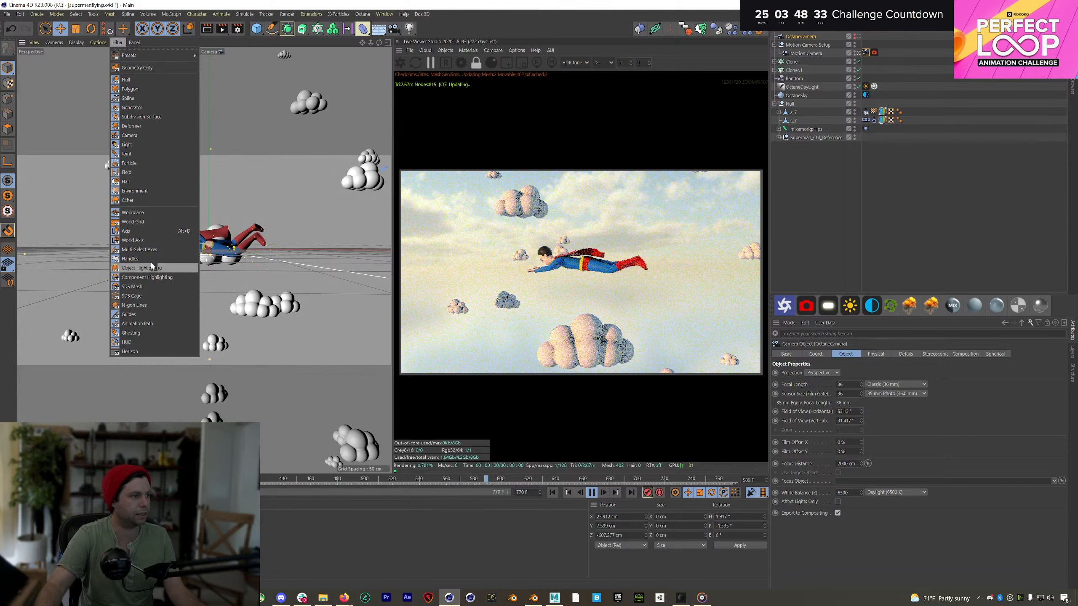
left_click(154, 244)
left_click(117, 42)
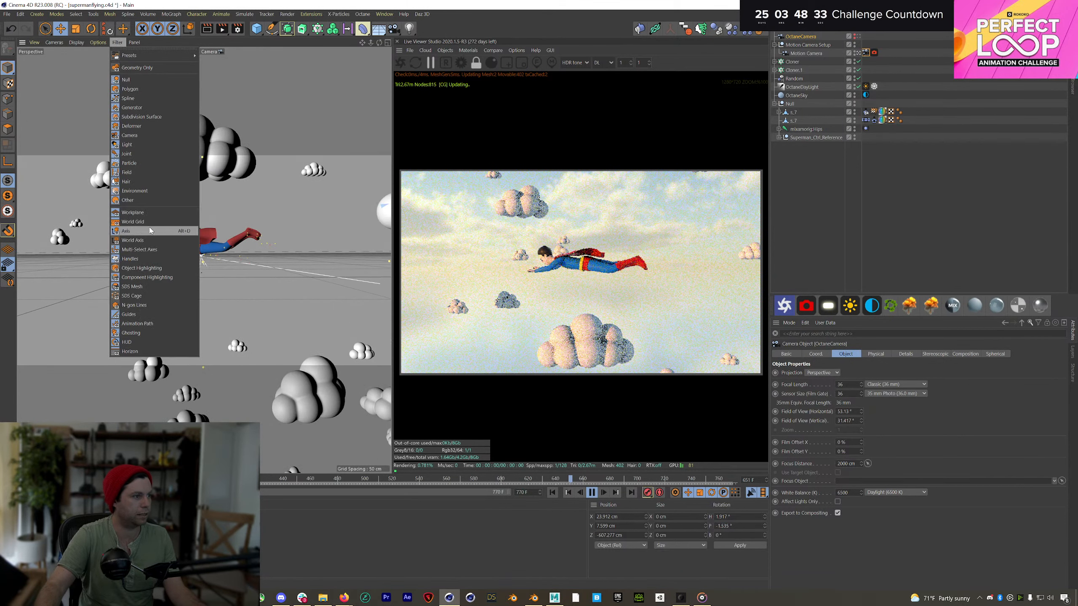
left_click(149, 222)
left_click(591, 492)
Step: At frame 554, raise both Cloners to about Y 105 cm to clear the camera, keyframe them and play the result
left_click(793, 62)
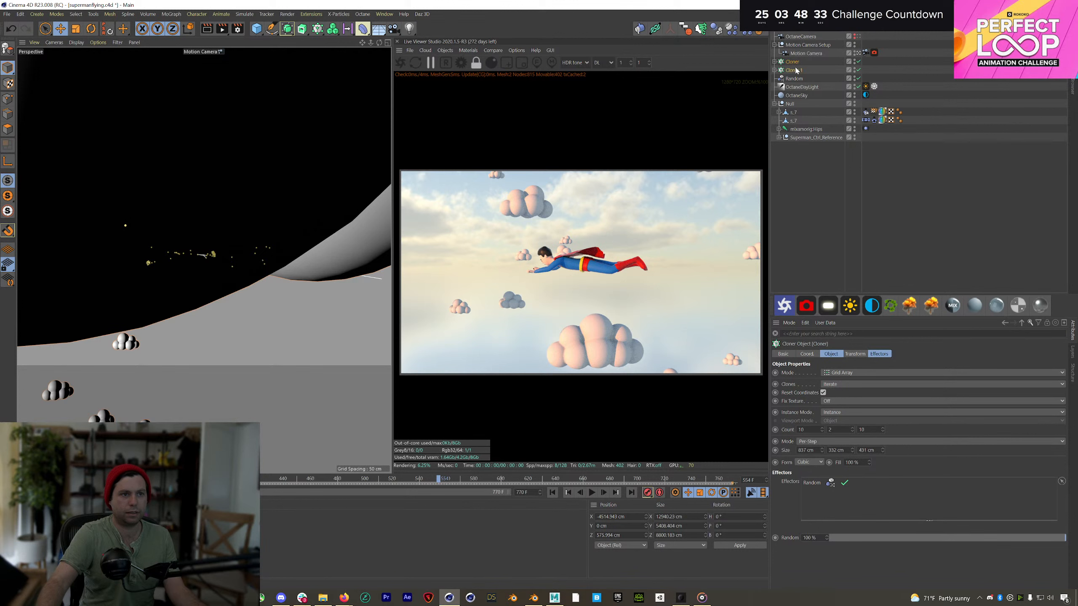
left_click(796, 70, "shift")
key("e")
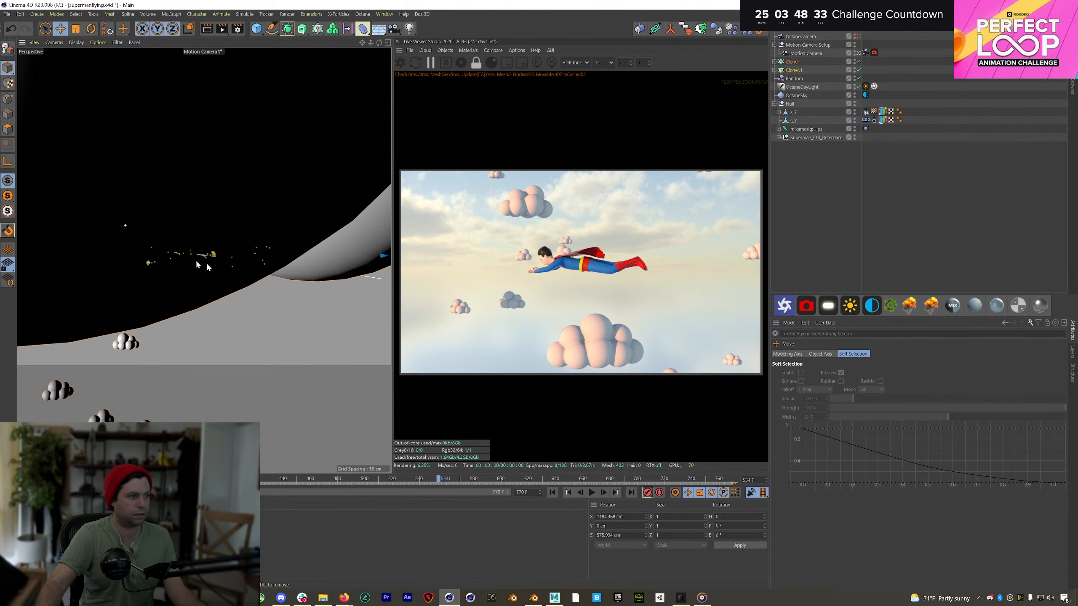
left_click_drag(357, 267, 419, 280)
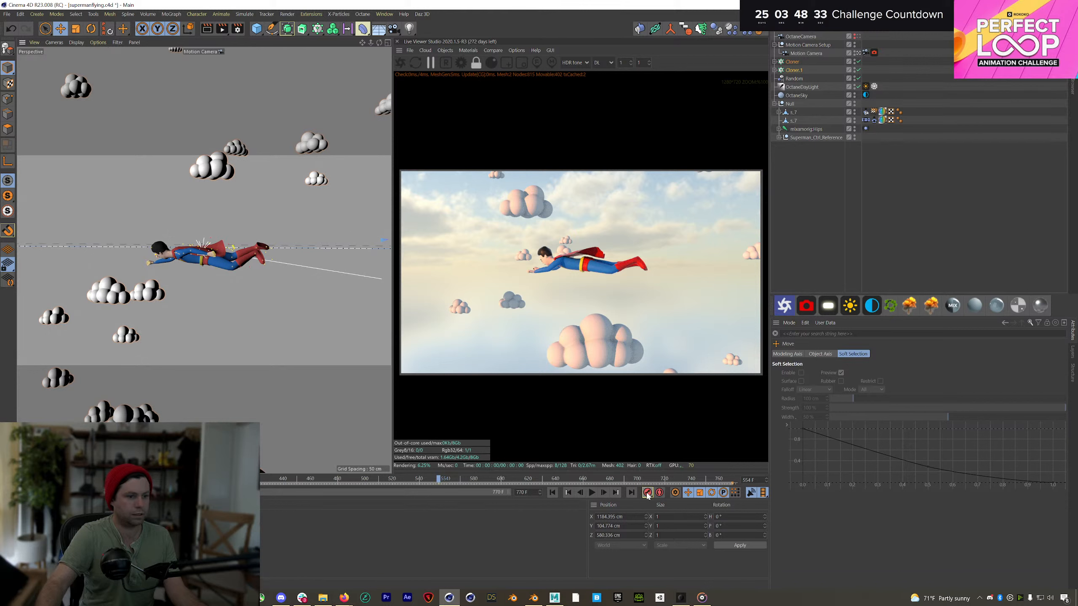
left_click(591, 492)
left_click(591, 492)
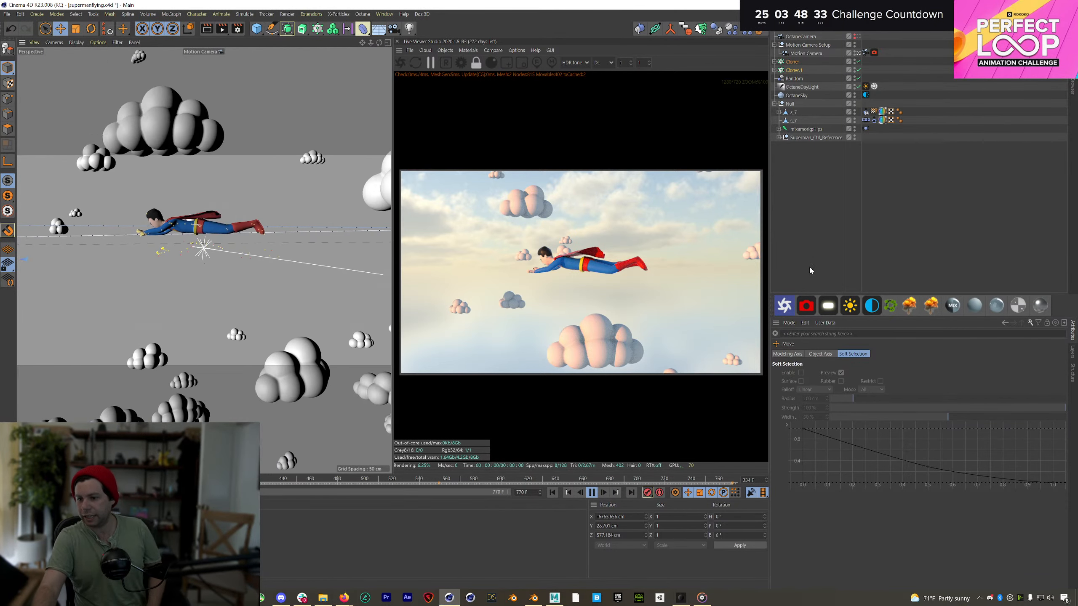
Step: Set the Motion Camera's Octane depth-of-field aperture to about 3.19 cm and preview the animation
left_click(873, 52)
left_click(591, 492)
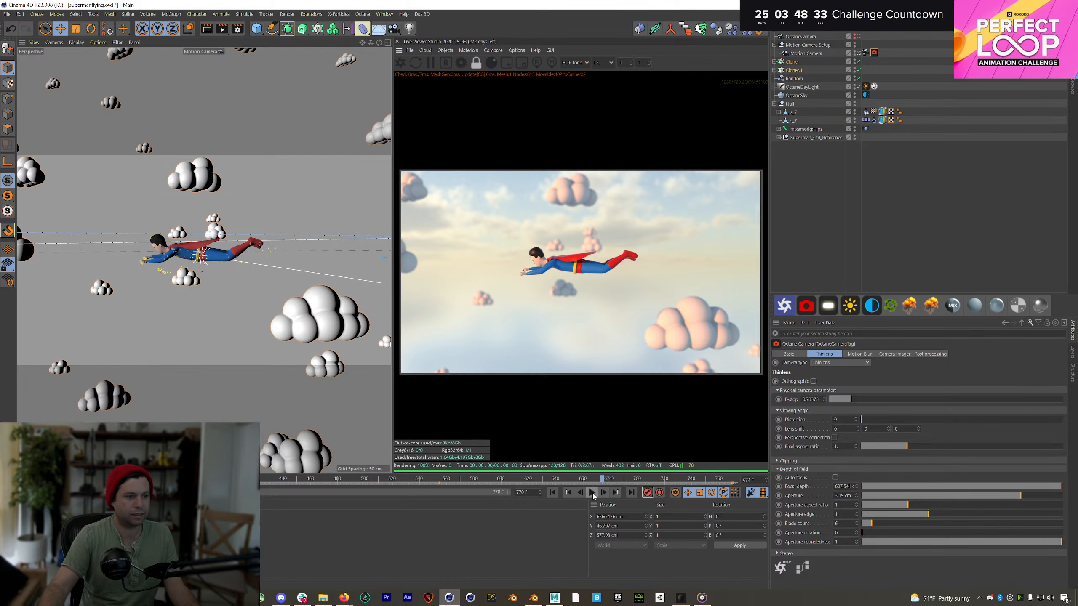
left_click(592, 493)
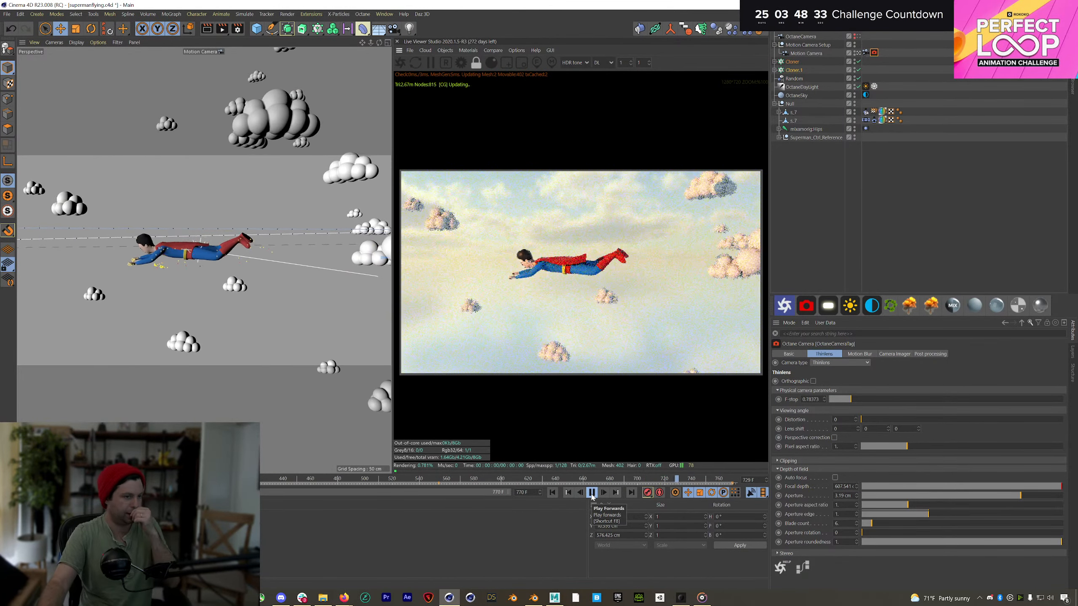
left_click(592, 493)
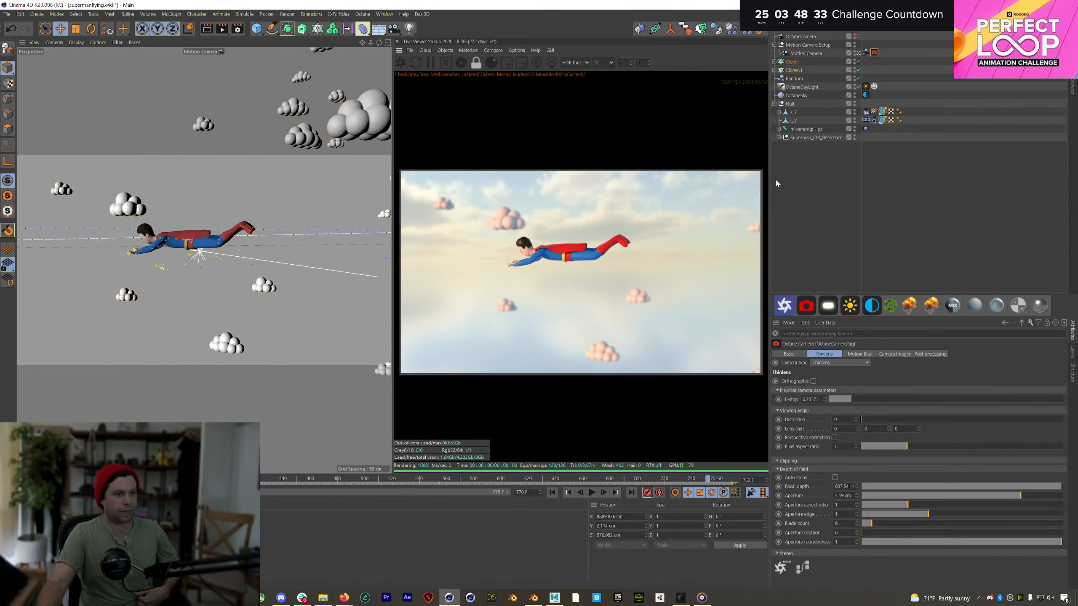
Step: Set the OctaneSky environment's RotX to about 0.1397 and keyframe it at frame 251
left_click(866, 95)
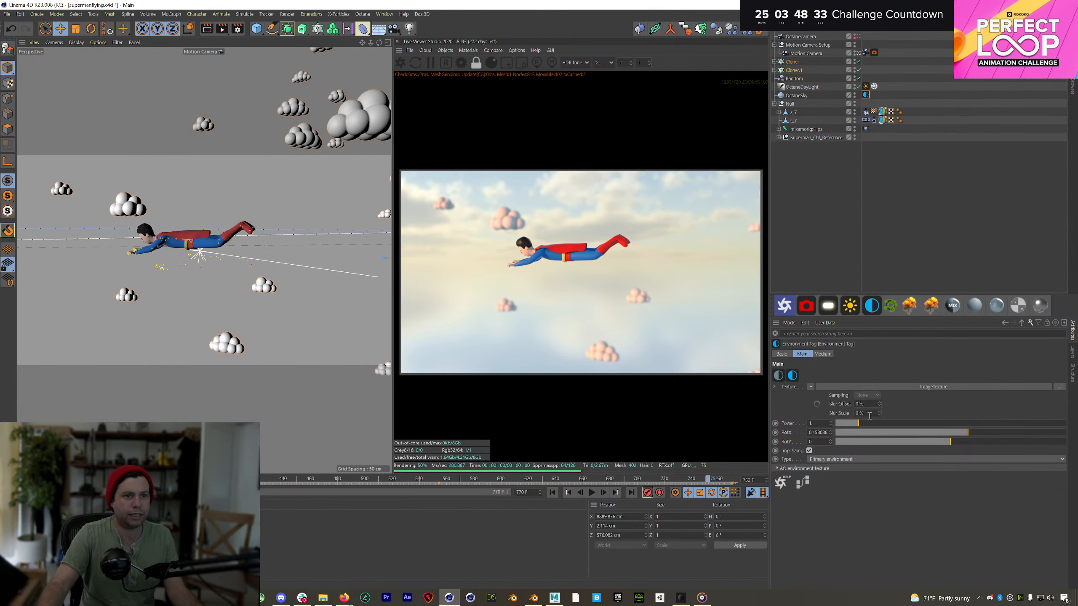
left_click(969, 432)
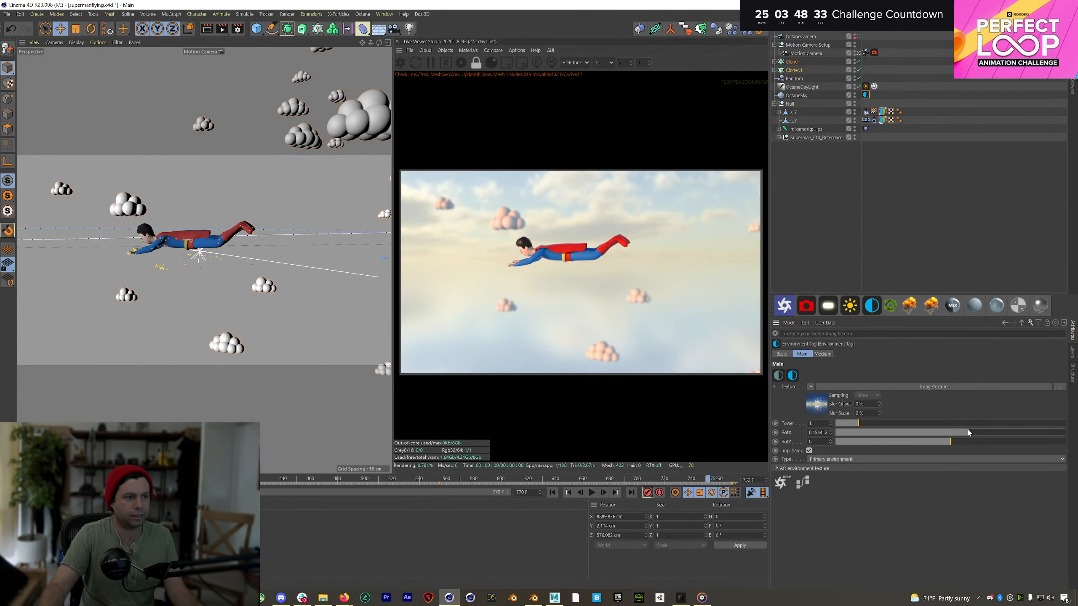
left_click_drag(969, 432, 966, 433)
left_click(551, 493)
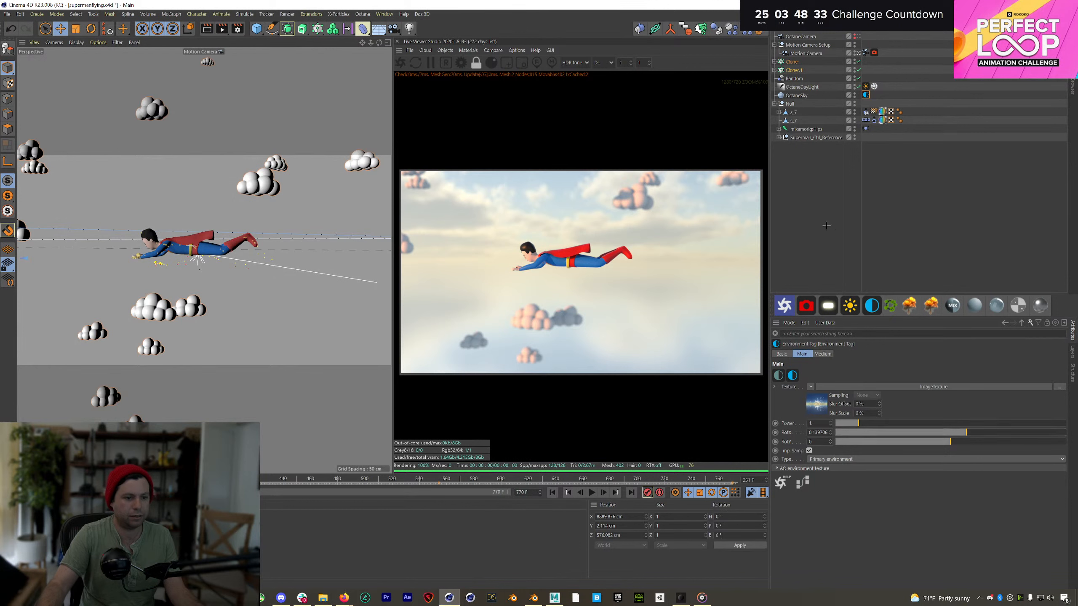
left_click(864, 183)
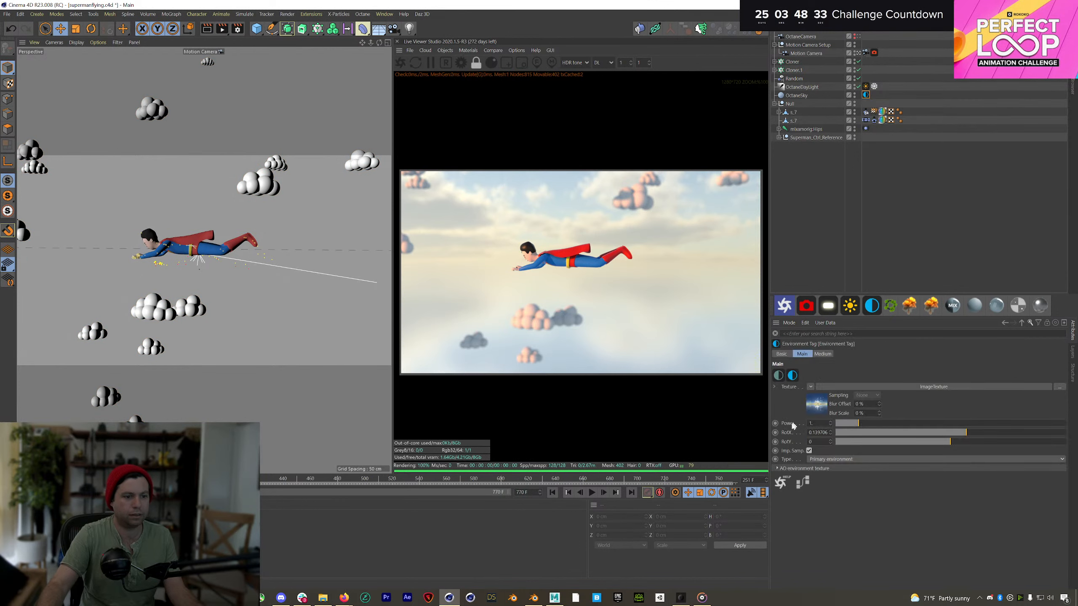
left_click(776, 433)
Step: Set the sky's RotX to 0.125 at frame 770 and keyframe it
left_click_drag(718, 479, 734, 480)
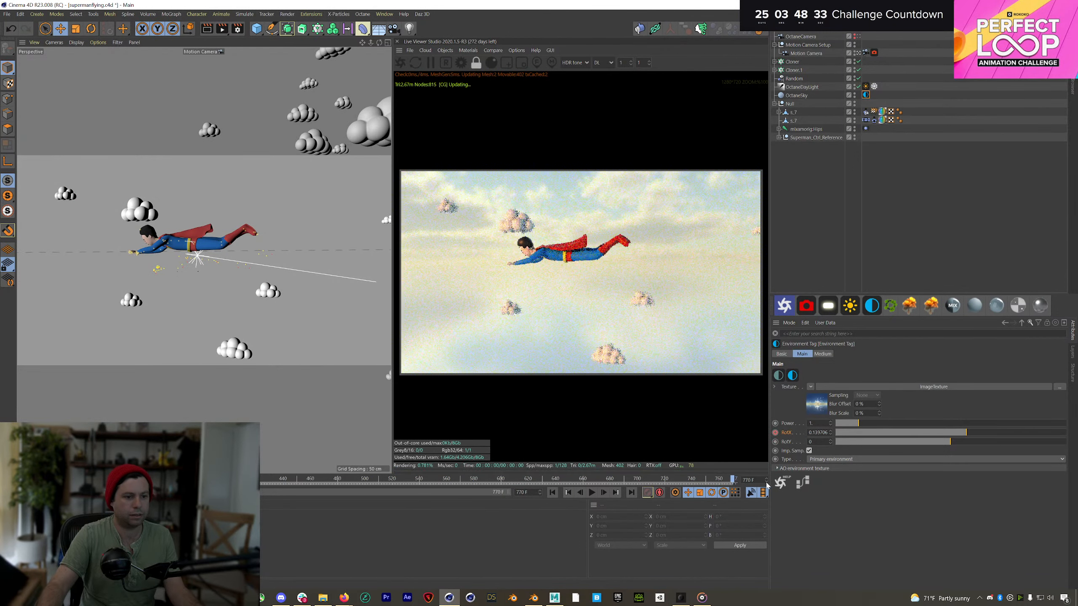
left_click_drag(966, 435, 965, 435)
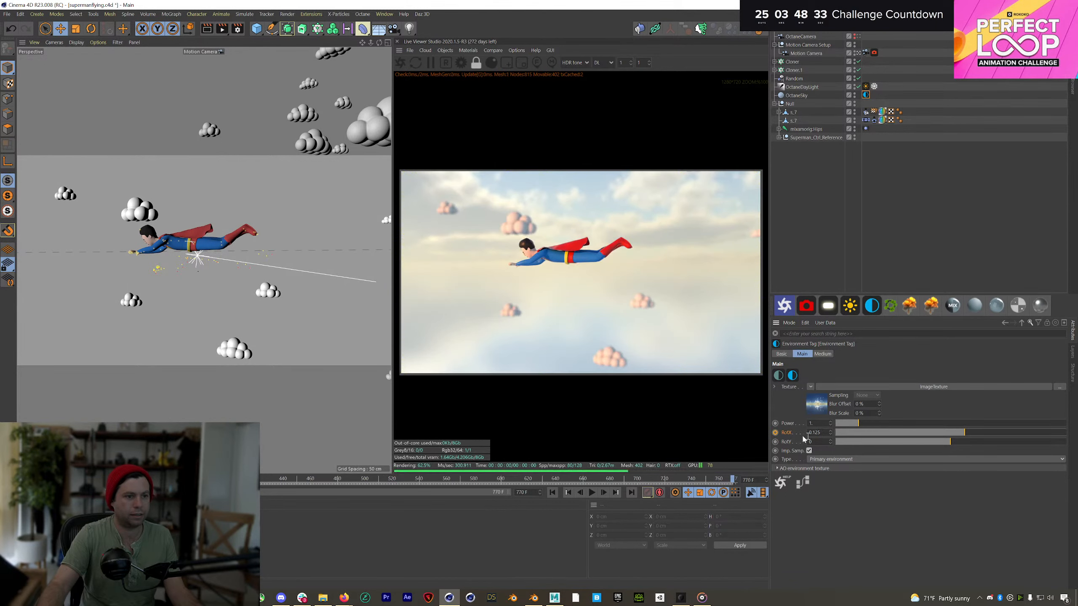
left_click(775, 434)
Step: Change the sky rotation keyframes to linear interpolation
right_click(733, 483)
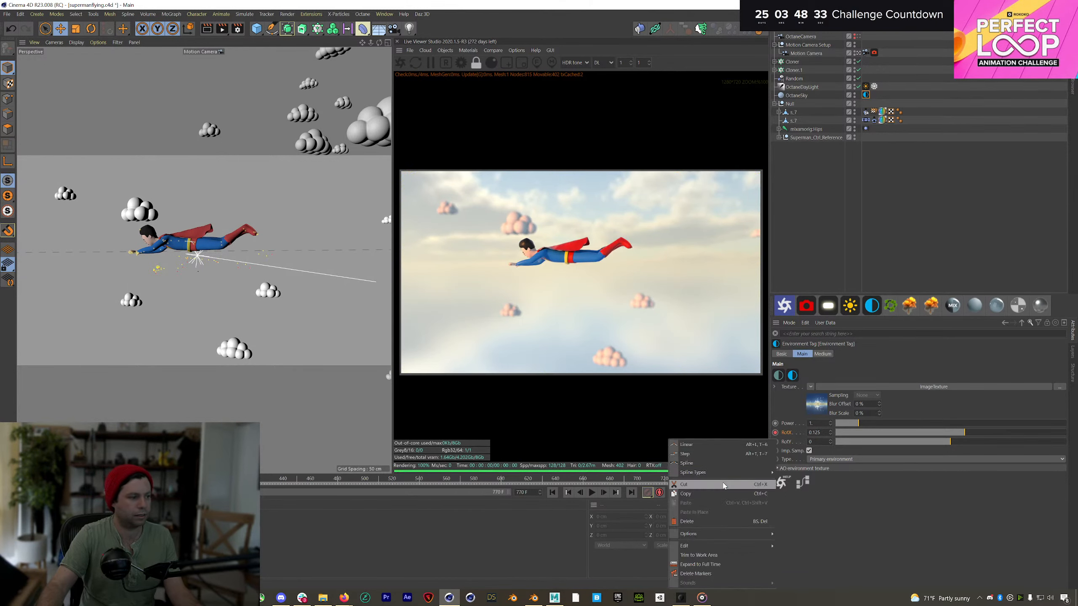
left_click(725, 444)
right_click(716, 482)
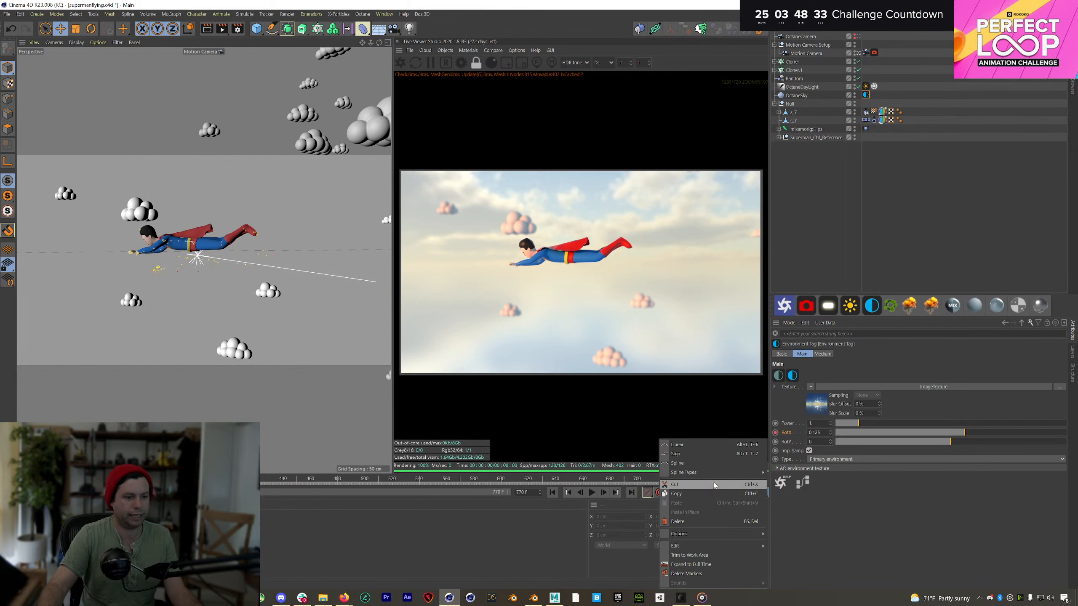
left_click(713, 445)
Step: Play the animation to check the slow sky rotation behind Superman
left_click(592, 492)
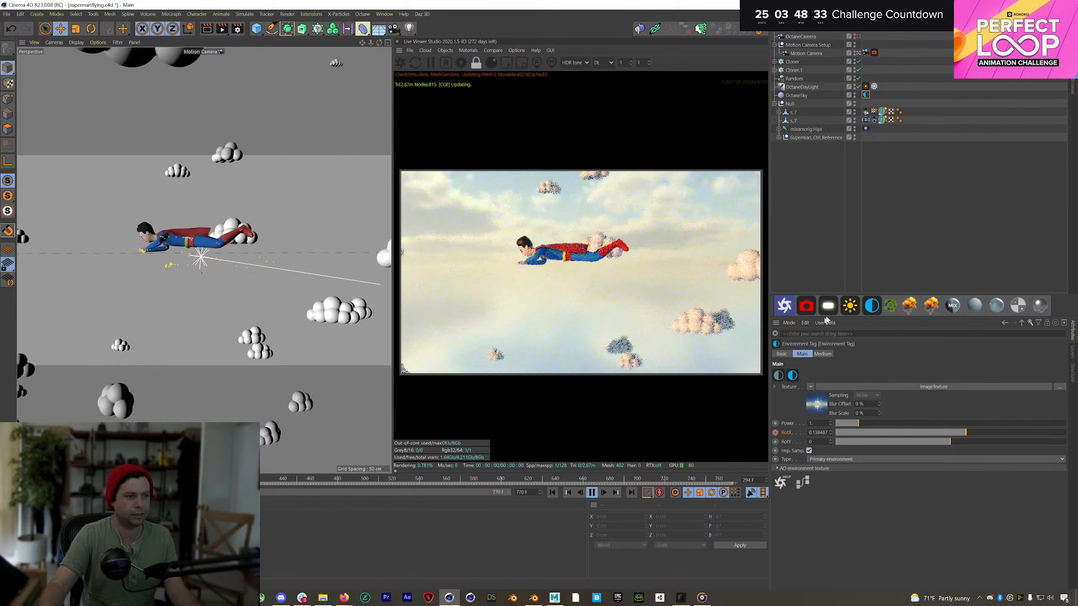
left_click(871, 245)
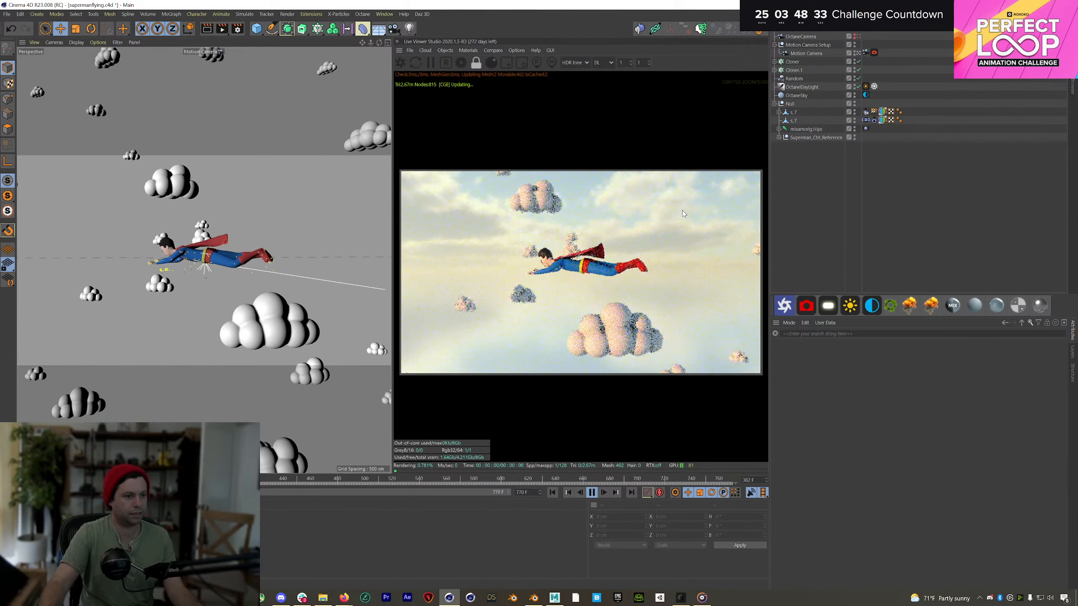
left_click(592, 492)
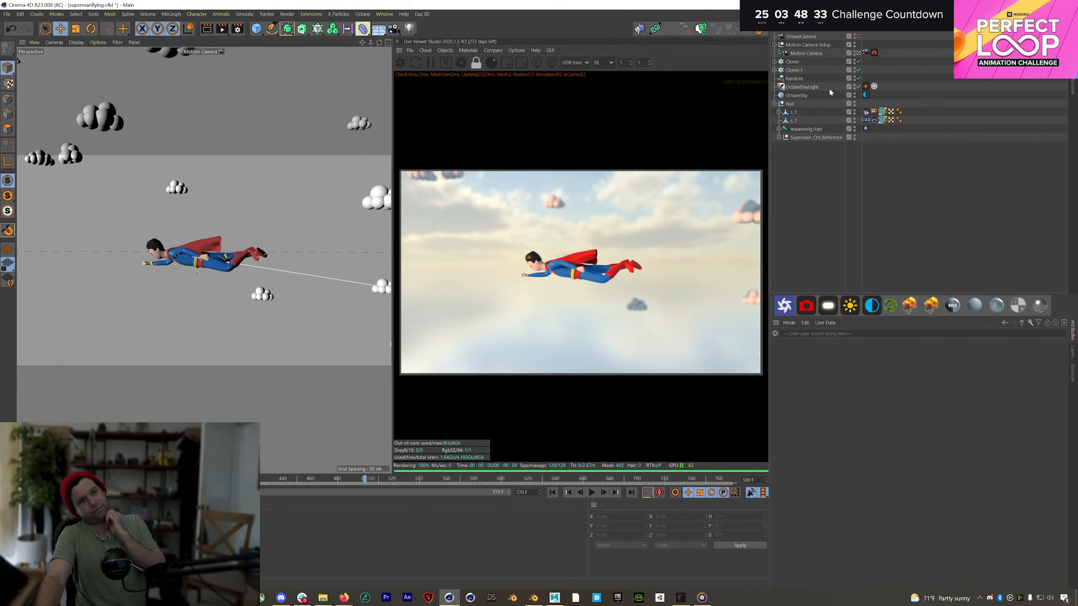
Step: Set the OctaneSky environment's RotY to about -0.0588 and preview the animation from the start
left_click(866, 95)
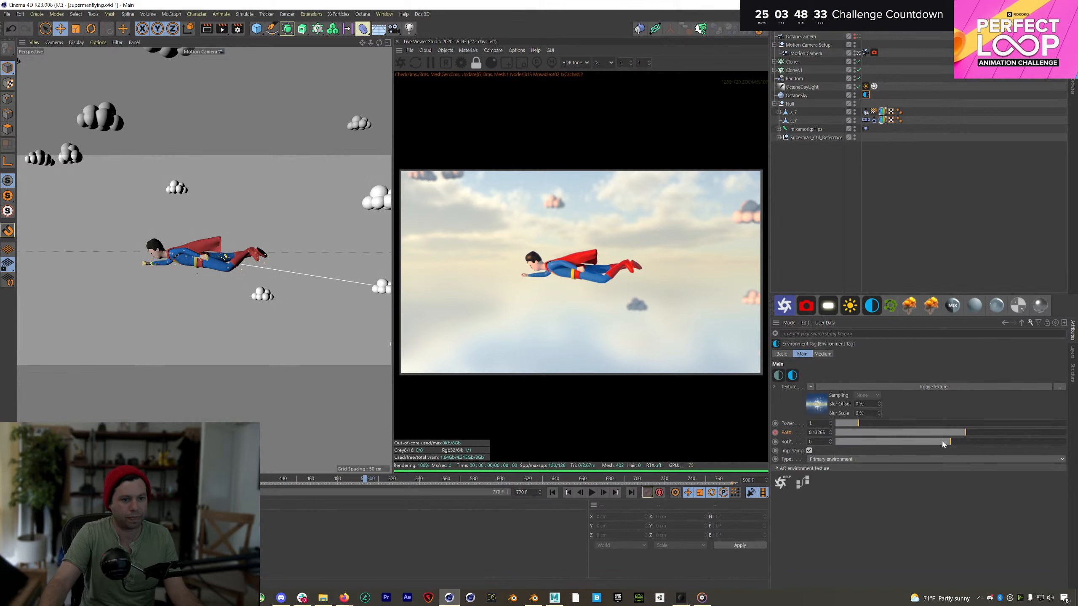
left_click_drag(950, 442, 943, 444)
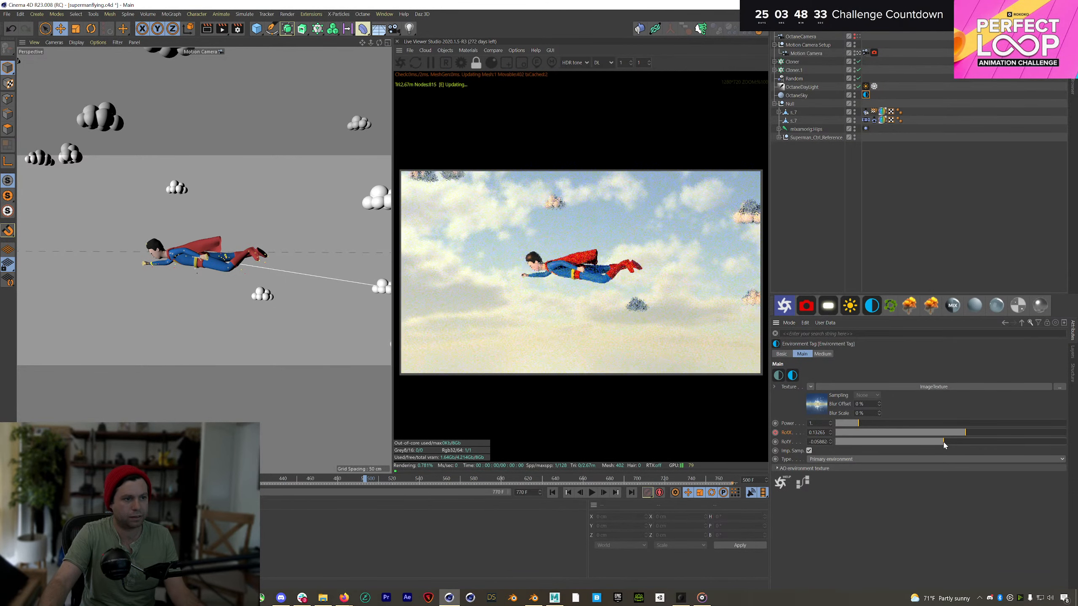
left_click(552, 492)
left_click(591, 492)
left_click(591, 493)
left_click(902, 158)
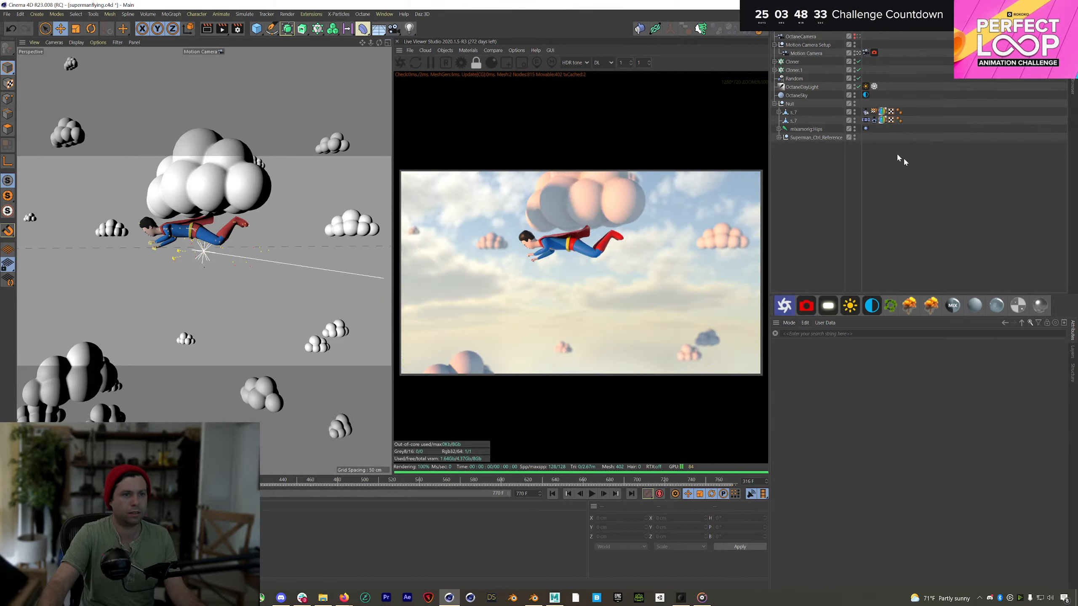
Step: Select Cloner and Cloner.1 with their keyframes, check the cloud movement along the timeline and record a keyframe for both
left_click(793, 62)
left_click(794, 70, "ctrl")
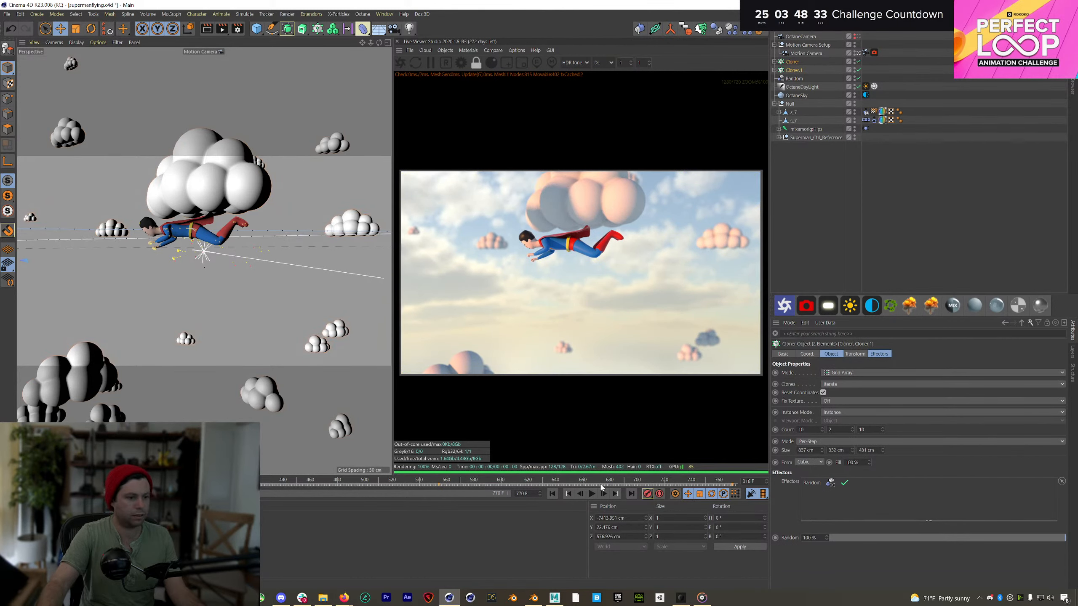
left_click(641, 486)
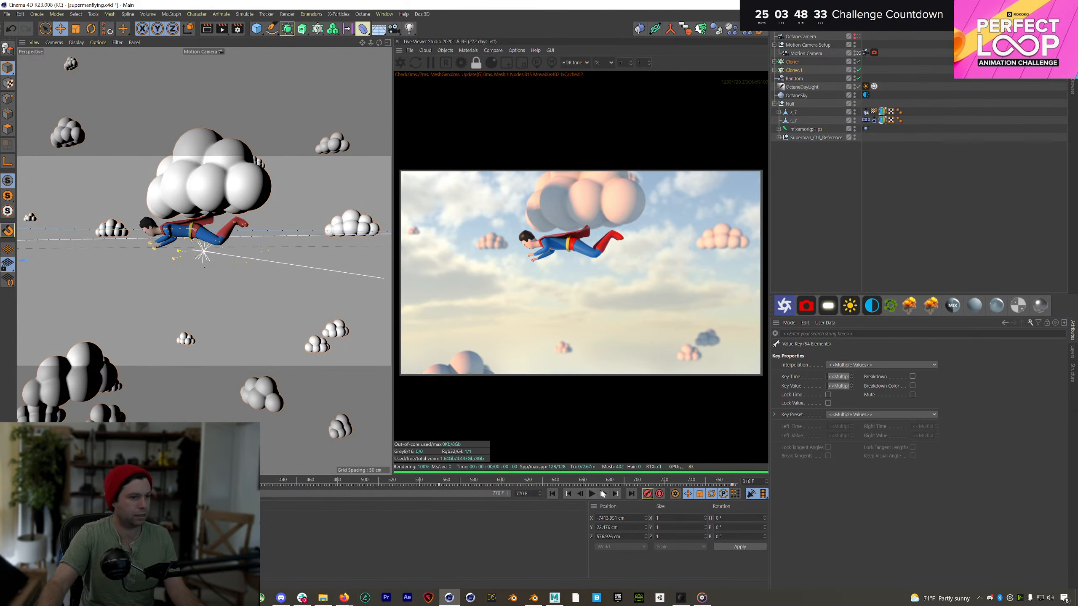
mouse_move(115, 482)
left_mouse_down()
mouse_move(101, 482)
mouse_move(110, 482)
left_mouse_up()
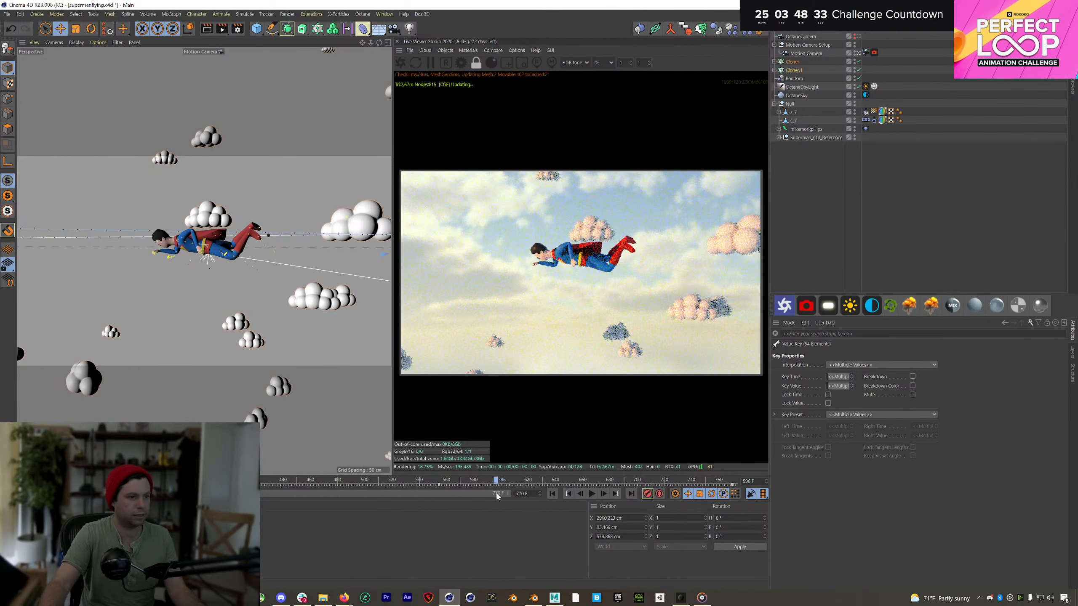
left_click(647, 493)
left_click(649, 494)
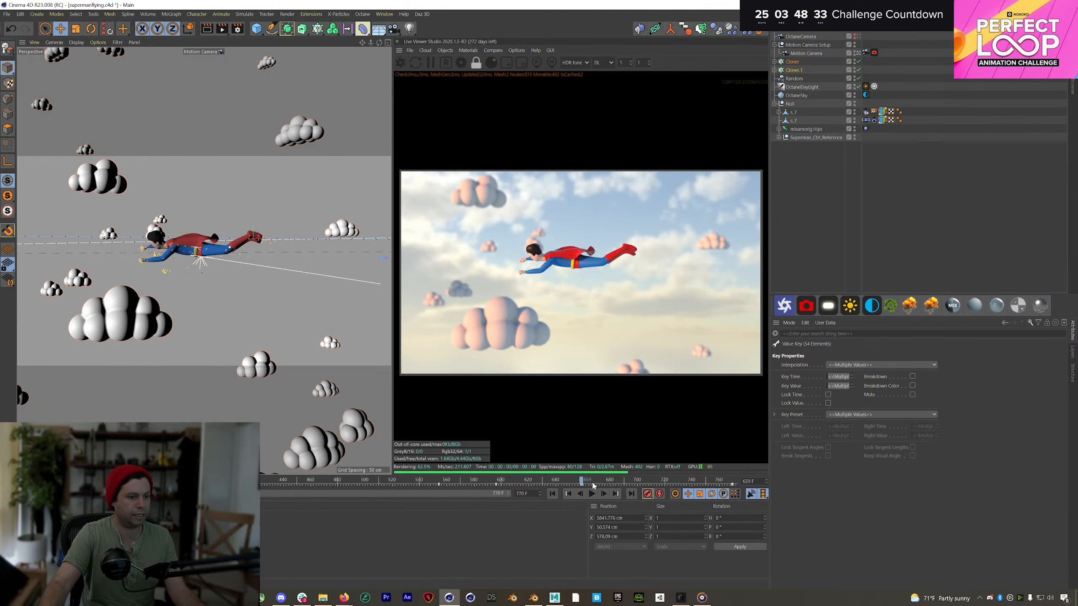
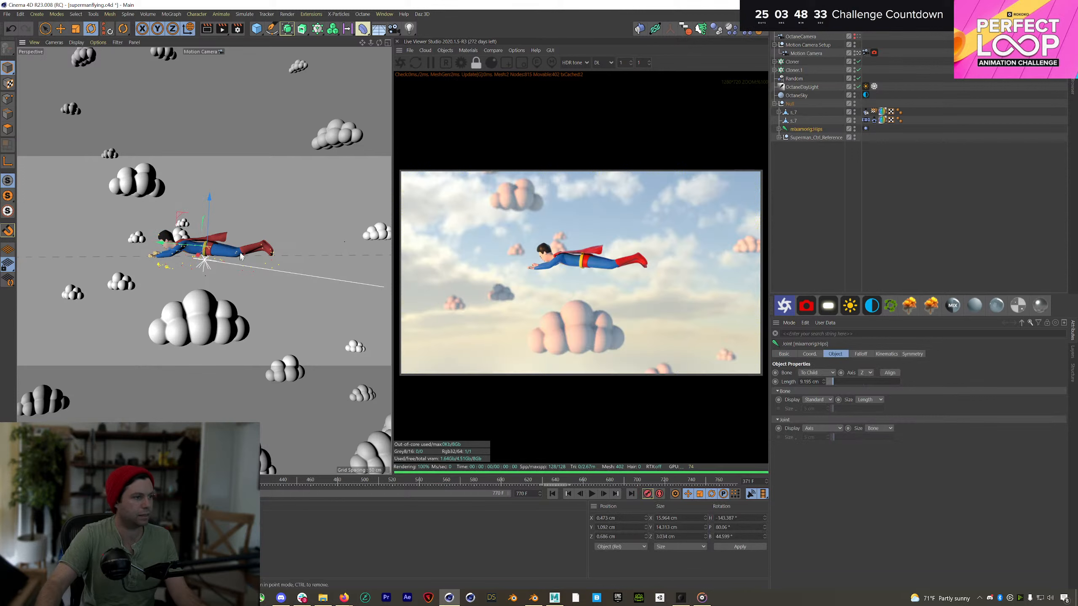
Step: Try rotating Superman's mixamorig hips joint and play the animation to check his flying pose
key("r")
left_click_drag(230, 224, 230, 228)
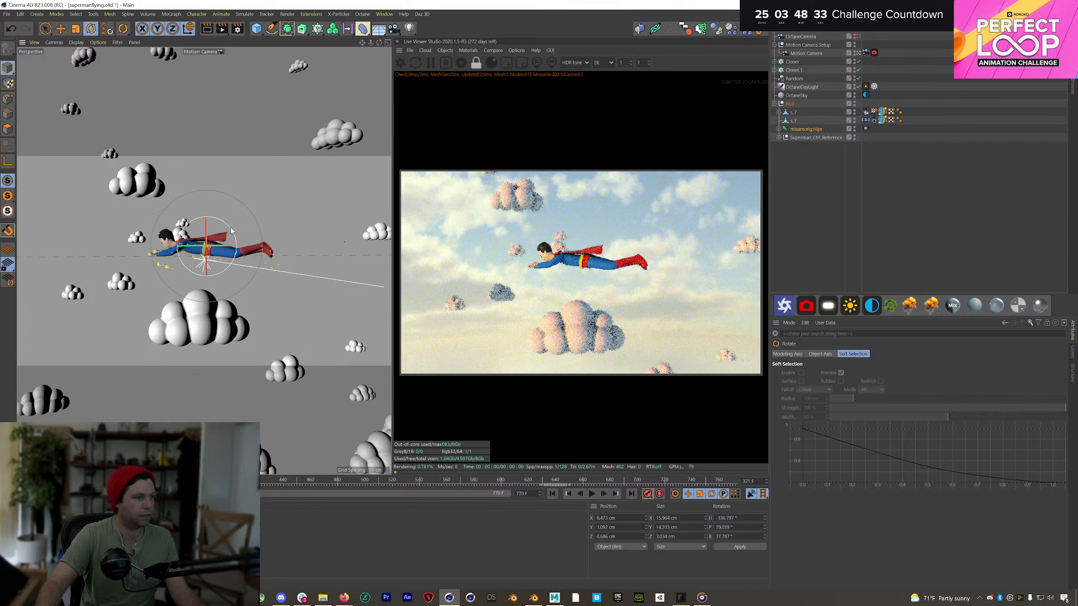
left_click(592, 494)
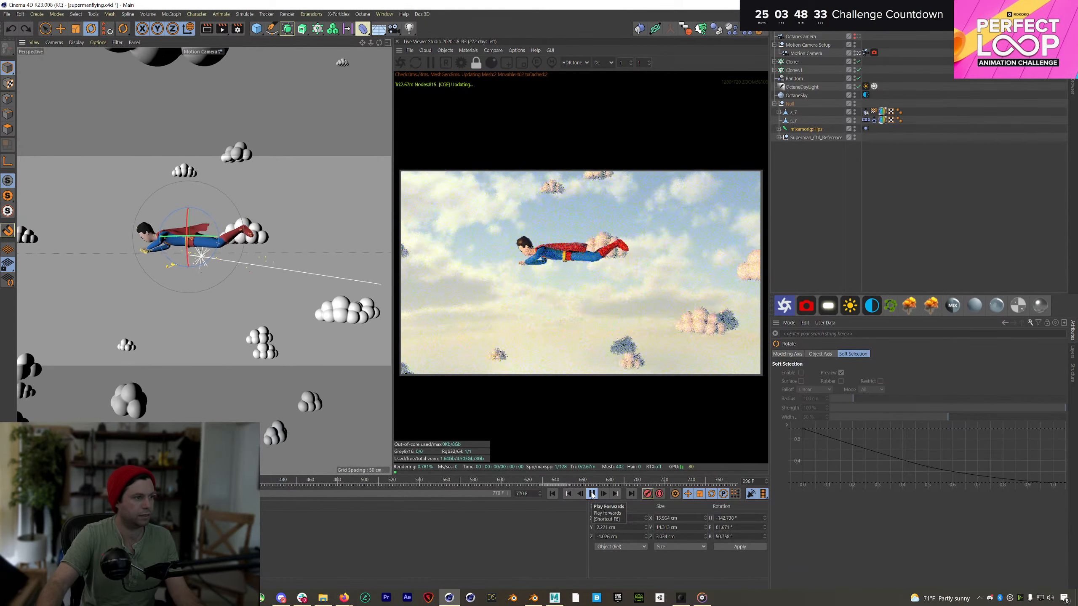
left_click(593, 495)
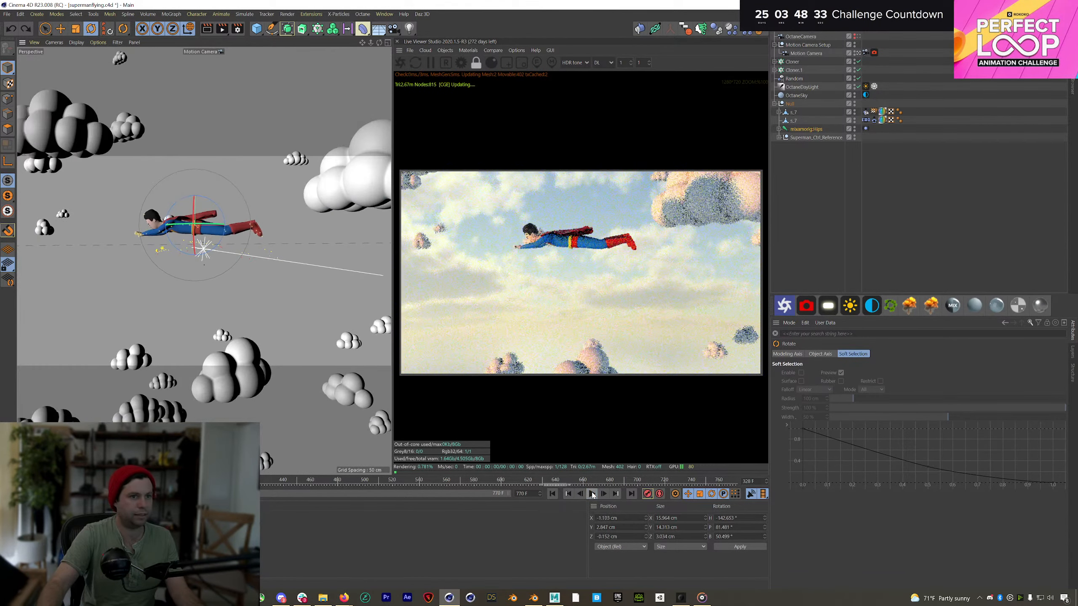
Step: Rotate the Null that holds Superman to a pitch of about 3.9° and preview his flight
key("shift+f")
left_click(795, 106)
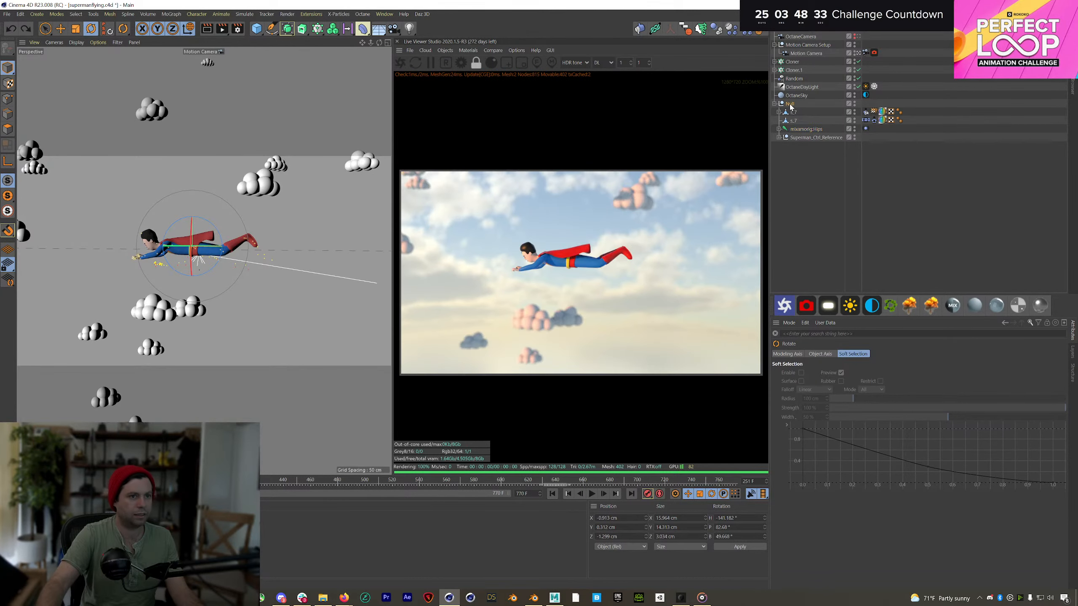
left_click_drag(227, 231, 224, 242)
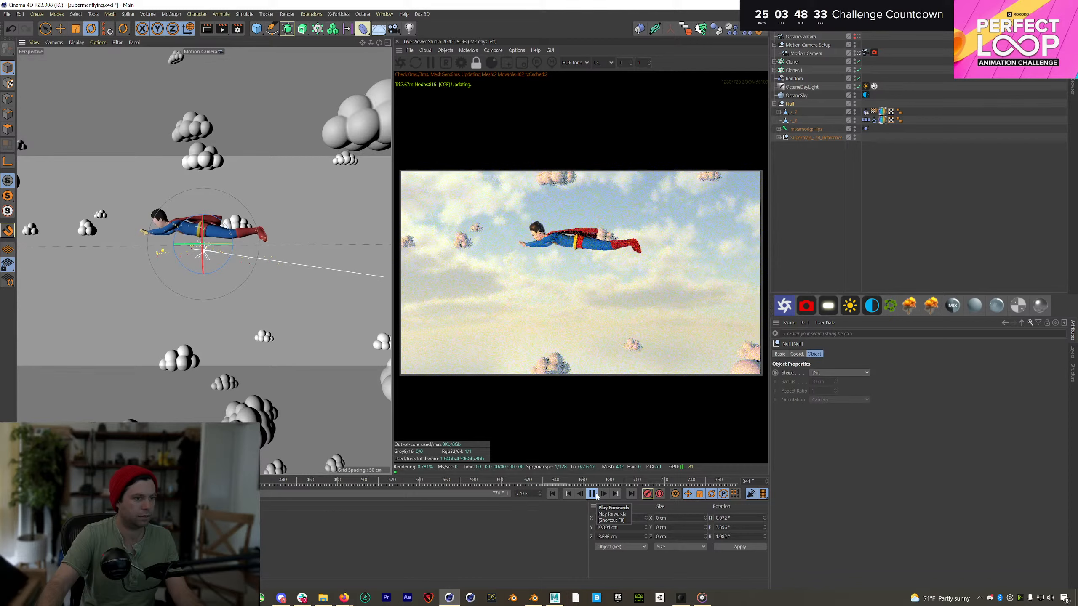
left_click(593, 494)
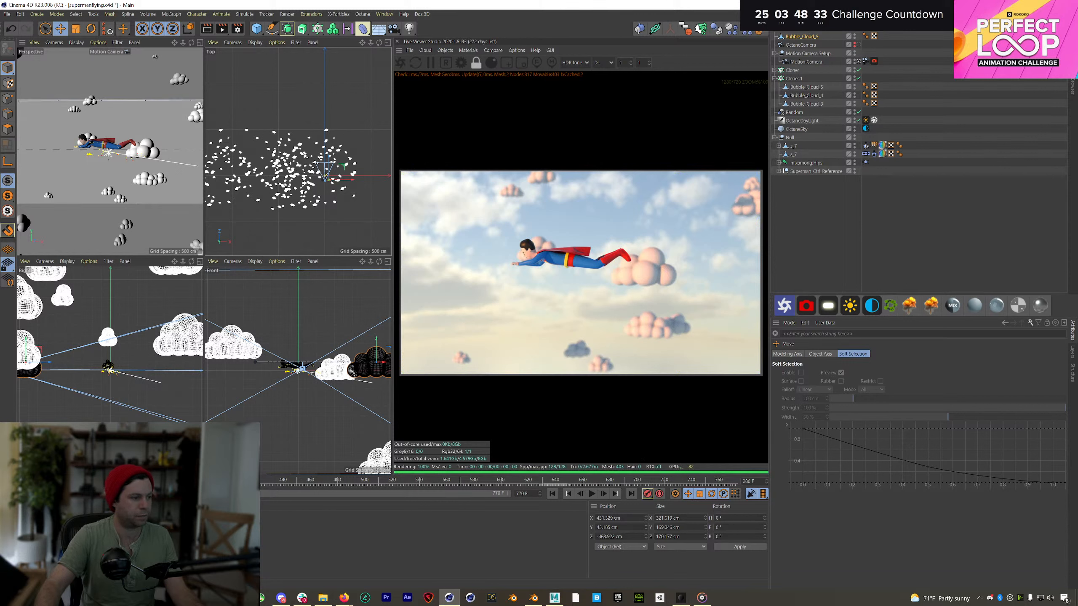
Step: Copy the keyframes of the Bubble_Cloud_5 outside the cloners and paste them at frame 730 to repeat its pass before the camera
left_click_drag(349, 491, 699, 484)
left_click(64, 484)
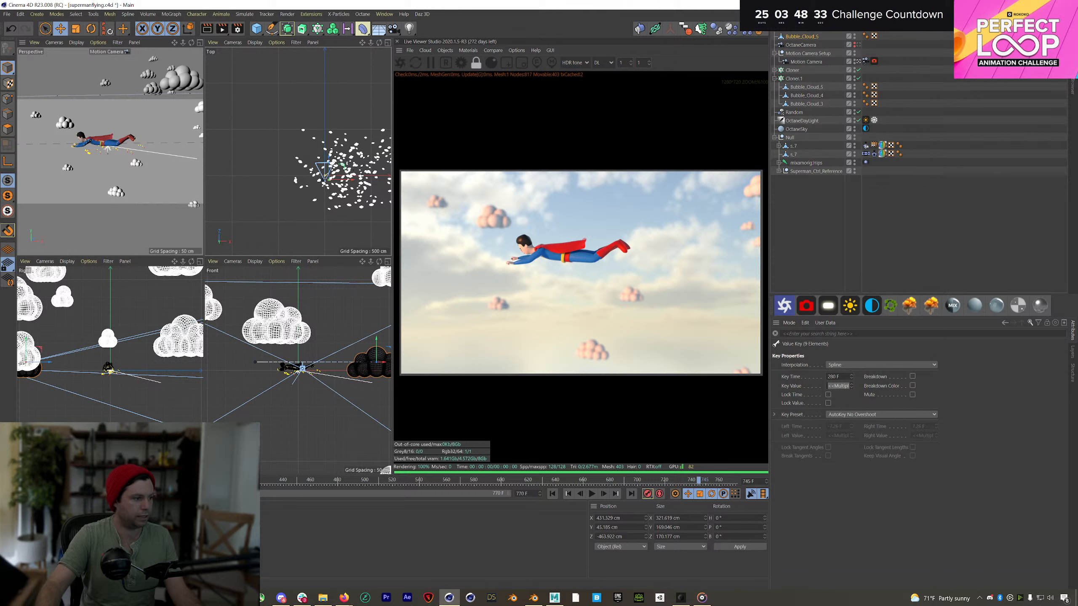
left_click(648, 495)
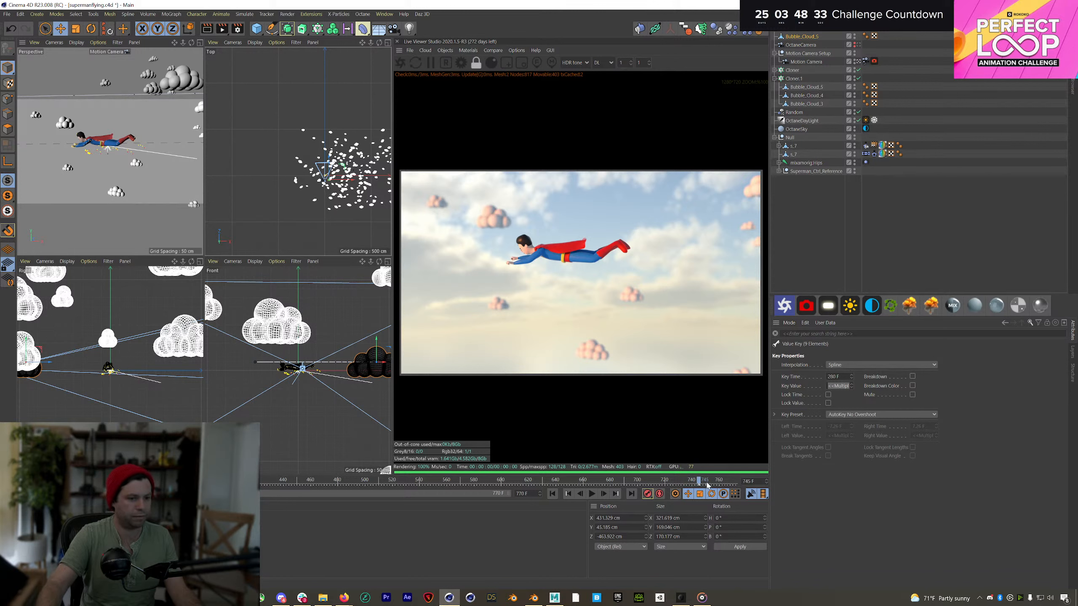
left_click_drag(700, 483, 682, 482)
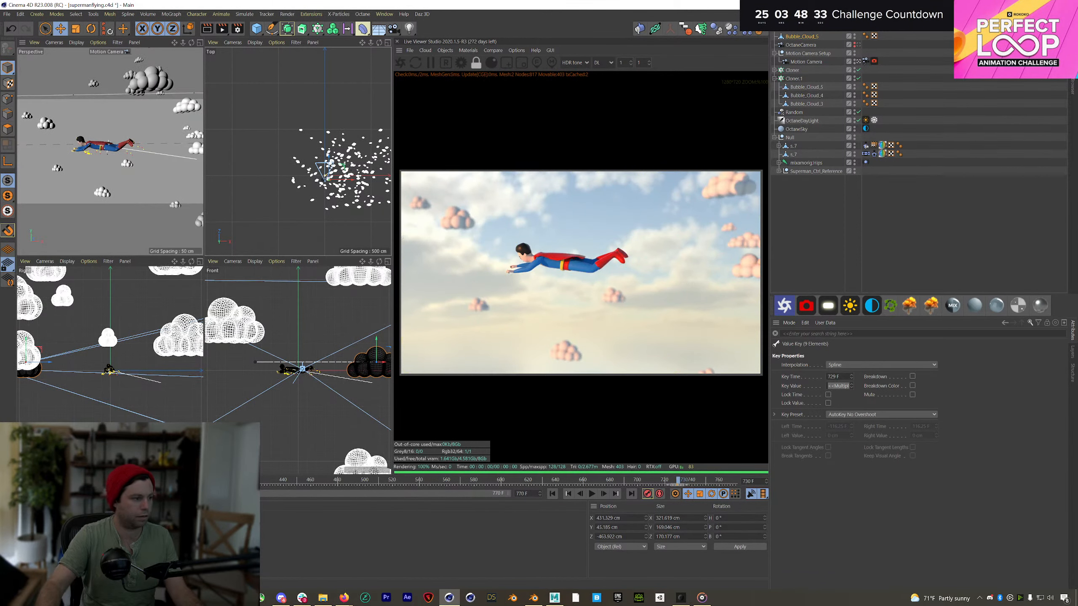
key("F9")
right_click(632, 483)
mouse_move(688, 473)
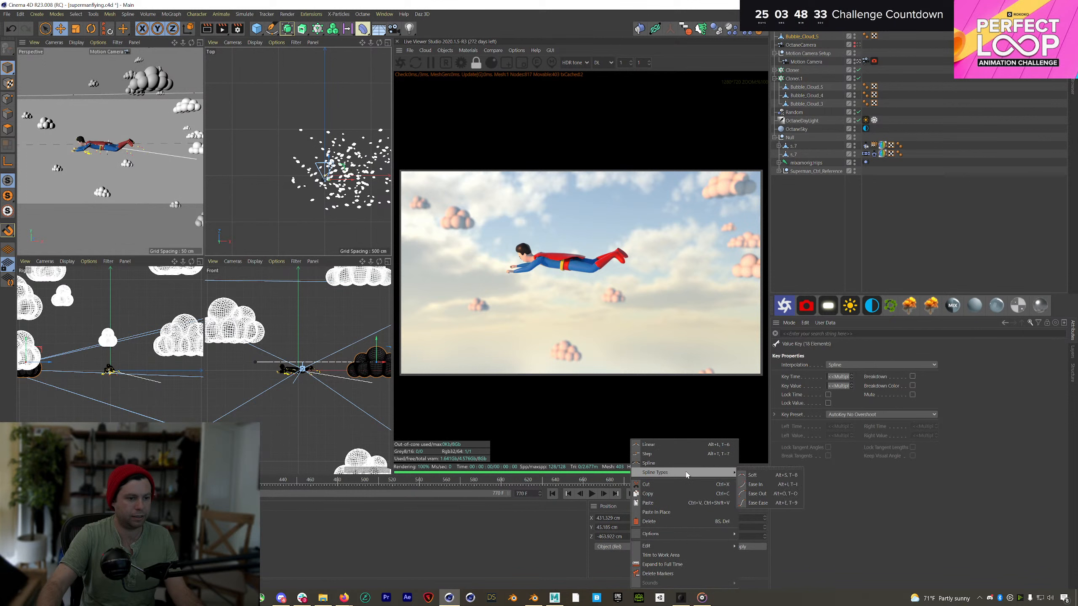
left_click(677, 503)
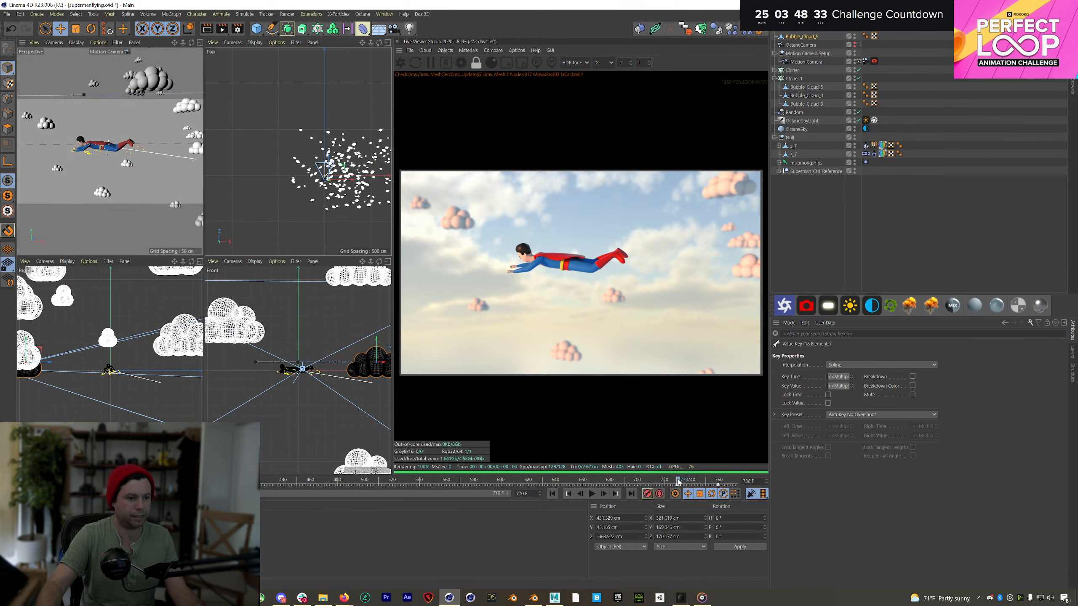
Step: Check the repeated cloud pass around frames 730 to 735, and play the animation in the enlarged camera view
left_click_drag(679, 482, 686, 482)
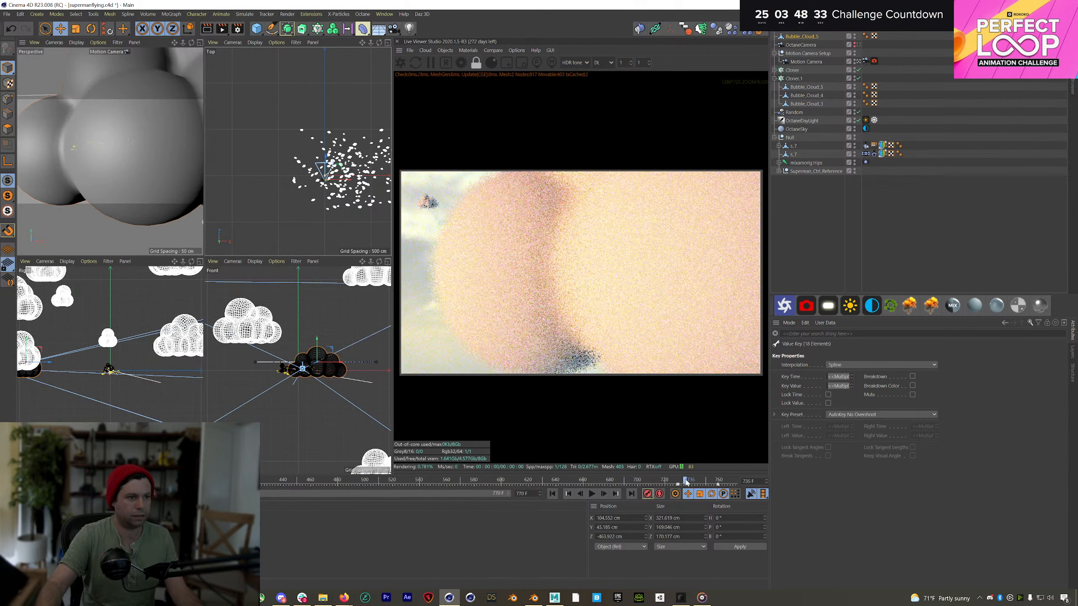
left_click_drag(686, 481, 681, 482)
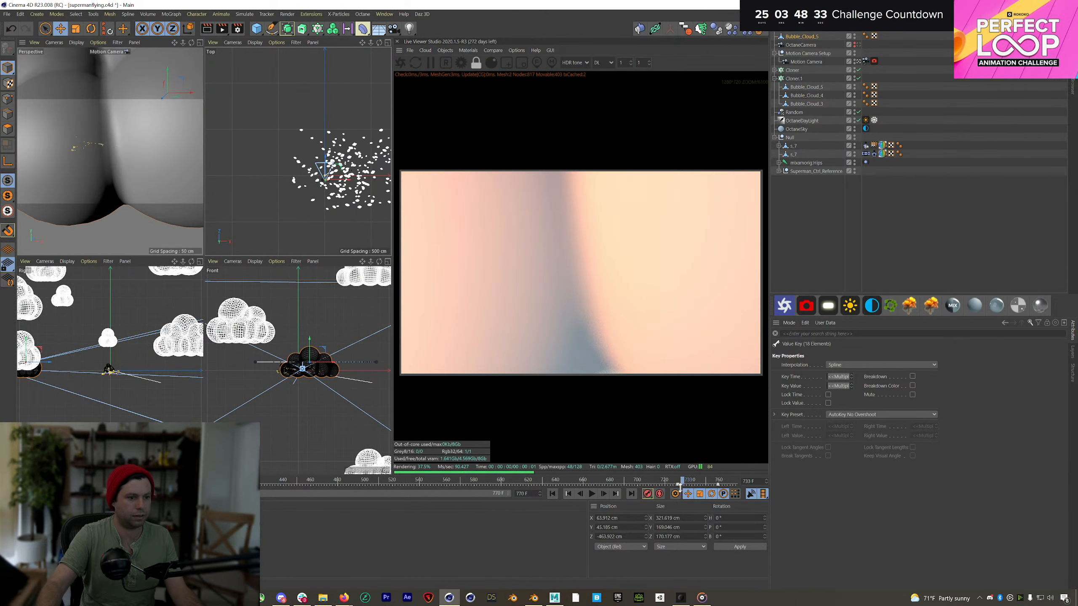
mouse_move(508, 493)
left_mouse_down()
mouse_move(474, 498)
mouse_move(508, 495)
left_mouse_up()
middle_click(111, 148)
left_click(591, 494)
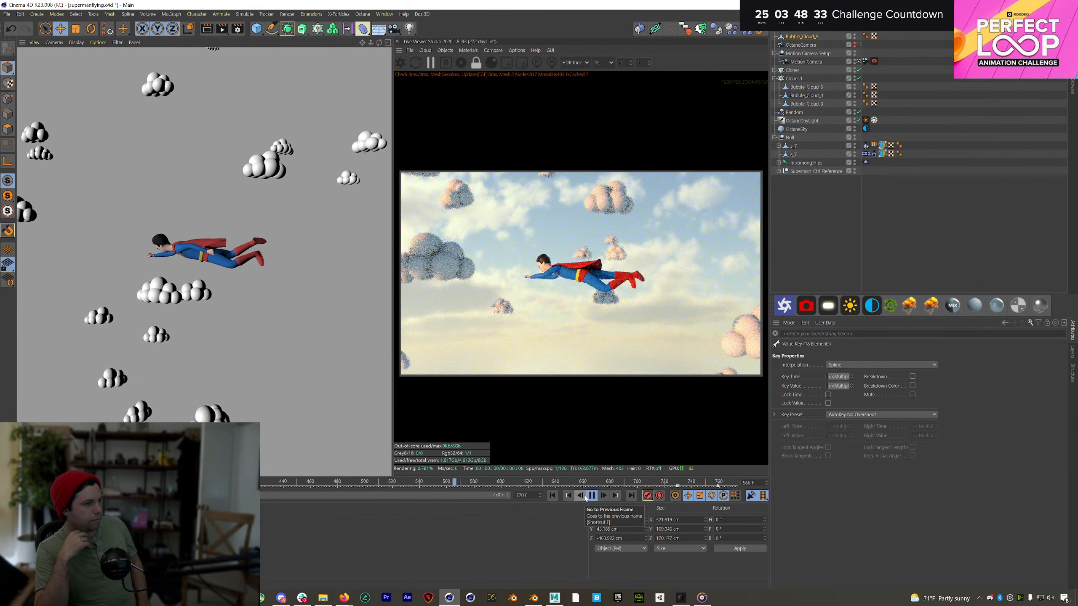
key("space")
left_click(591, 496)
Step: Shift the closing Bubble_Cloud_5 keyframes earlier so its pass starts at about frame 630
left_click_drag(523, 485, 544, 485)
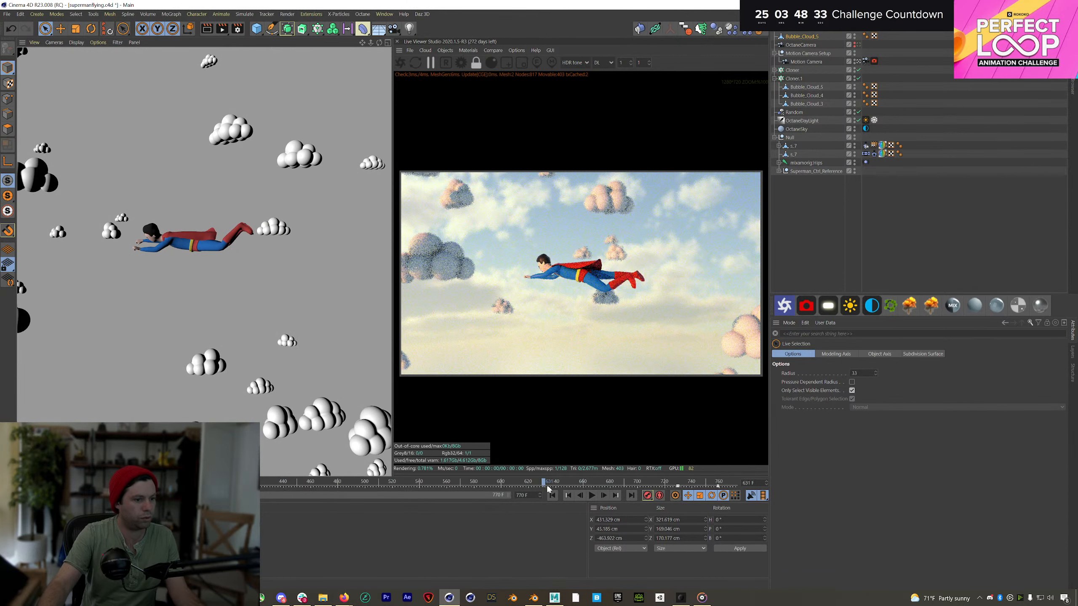
left_click_drag(734, 490, 646, 489)
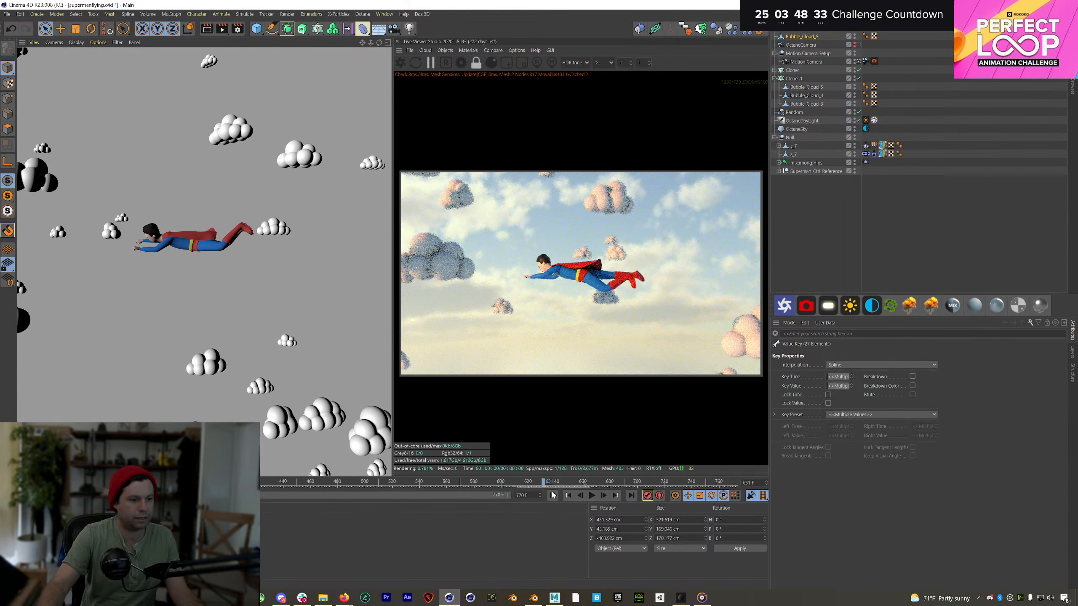
left_click_drag(544, 487, 541, 487)
left_click_drag(544, 484, 581, 501)
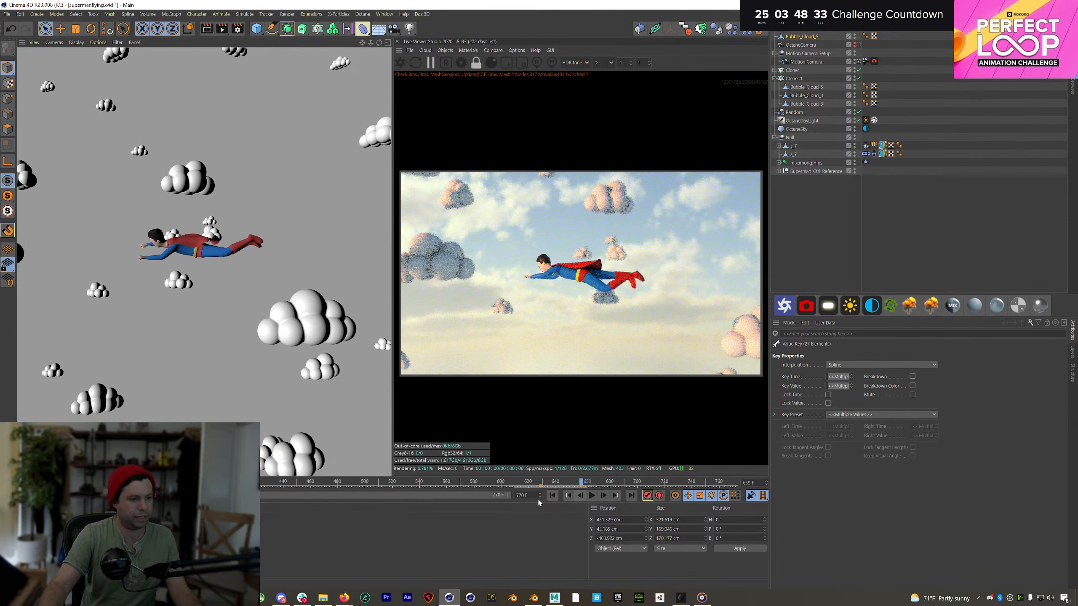
Step: Shorten the timeline to end at frame 660
left_click(523, 496)
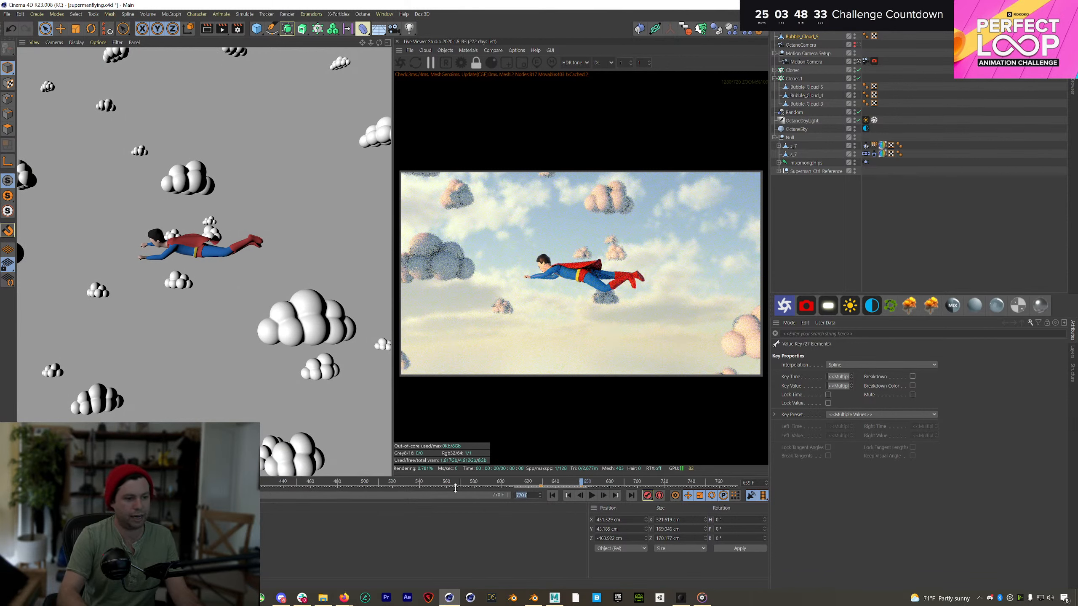
type("660")
key("Return")
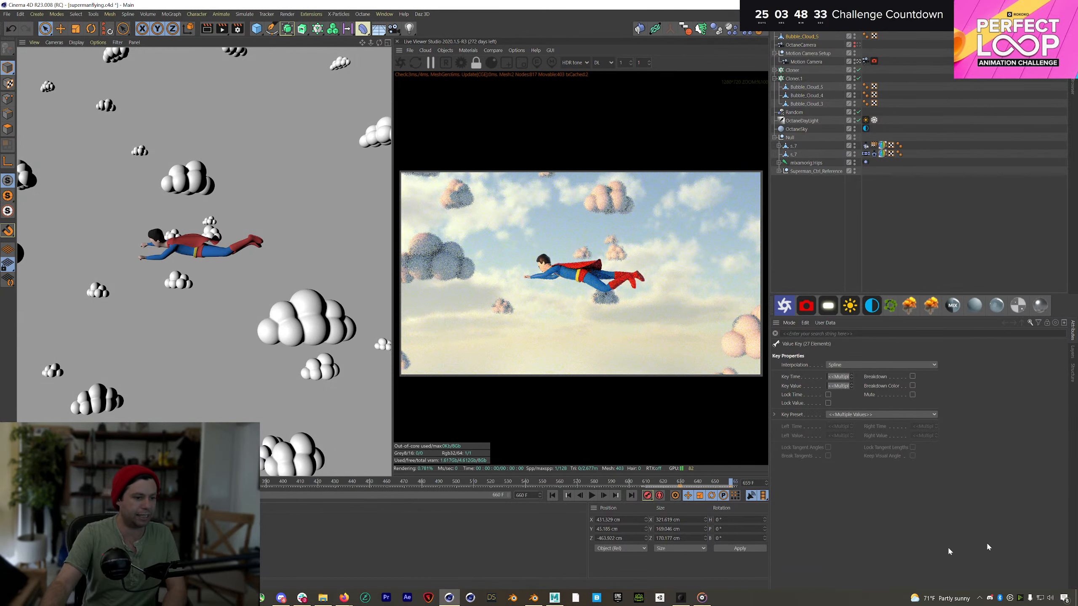
Step: Play the shortened loop and refresh the Octane live render
left_click(594, 496)
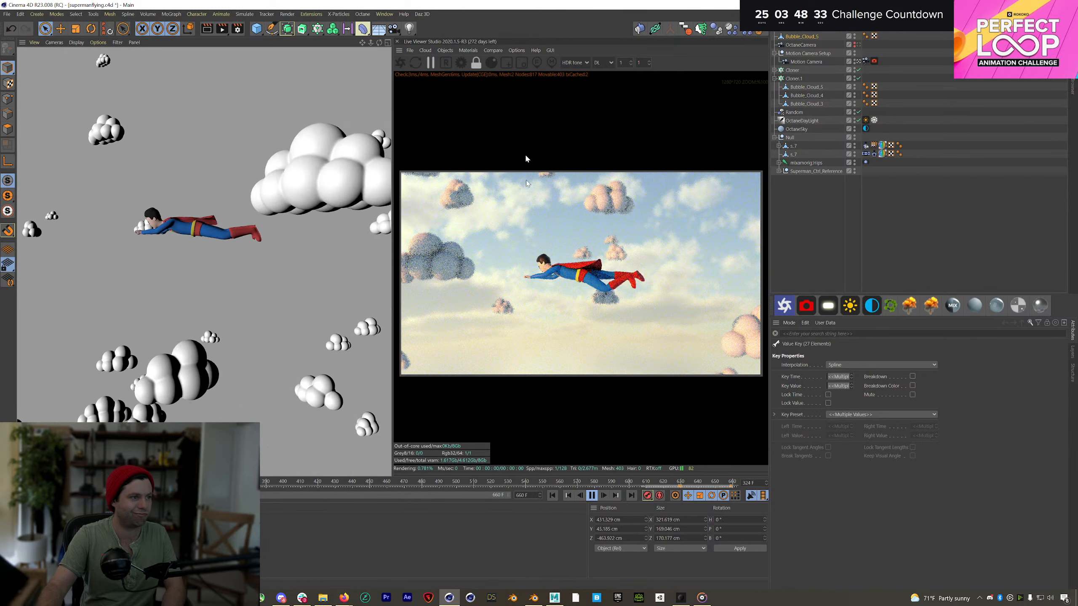
left_click(401, 62)
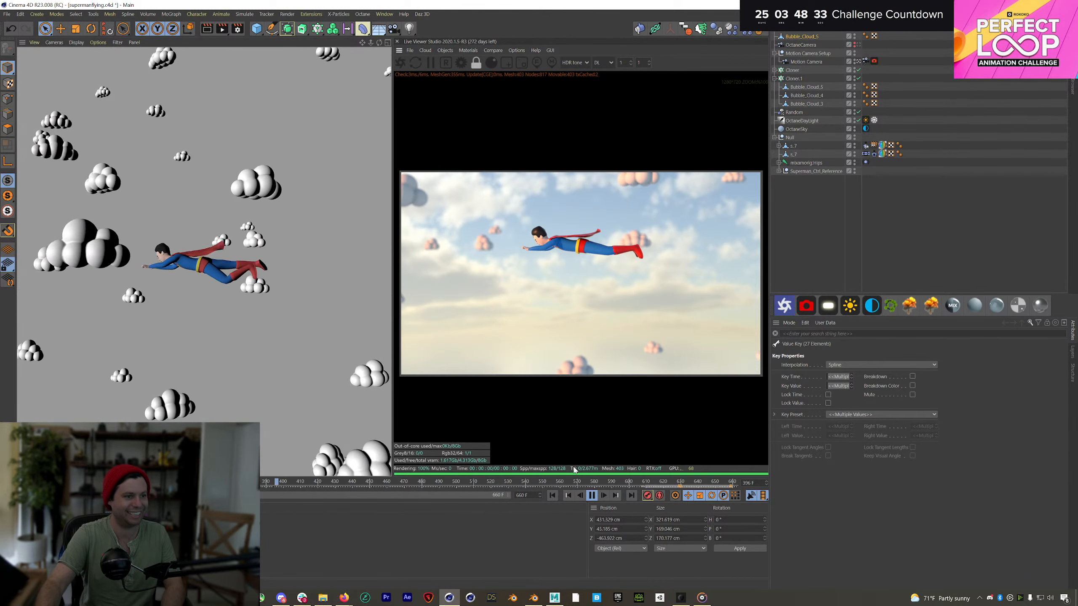
left_click(117, 43)
left_click(127, 69)
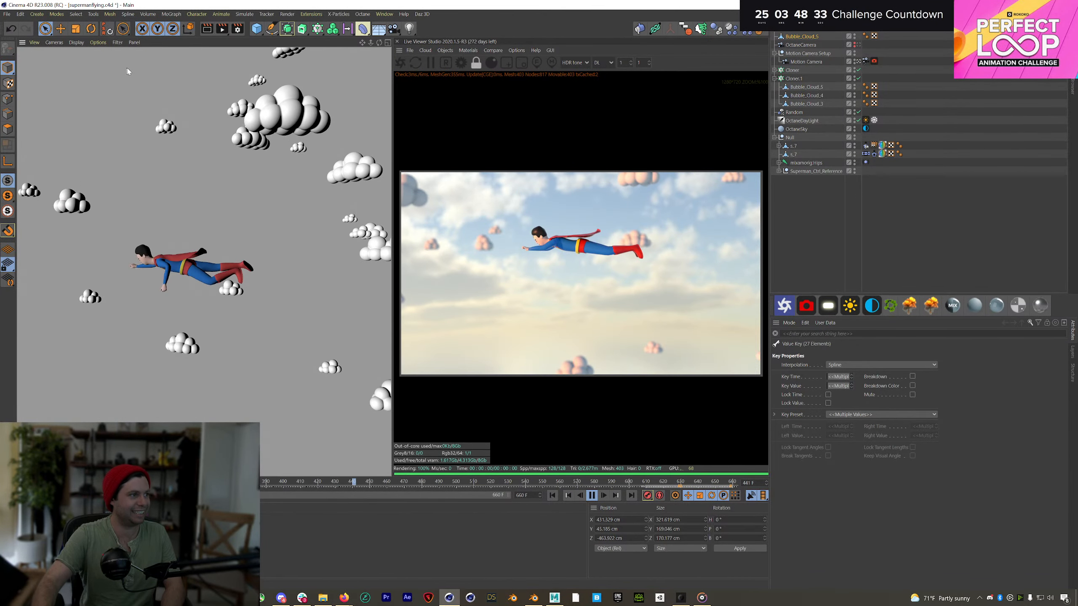